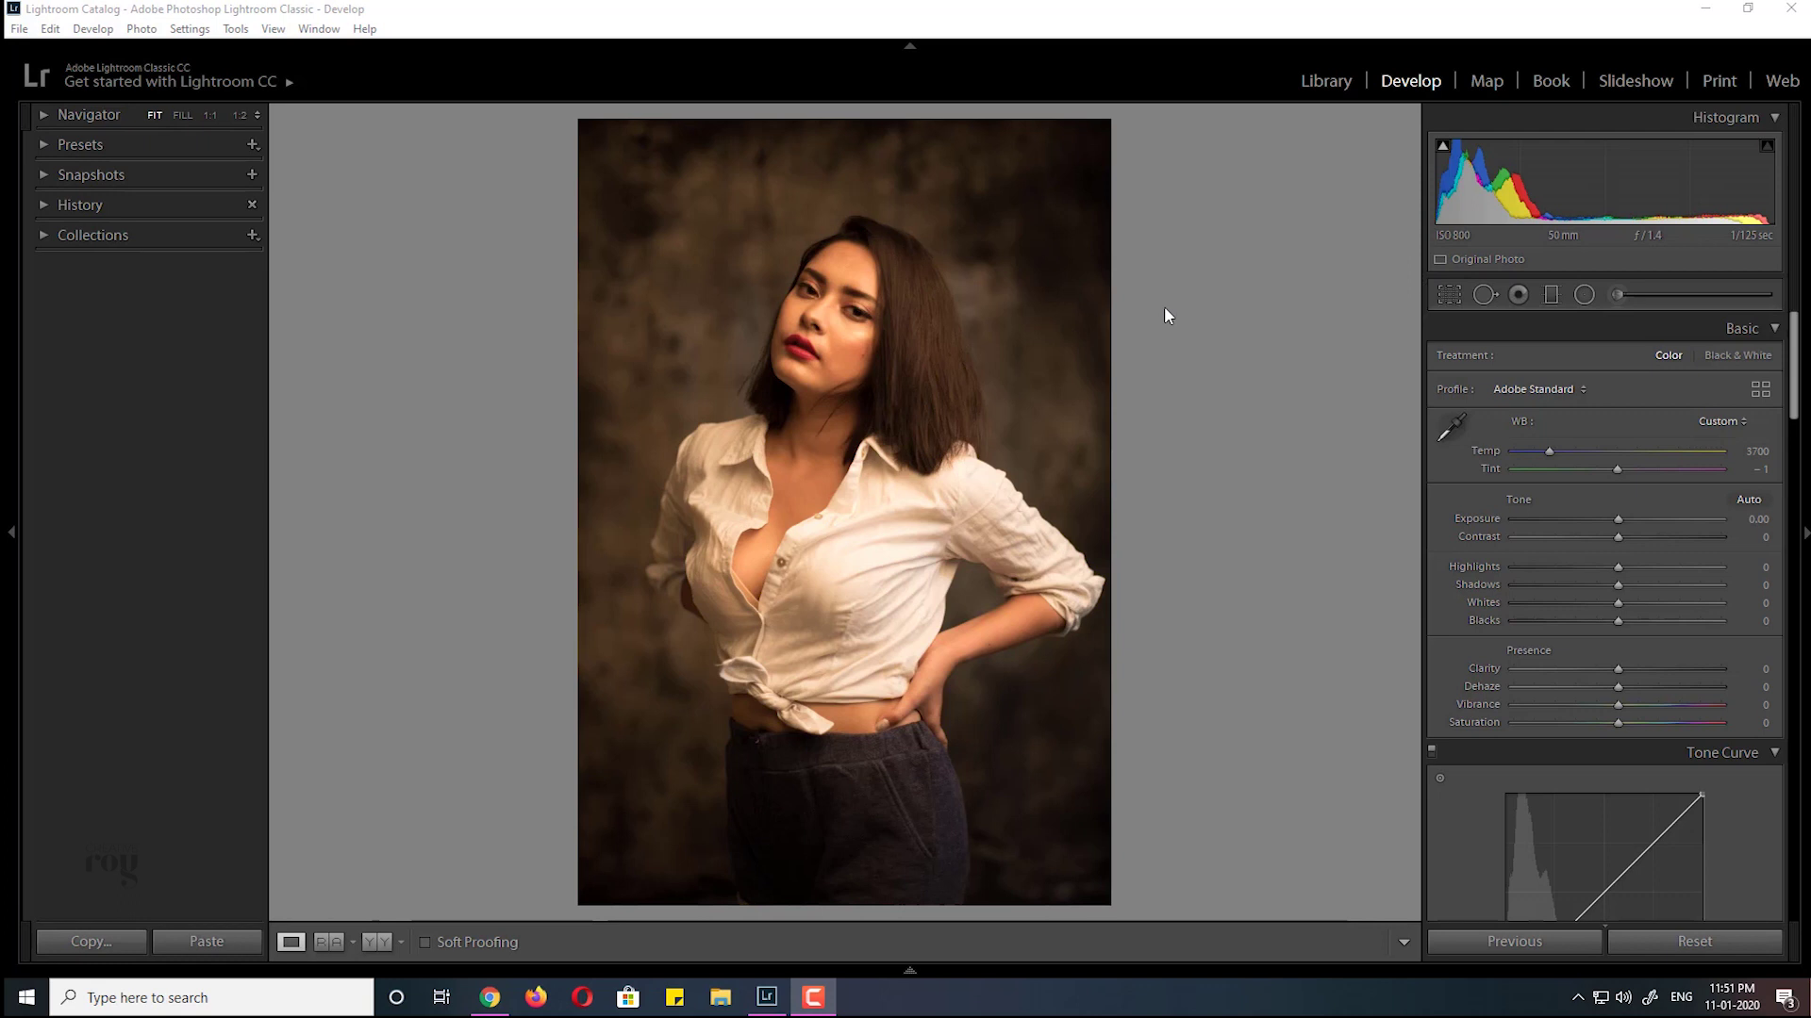
Zoom to 1:1 on the model's face and raise Clarity to +7
click(847, 327)
mouse_move(846, 326)
mouse_down()
mouse_move(914, 477)
mouse_move(868, 416)
mouse_up()
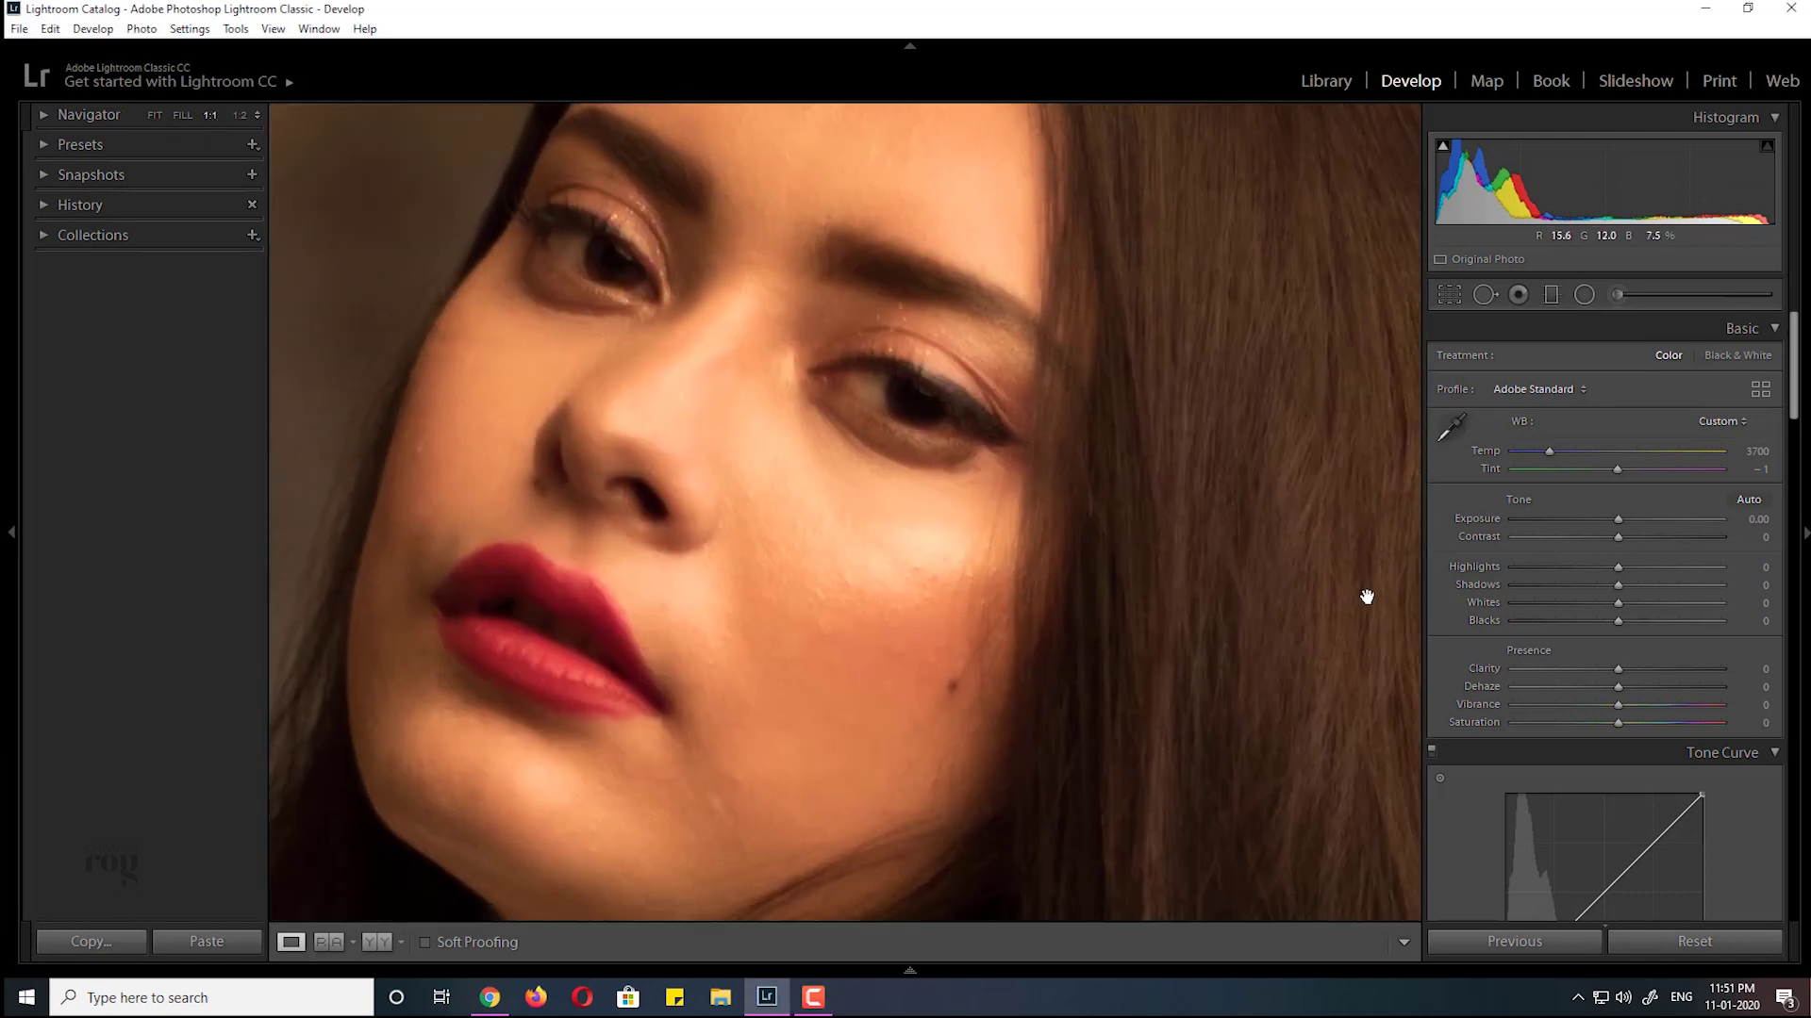
drag(1618, 669, 1622, 672)
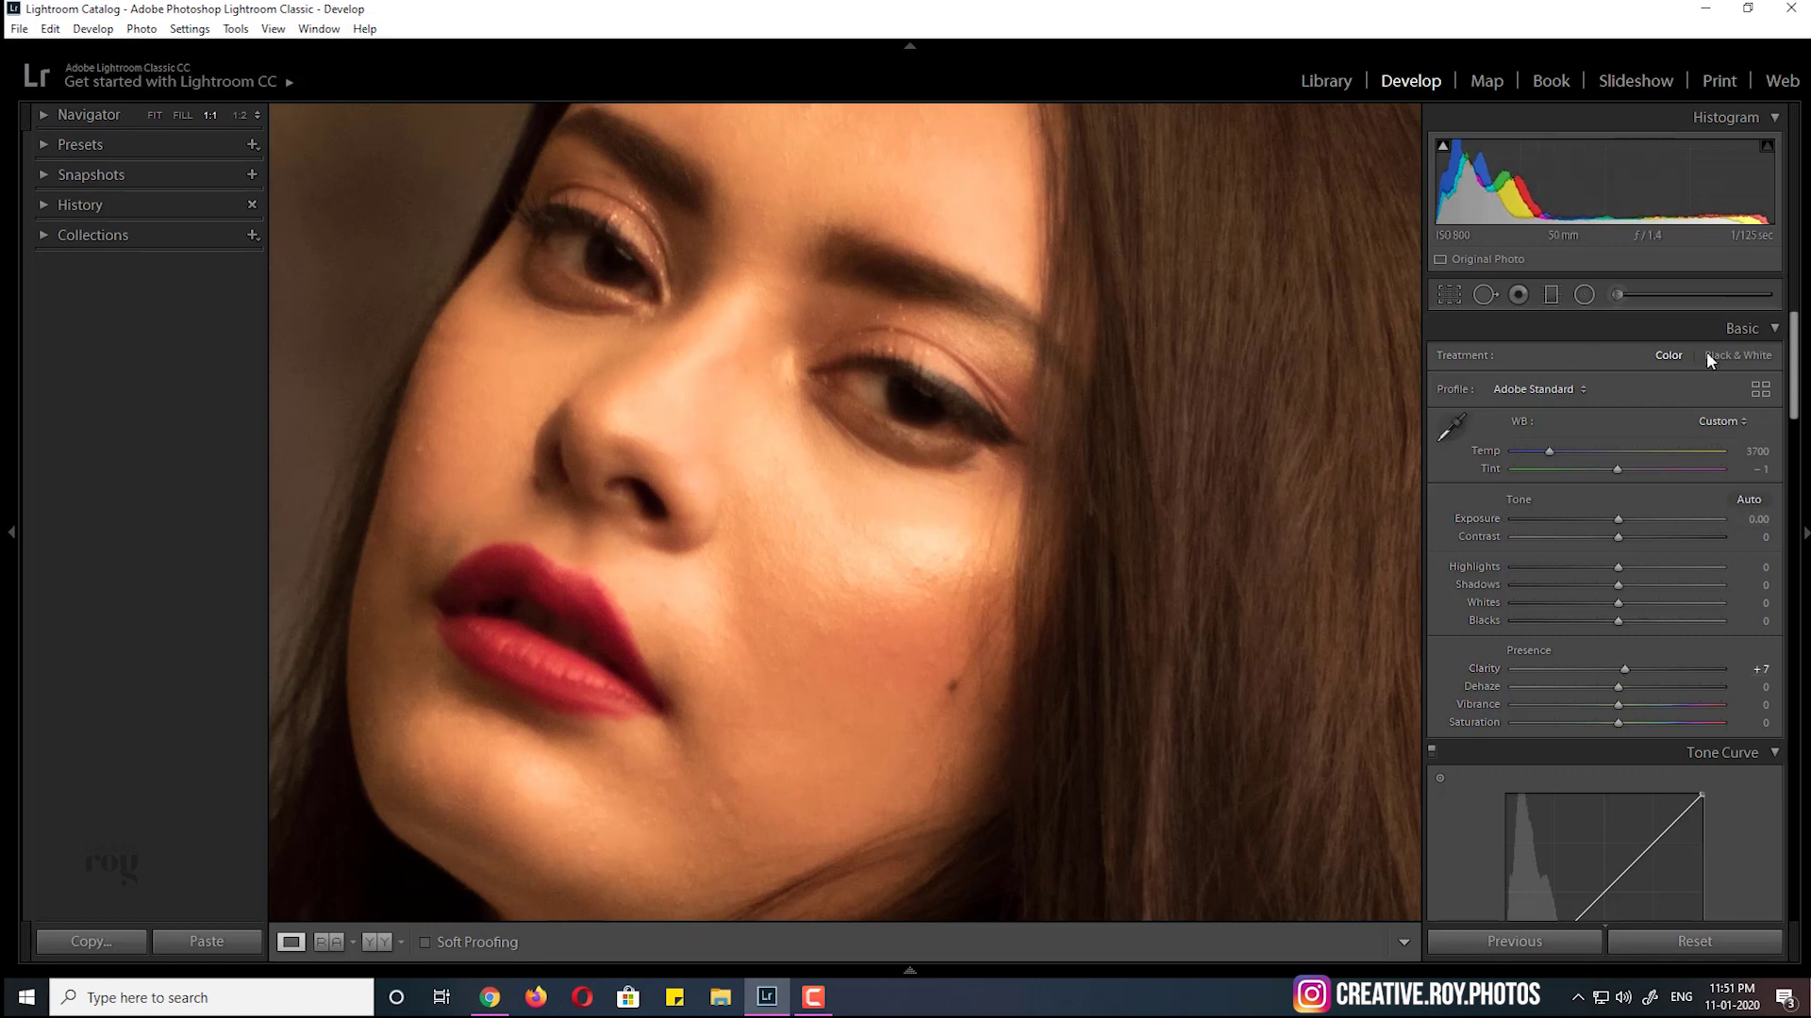
Set Sharpening Amount to 133 and Masking to 52, then return to the full-frame view
drag(1795, 341, 1786, 642)
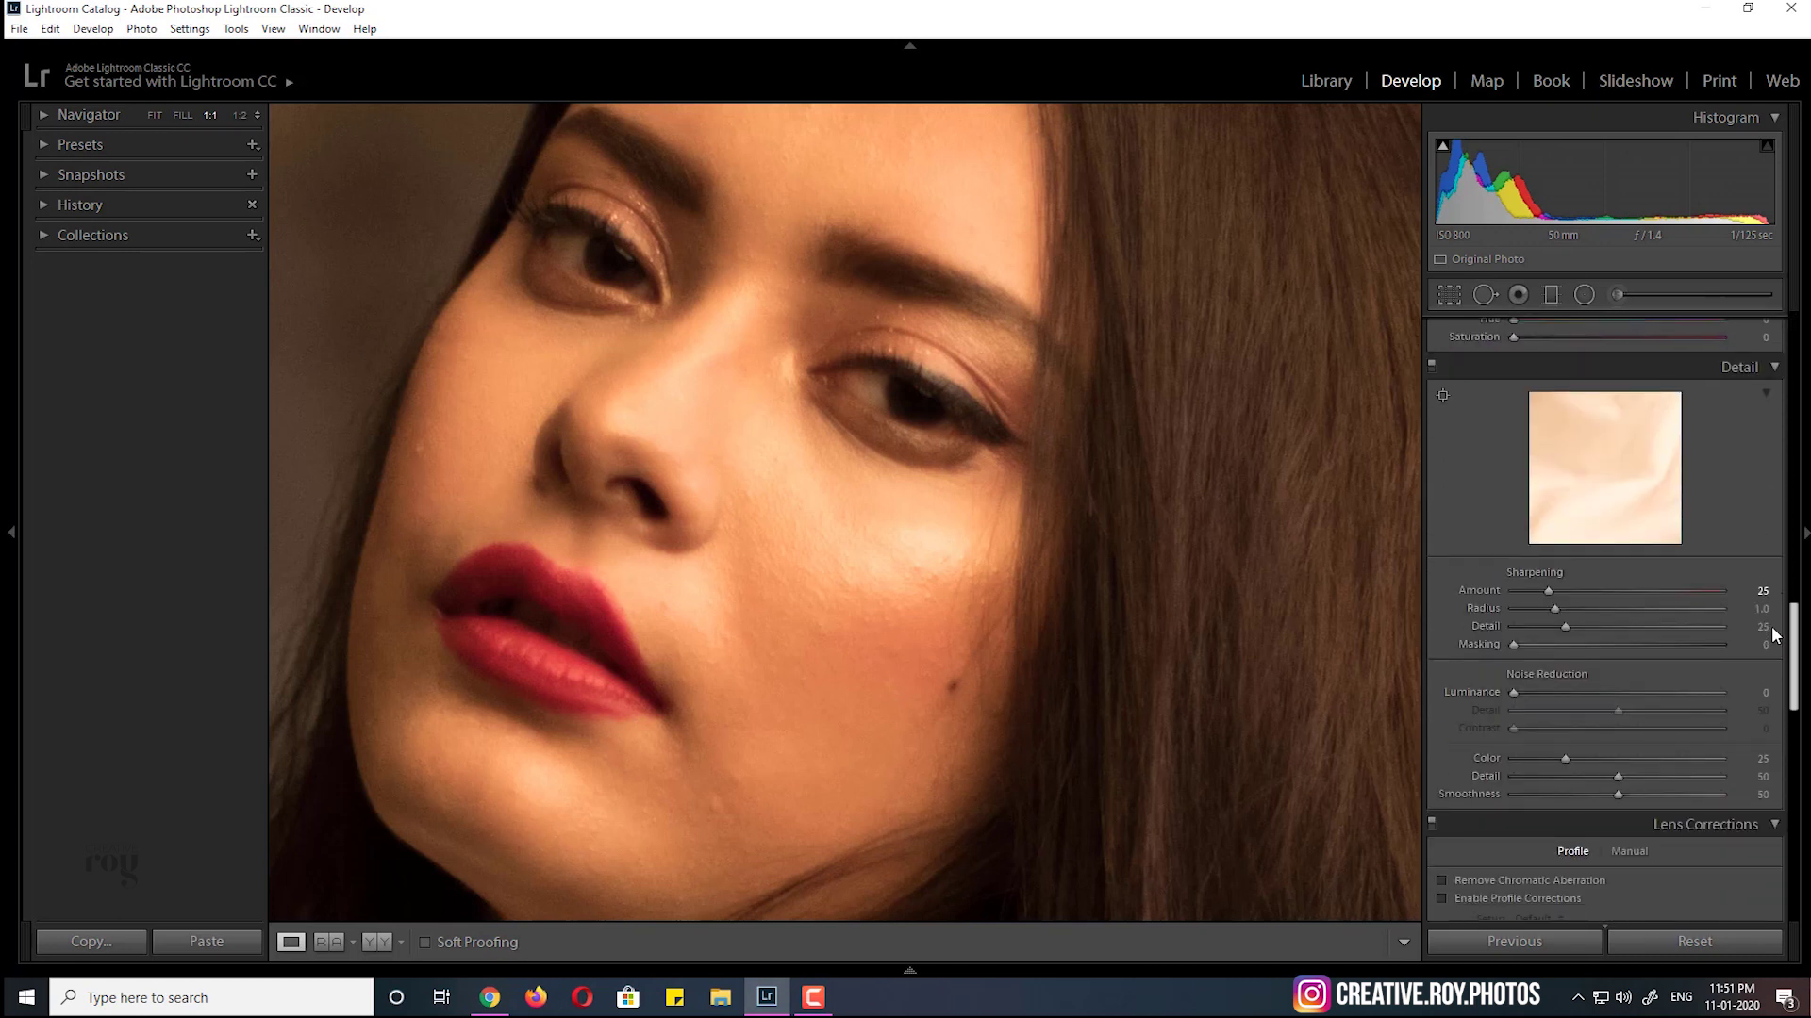
drag(1558, 570, 1587, 572)
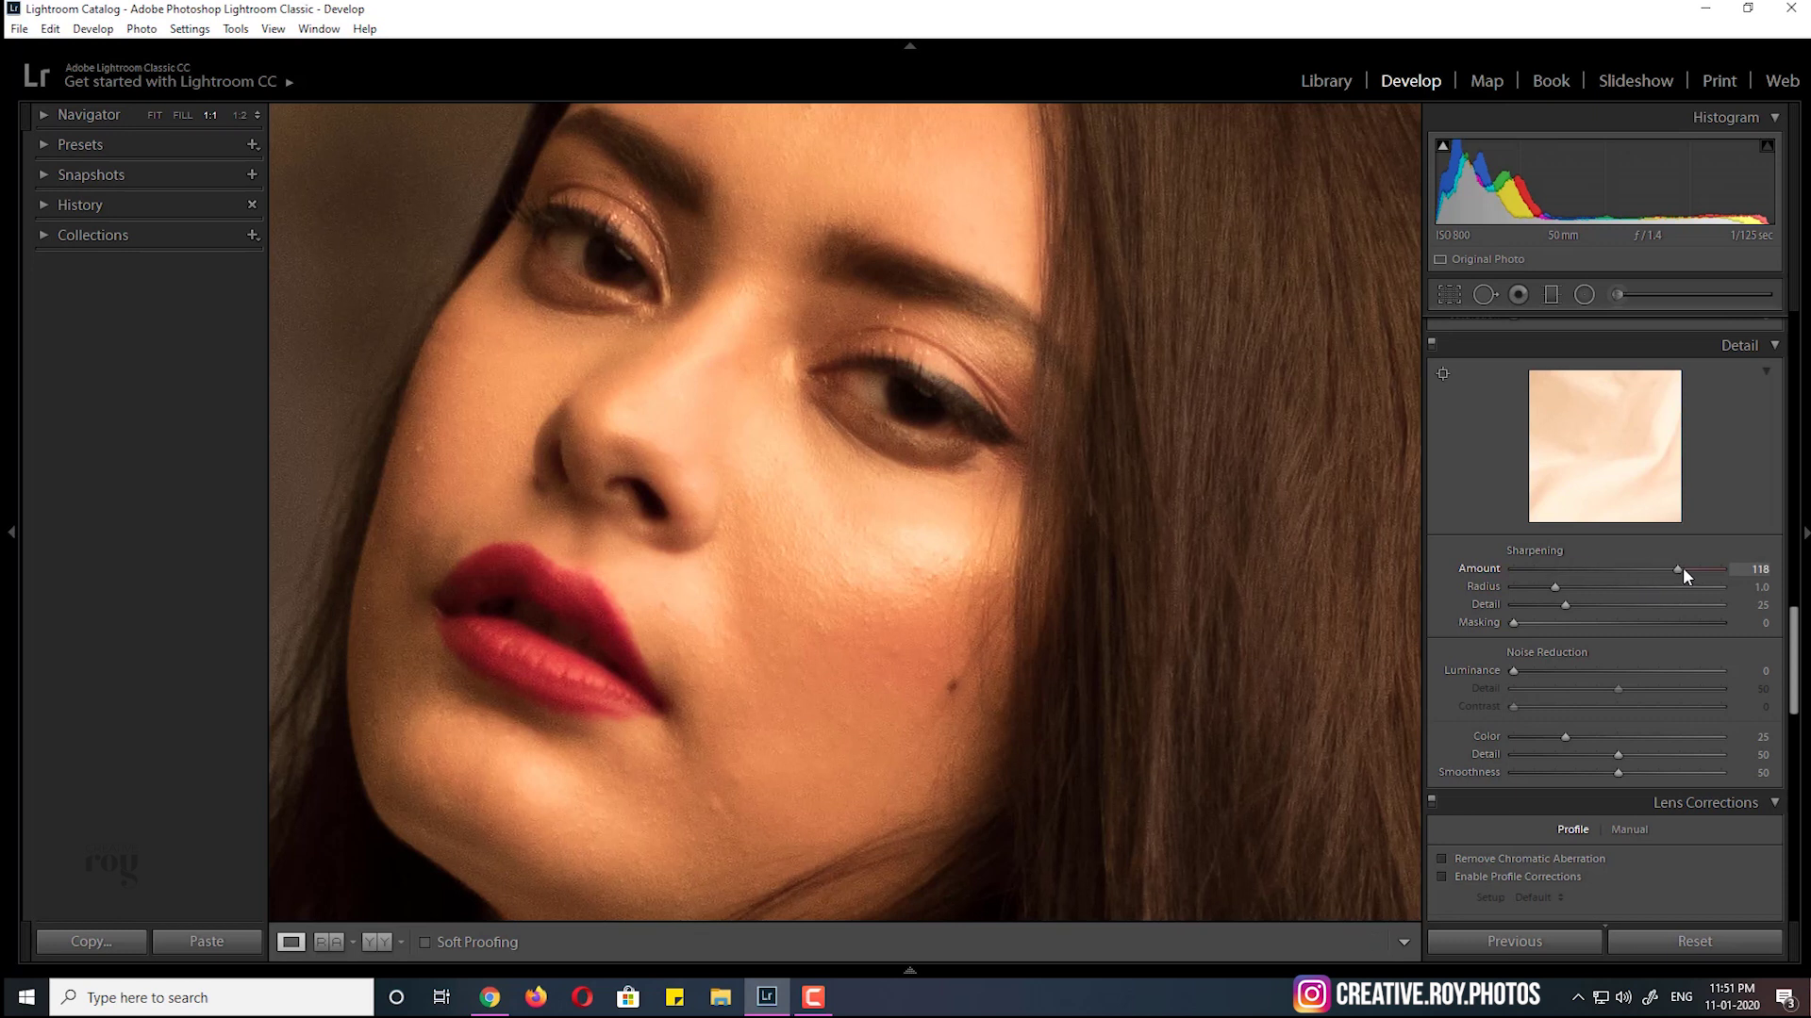
drag(1699, 563, 1701, 564)
mouse_move(1511, 624)
mouse_down()
mouse_move(1681, 633)
mouse_move(1619, 626)
mouse_up()
drag(1701, 570, 1698, 569)
click(1065, 428)
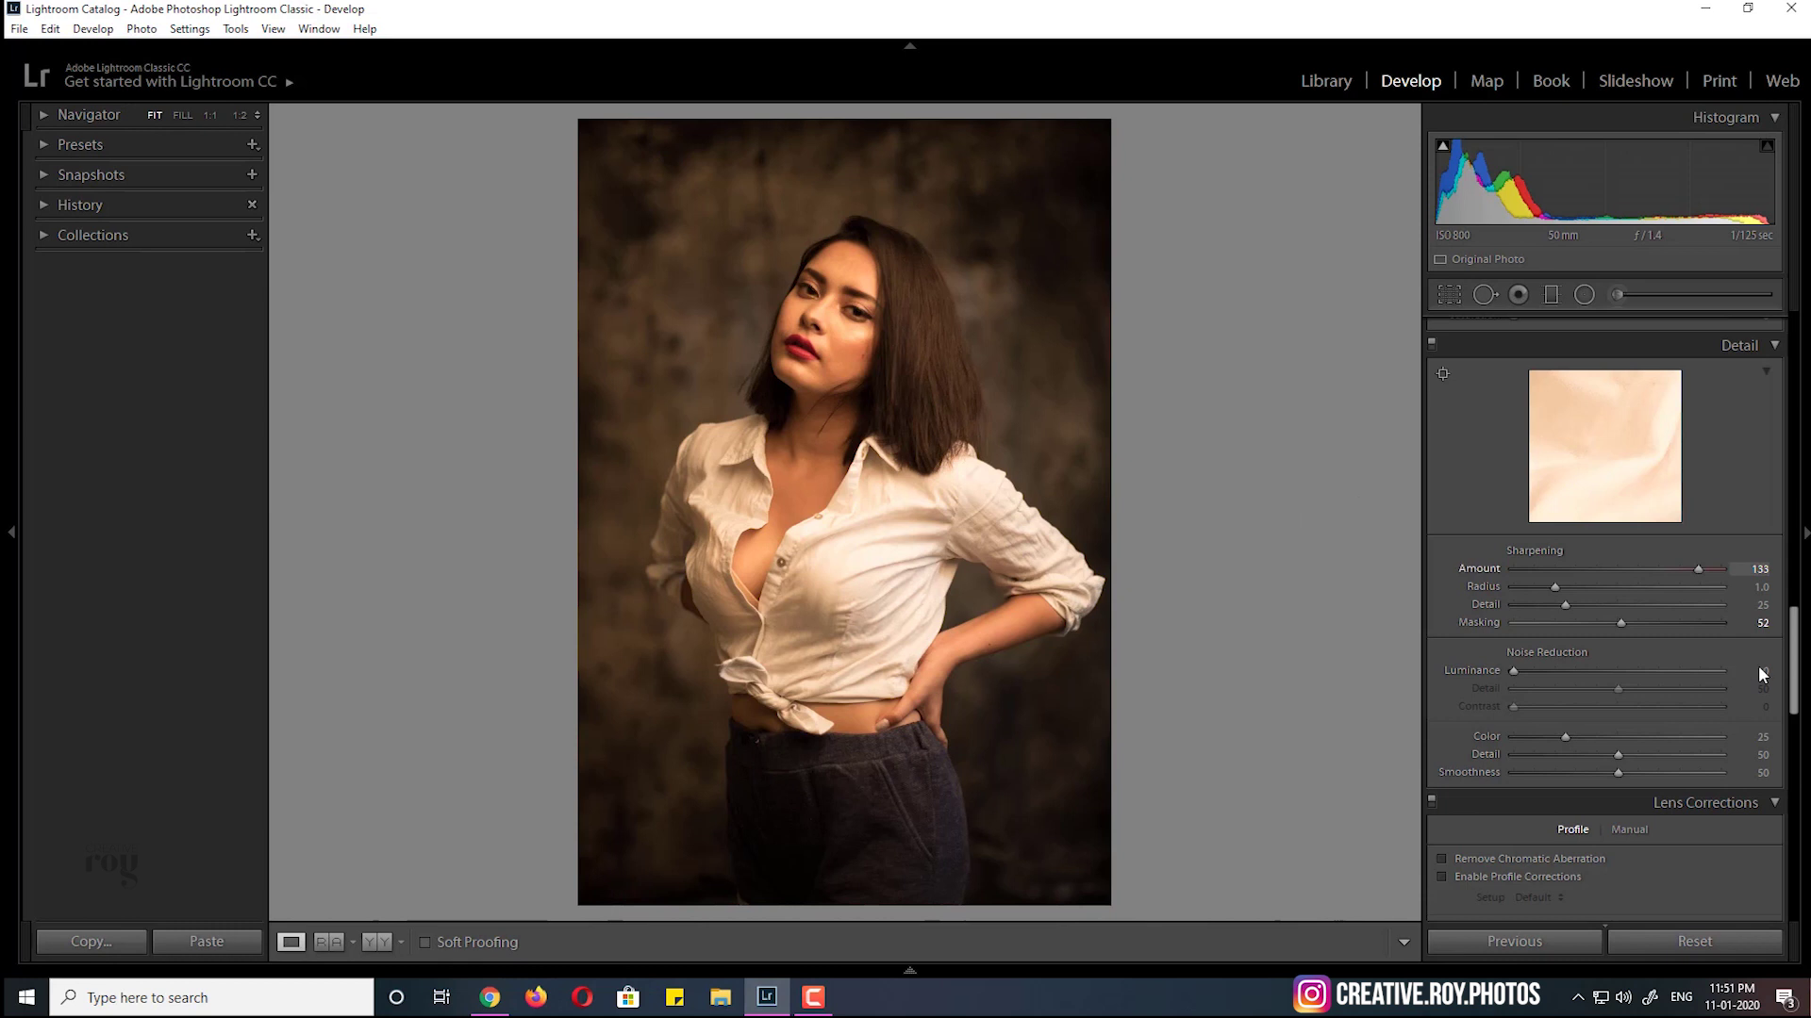
Cool the white balance Temp to 2905
drag(1797, 668, 1796, 363)
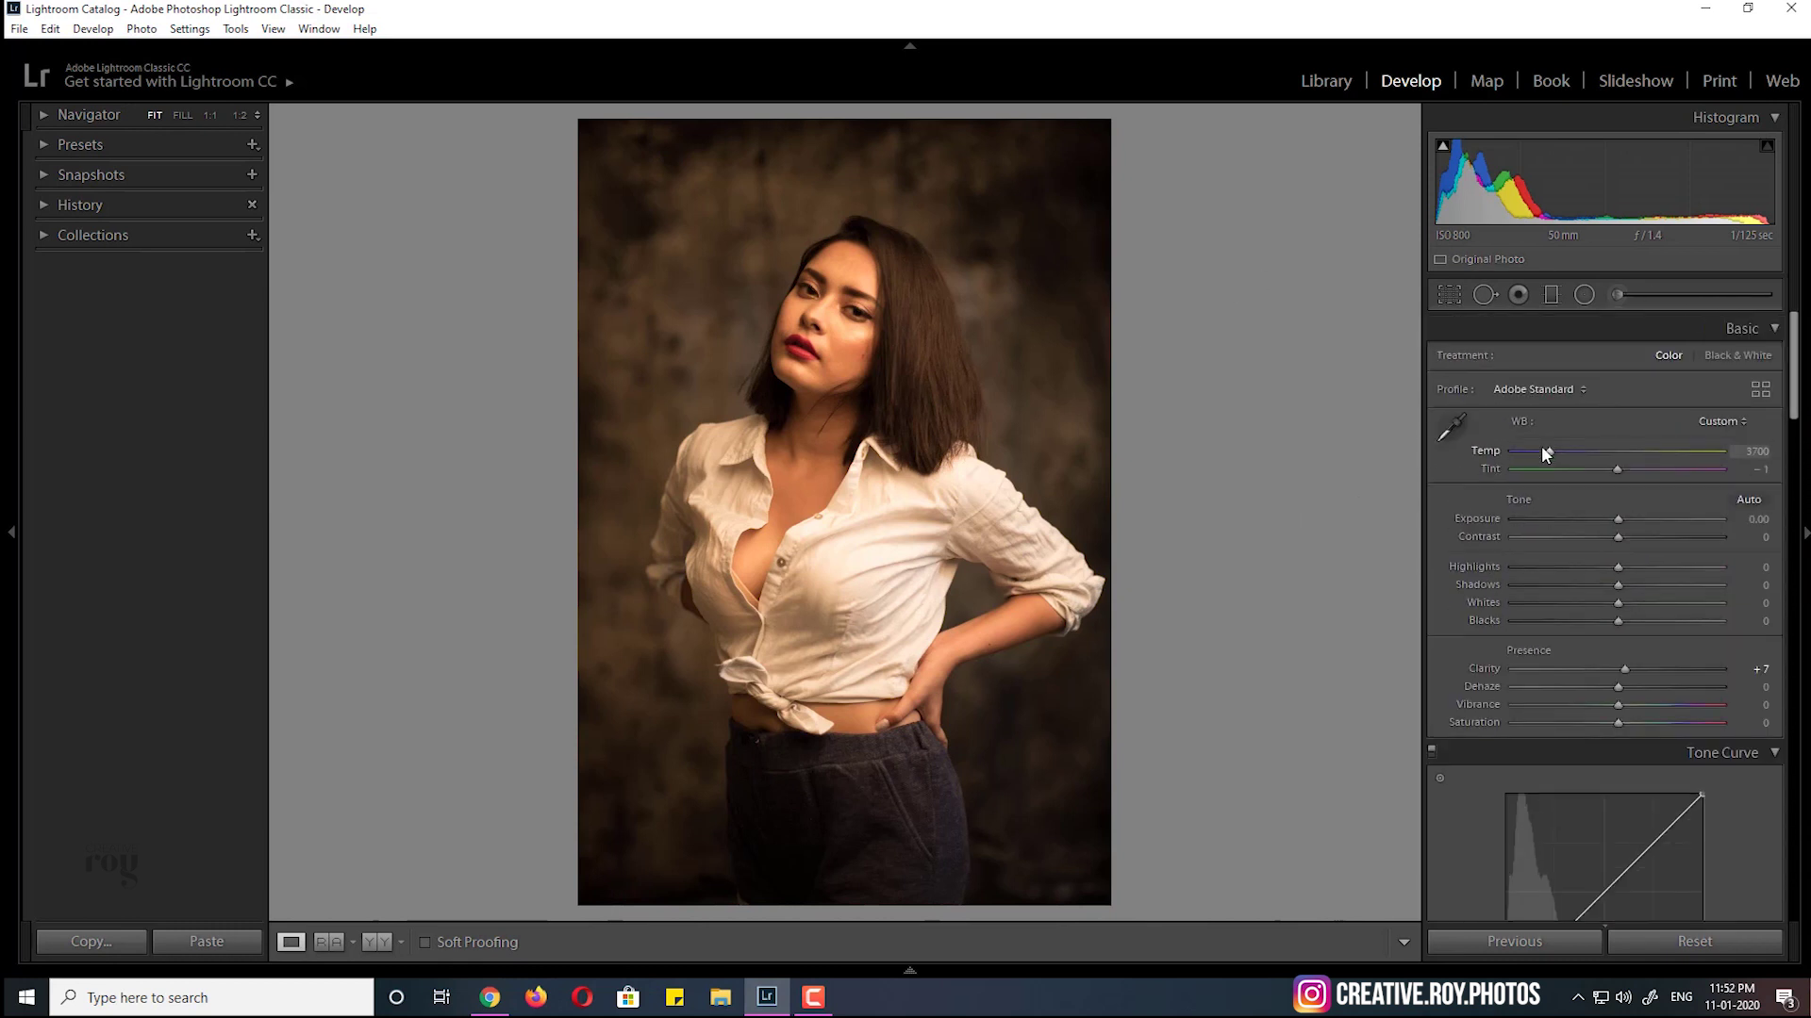
drag(1553, 453, 1536, 451)
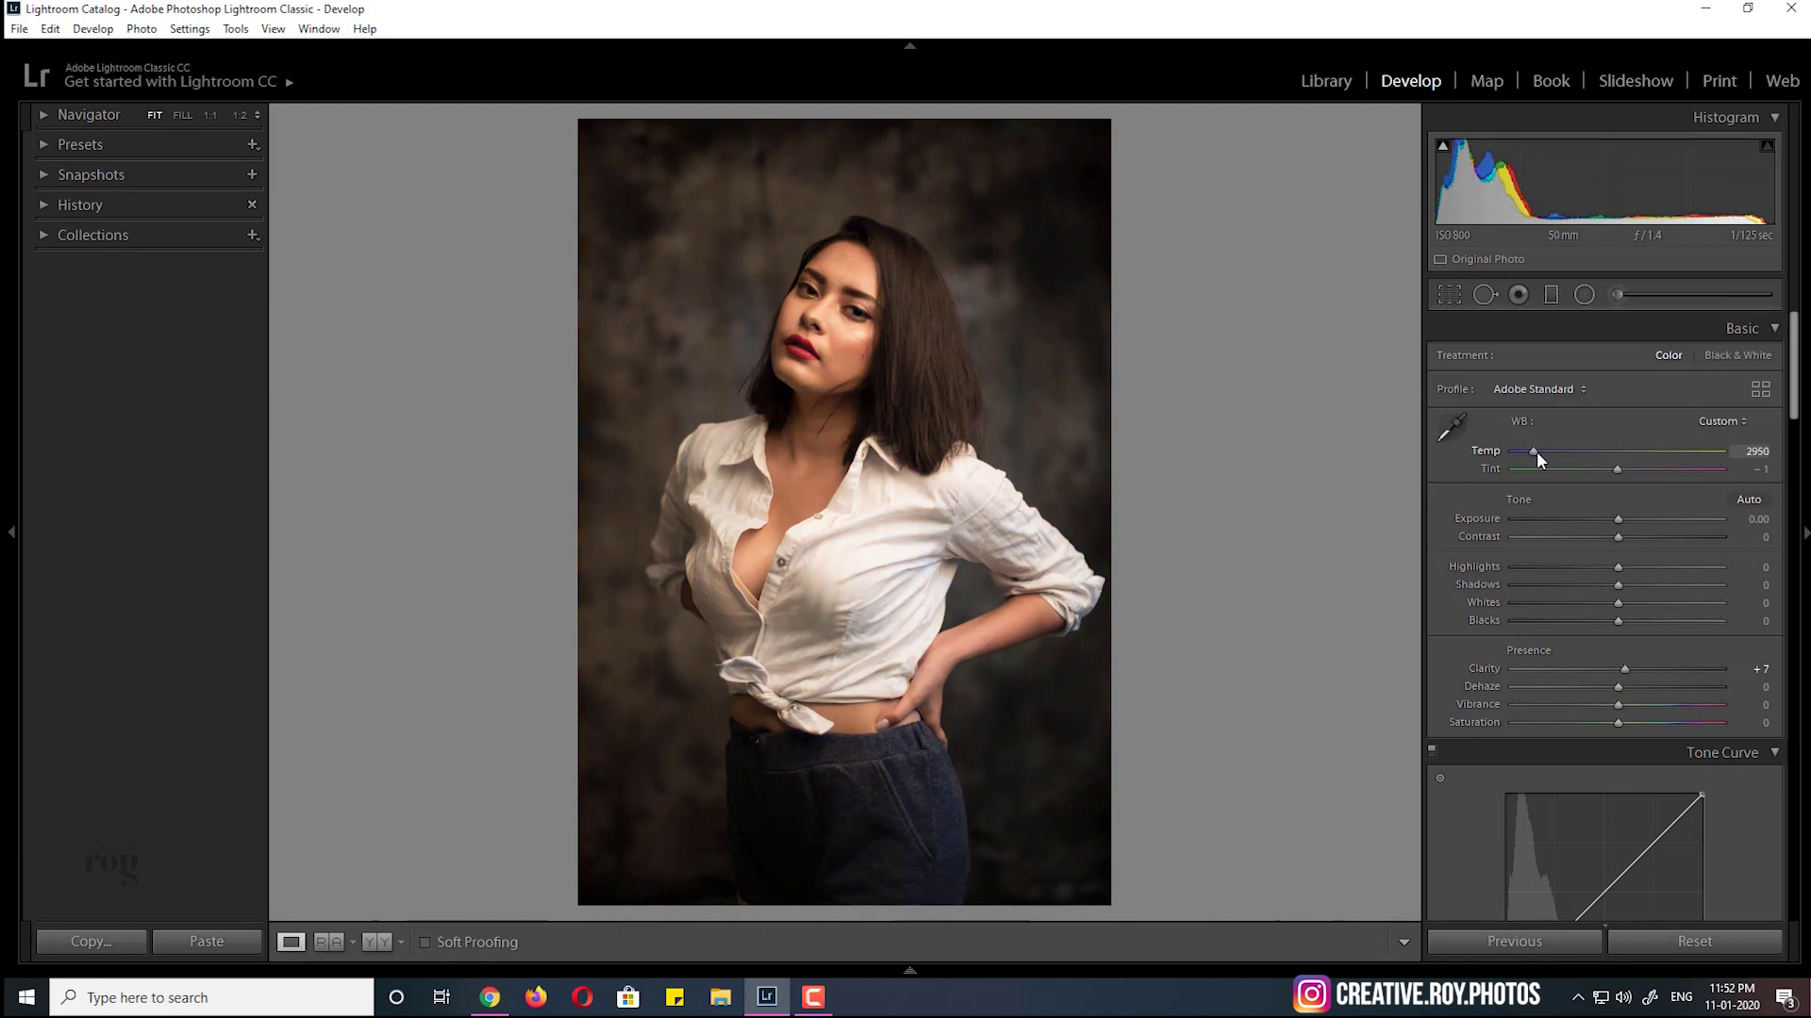
drag(1536, 450, 1535, 450)
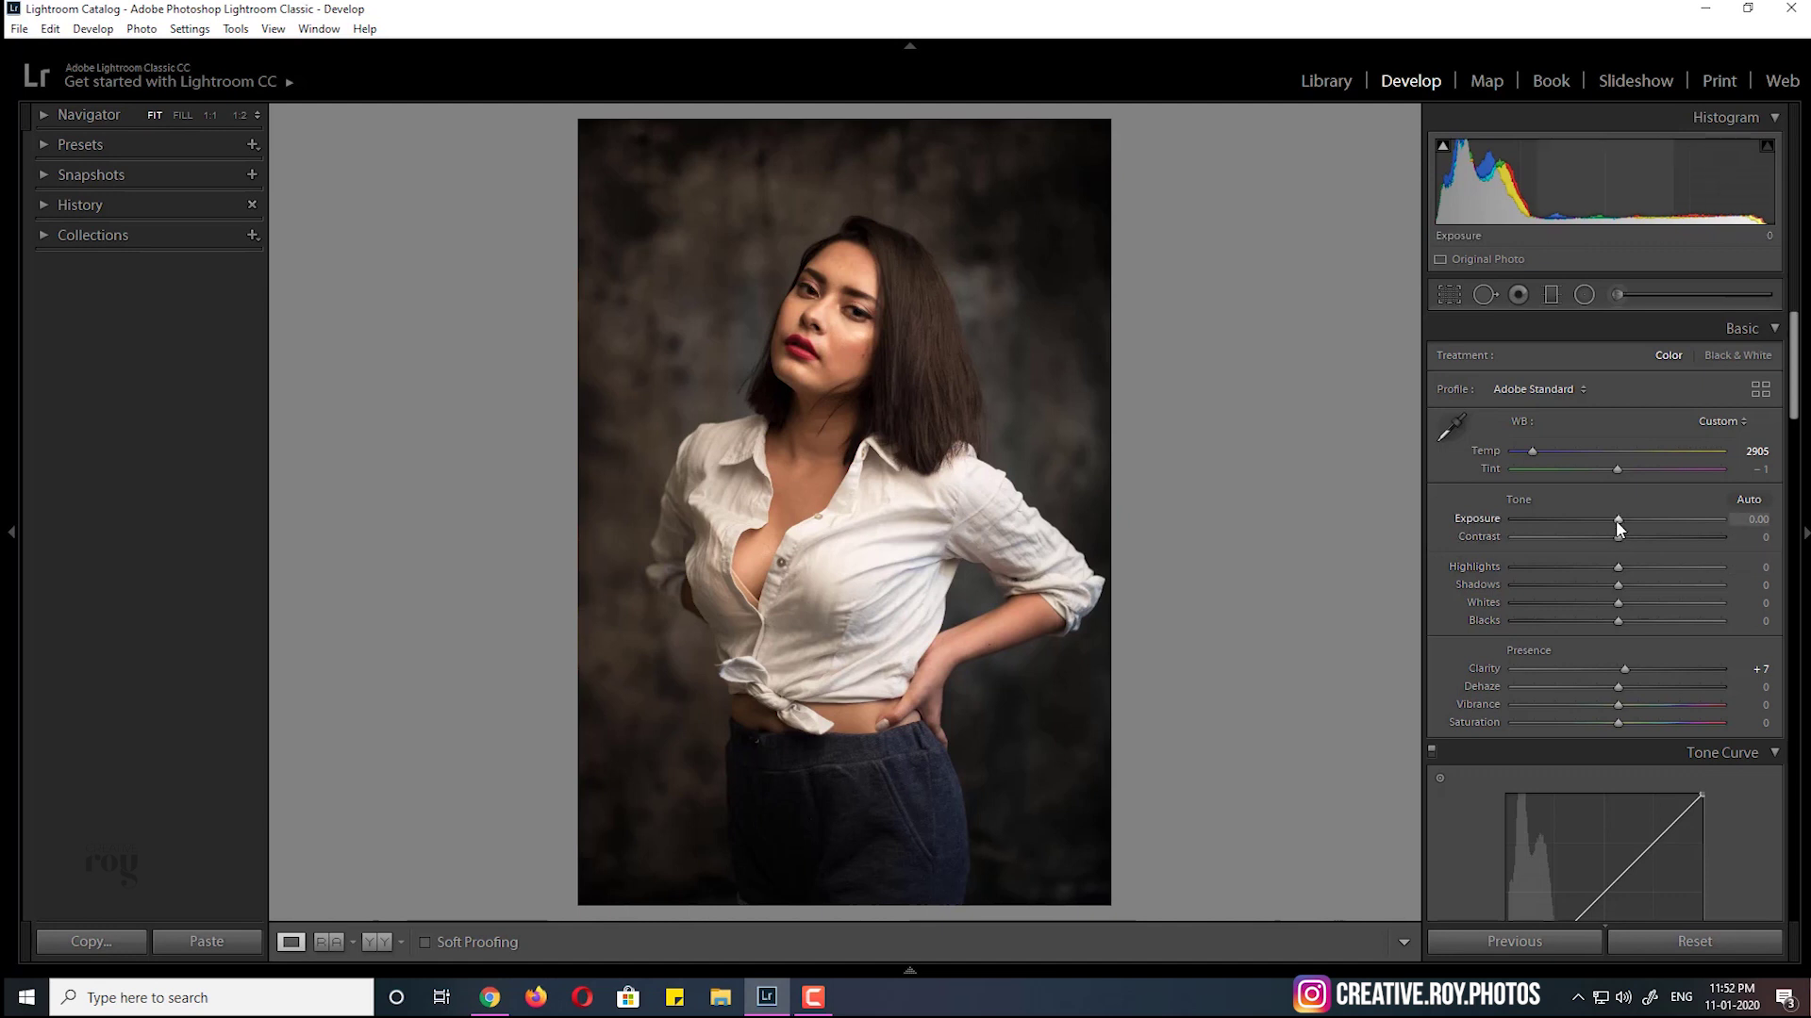
Set Highlights -19, Shadows +10 and Blacks +21, and boost red saturation in HSL
drag(1619, 566, 1592, 569)
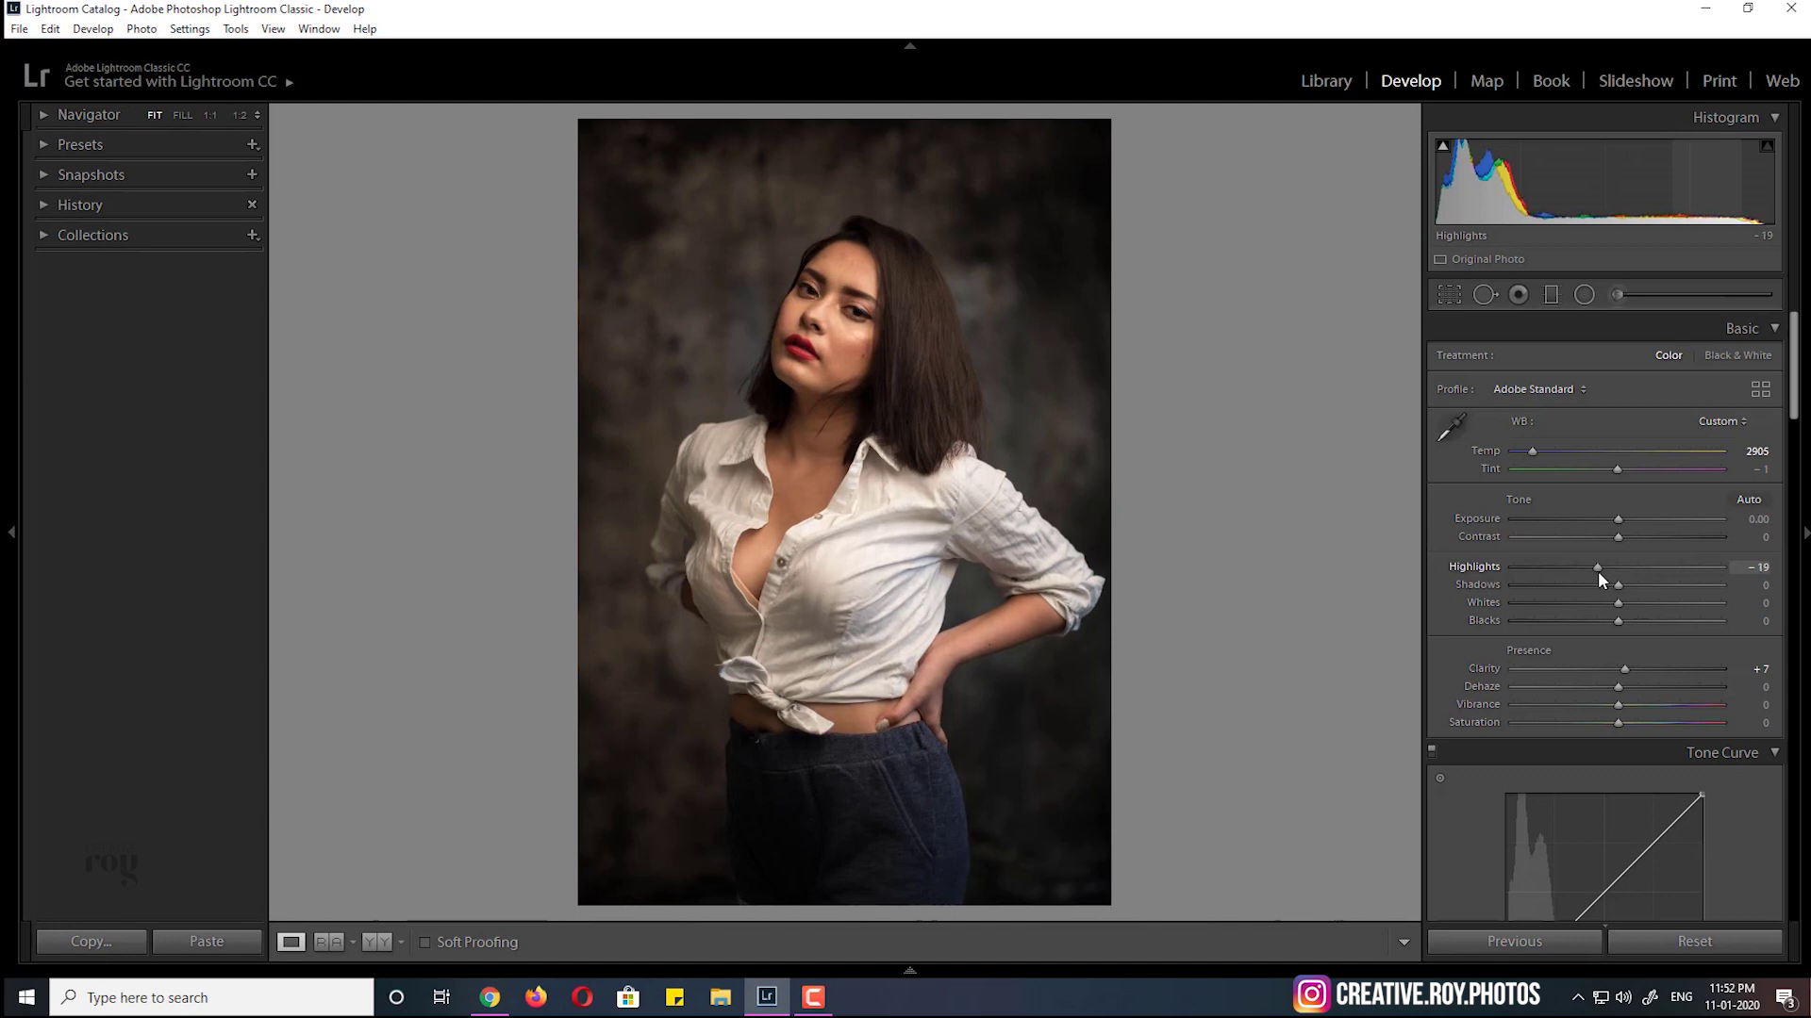
drag(1615, 584, 1628, 584)
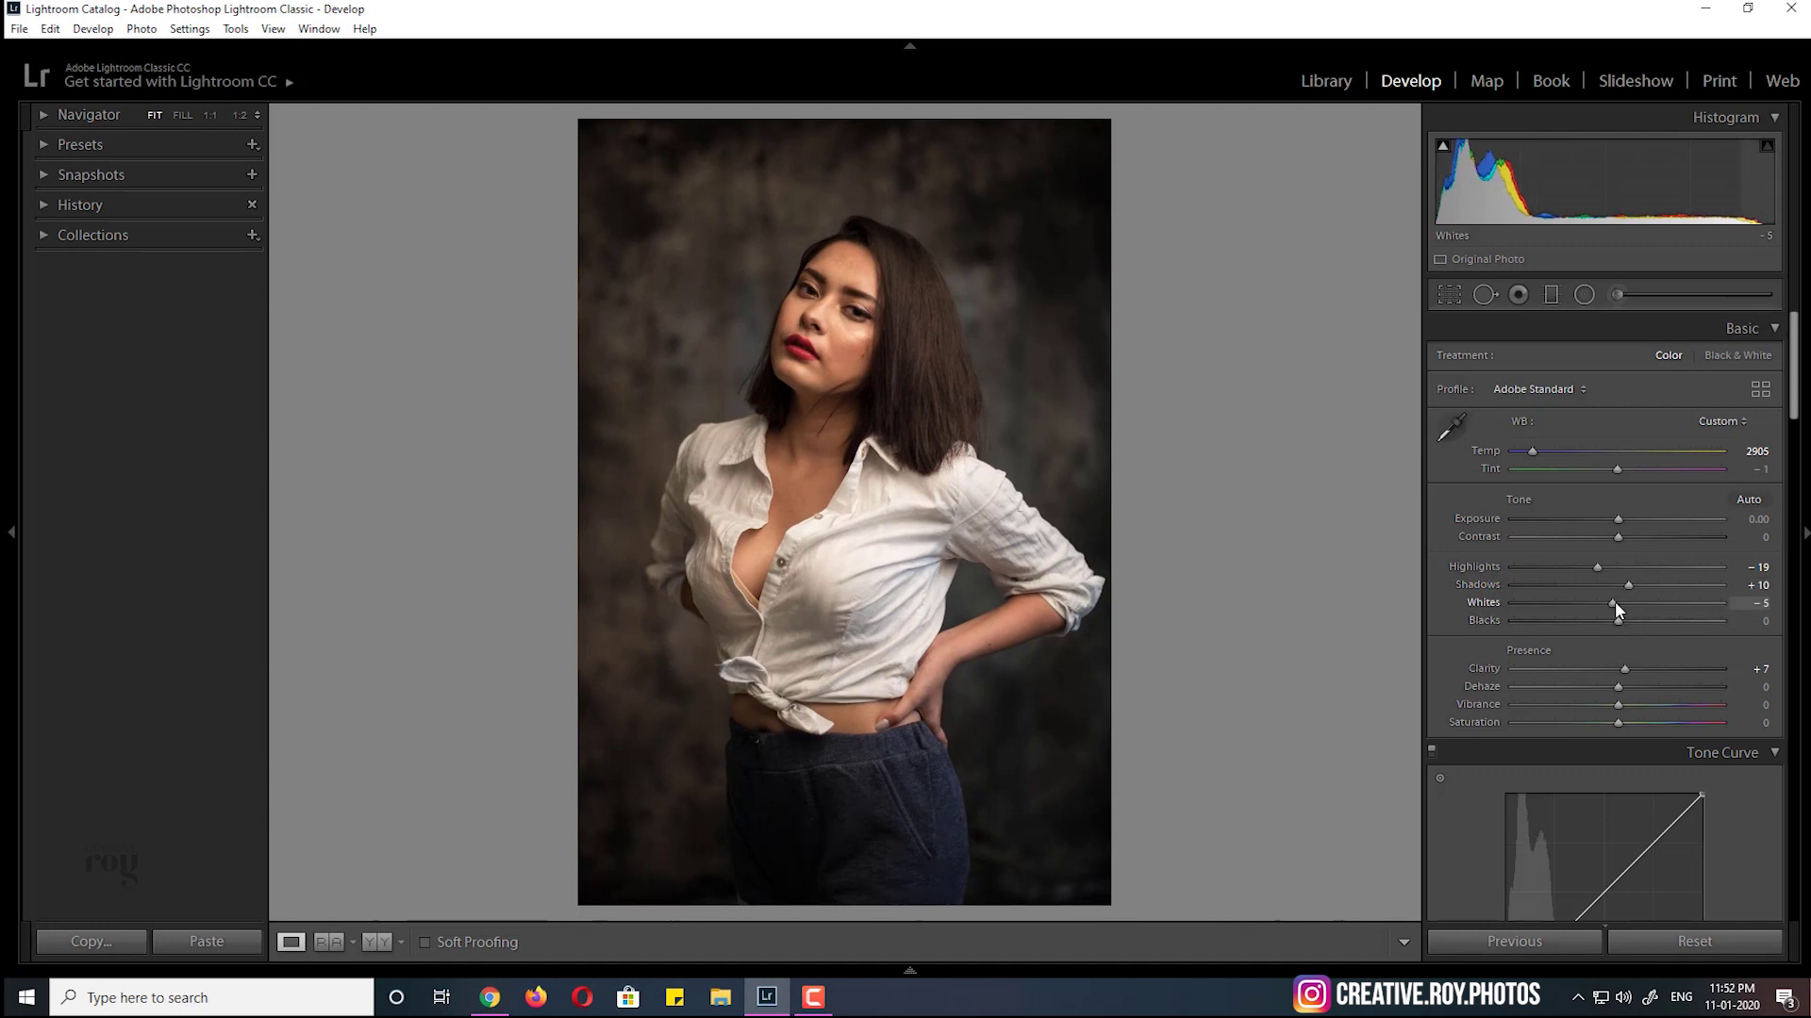
mouse_move(1618, 621)
mouse_down()
mouse_move(1669, 619)
mouse_move(1640, 621)
mouse_up()
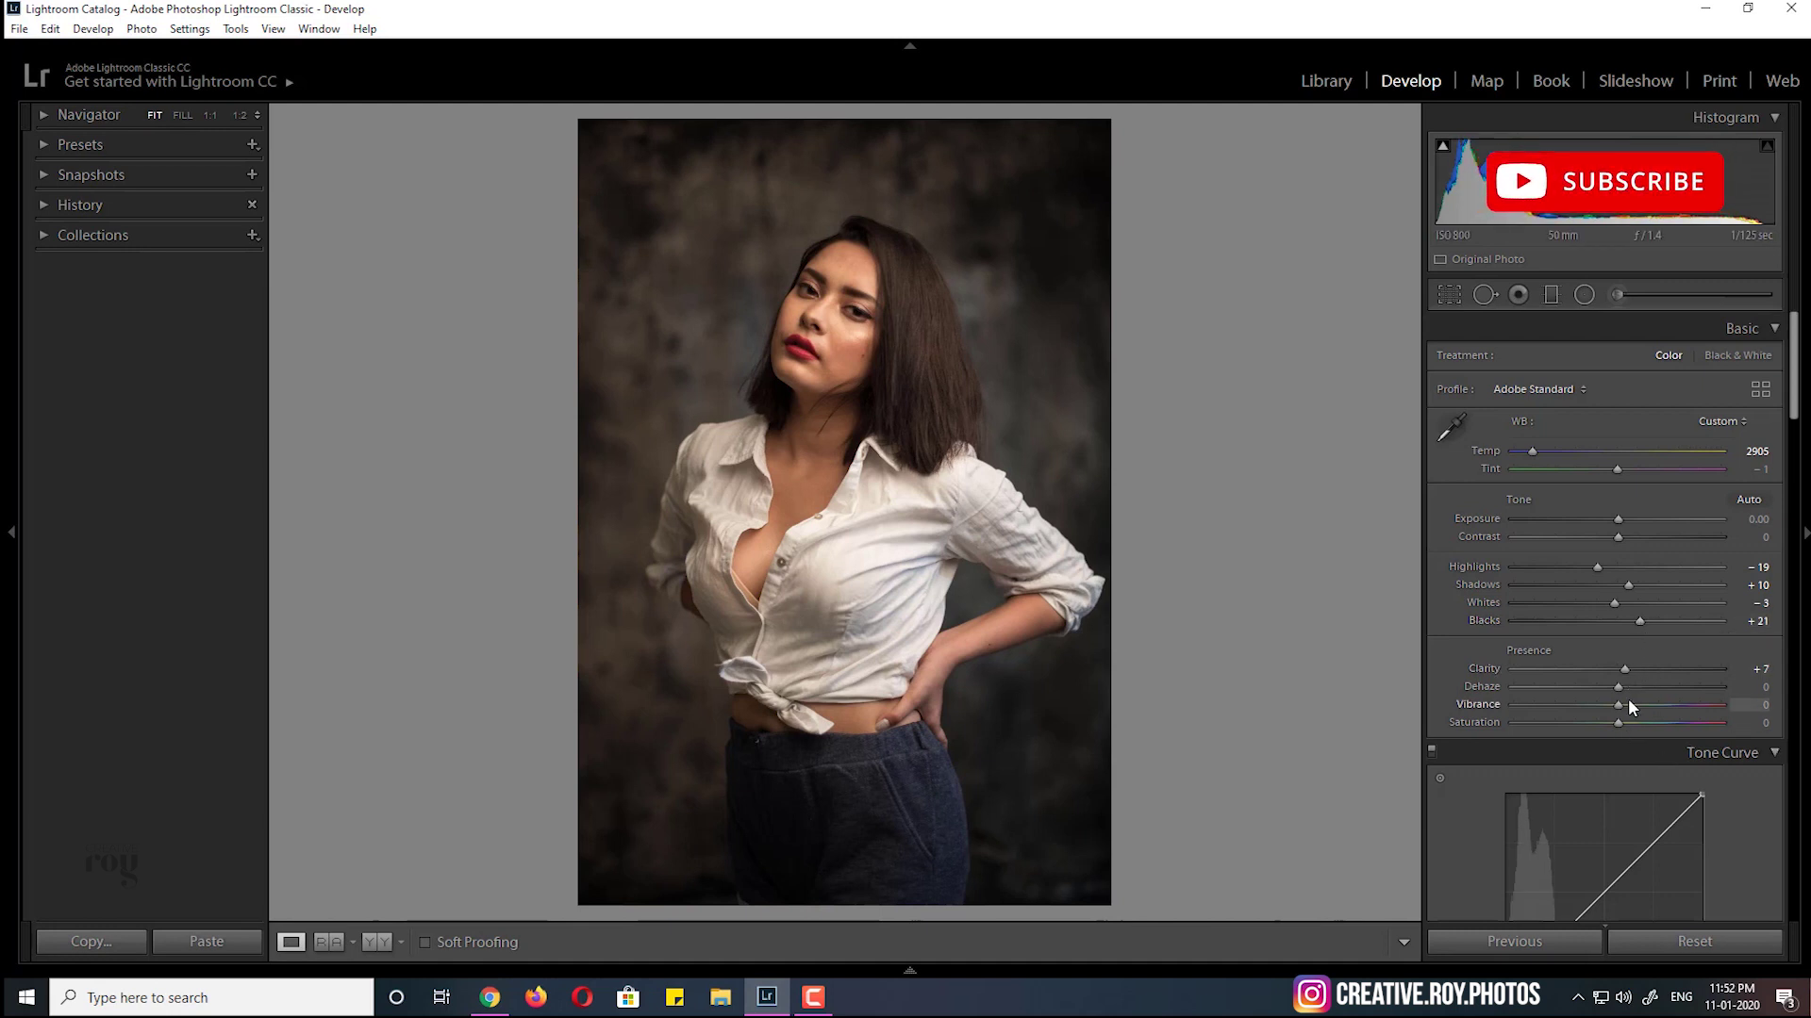
drag(1795, 376, 1796, 495)
mouse_move(1620, 507)
mouse_down()
mouse_move(1654, 508)
mouse_move(1585, 524)
mouse_move(1648, 513)
mouse_up()
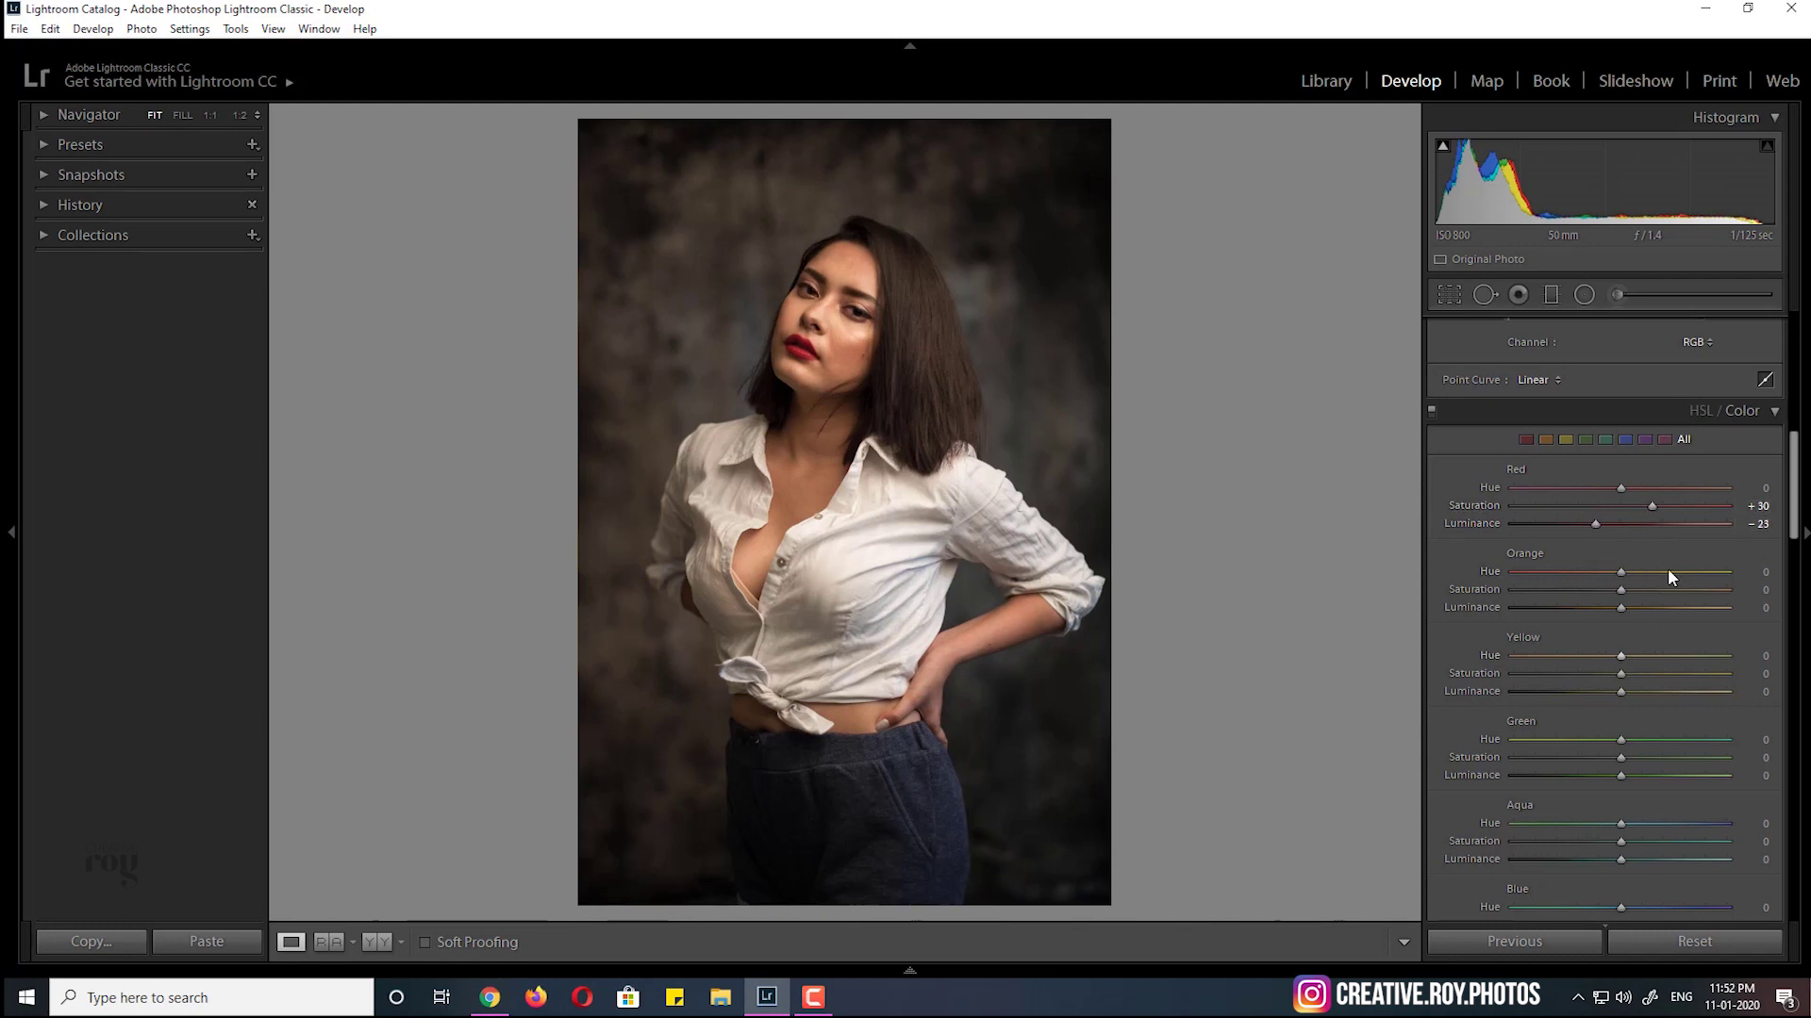
Desaturate the yellows, pull red saturation back down, and shift Blue Hue to +15
mouse_move(1617, 671)
mouse_down()
mouse_move(1479, 668)
mouse_move(1645, 680)
mouse_move(1565, 682)
mouse_up()
drag(1654, 506, 1634, 506)
click(1628, 506)
mouse_move(1615, 507)
mouse_down()
mouse_move(1588, 510)
mouse_move(1615, 521)
mouse_up()
drag(1795, 479, 1796, 546)
mouse_move(1626, 544)
mouse_down()
mouse_move(1695, 558)
mouse_move(1666, 560)
mouse_up()
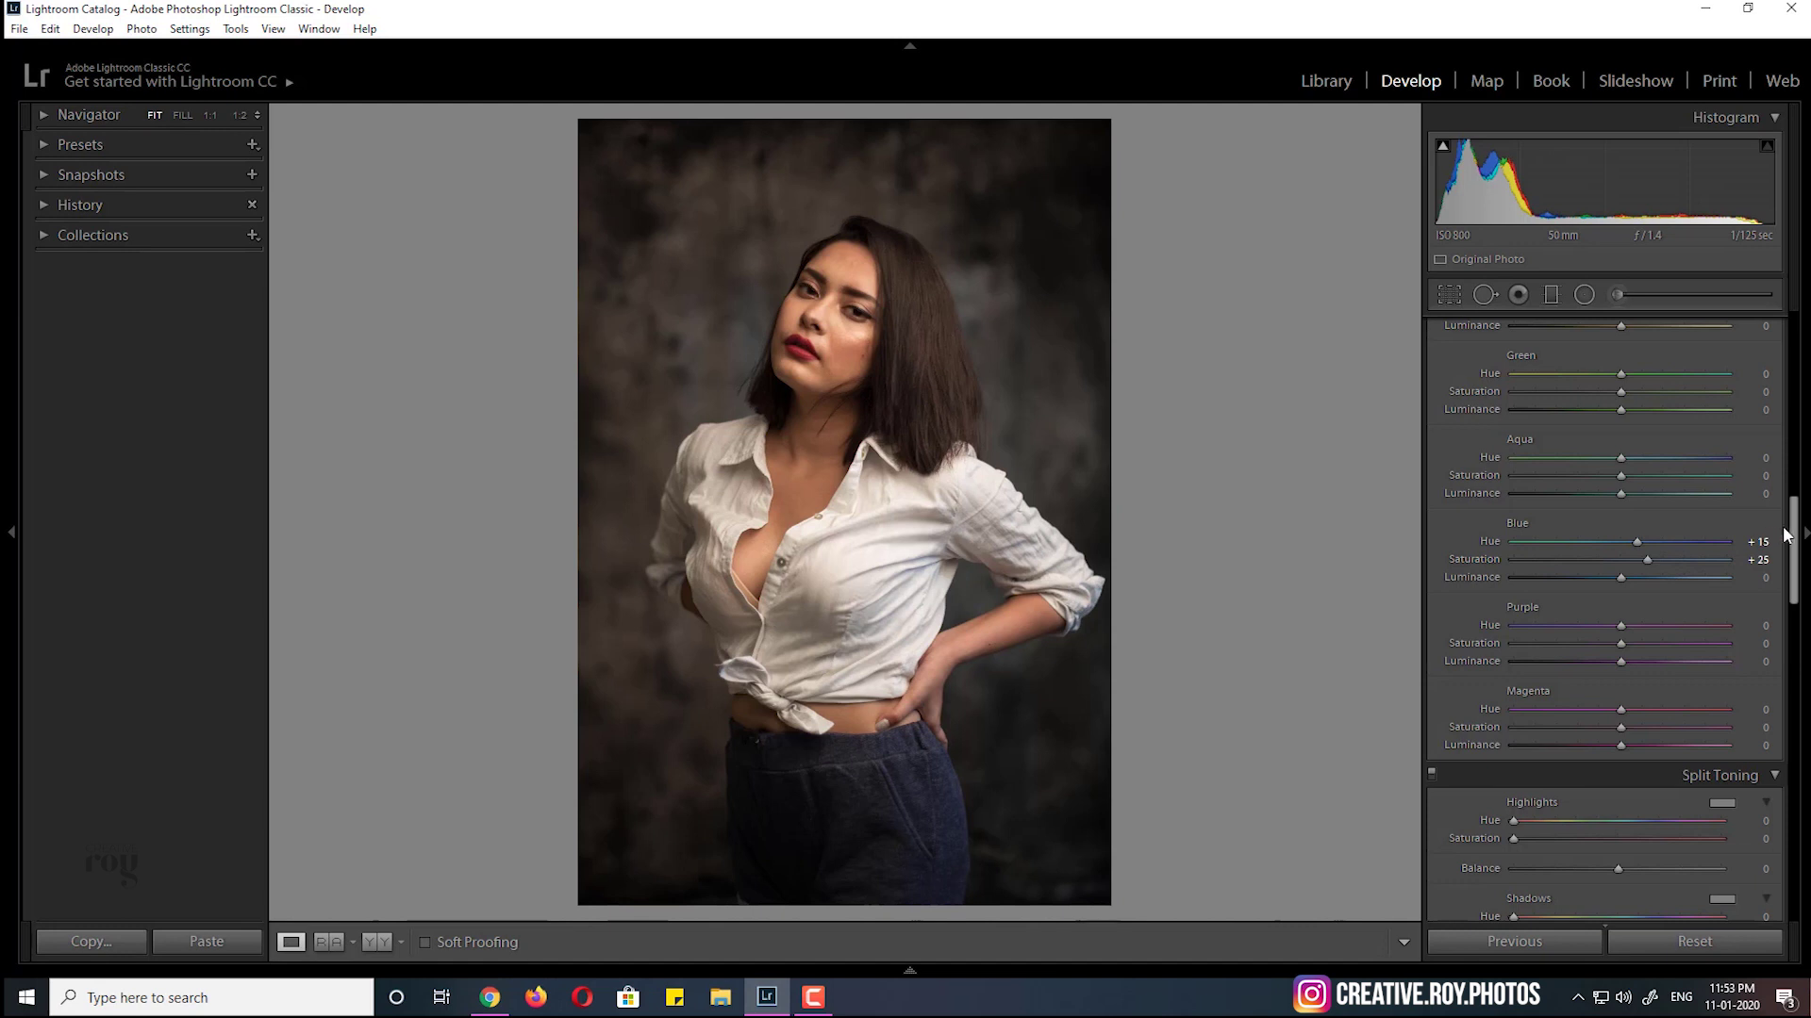
drag(1795, 536, 1794, 572)
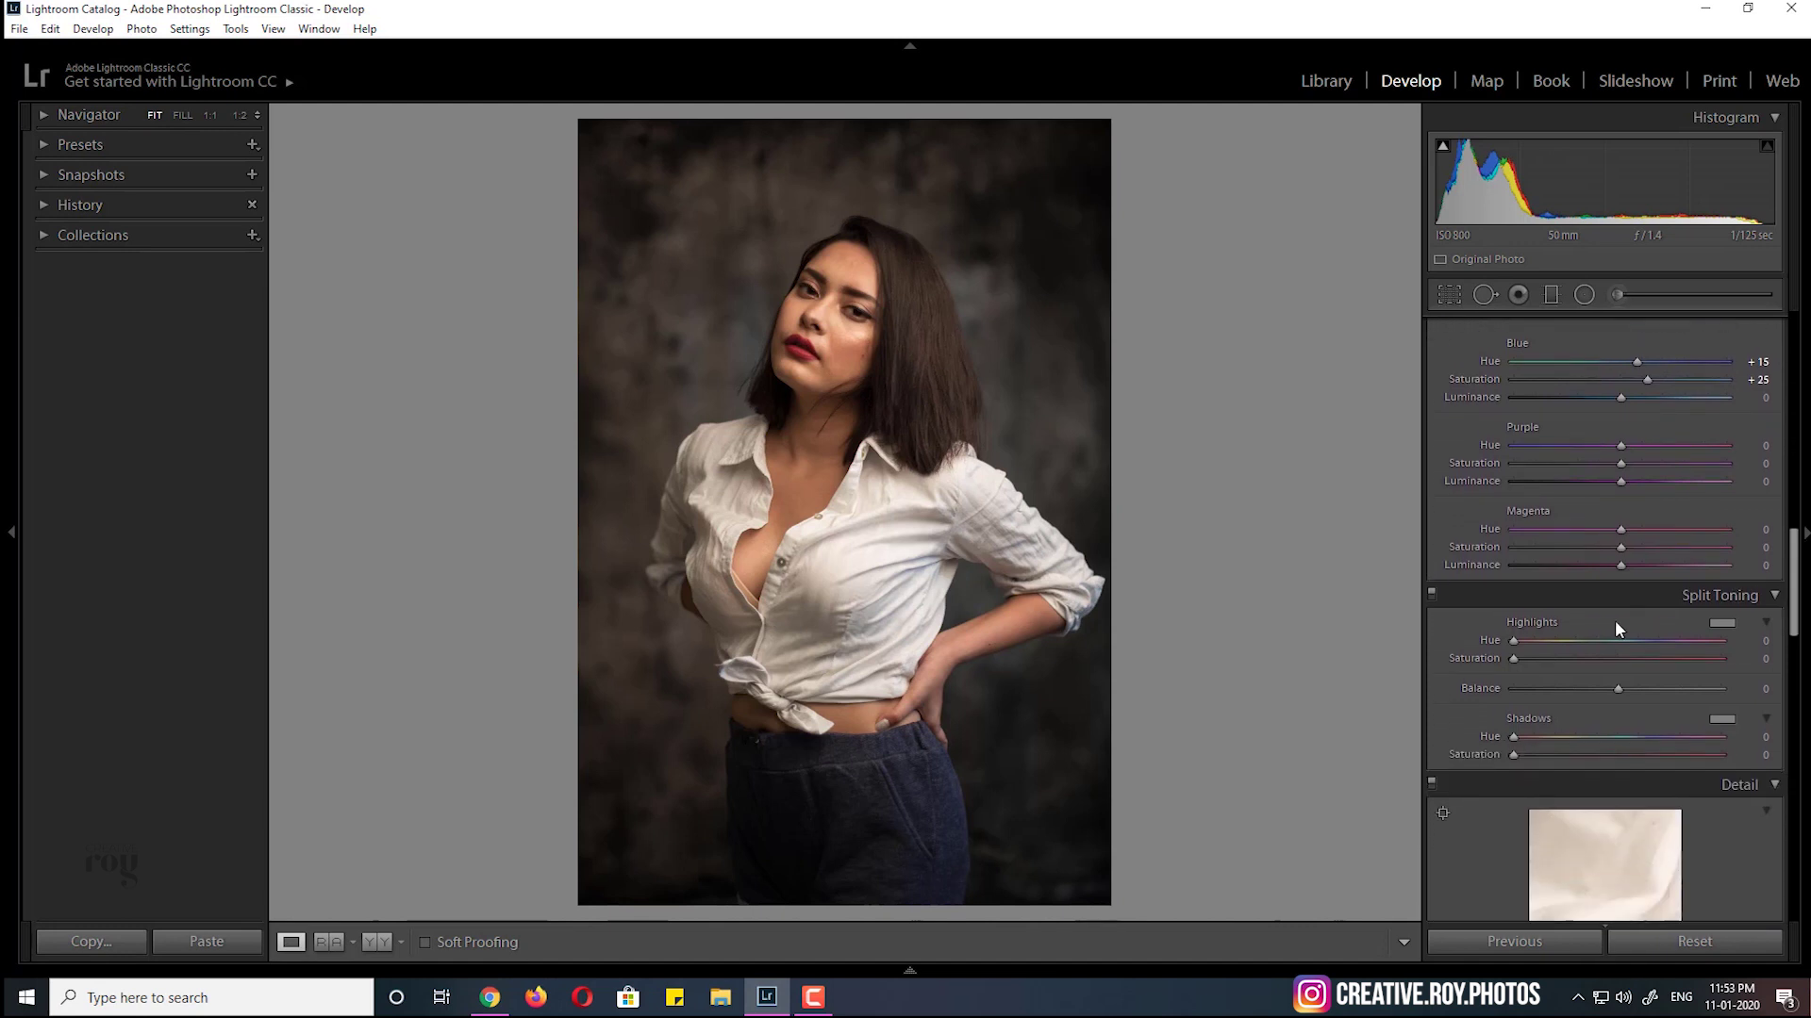
Tint the split-tone highlights with hue 165 and saturation 6
drag(1605, 642, 1616, 641)
drag(1514, 658, 1569, 659)
drag(1525, 659, 1523, 660)
Add a -4 Post-Crop Vignetting amount and show the original for comparison
drag(1795, 549, 1794, 585)
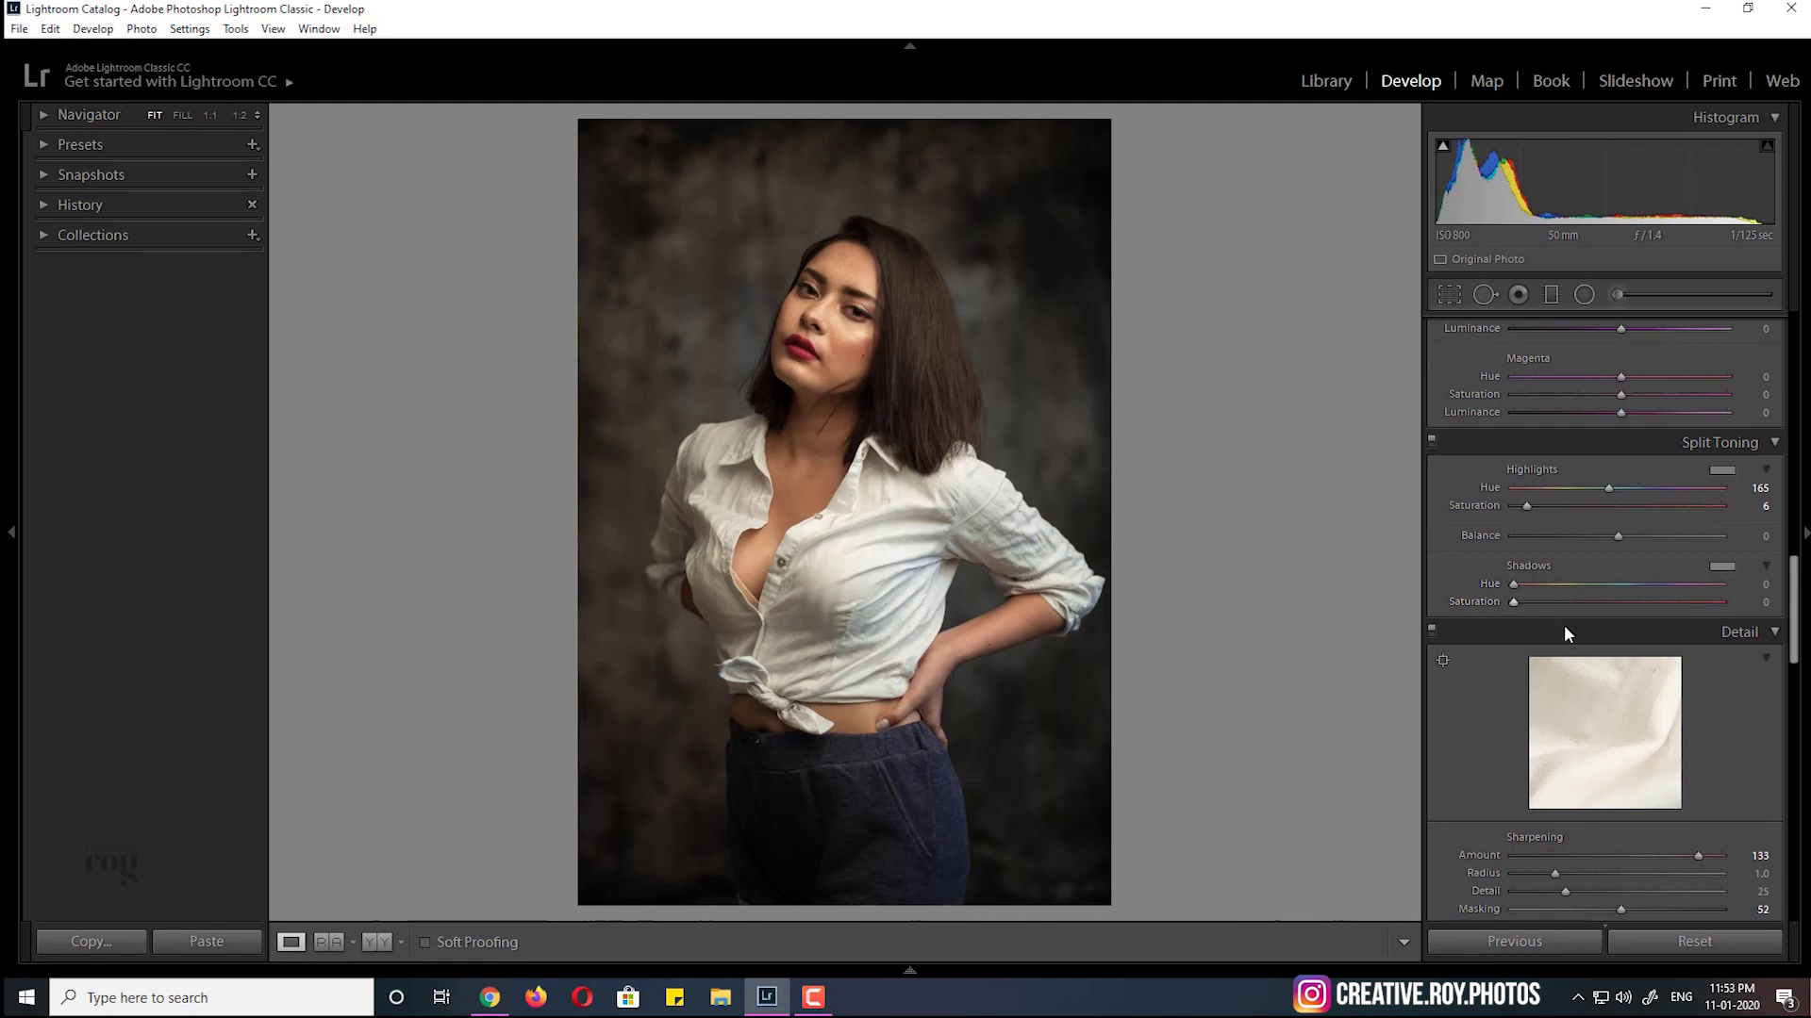
drag(1796, 587, 1792, 837)
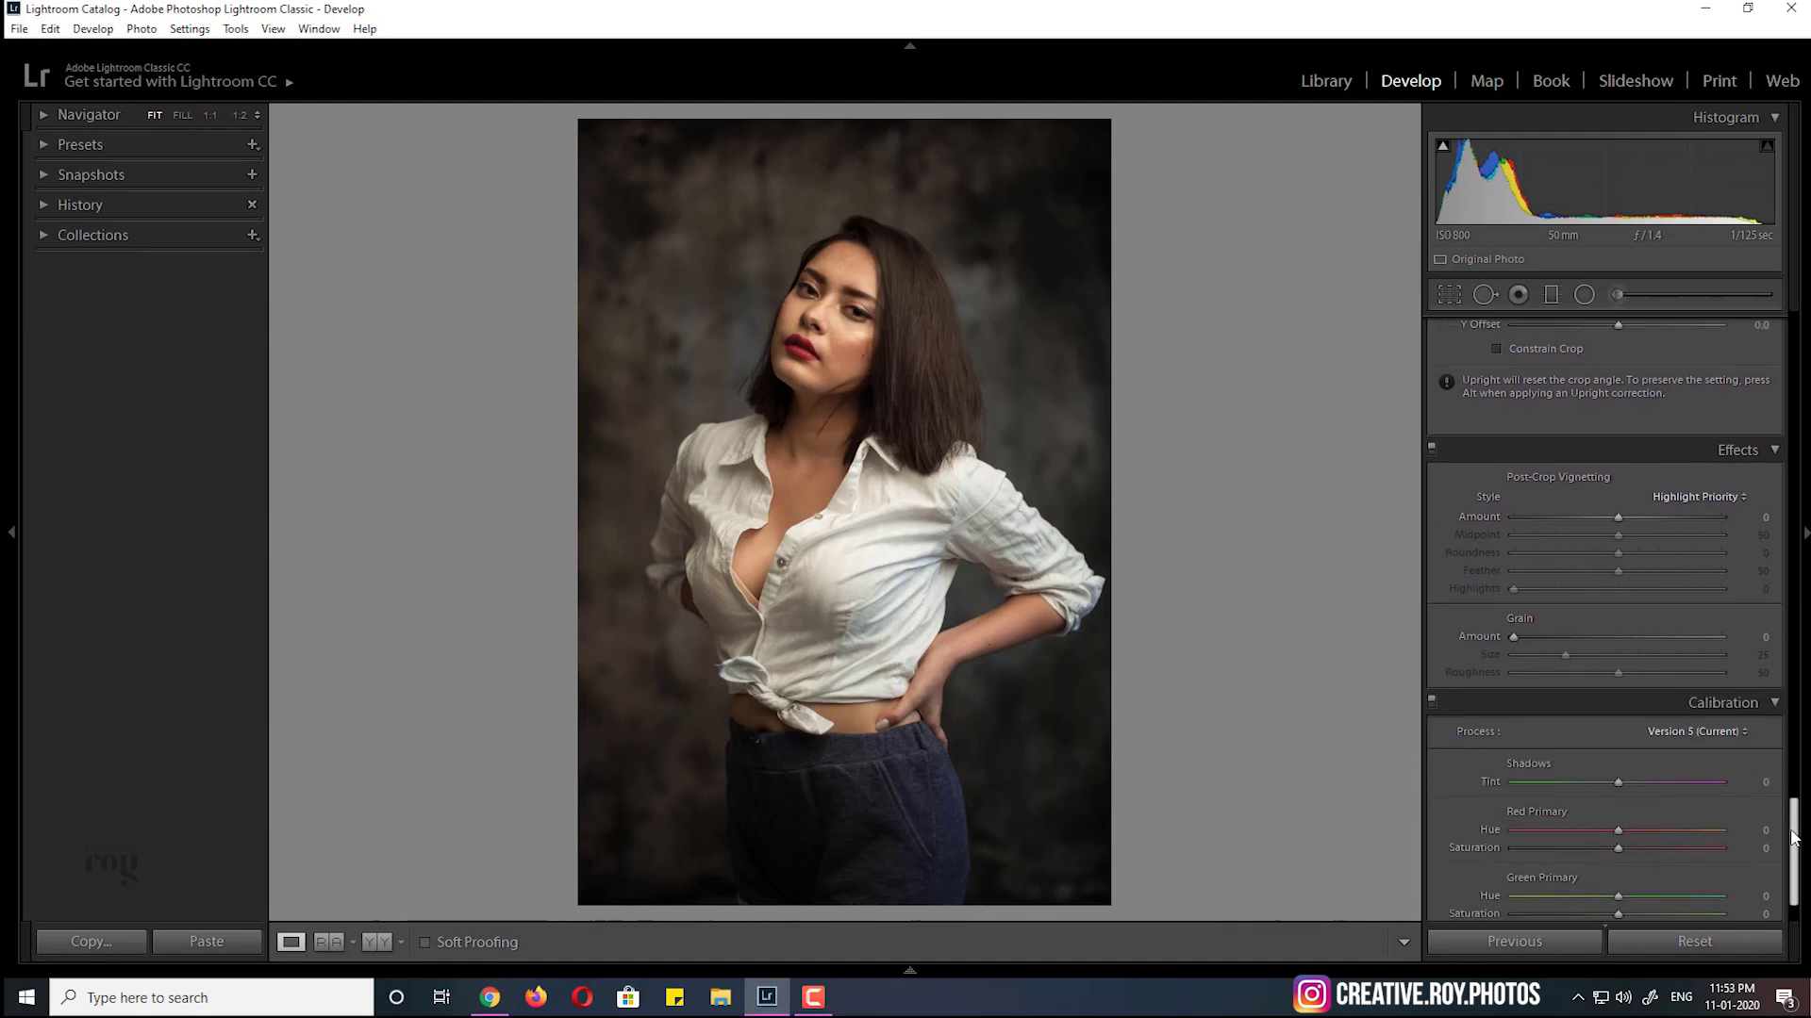
drag(1618, 516, 1612, 517)
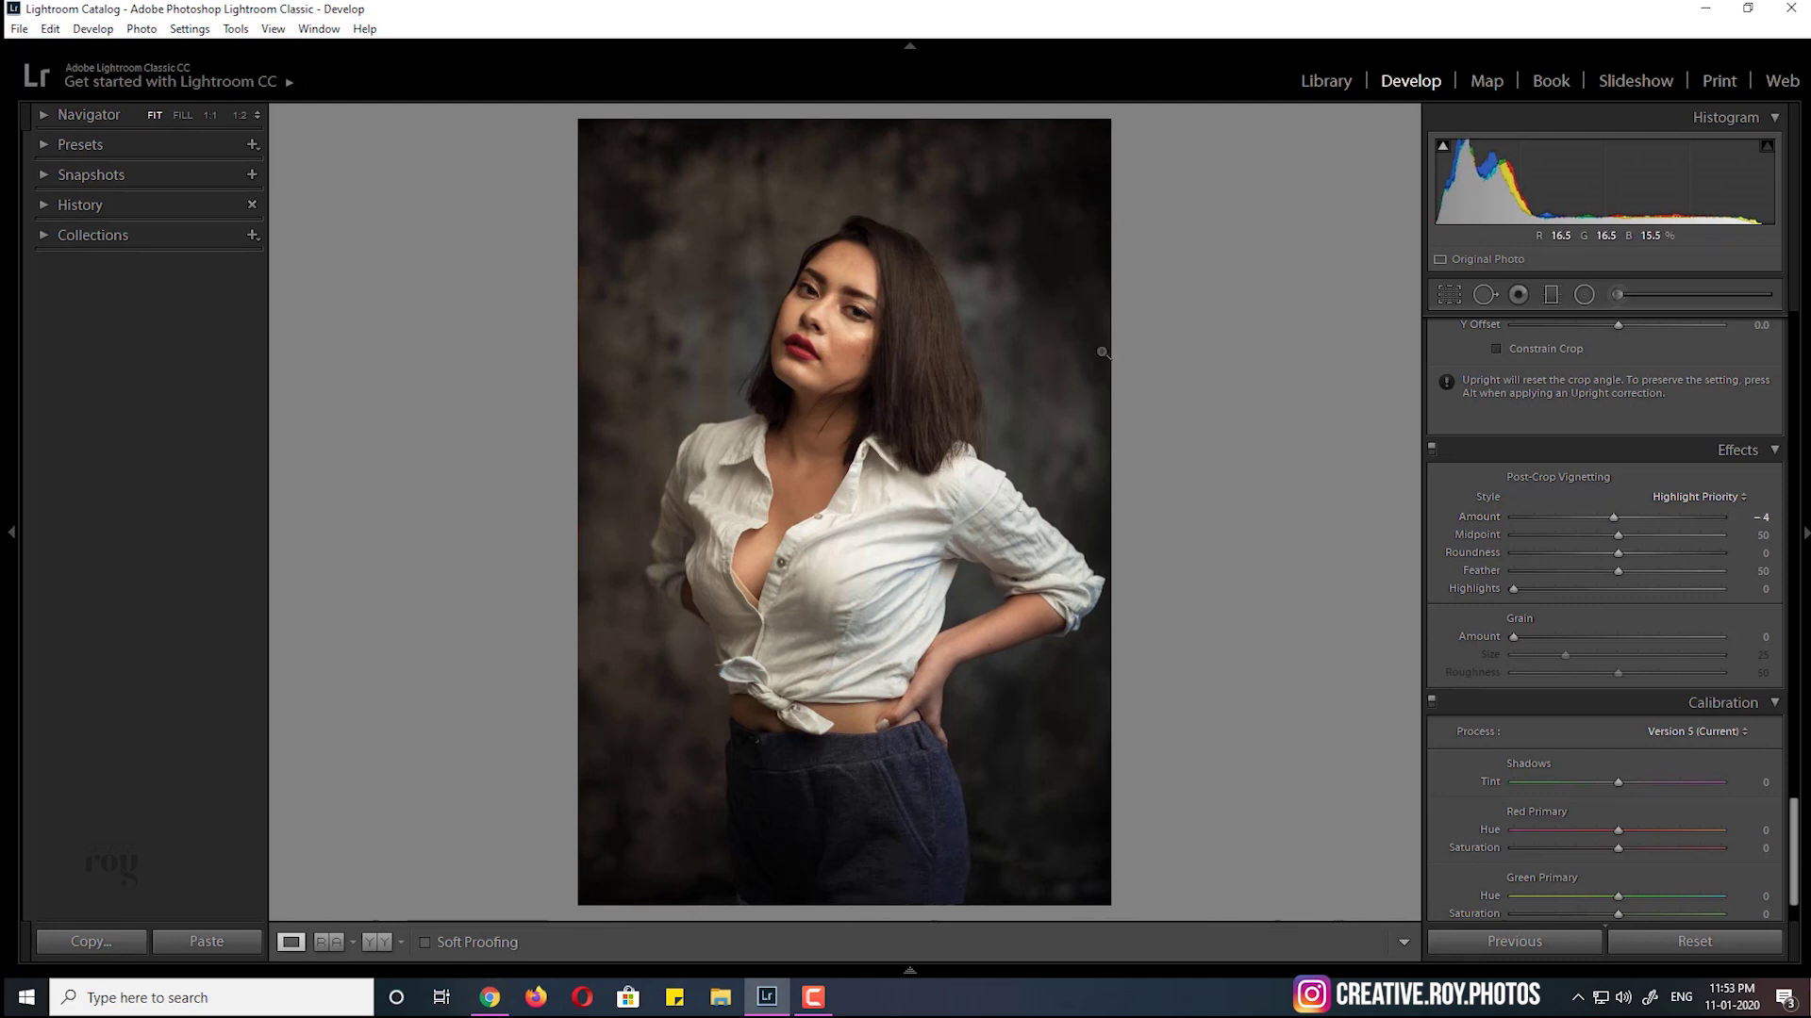
key(backslash)
key(backslash)
Compare the edit with the original, then send the photo to Photoshop via Edit In
key(backslash)
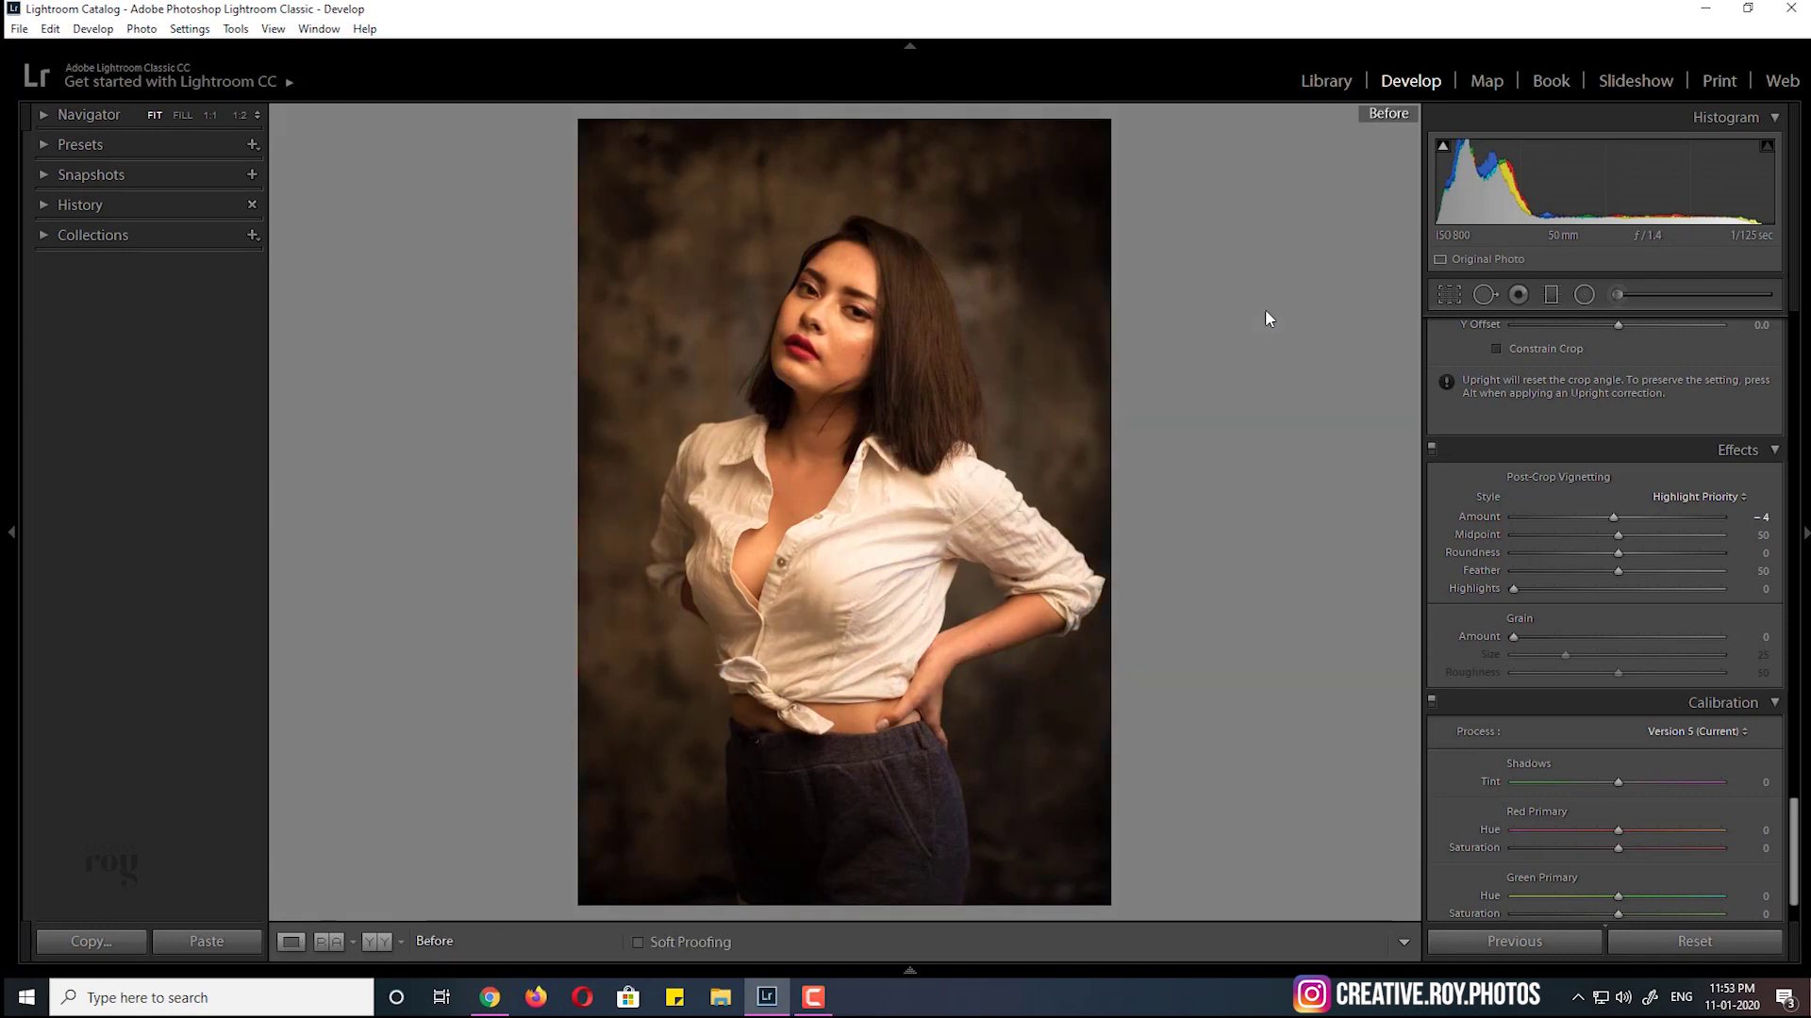
key(backslash)
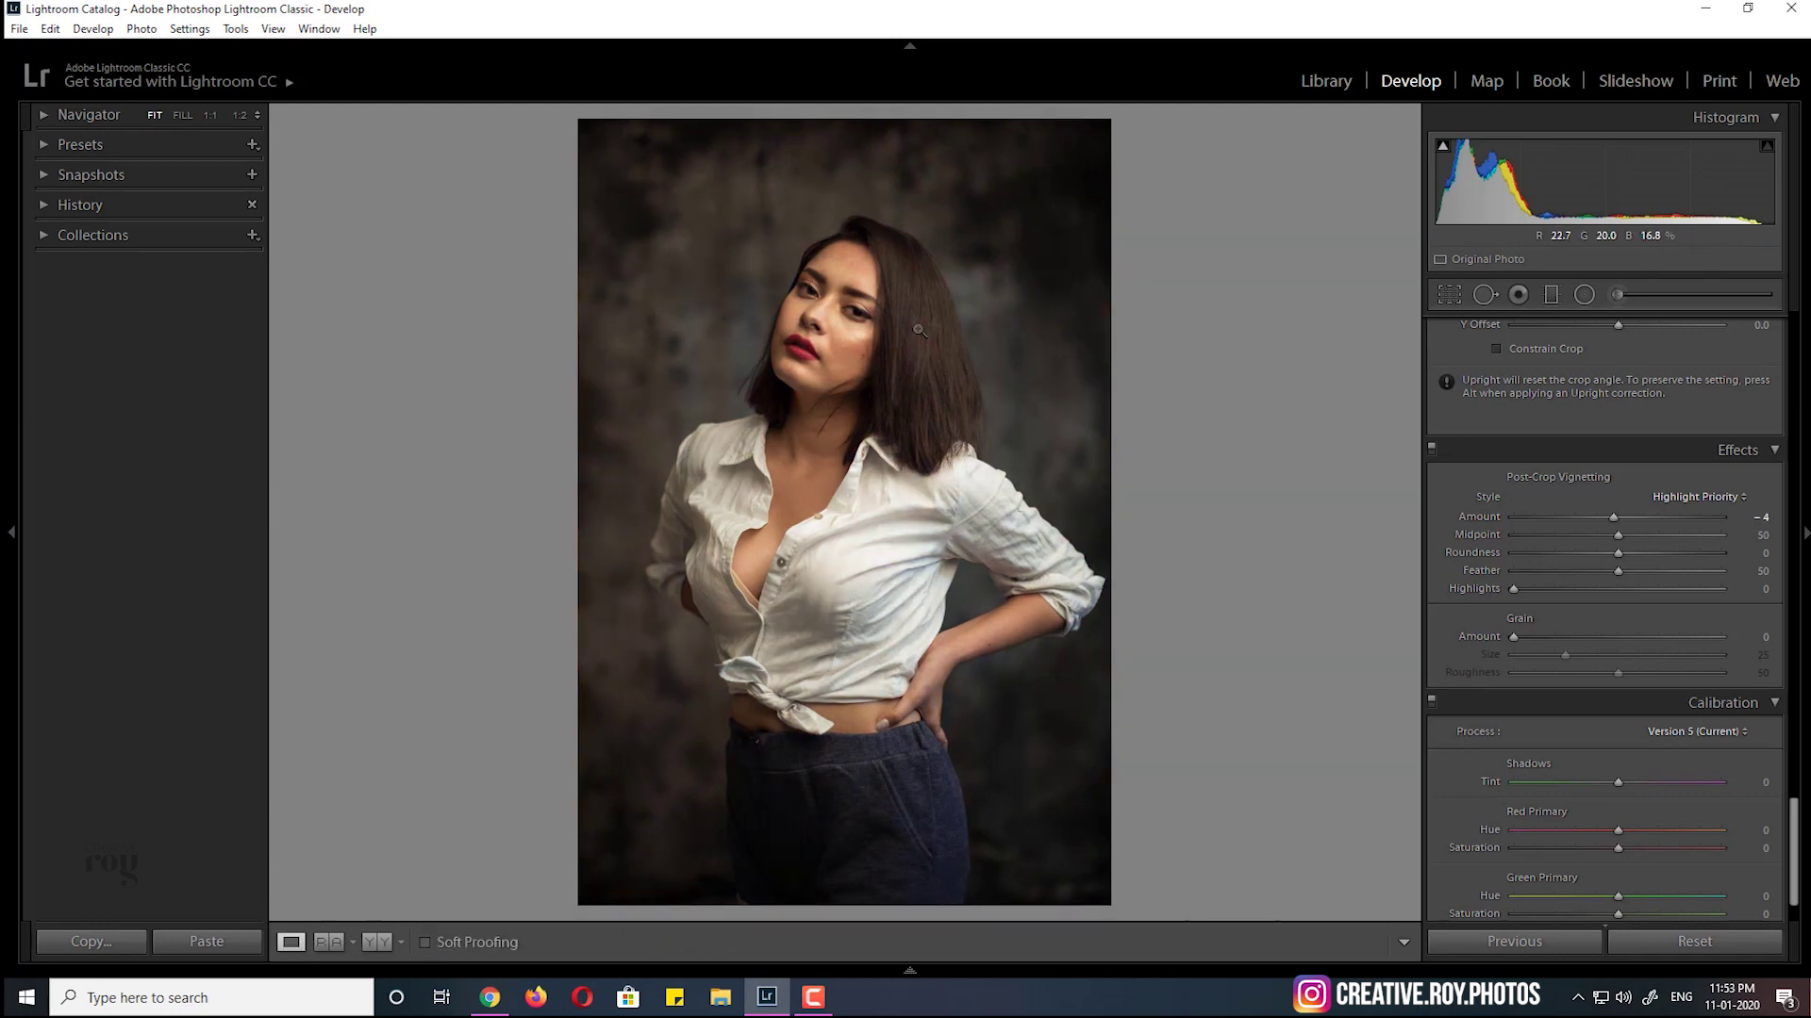
right_click(914, 328)
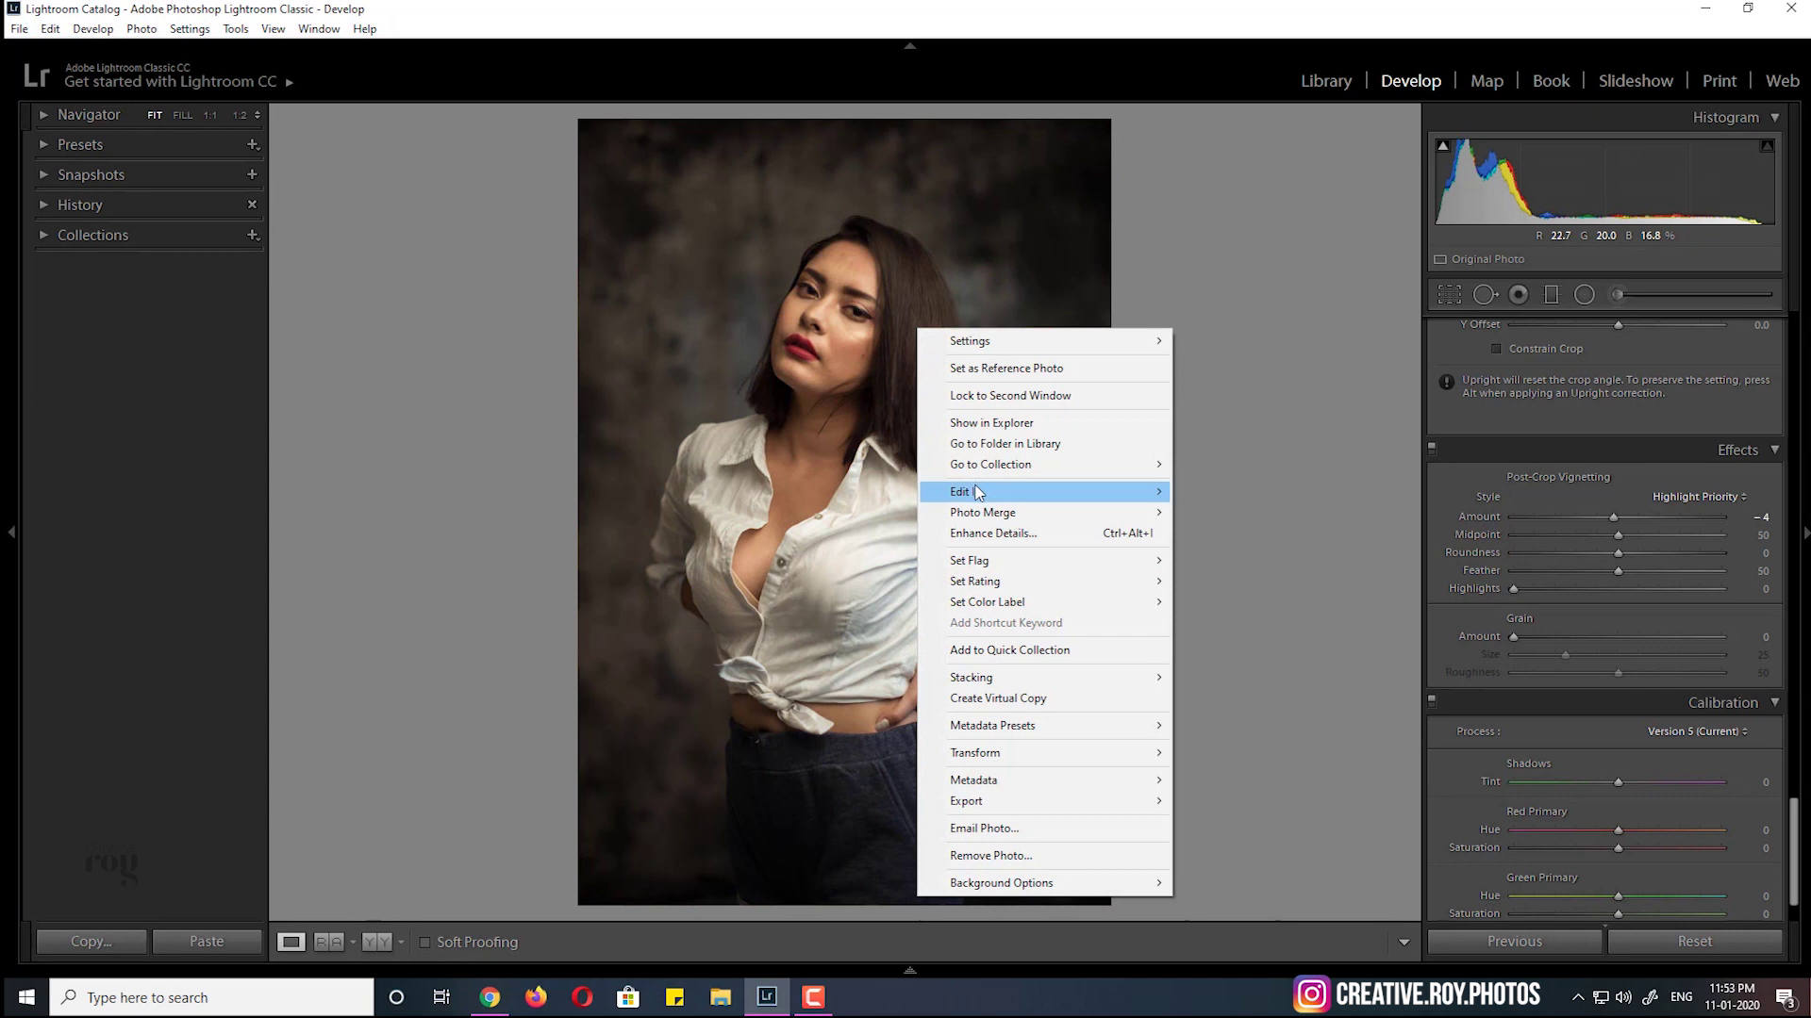
mouse_move(990, 490)
click(1230, 492)
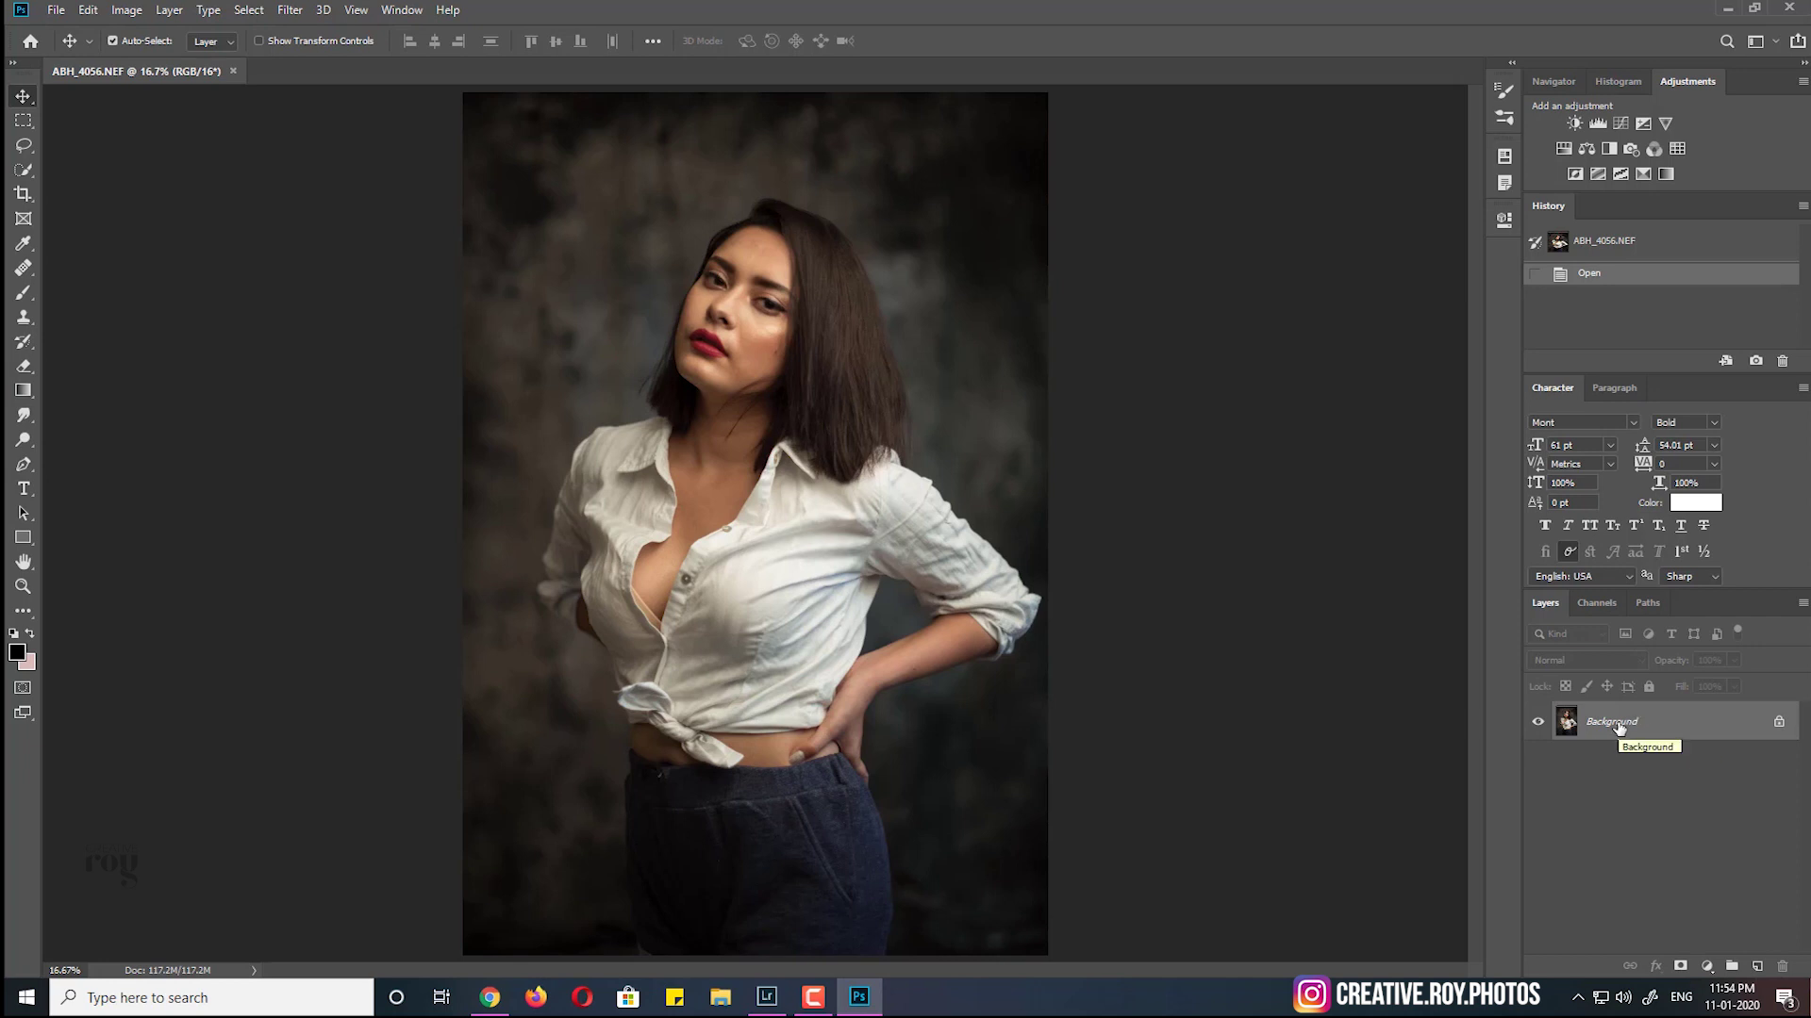
Duplicate the Background layer and name the copy 'Healing'
drag(1640, 724, 1741, 931)
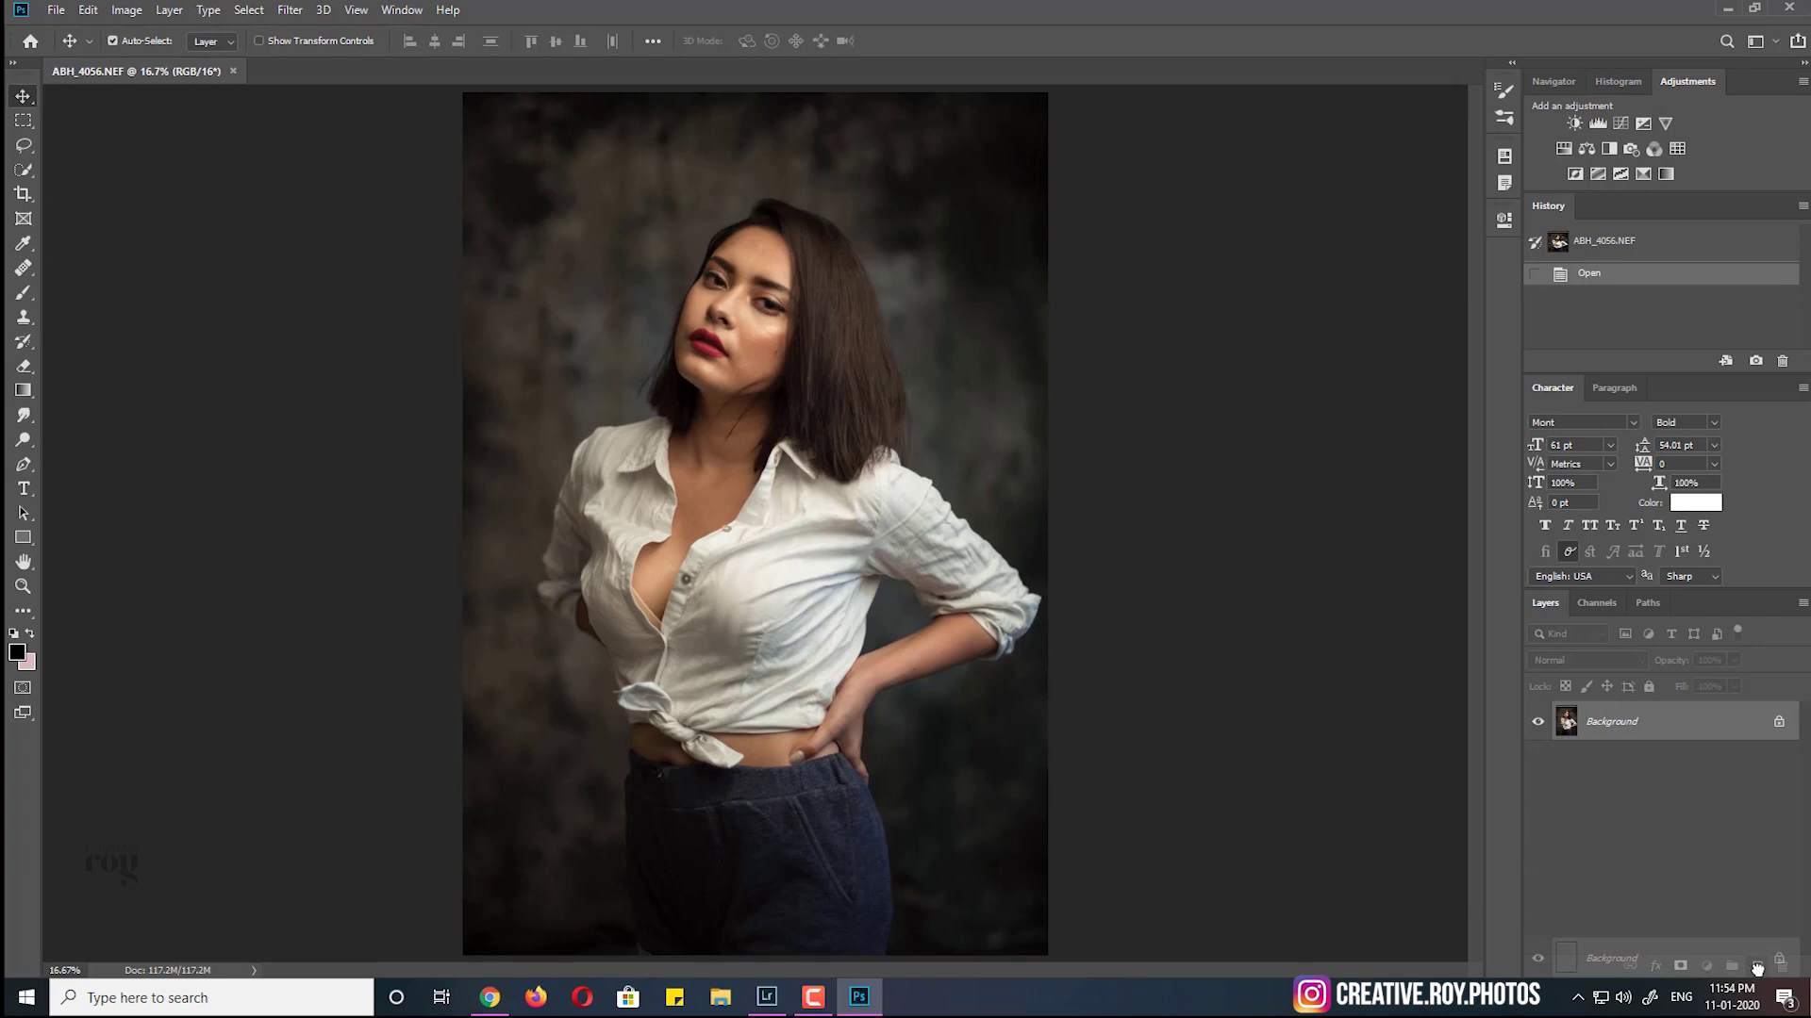
drag(1757, 968, 1757, 967)
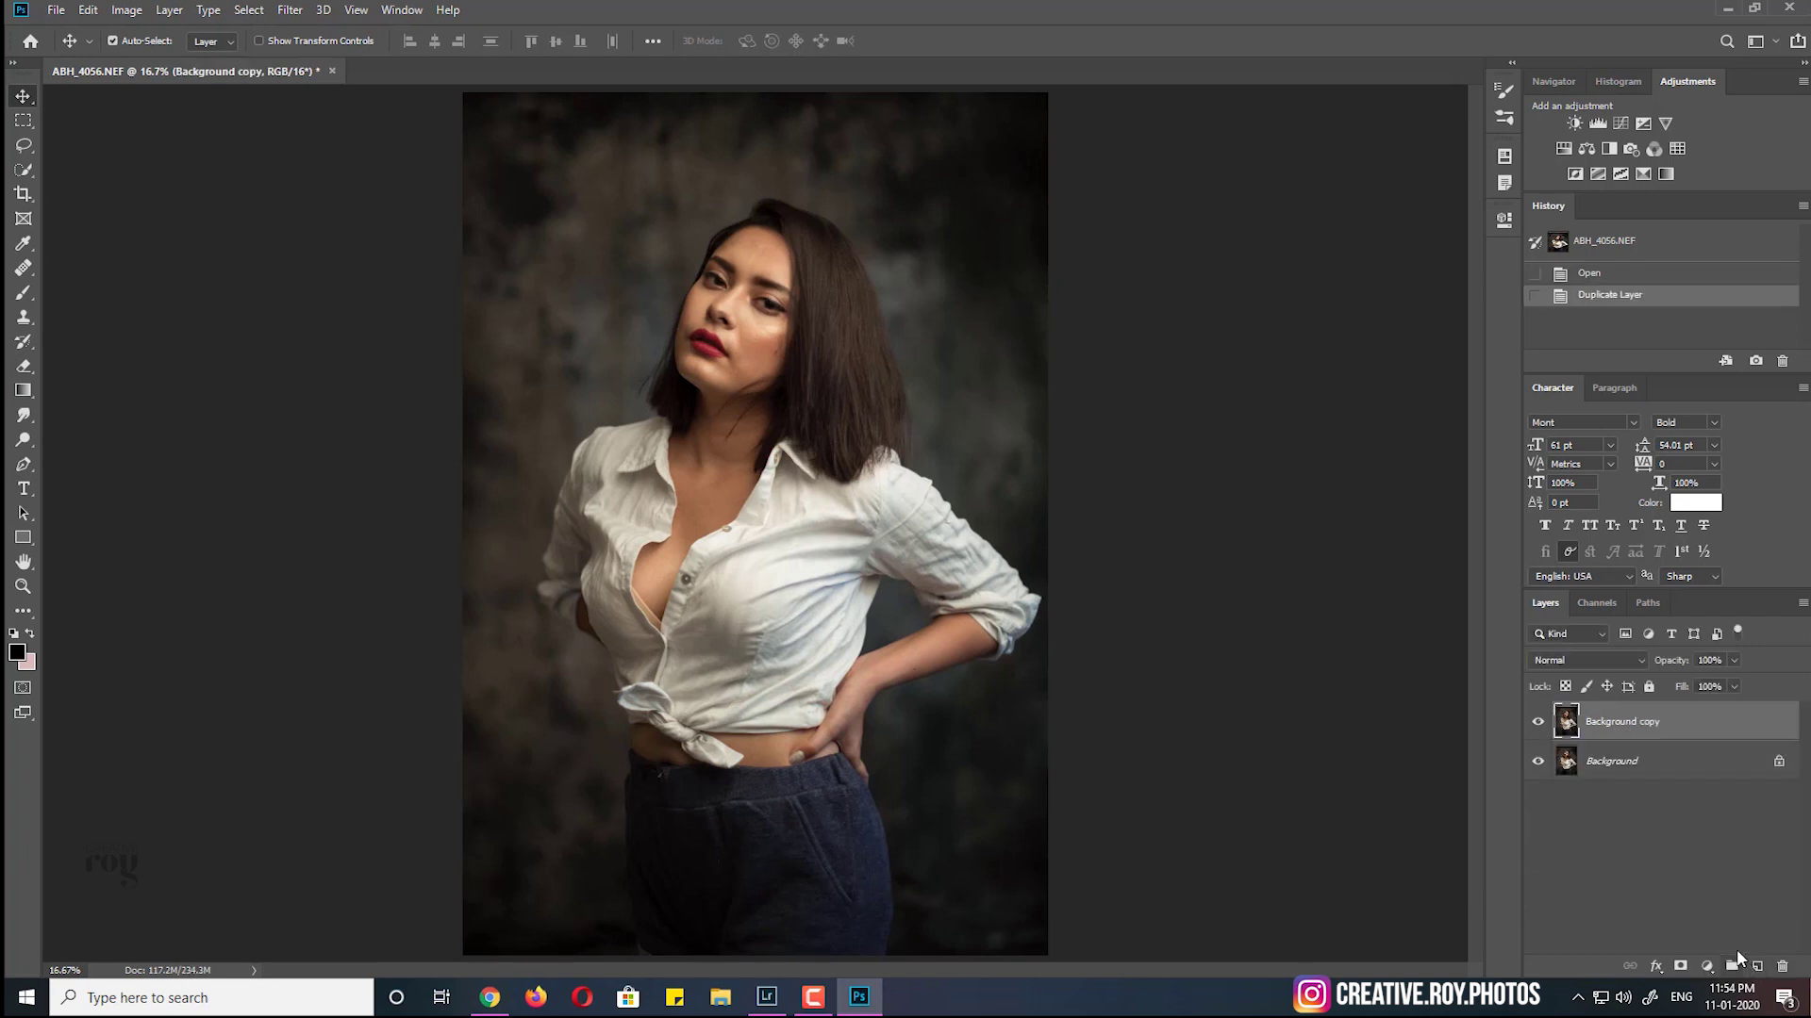
drag(1630, 729, 1641, 736)
double_click(1613, 722)
text(Healing)
key(Return)
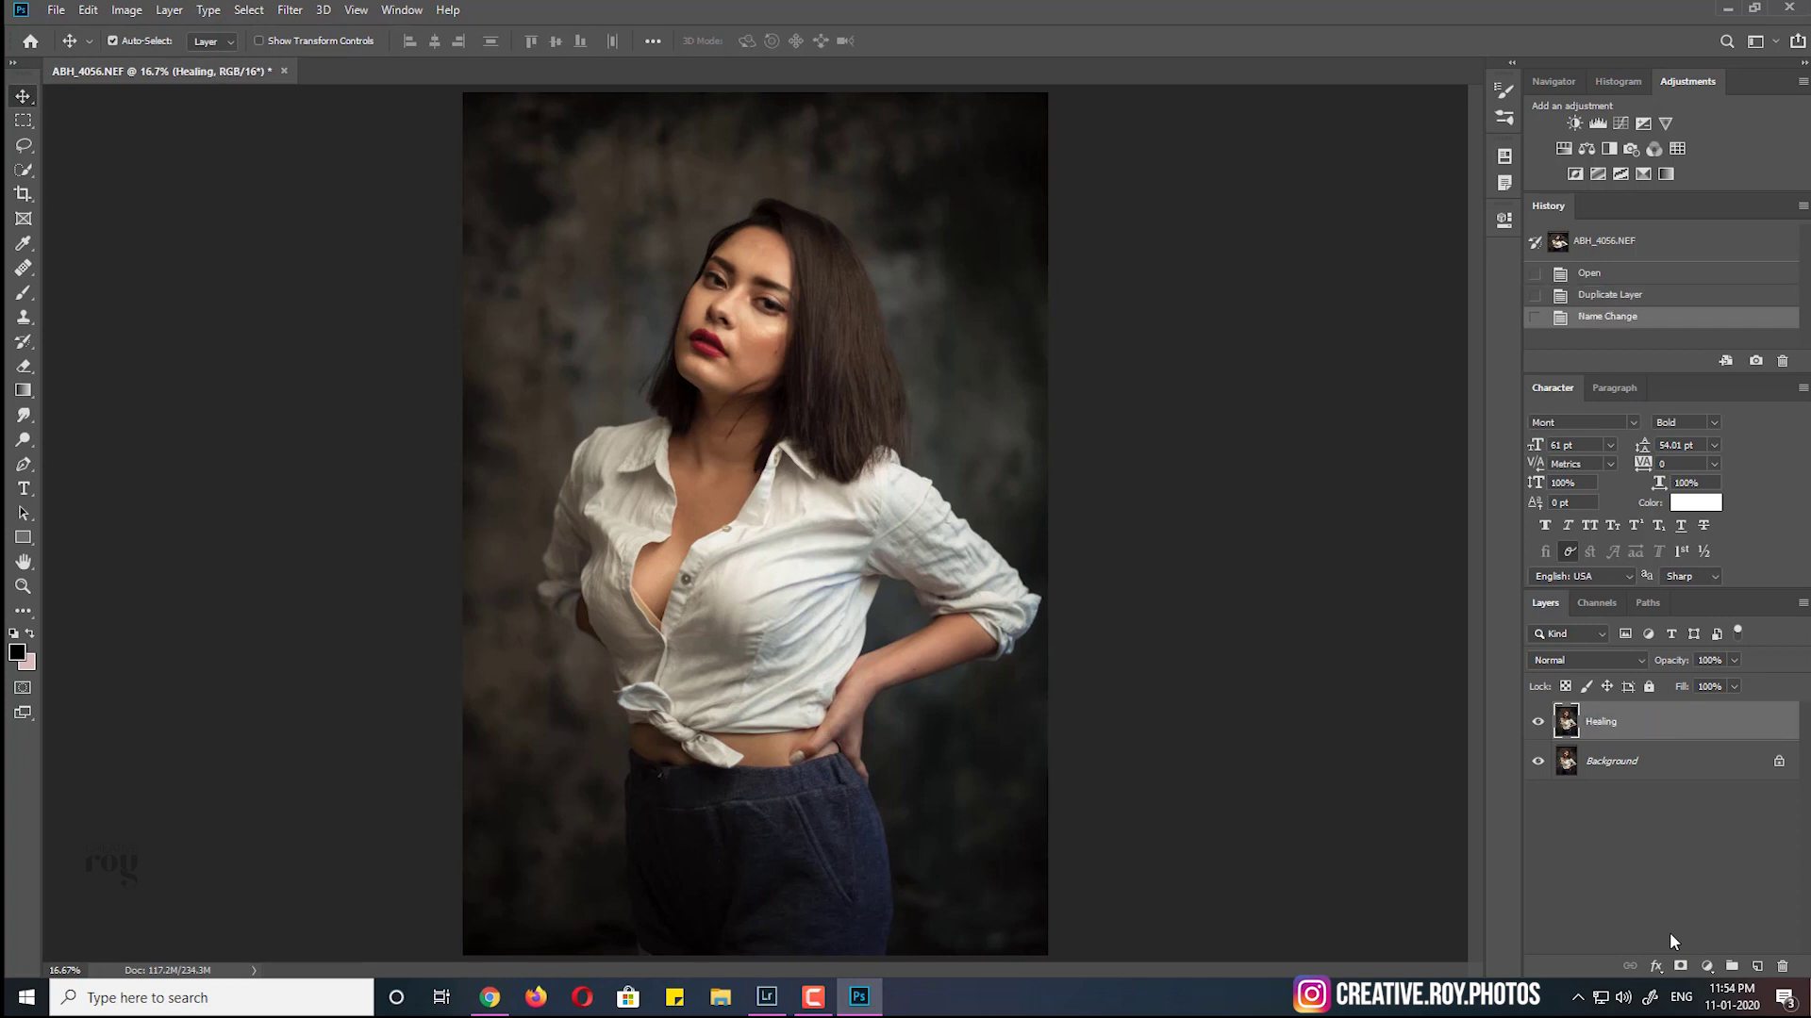
Pick the Healing Brush, zoom in close on the face, and make the brush smaller
click(21, 272)
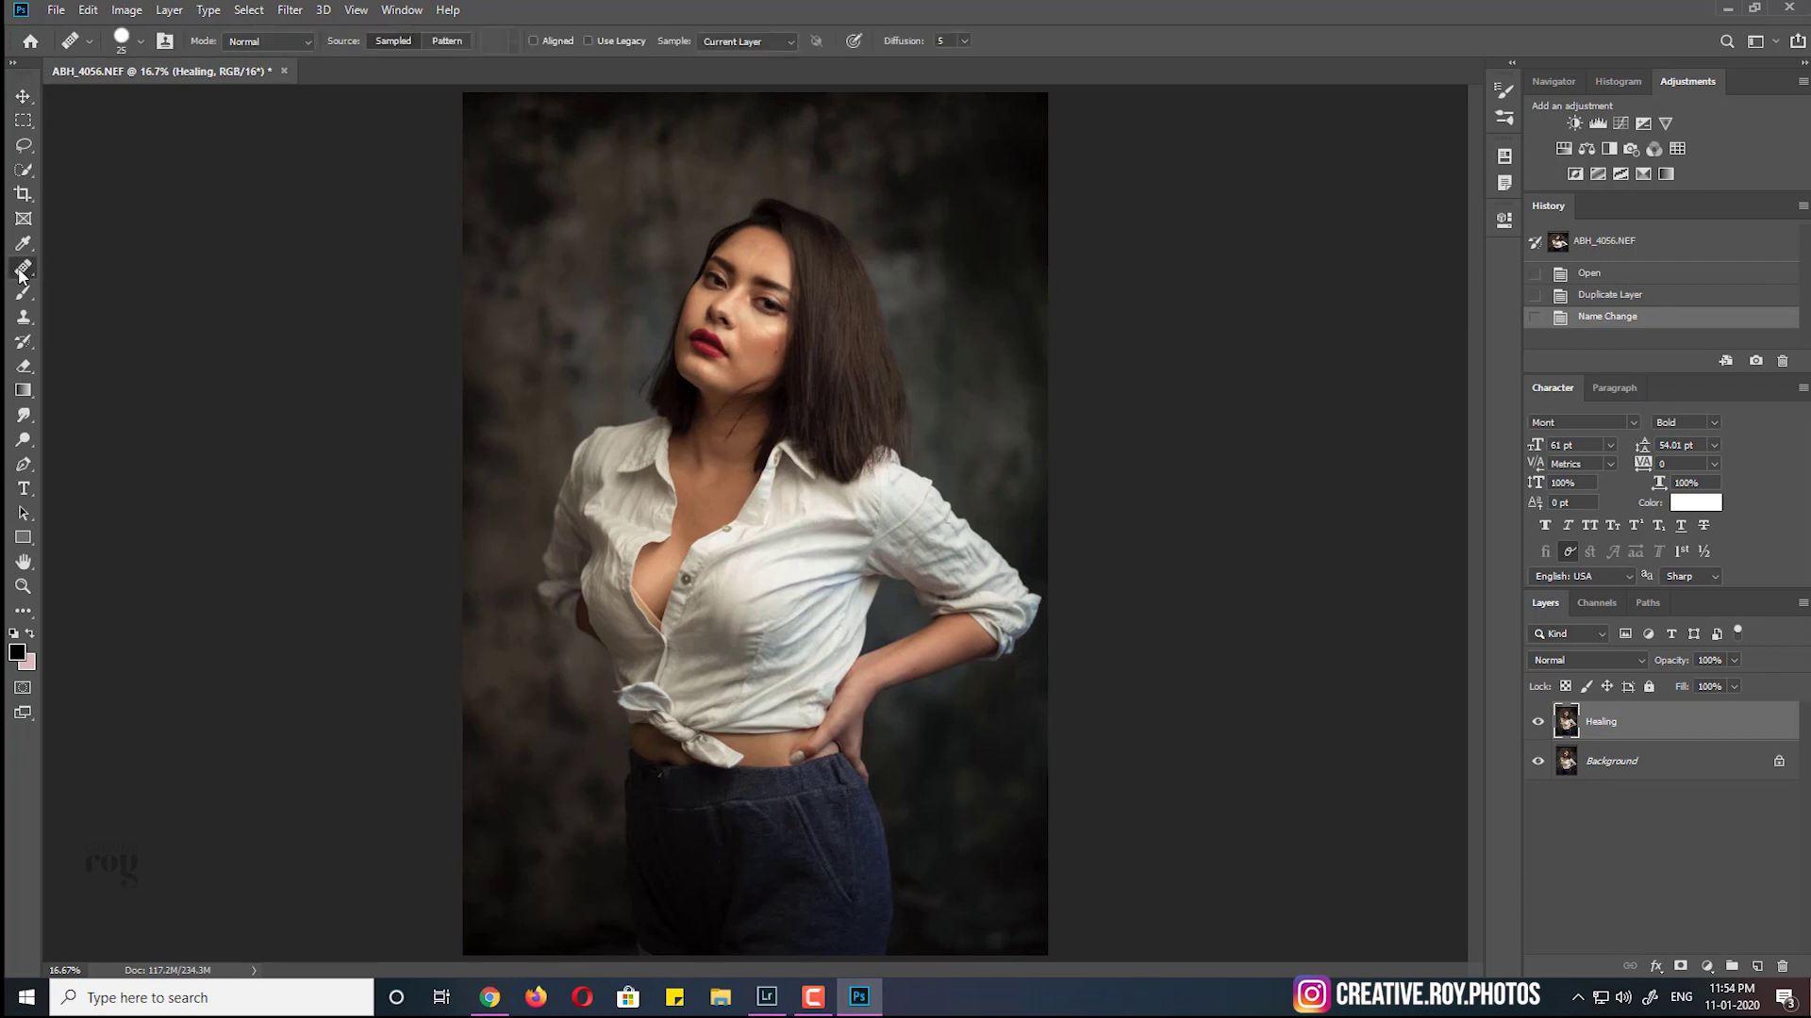
right_click(23, 274)
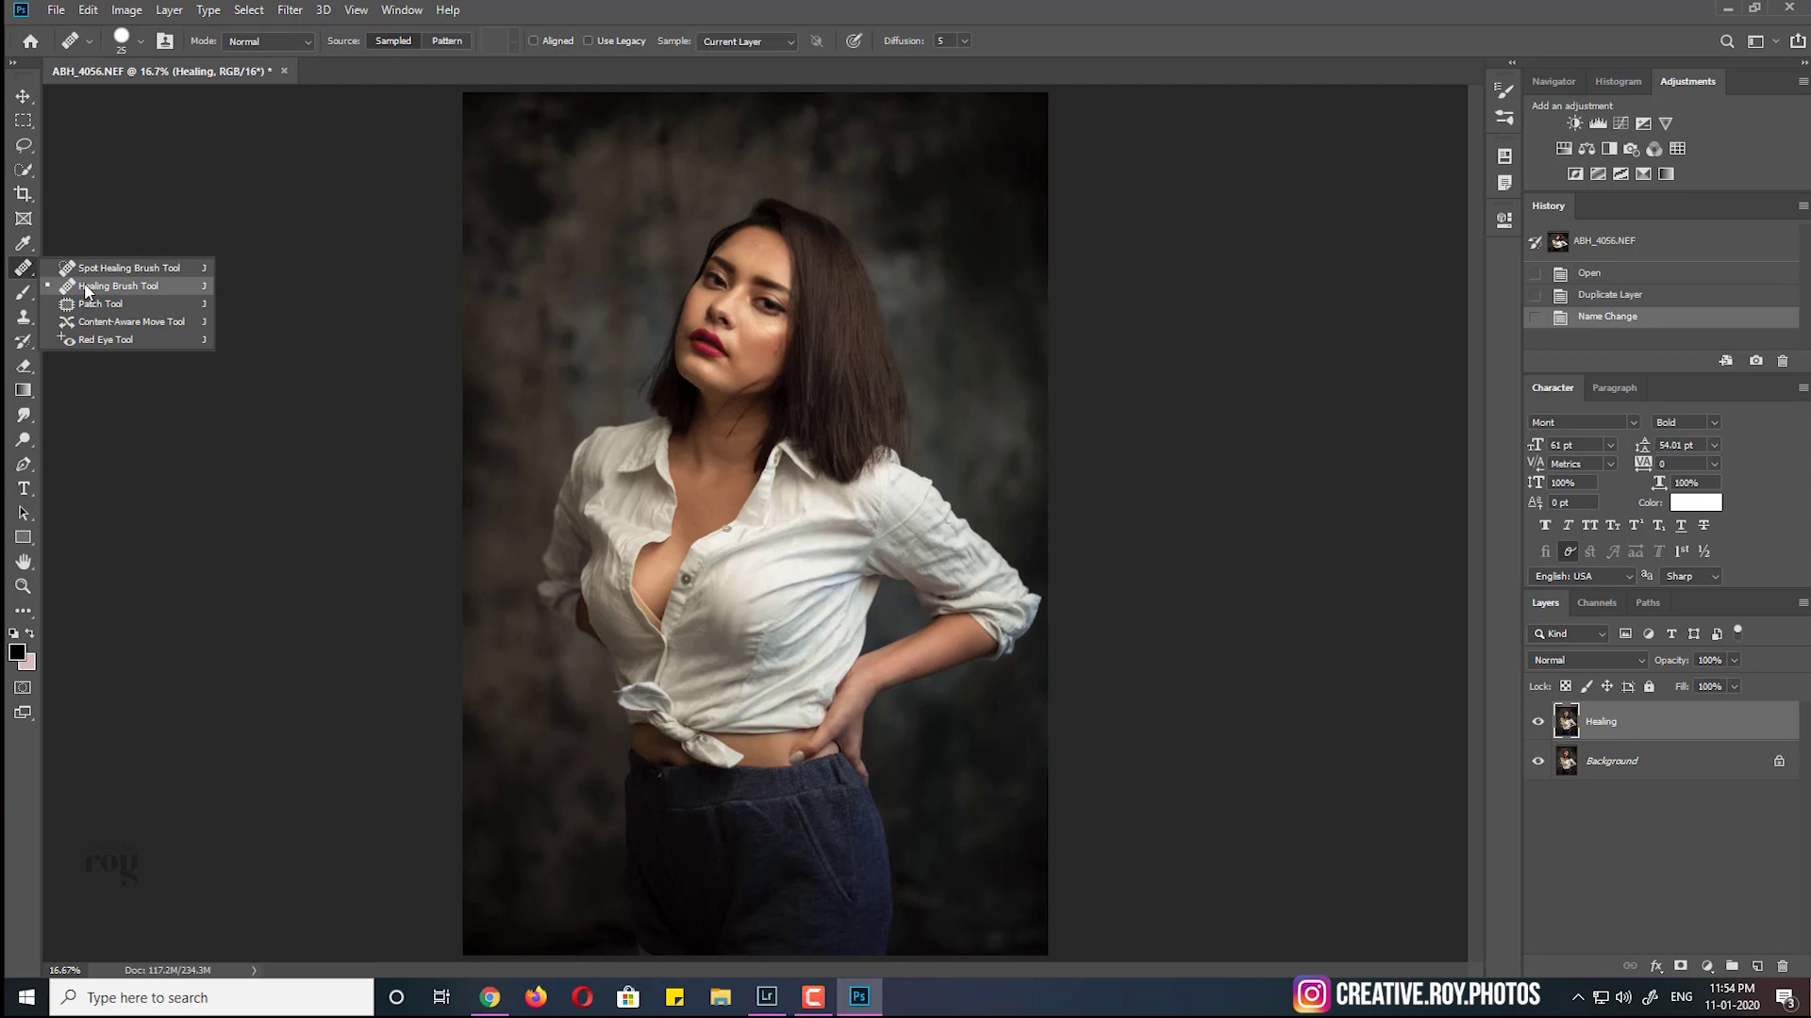
click(86, 287)
key(ctrl+plus)
key(ctrl+plus)
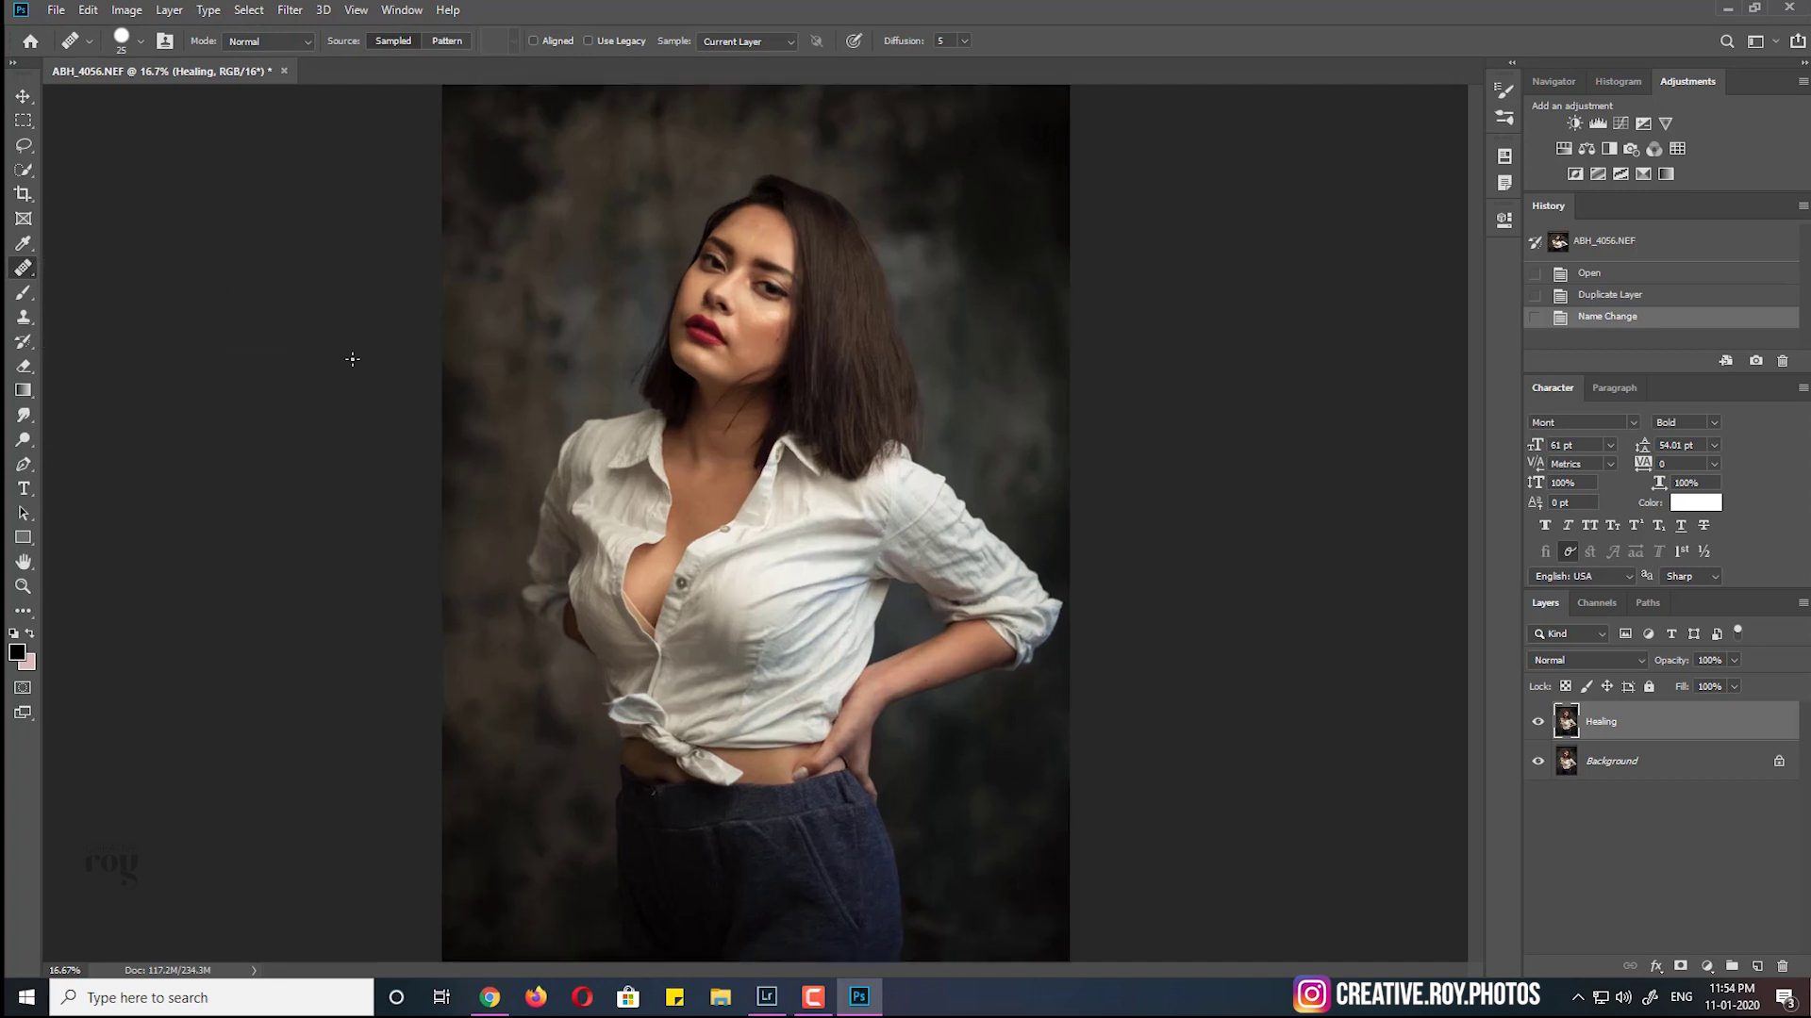
scroll(679, 502, up, 5)
scroll(680, 503, up, 2)
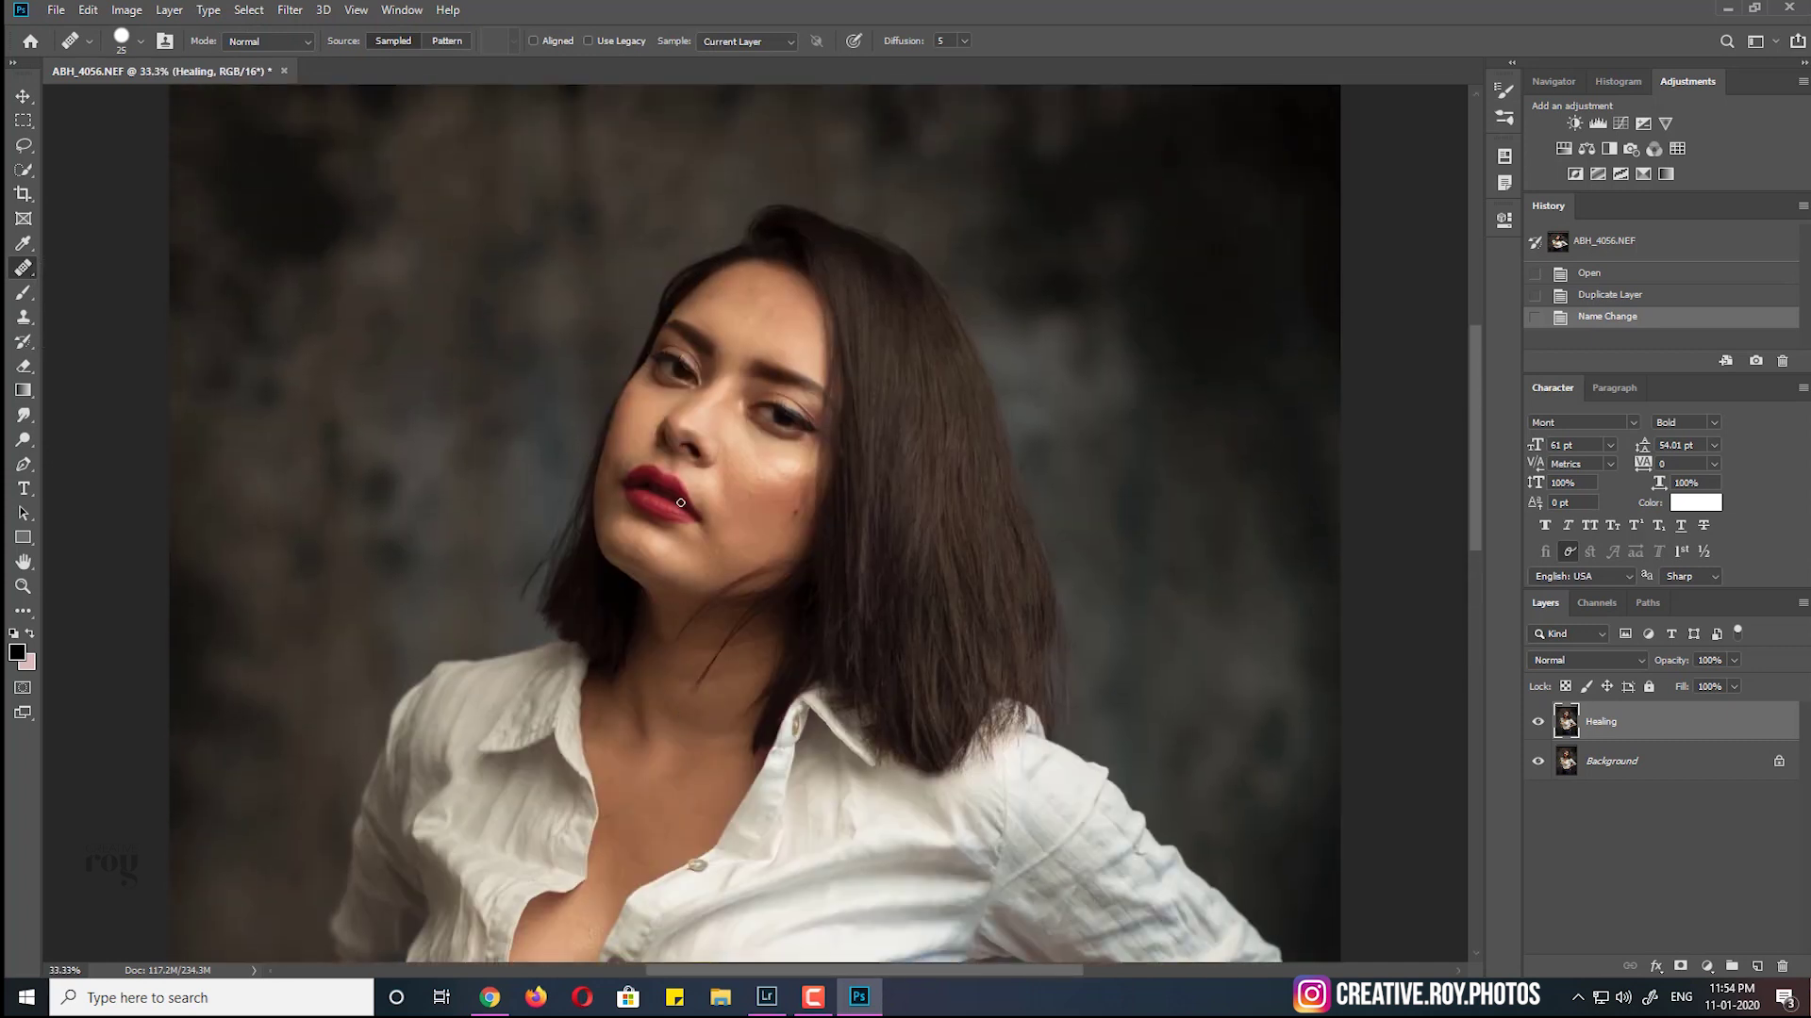
scroll(680, 502, up, 1)
key(ctrl+plus)
key(ctrl+plus)
key(ctrl+plus)
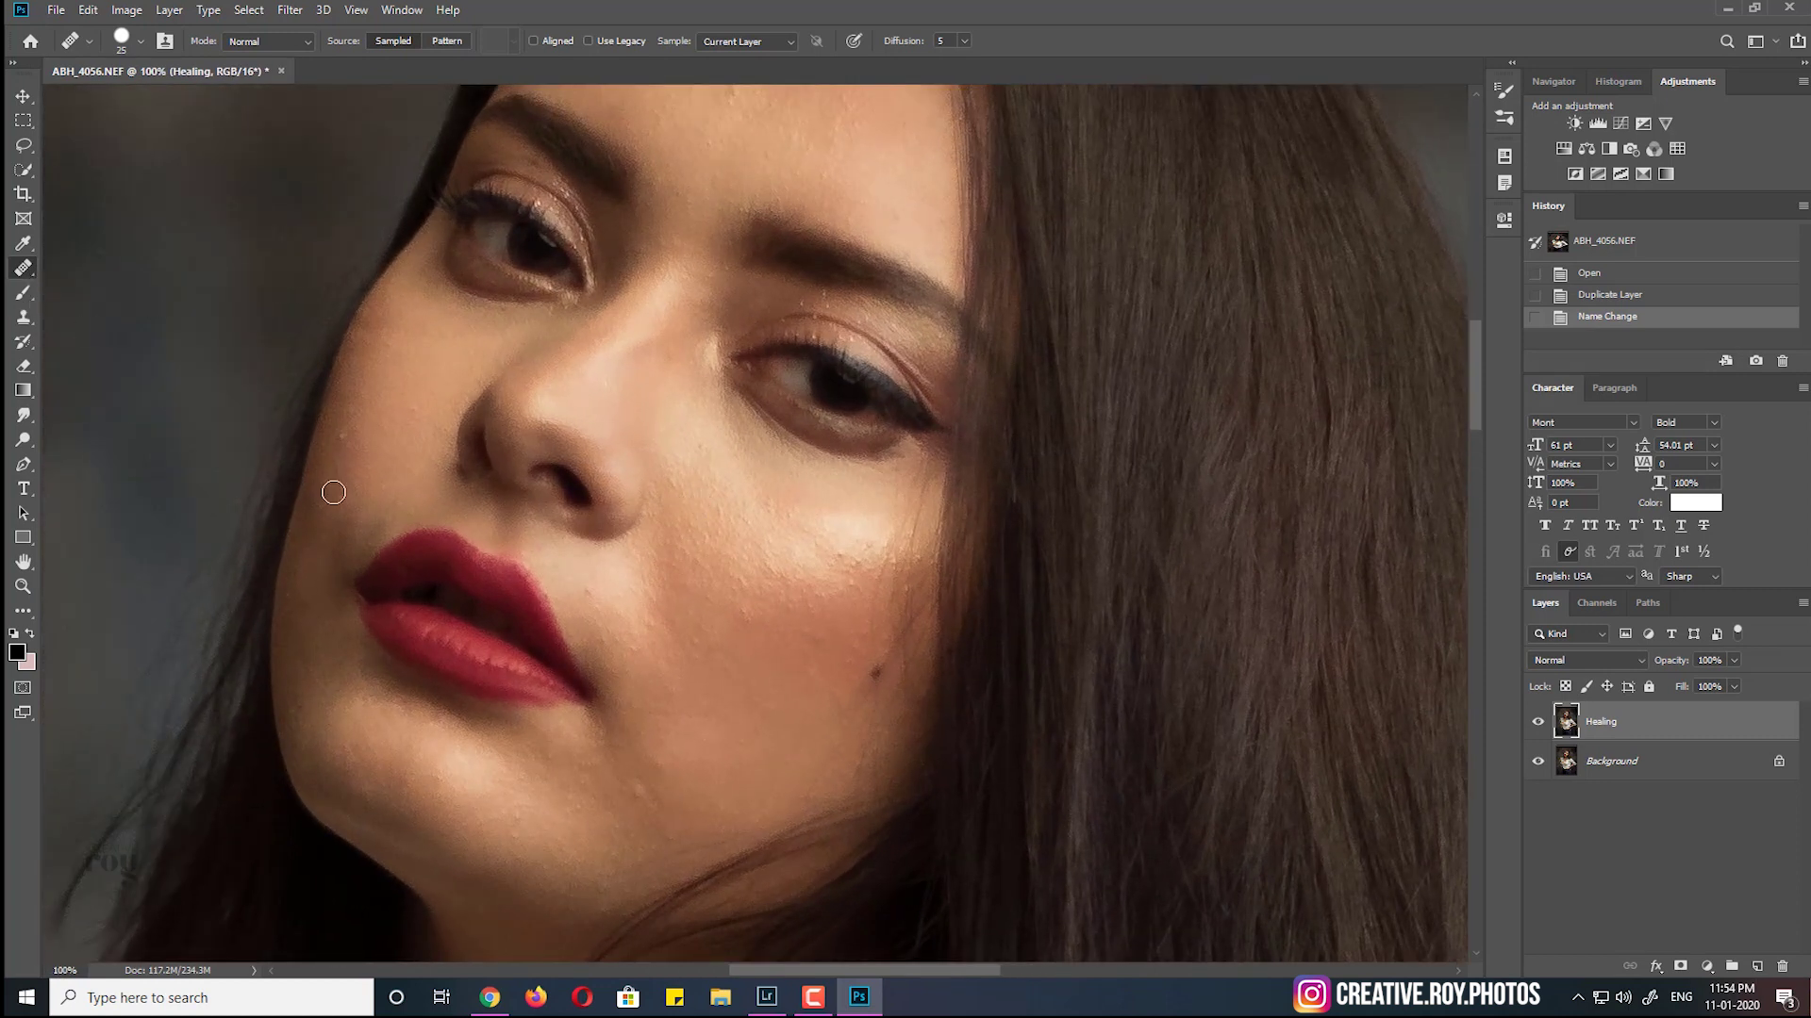
key(bracketleft)
key(bracketleft)
Heal the small blemishes scattered across the cheek
drag(343, 441, 362, 439)
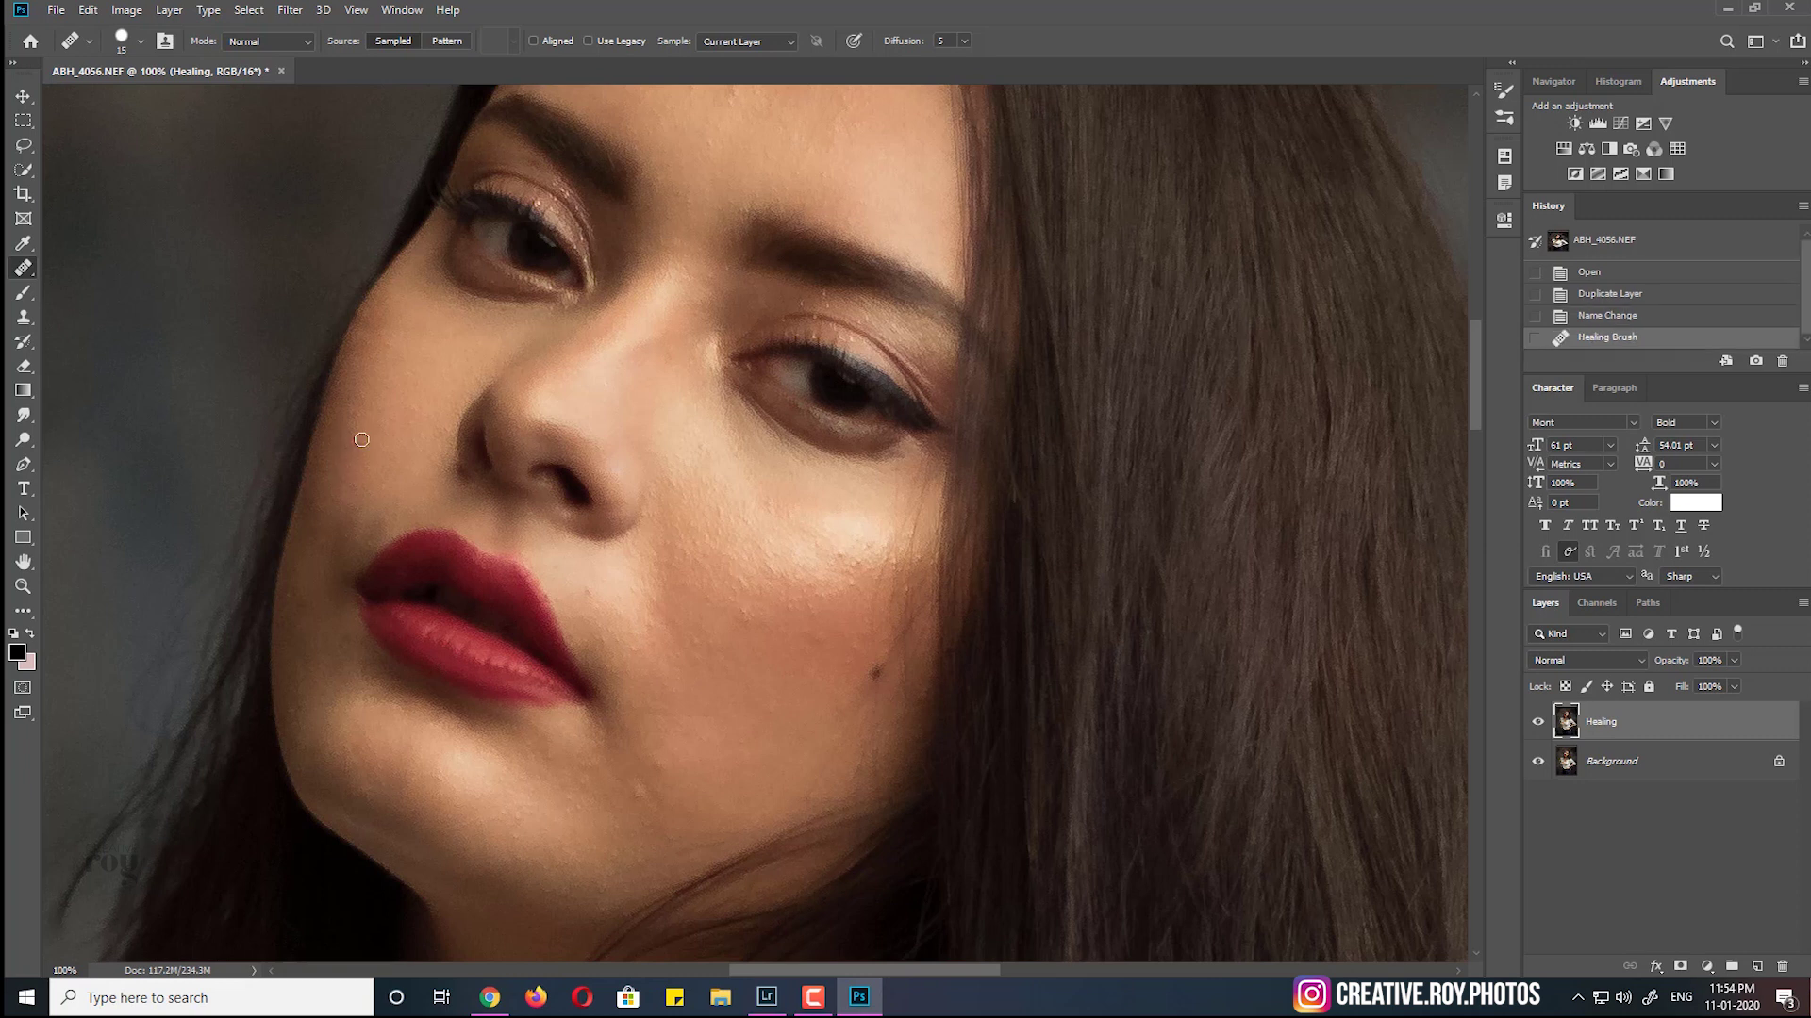
click(737, 613)
click(739, 590)
alt+click(847, 545)
click(836, 552)
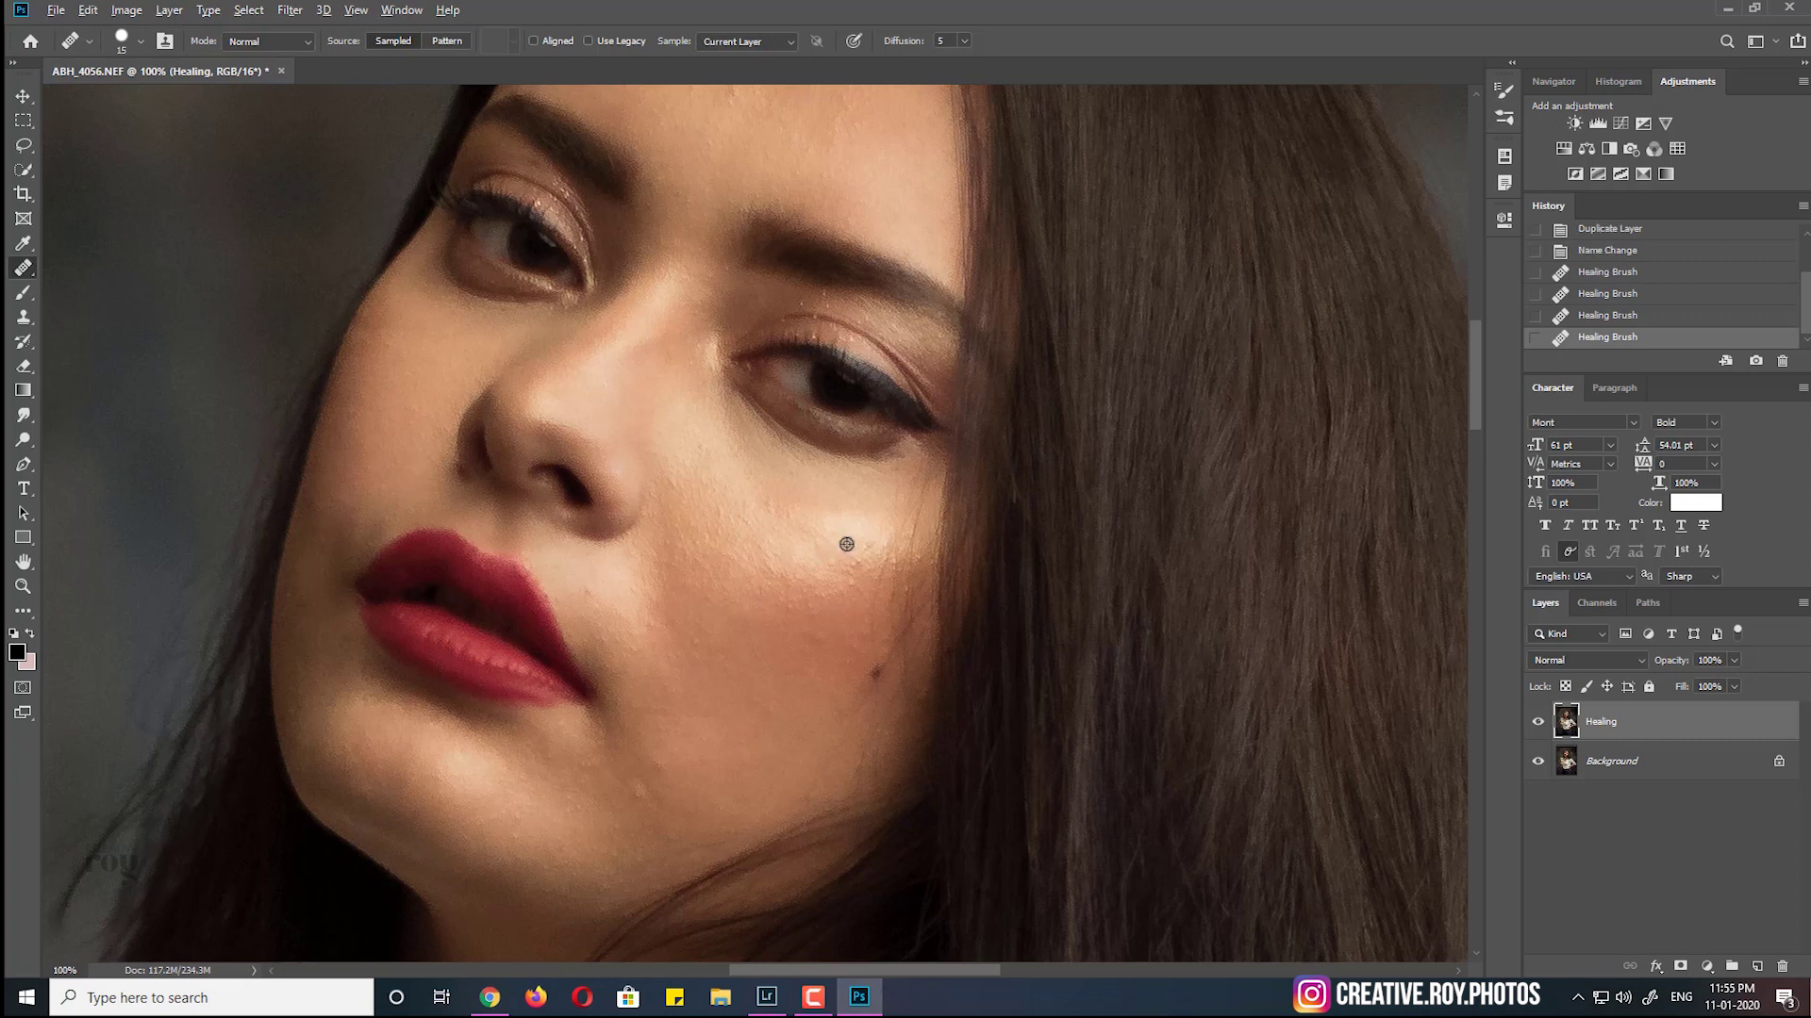
click(822, 552)
click(855, 535)
Heal the chin blemish and smooth the skin beside the lips, resampling clean skin
scroll(698, 742, down, 2)
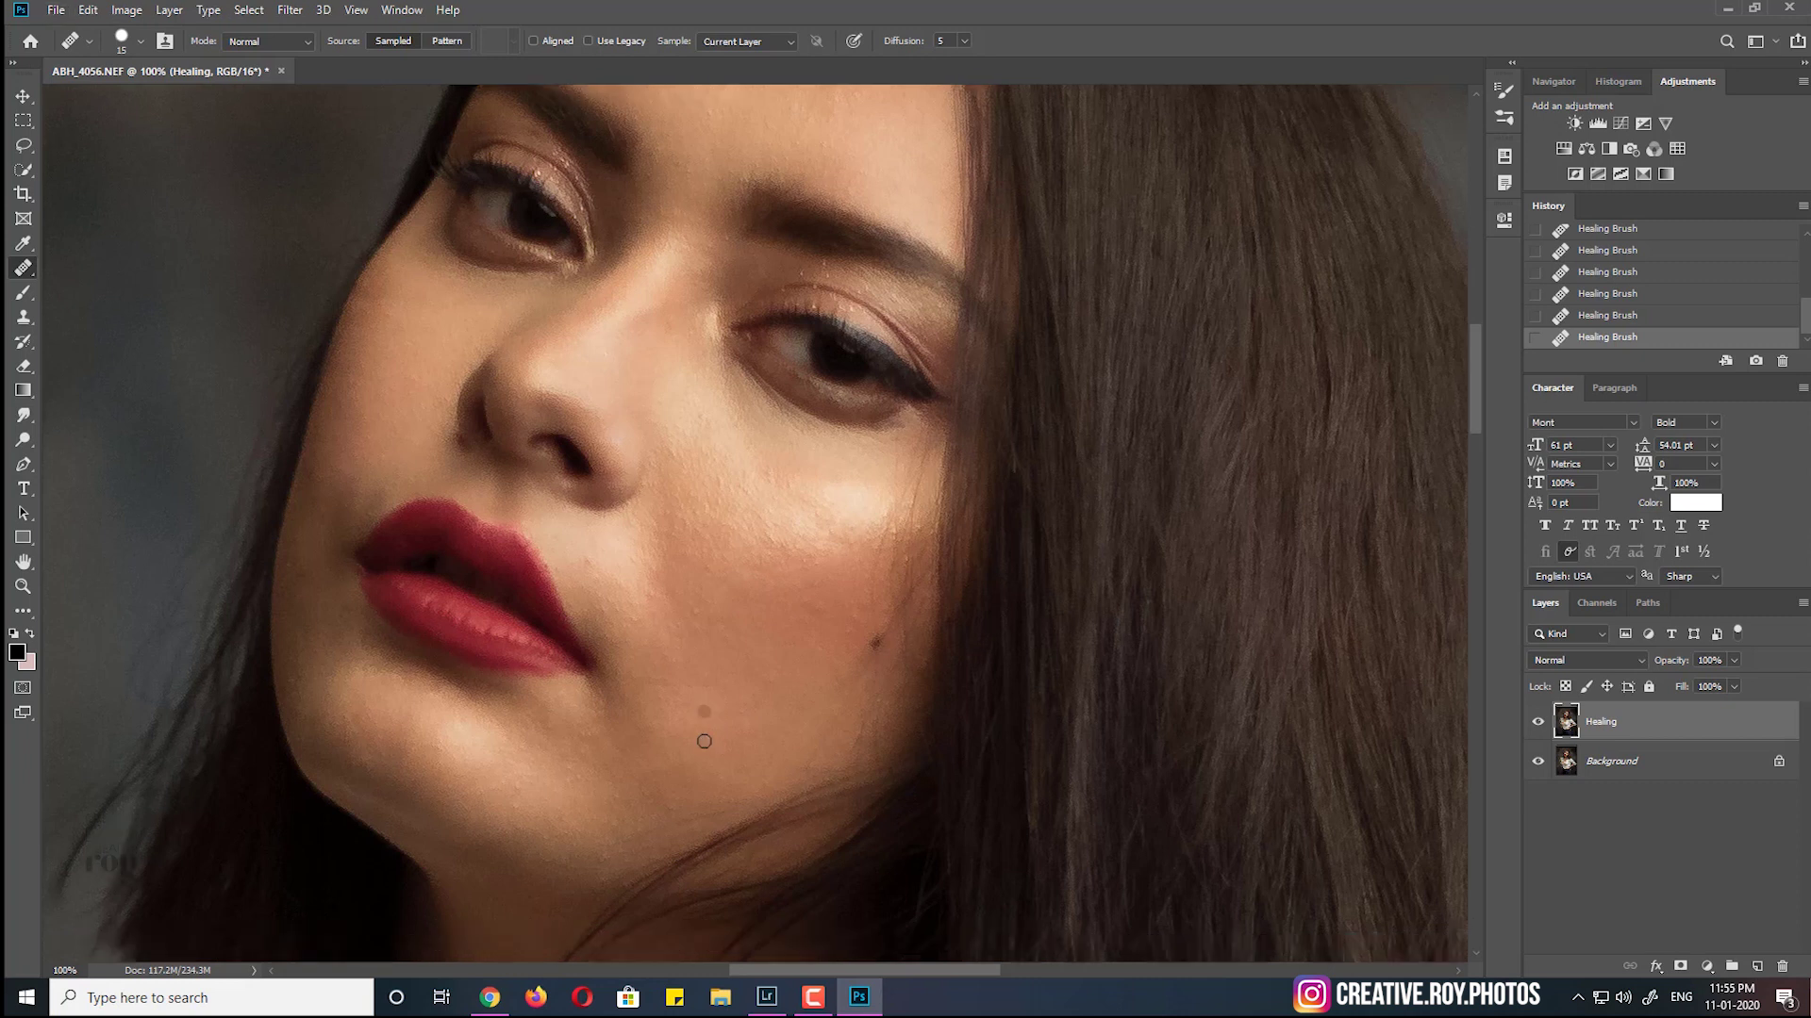
scroll(679, 741, down, 2)
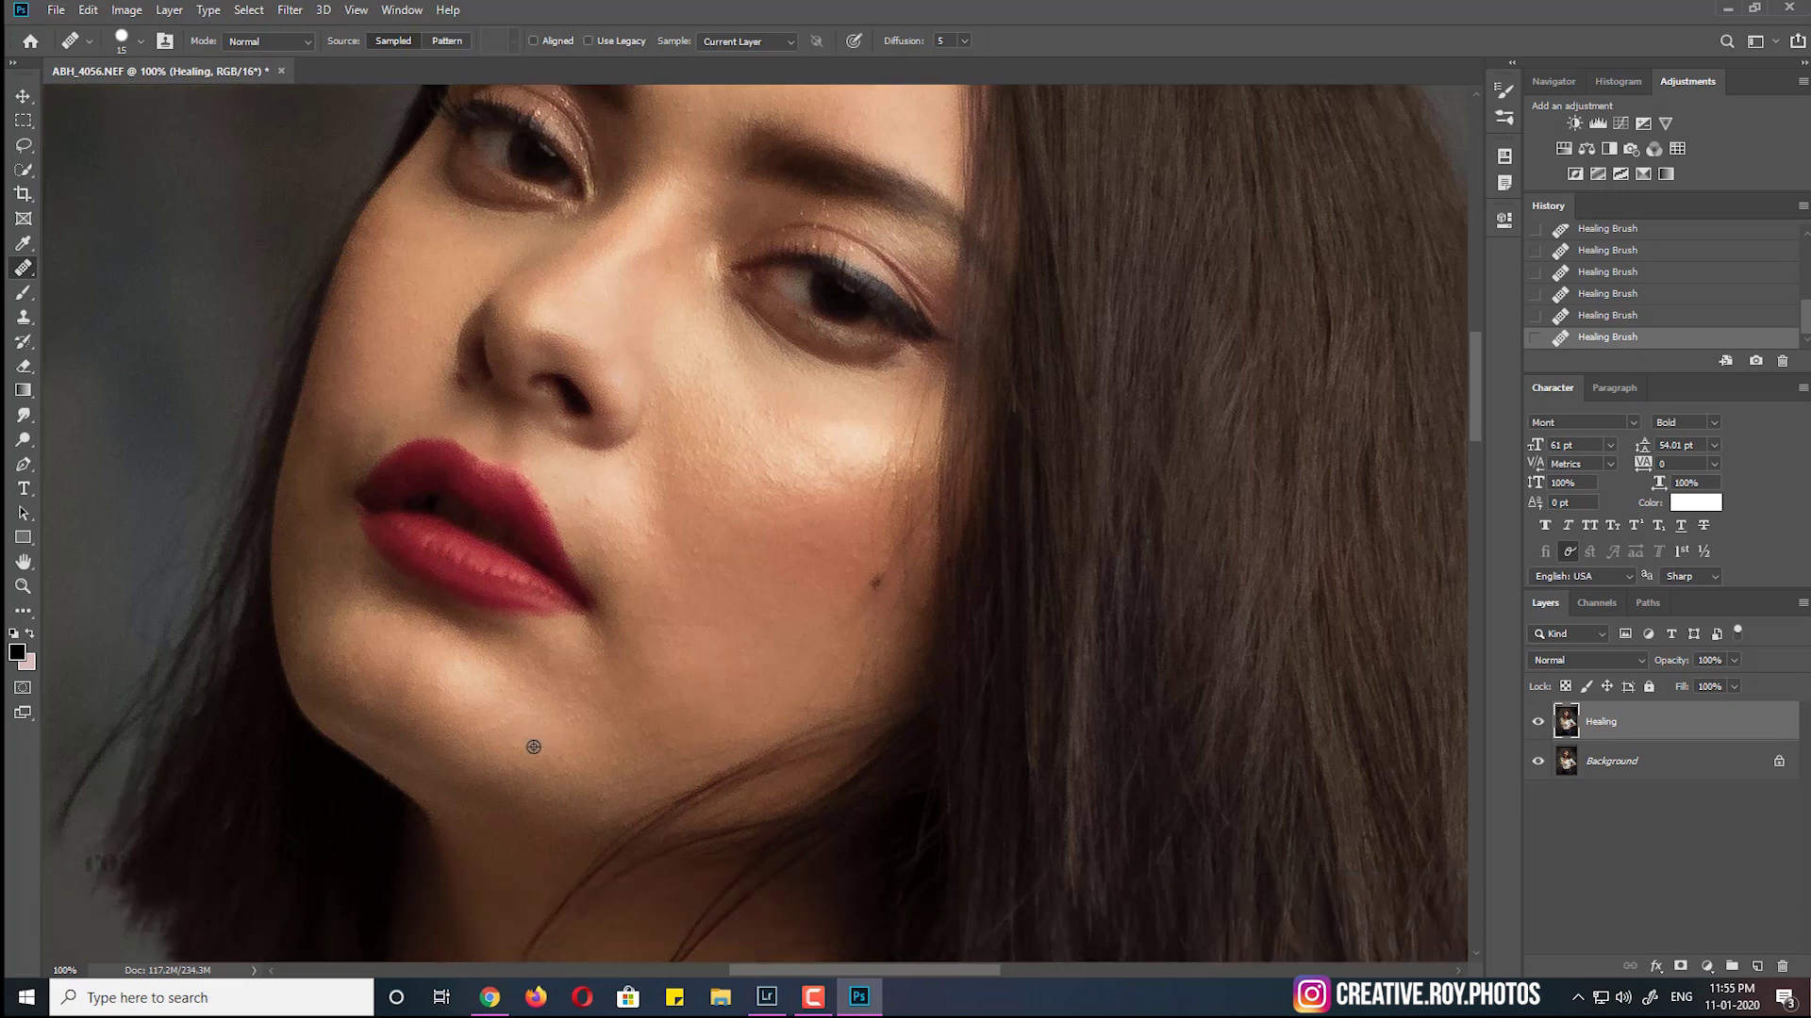
drag(582, 686, 581, 709)
scroll(660, 575, up, 1)
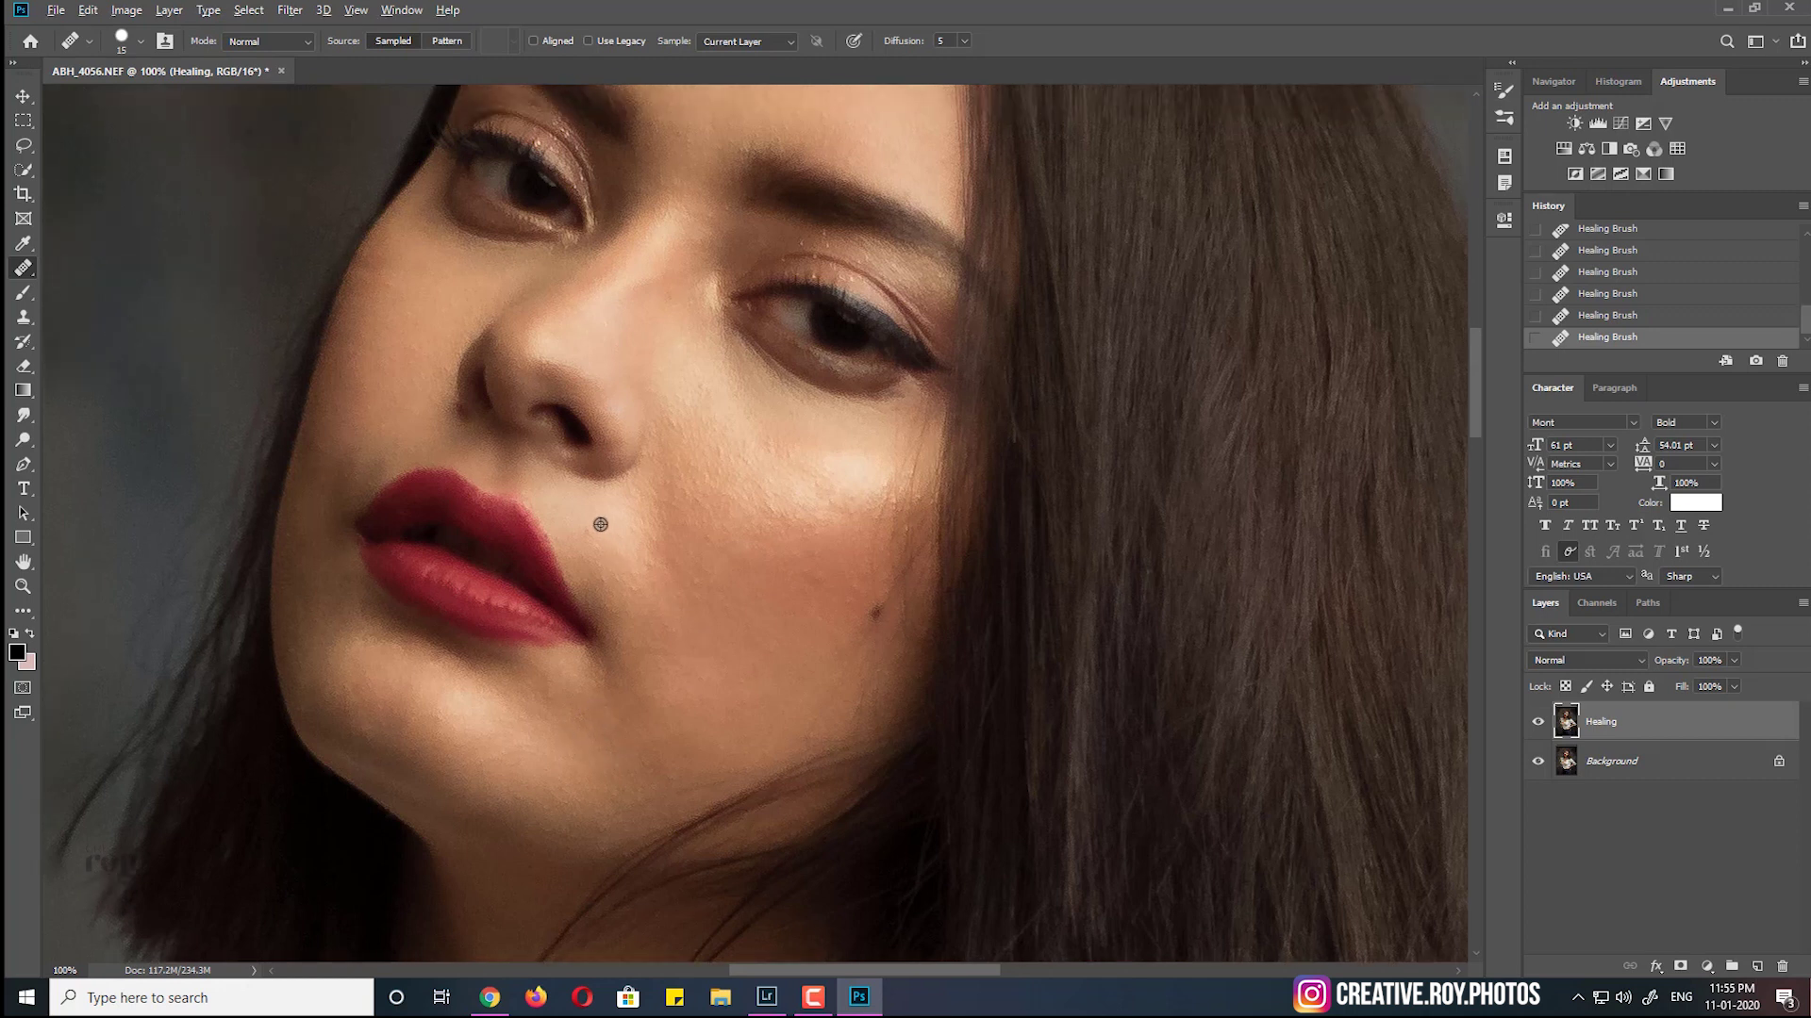
drag(595, 529, 602, 545)
alt+click(651, 582)
Heal the blemishes across the forehead
scroll(710, 622, up, 1)
scroll(709, 622, up, 1)
scroll(717, 613, up, 1)
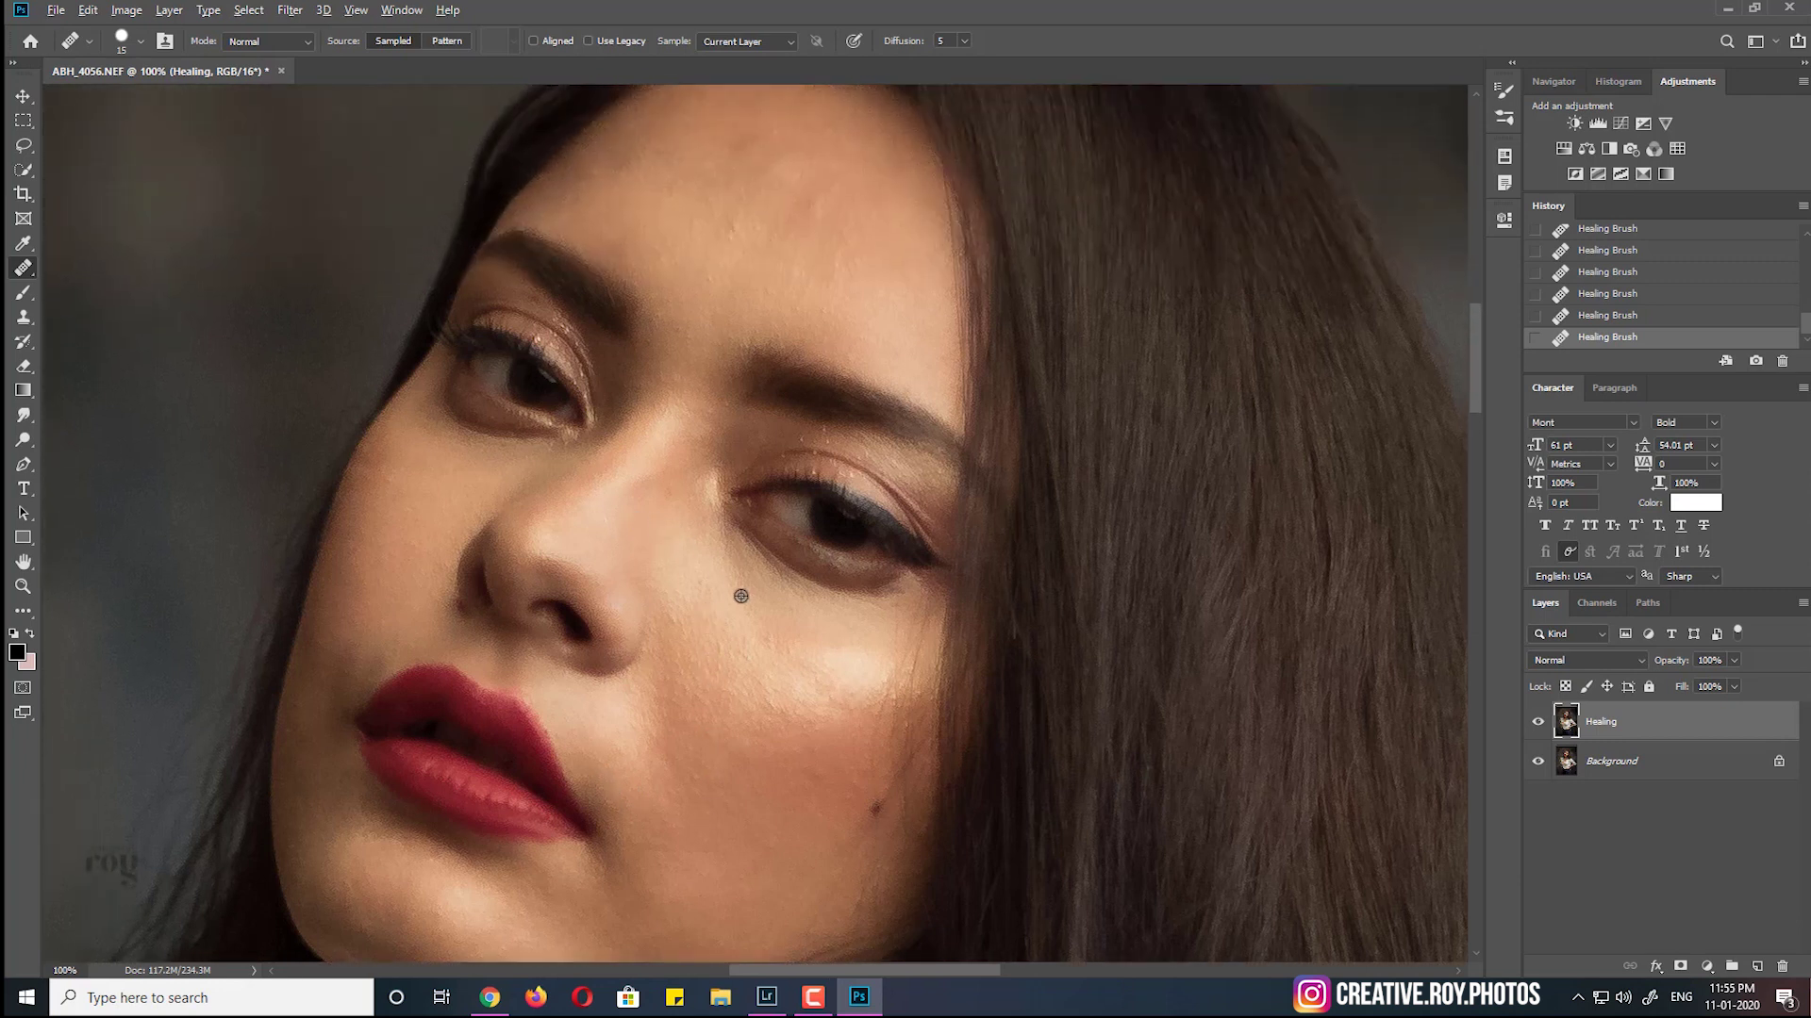
scroll(740, 596, up, 1)
scroll(716, 603, up, 1)
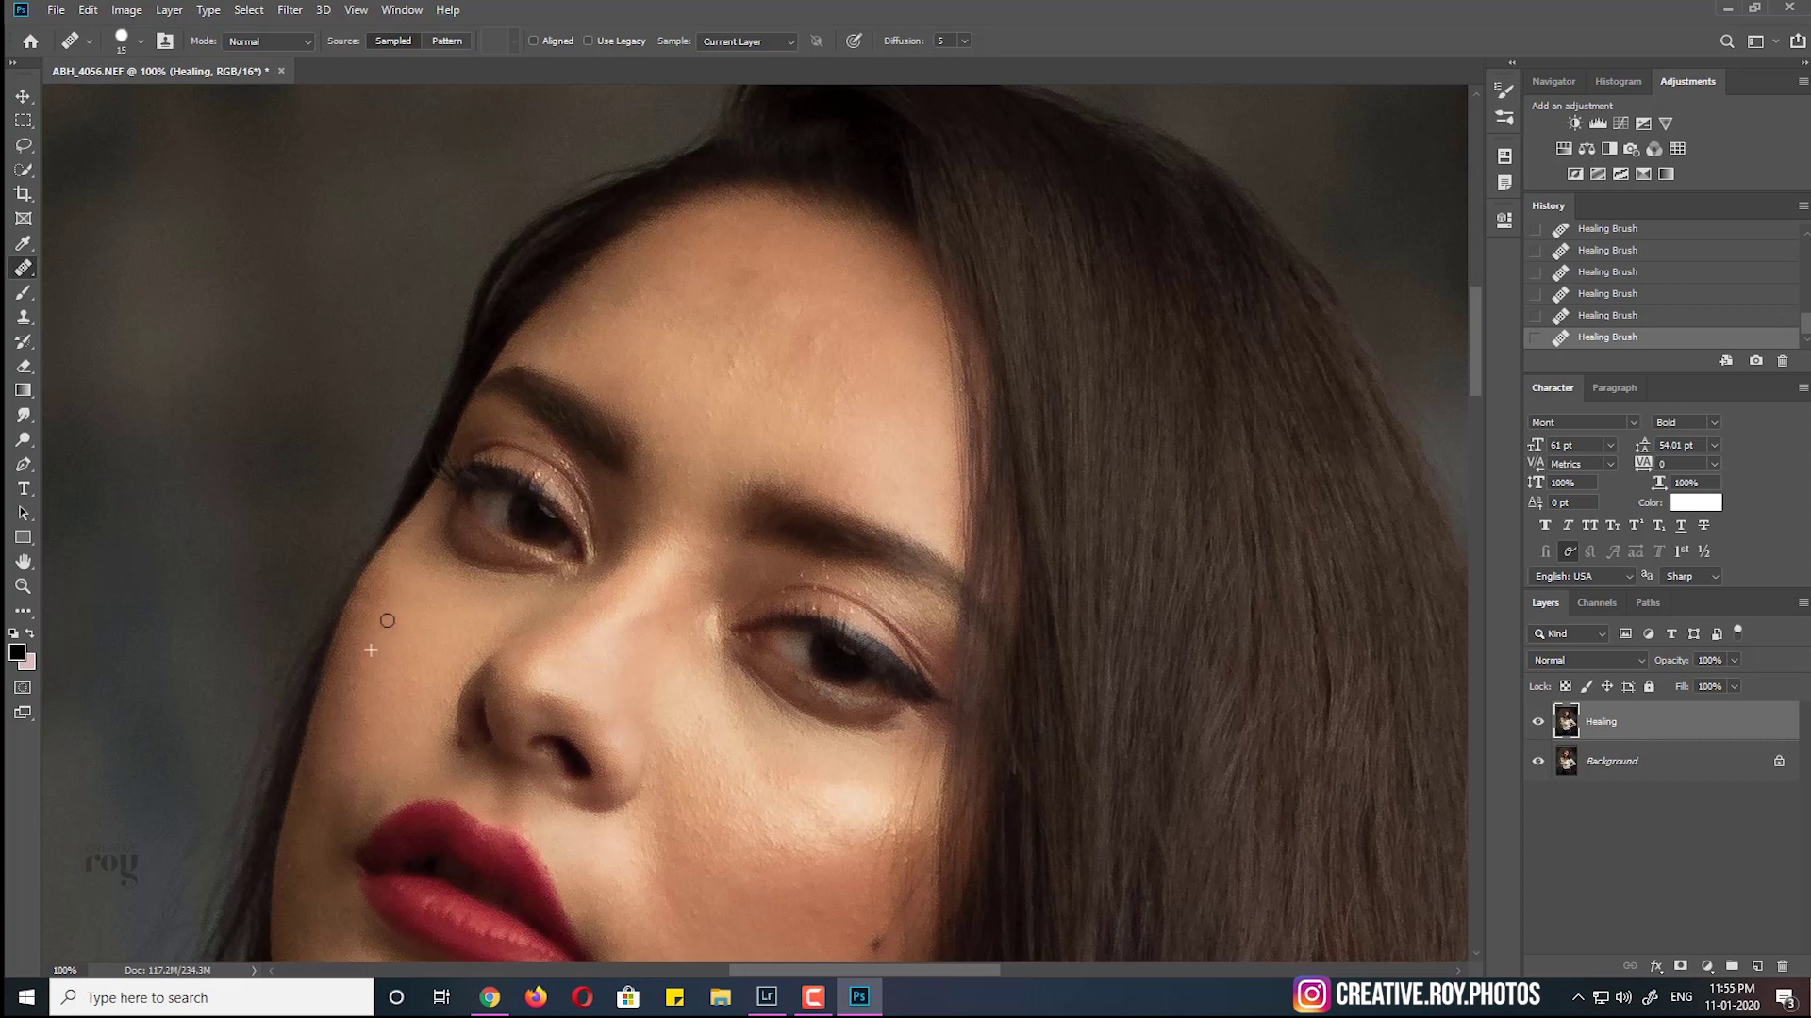
scroll(439, 660, down, 1)
scroll(438, 660, up, 1)
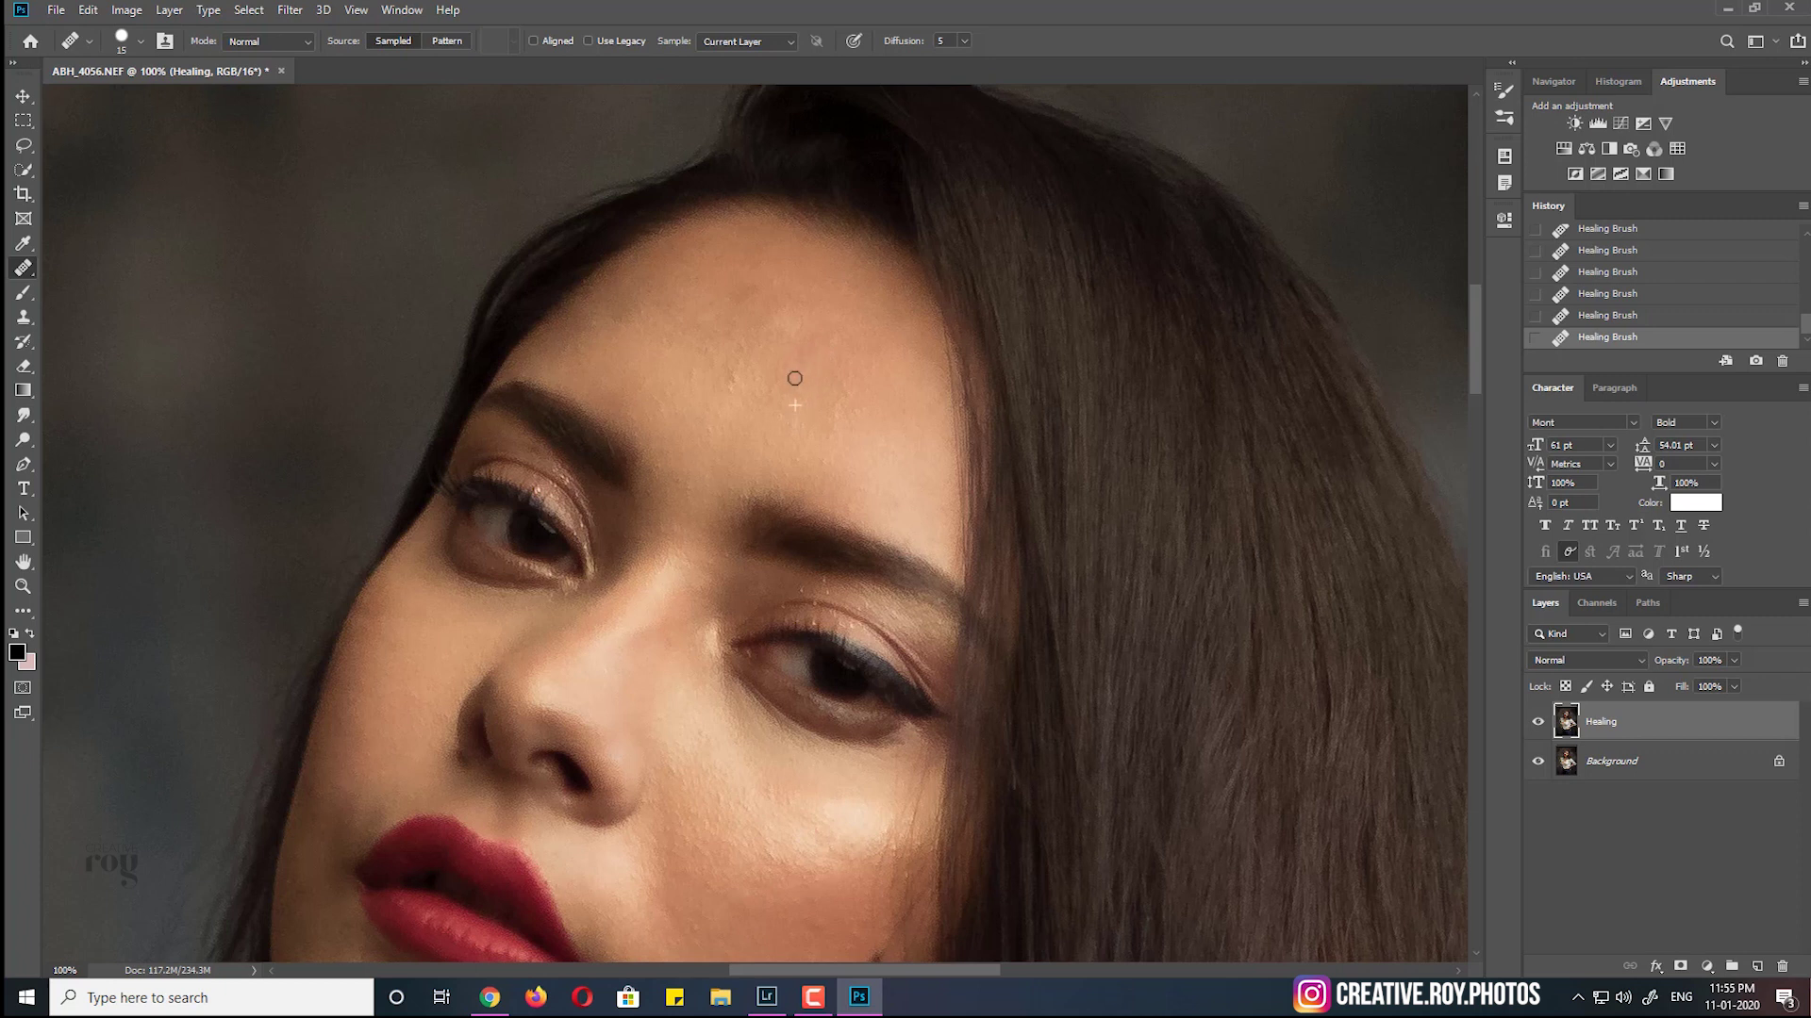
alt+click(705, 284)
drag(748, 281, 720, 308)
mouse_move(655, 347)
mouse_down()
mouse_move(745, 391)
mouse_move(748, 366)
mouse_up()
click(839, 447)
Toggle the Healing layer off and on to compare with the original
scroll(886, 505, down, 1)
scroll(877, 509, down, 4)
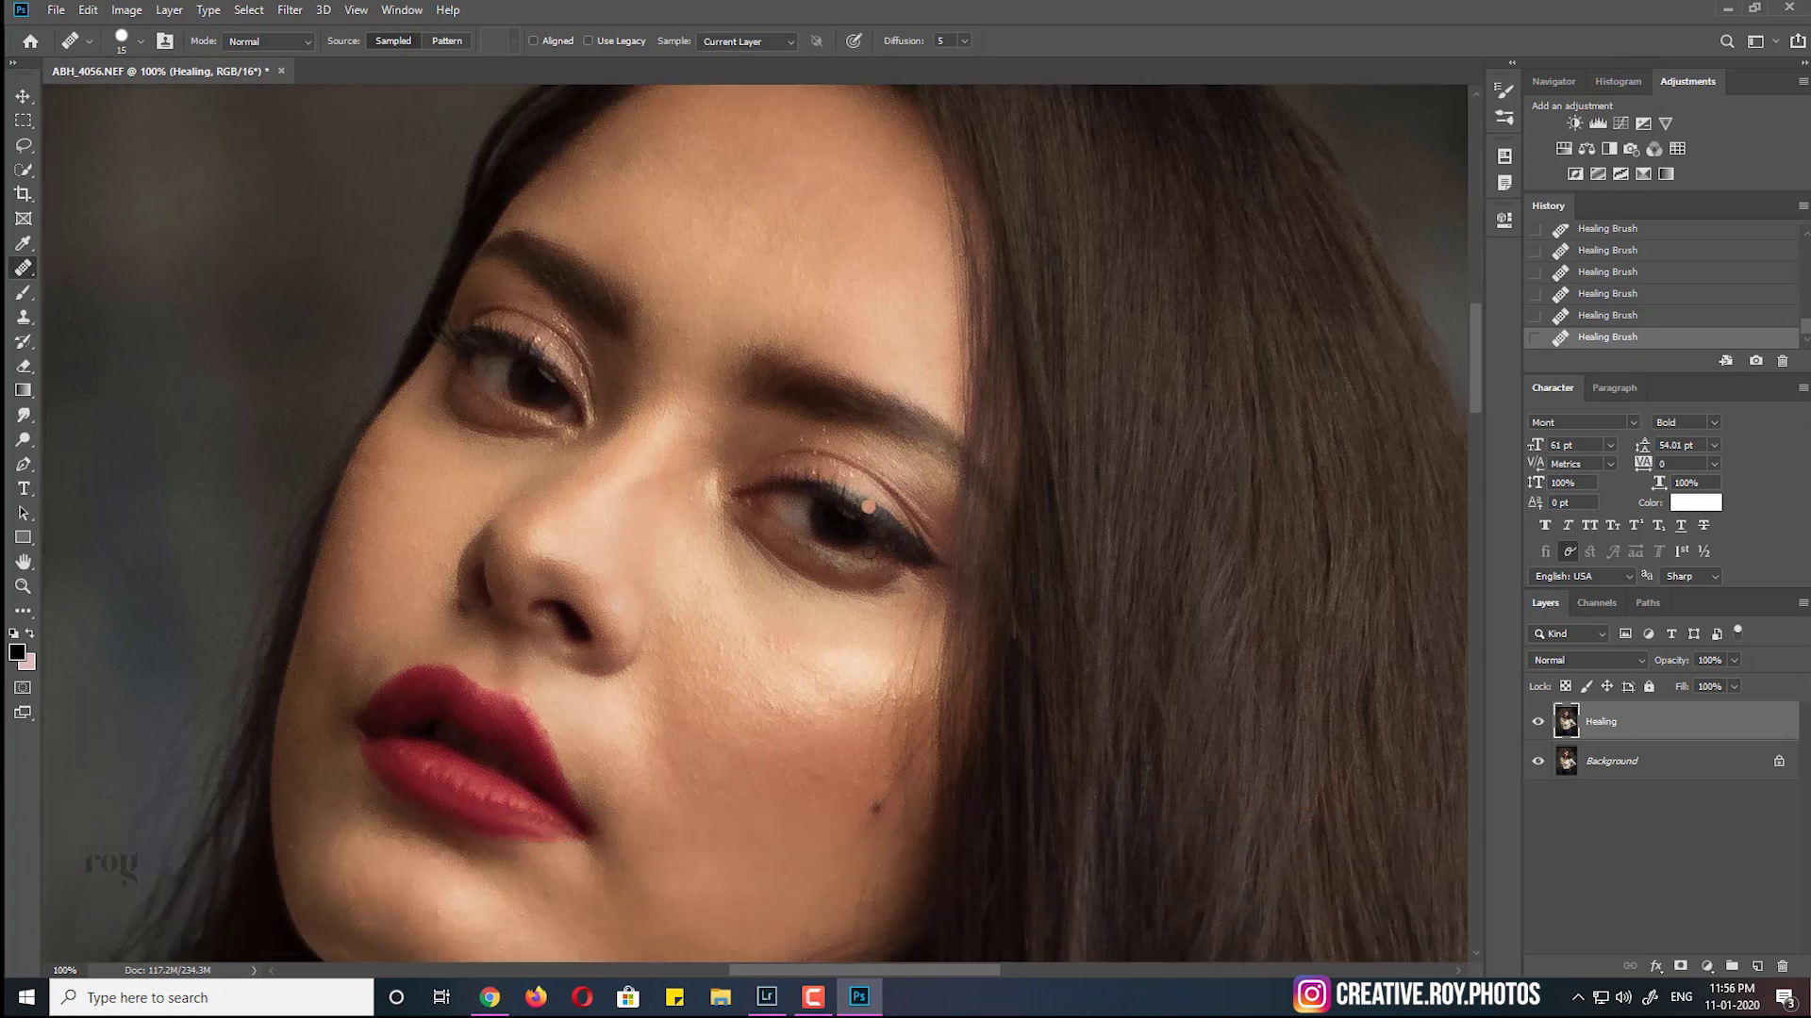
scroll(868, 506, down, 1)
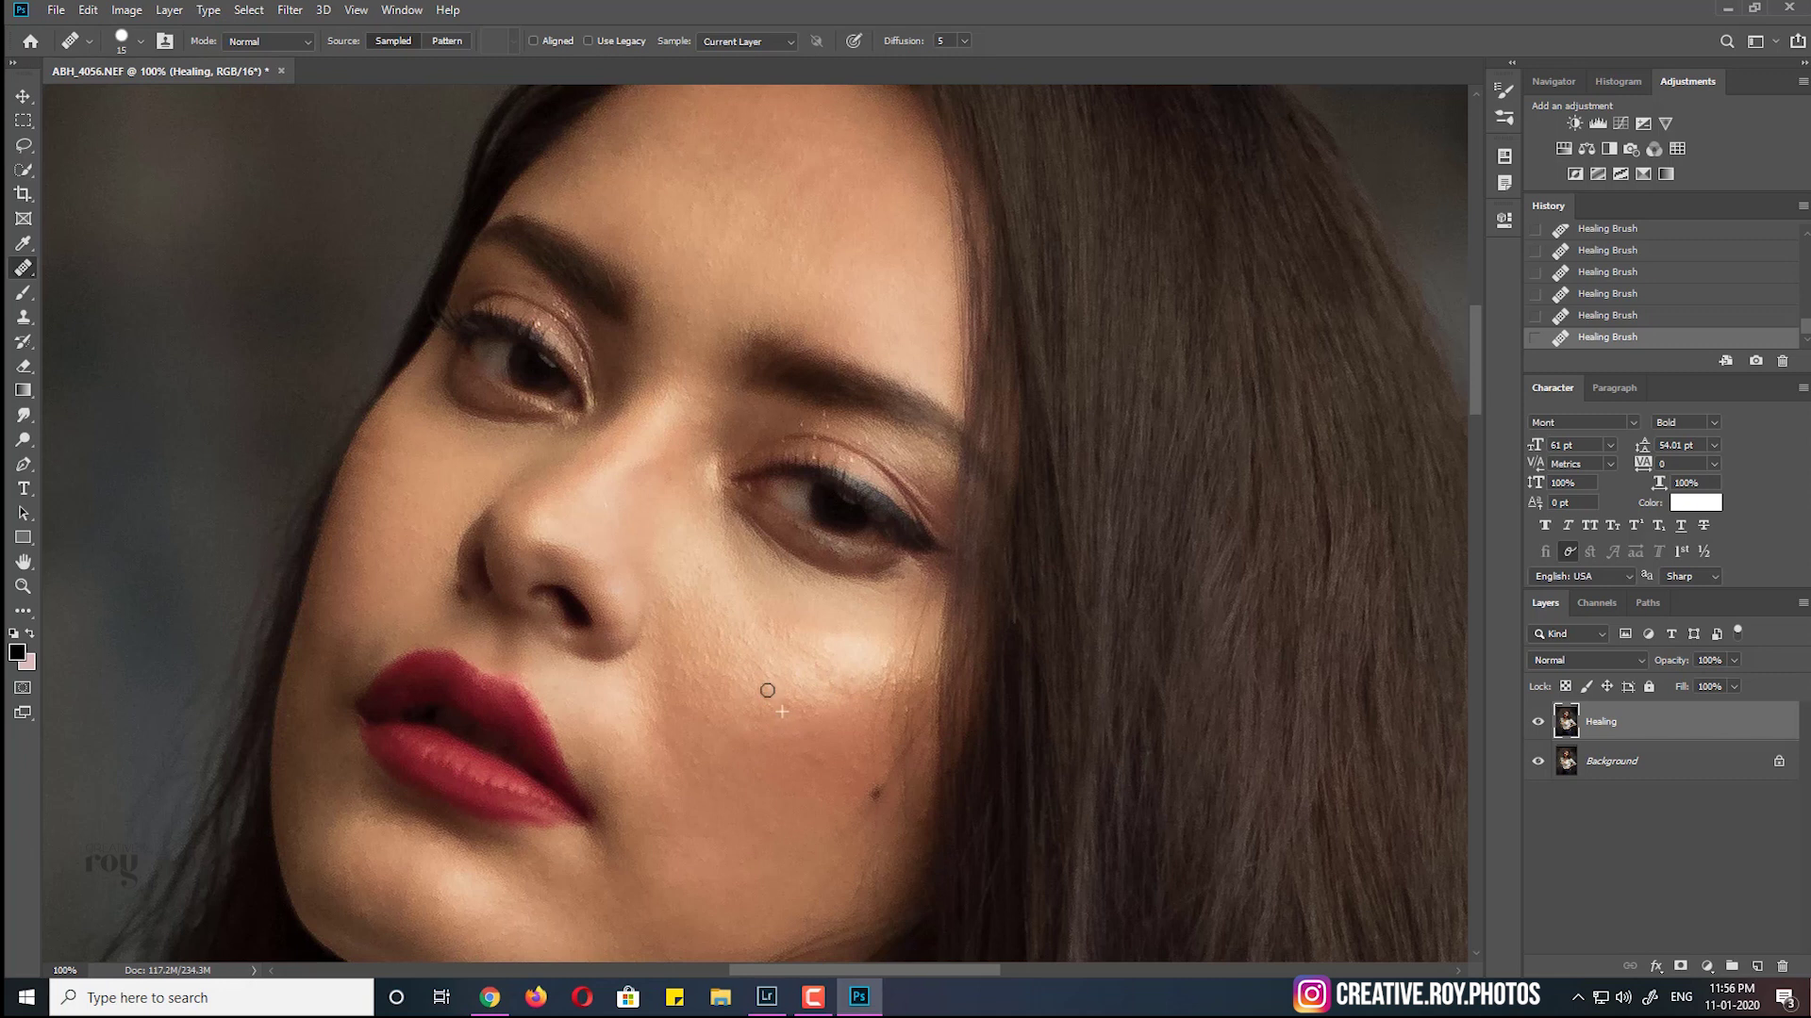
click(1537, 723)
click(1537, 723)
Heal spots below the nose and on the lower cheek, recompare, then zoom out to the whole portrait
scroll(715, 595, down, 1)
scroll(715, 594, down, 1)
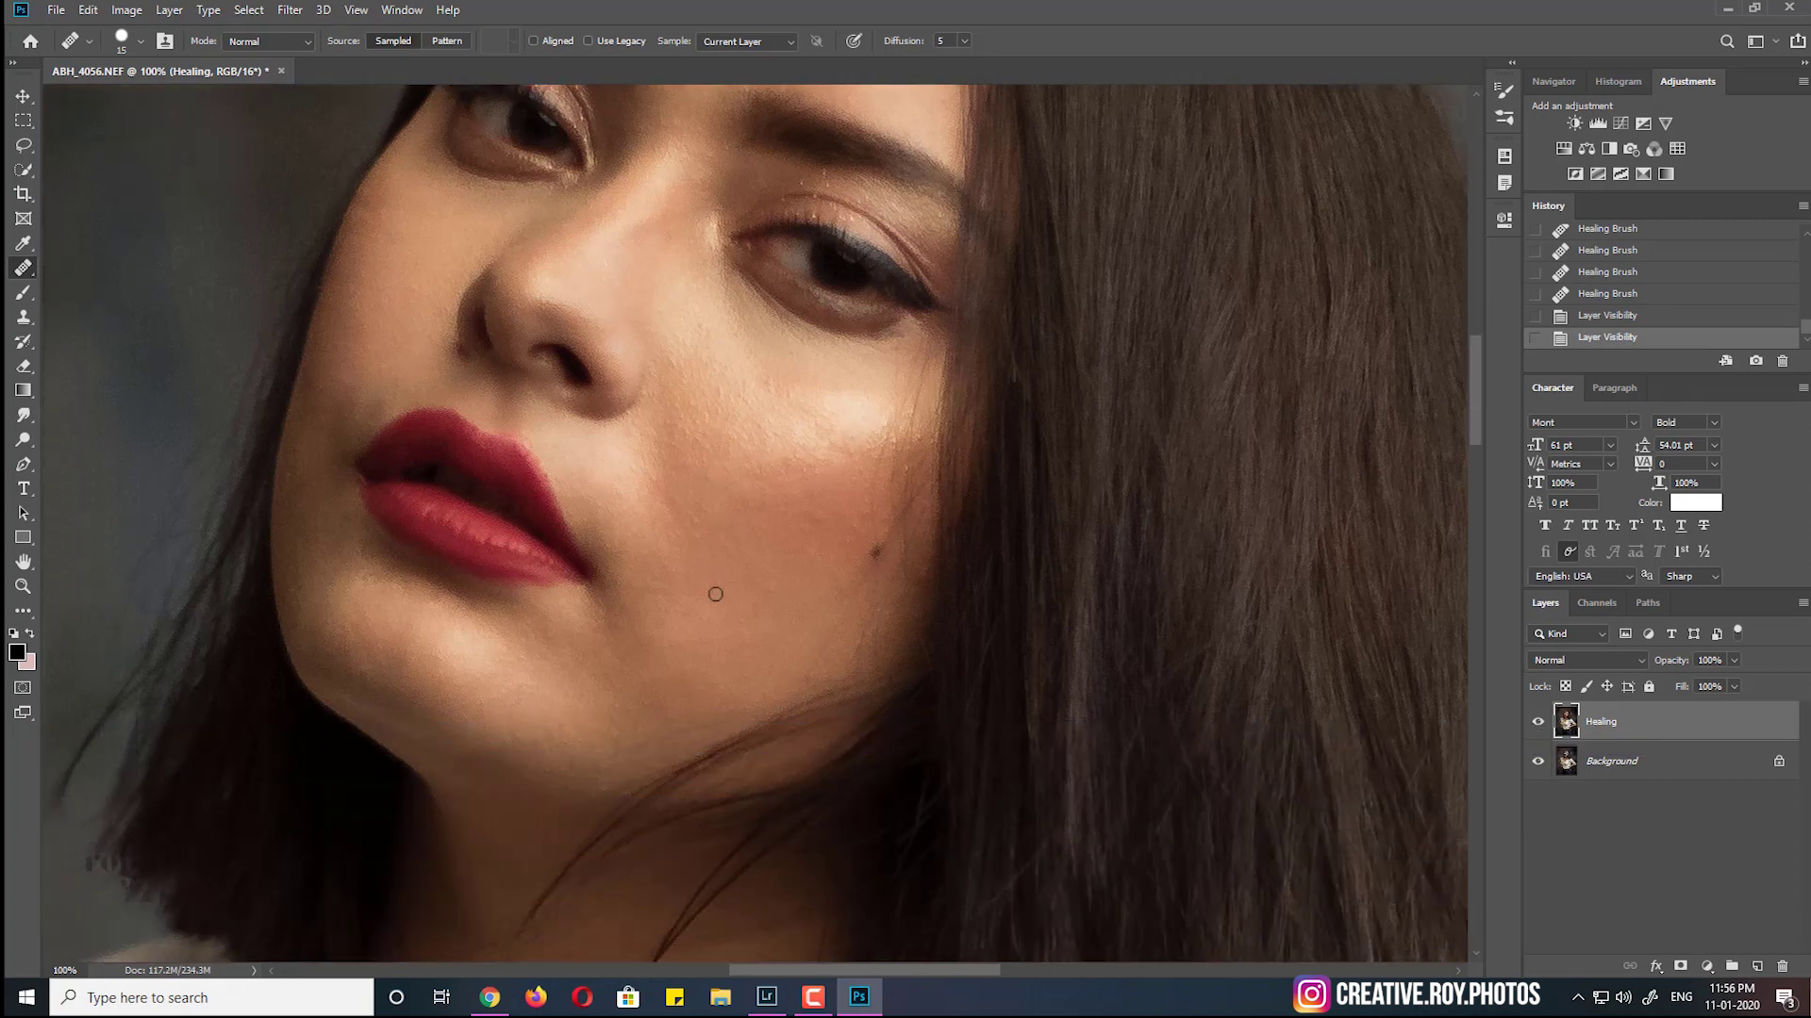
scroll(716, 594, down, 1)
scroll(715, 594, up, 1)
scroll(716, 594, up, 1)
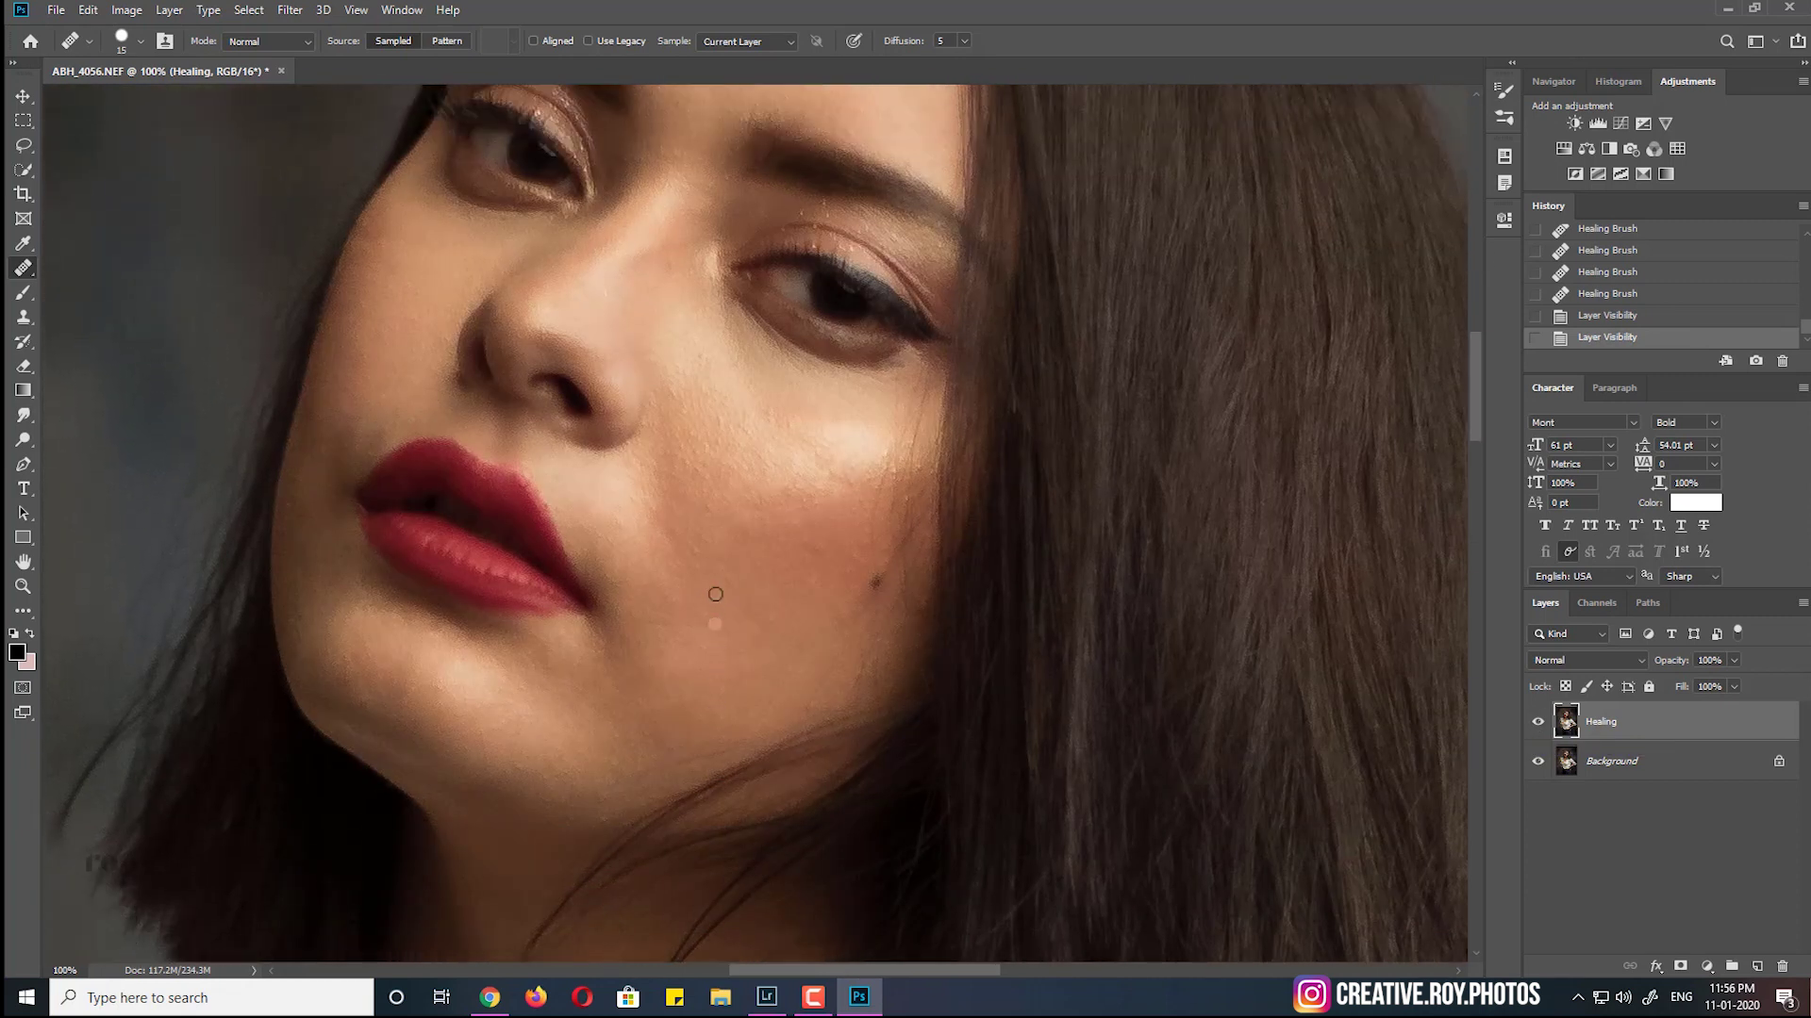
click(666, 404)
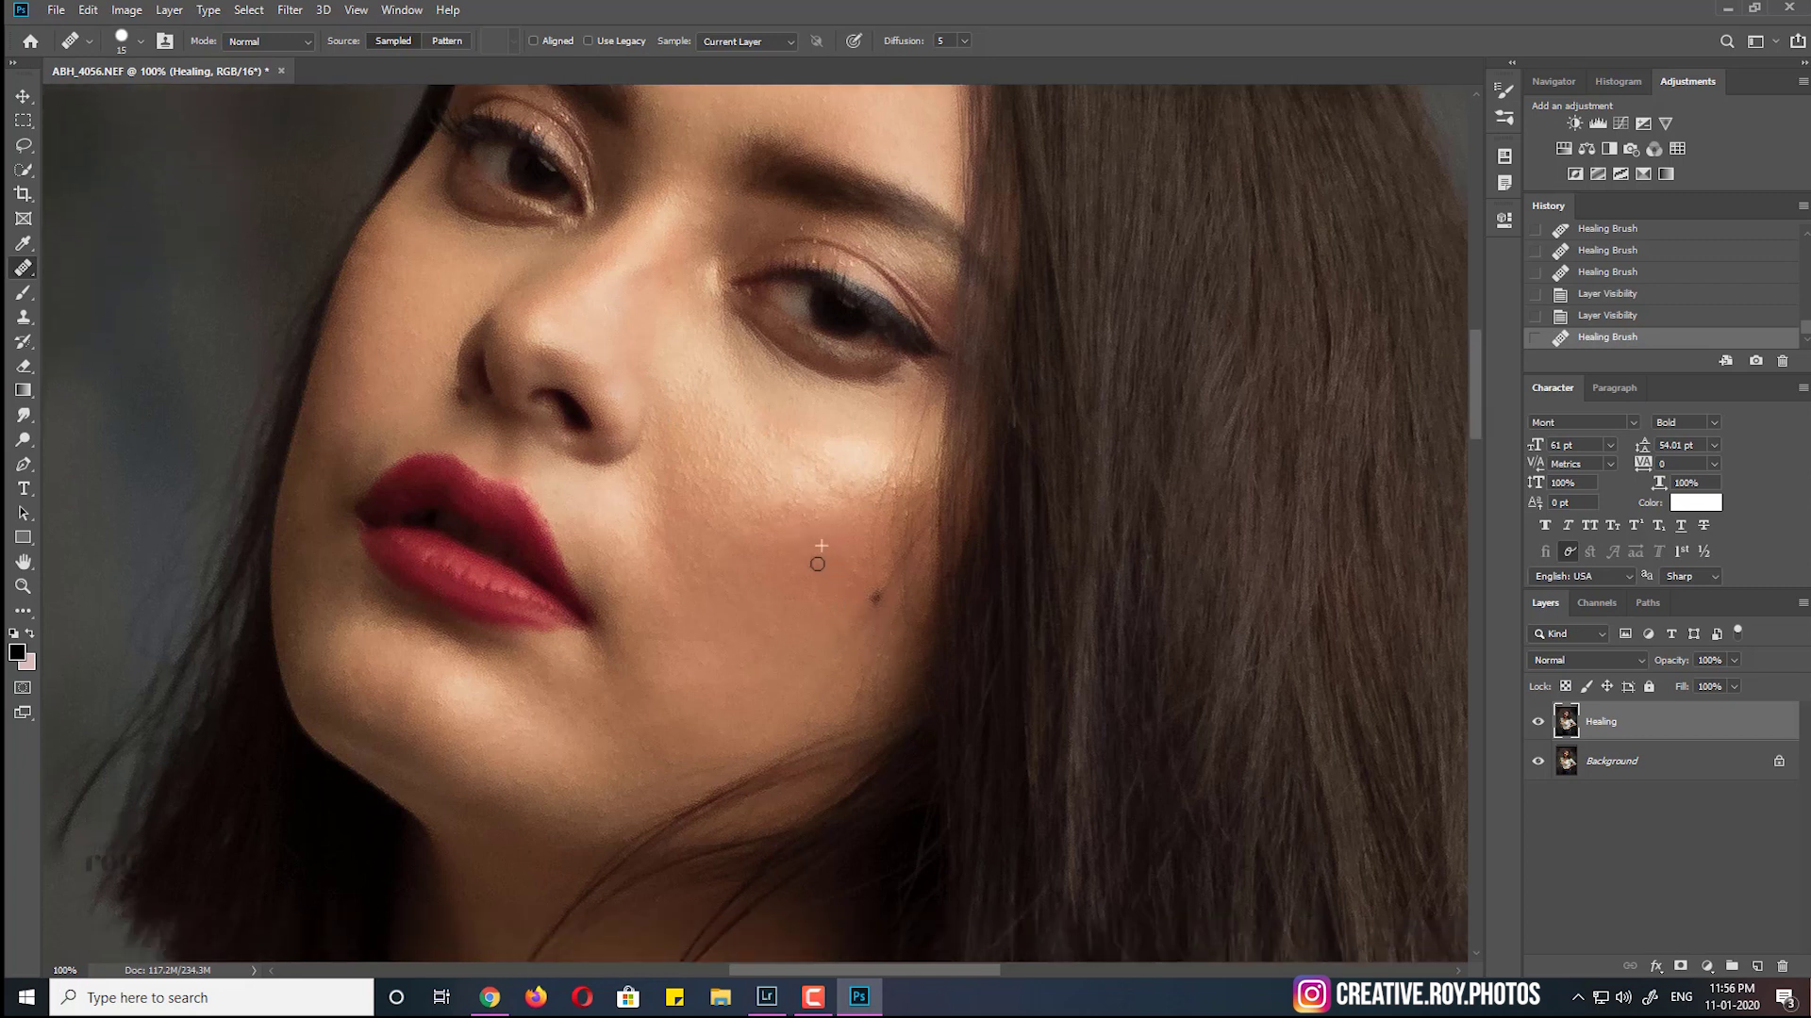
click(859, 702)
click(743, 534)
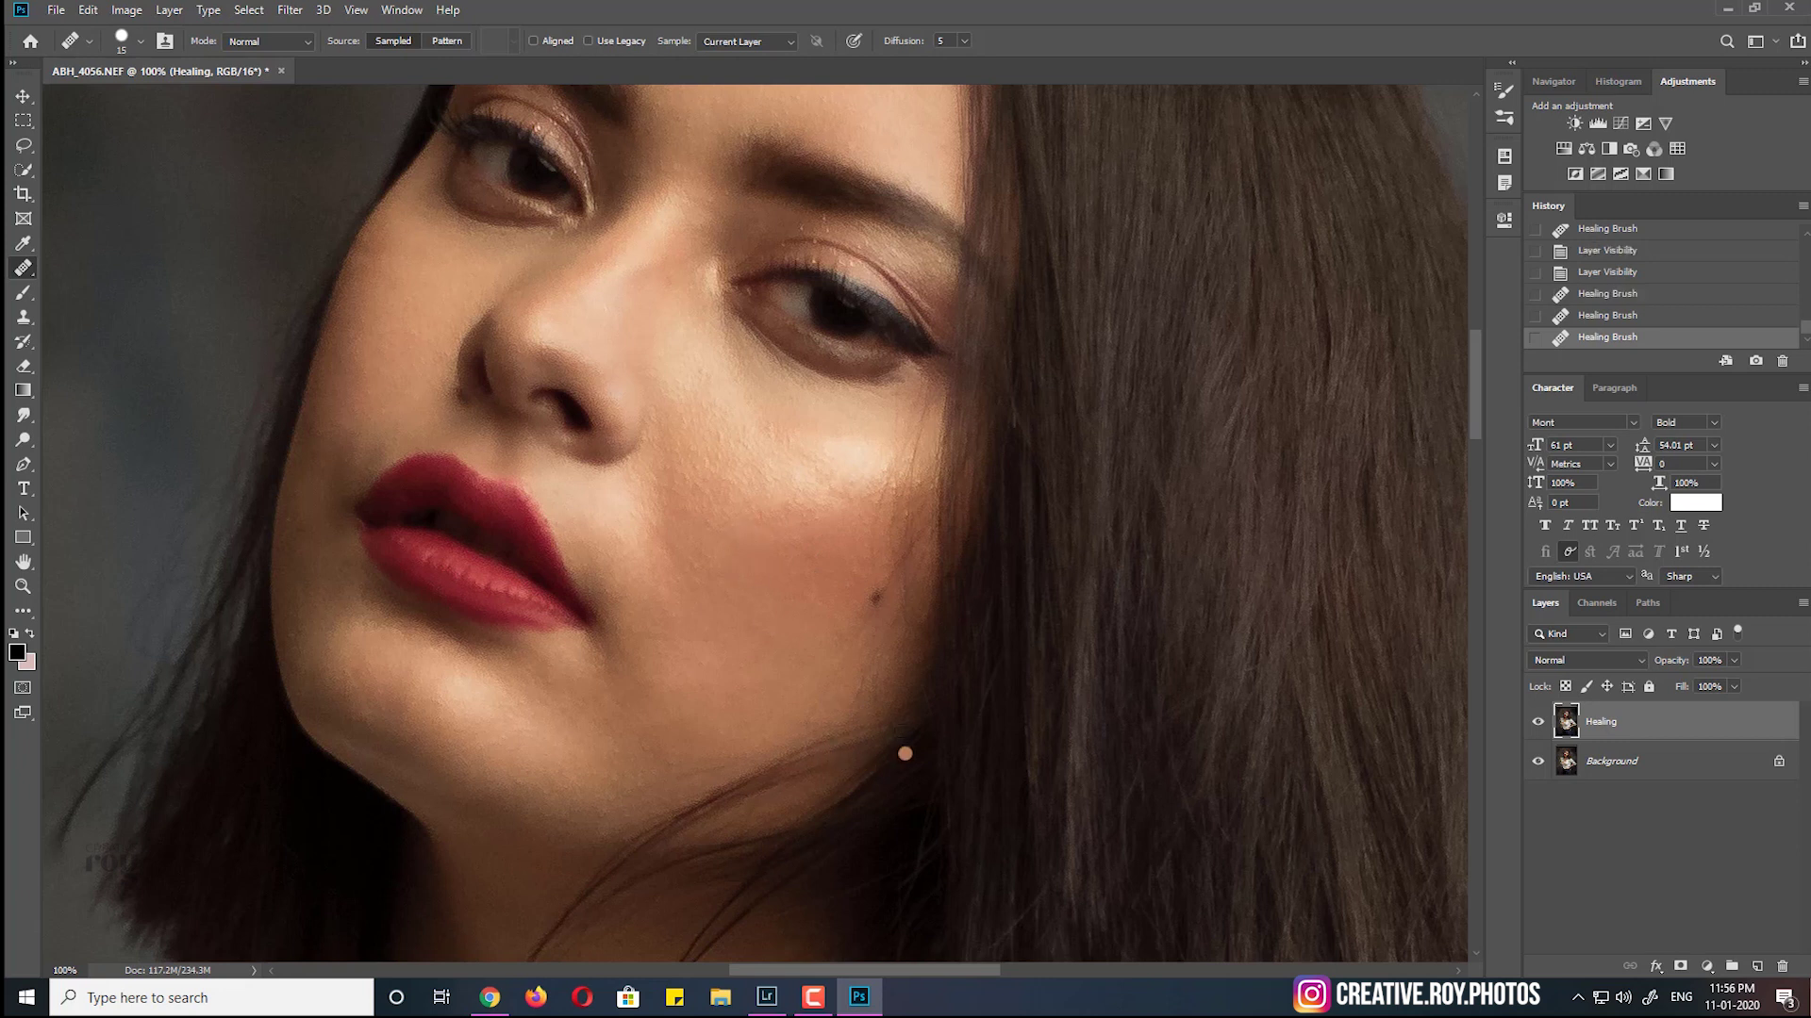
click(1539, 722)
click(1538, 723)
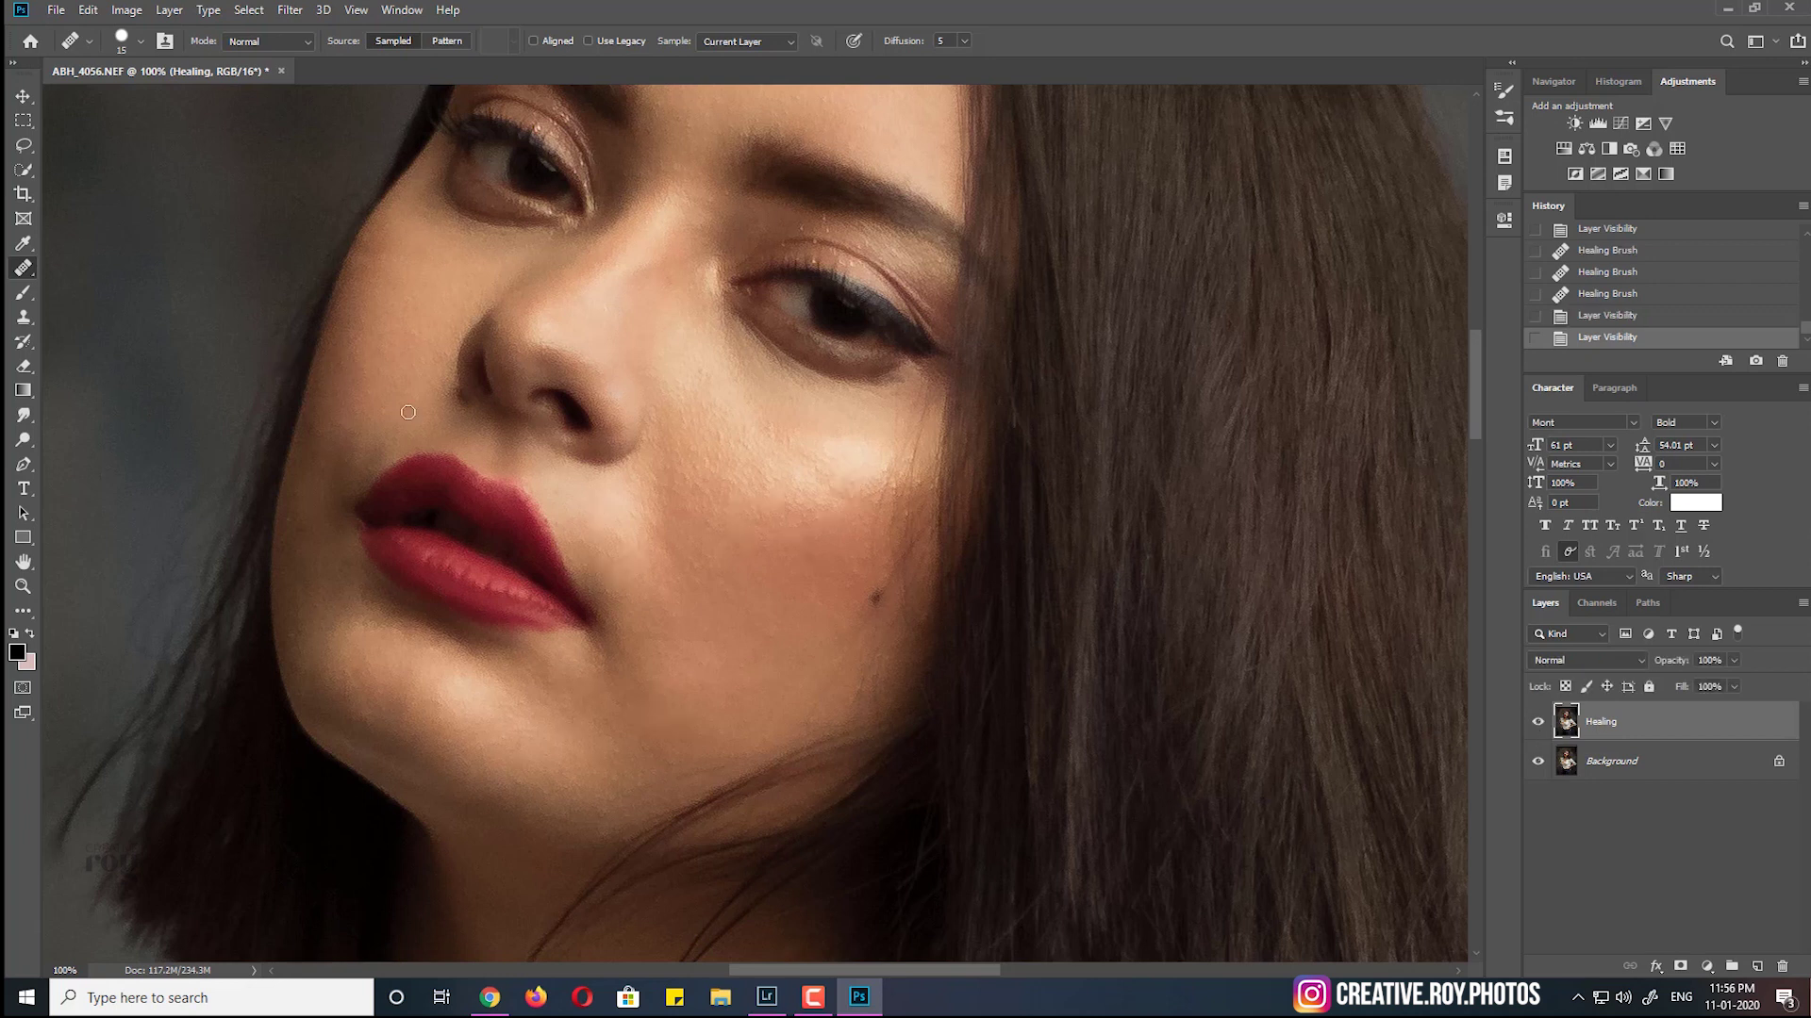
key(ctrl+minus)
key(ctrl+minus)
key(ctrl+minus)
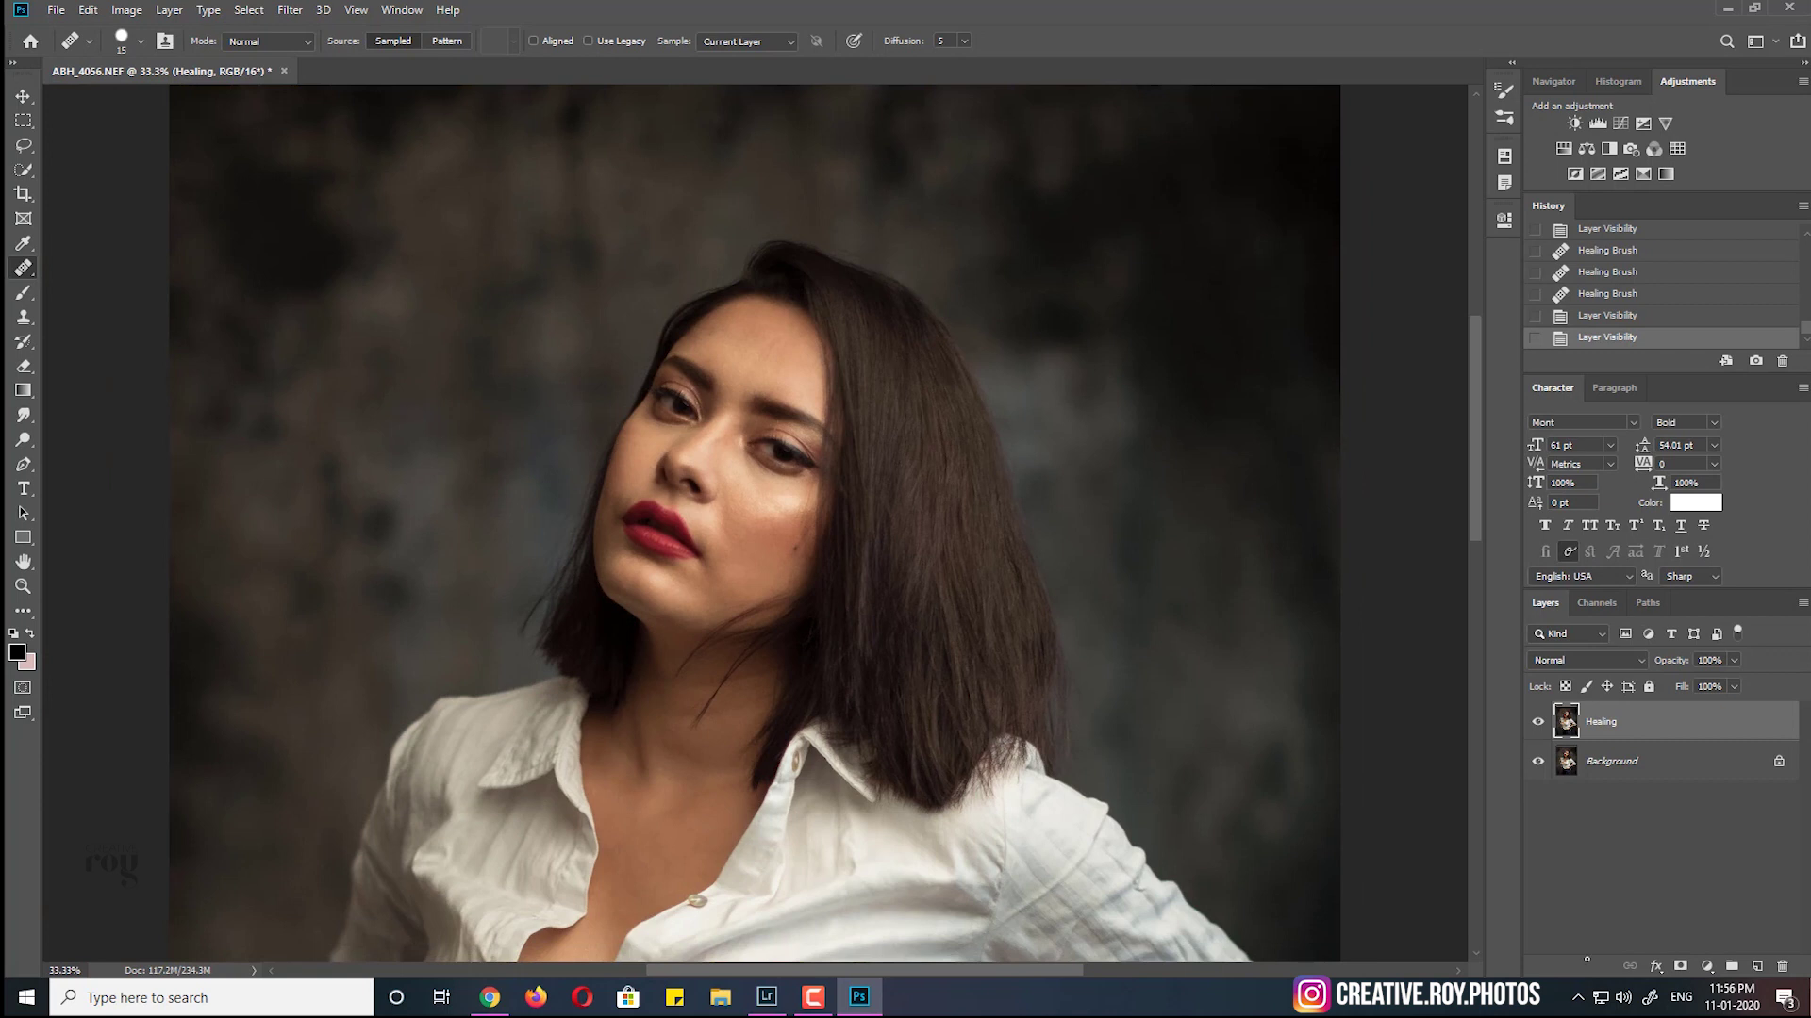
Make two copies of the Healing layer named 'Texture' and 'Color'
drag(1621, 726, 1755, 969)
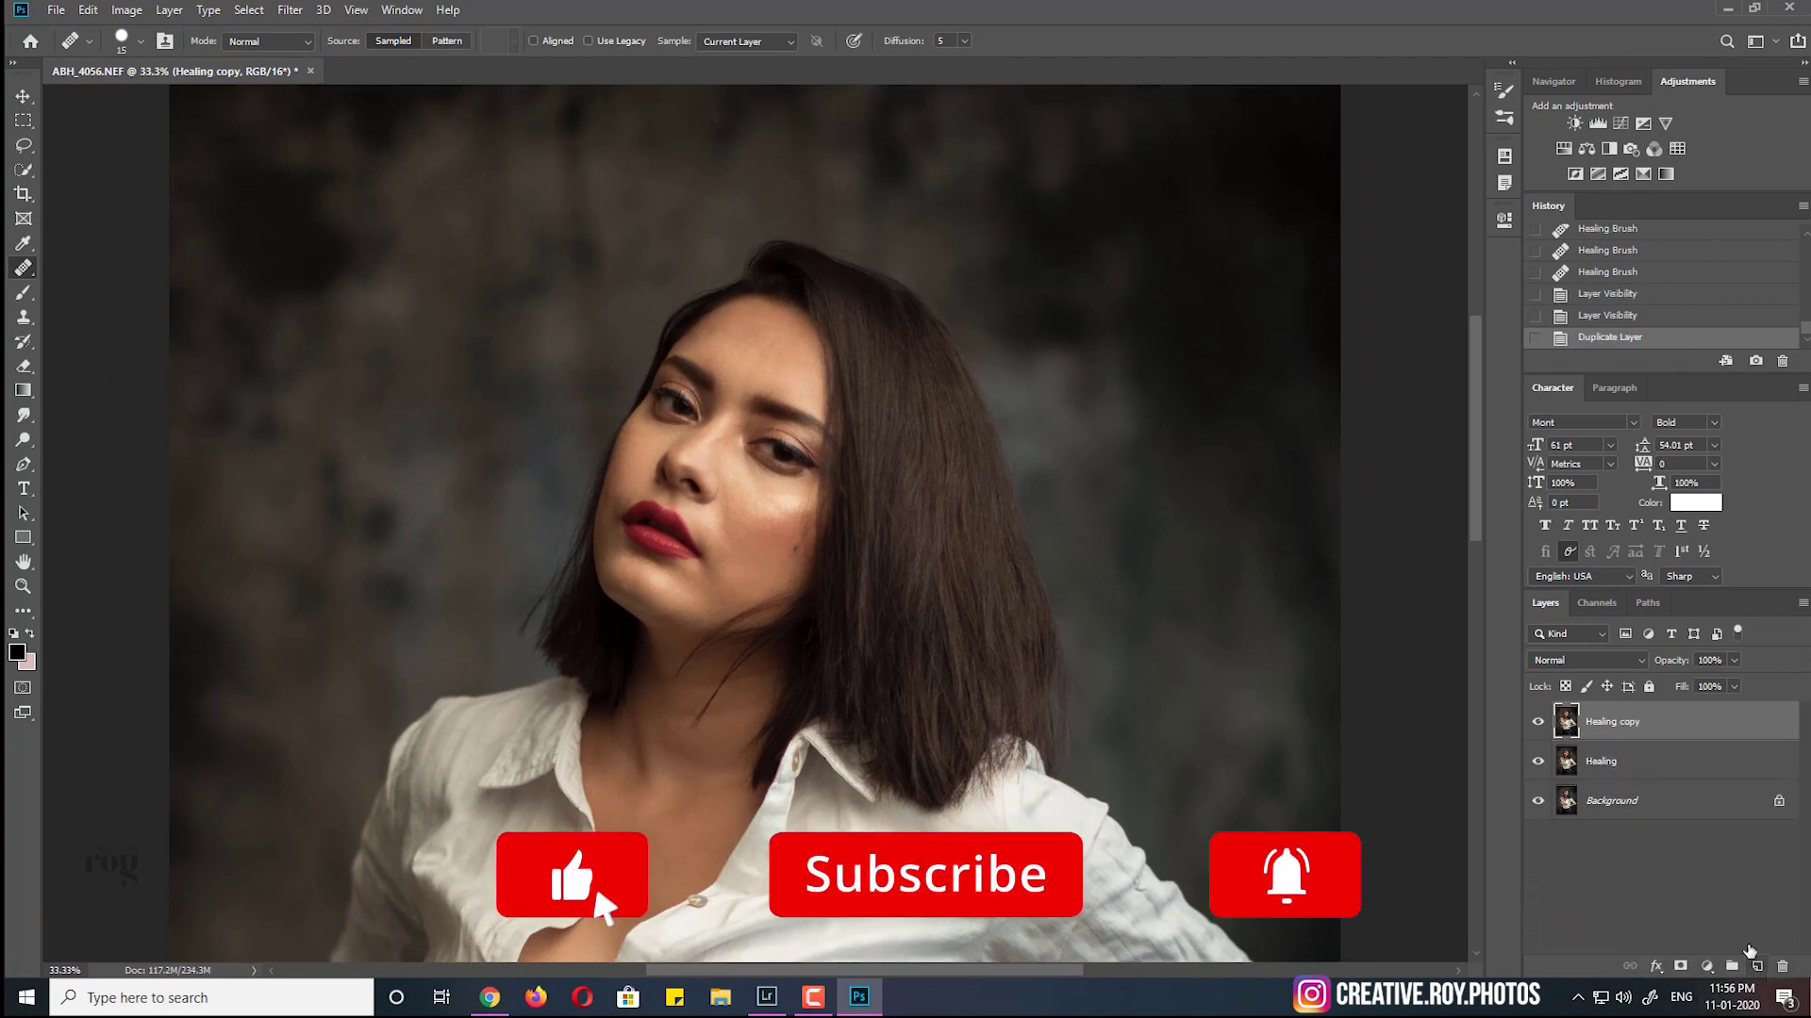
double_click(1614, 723)
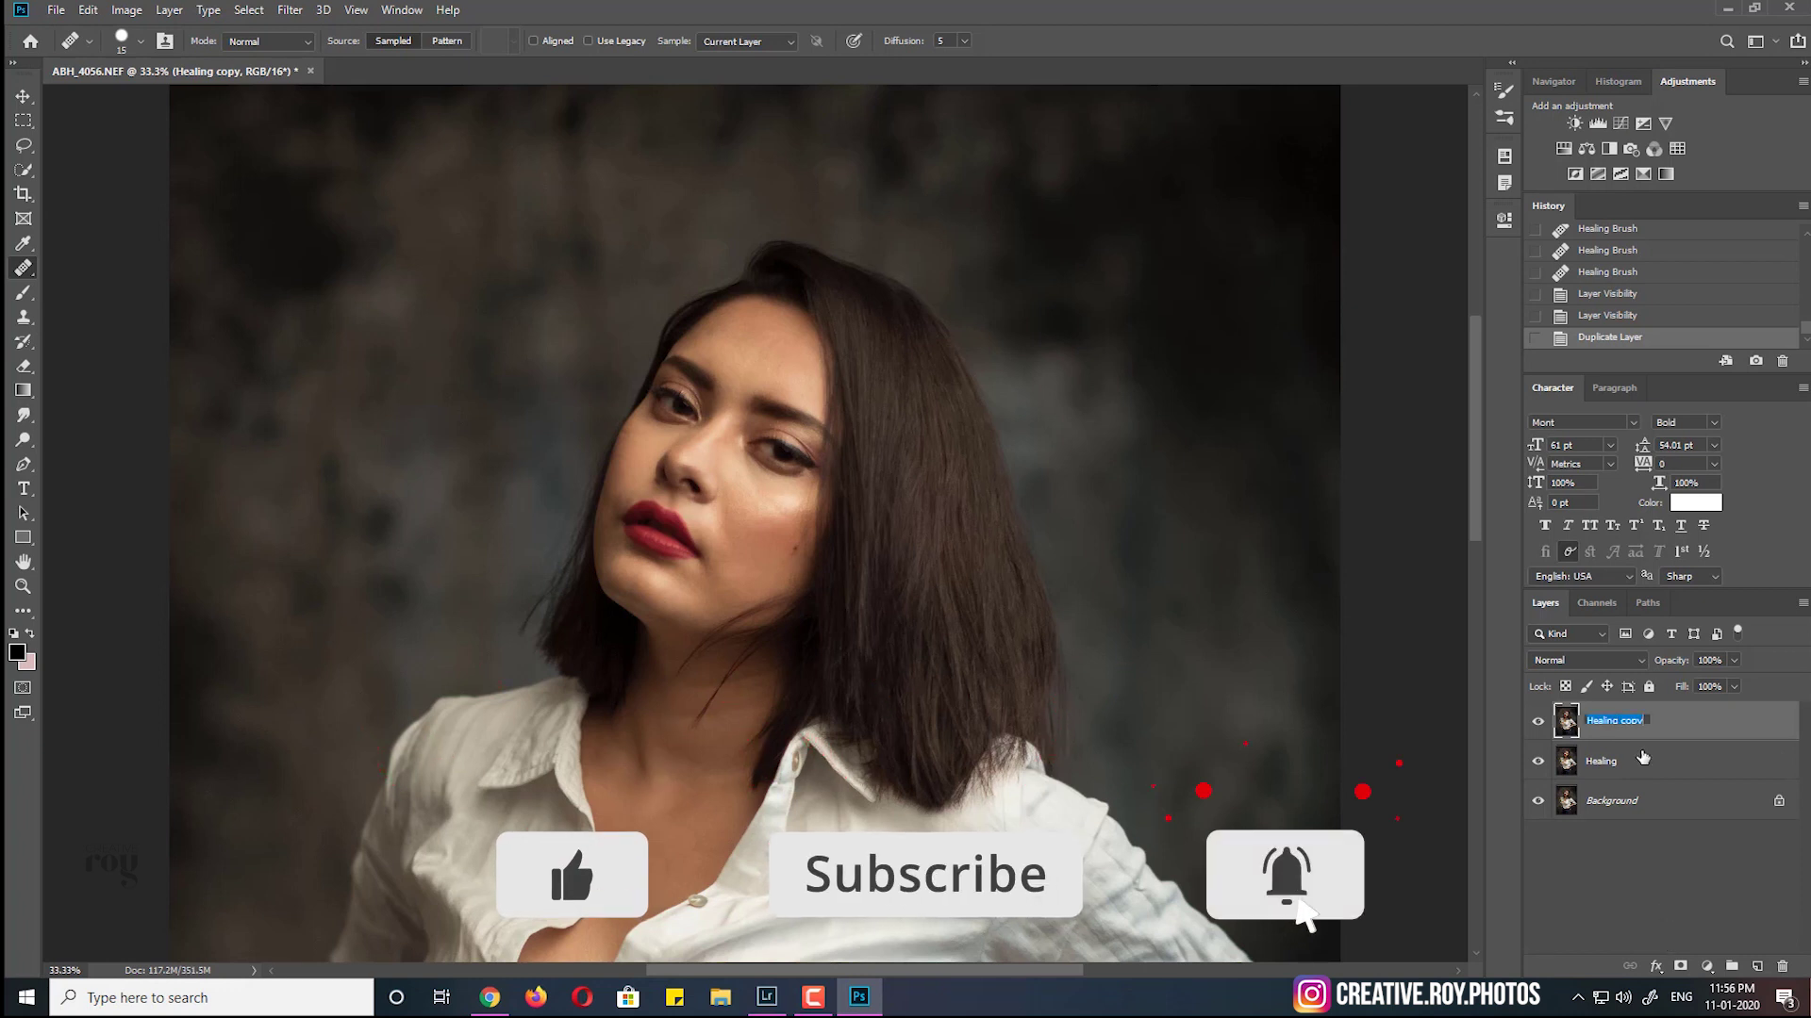
click(1651, 726)
drag(1651, 726, 1758, 967)
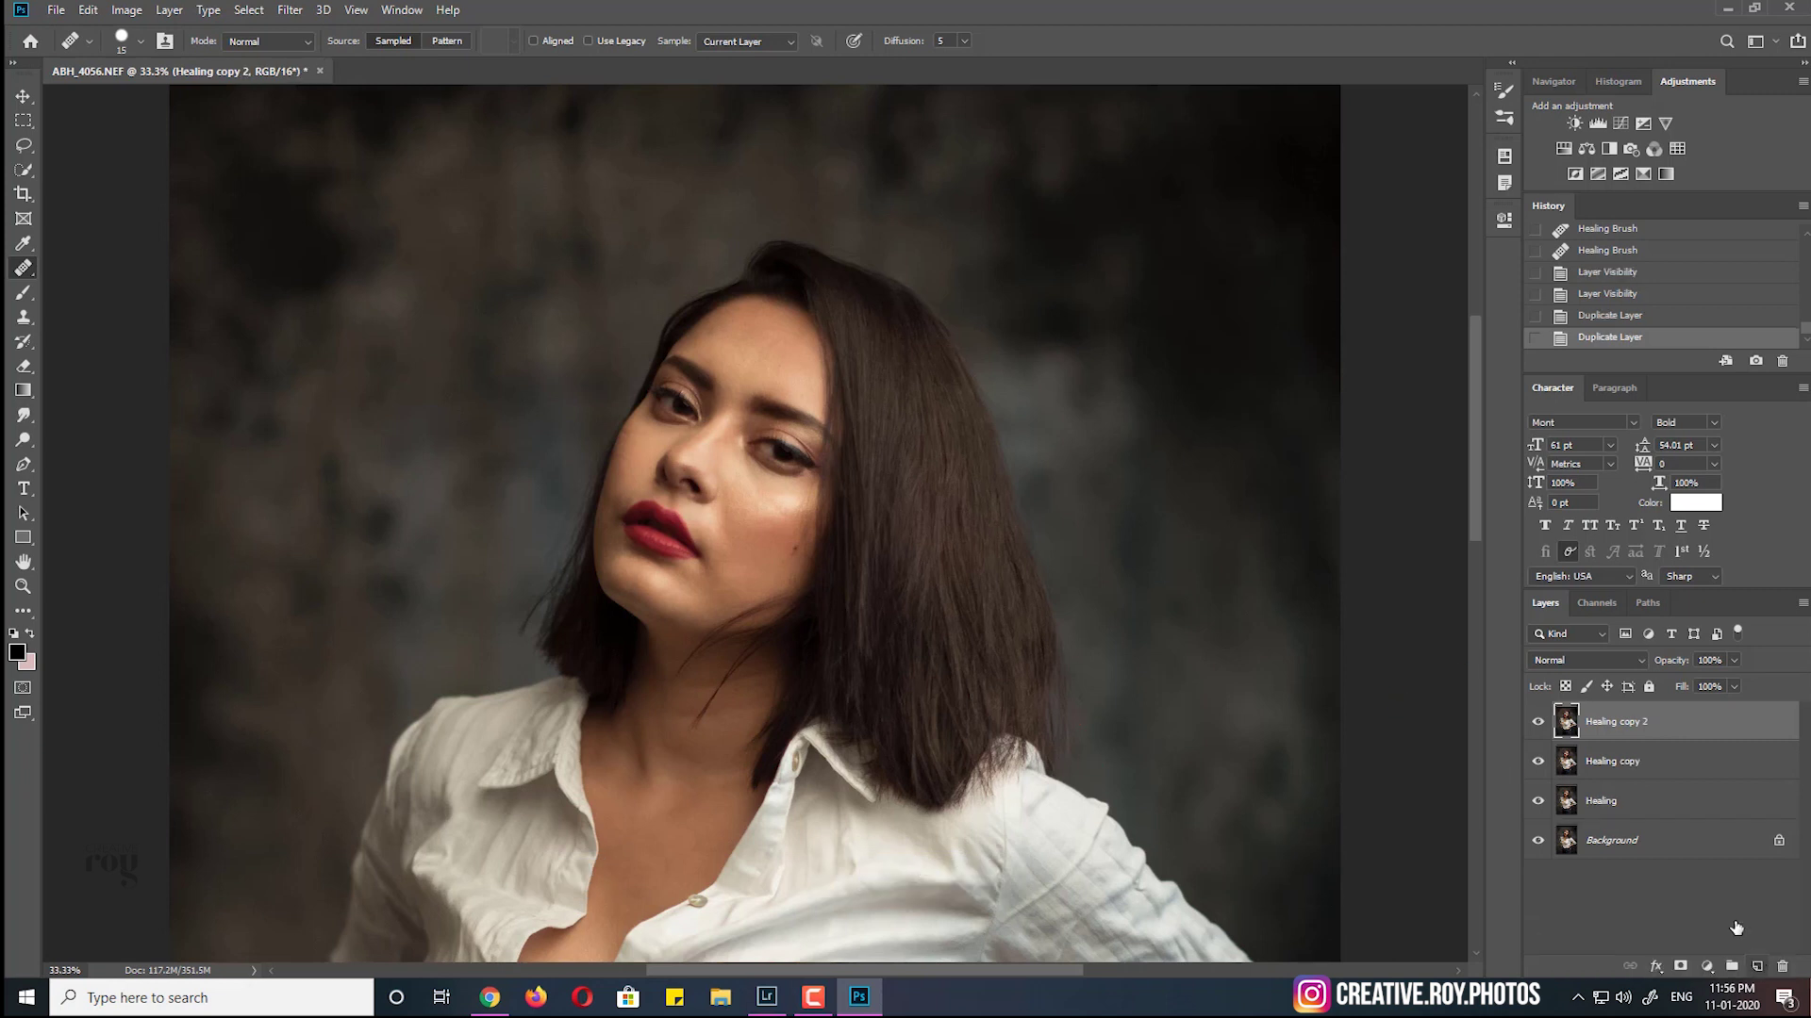
double_click(1614, 722)
text(Texture)
key(Tab)
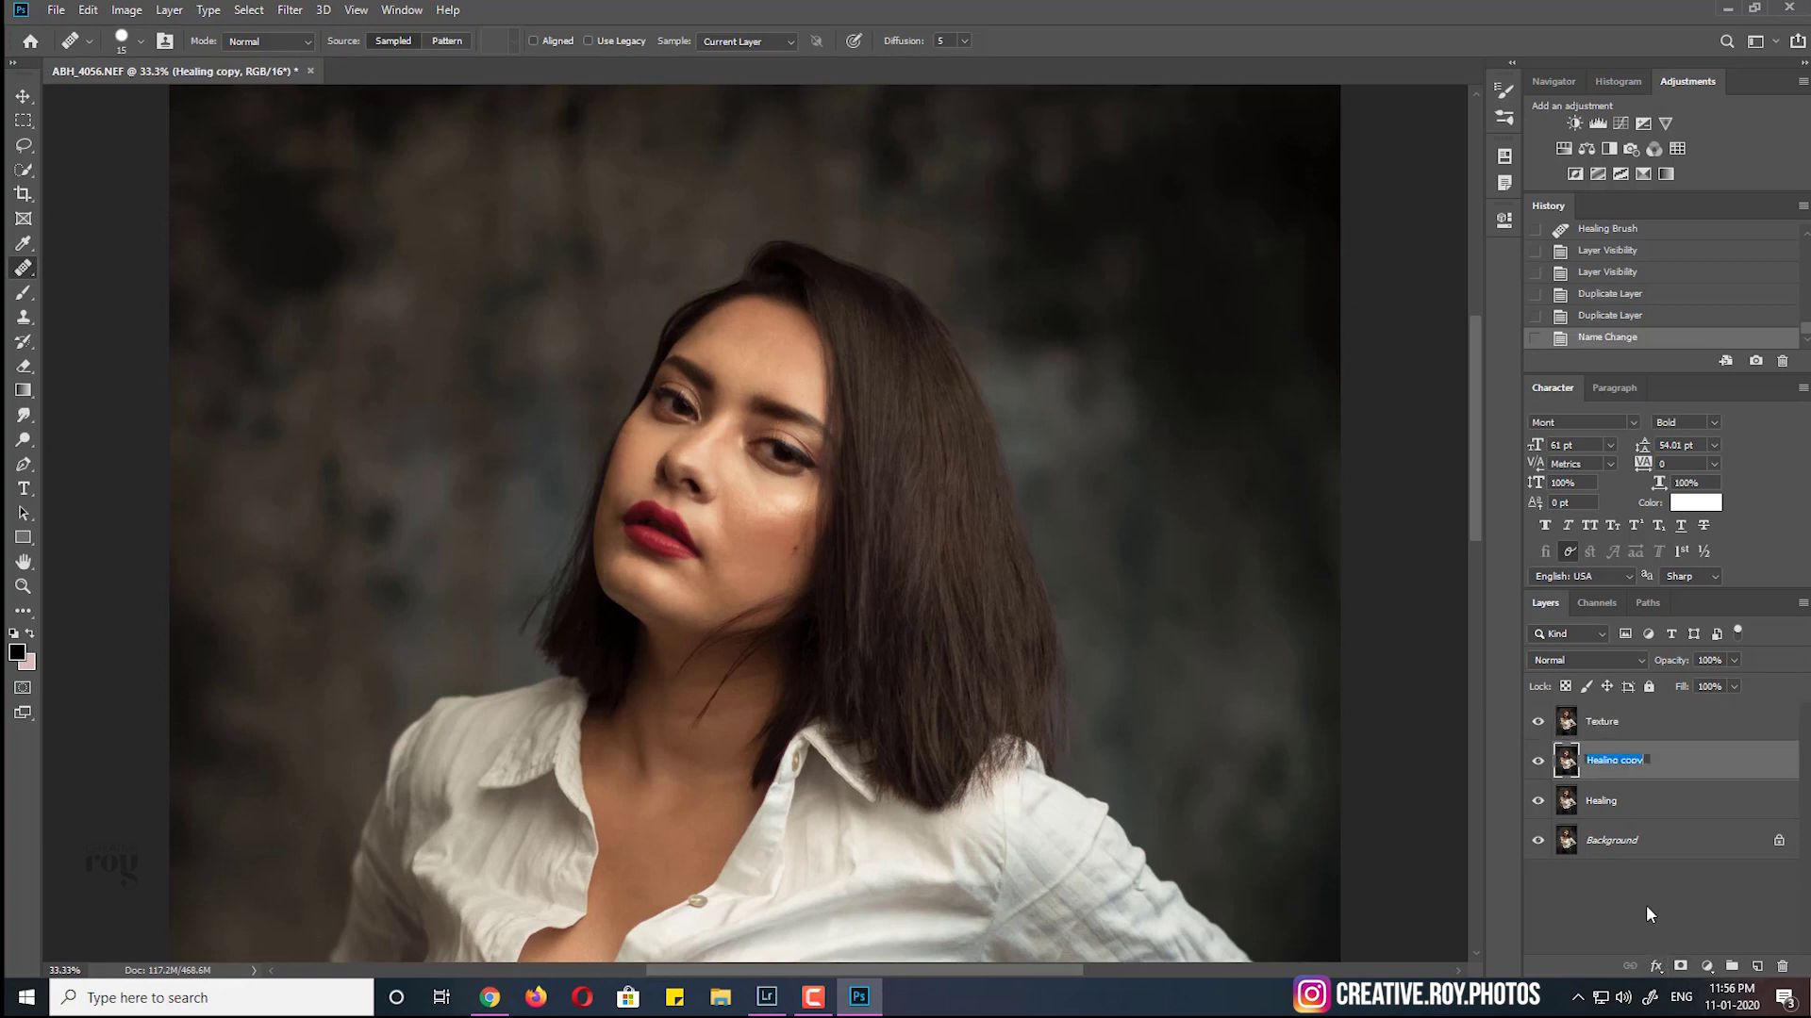
text(Color)
key(Return)
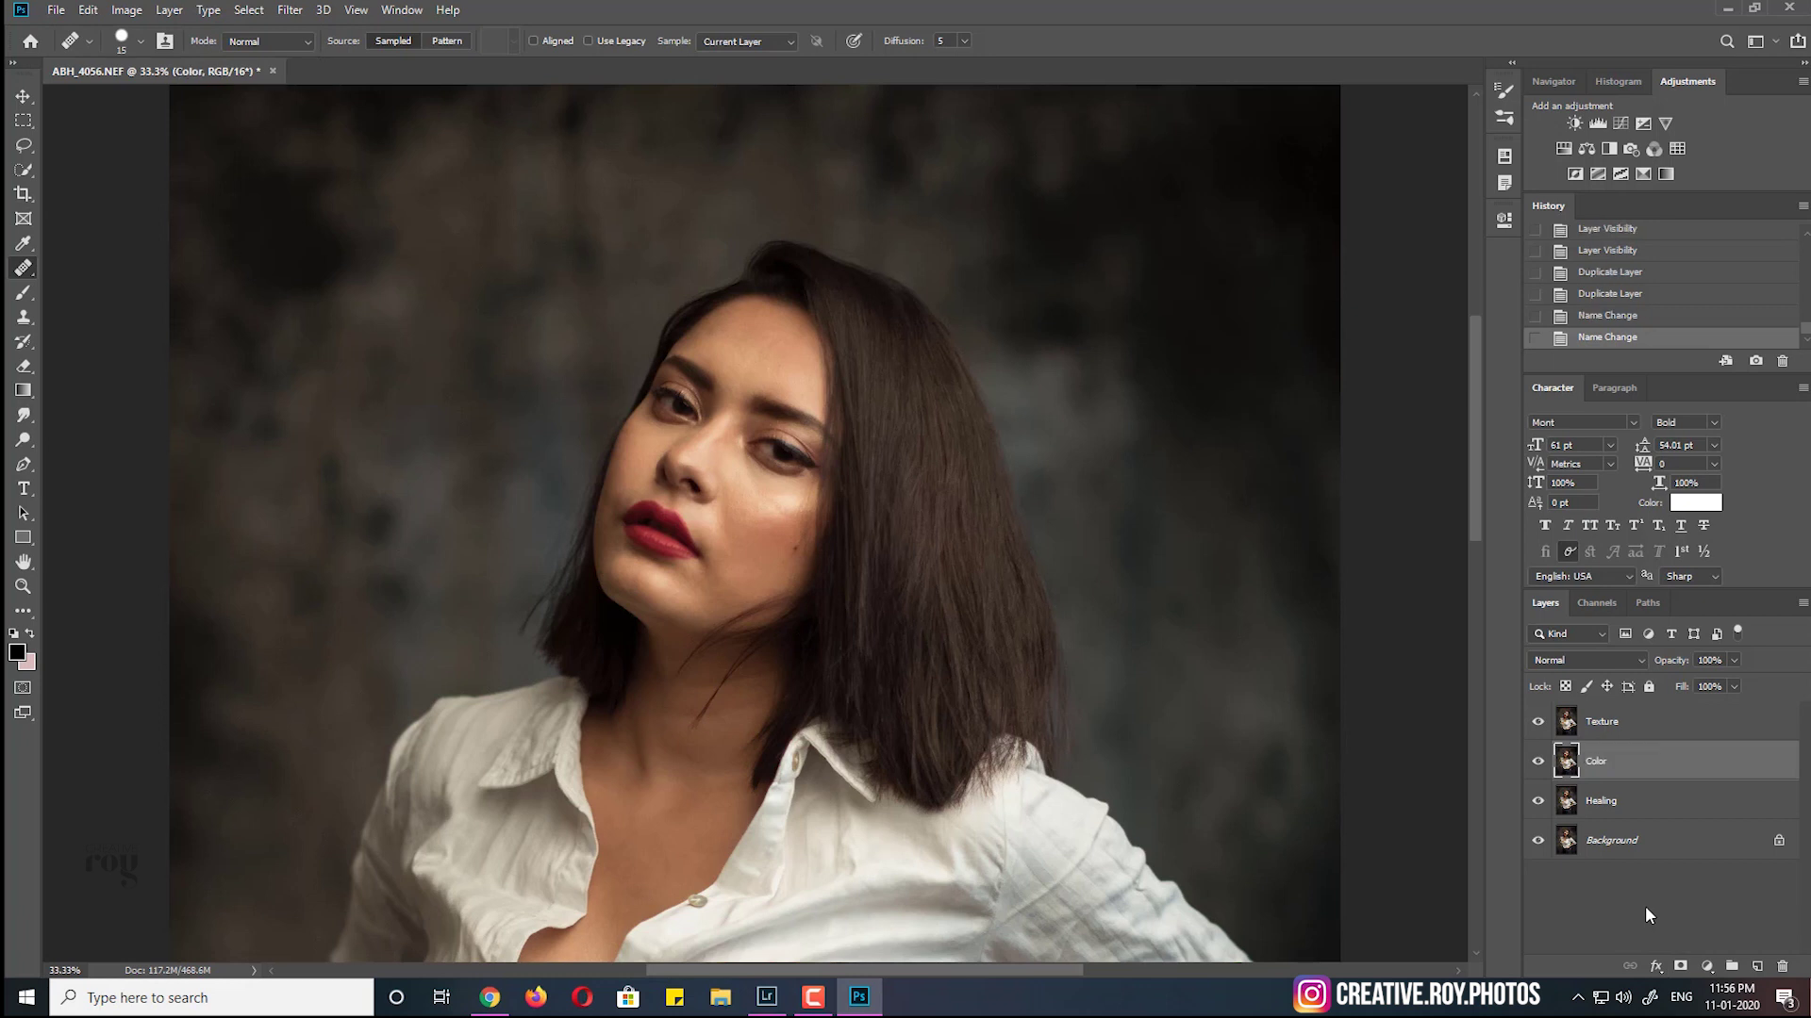
Group the Texture and Color layers into a group named 'Retouching'
shift+click(1635, 734)
drag(1629, 731, 1731, 967)
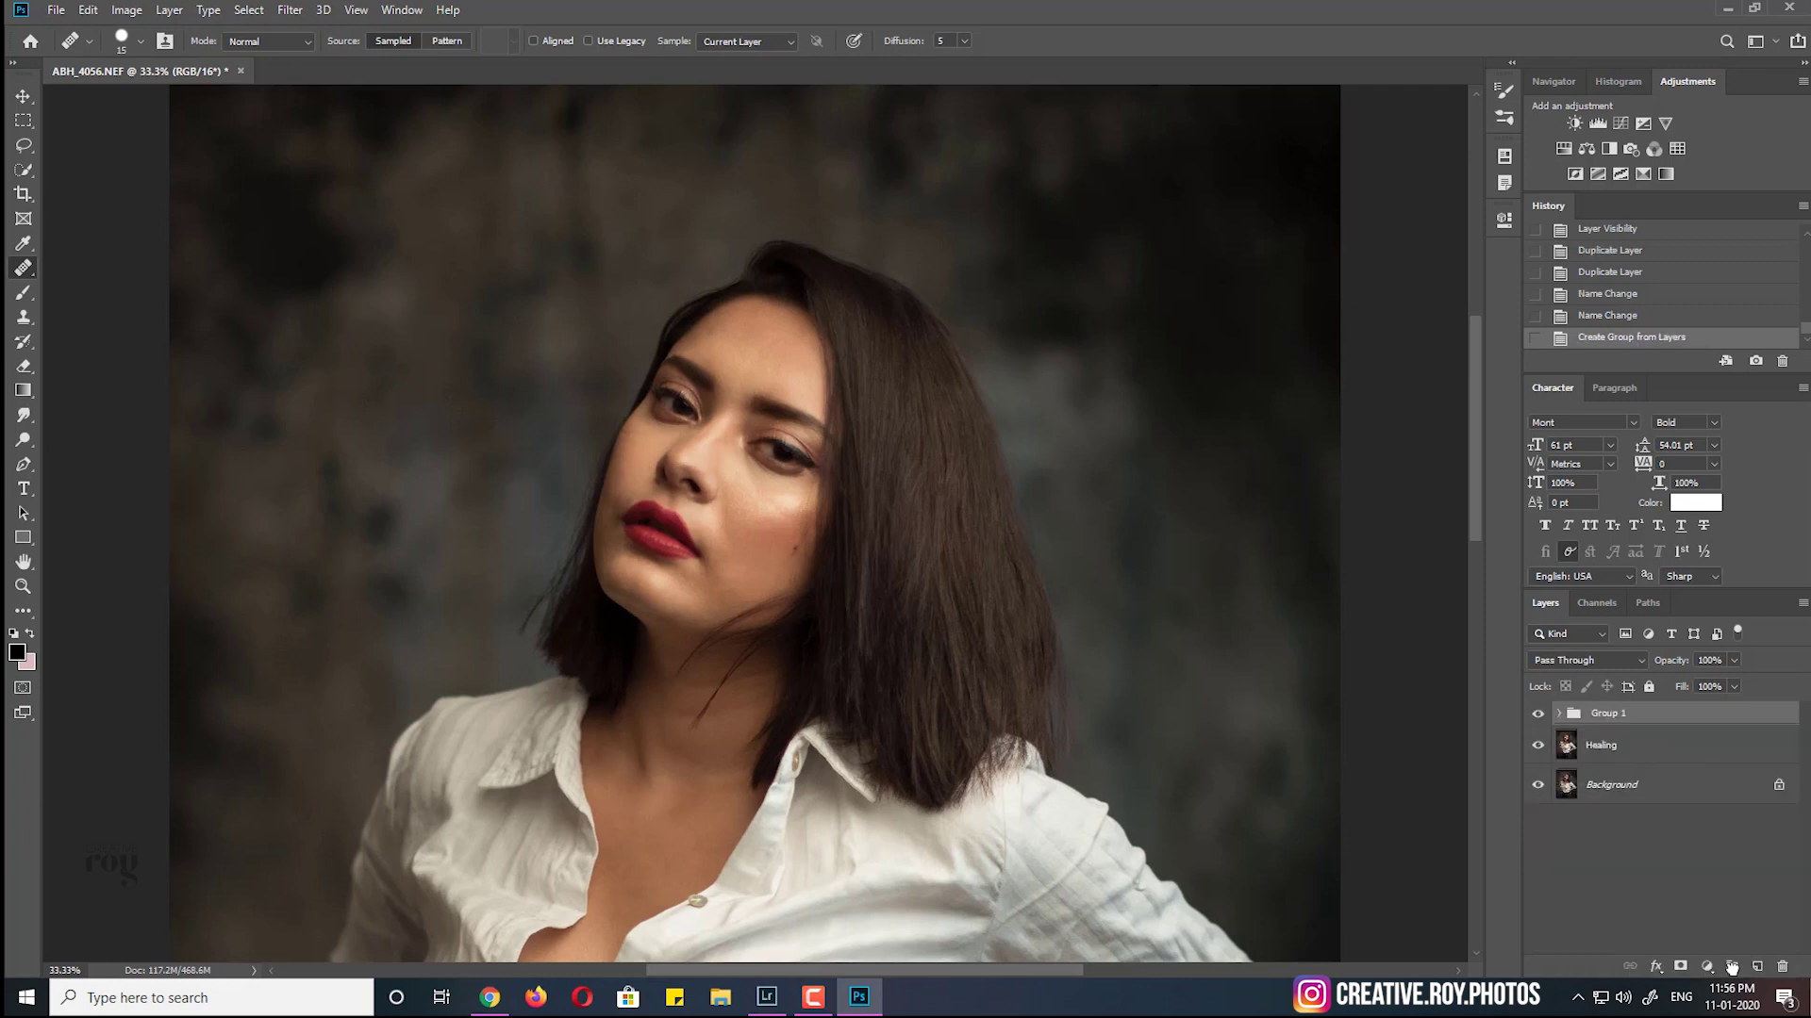
double_click(1609, 715)
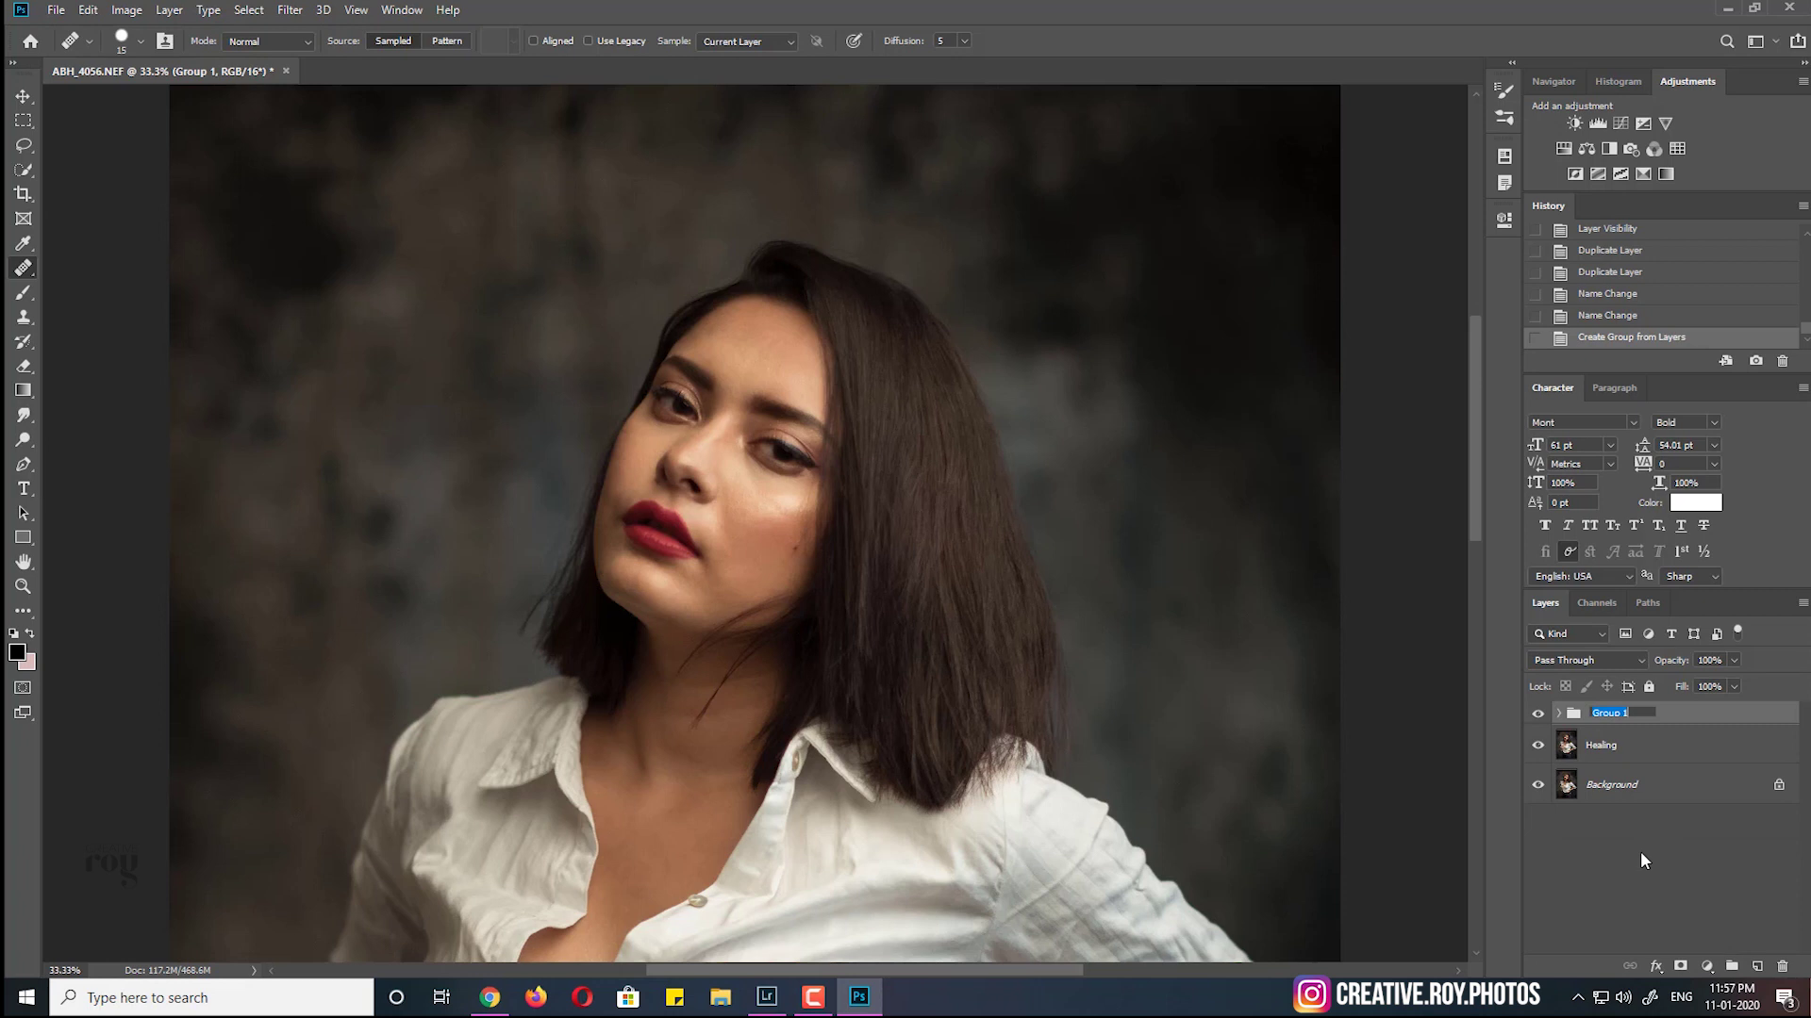
text(Retouching)
key(Return)
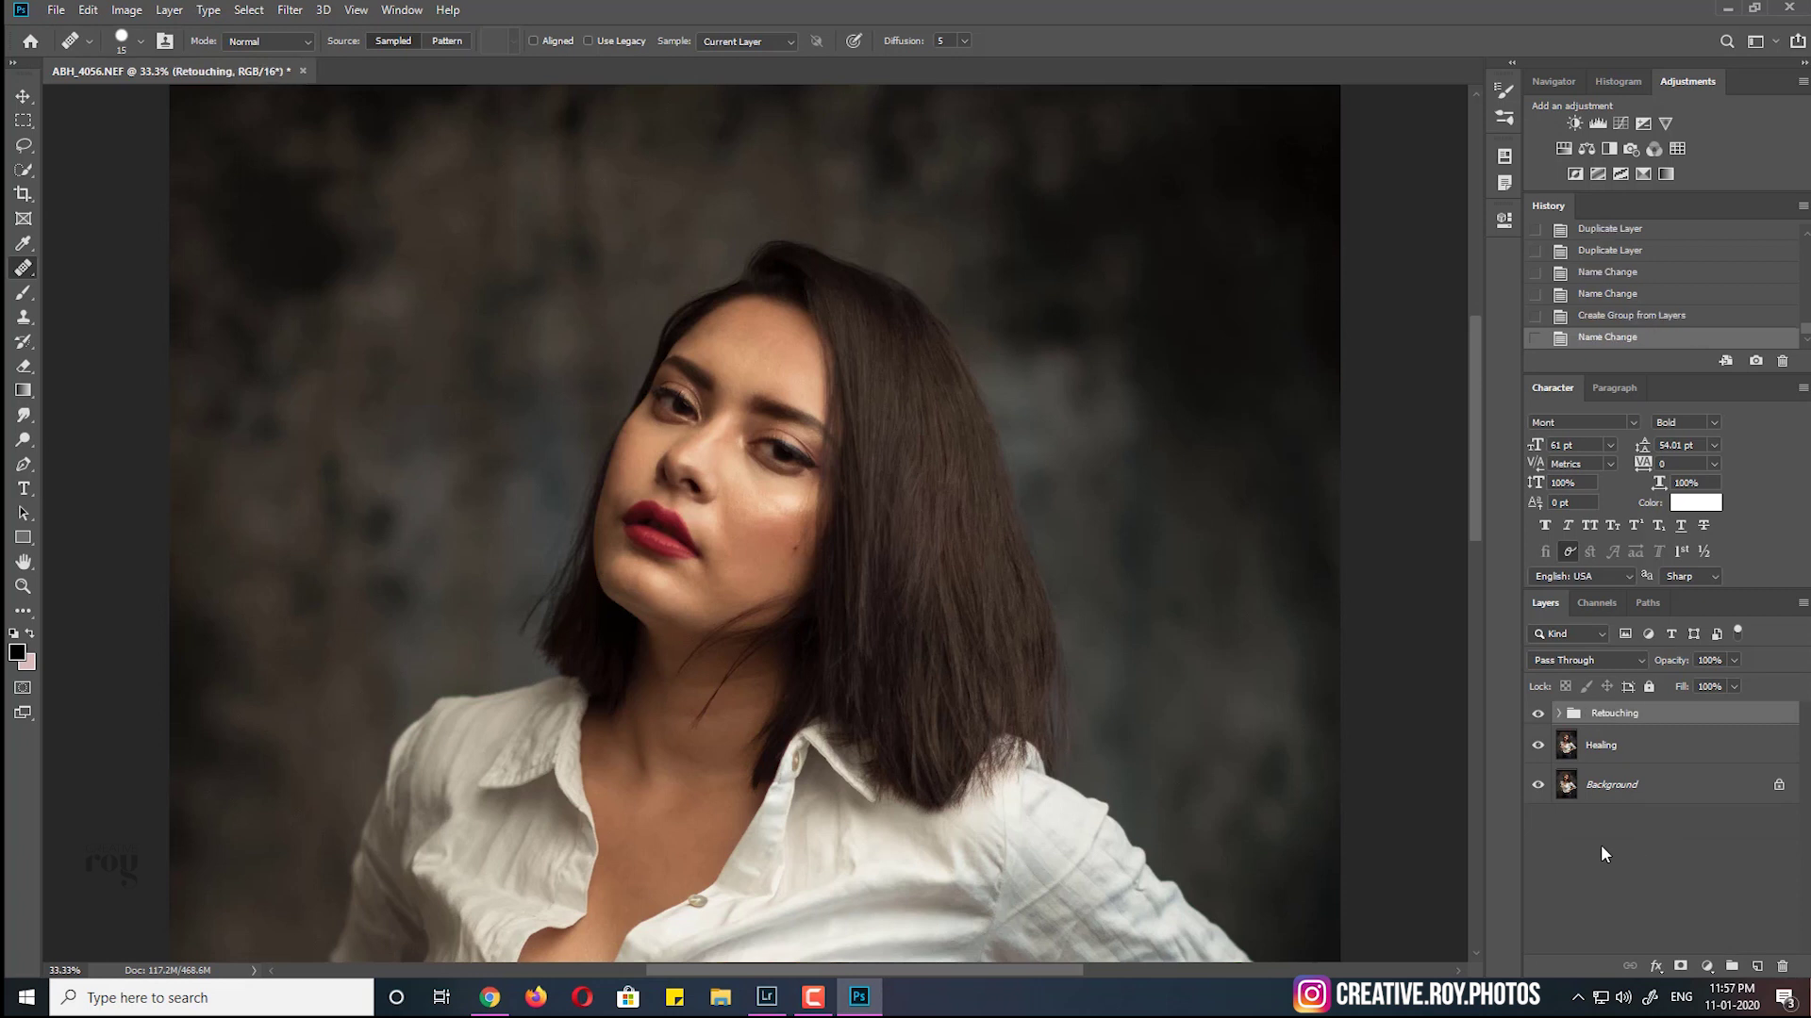
Hide the Texture layer, select the Color layer, and zoom in to full size on the face
click(1559, 714)
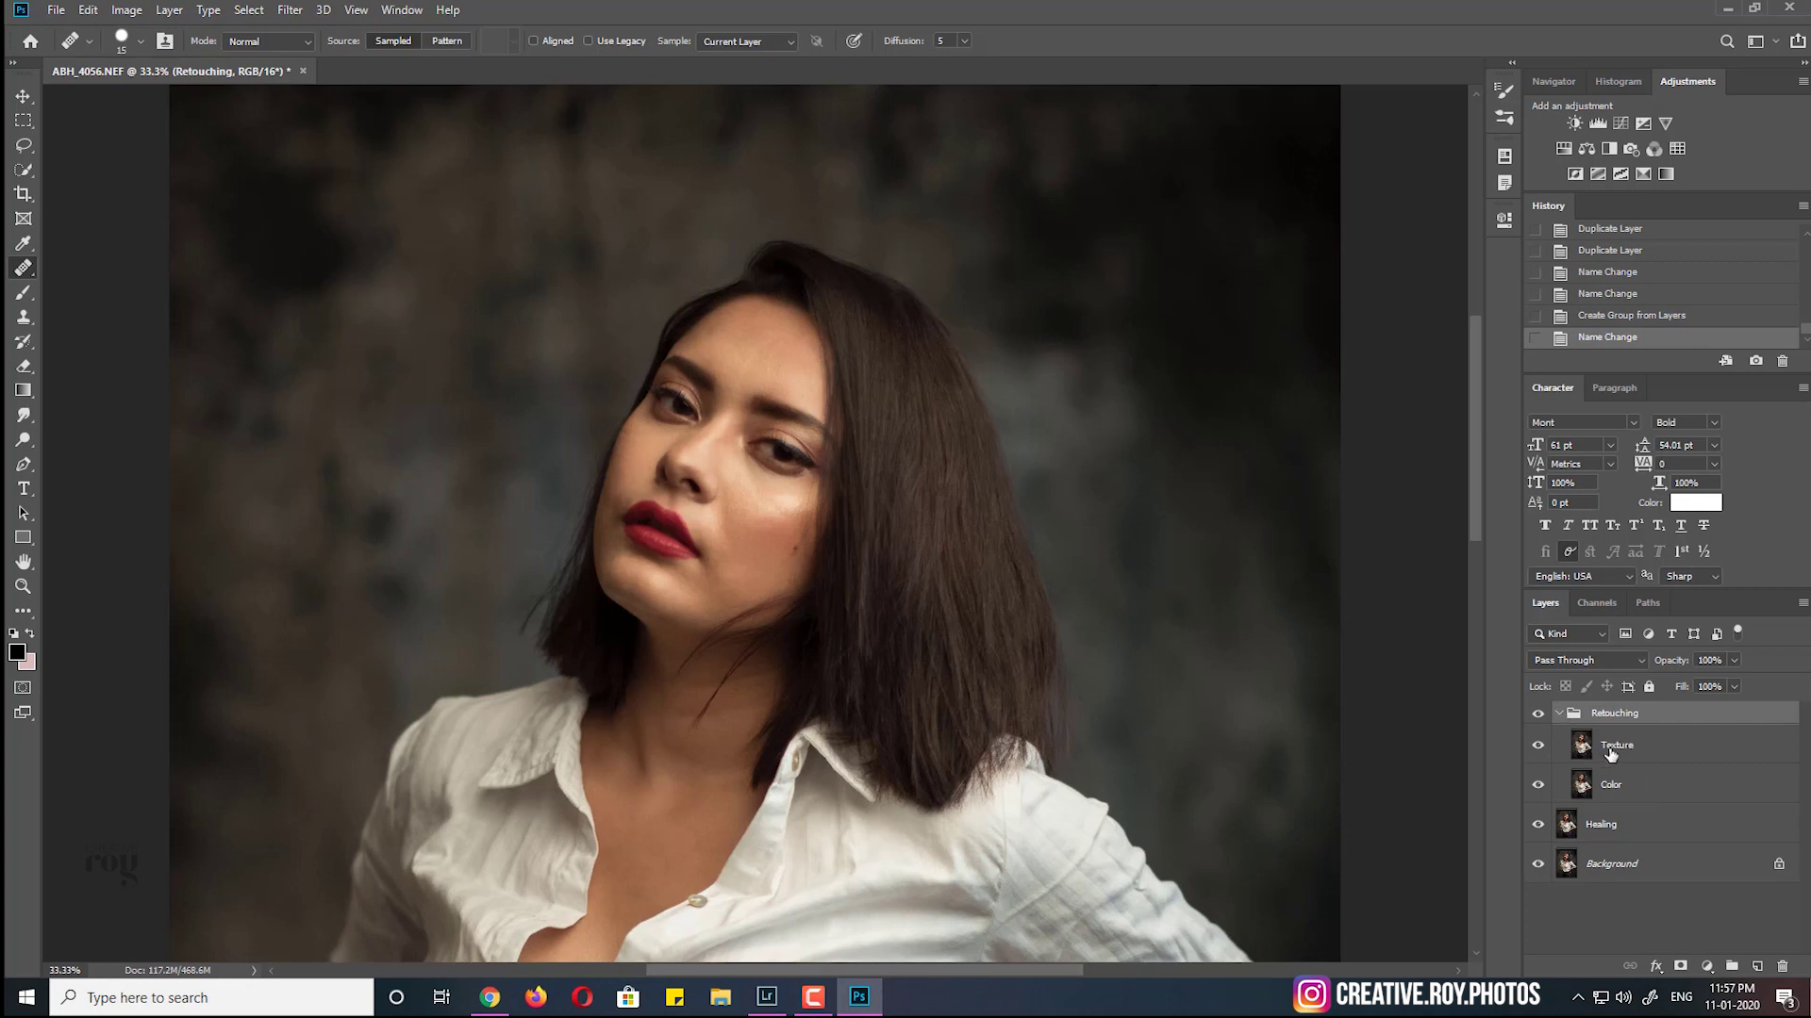
click(1611, 752)
click(1618, 790)
click(1613, 753)
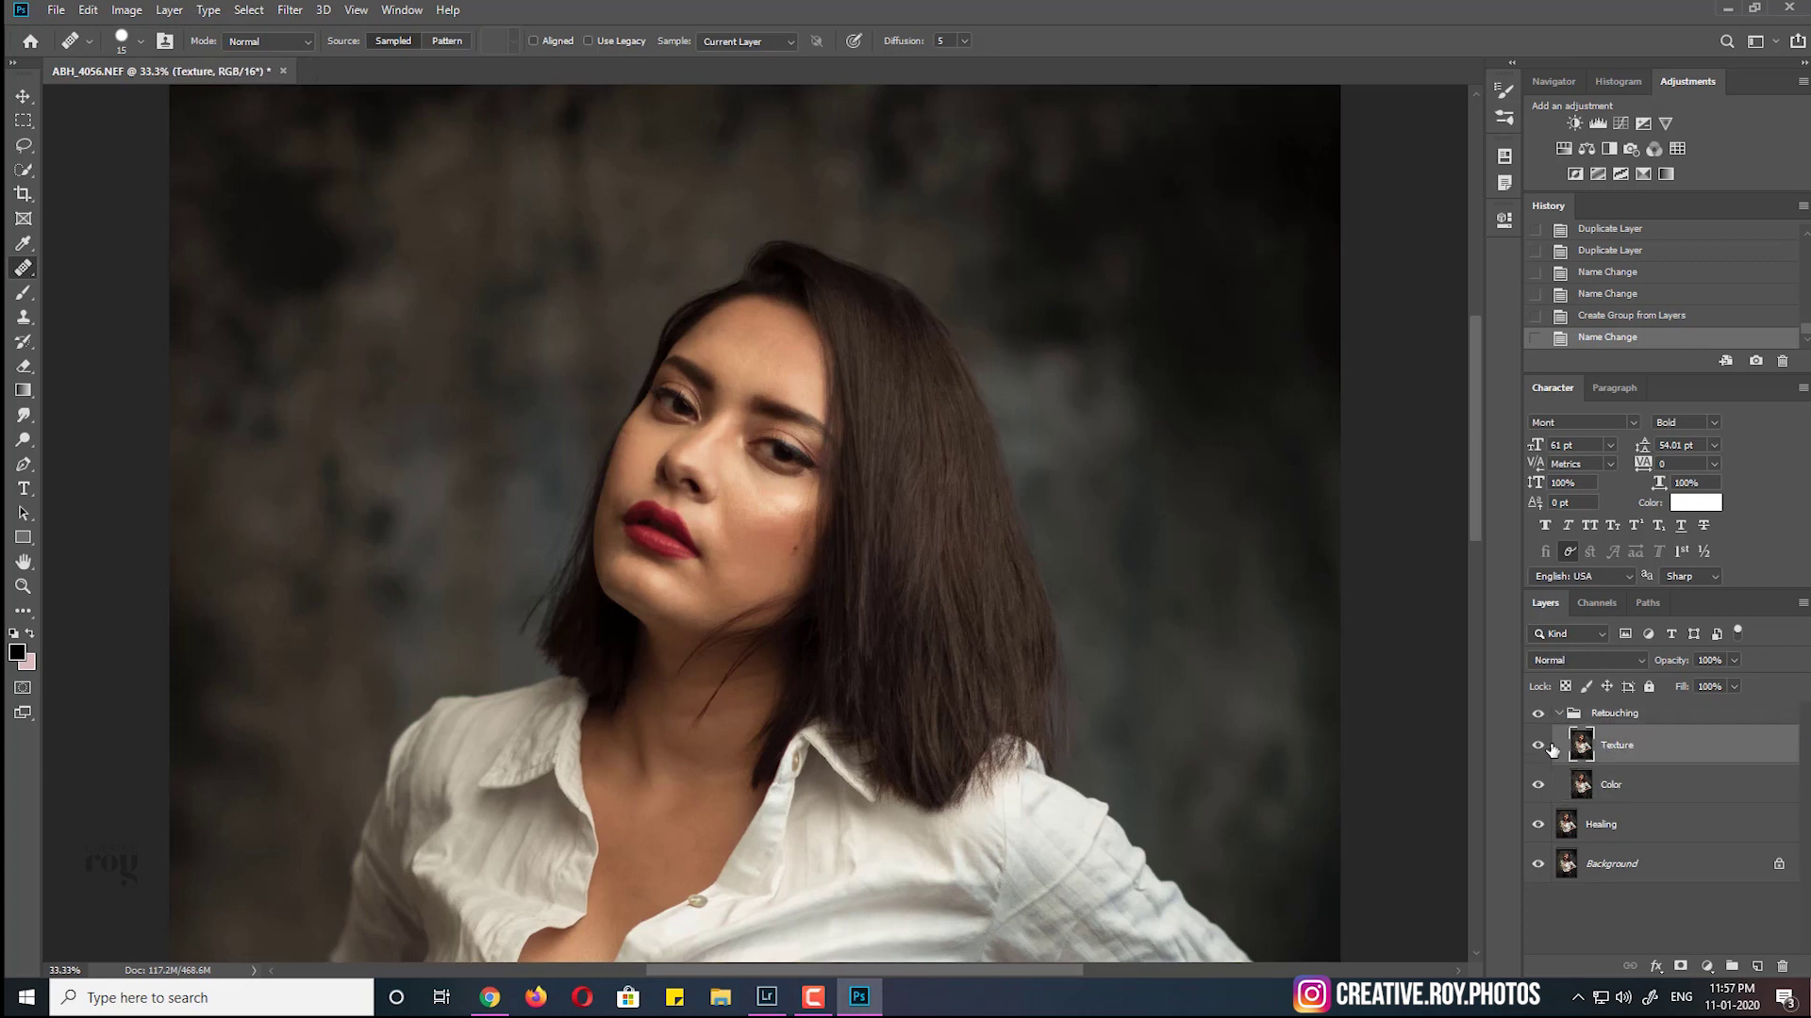
click(1538, 747)
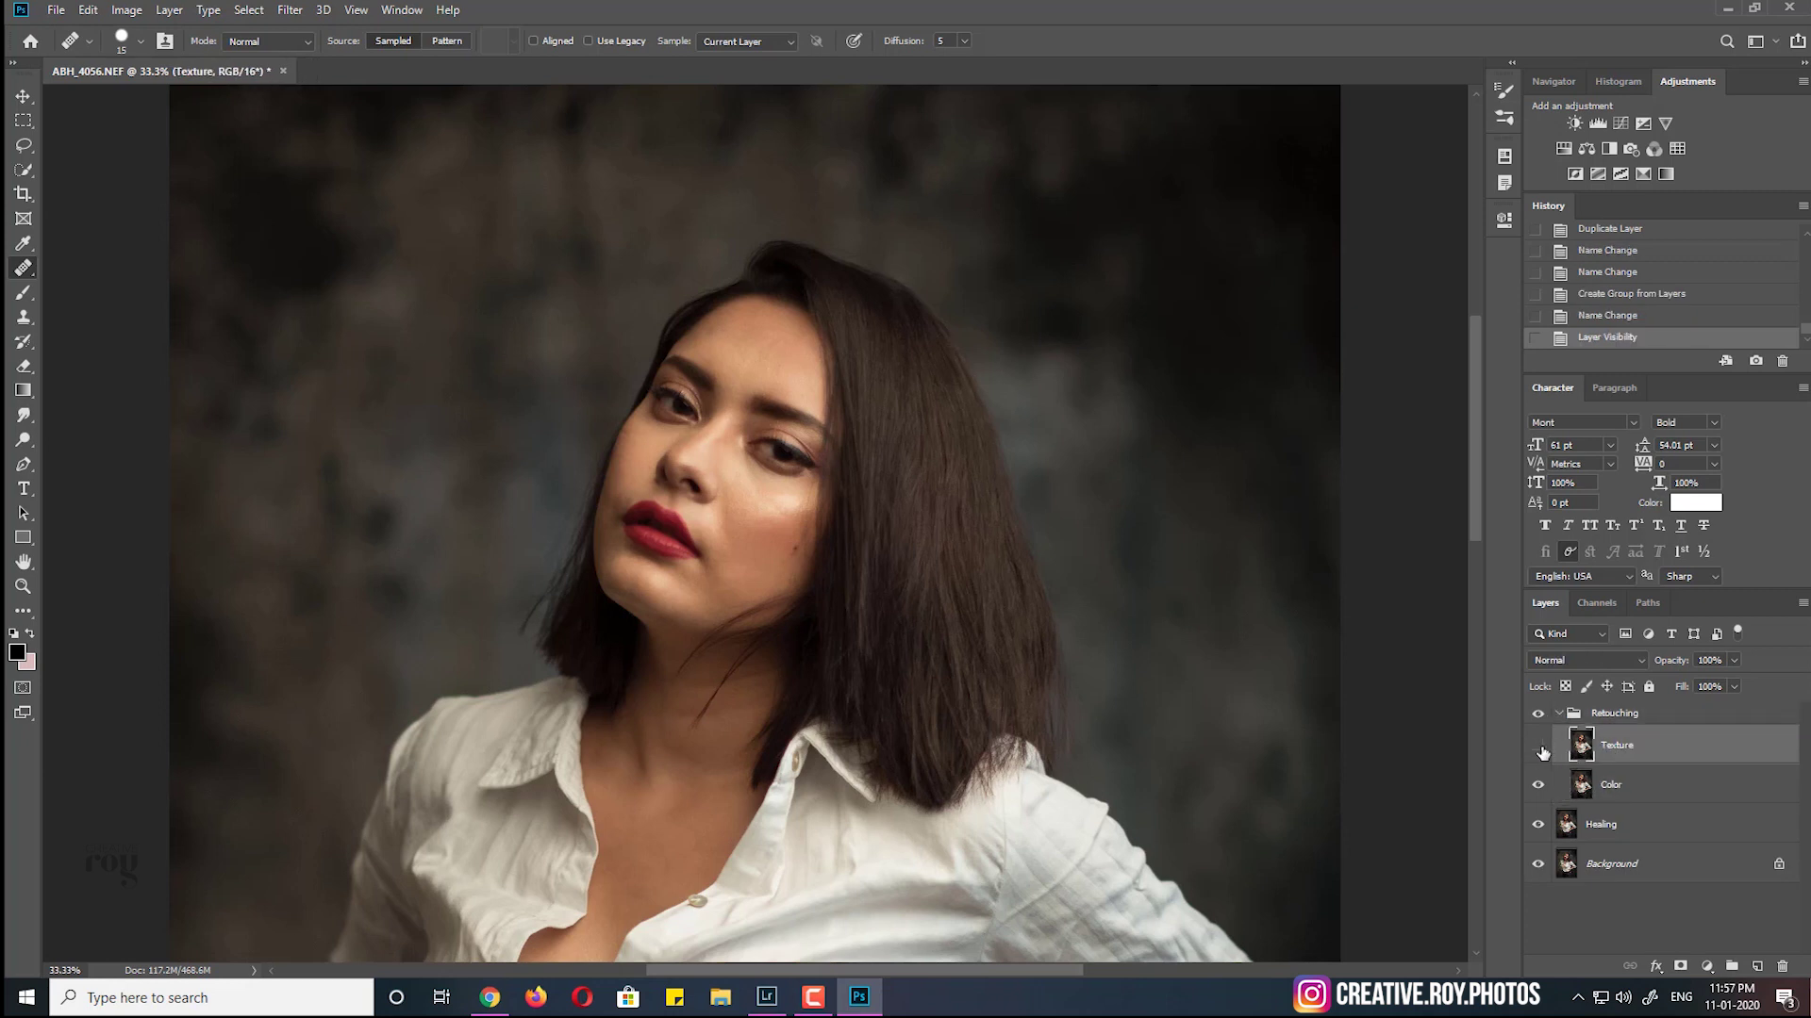
click(1611, 790)
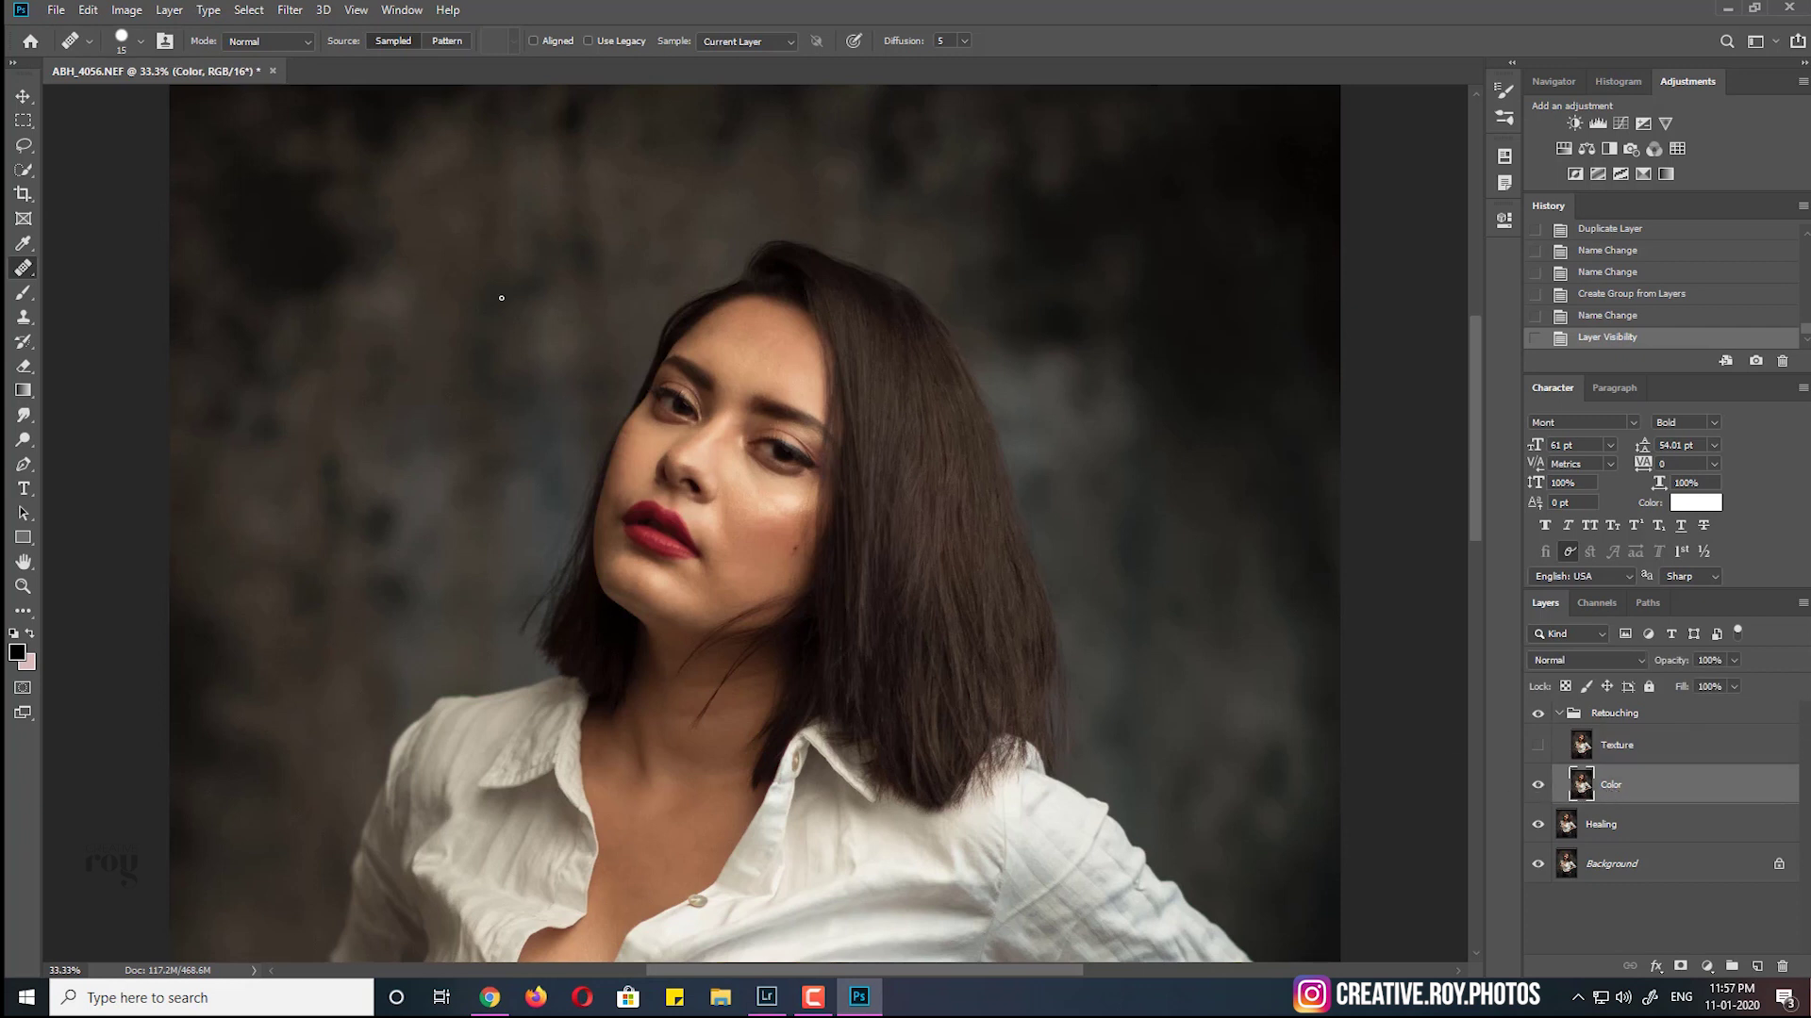
key(ctrl+plus)
key(ctrl+plus)
key(ctrl+plus)
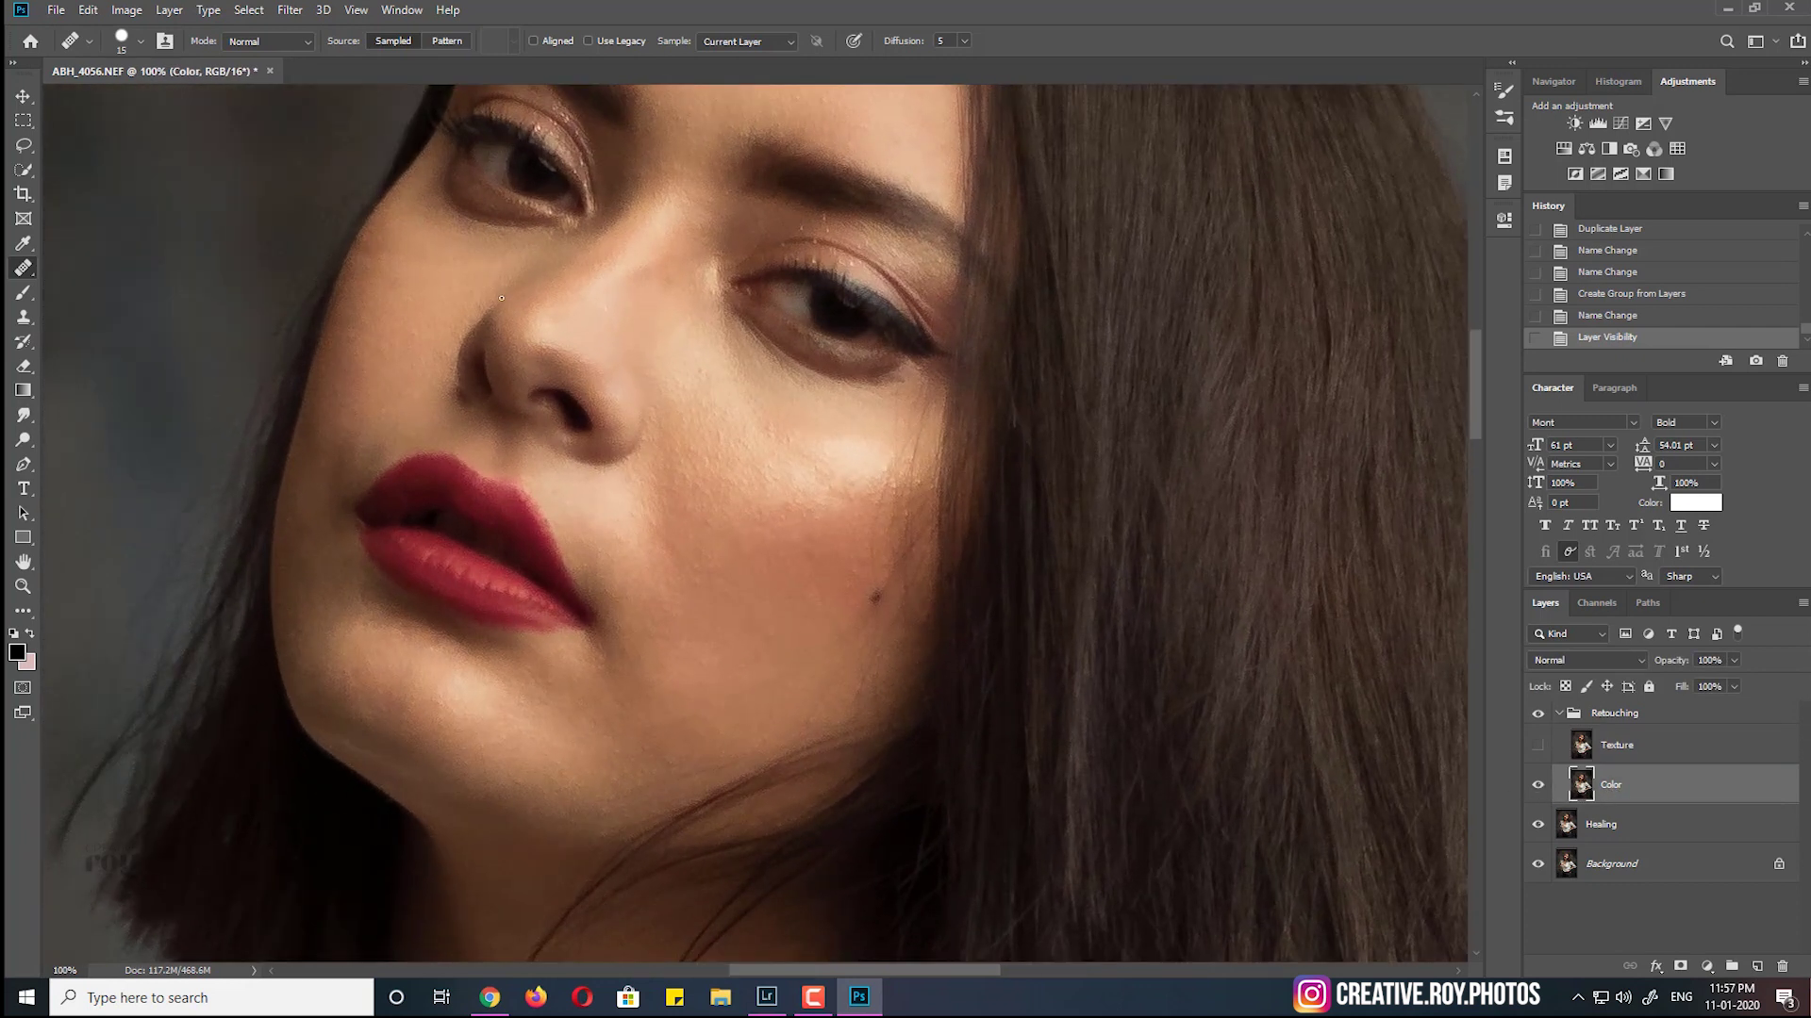
scroll(491, 300, up, 2)
scroll(476, 306, up, 2)
Apply a Gaussian Blur to the Color layer
click(294, 12)
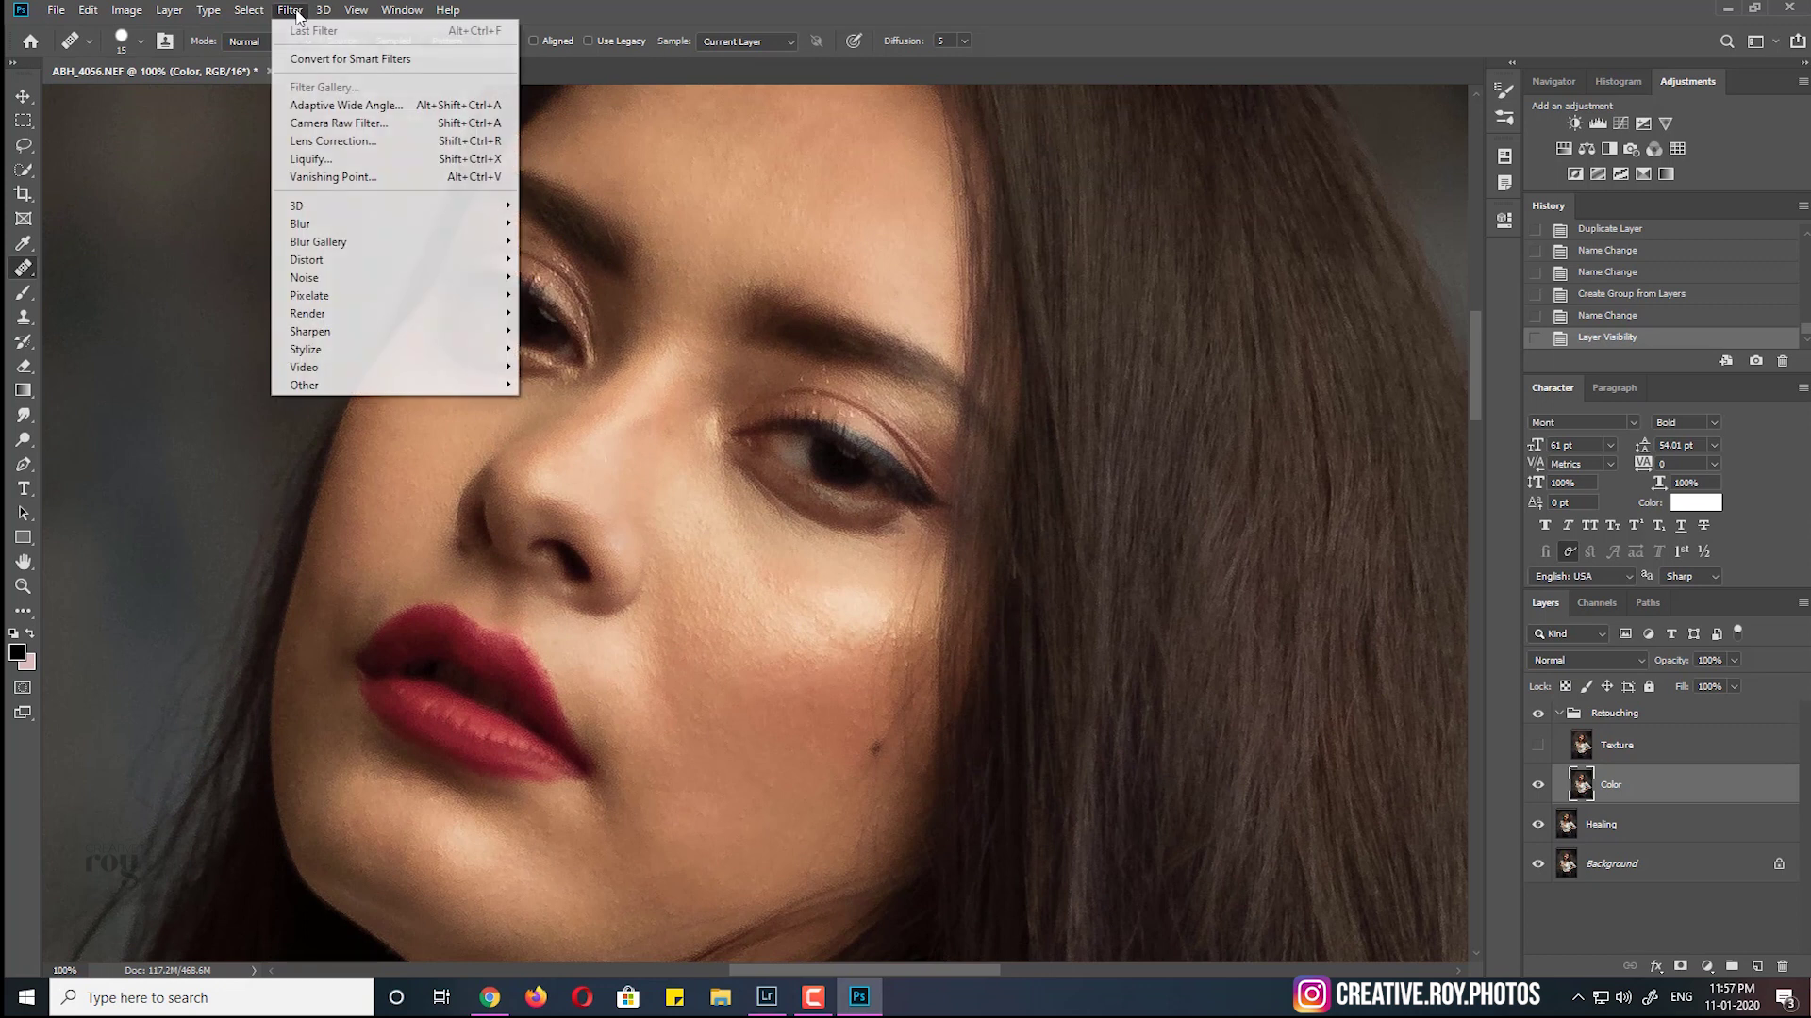
mouse_move(300, 224)
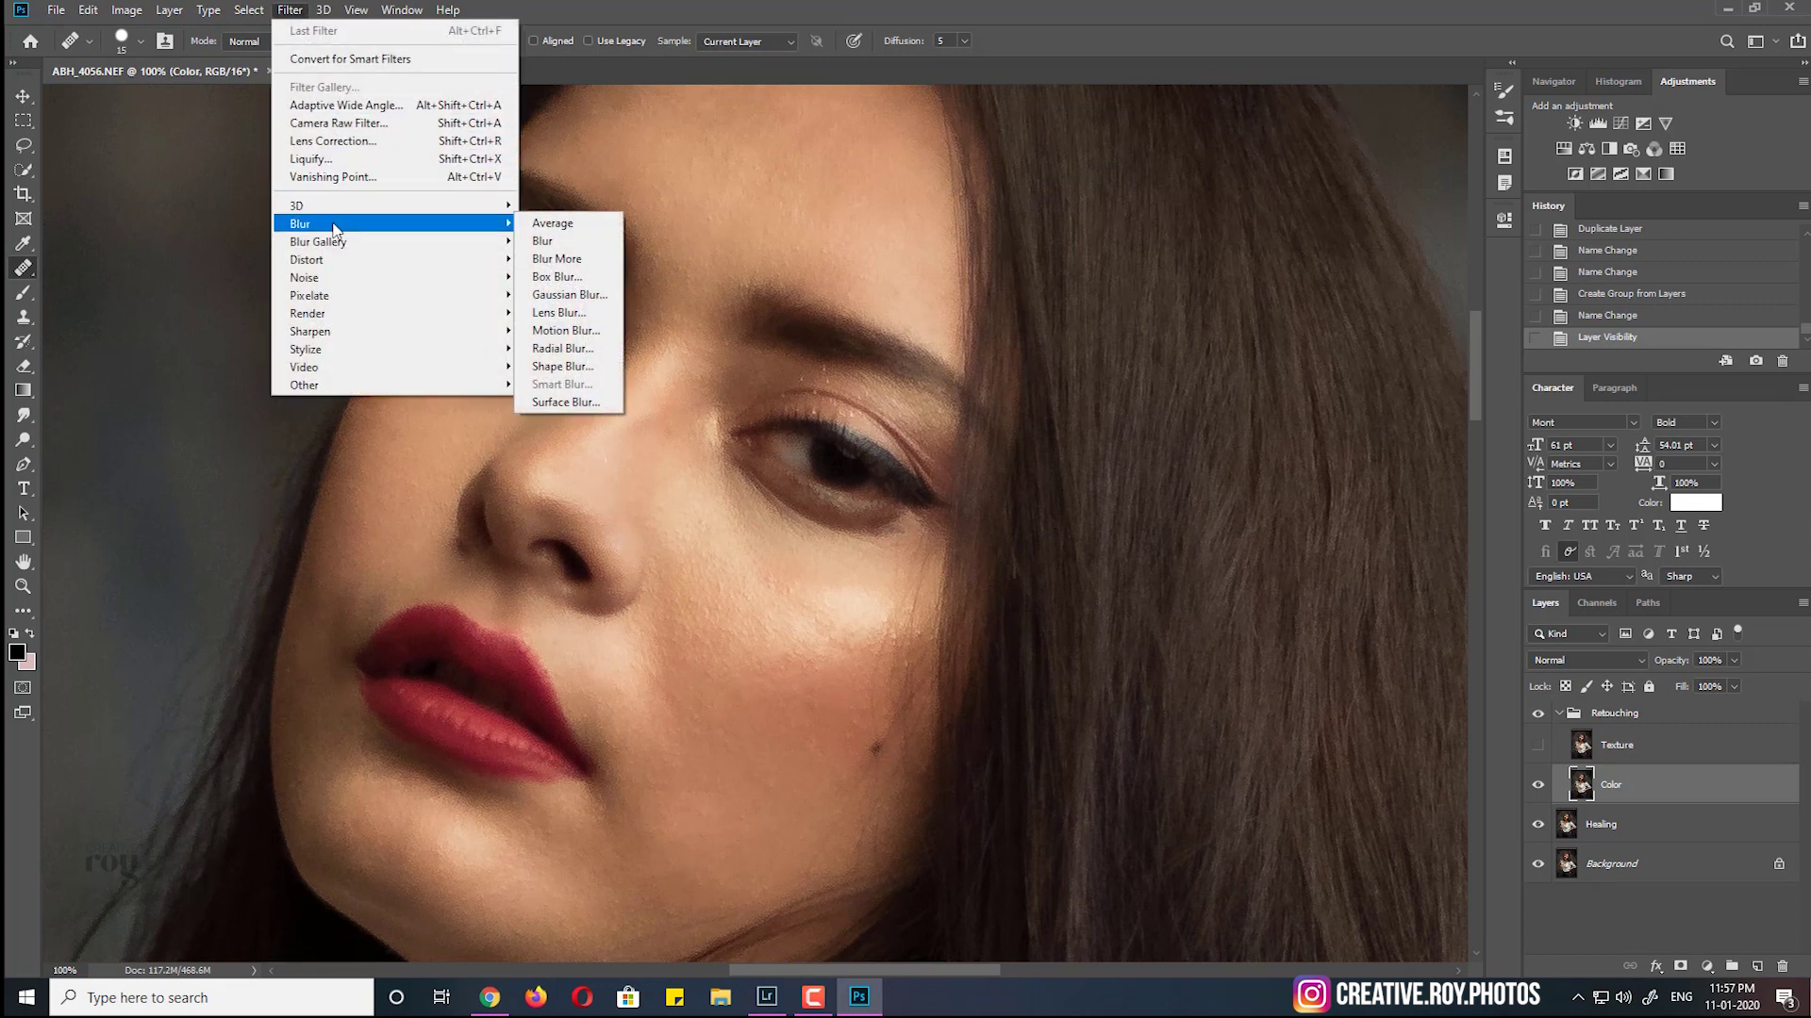
click(555, 294)
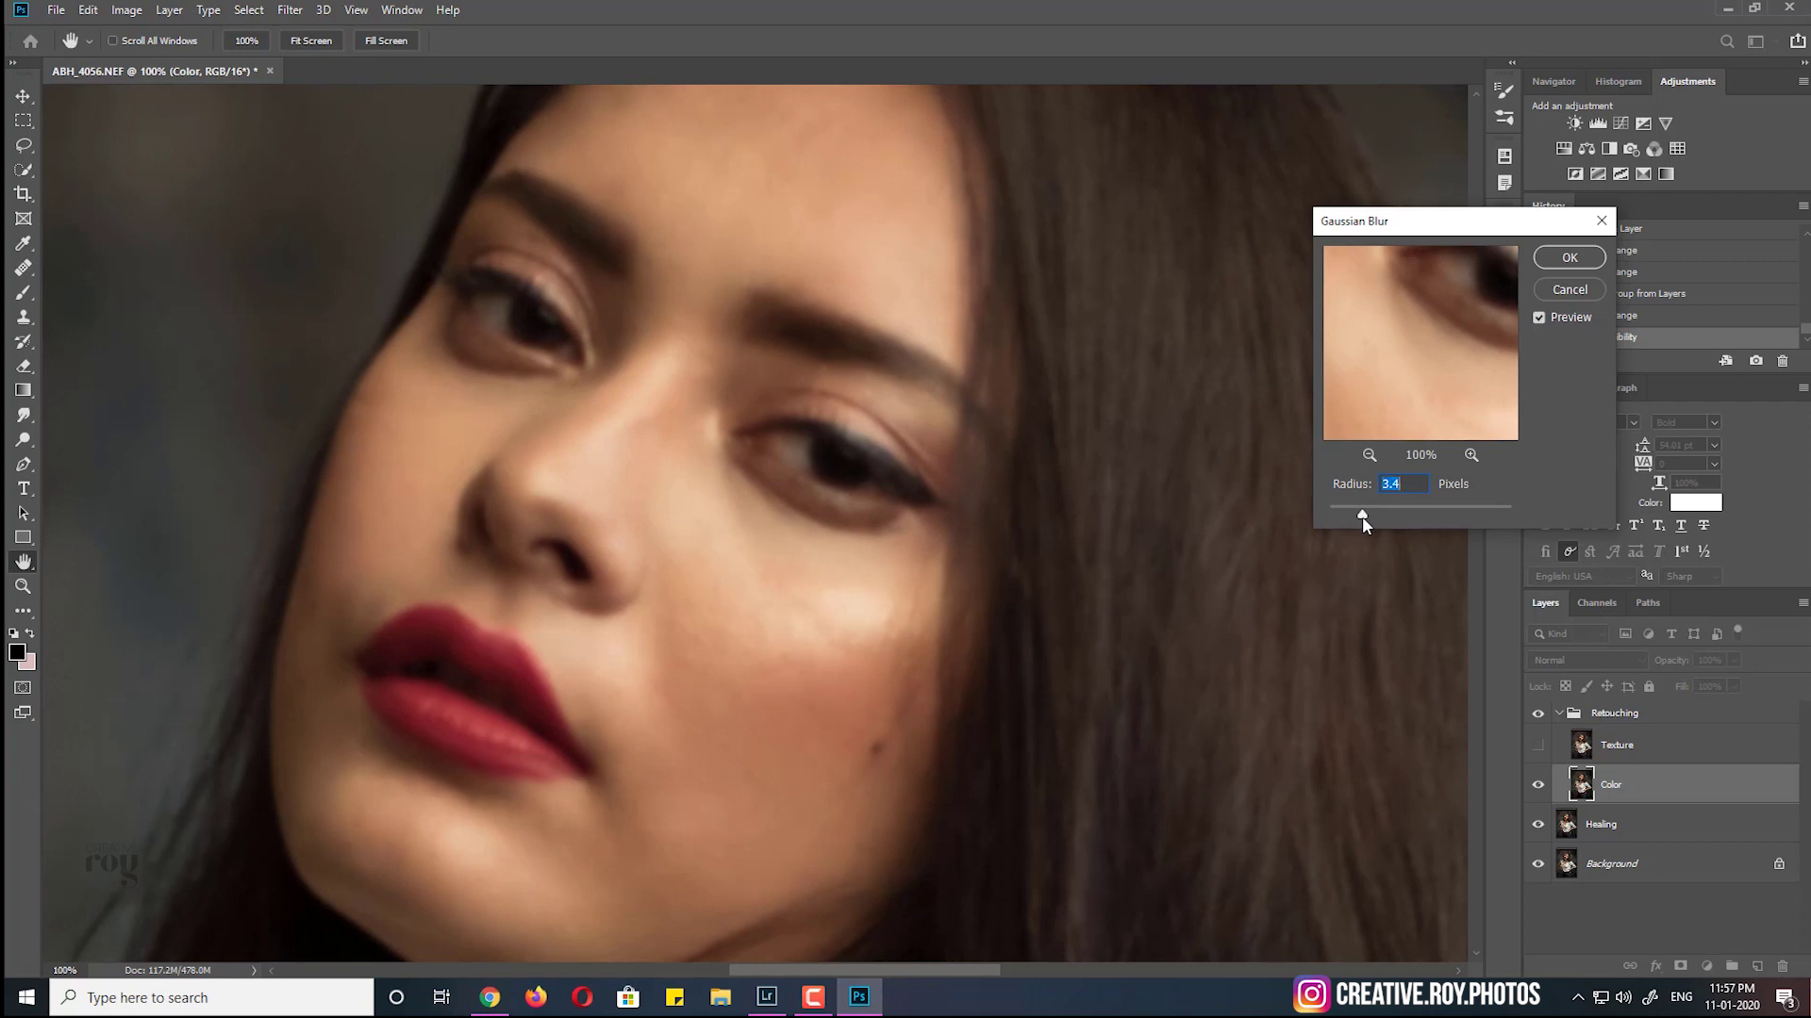
click(1575, 263)
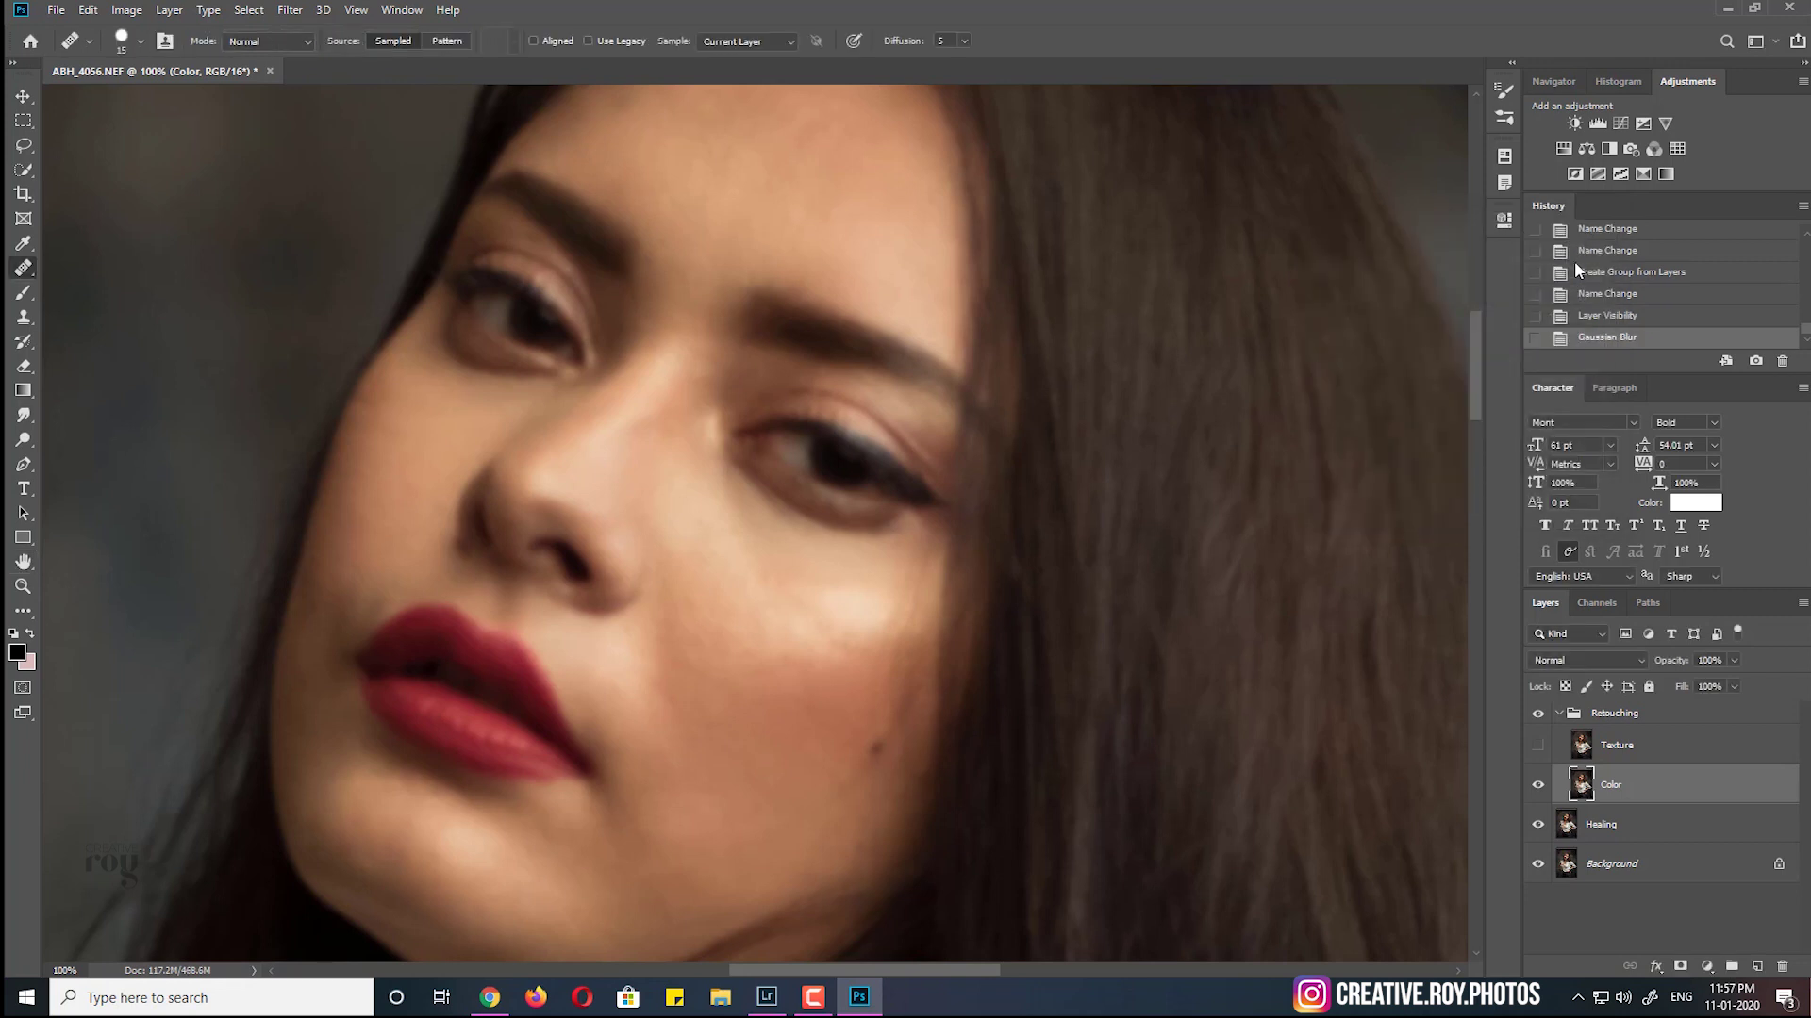
Select the Texture layer and toggle its visibility to compare the skin detail
click(1626, 754)
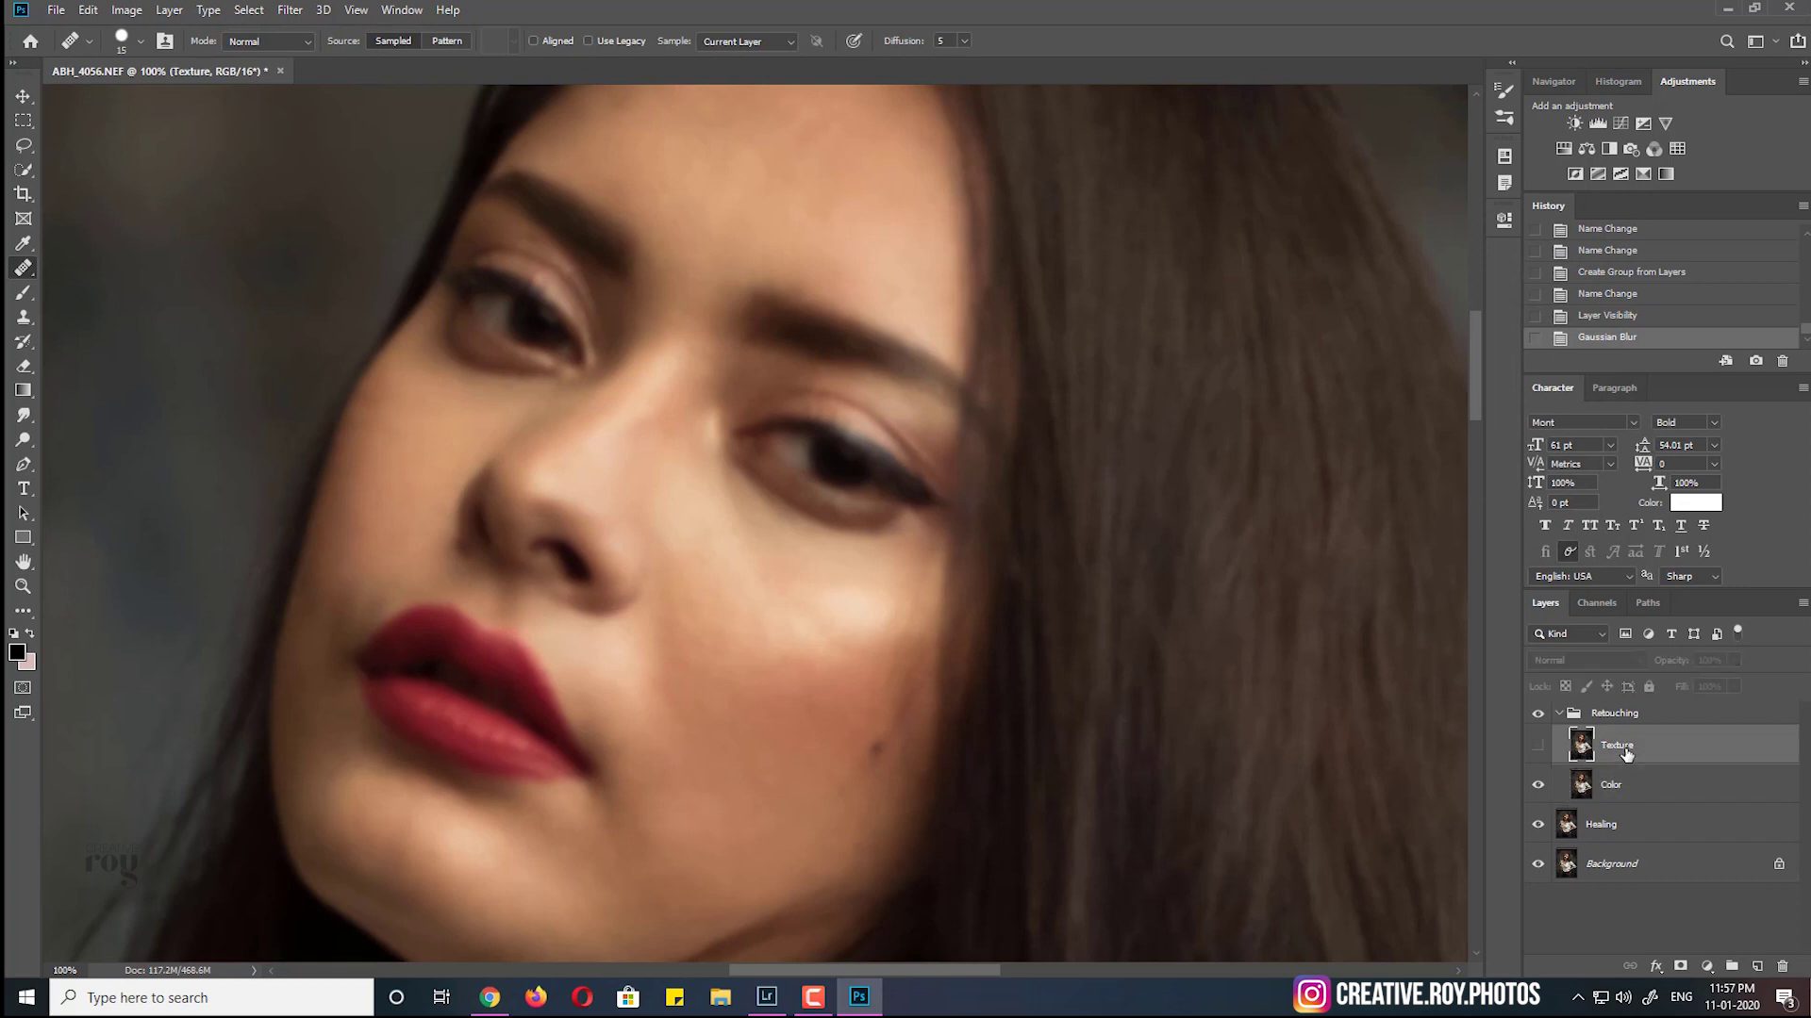
click(1538, 745)
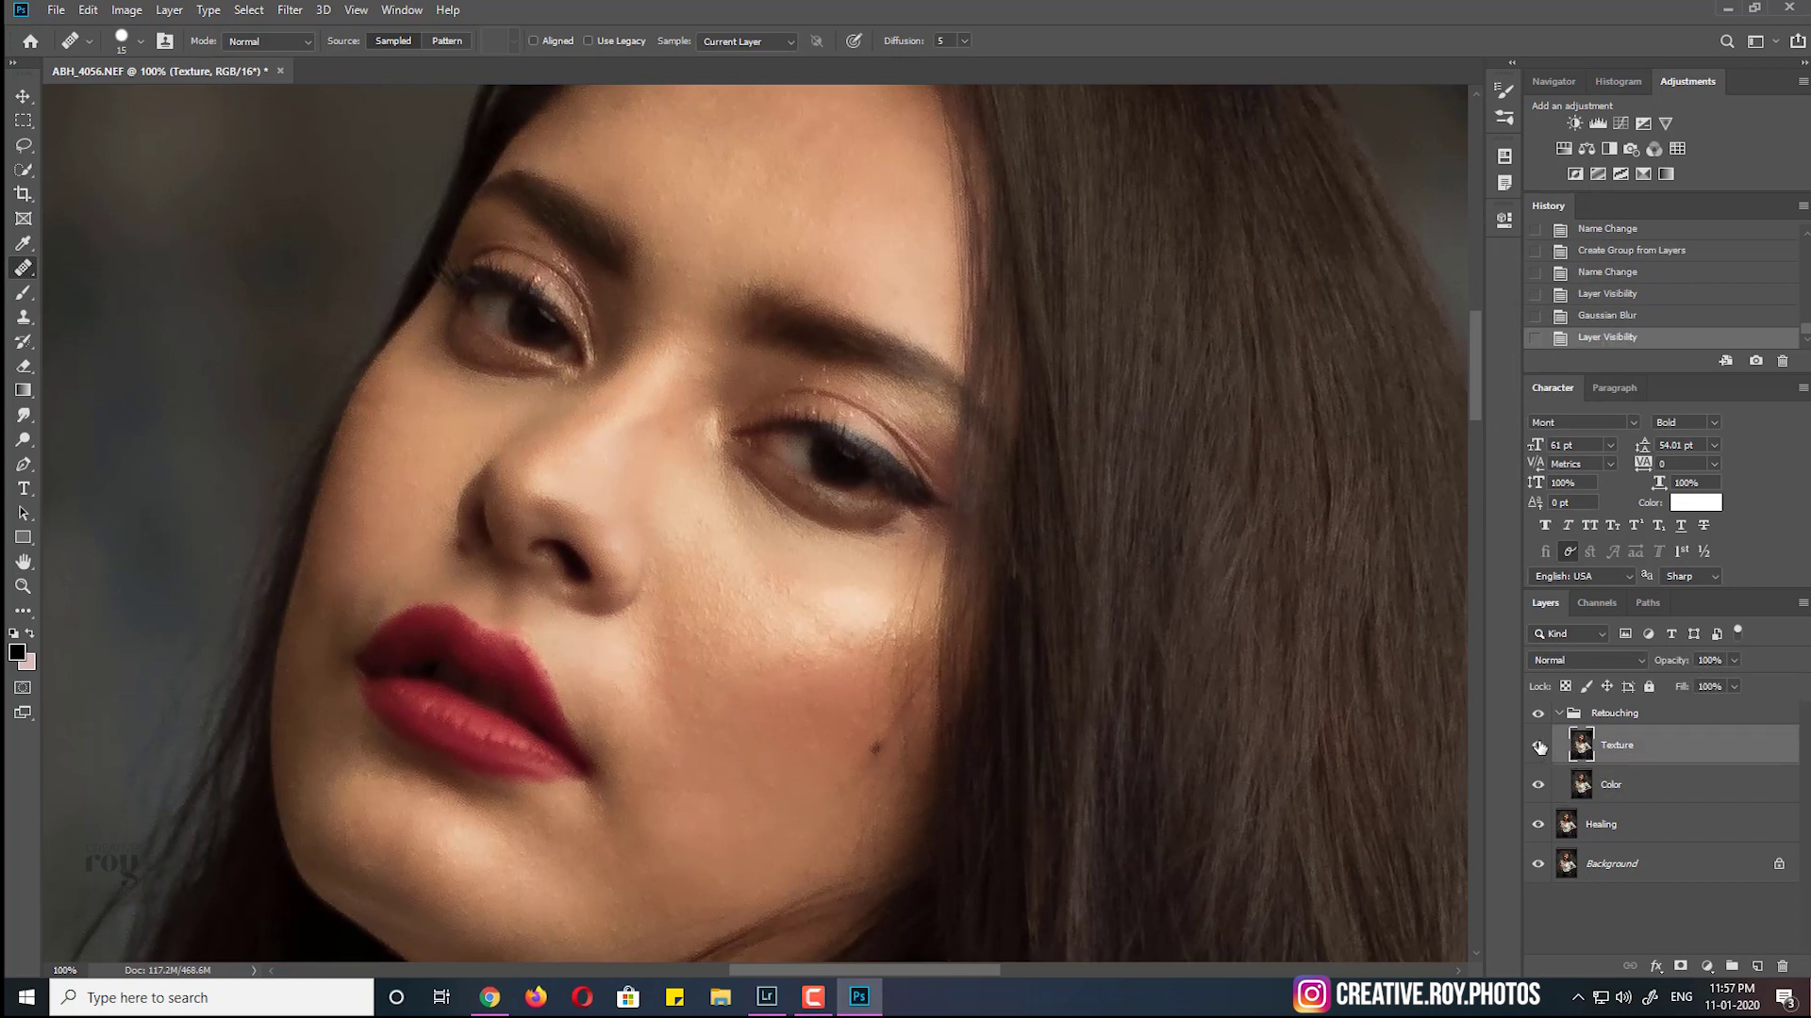
click(1538, 746)
Apply Image to the Texture layer from the Color layer using Subtract, Scale 2, Offset 128
click(129, 12)
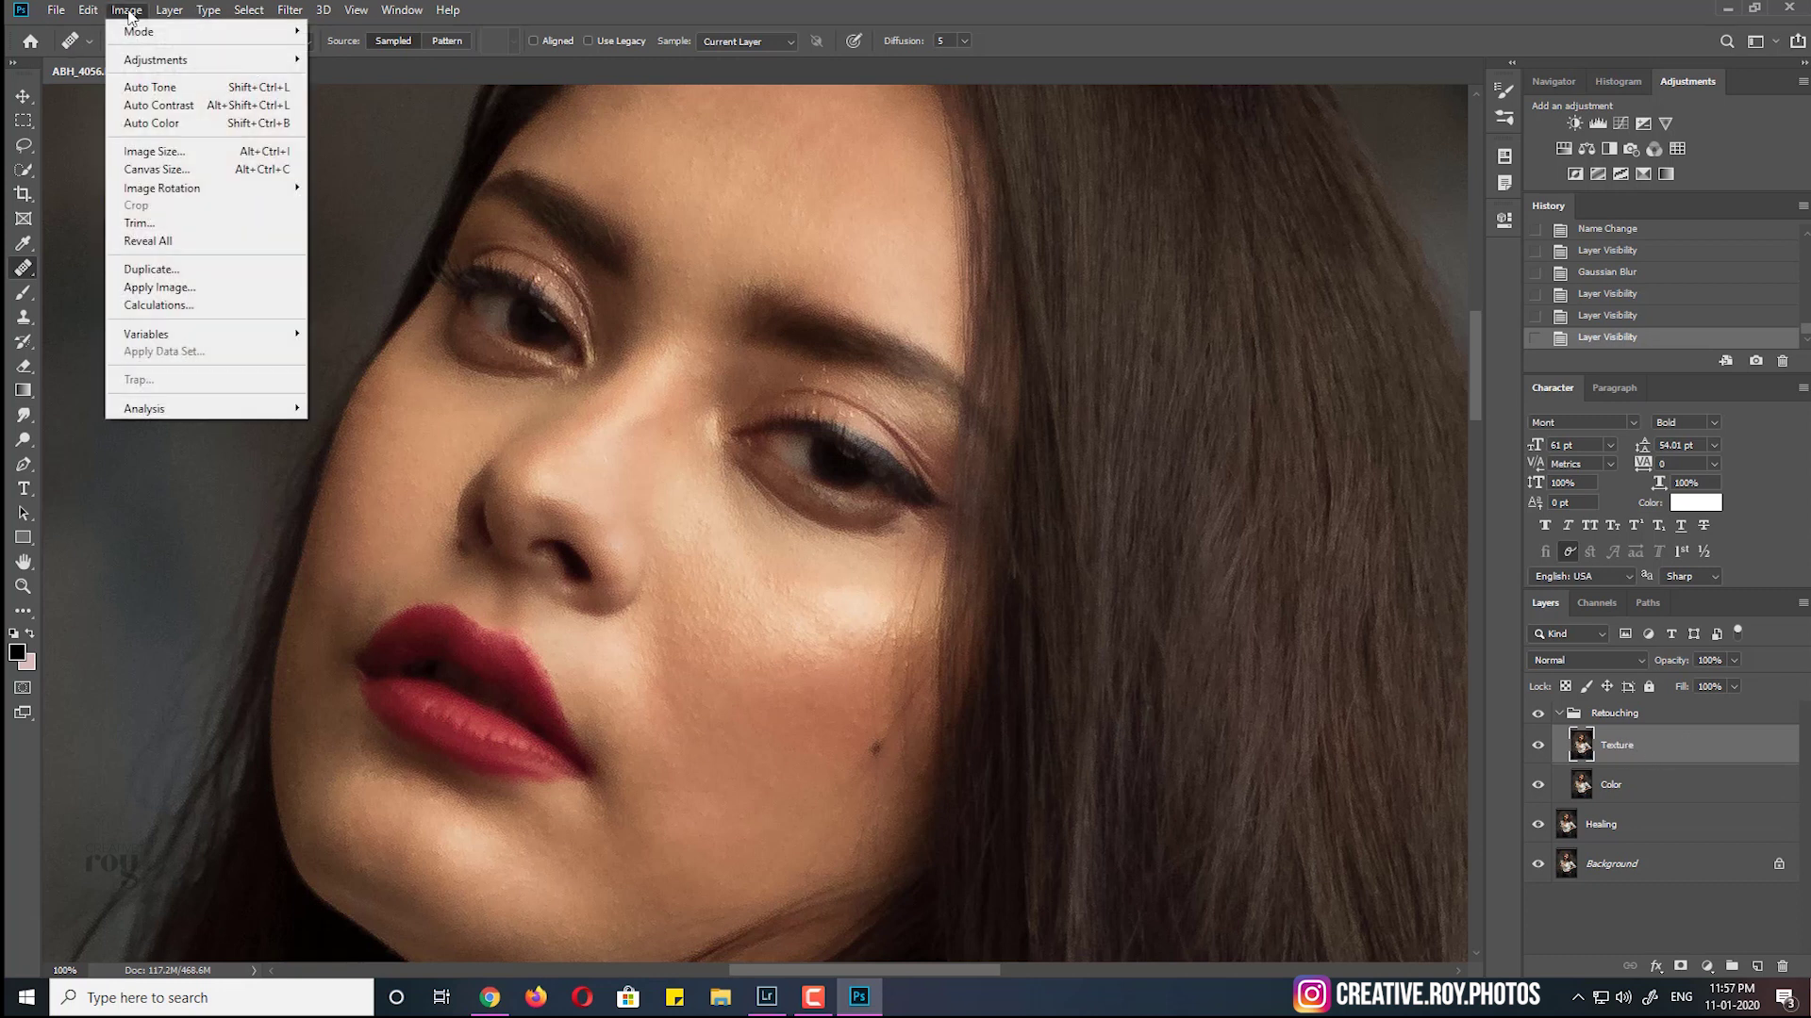
click(174, 288)
drag(1002, 242, 1160, 238)
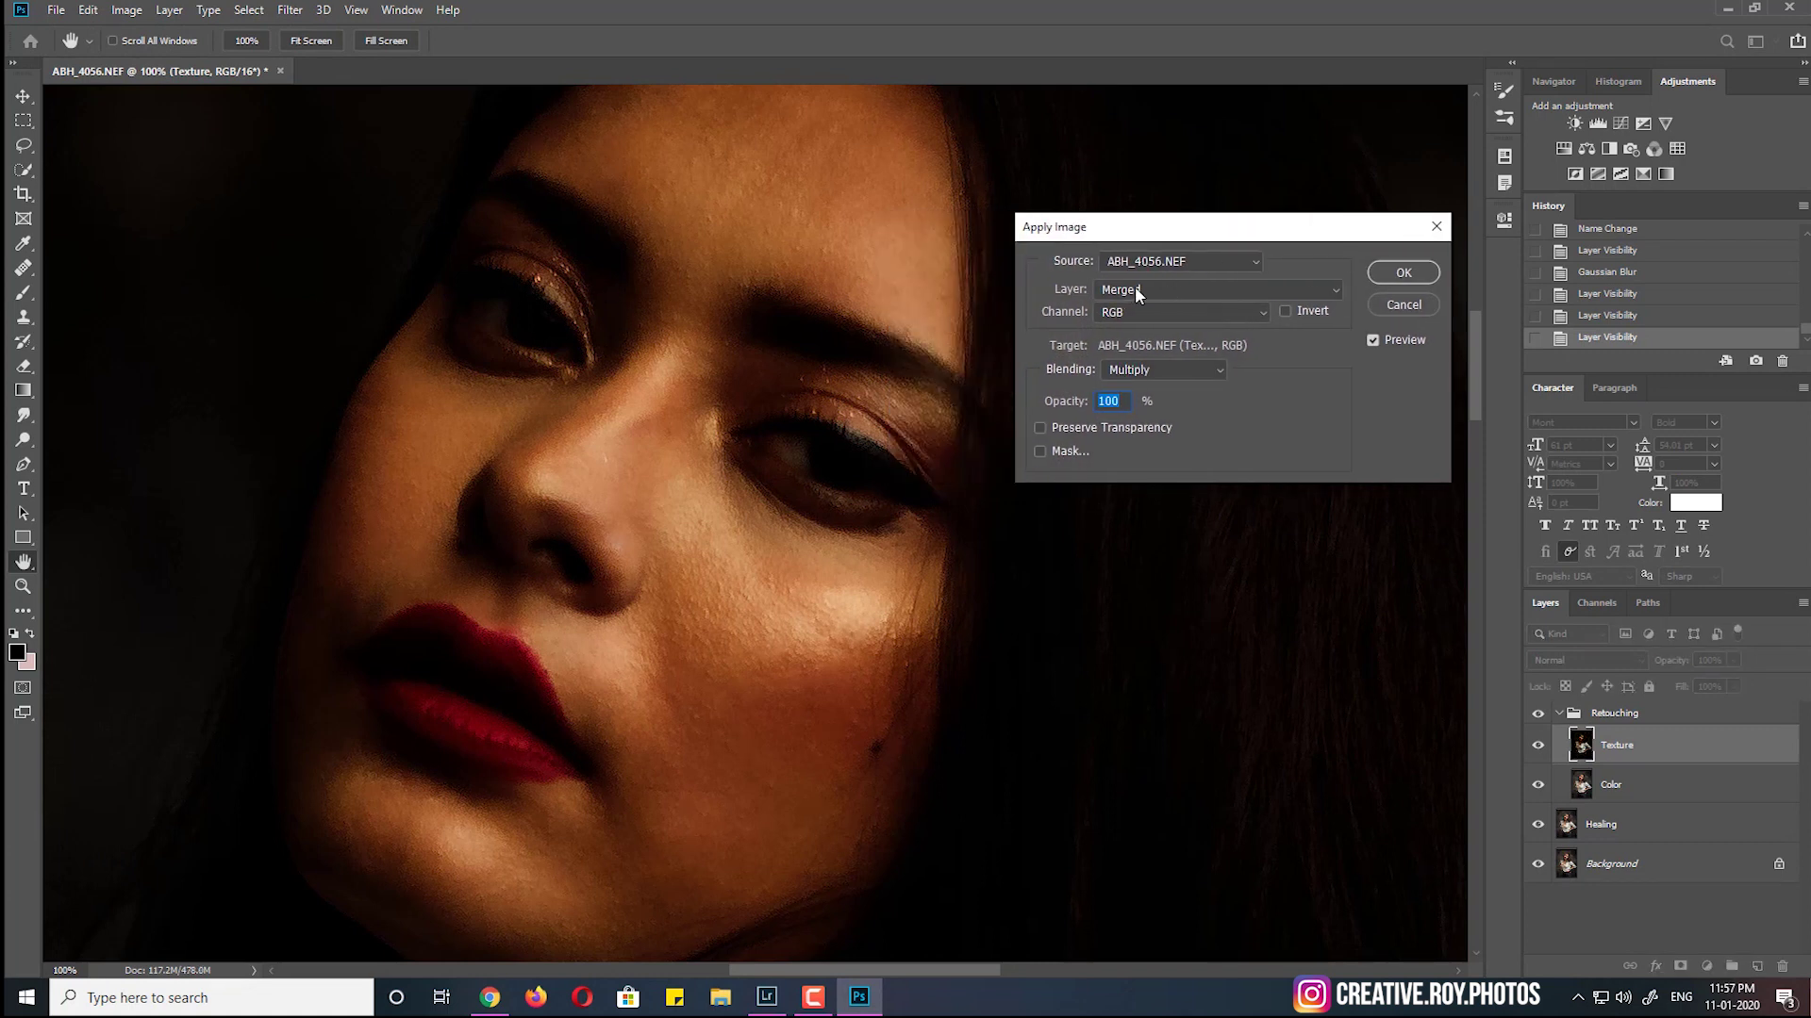
click(1137, 292)
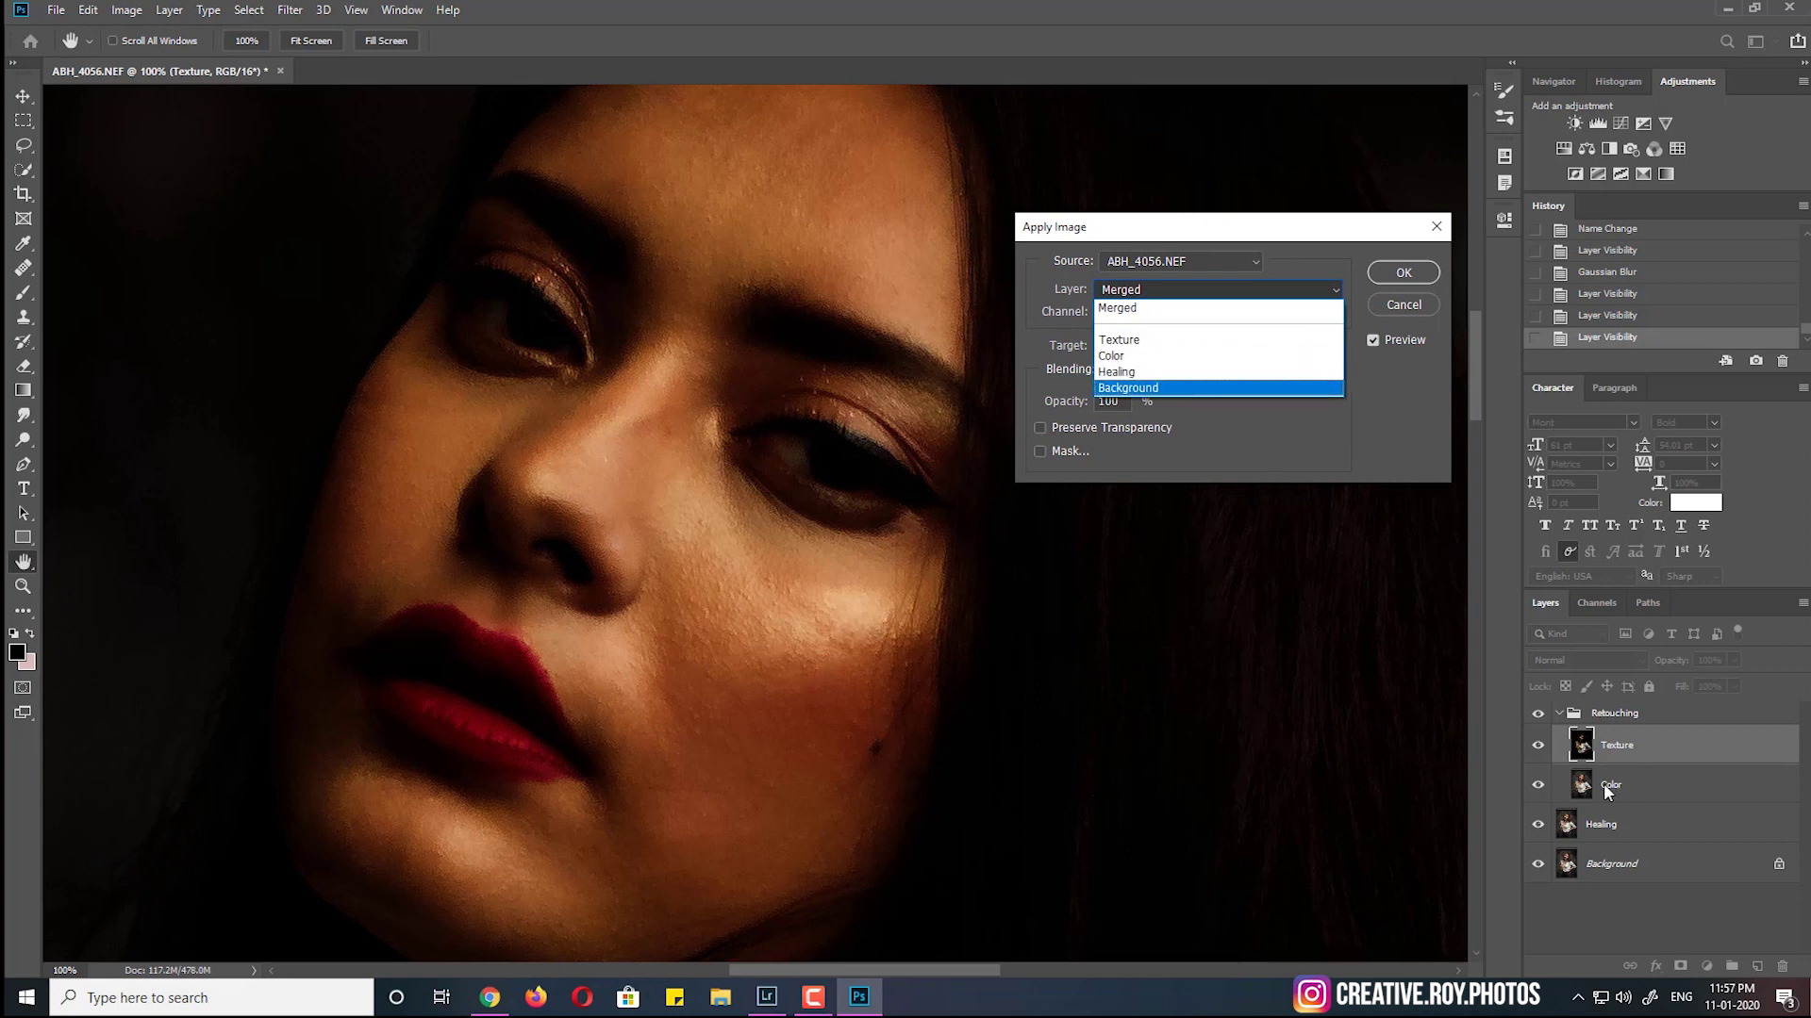
click(1125, 358)
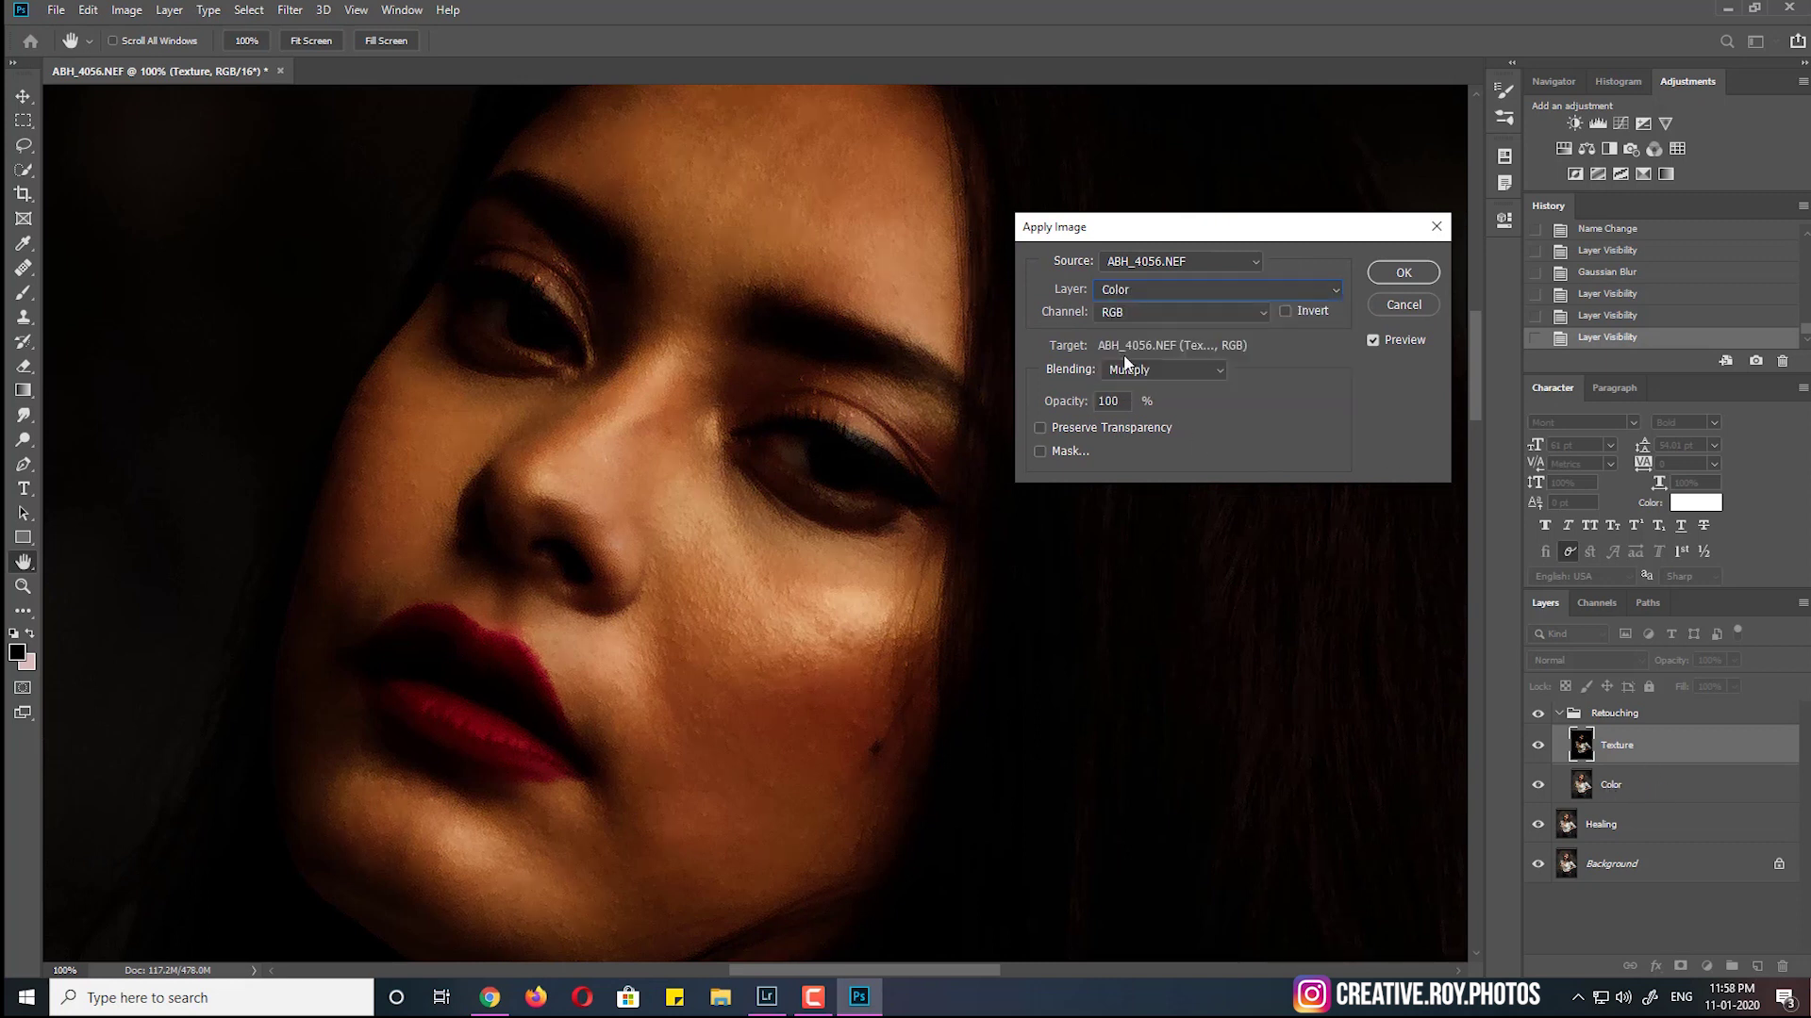
click(1172, 377)
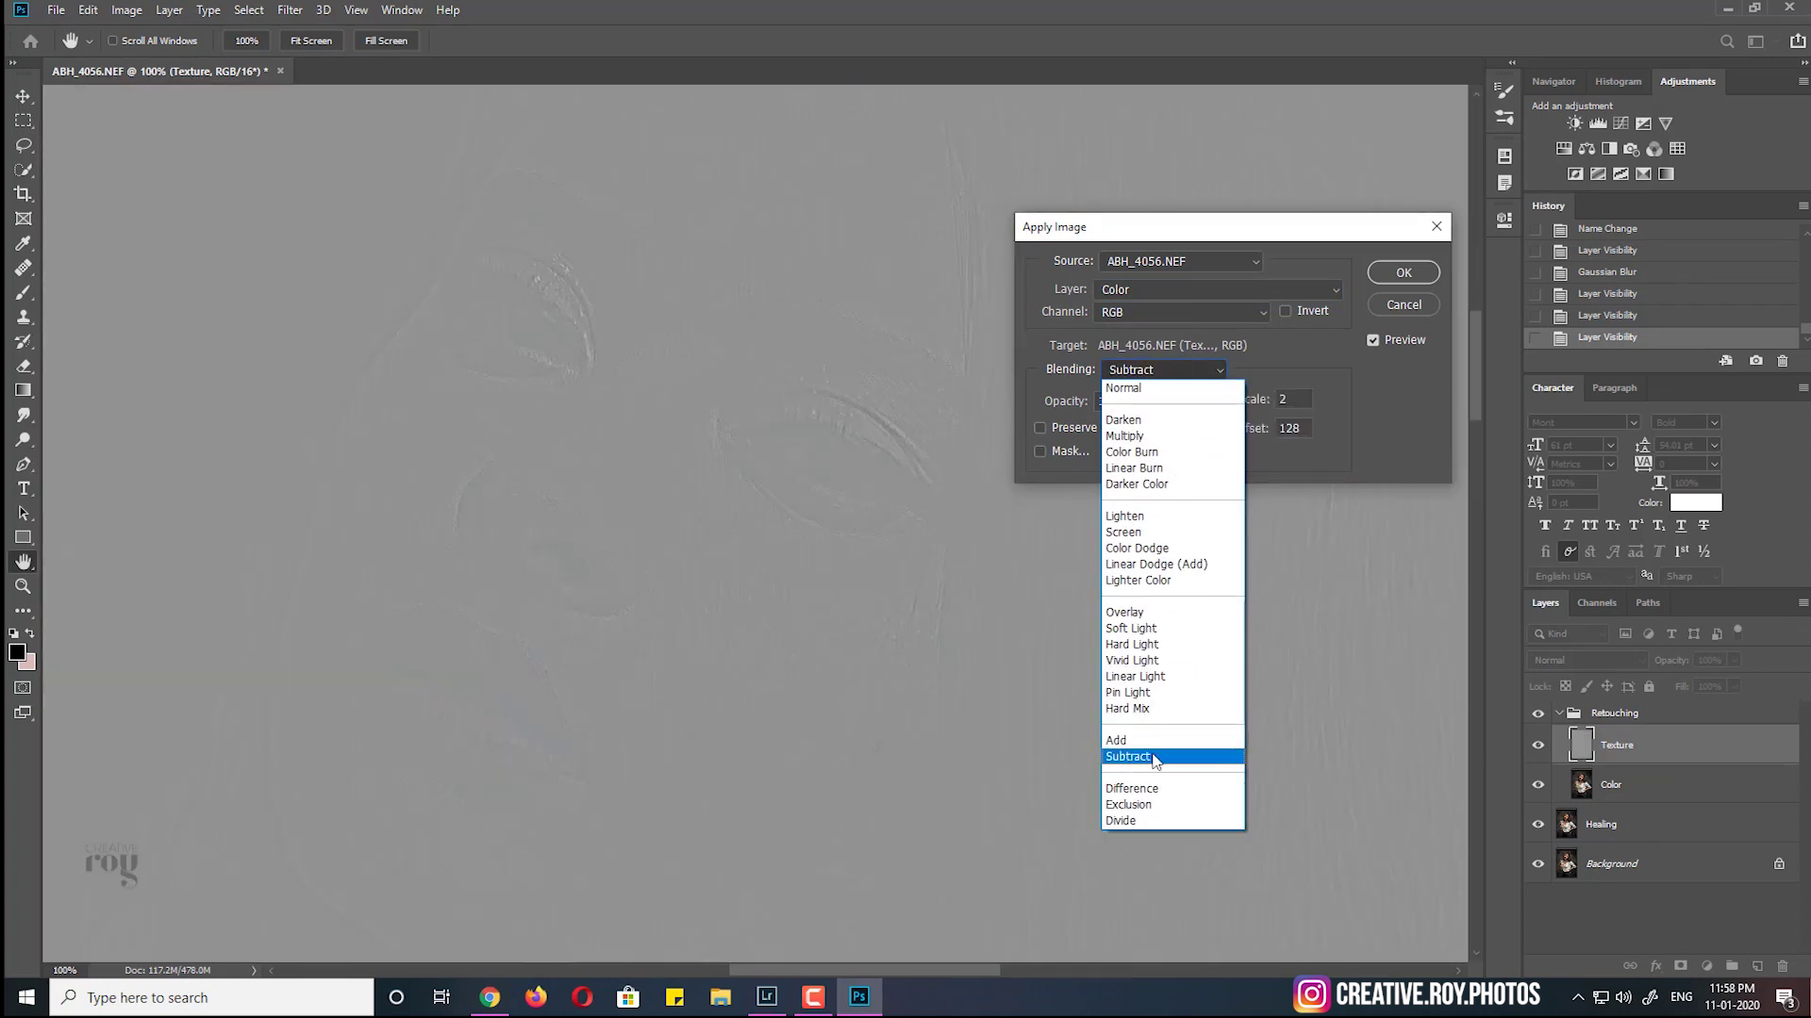
click(1141, 761)
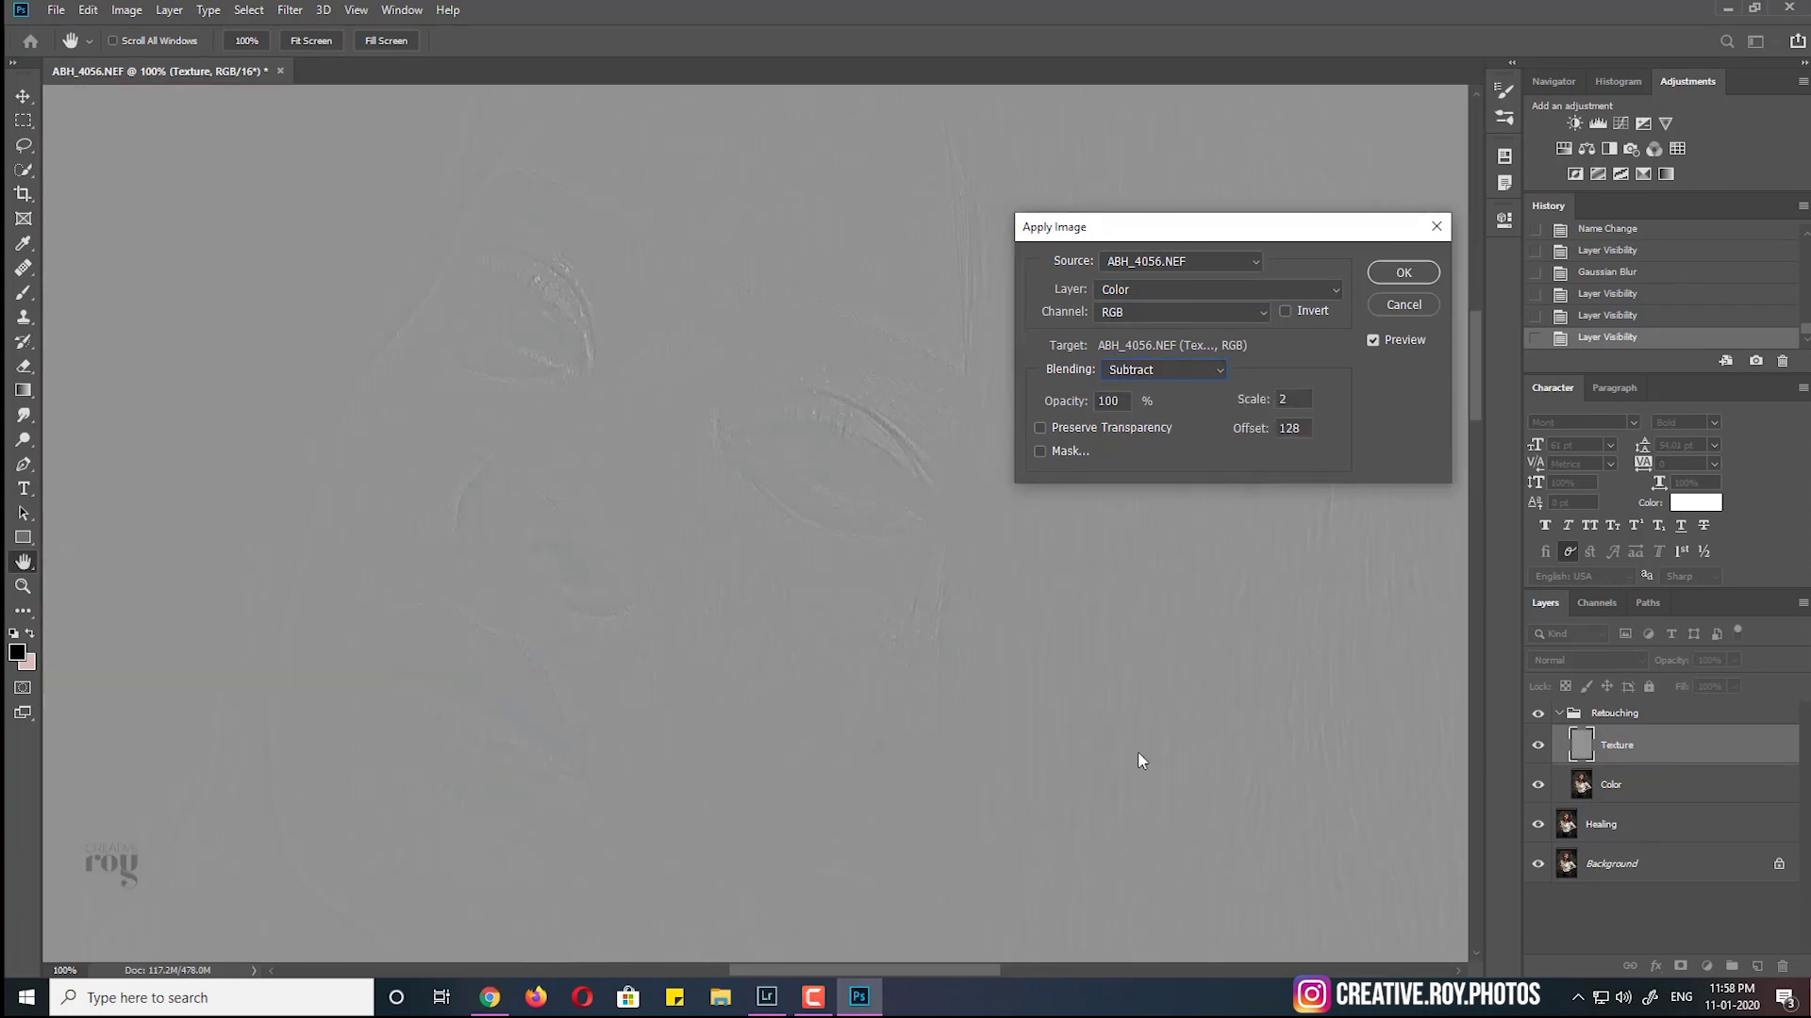
text(2)
text(128)
click(1404, 274)
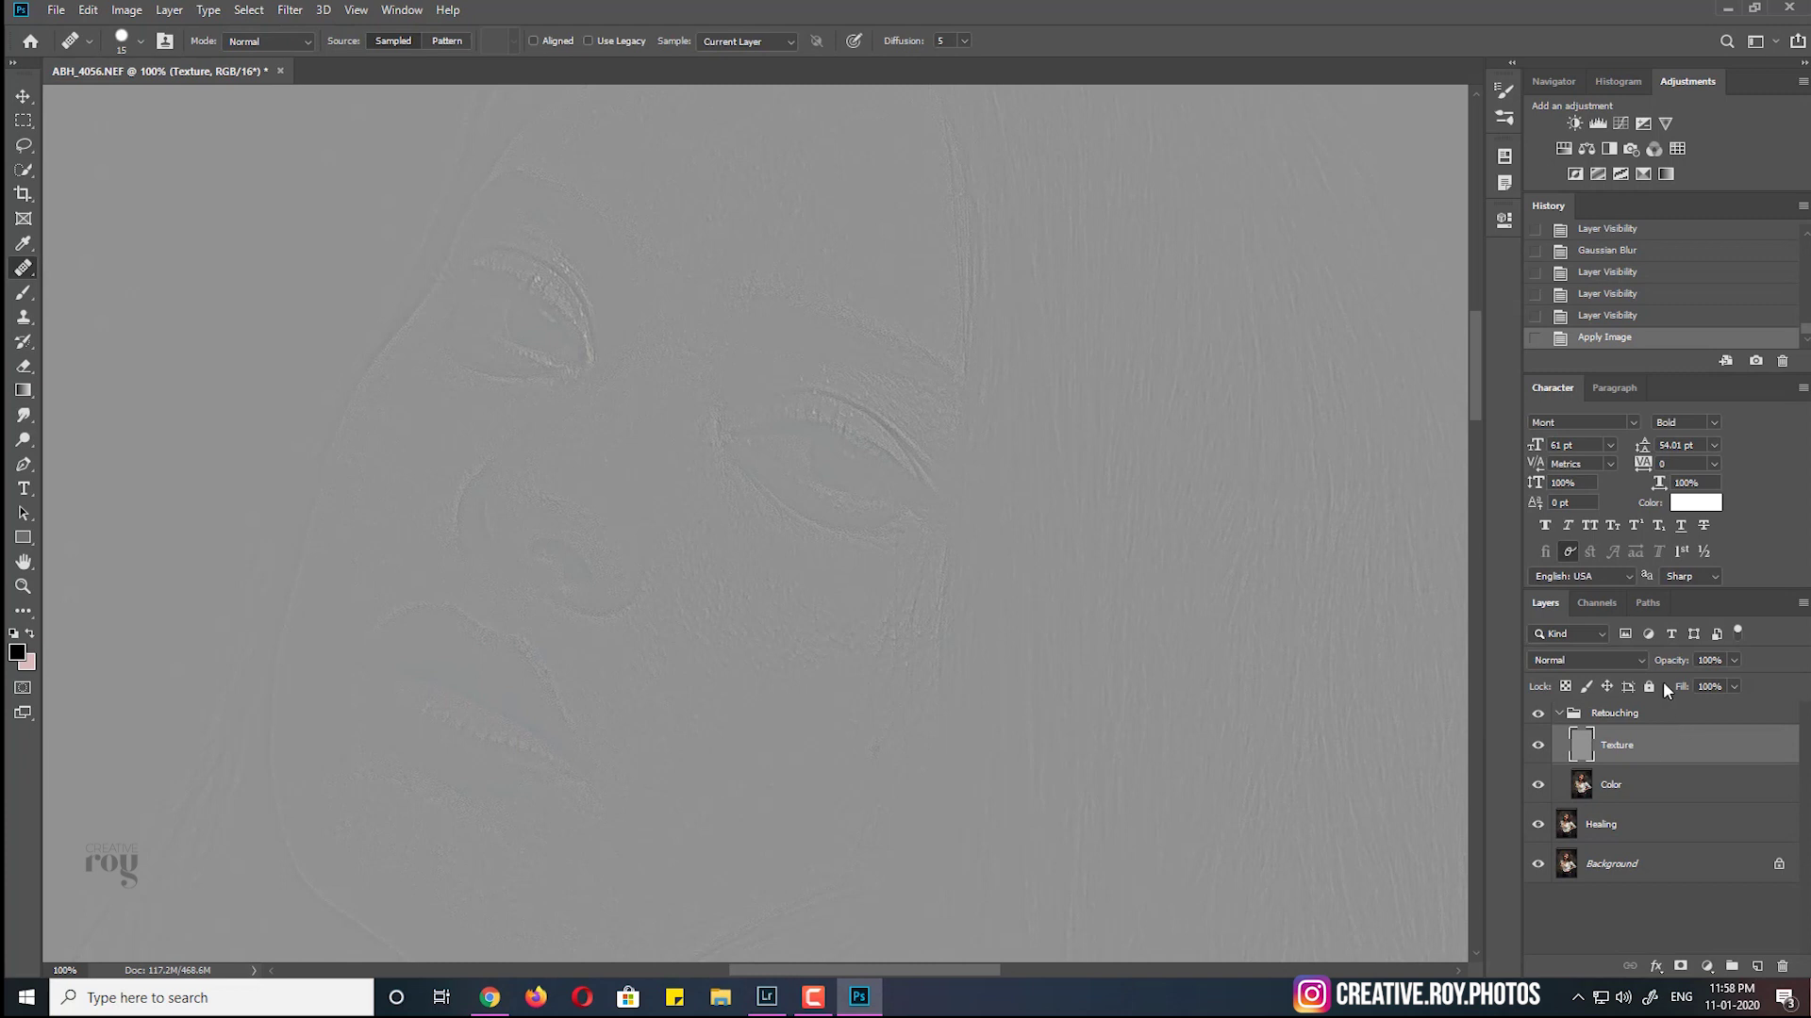
Set the Texture layer's blend mode to Linear Light
click(1621, 659)
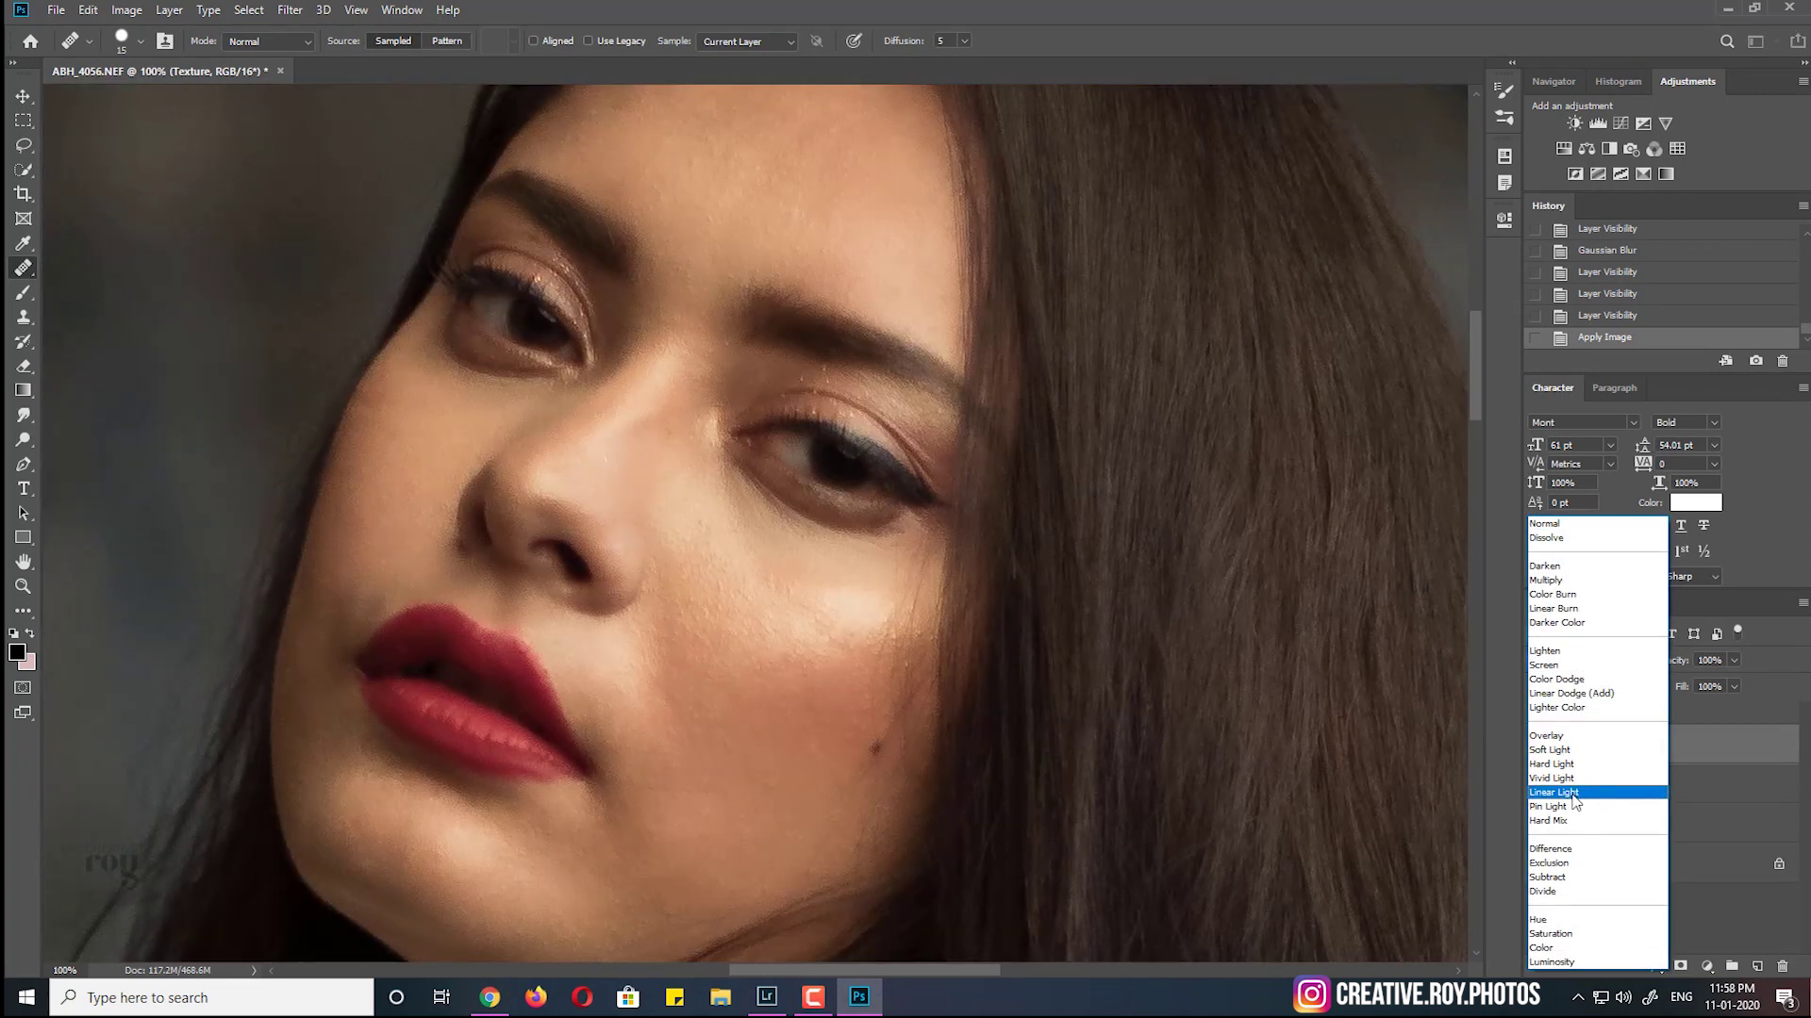
click(1492, 659)
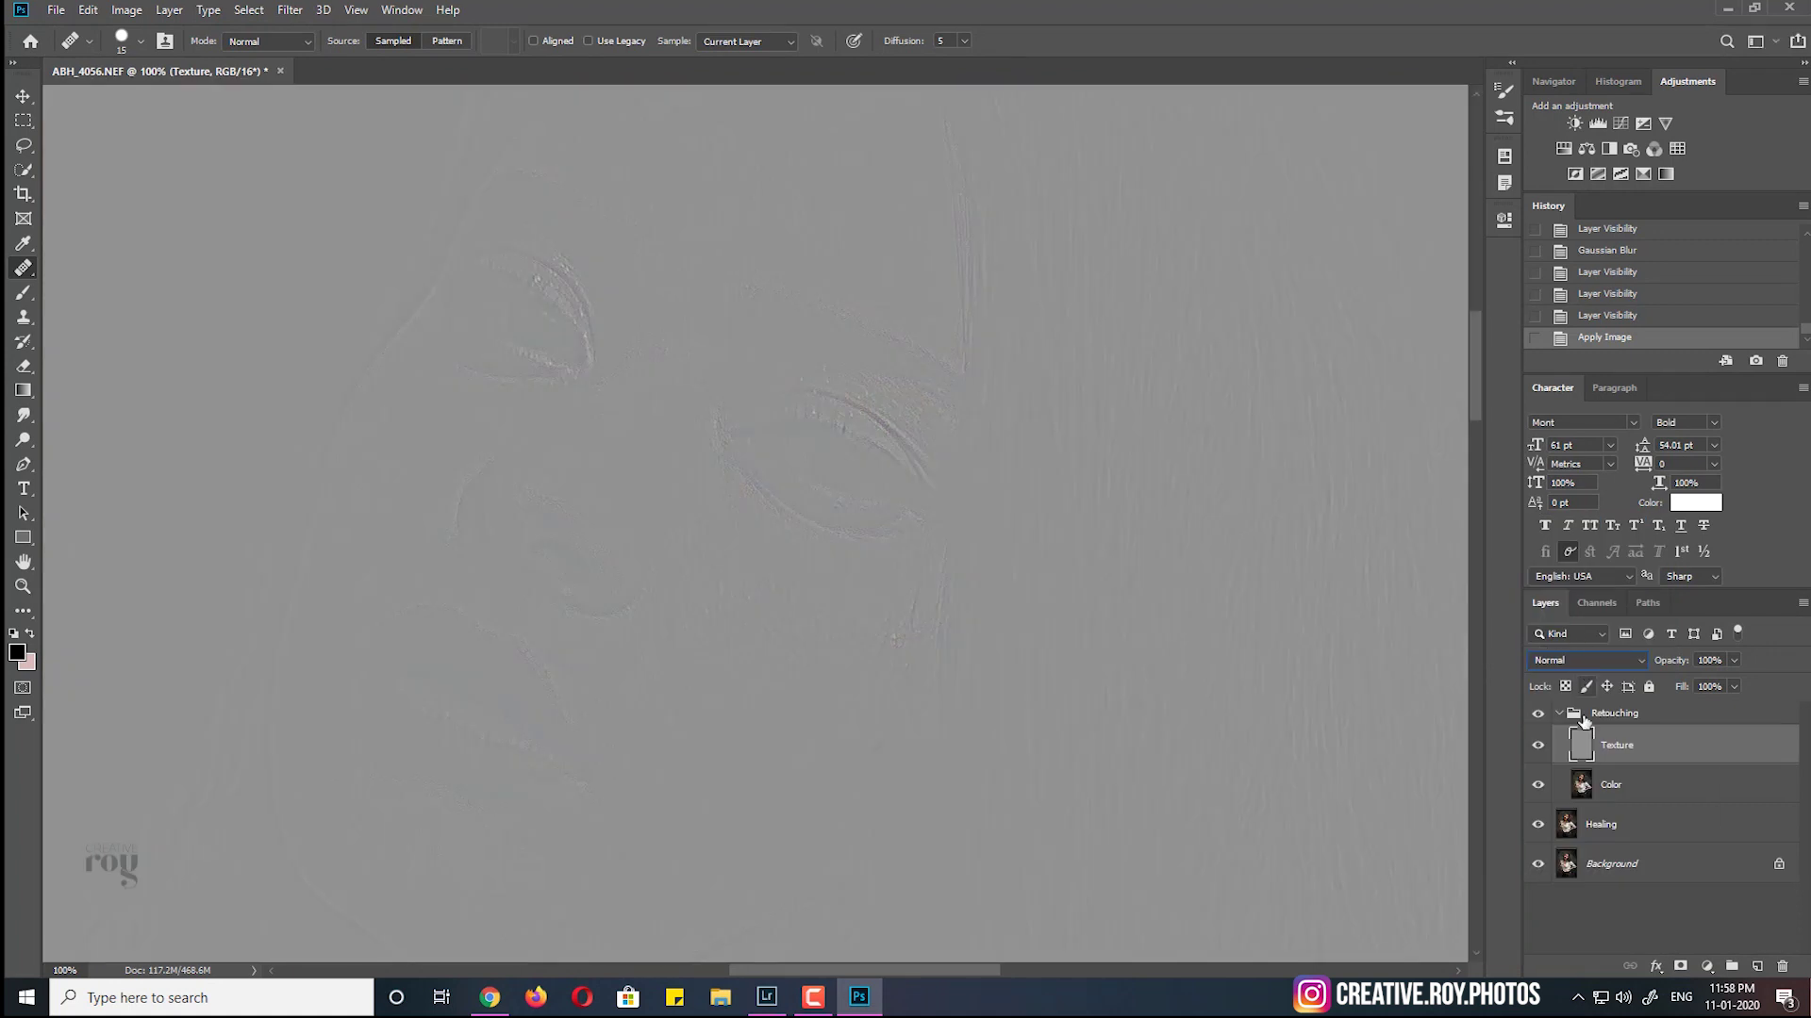
click(1590, 656)
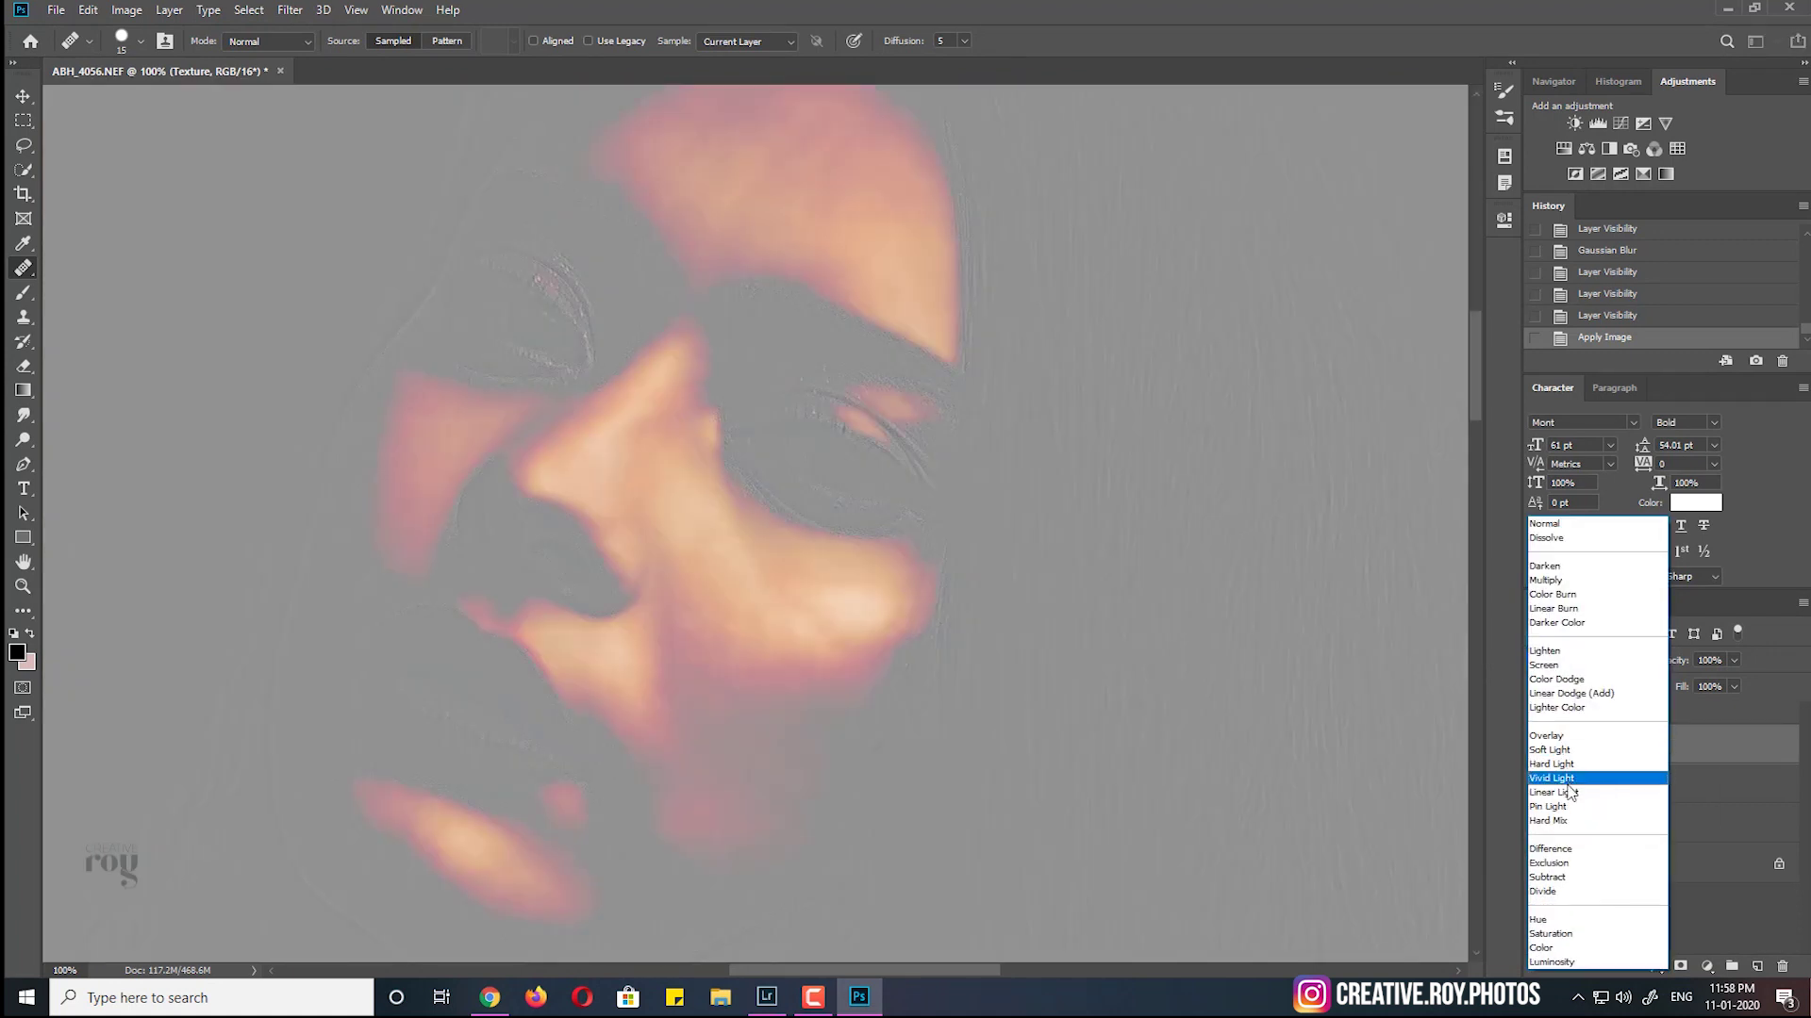
click(1571, 792)
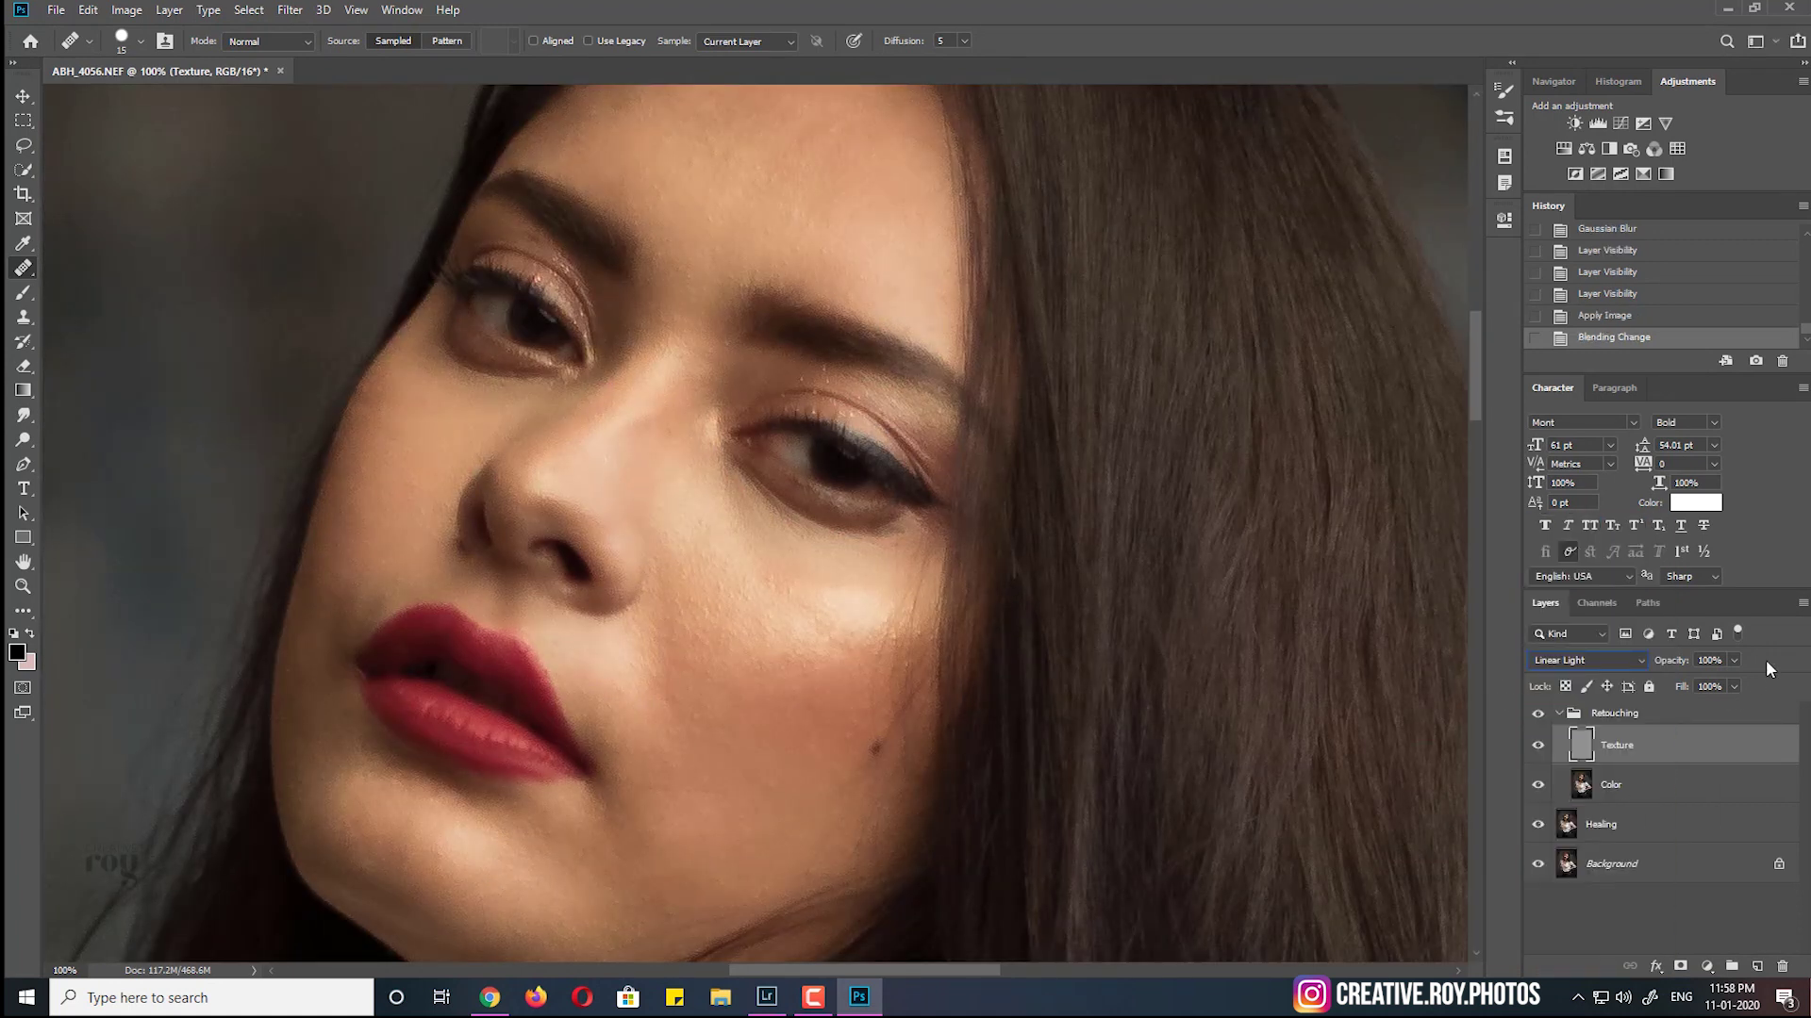
On the Color layer, lasso-select the cheek below the eye on the picture's right side
click(1603, 790)
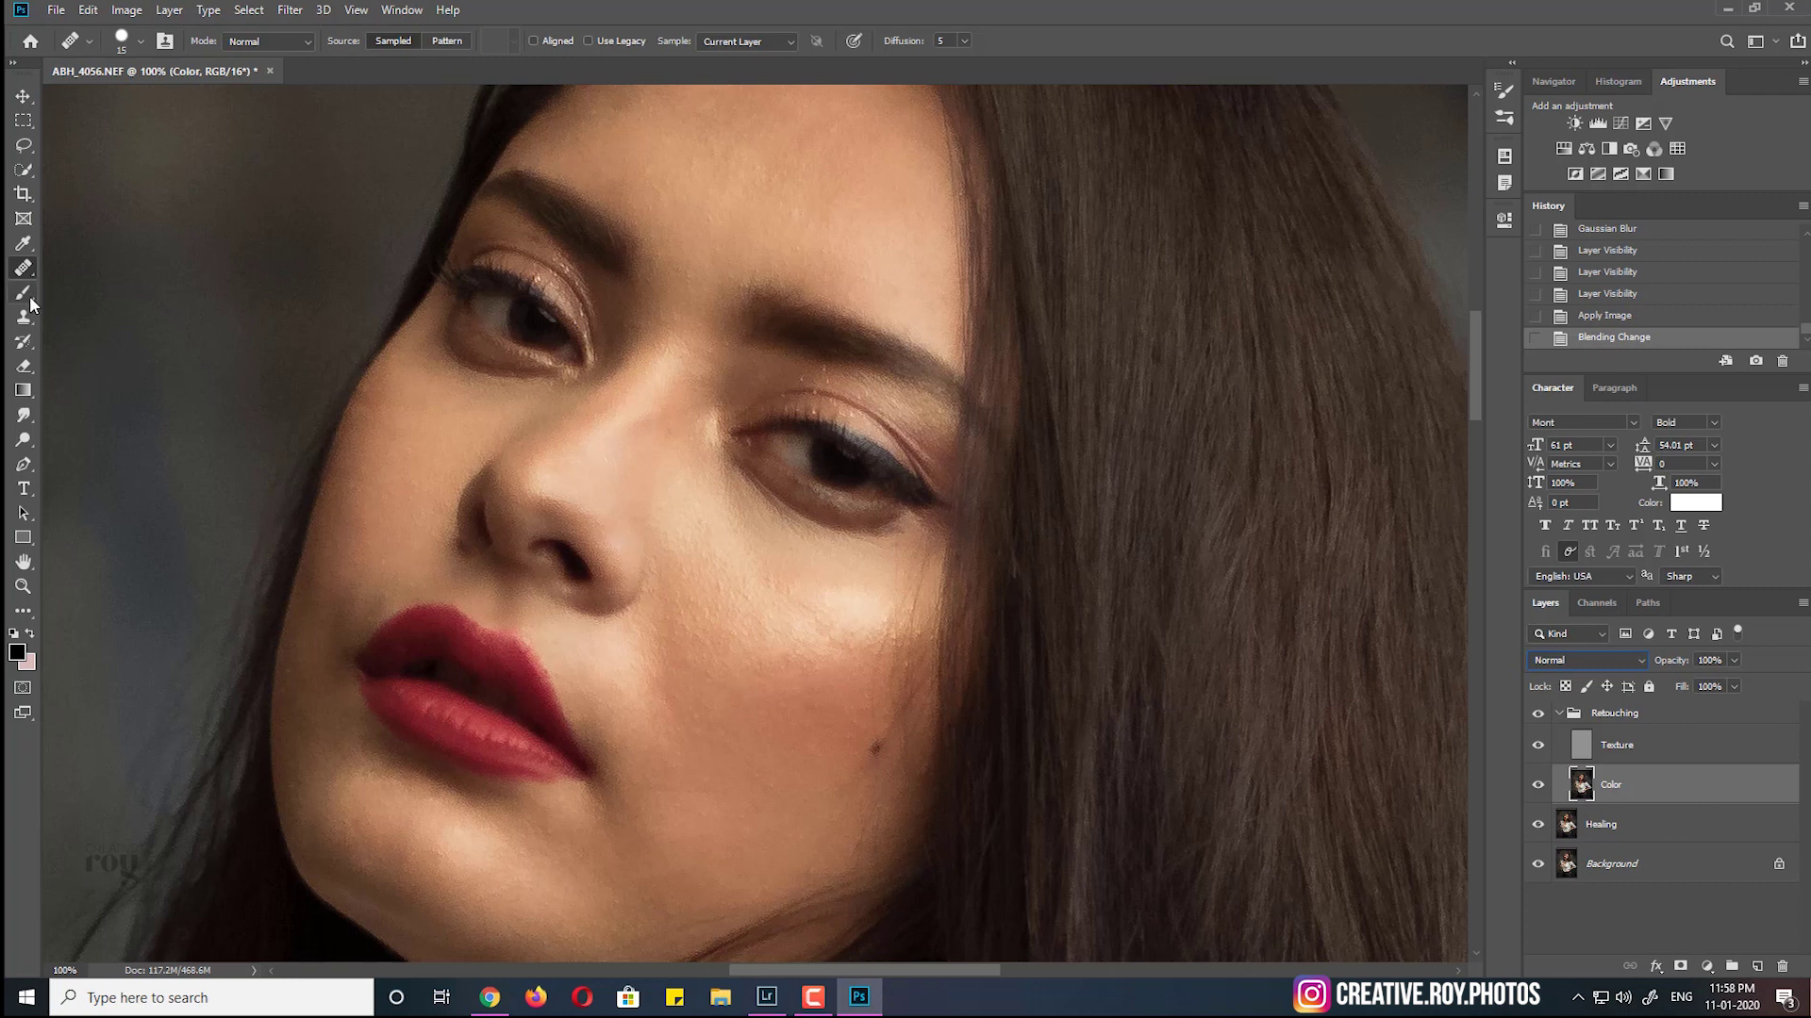
click(25, 146)
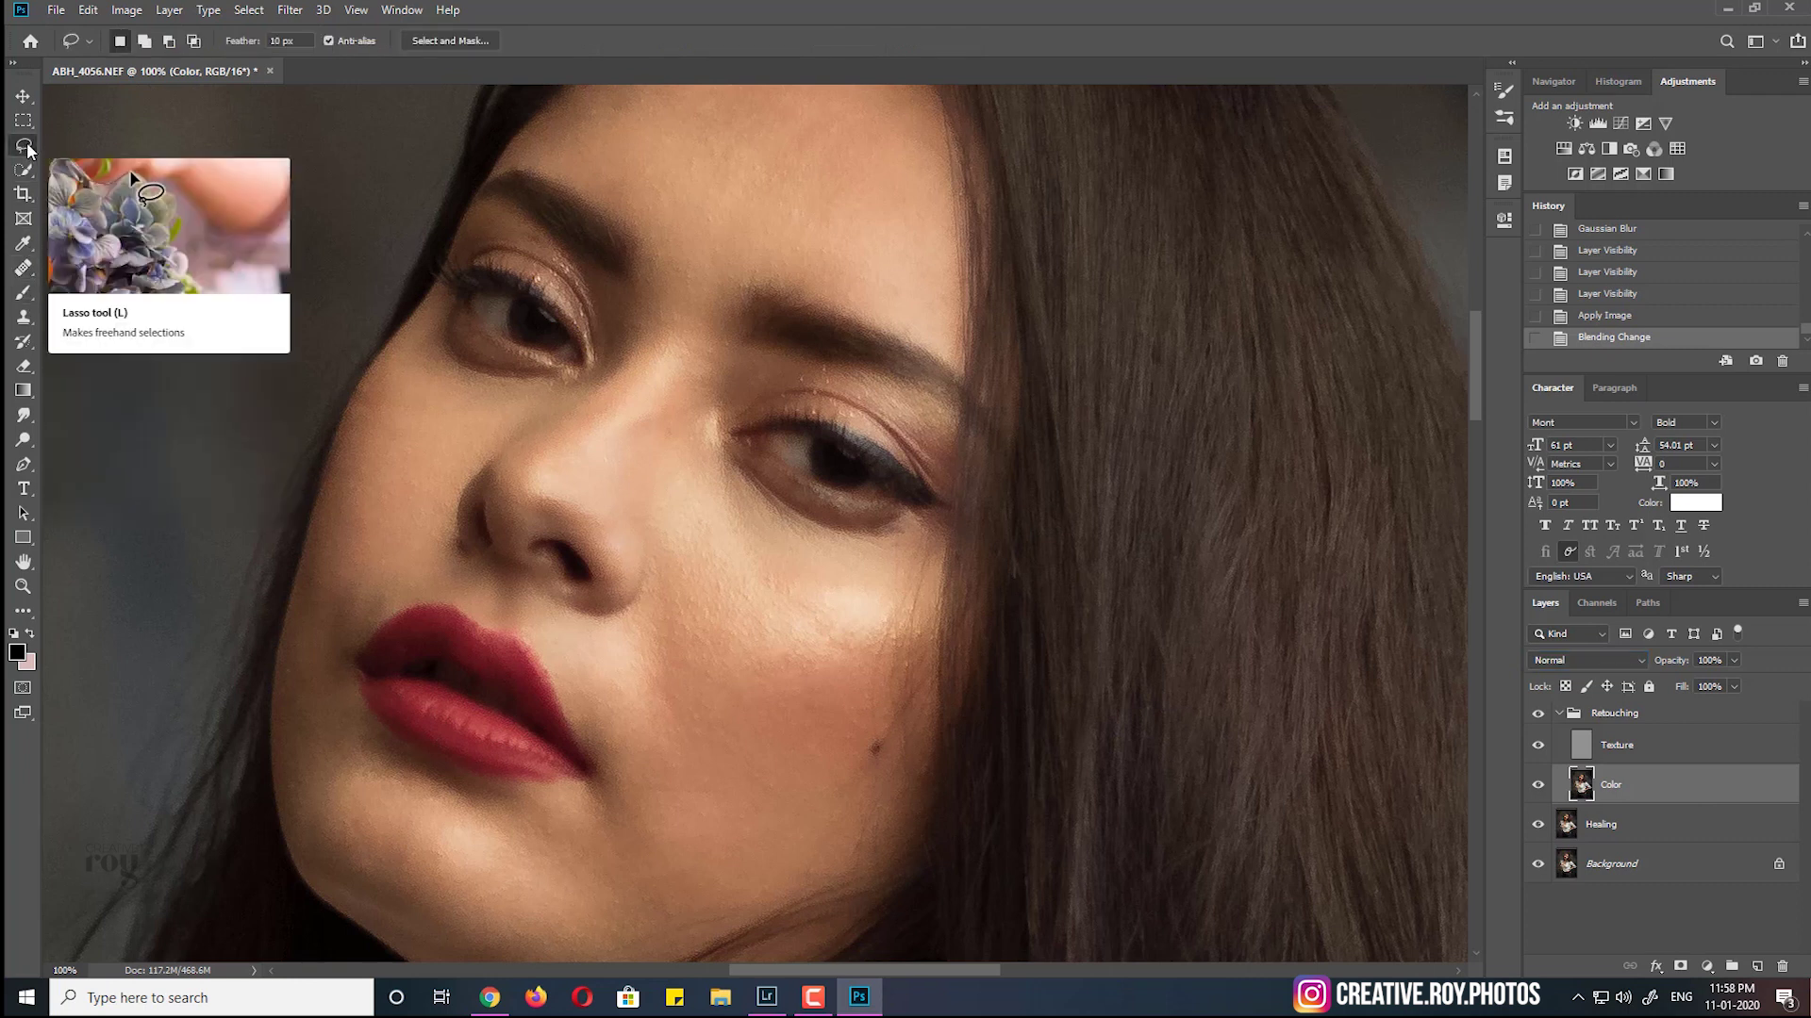
scroll(743, 476, up, 1)
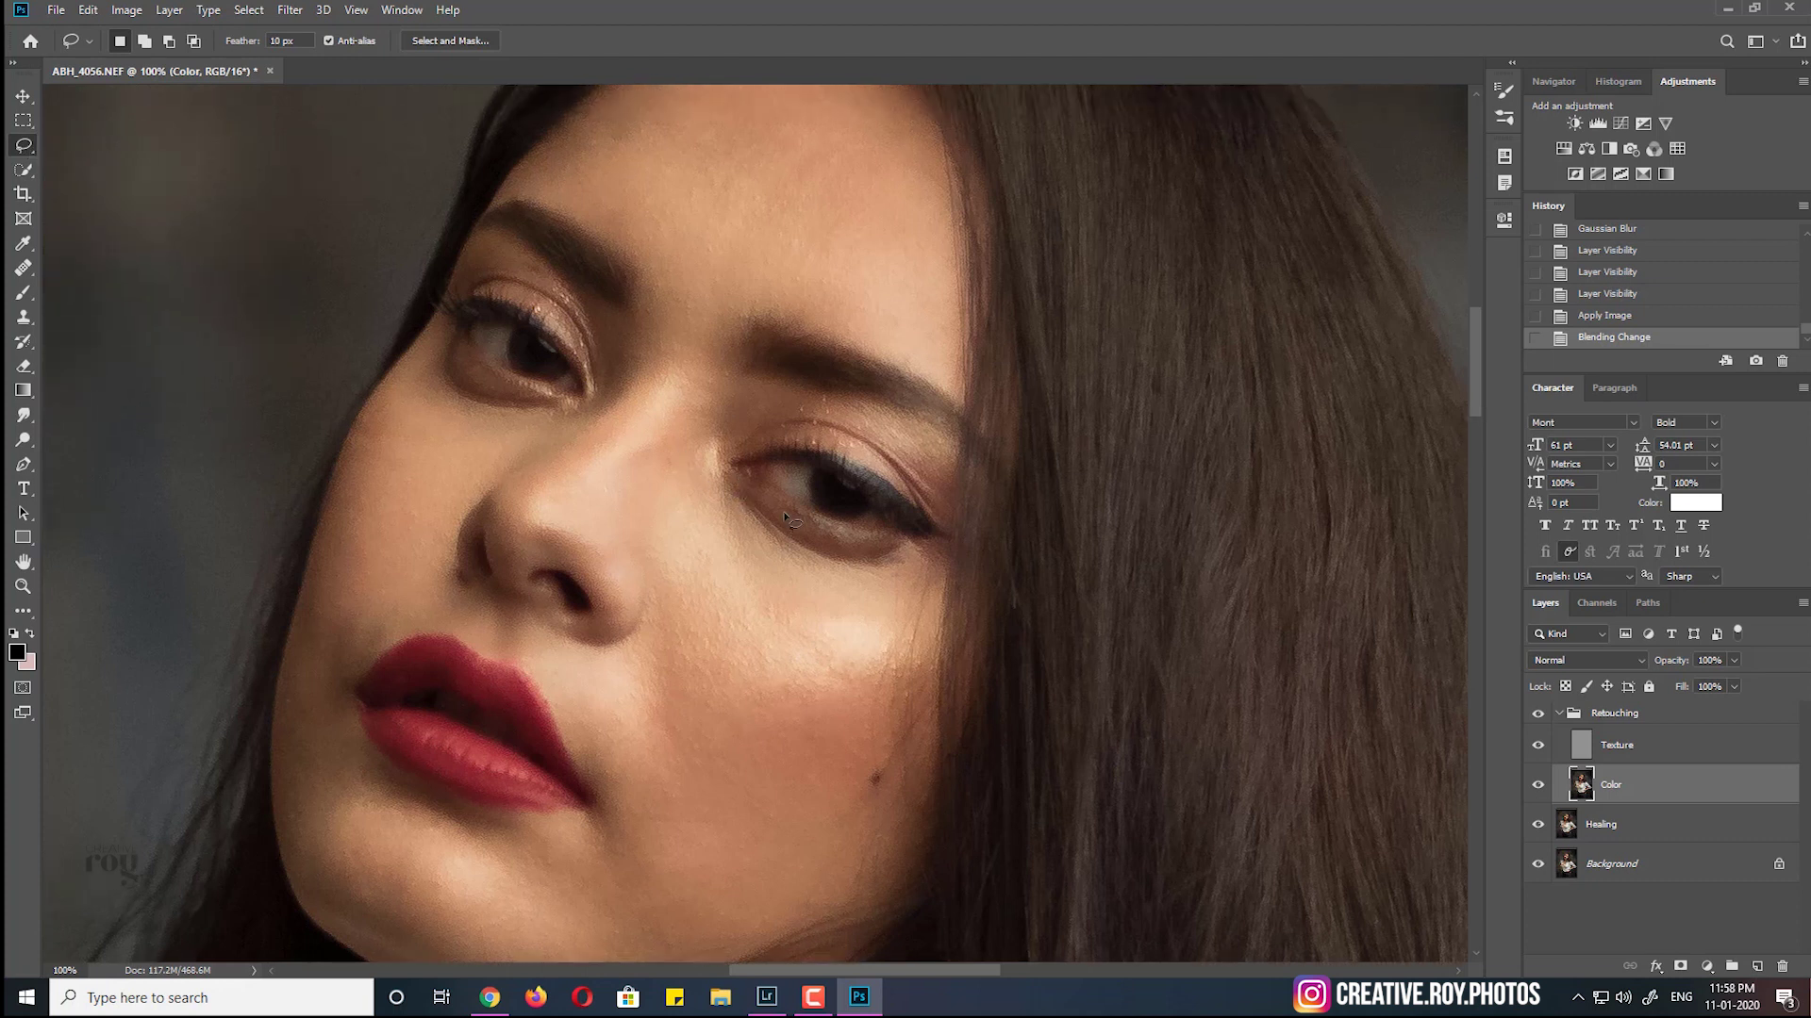
scroll(783, 613, up, 1)
drag(715, 532, 759, 813)
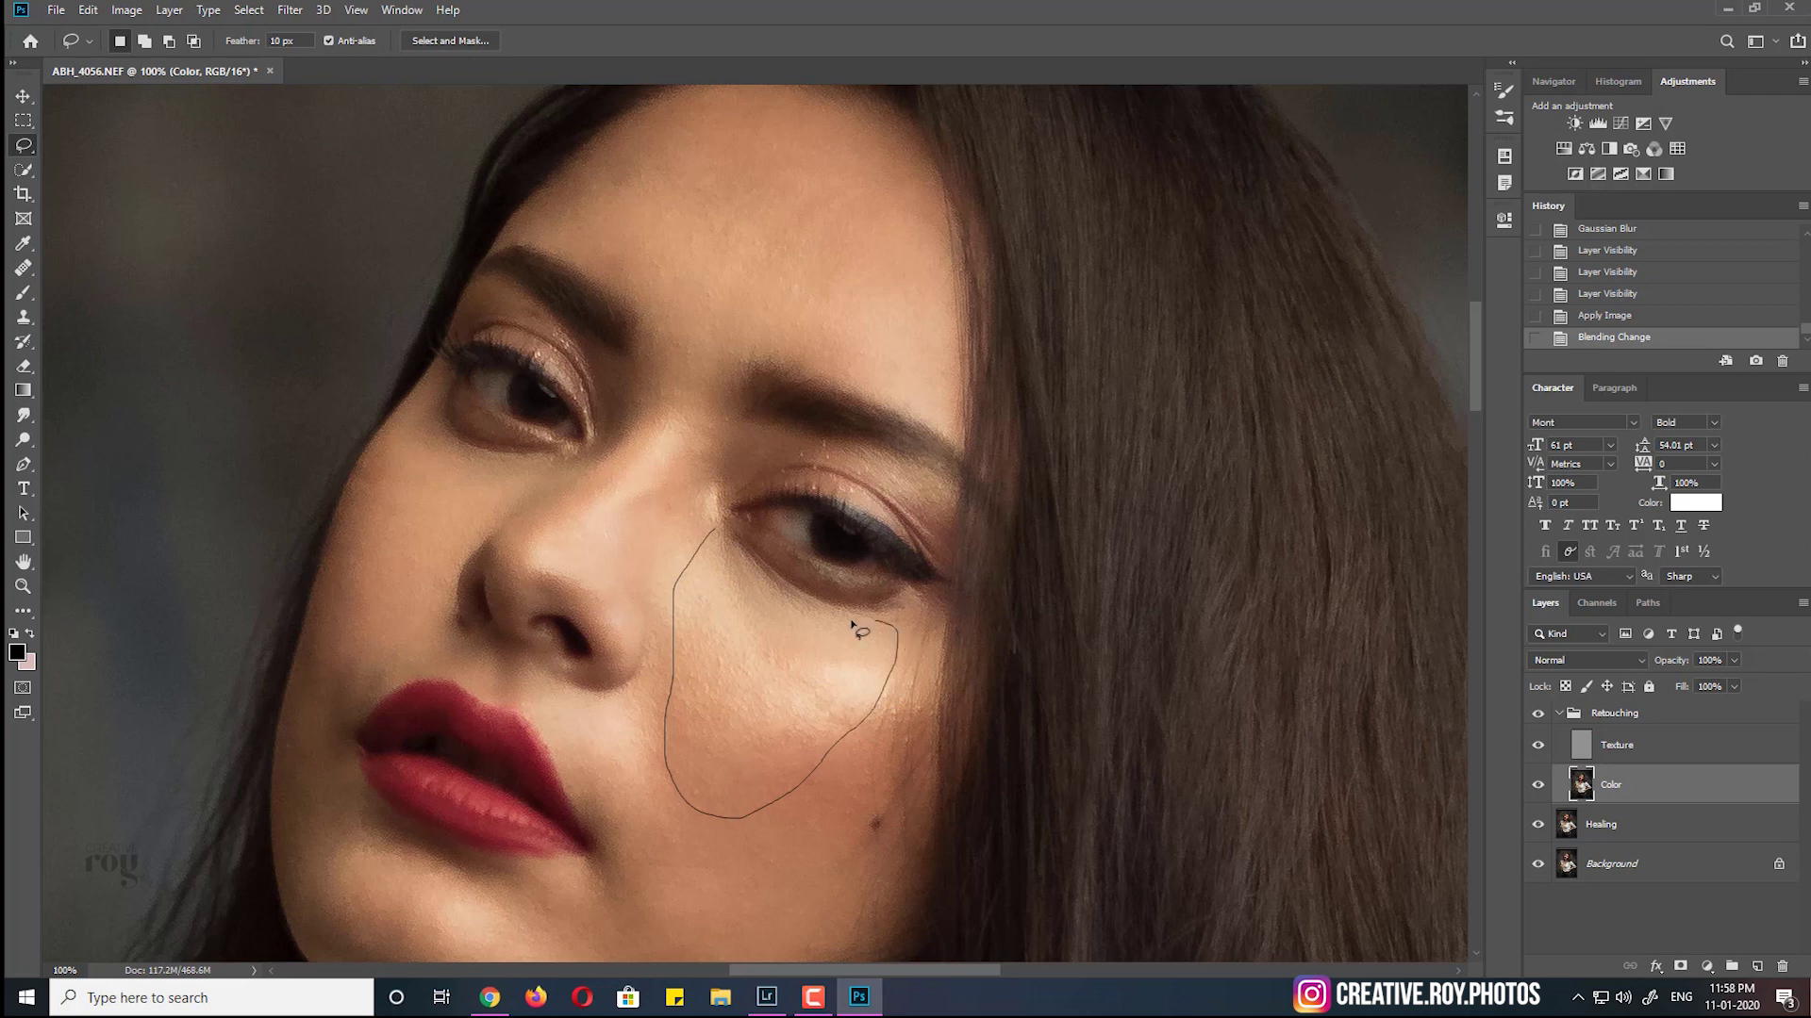
drag(760, 814, 718, 540)
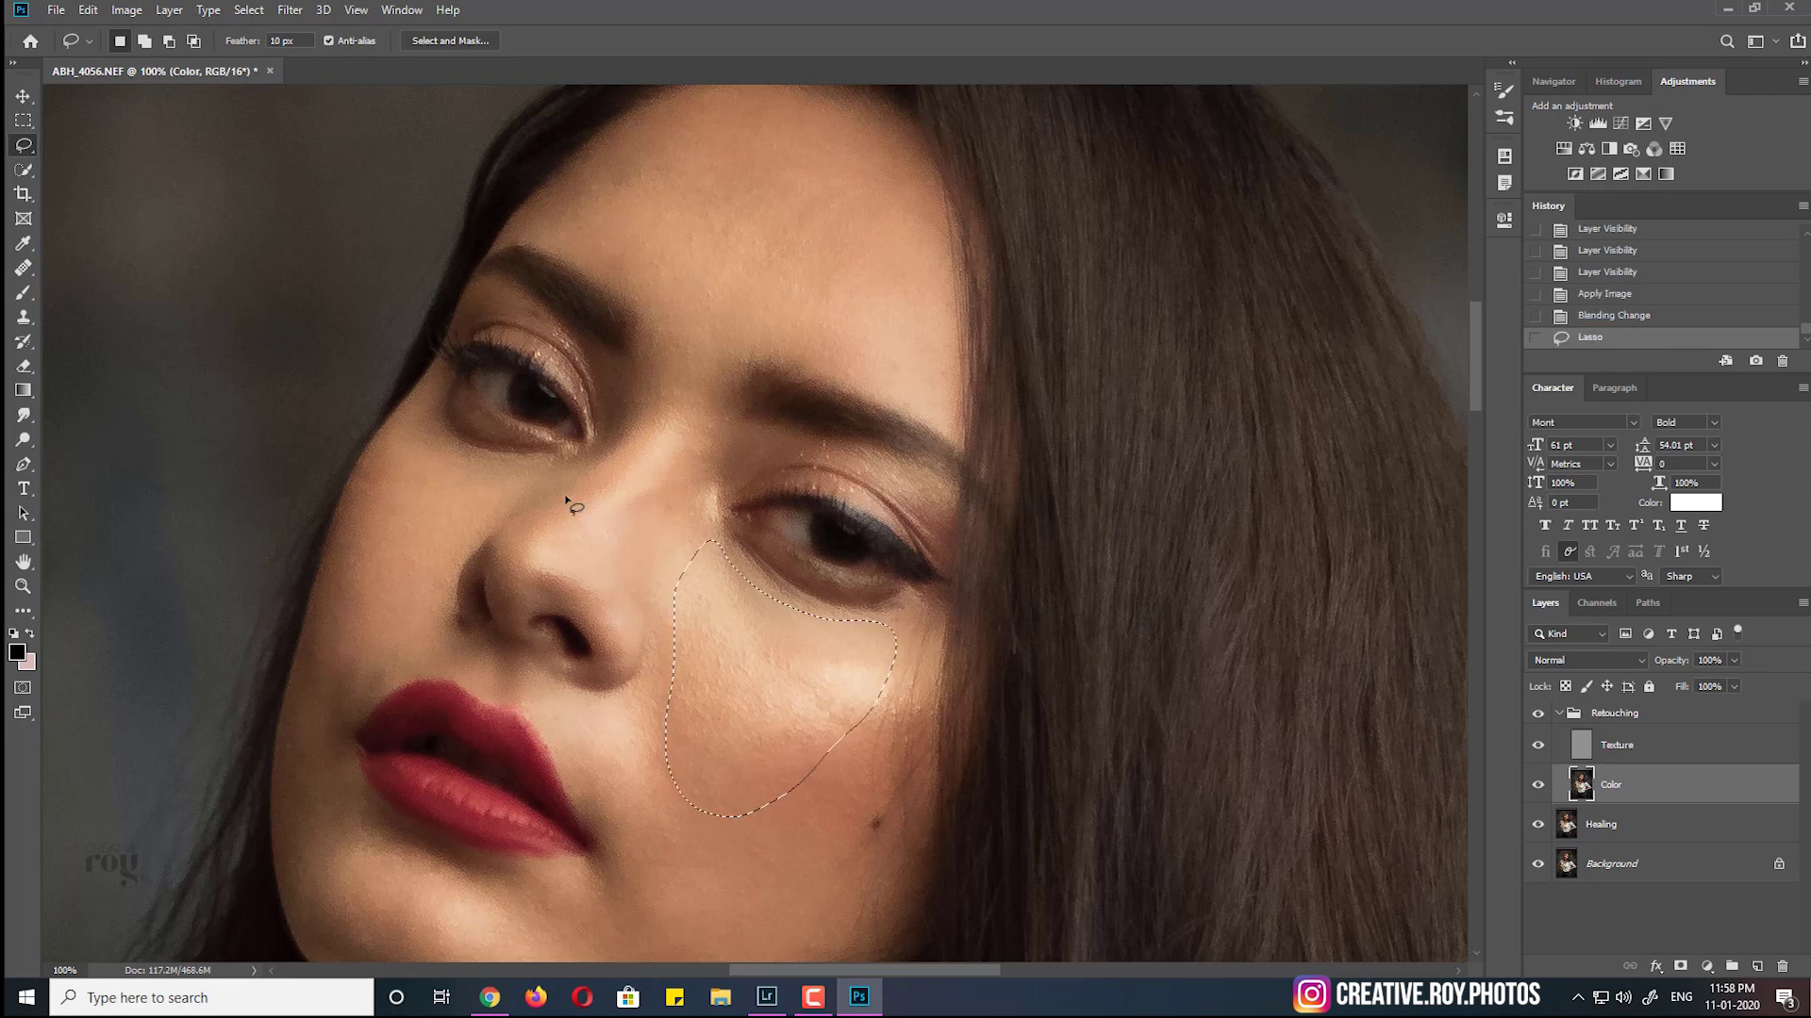
key(ctrl+plus)
key(ctrl+plus)
Apply a Gaussian Blur to the selected under-eye cheek
scroll(566, 500, down, 2)
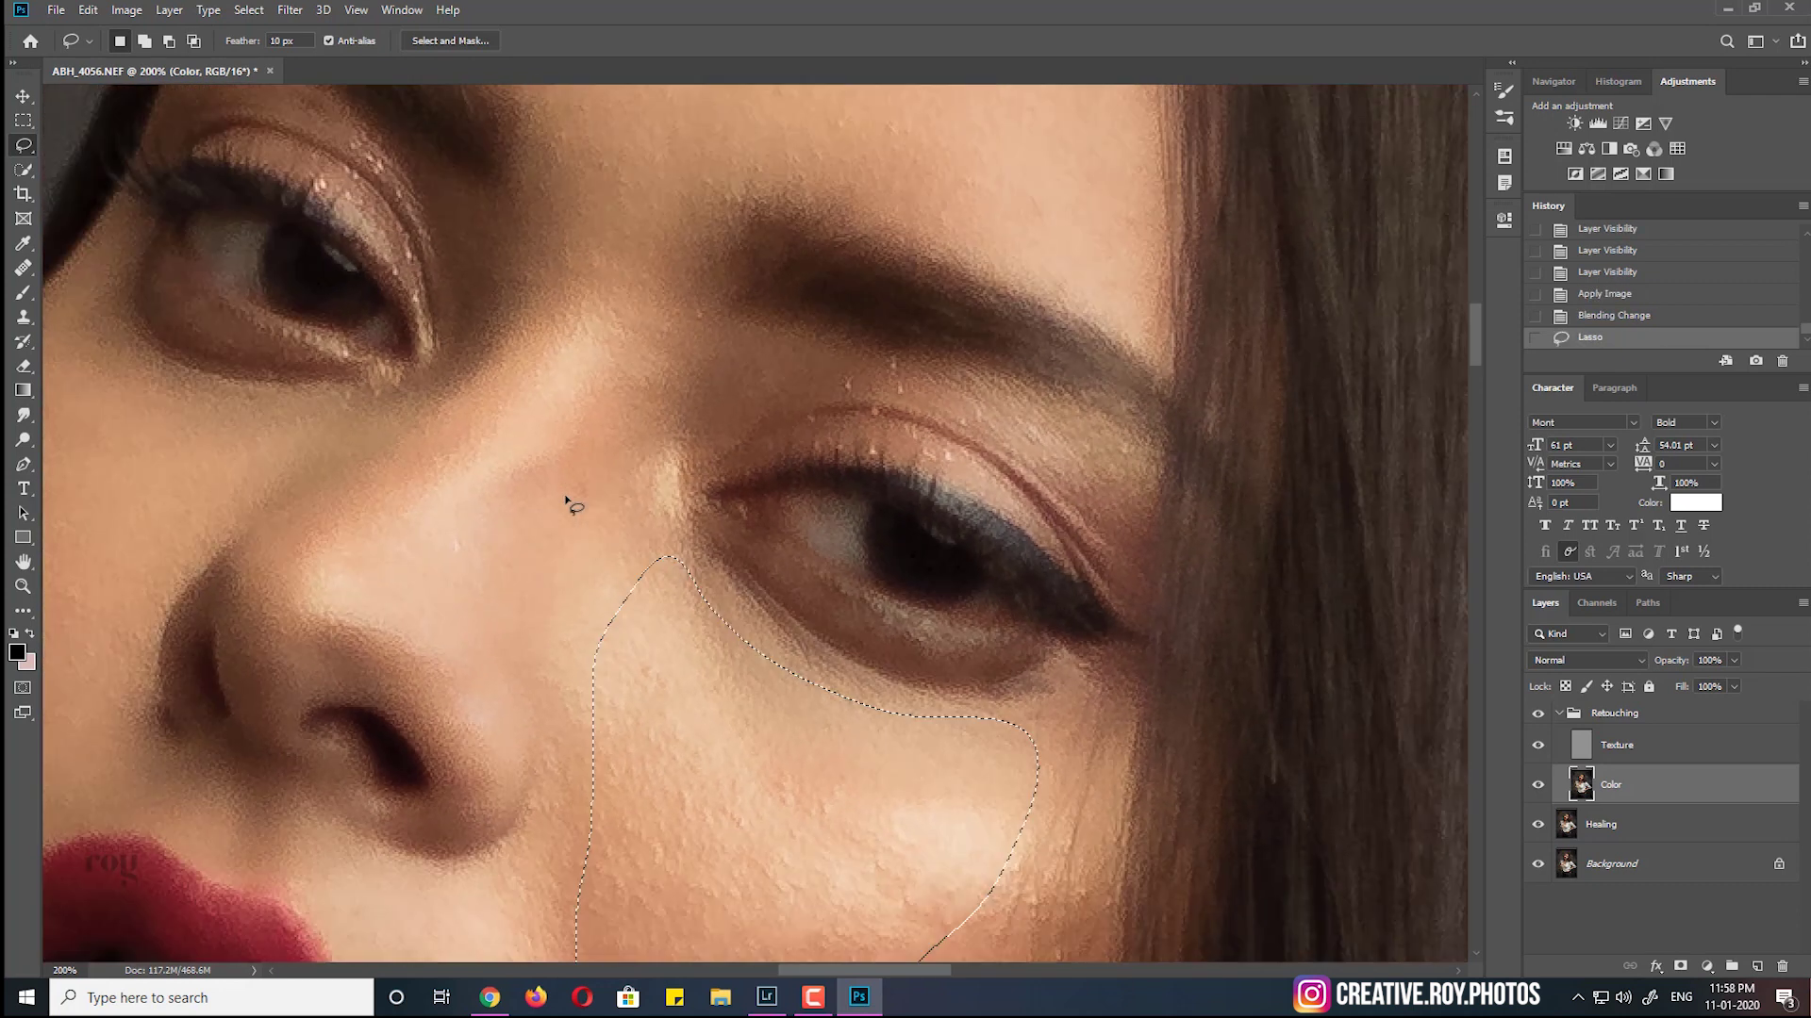
scroll(566, 500, down, 3)
click(290, 10)
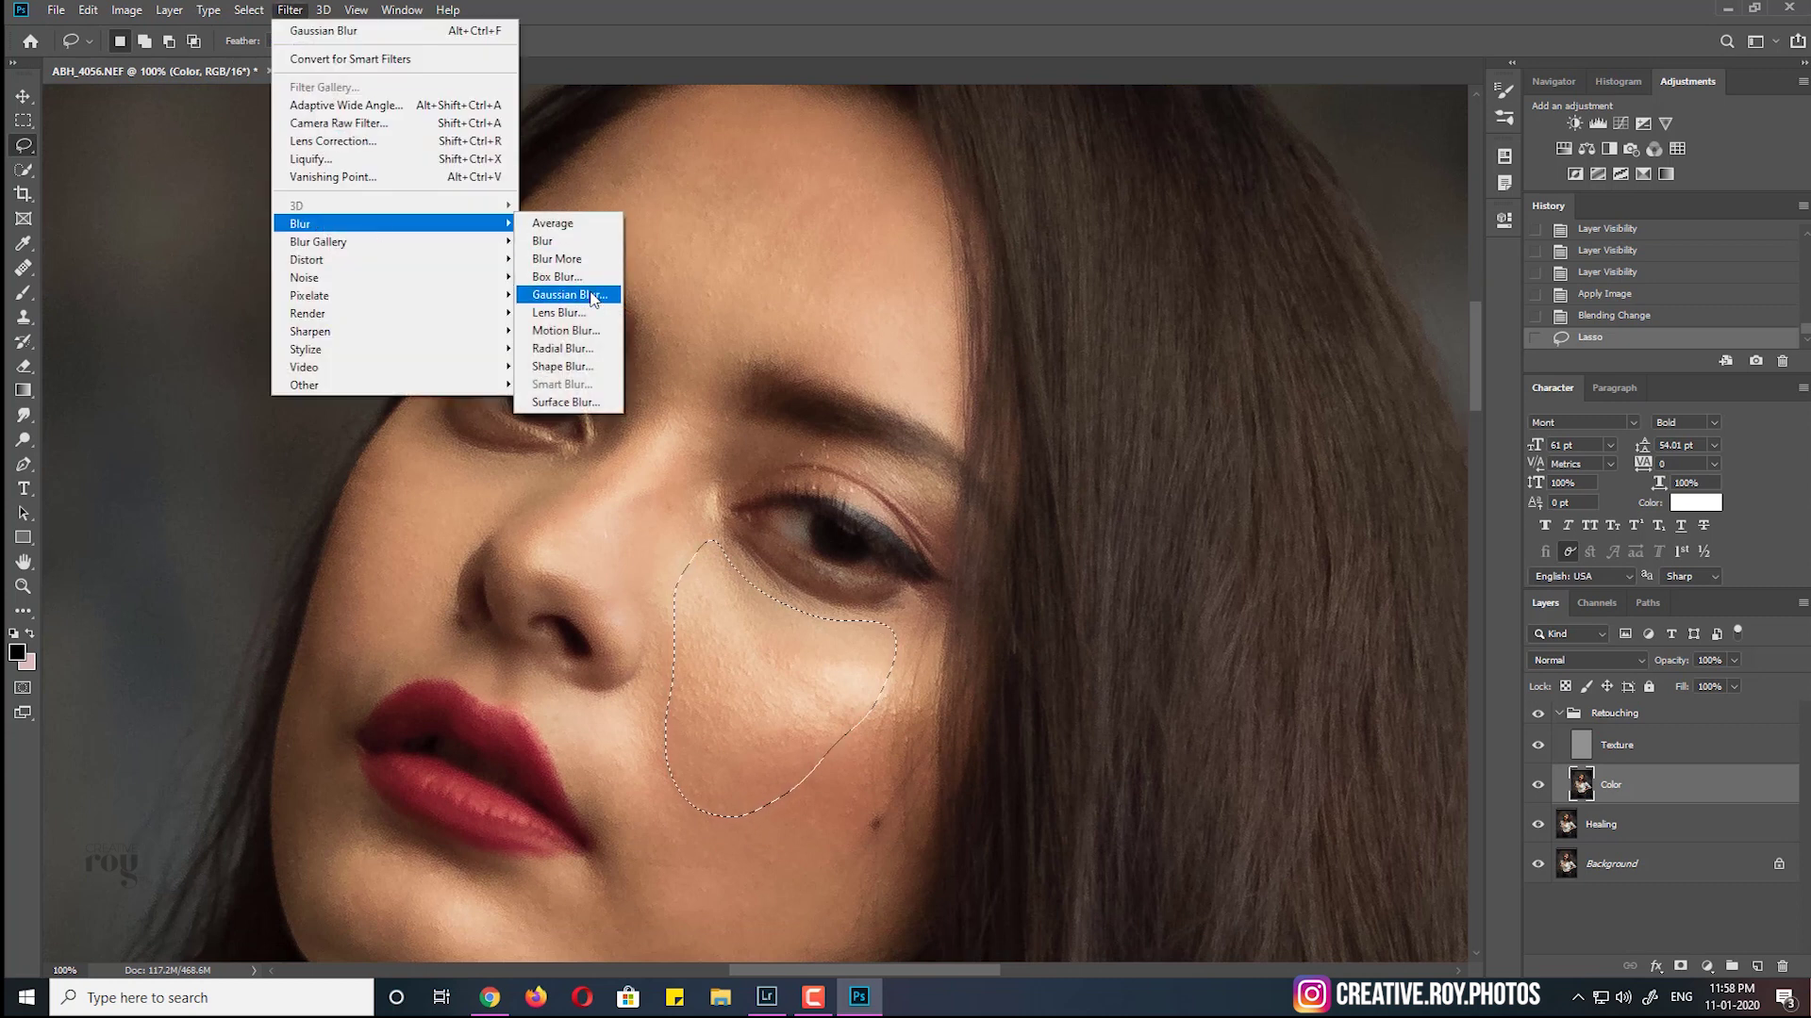
mouse_move(325, 224)
click(590, 290)
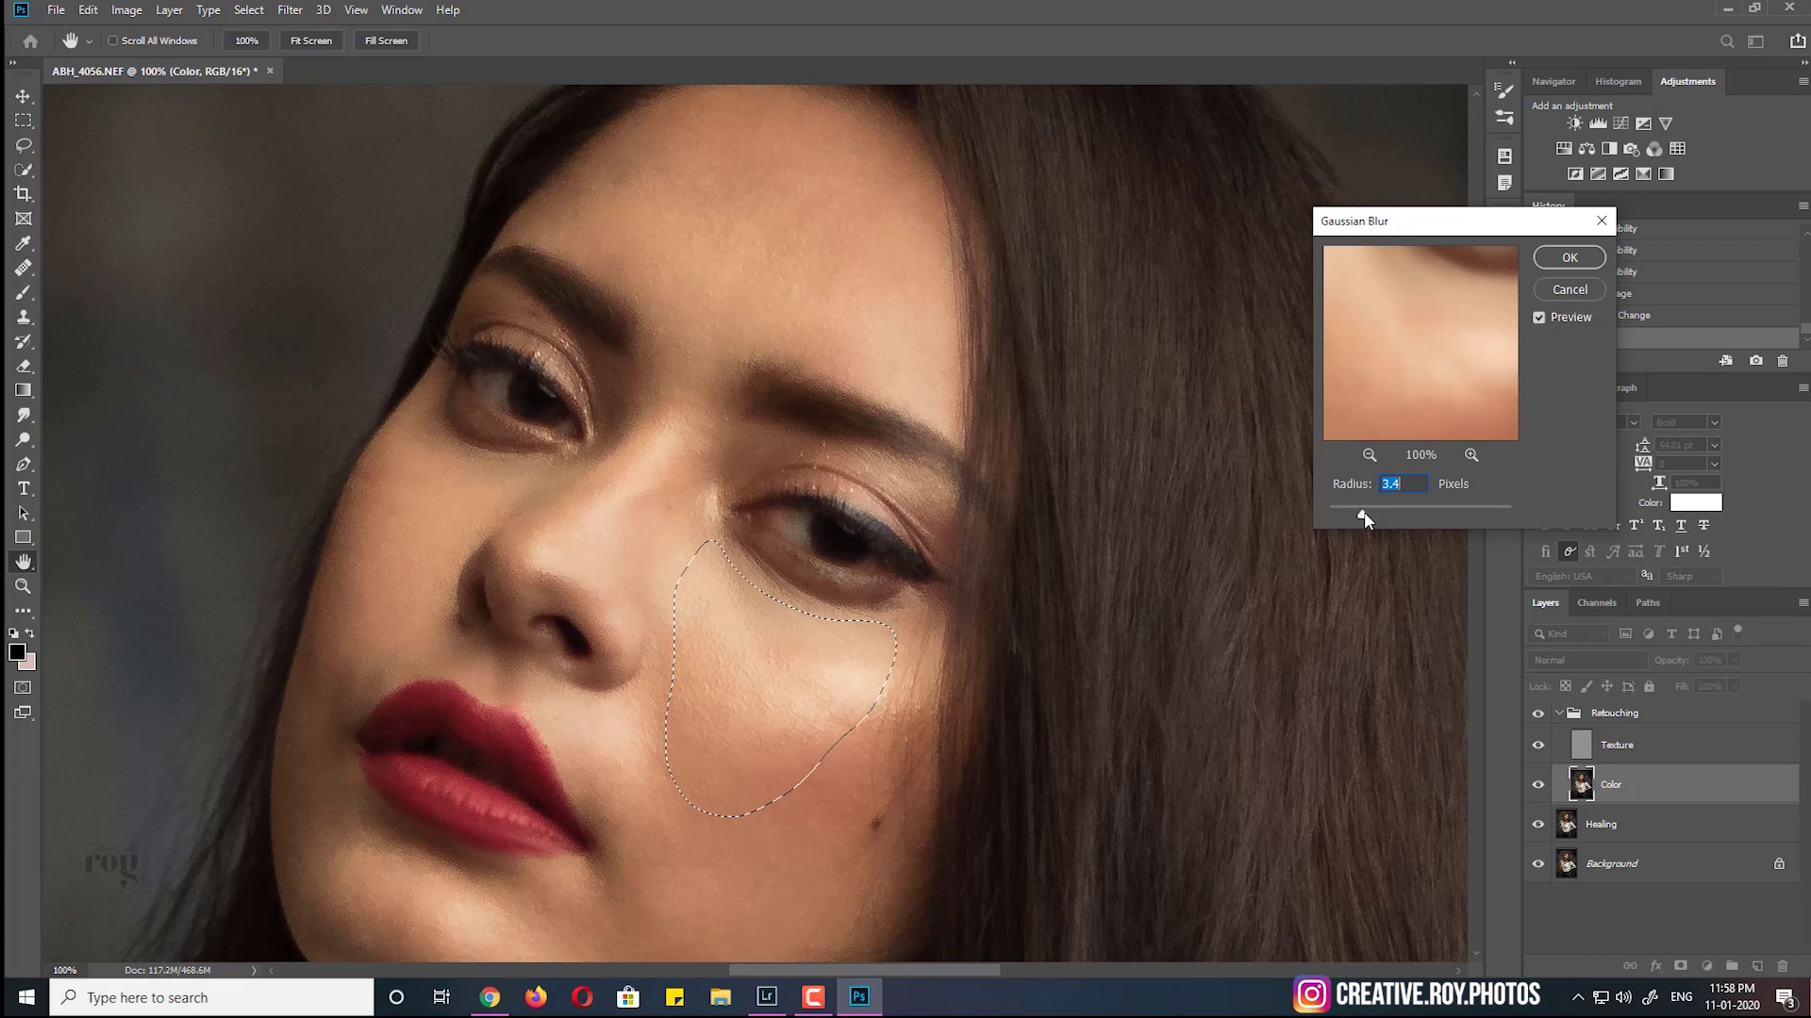
drag(1400, 516, 1410, 518)
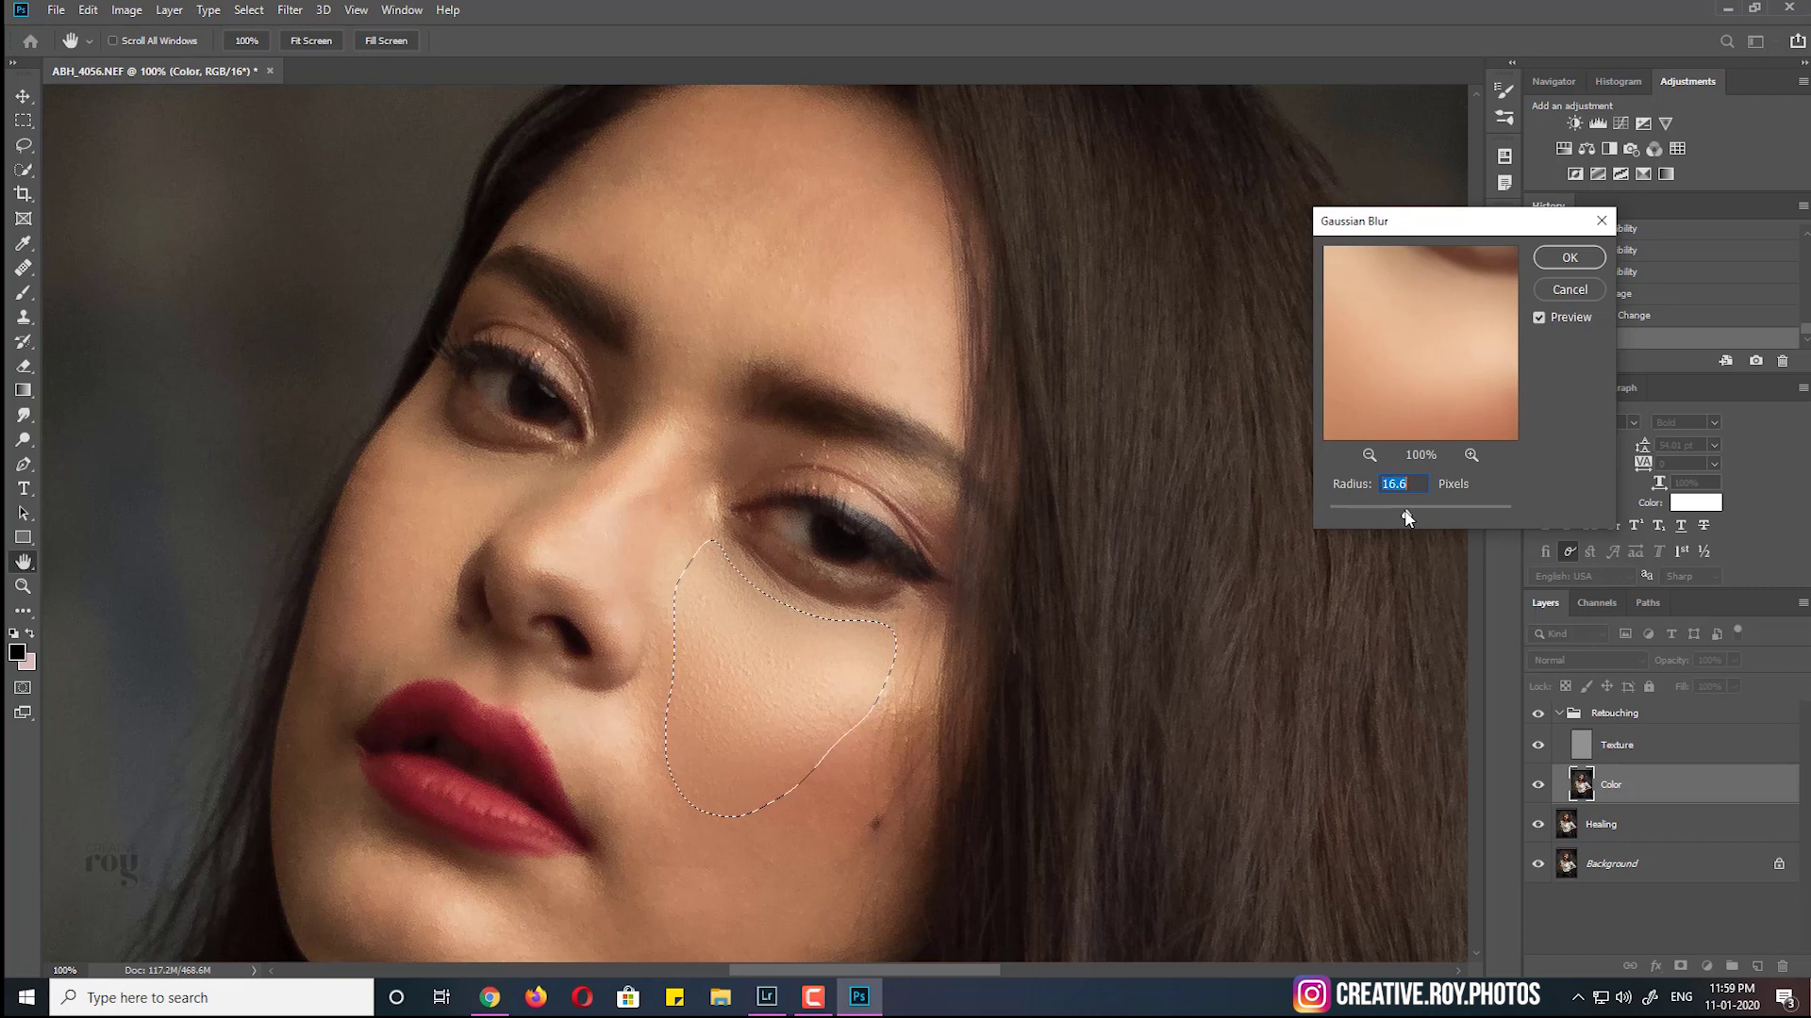
click(1567, 258)
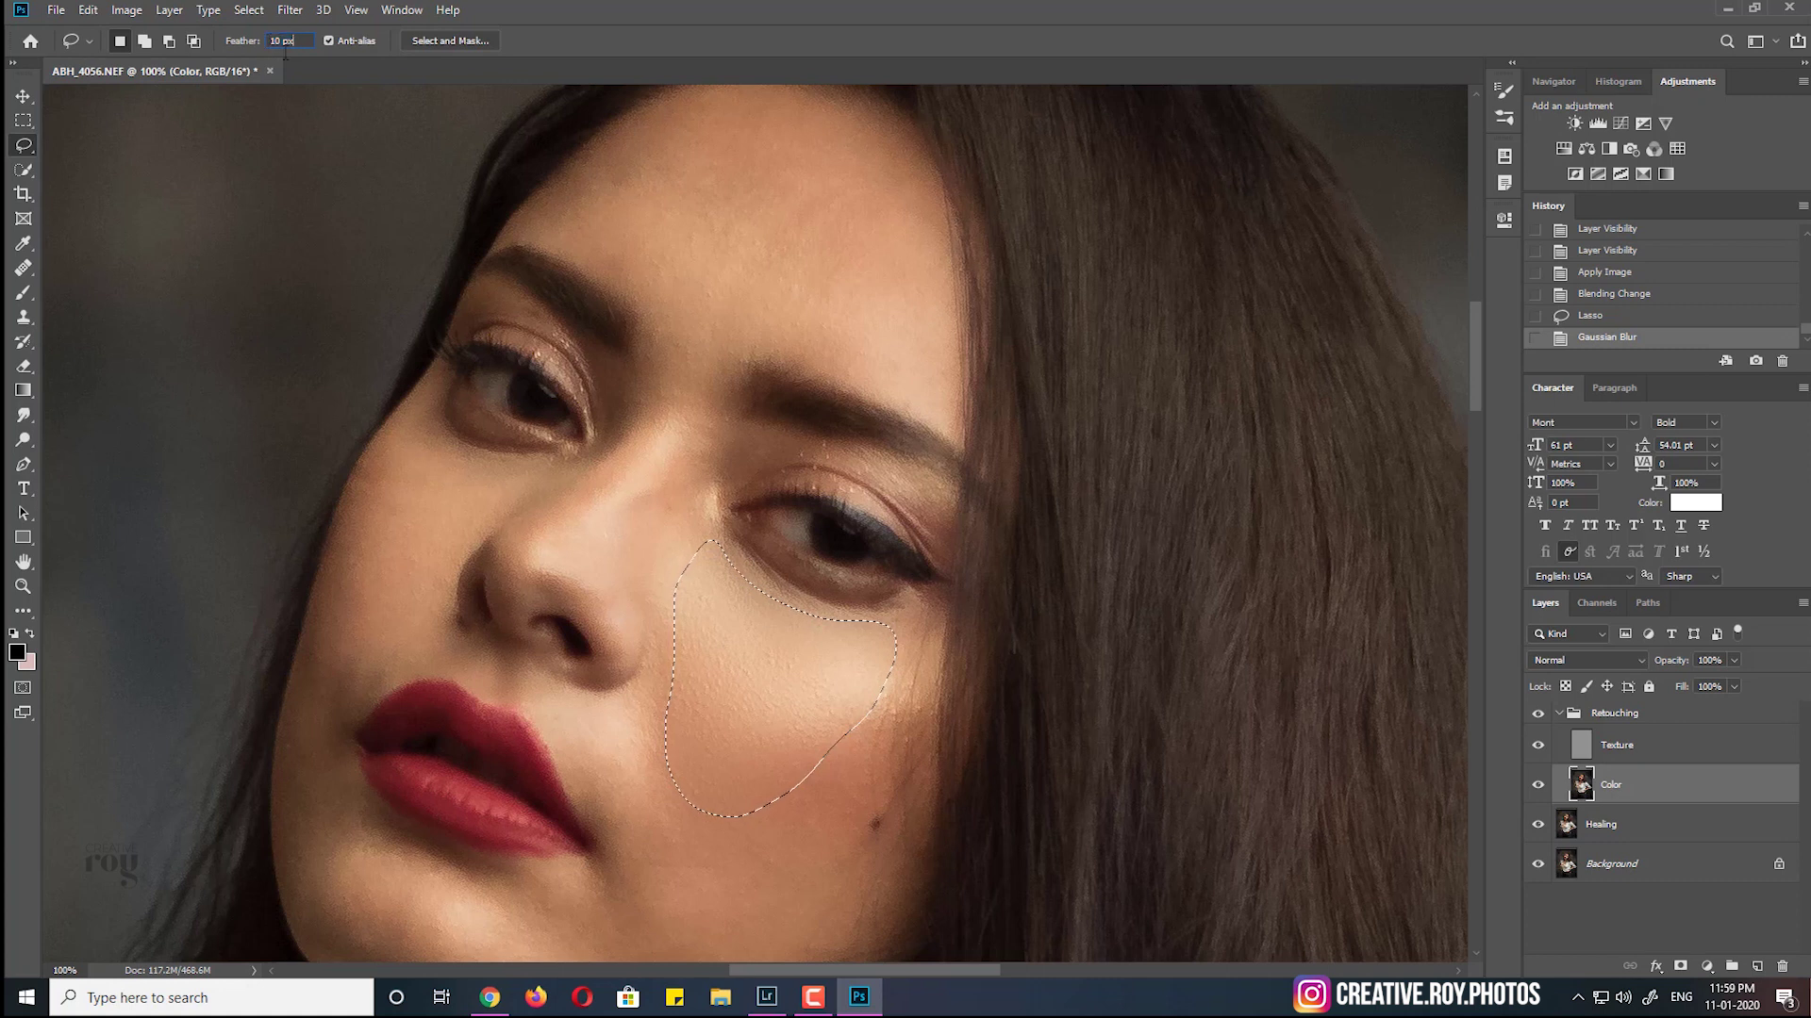
Deselect, compare with the Retouching group toggled, and lasso the area between nose and lip corner
click(868, 662)
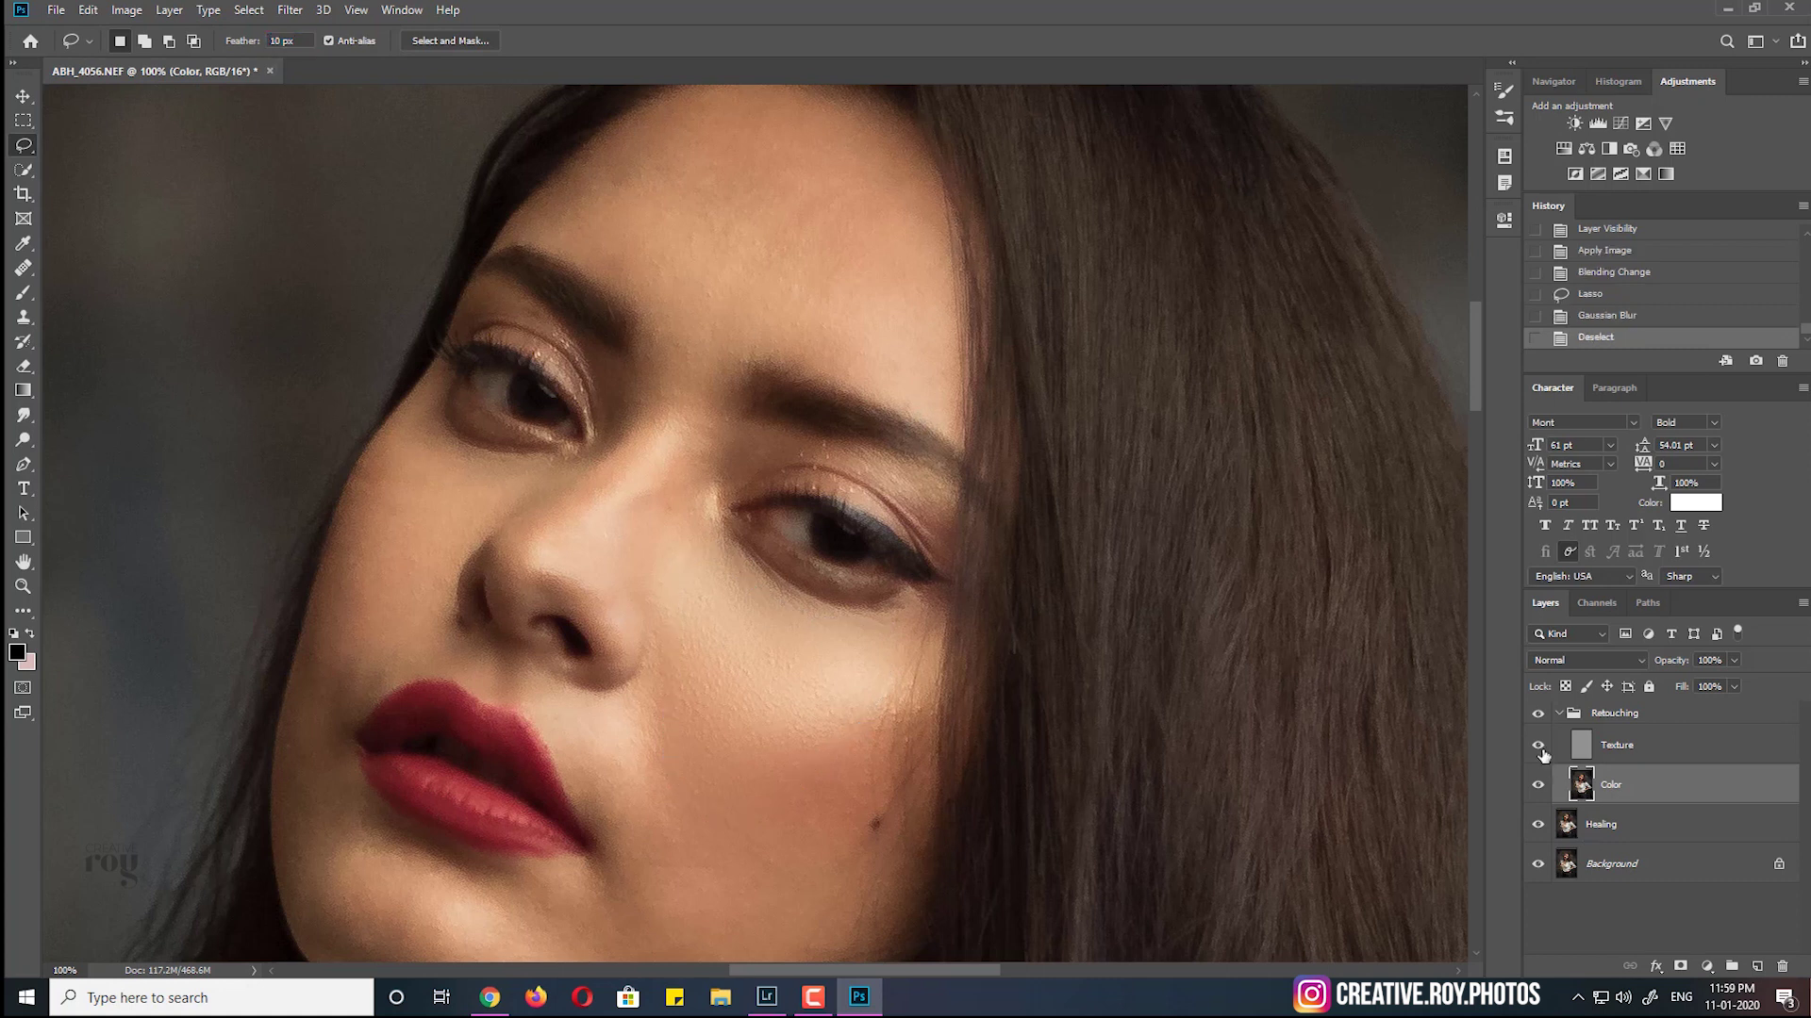
click(1538, 715)
scroll(749, 547, down, 2)
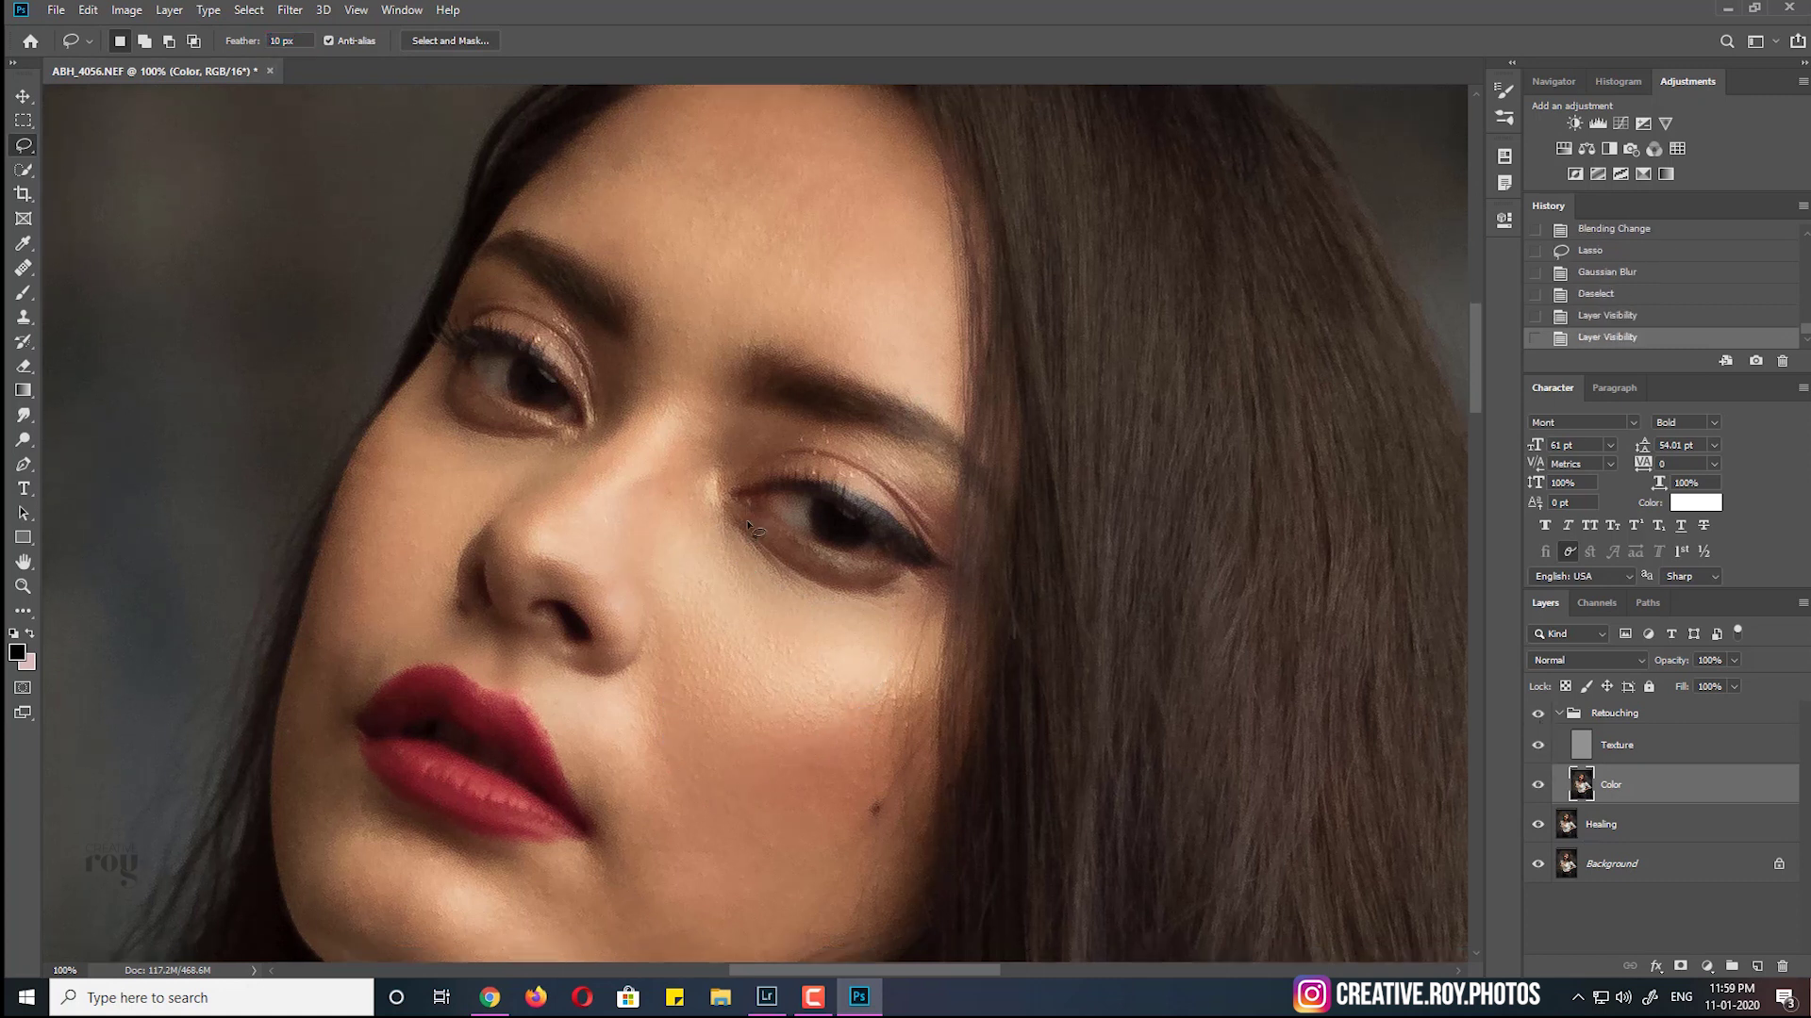
scroll(748, 525, down, 3)
scroll(748, 528, down, 2)
drag(645, 443, 581, 524)
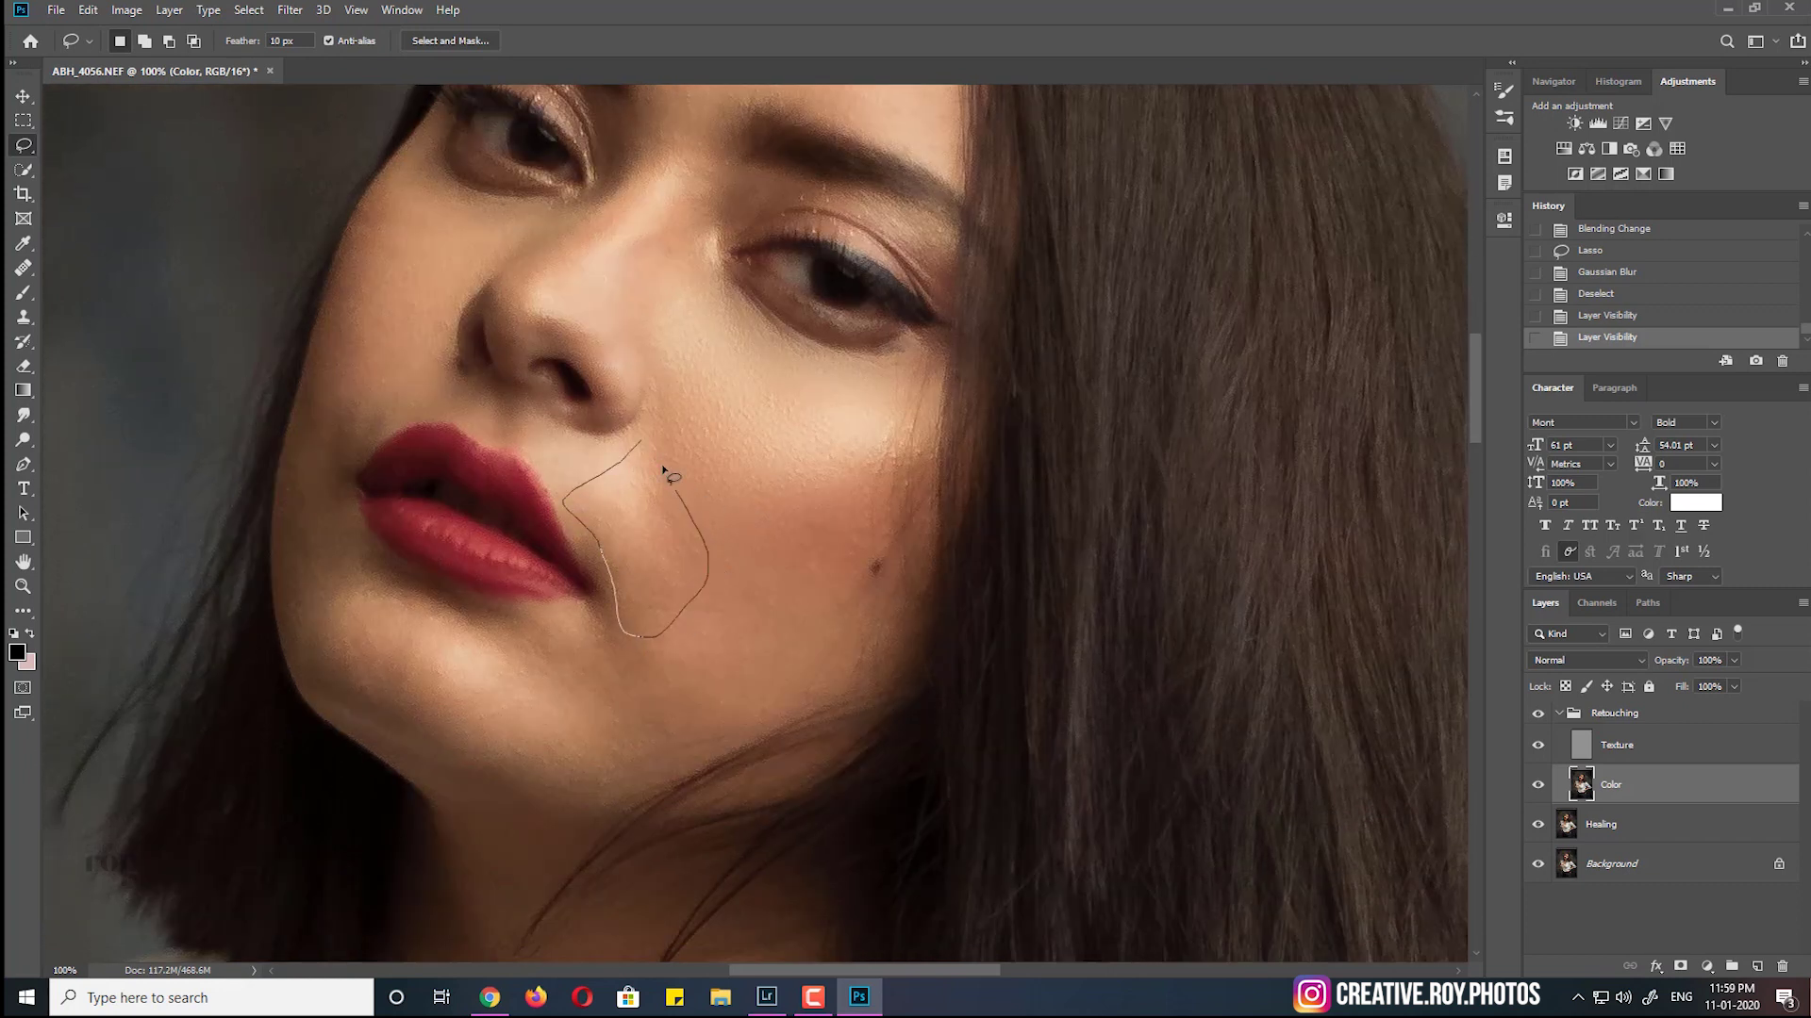
mouse_move(611, 577)
mouse_down()
mouse_move(577, 443)
mouse_move(594, 537)
mouse_up()
Blur the nose-to-lip patch with Gaussian Blur radius 8.2, then deselect
click(291, 10)
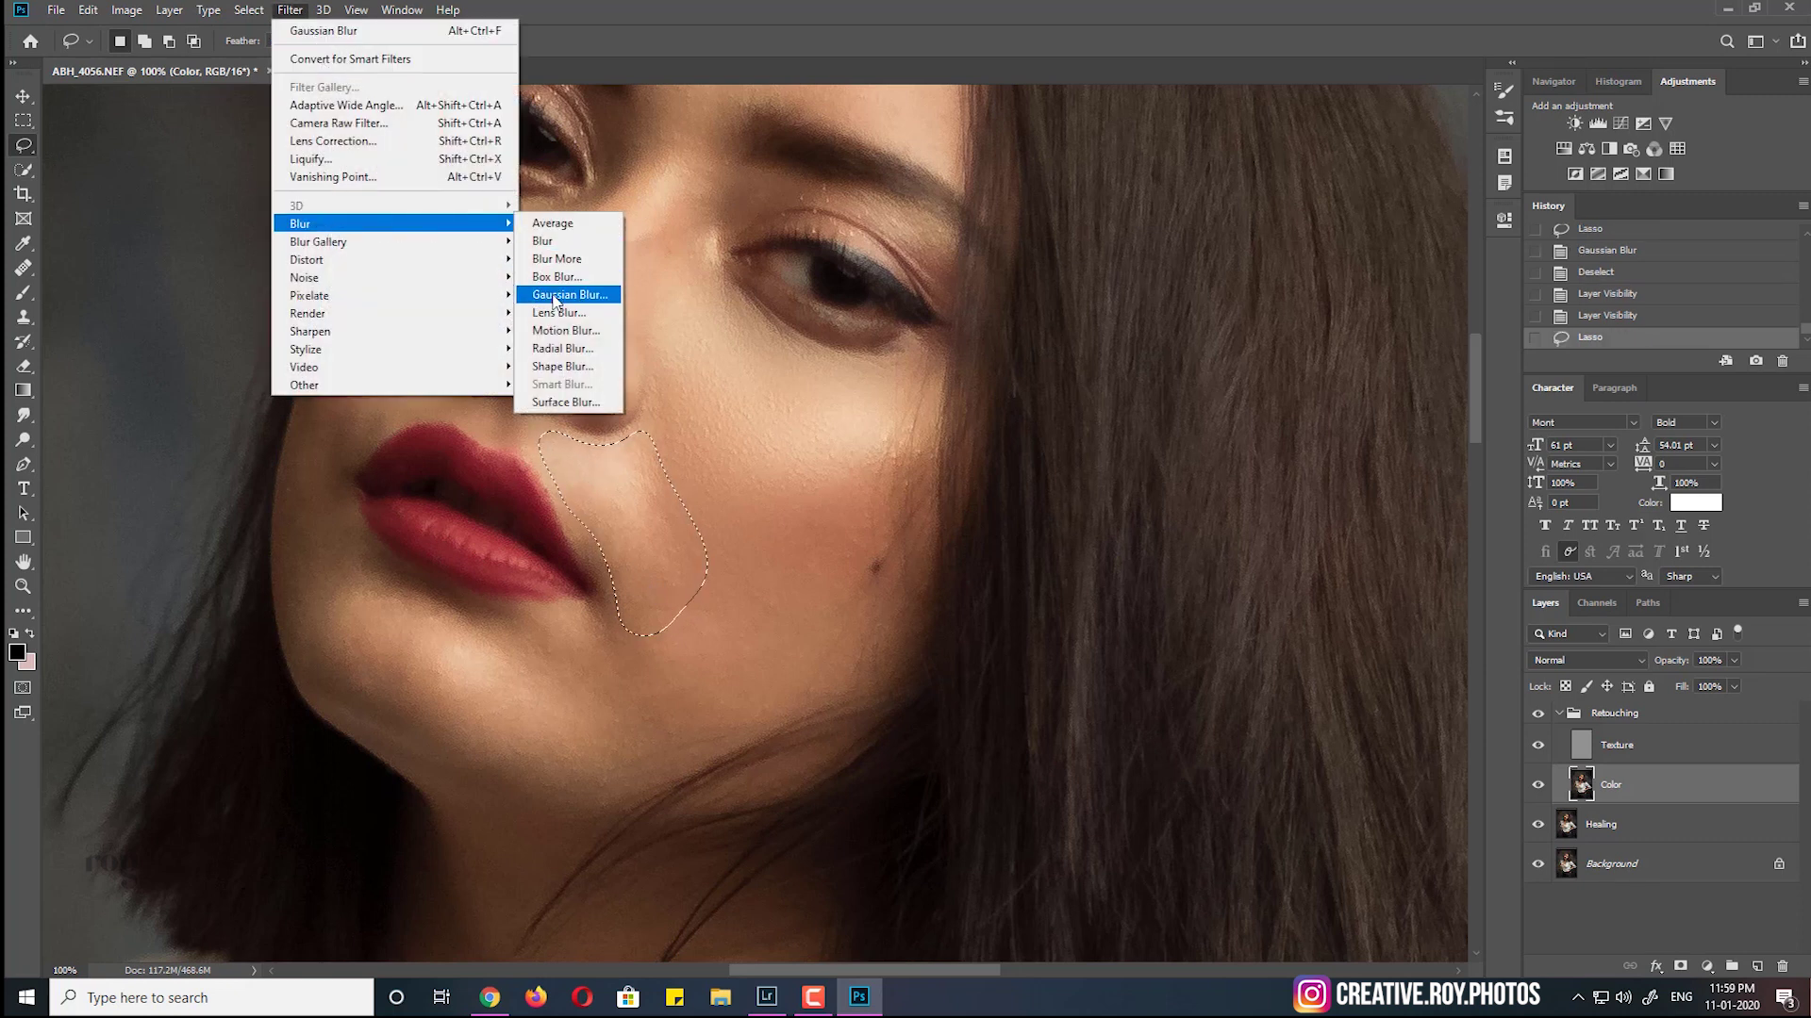
click(557, 295)
drag(1406, 515, 1393, 515)
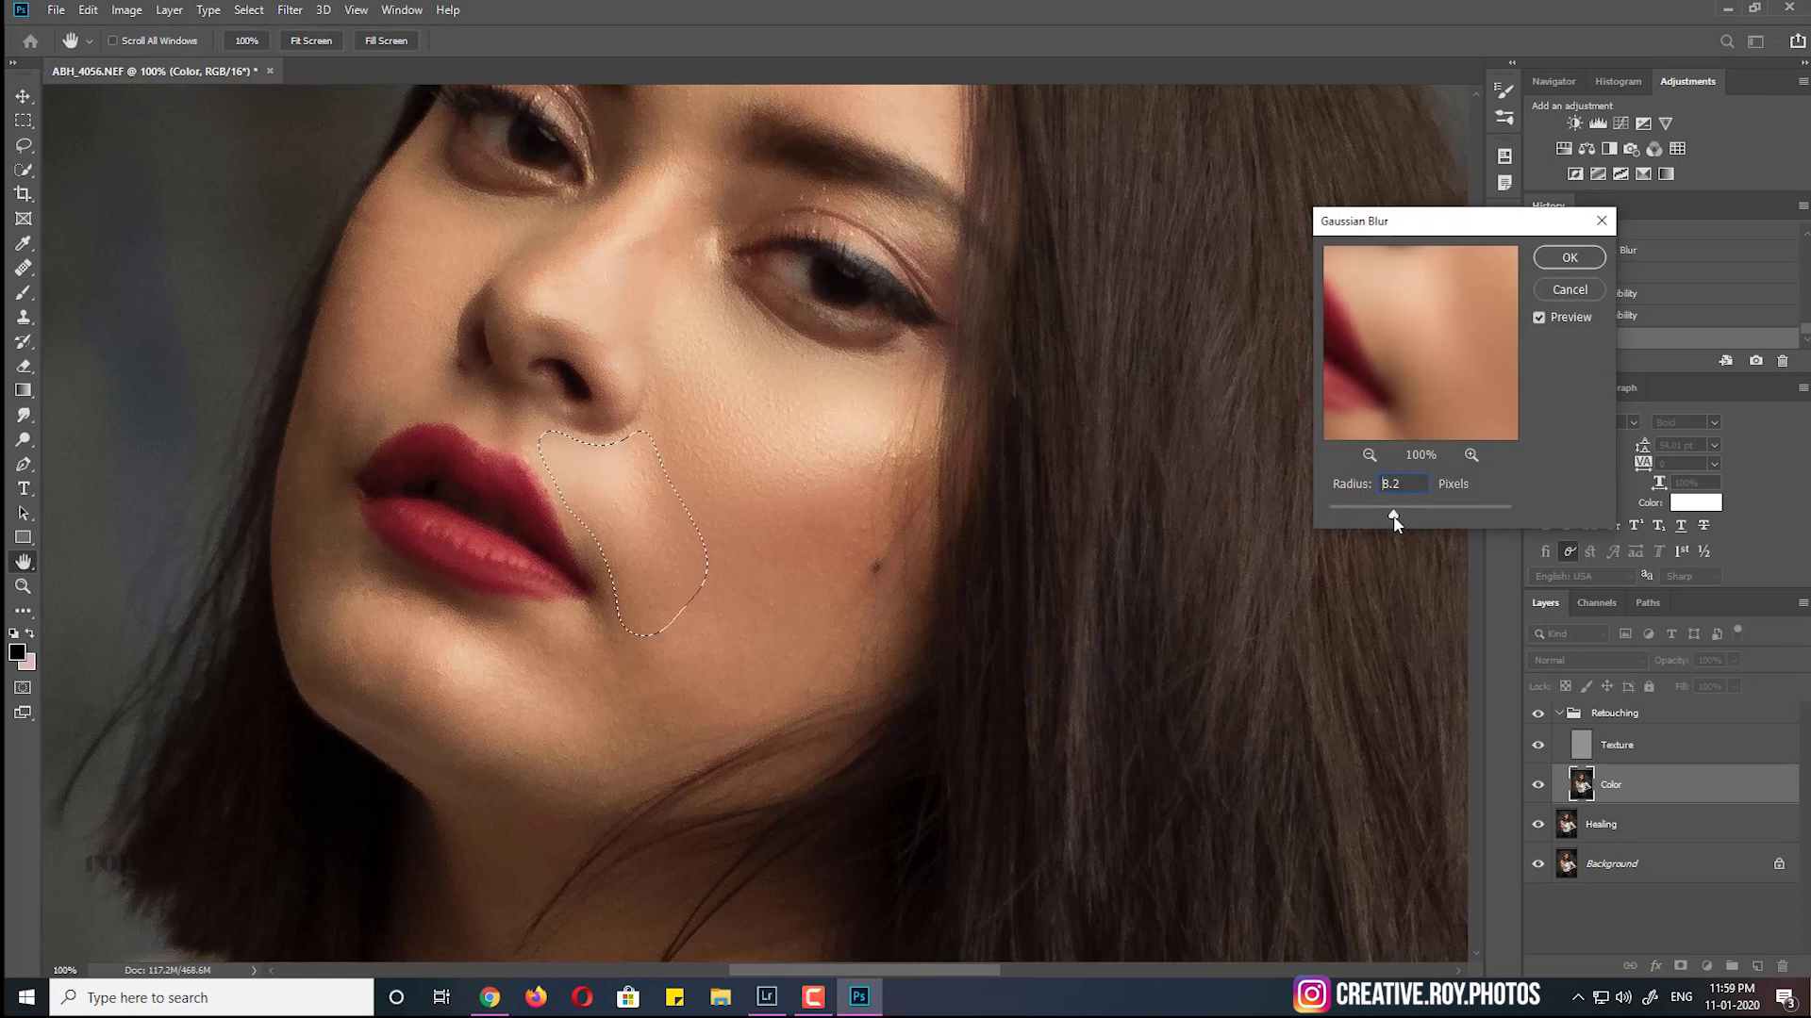
click(1558, 262)
key(ctrl+d)
Lasso-select the lower cheek for the next blur
drag(795, 572, 608, 602)
drag(629, 720, 802, 580)
click(292, 10)
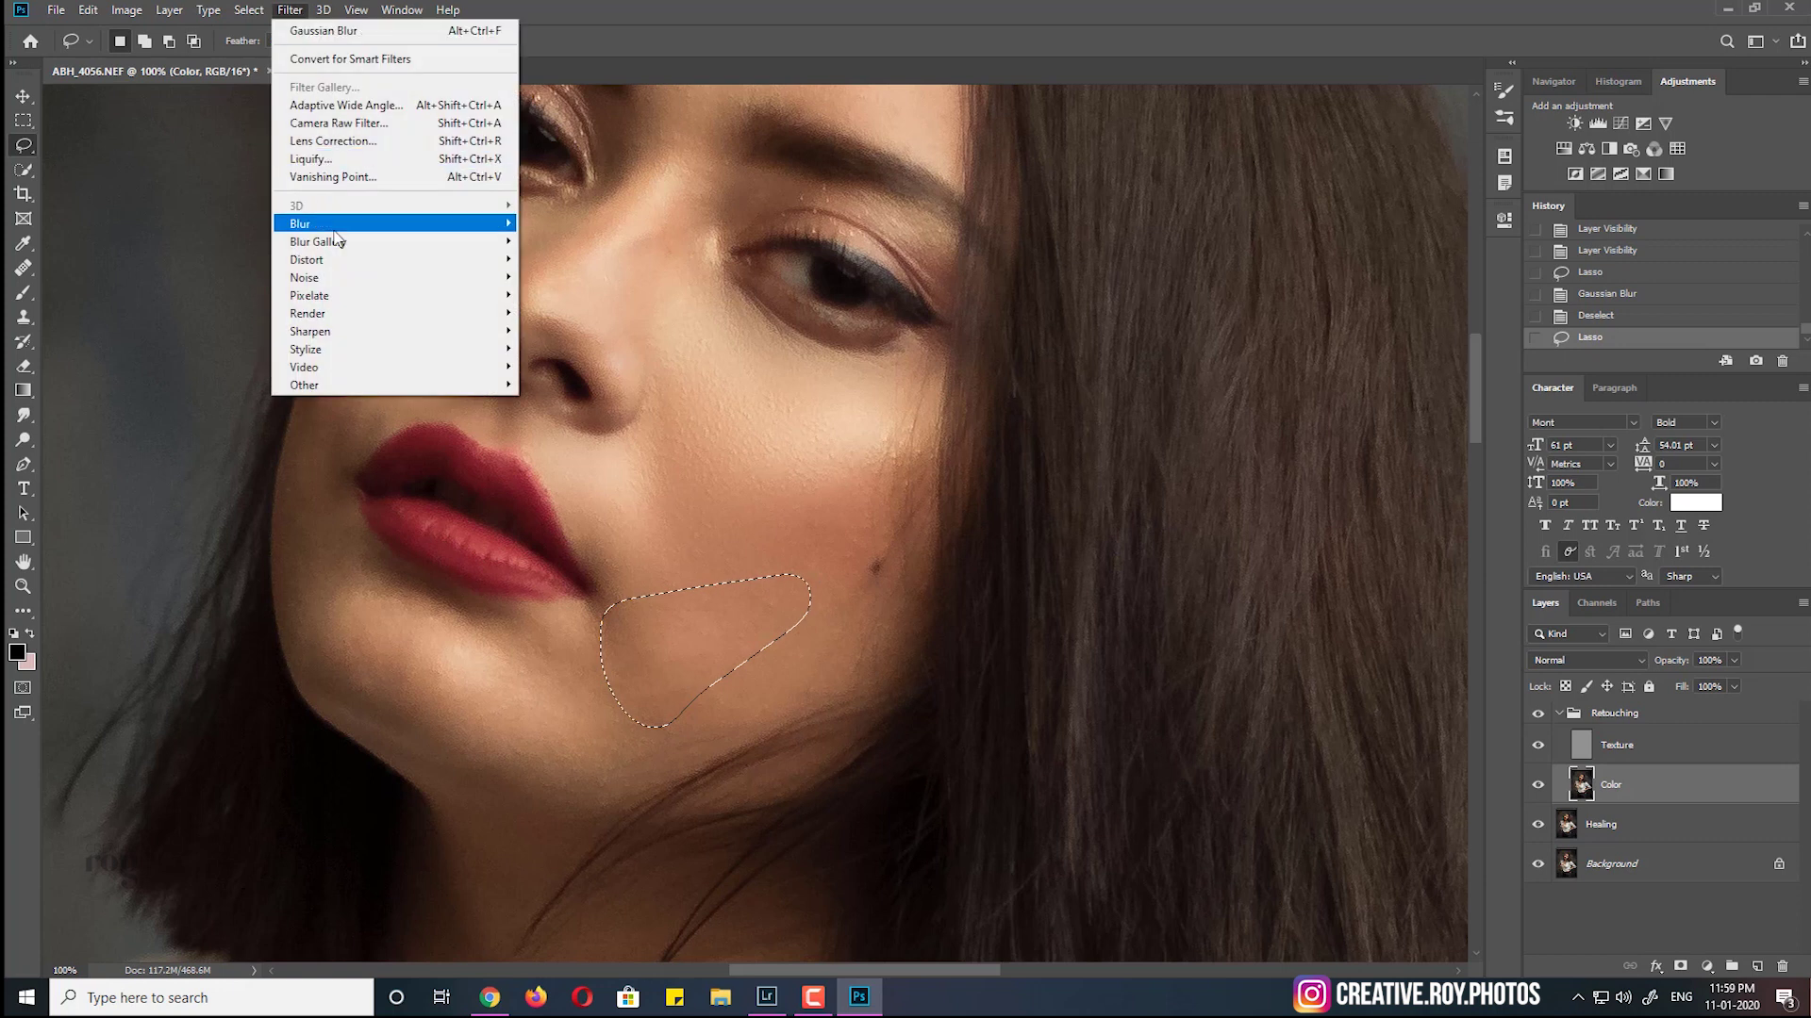
Blur the lower cheek patch with Gaussian Blur radius about 15 px, then deselect
click(599, 304)
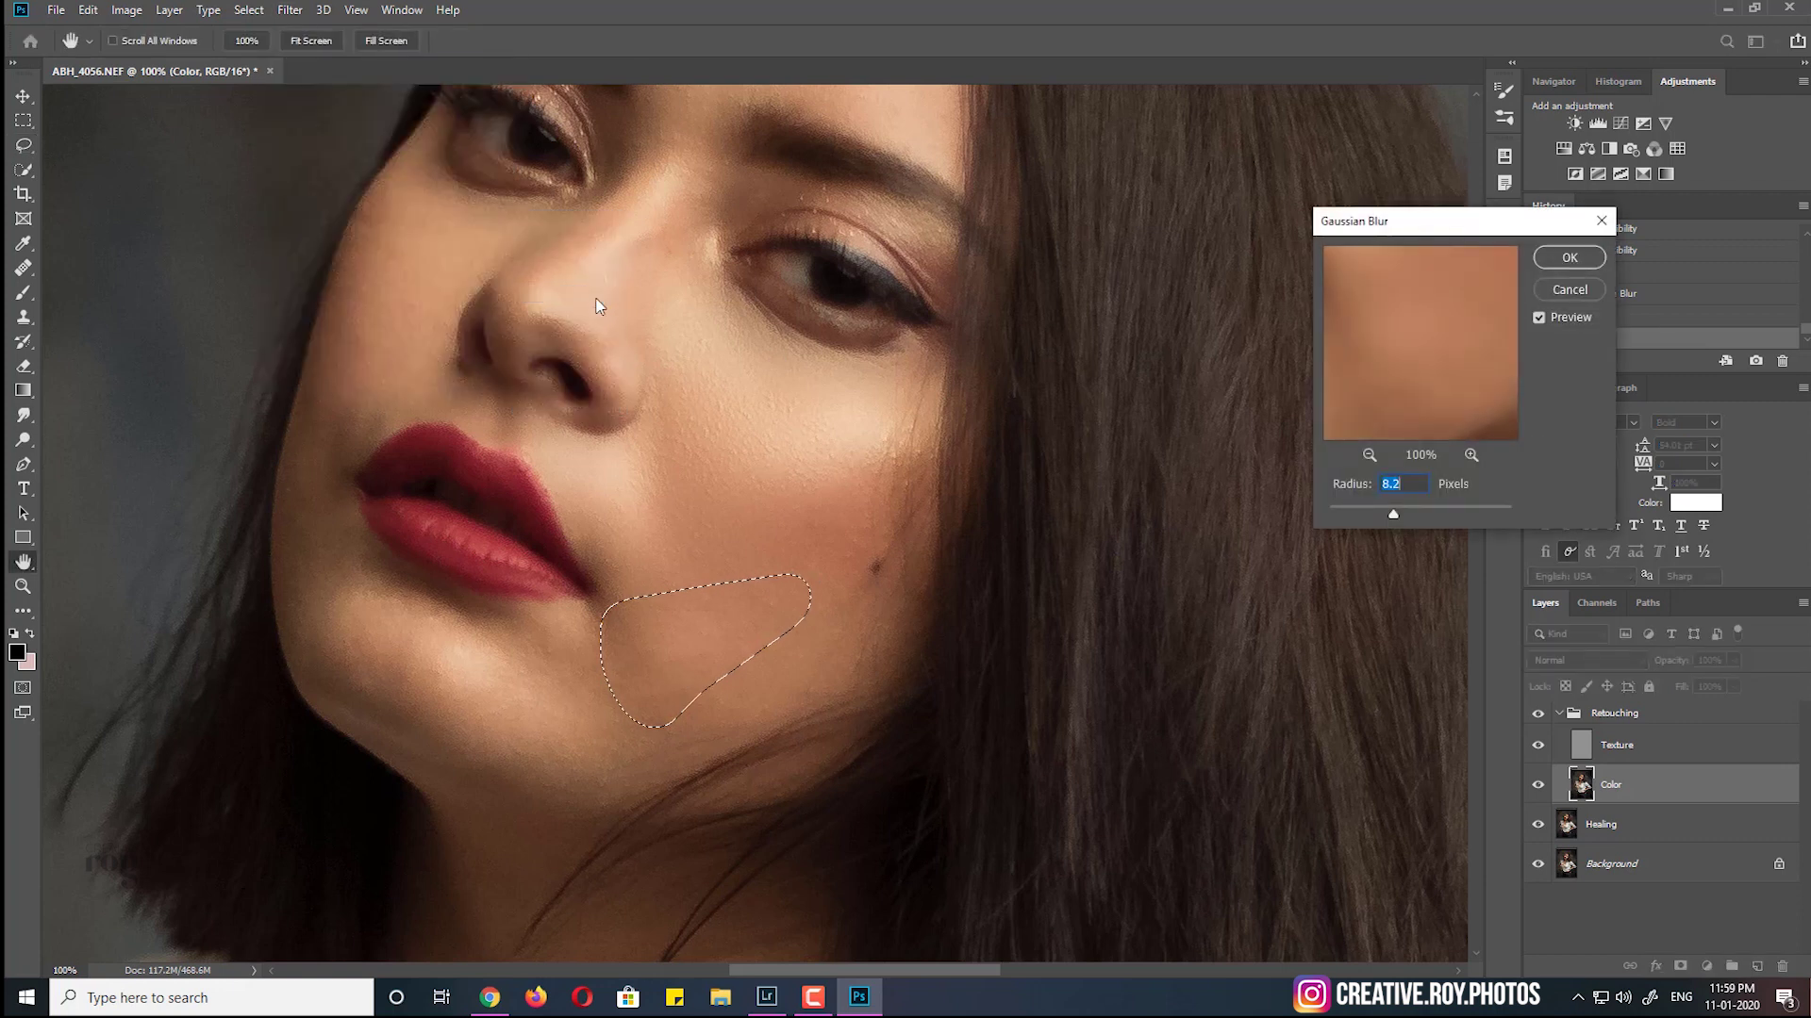
drag(1379, 515, 1414, 516)
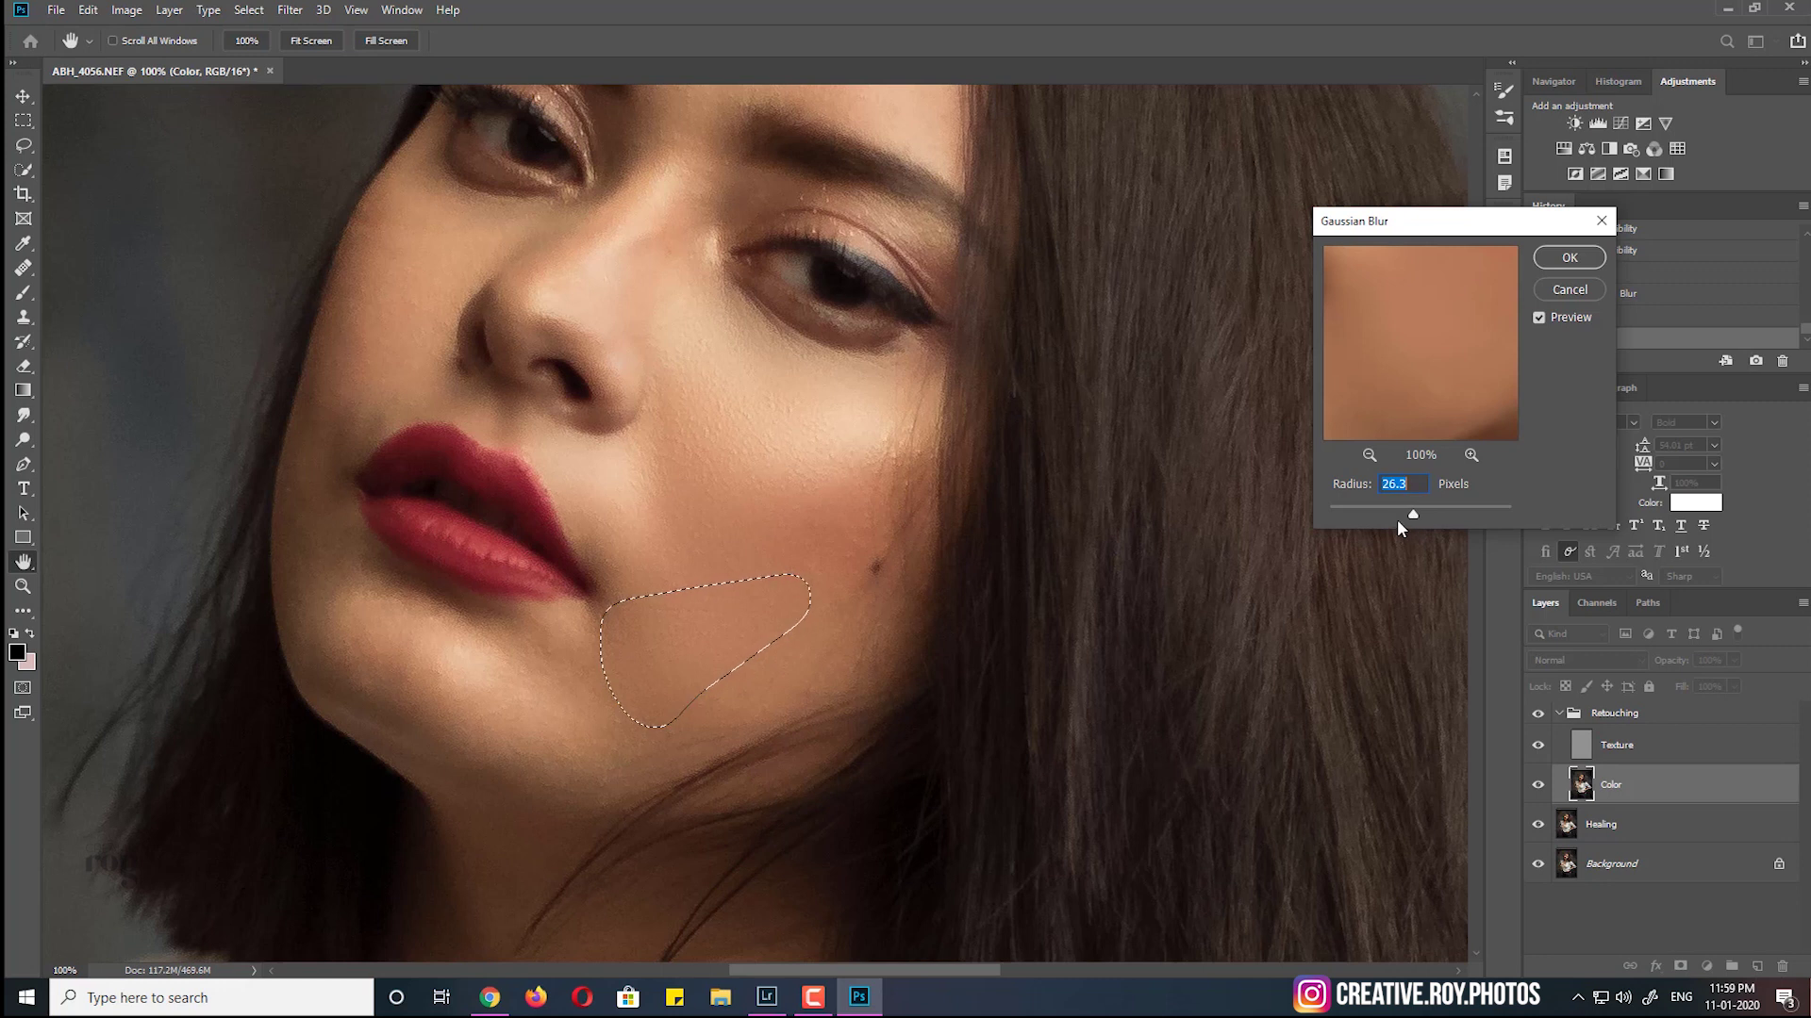
drag(1411, 514, 1403, 512)
click(1569, 258)
key(ctrl+d)
Lasso the cheek around the mole and blur it at about 7.8 px, then deselect
drag(851, 564, 714, 731)
mouse_move(828, 700)
mouse_down()
mouse_move(920, 650)
mouse_move(908, 577)
mouse_move(841, 487)
mouse_up()
drag(833, 580, 831, 592)
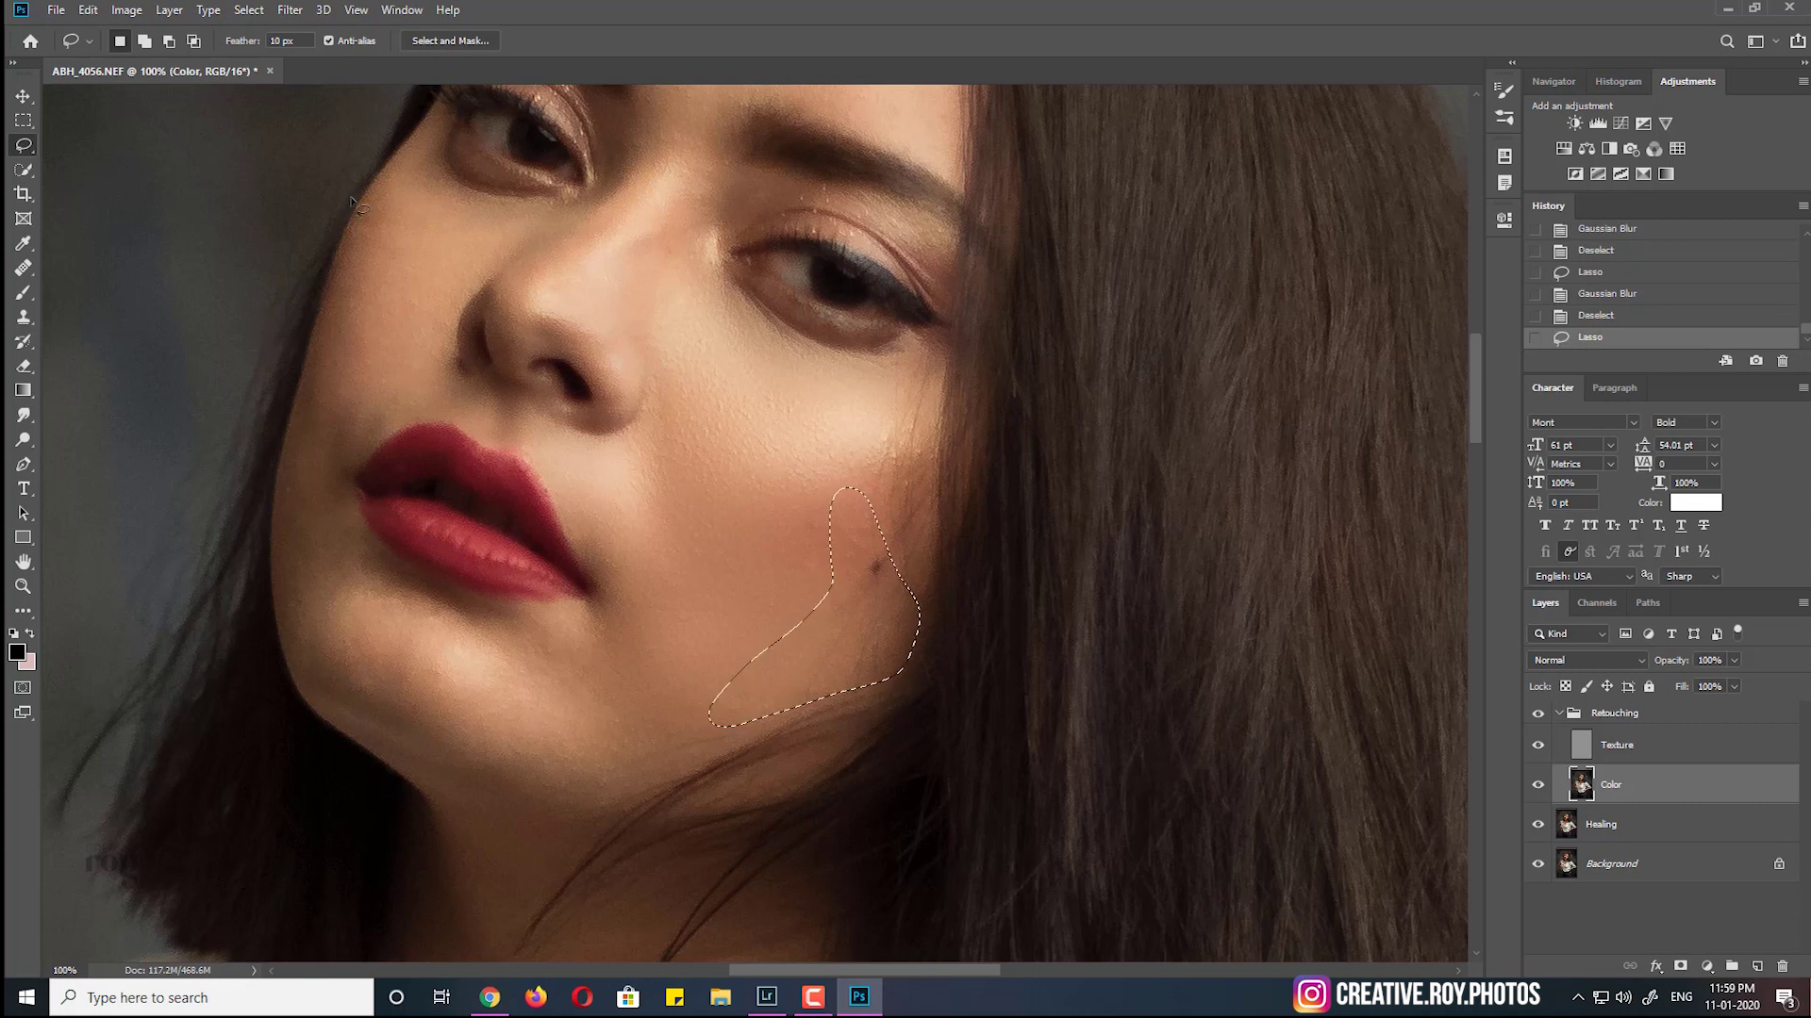
click(289, 9)
click(566, 295)
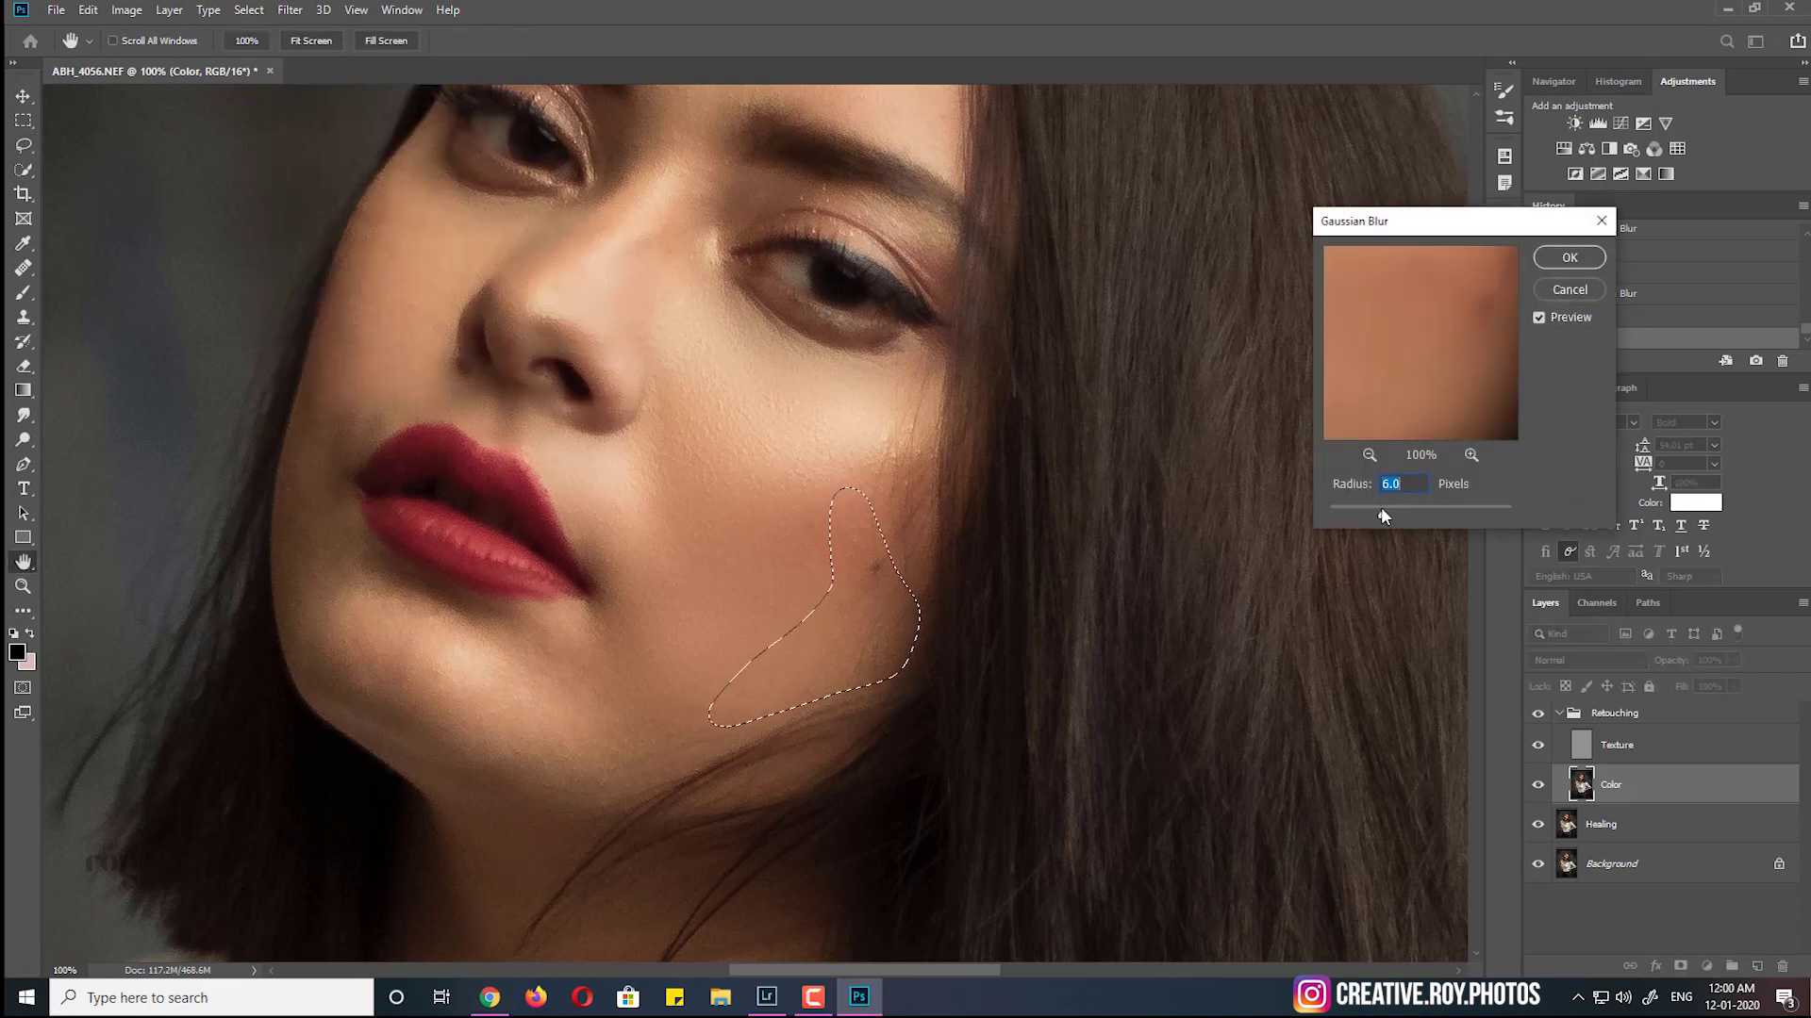
drag(1380, 509, 1387, 508)
click(1569, 257)
key(ctrl+d)
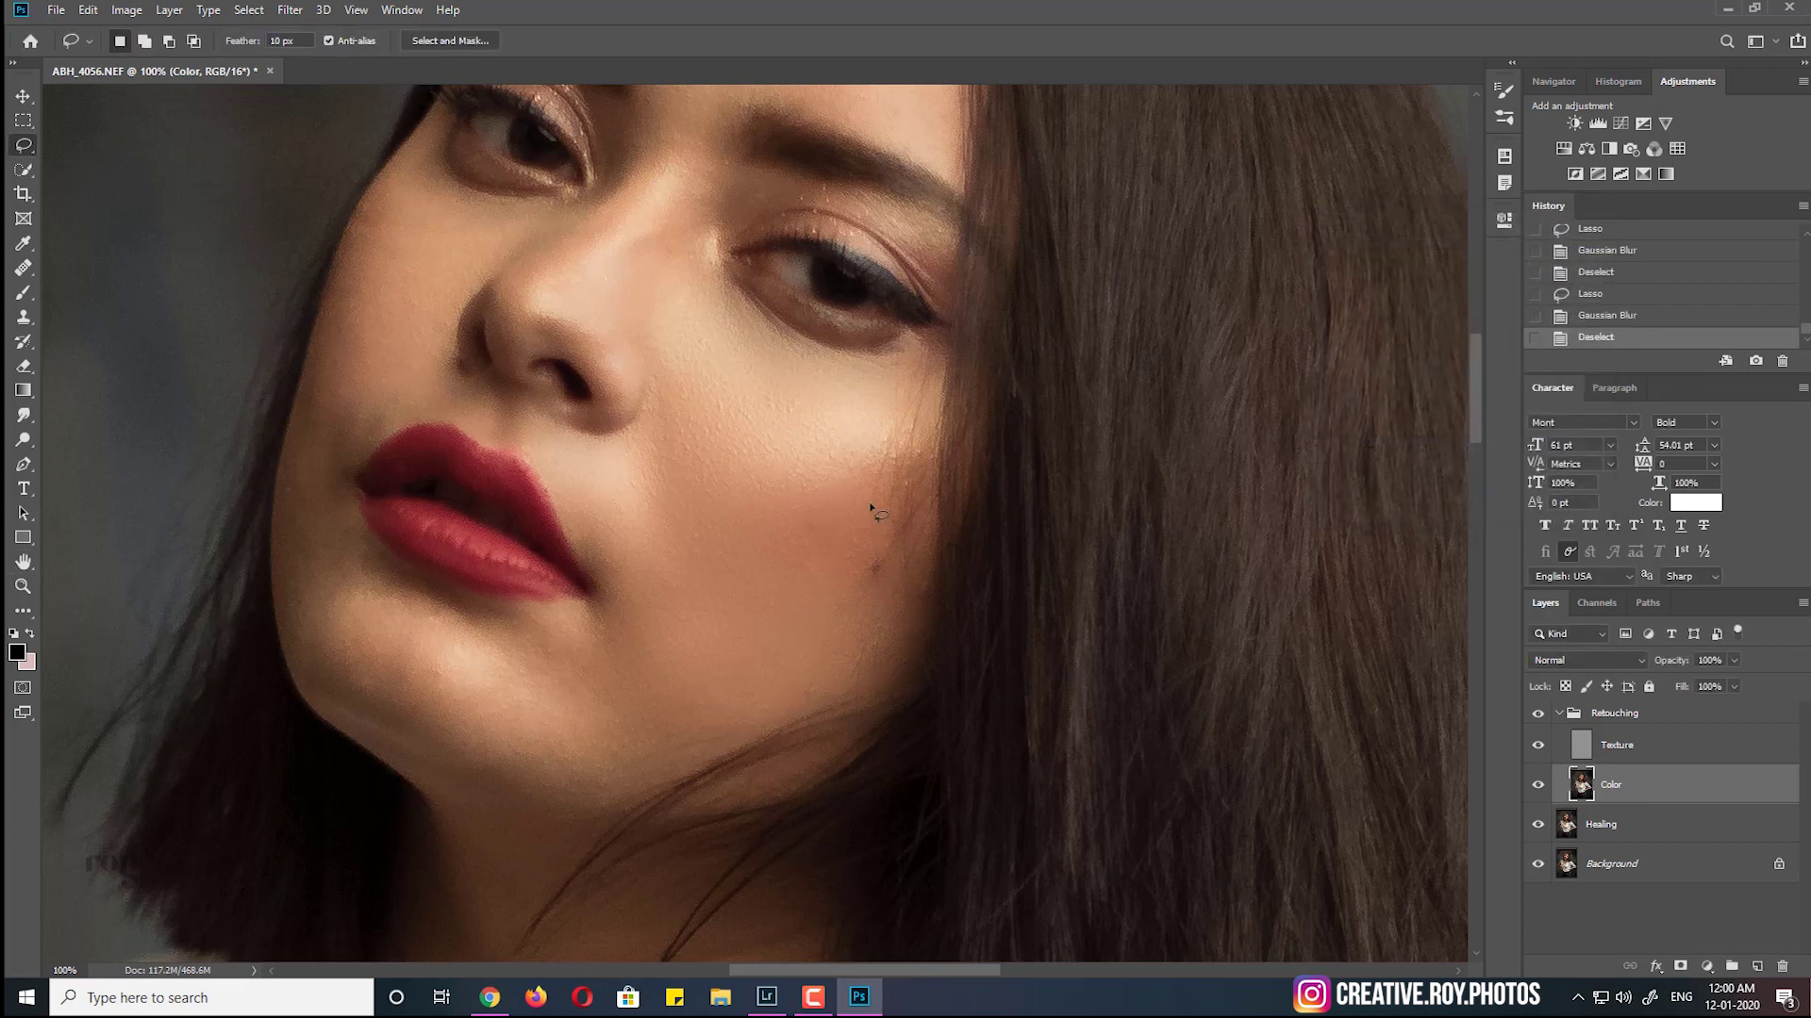
Reapply Gaussian Blur to two lassoed chin patches below and beside the lips
mouse_move(601, 618)
mouse_down()
mouse_move(455, 719)
mouse_move(577, 830)
mouse_move(667, 801)
mouse_up()
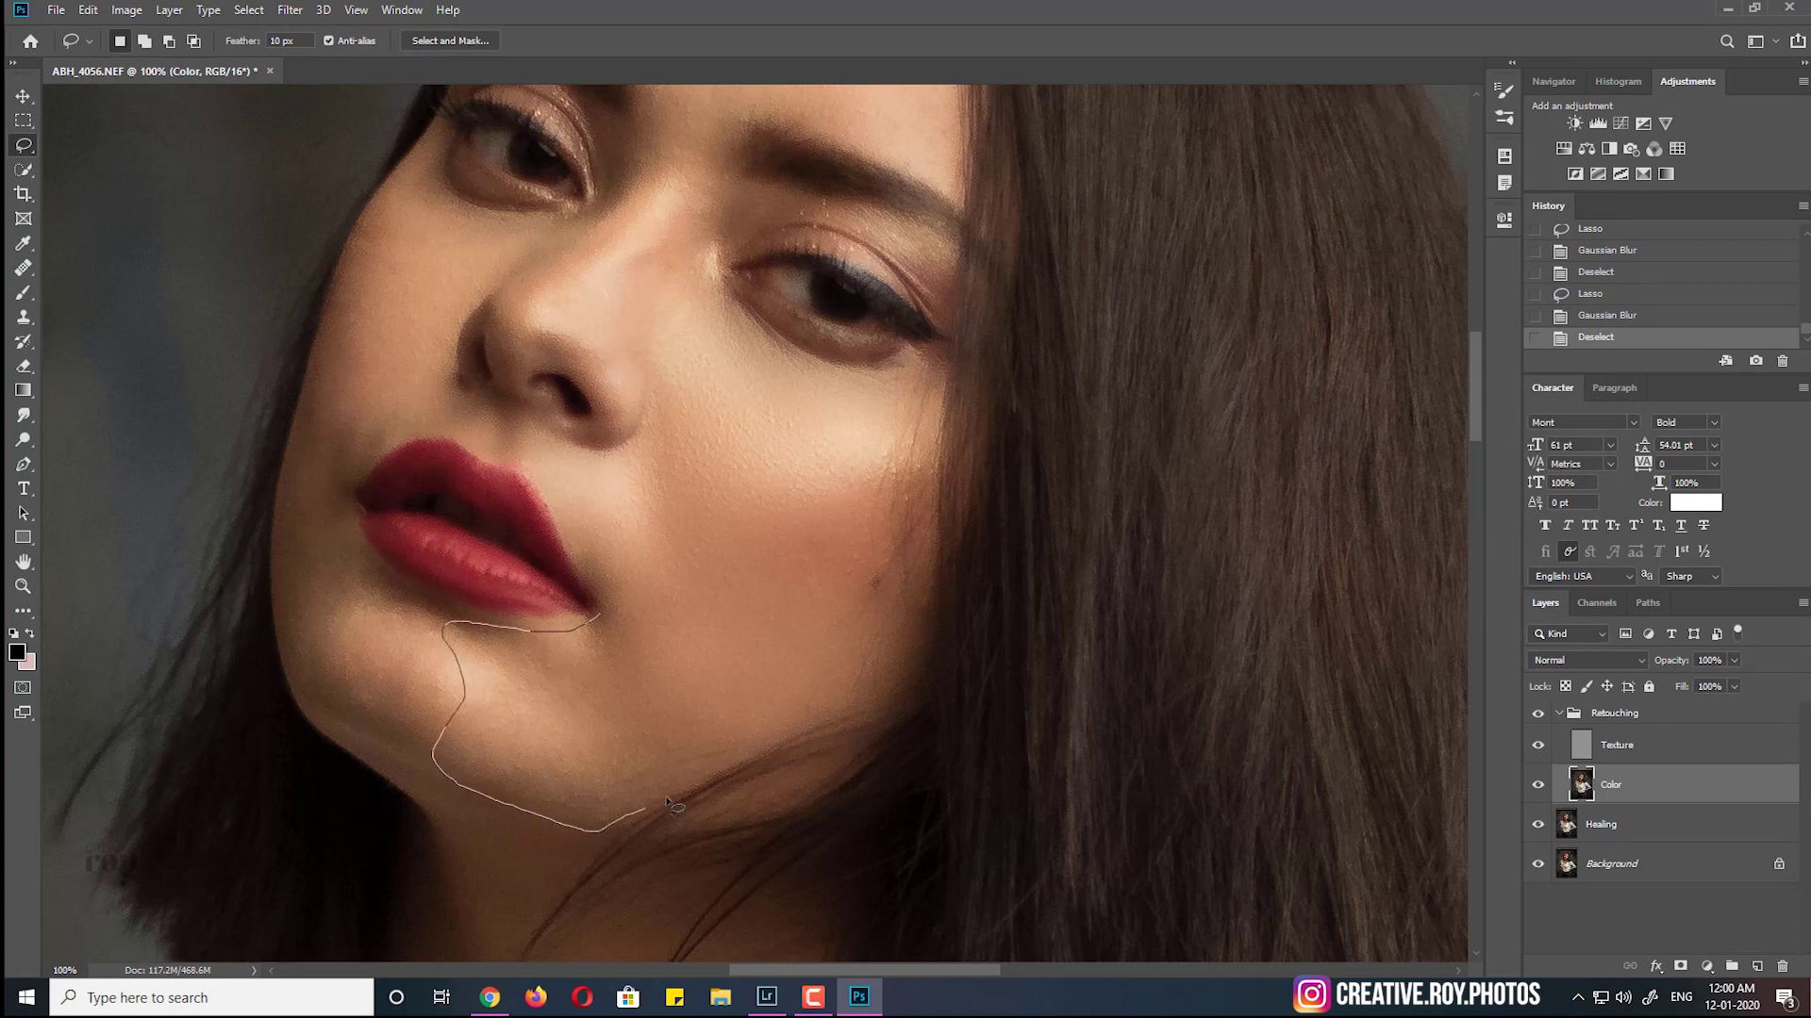
drag(622, 638, 592, 623)
click(290, 9)
click(324, 30)
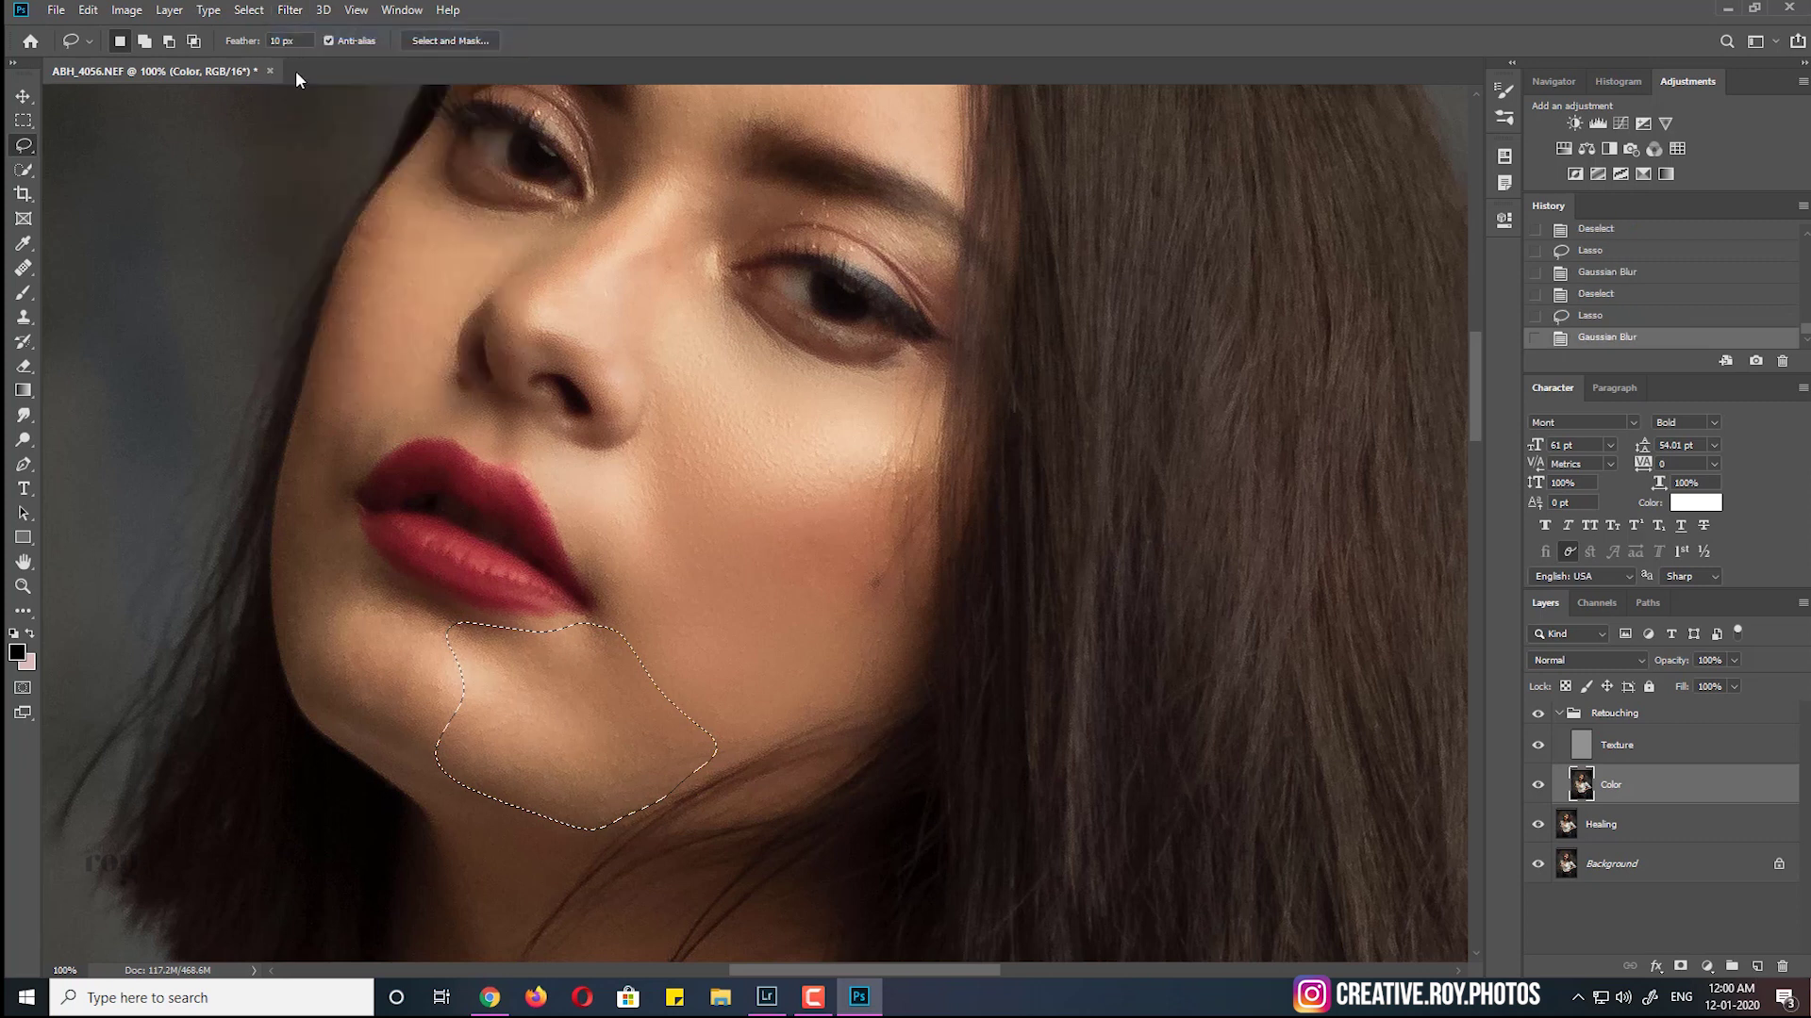
key(ctrl+d)
mouse_move(485, 629)
mouse_down()
mouse_move(363, 554)
mouse_move(484, 634)
mouse_up()
click(289, 9)
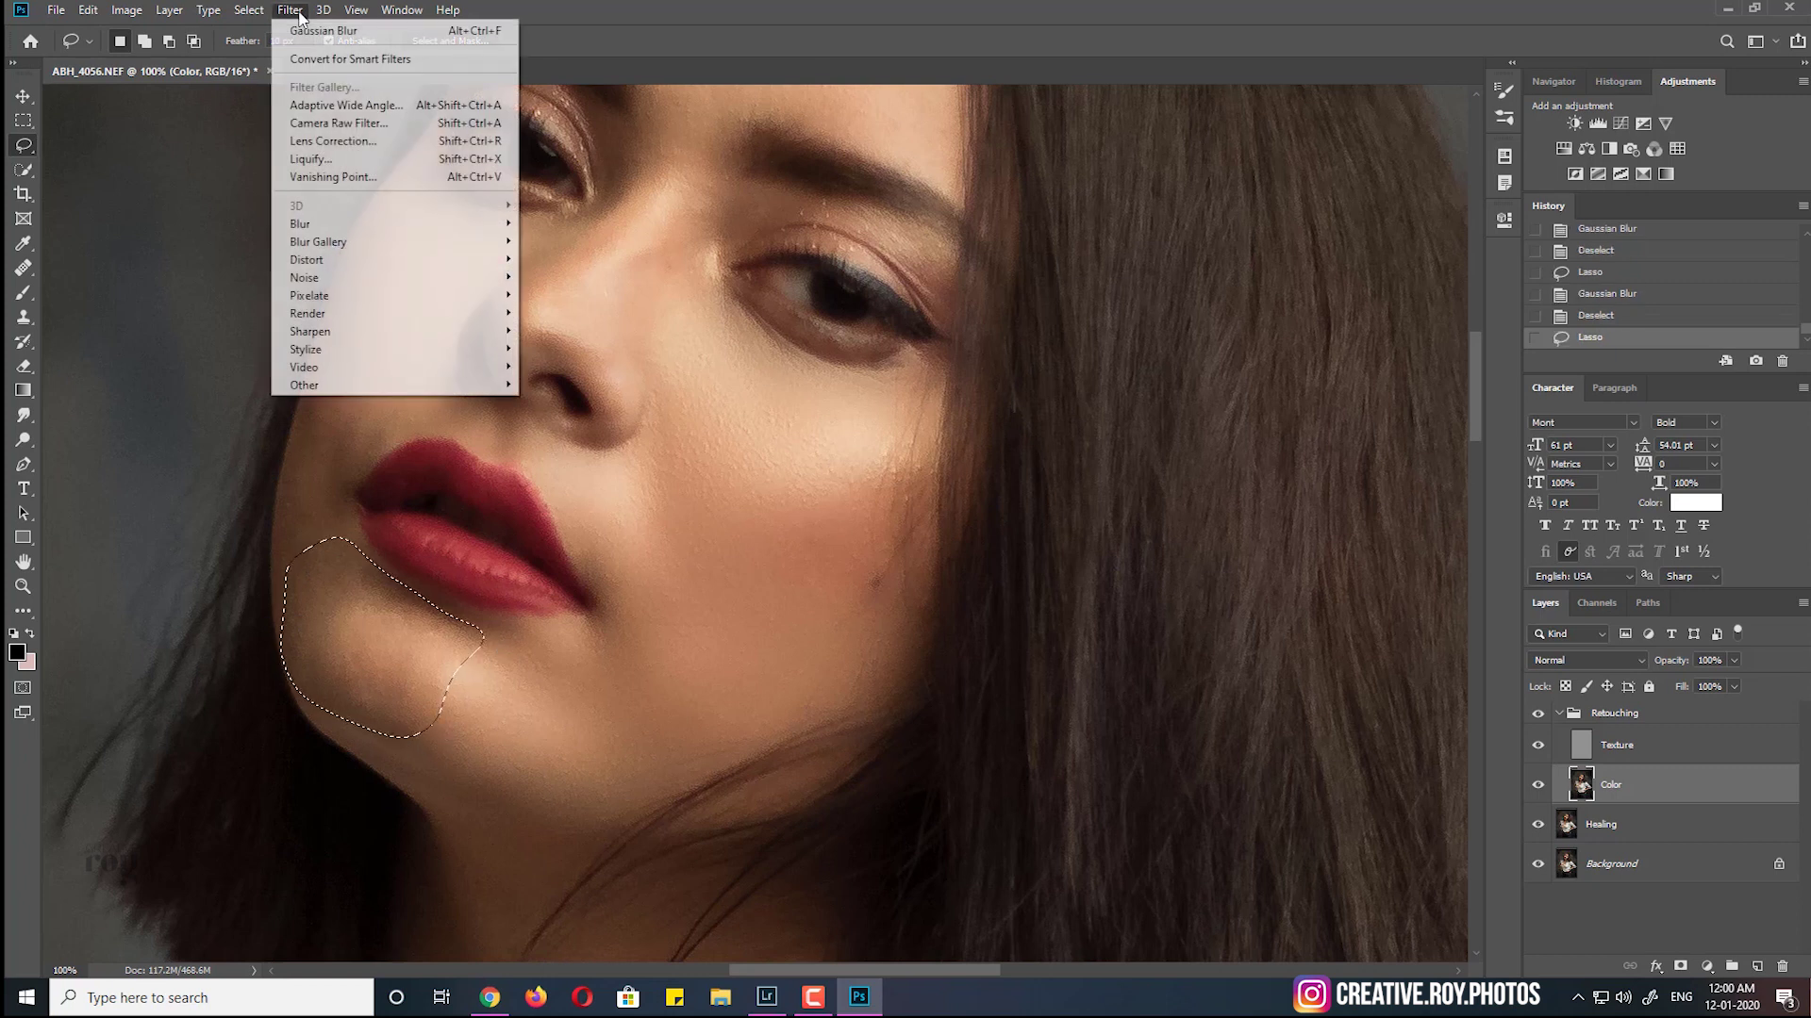
click(300, 32)
key(ctrl+d)
Reapply Gaussian Blur to lassoed cheek patches under the eye and beside the mouth
scroll(500, 472, up, 2)
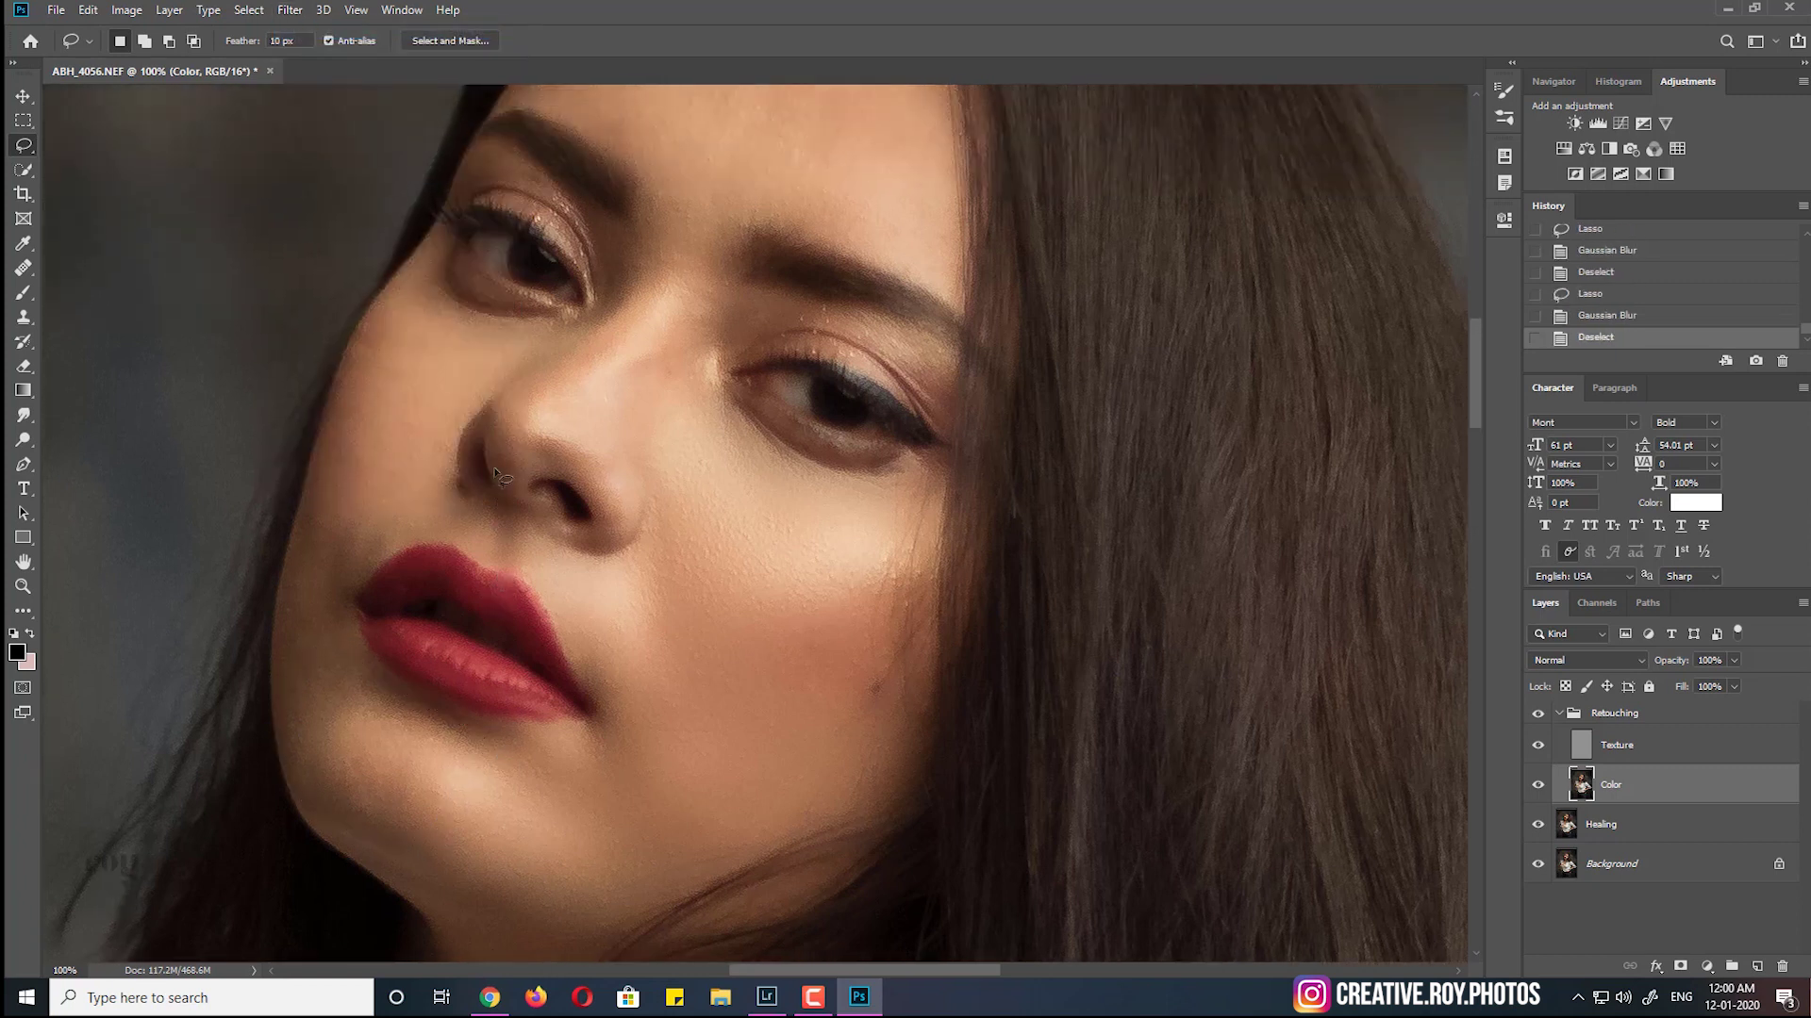
scroll(500, 472, up, 2)
drag(554, 411, 387, 409)
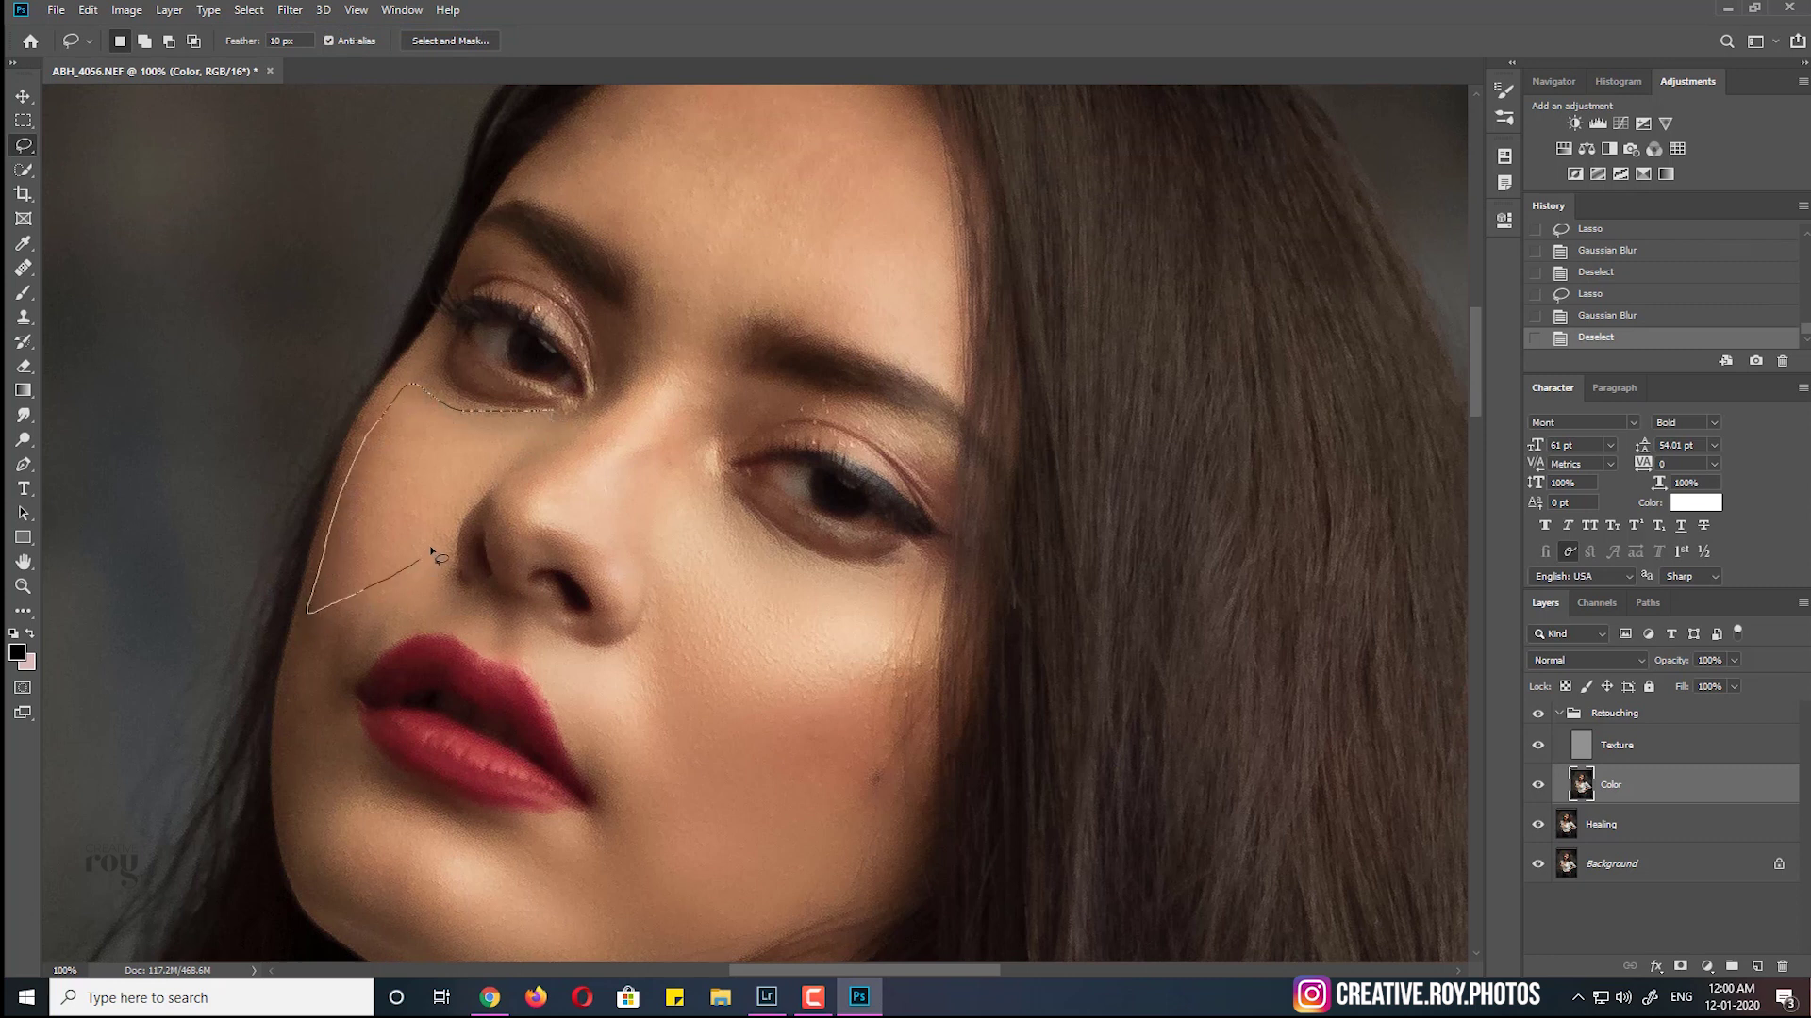
drag(339, 608, 552, 415)
click(297, 11)
click(415, 28)
key(ctrl+d)
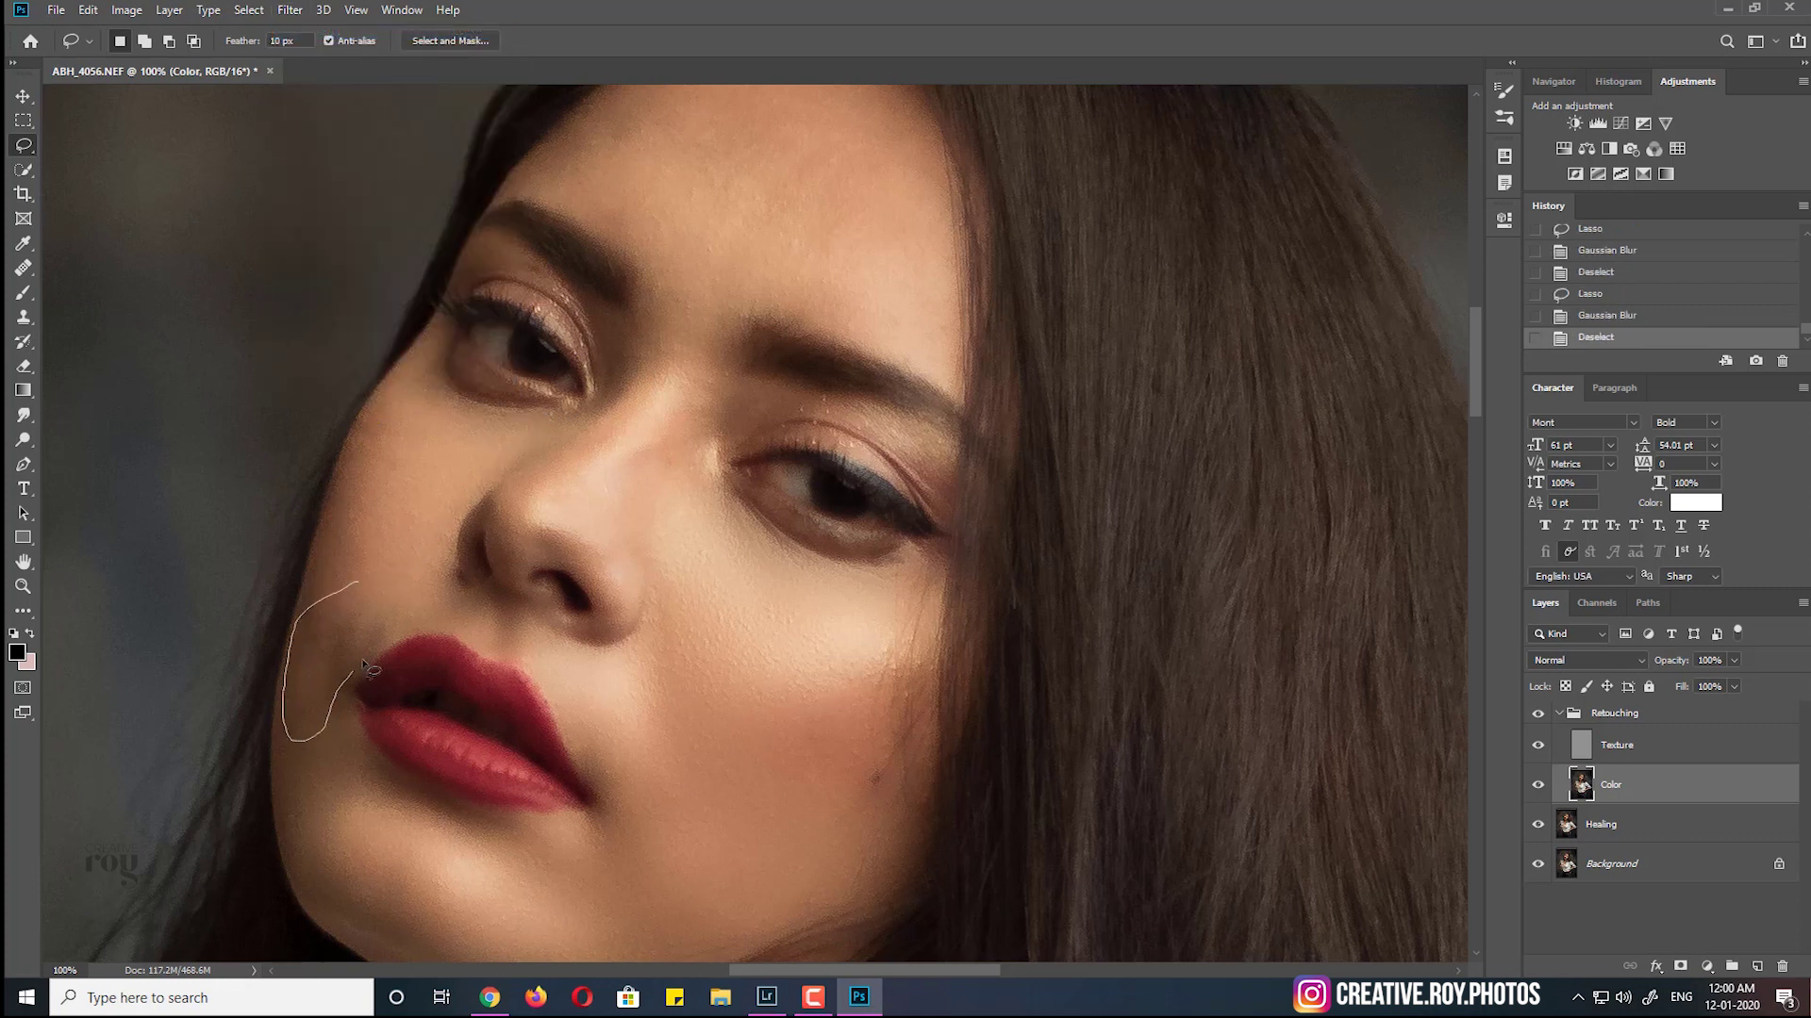
drag(285, 684, 330, 601)
click(290, 10)
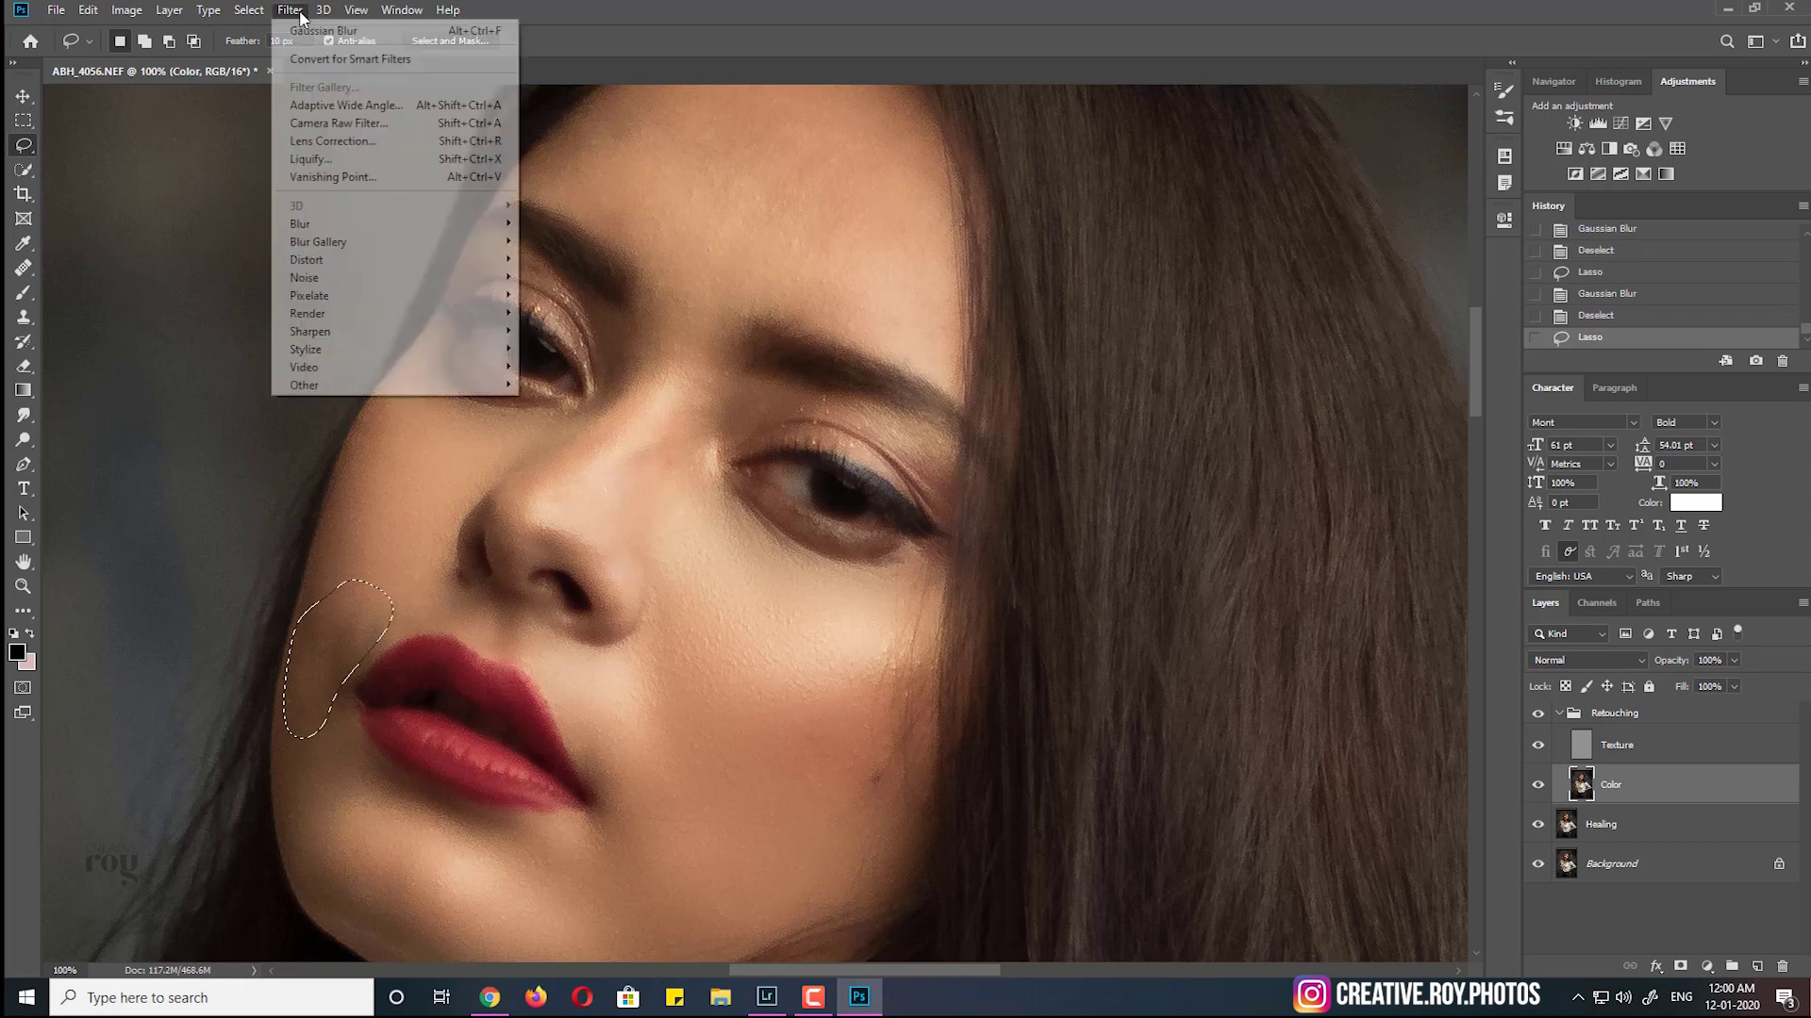
click(320, 29)
key(ctrl+d)
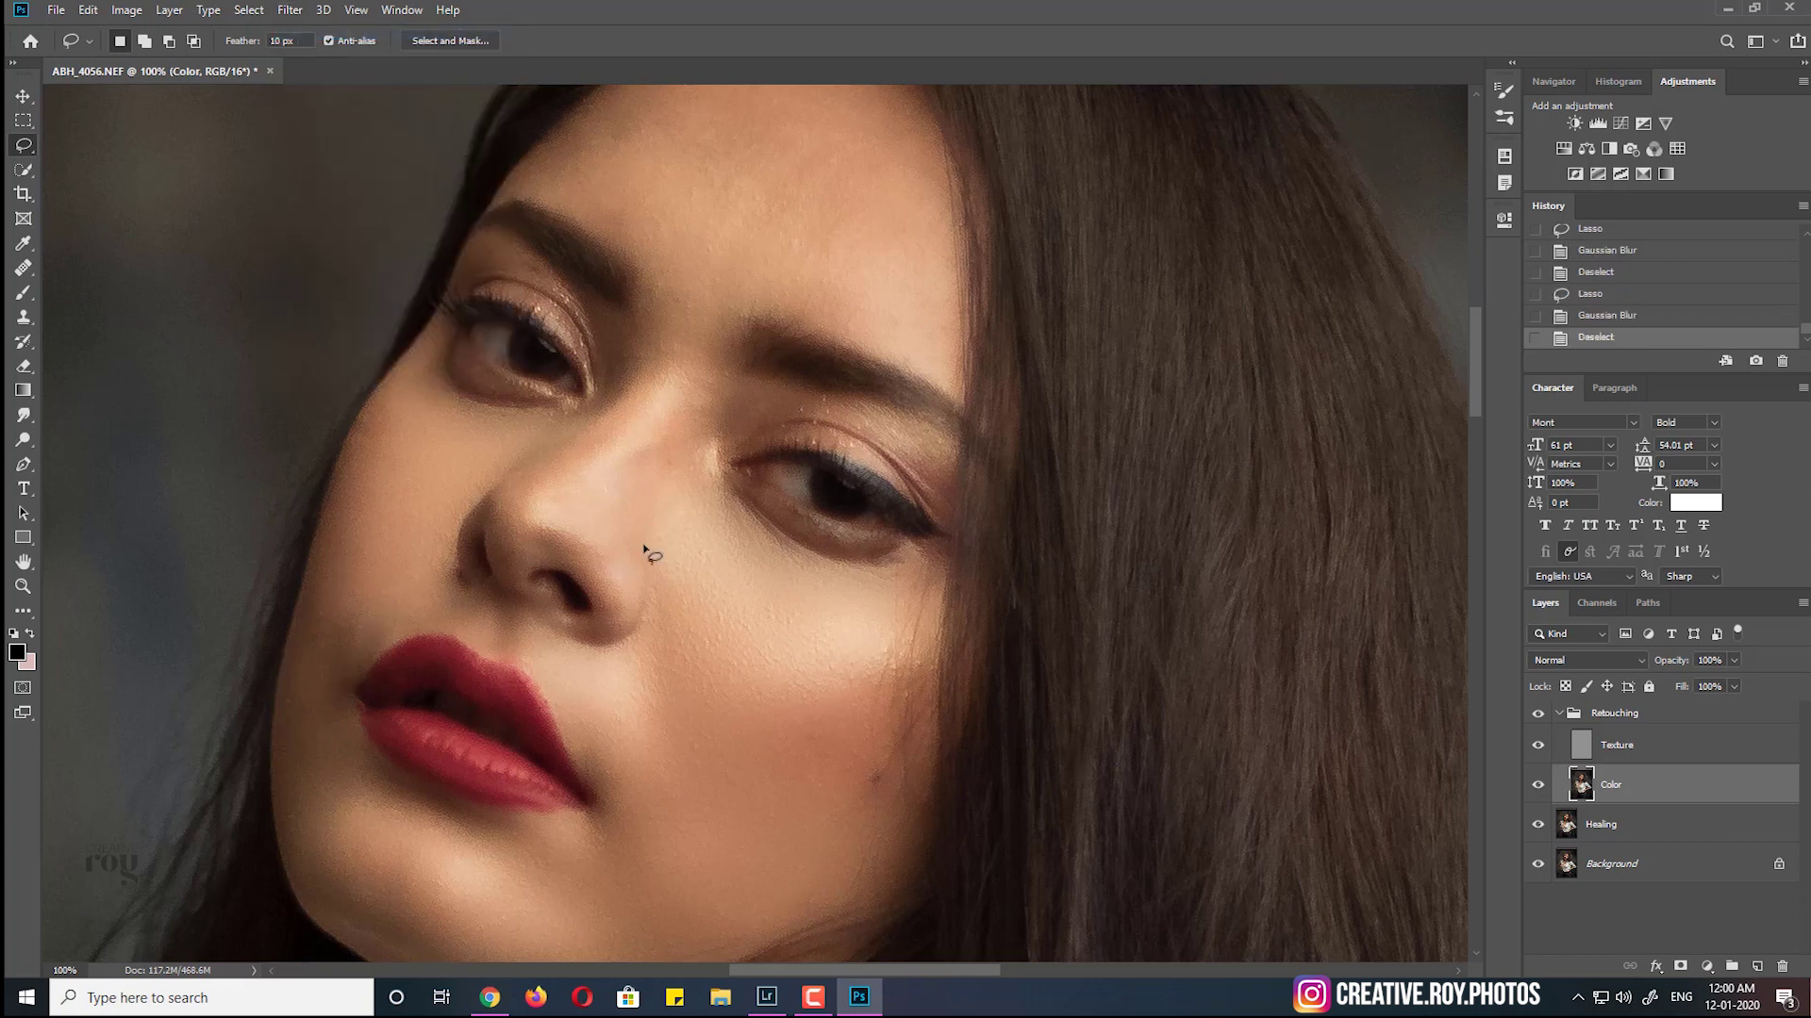
scroll(697, 378, up, 3)
Lasso a forehead patch and apply Gaussian Blur to it, then deselect
scroll(717, 283, up, 2)
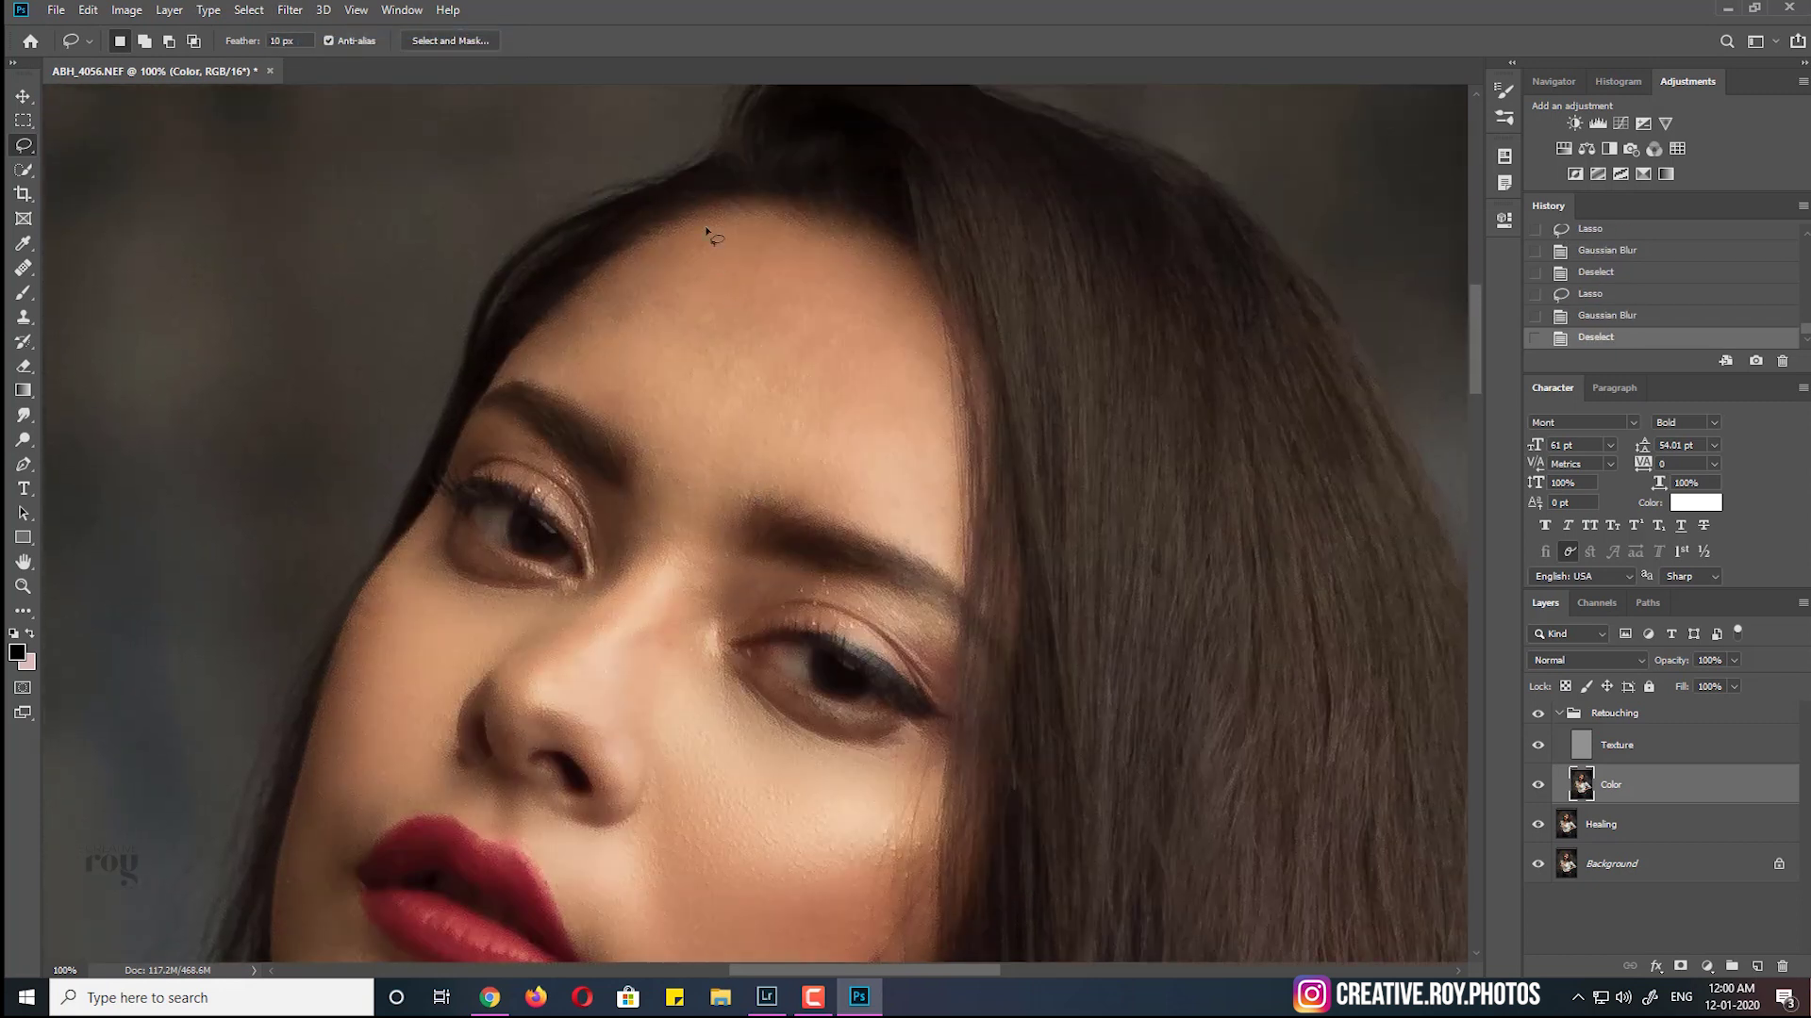
mouse_move(601, 304)
mouse_down()
mouse_move(529, 364)
mouse_move(659, 437)
mouse_move(795, 283)
mouse_move(743, 229)
mouse_up()
drag(571, 329, 565, 331)
click(289, 9)
mouse_move(300, 223)
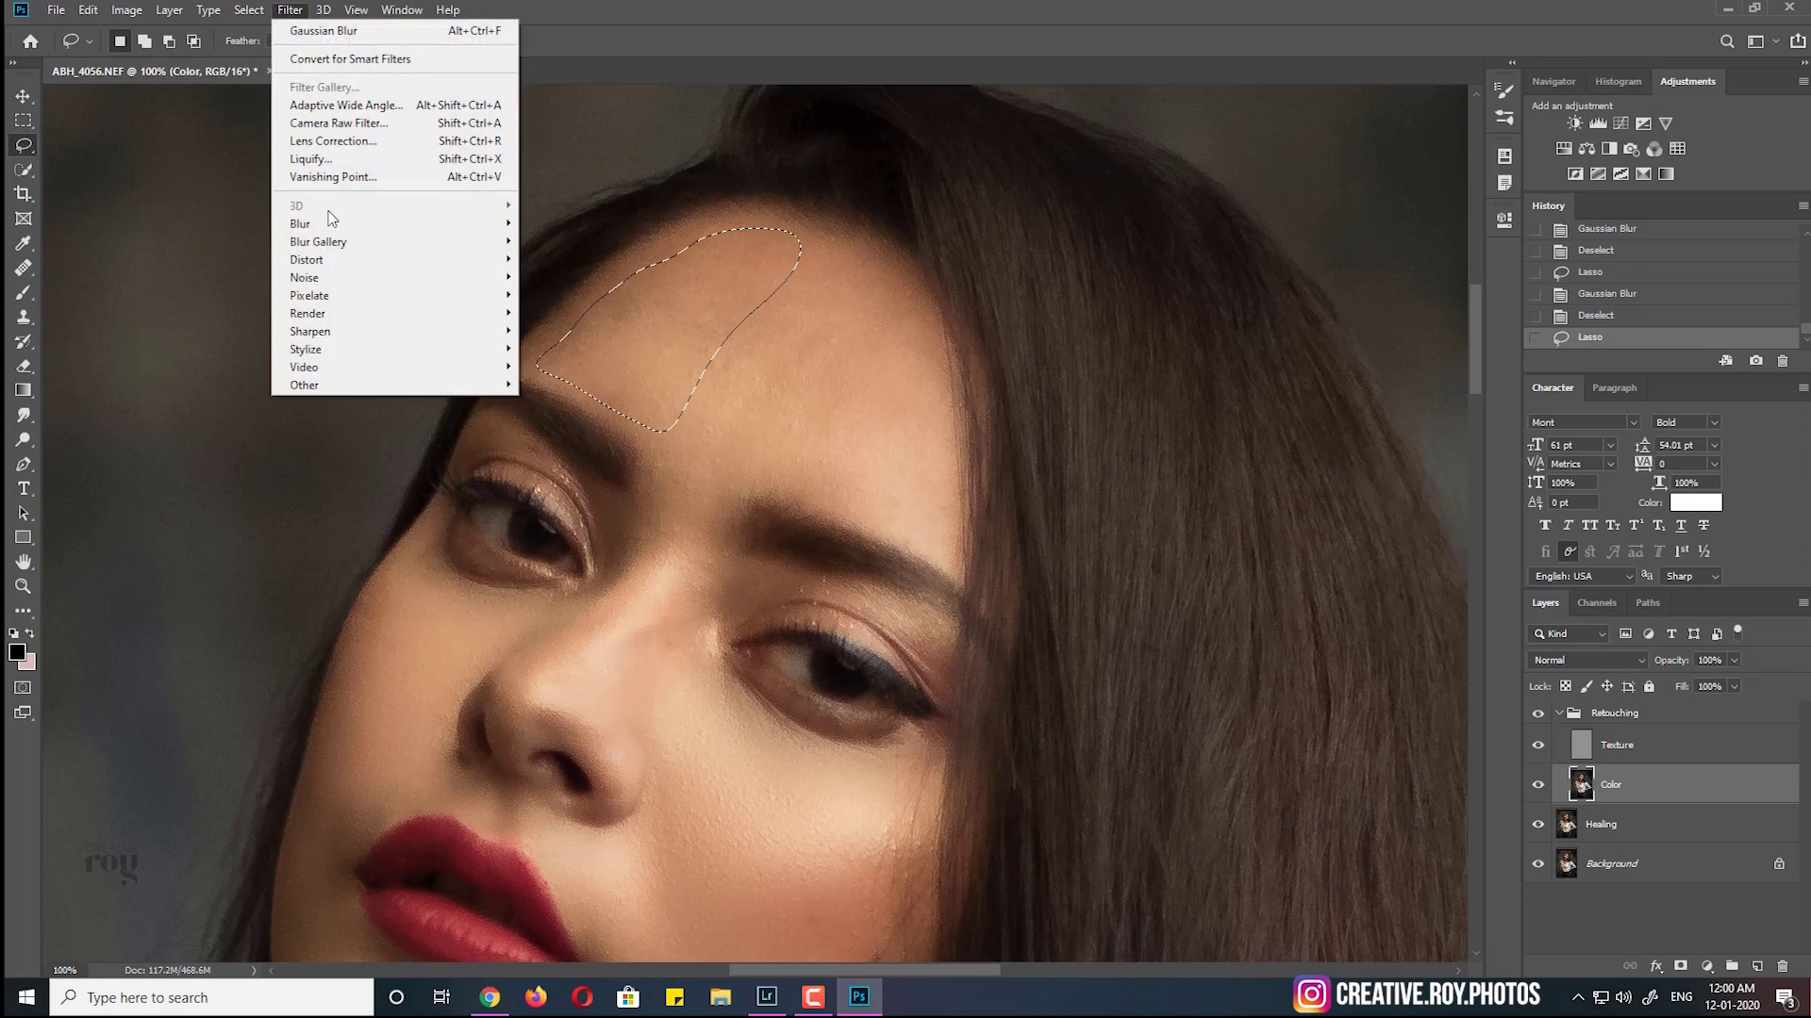
click(568, 294)
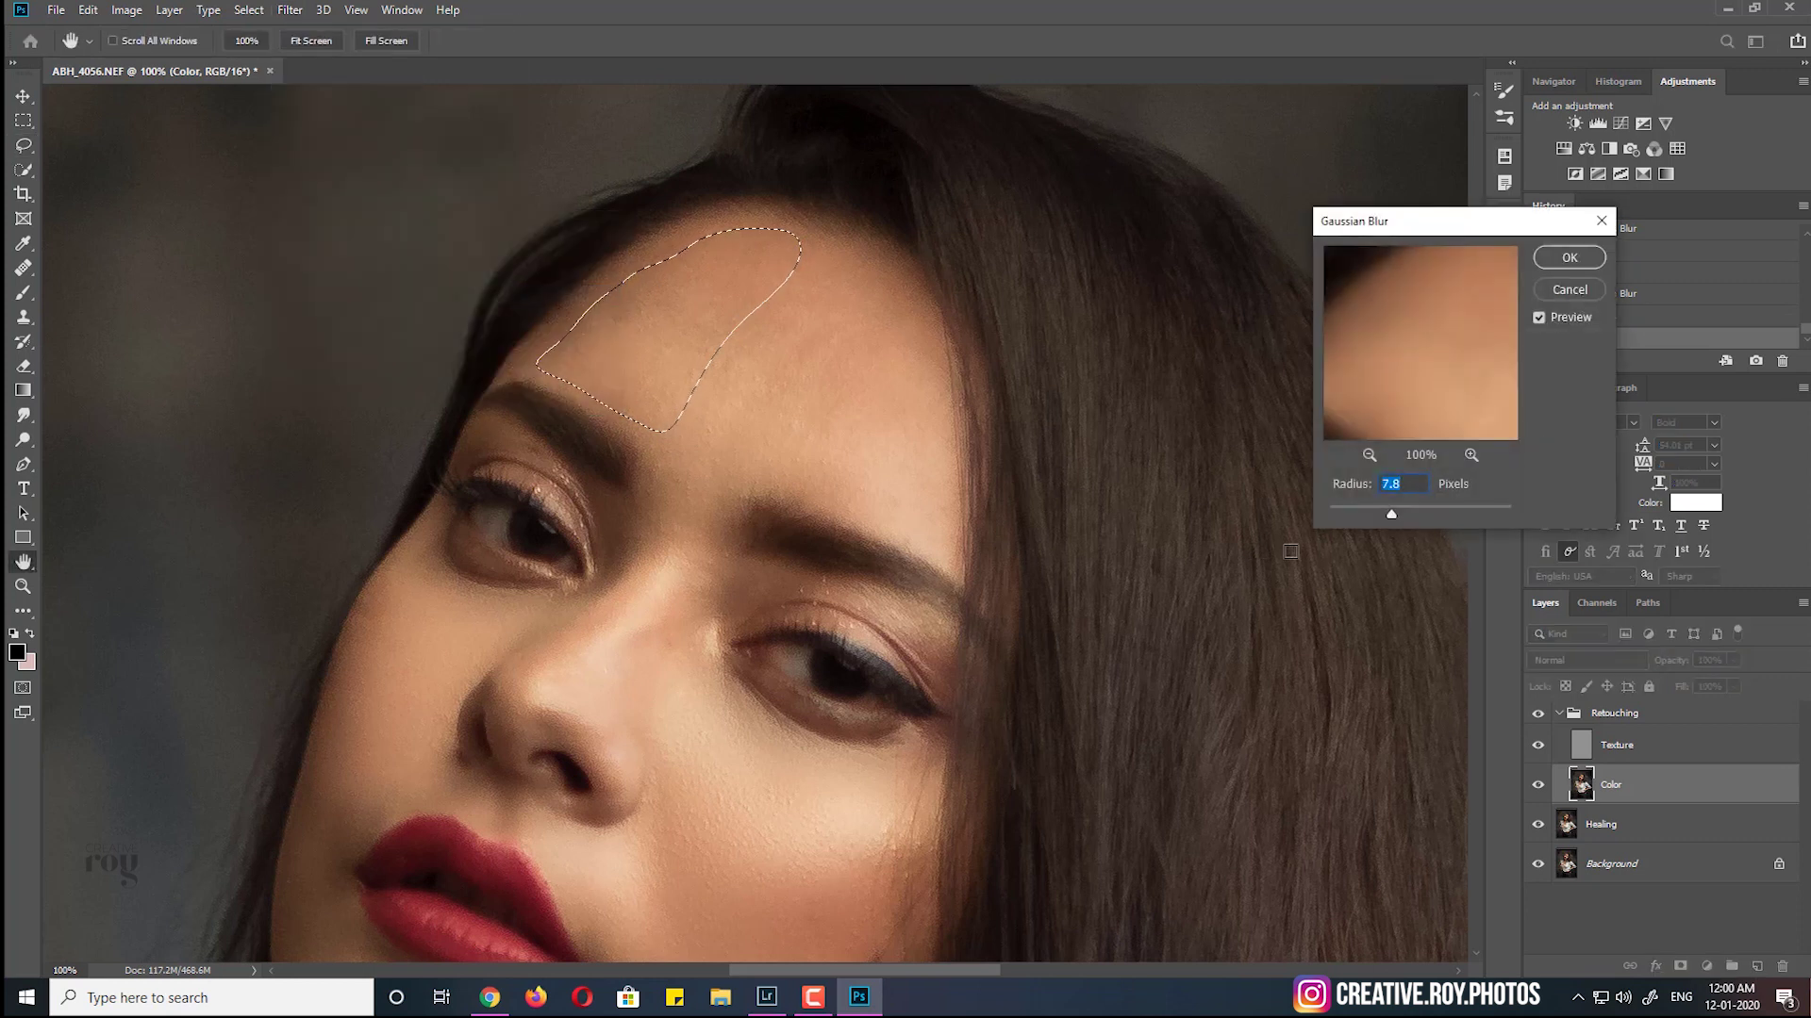
click(1569, 258)
key(ctrl+d)
Reapply Gaussian Blur to the mid-forehead and a patch near the hairline
mouse_move(781, 259)
mouse_down()
mouse_move(651, 418)
mouse_move(654, 492)
mouse_up()
drag(627, 551, 690, 563)
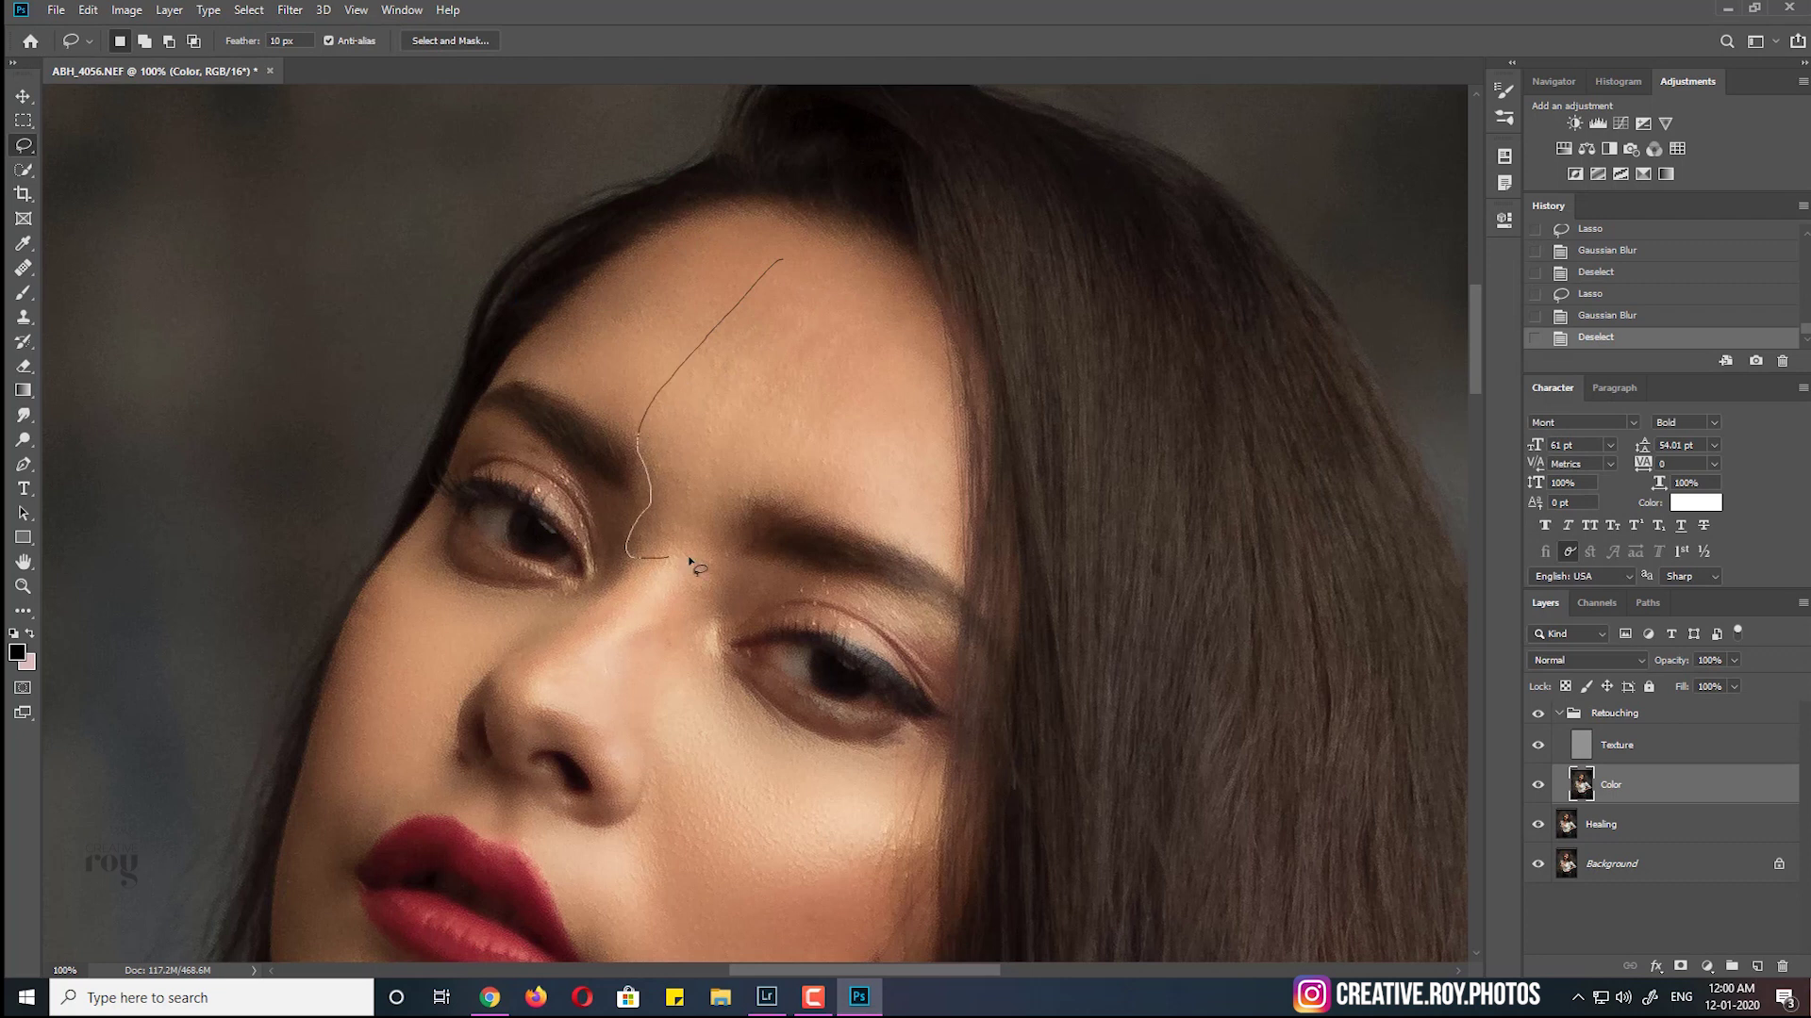
mouse_move(743, 500)
mouse_down()
mouse_move(849, 372)
mouse_move(824, 267)
mouse_move(783, 253)
mouse_up()
click(281, 10)
key(ctrl+d)
mouse_move(879, 300)
mouse_down()
mouse_move(770, 492)
mouse_move(950, 539)
mouse_move(941, 416)
mouse_move(898, 275)
mouse_up()
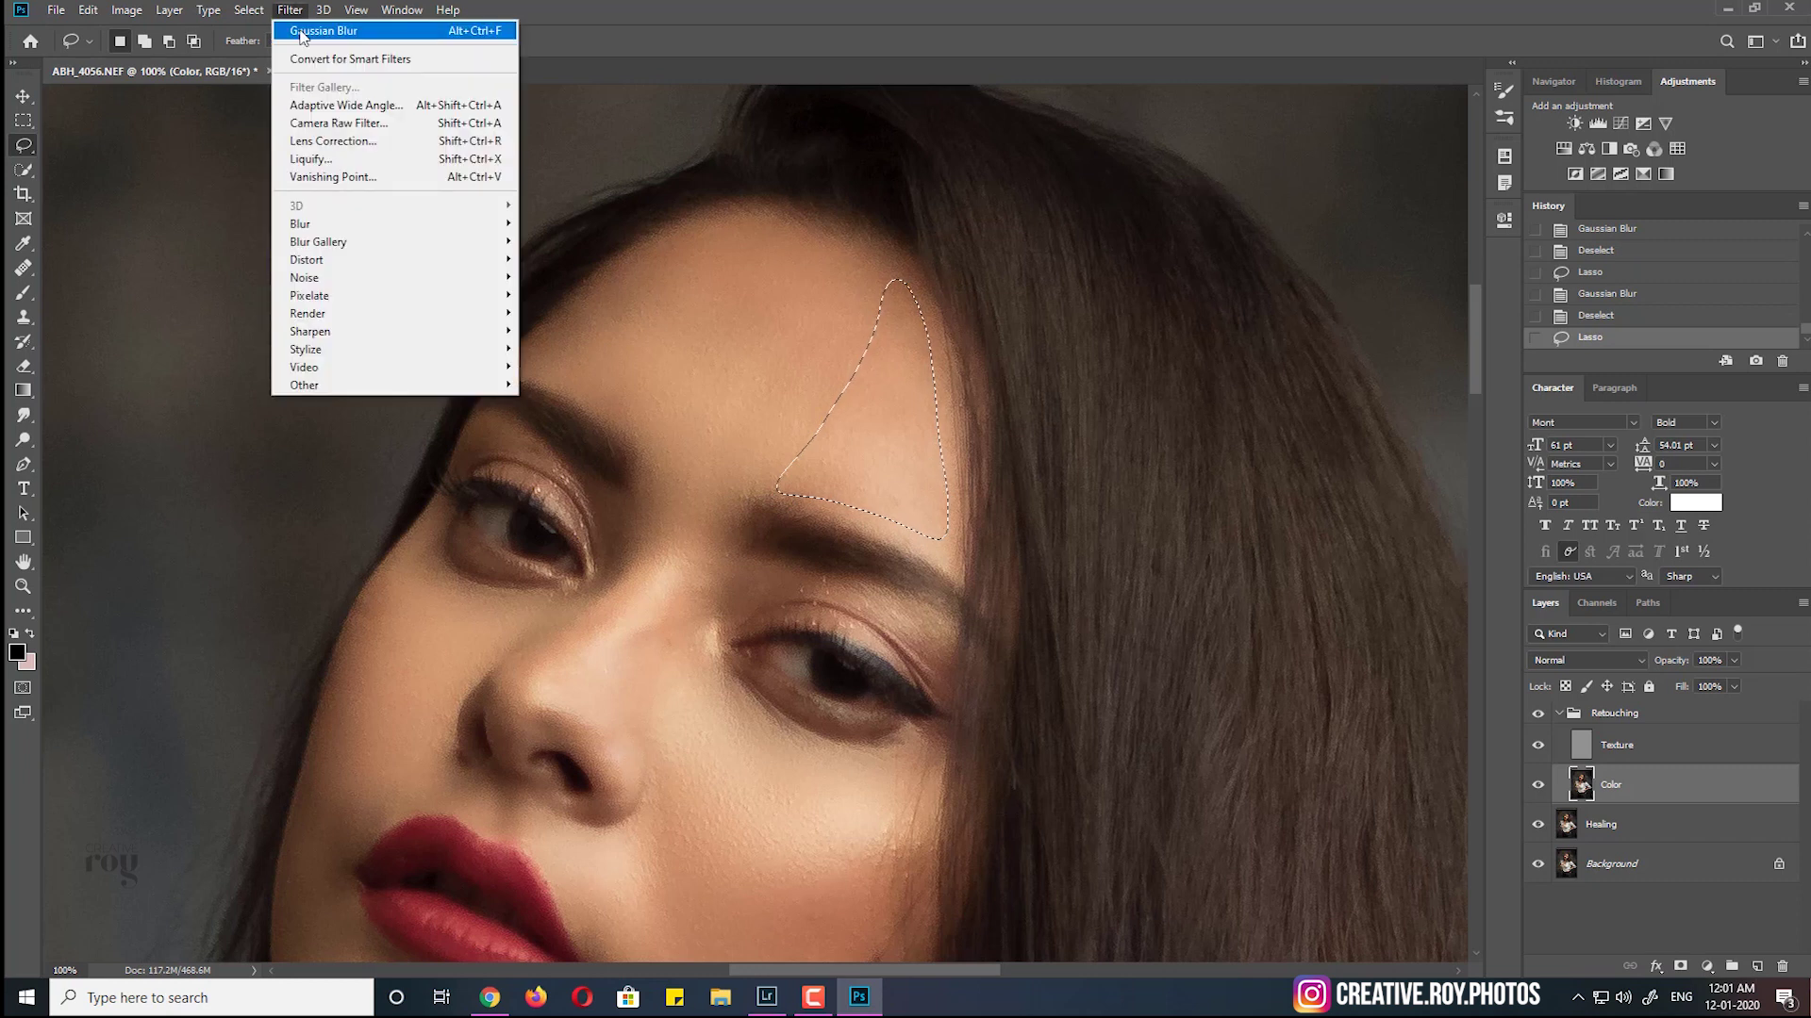
click(294, 32)
key(ctrl+d)
Lasso the bridge of the nose and blur it, then deselect
scroll(476, 453, down, 3)
scroll(585, 472, down, 2)
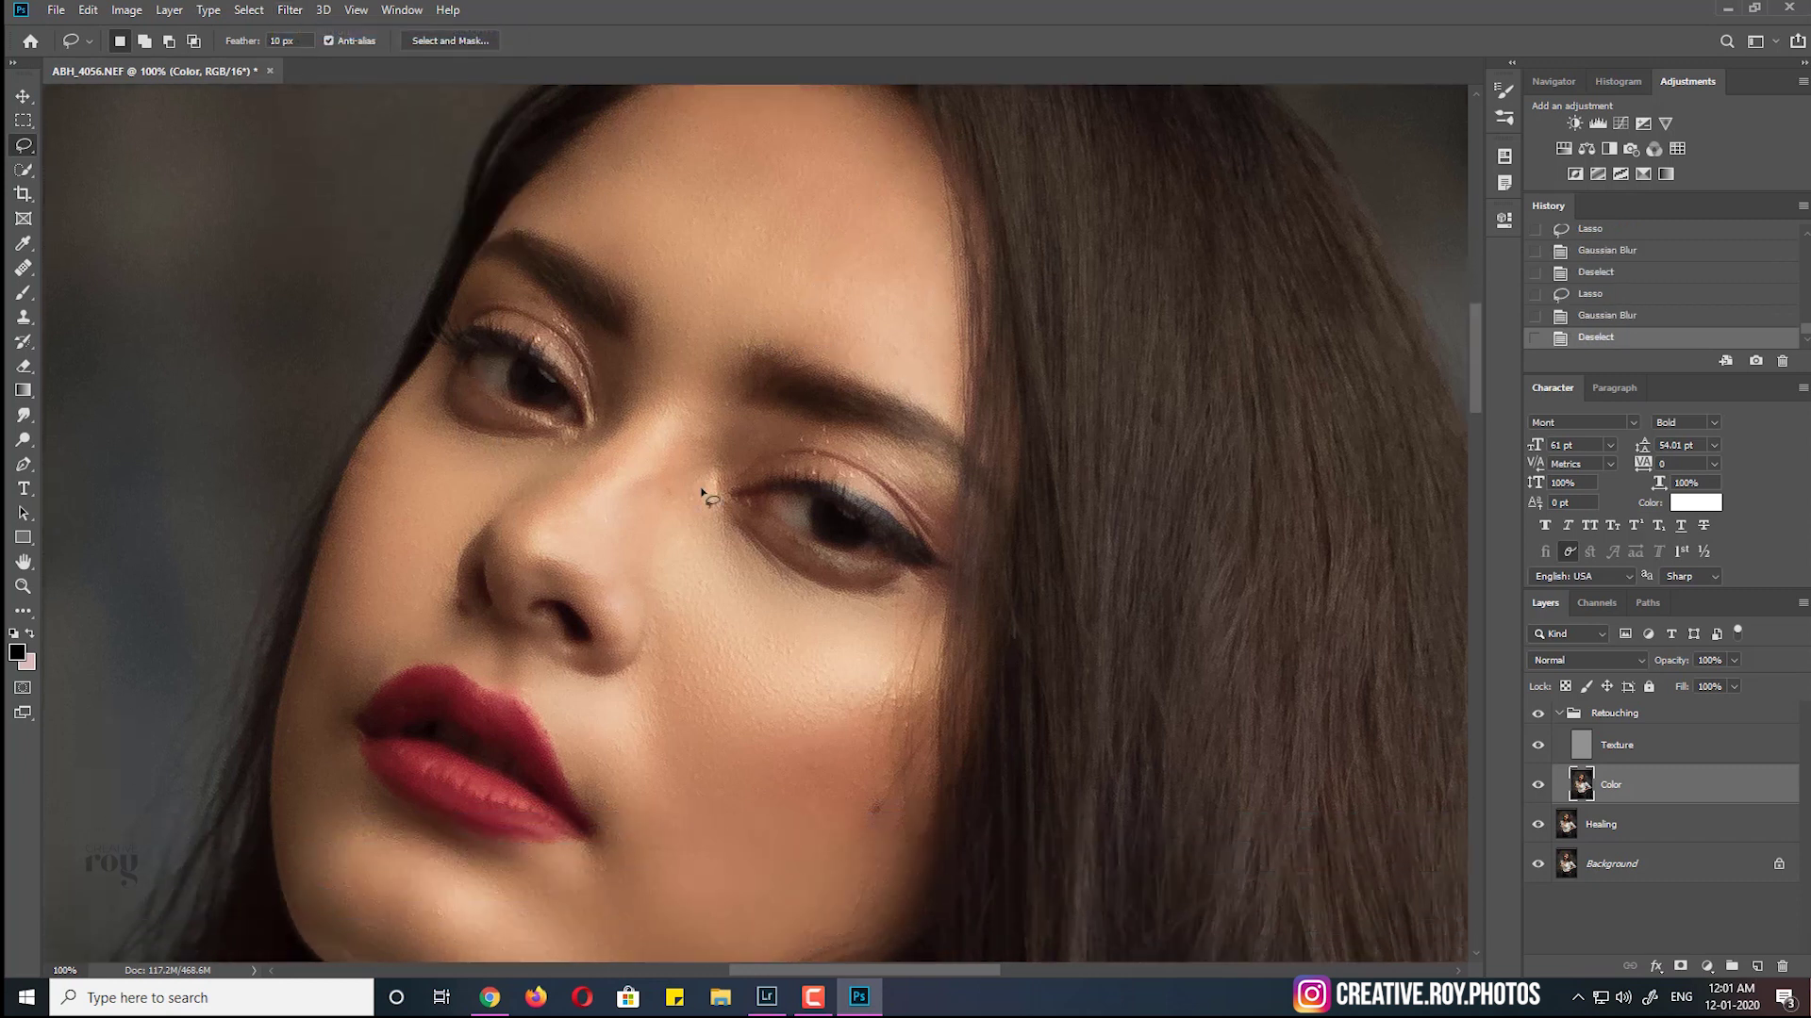
mouse_move(693, 418)
mouse_down()
mouse_move(706, 486)
mouse_move(702, 412)
mouse_up()
click(289, 9)
key(ctrl+d)
Zoom out and toggle the Retouching group to compare the portrait with the original
key(ctrl+minus)
key(ctrl+minus)
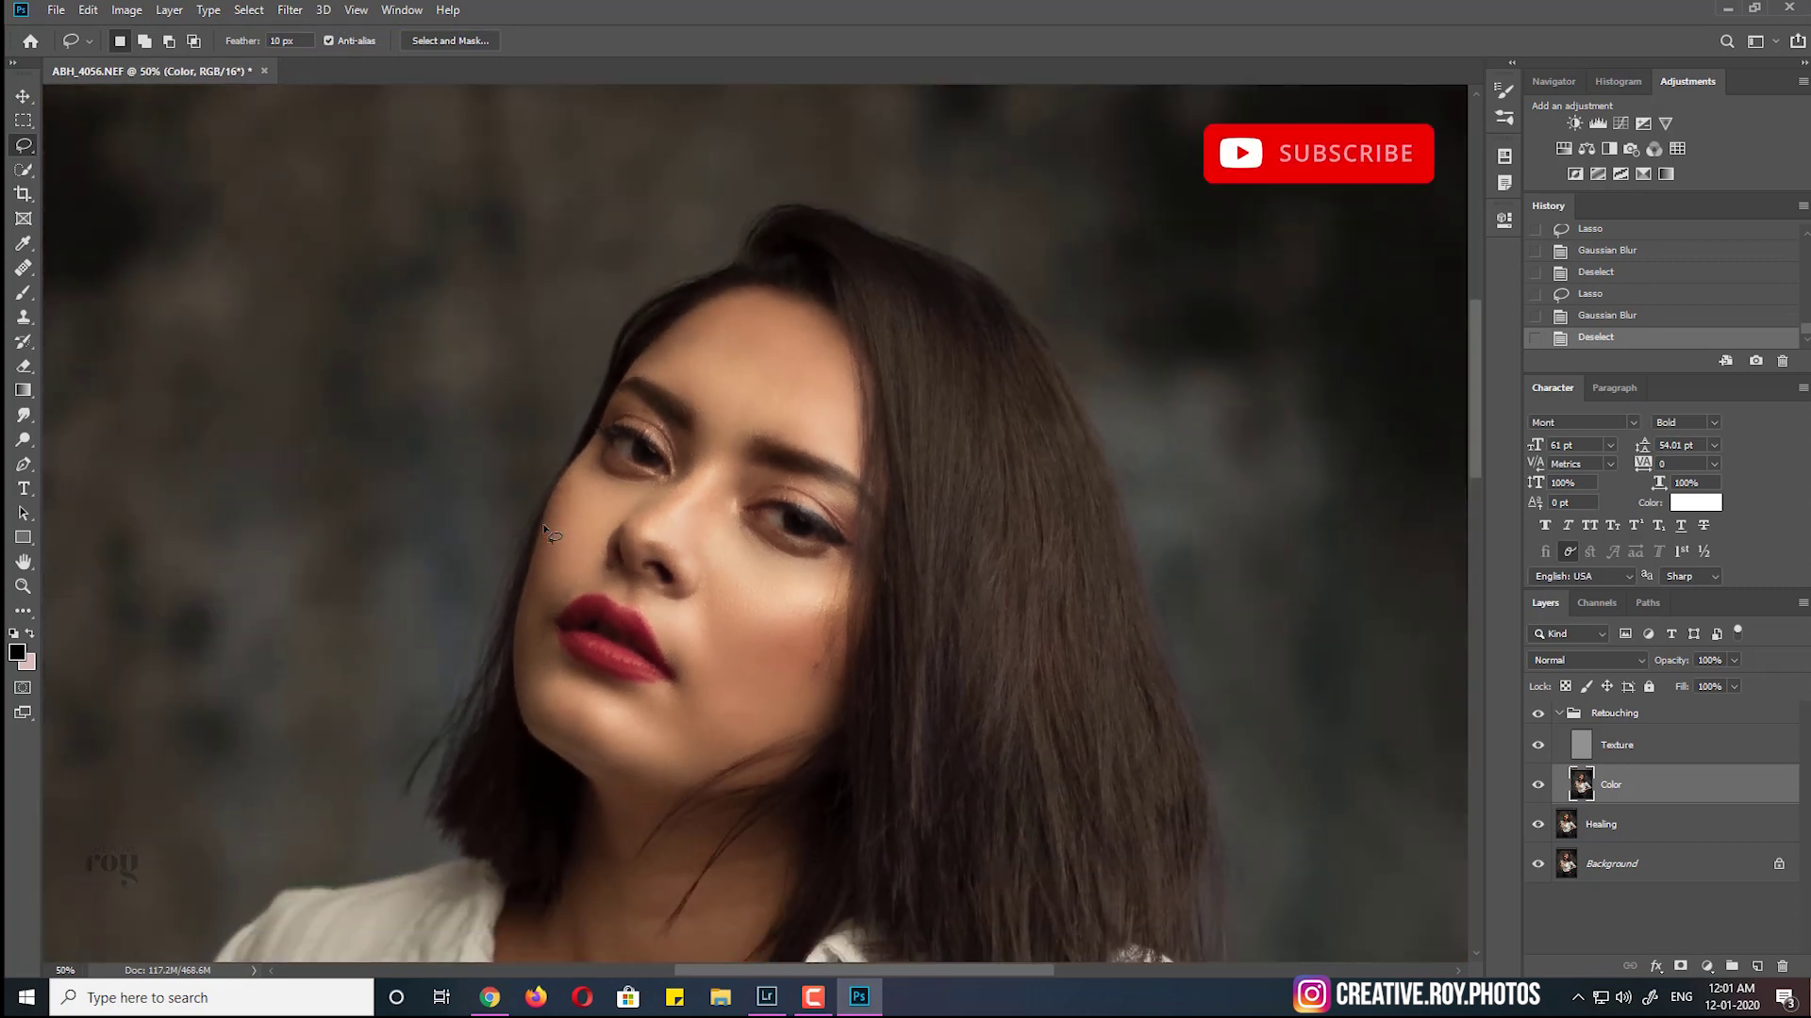
click(1538, 714)
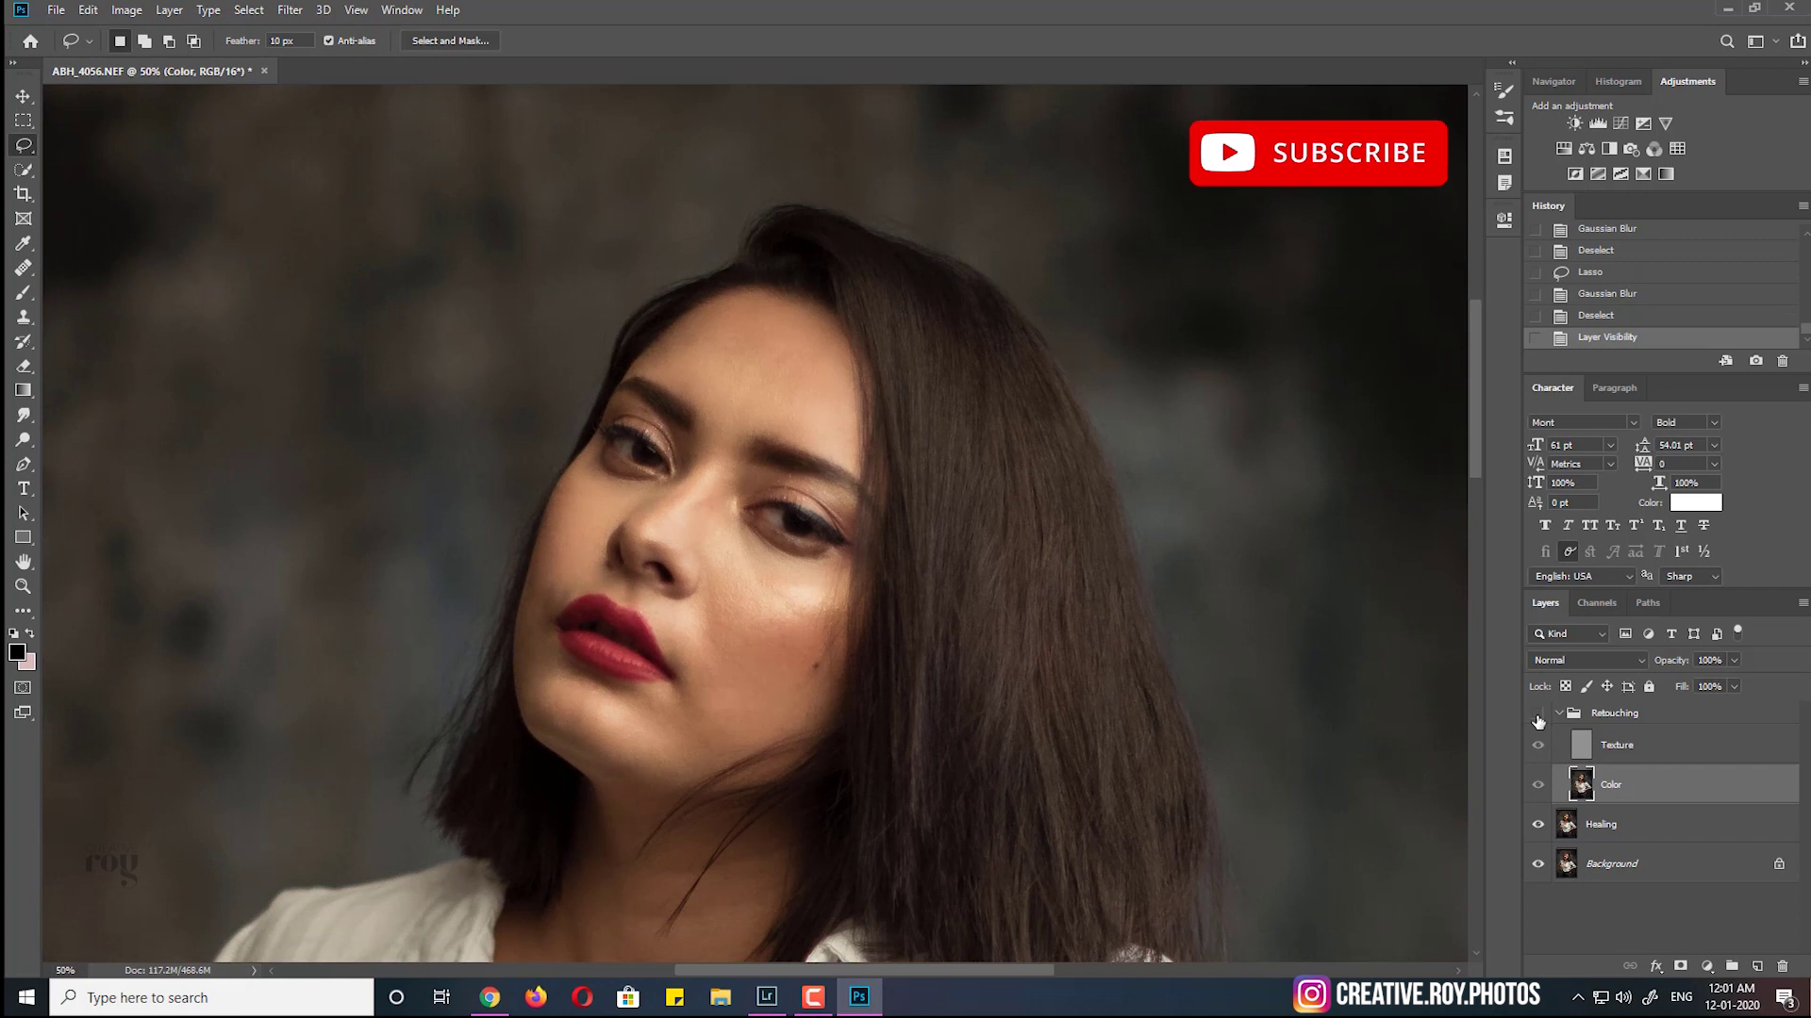
scroll(981, 492, down, 1)
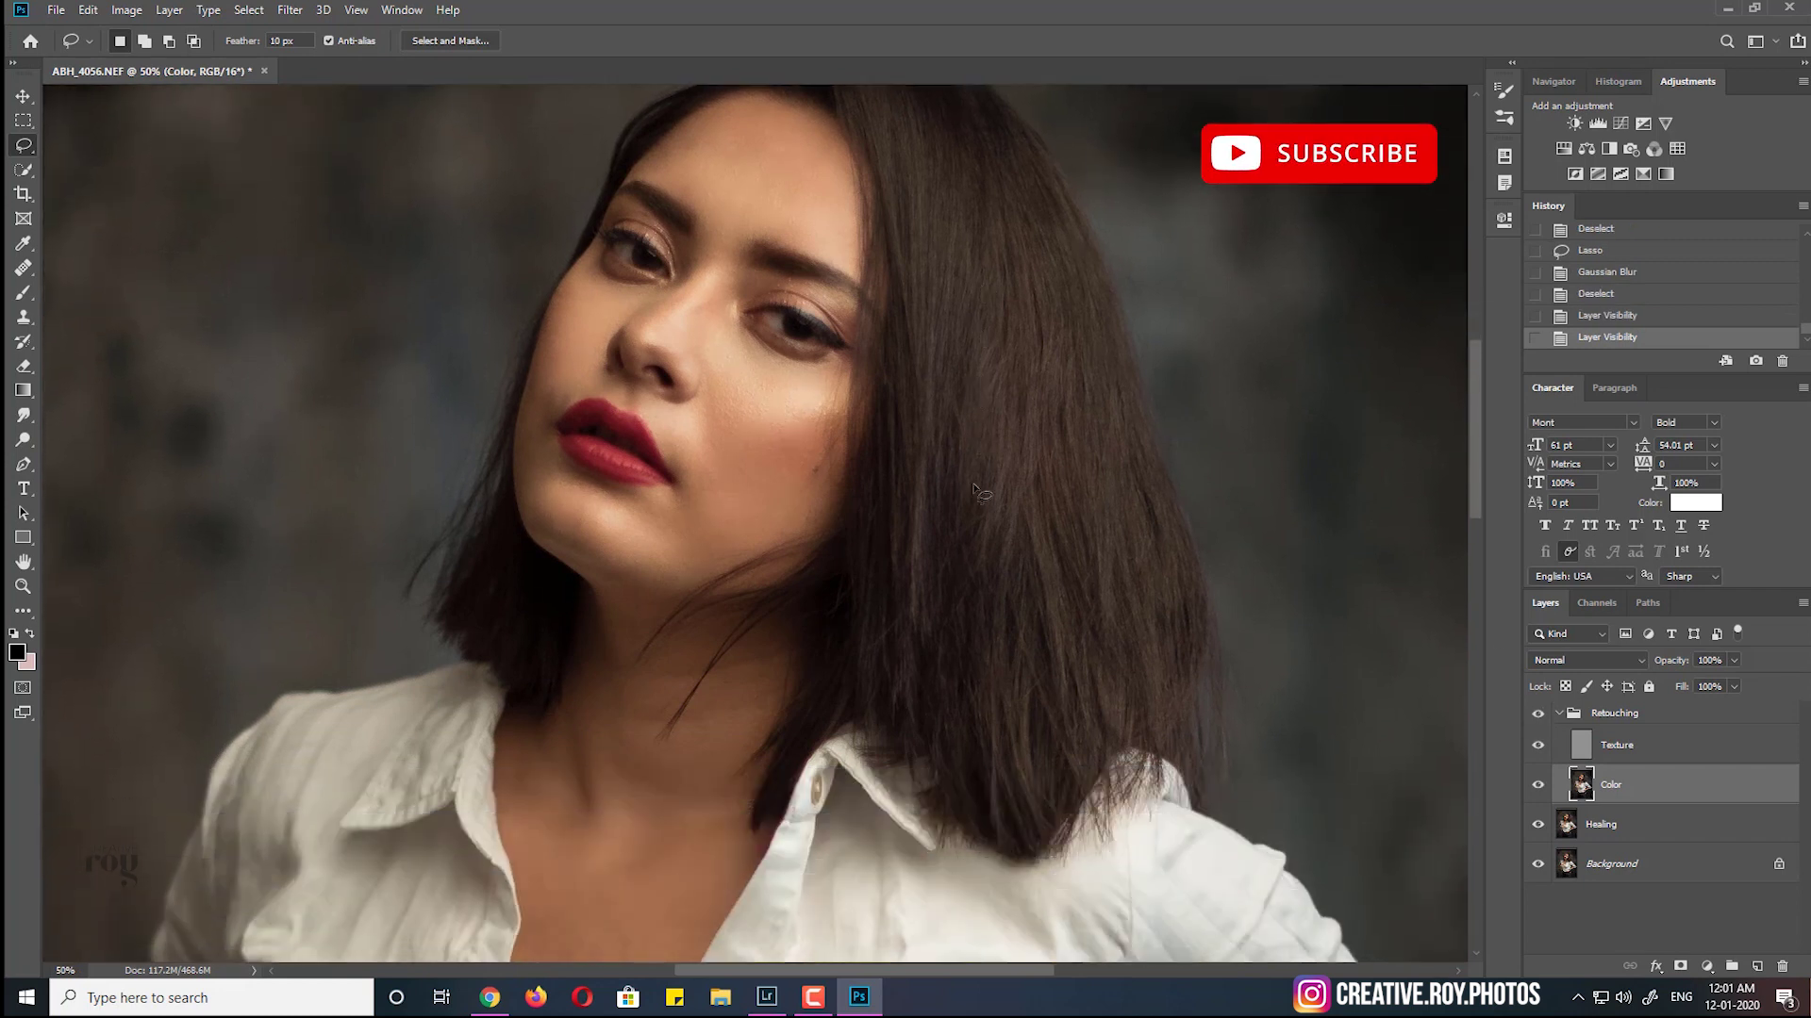
scroll(980, 492, down, 4)
scroll(981, 492, down, 1)
scroll(975, 488, down, 2)
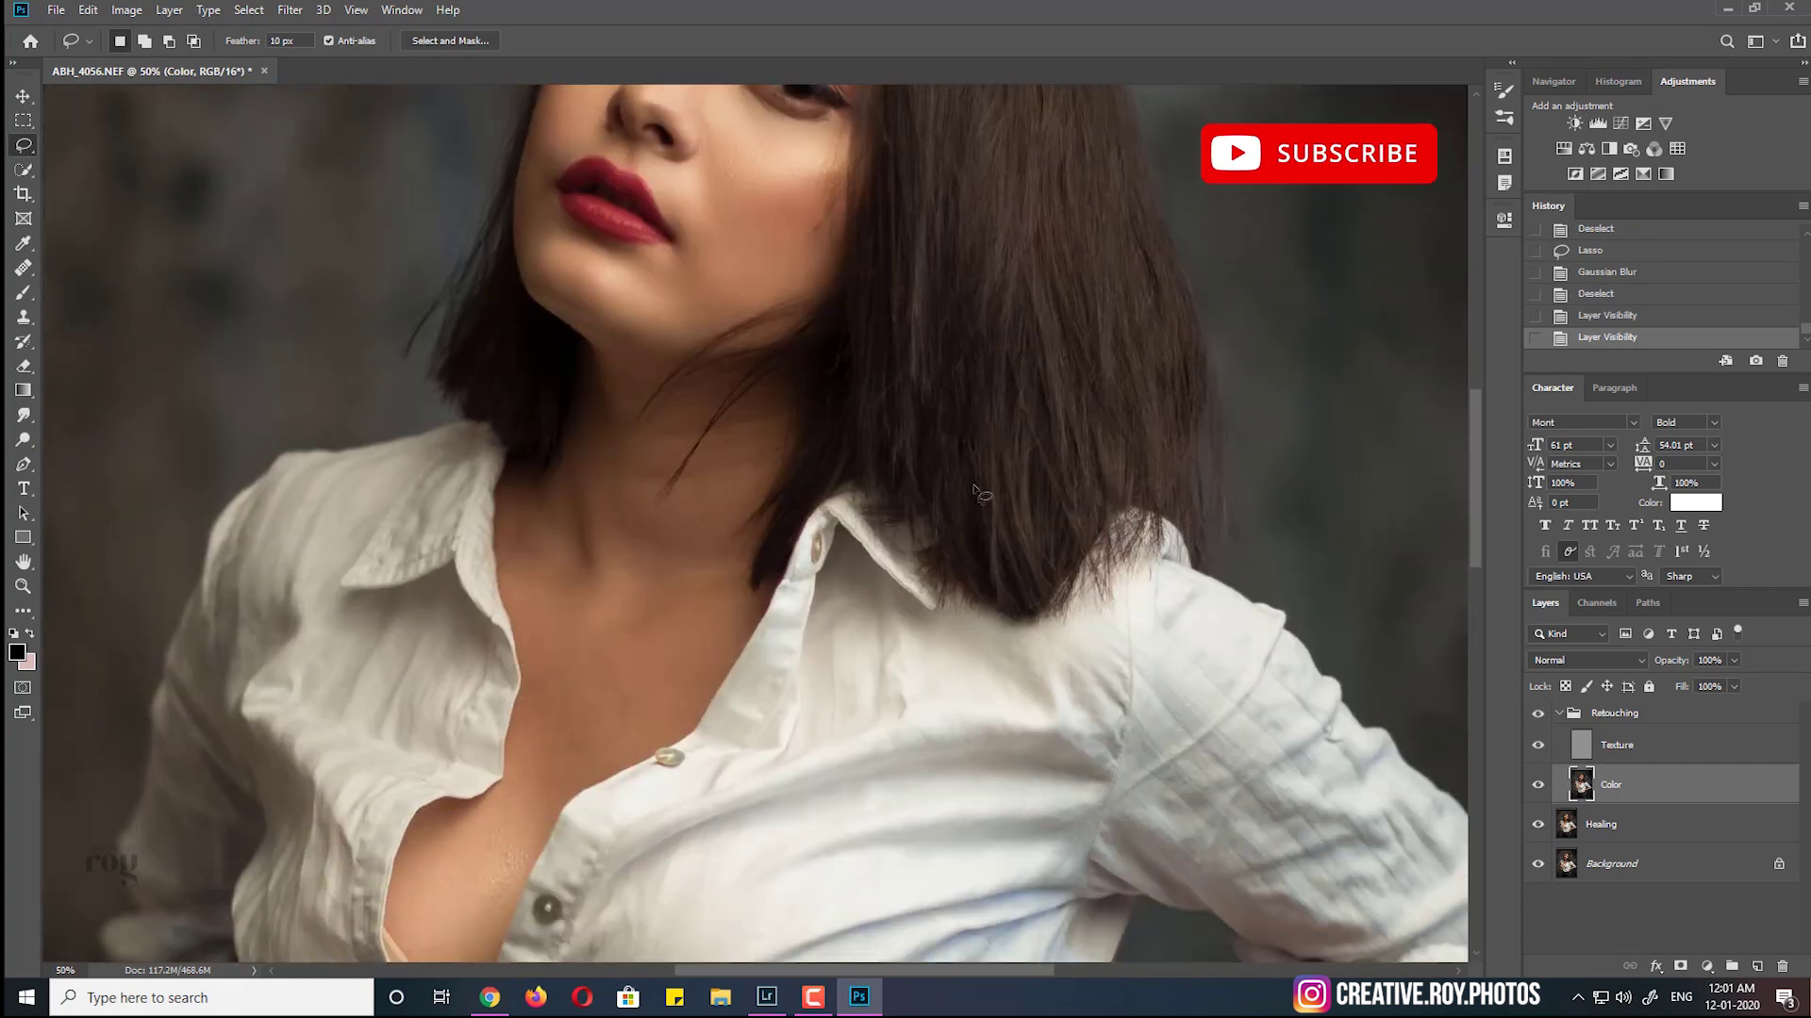
scroll(962, 511, down, 1)
scroll(962, 512, down, 1)
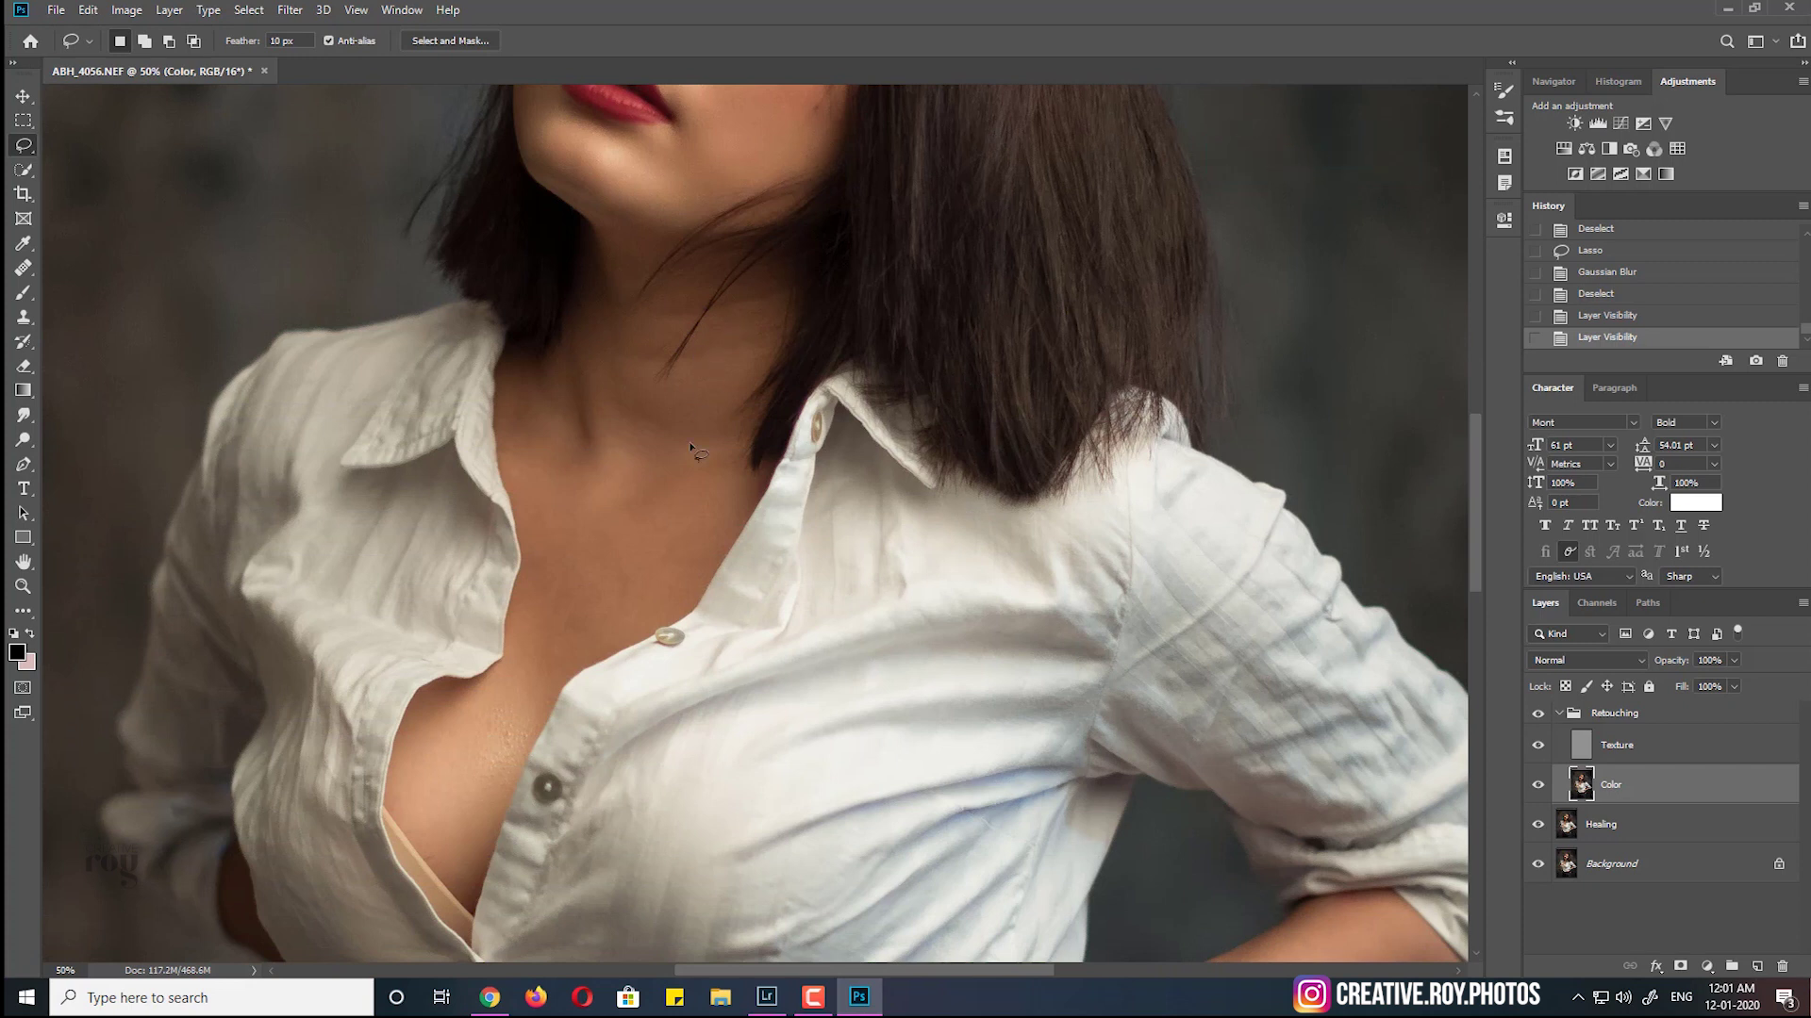
Lasso the neck and upper chest, reapply Gaussian Blur, then deselect
mouse_move(526, 508)
mouse_down()
mouse_move(517, 651)
mouse_move(413, 763)
mouse_move(430, 841)
mouse_move(542, 745)
mouse_move(587, 661)
mouse_move(691, 604)
mouse_move(727, 479)
mouse_move(585, 460)
mouse_move(518, 412)
mouse_up()
drag(524, 505, 525, 514)
click(289, 10)
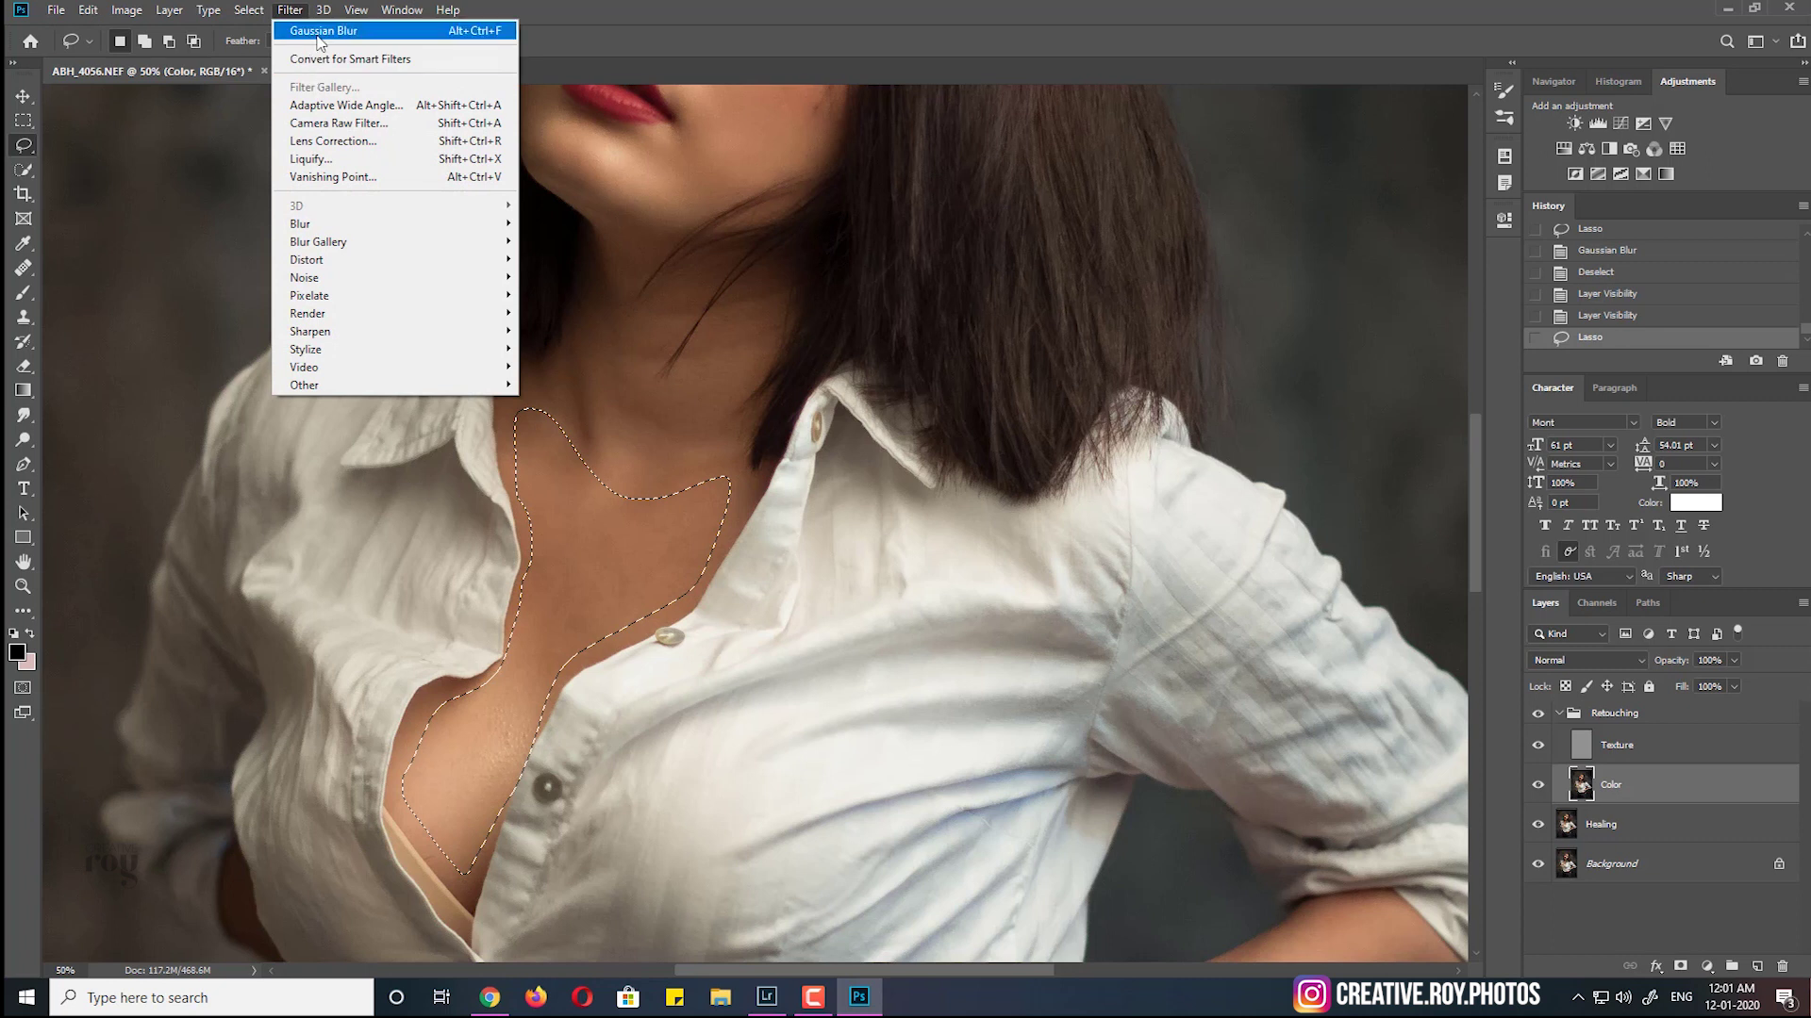
click(318, 30)
key(ctrl+d)
Lasso the forearm skin, reapply Gaussian Blur, then deselect
scroll(817, 478, down, 1)
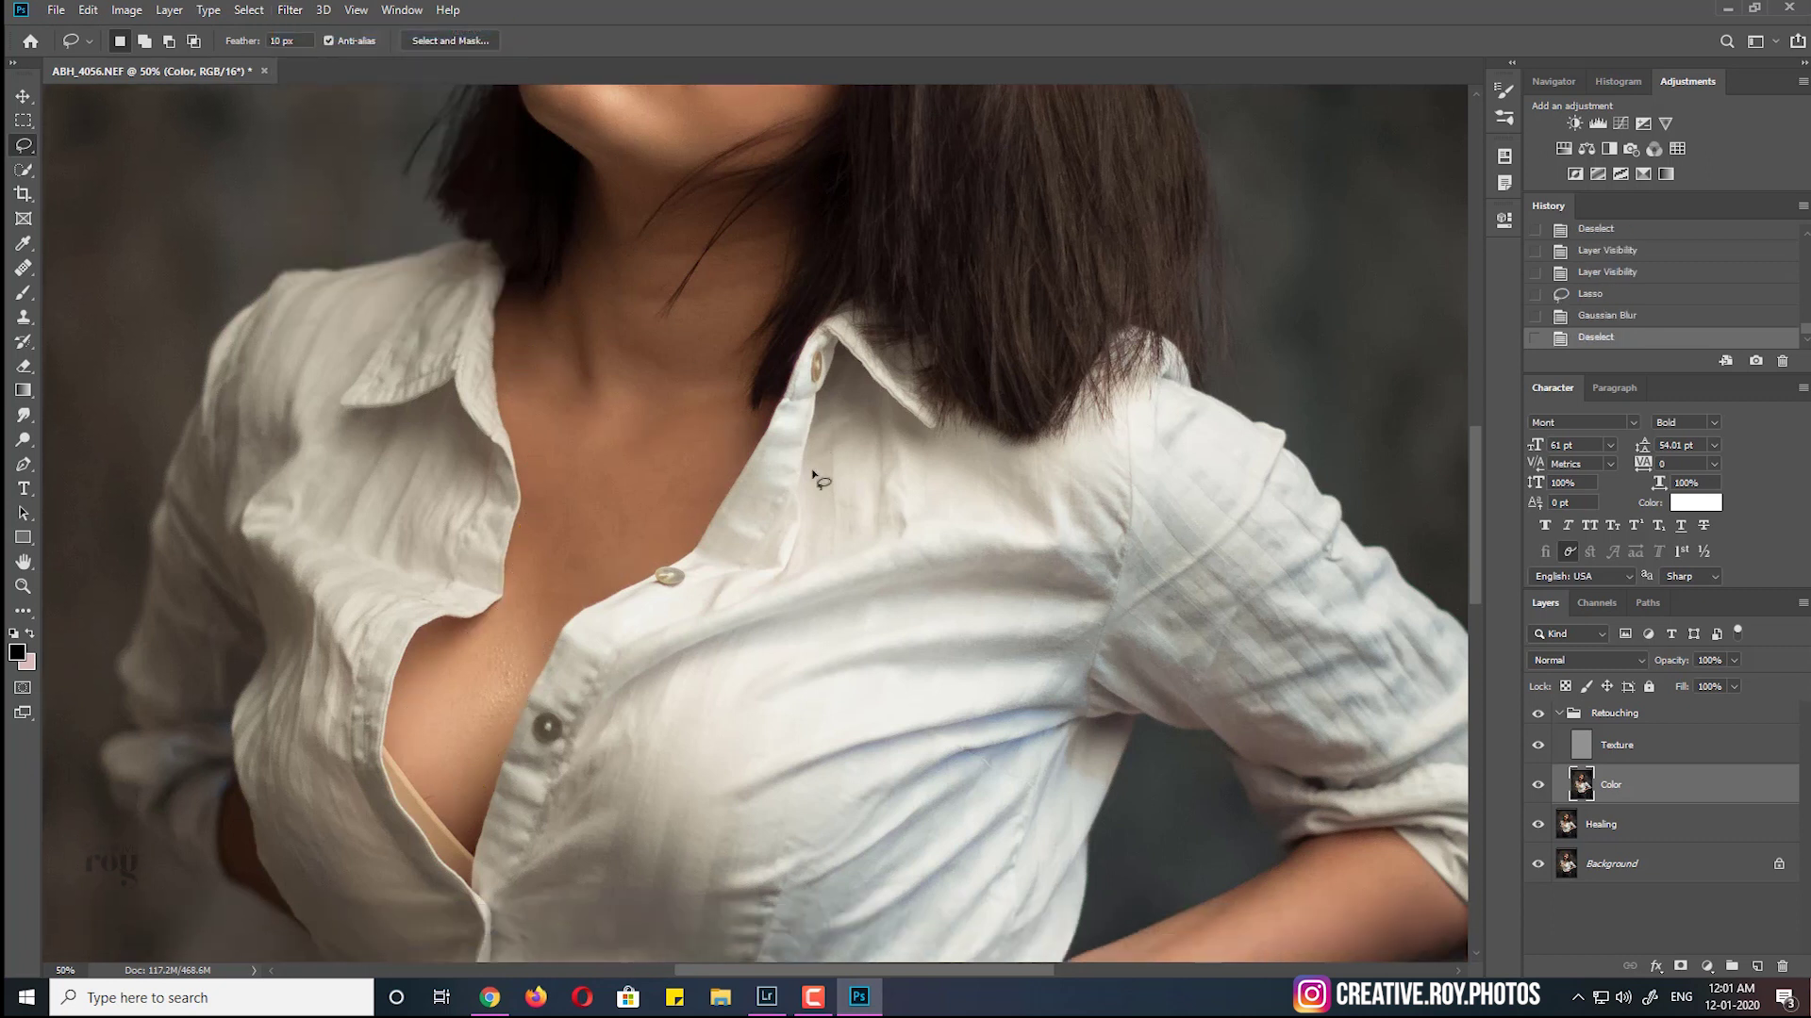
scroll(817, 478, down, 3)
scroll(821, 472, down, 2)
scroll(820, 473, down, 2)
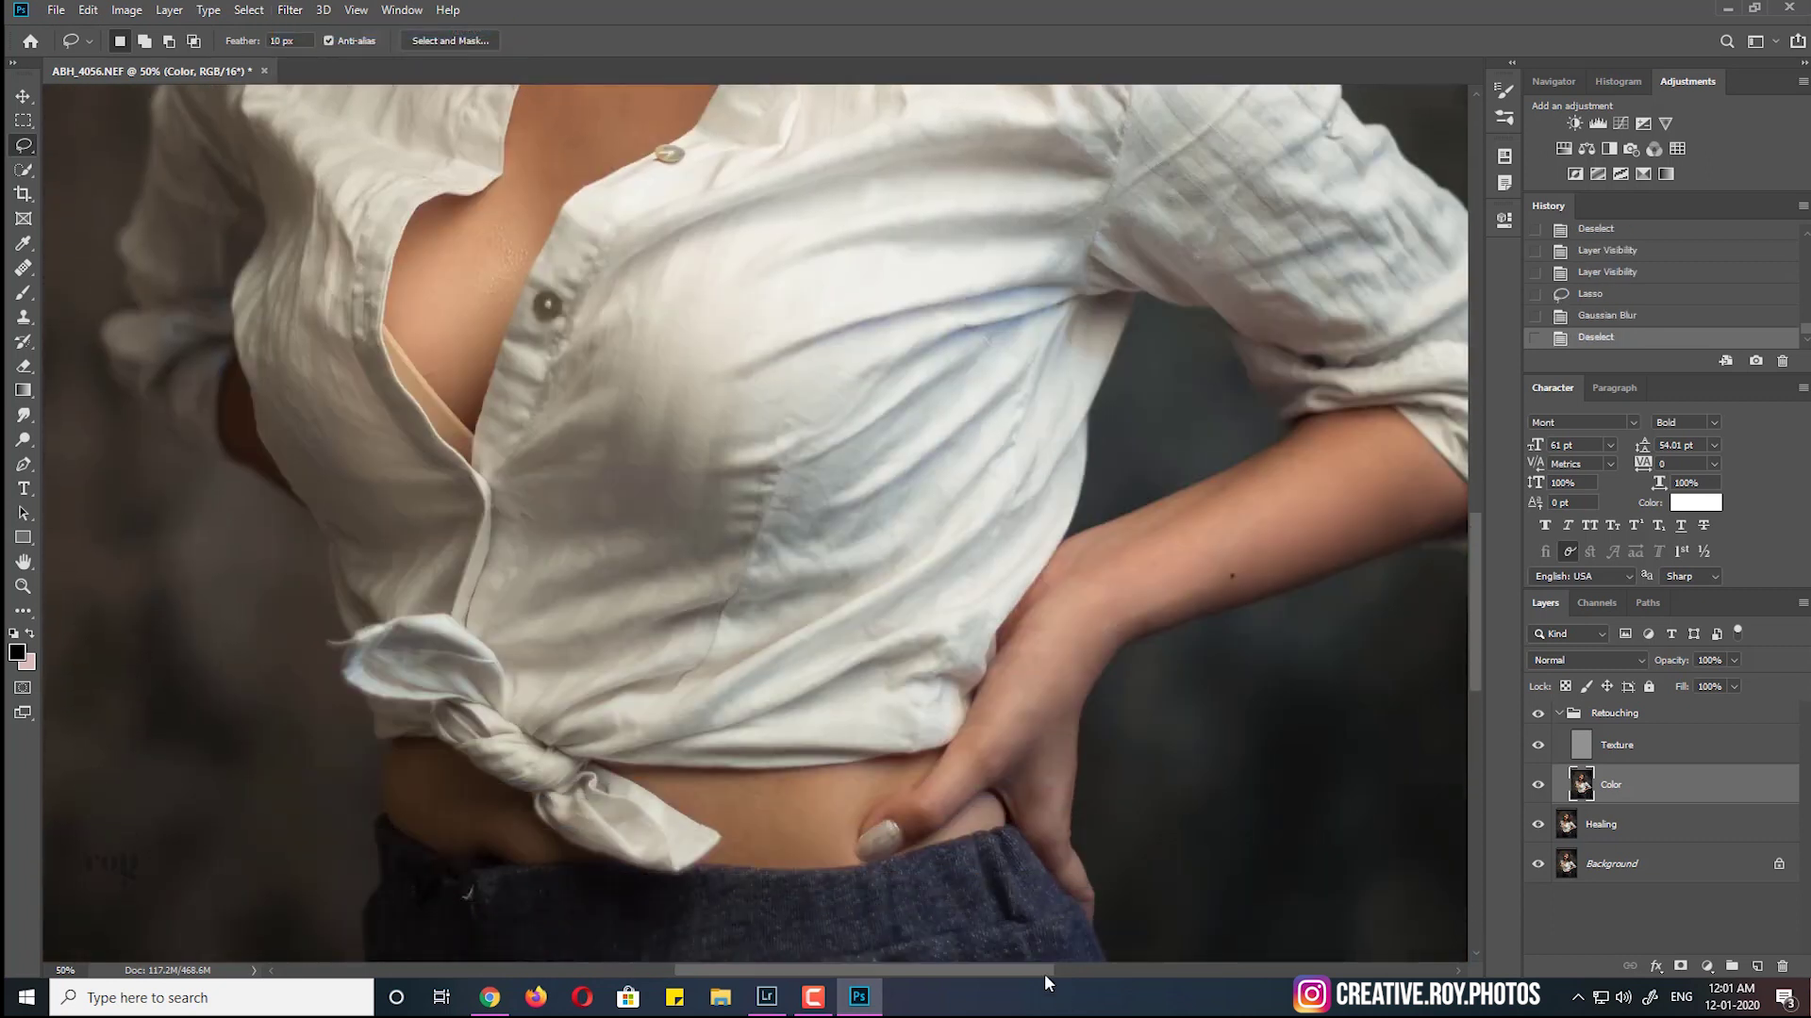
drag(974, 970, 1040, 970)
mouse_move(1113, 424)
mouse_down()
mouse_move(825, 572)
mouse_move(746, 720)
mouse_up()
mouse_move(846, 674)
mouse_down()
mouse_move(1037, 561)
mouse_move(1170, 516)
mouse_move(1189, 474)
mouse_move(1113, 426)
mouse_move(1104, 460)
mouse_up()
click(289, 9)
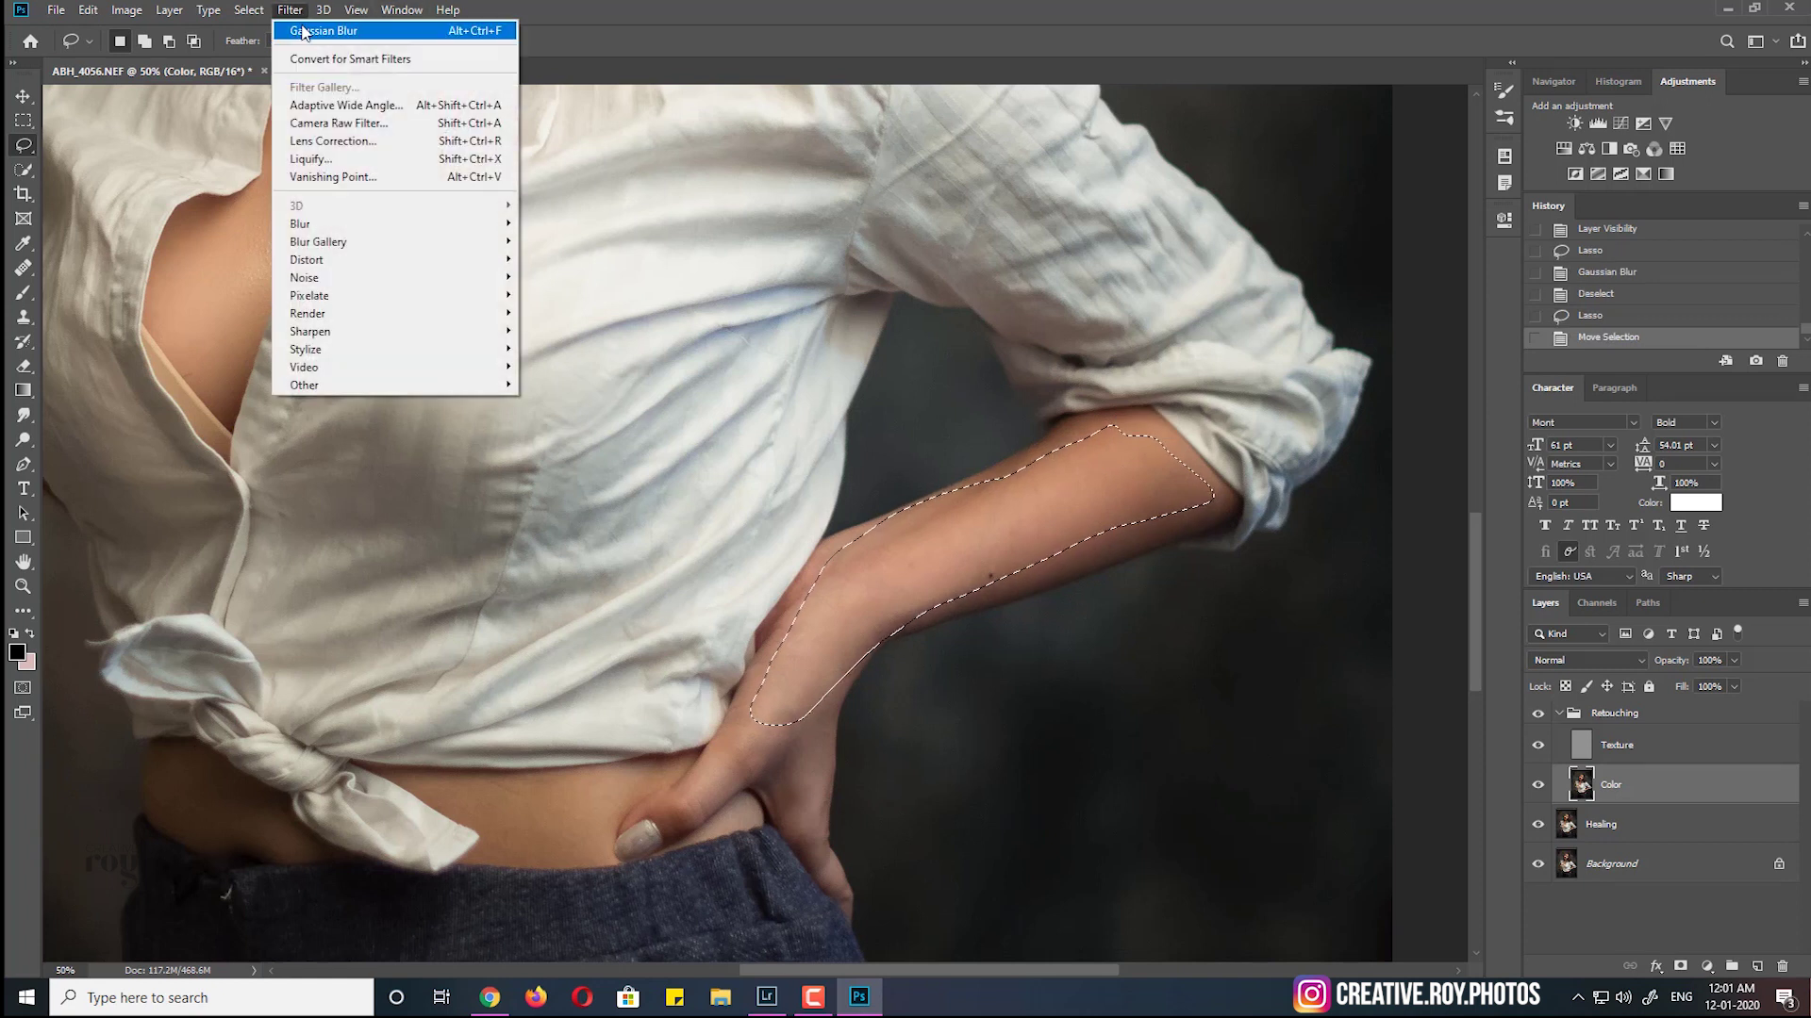
key(ctrl+d)
Lasso the bare waist skin, blur it, zoom out and deselect
scroll(619, 392, down, 1)
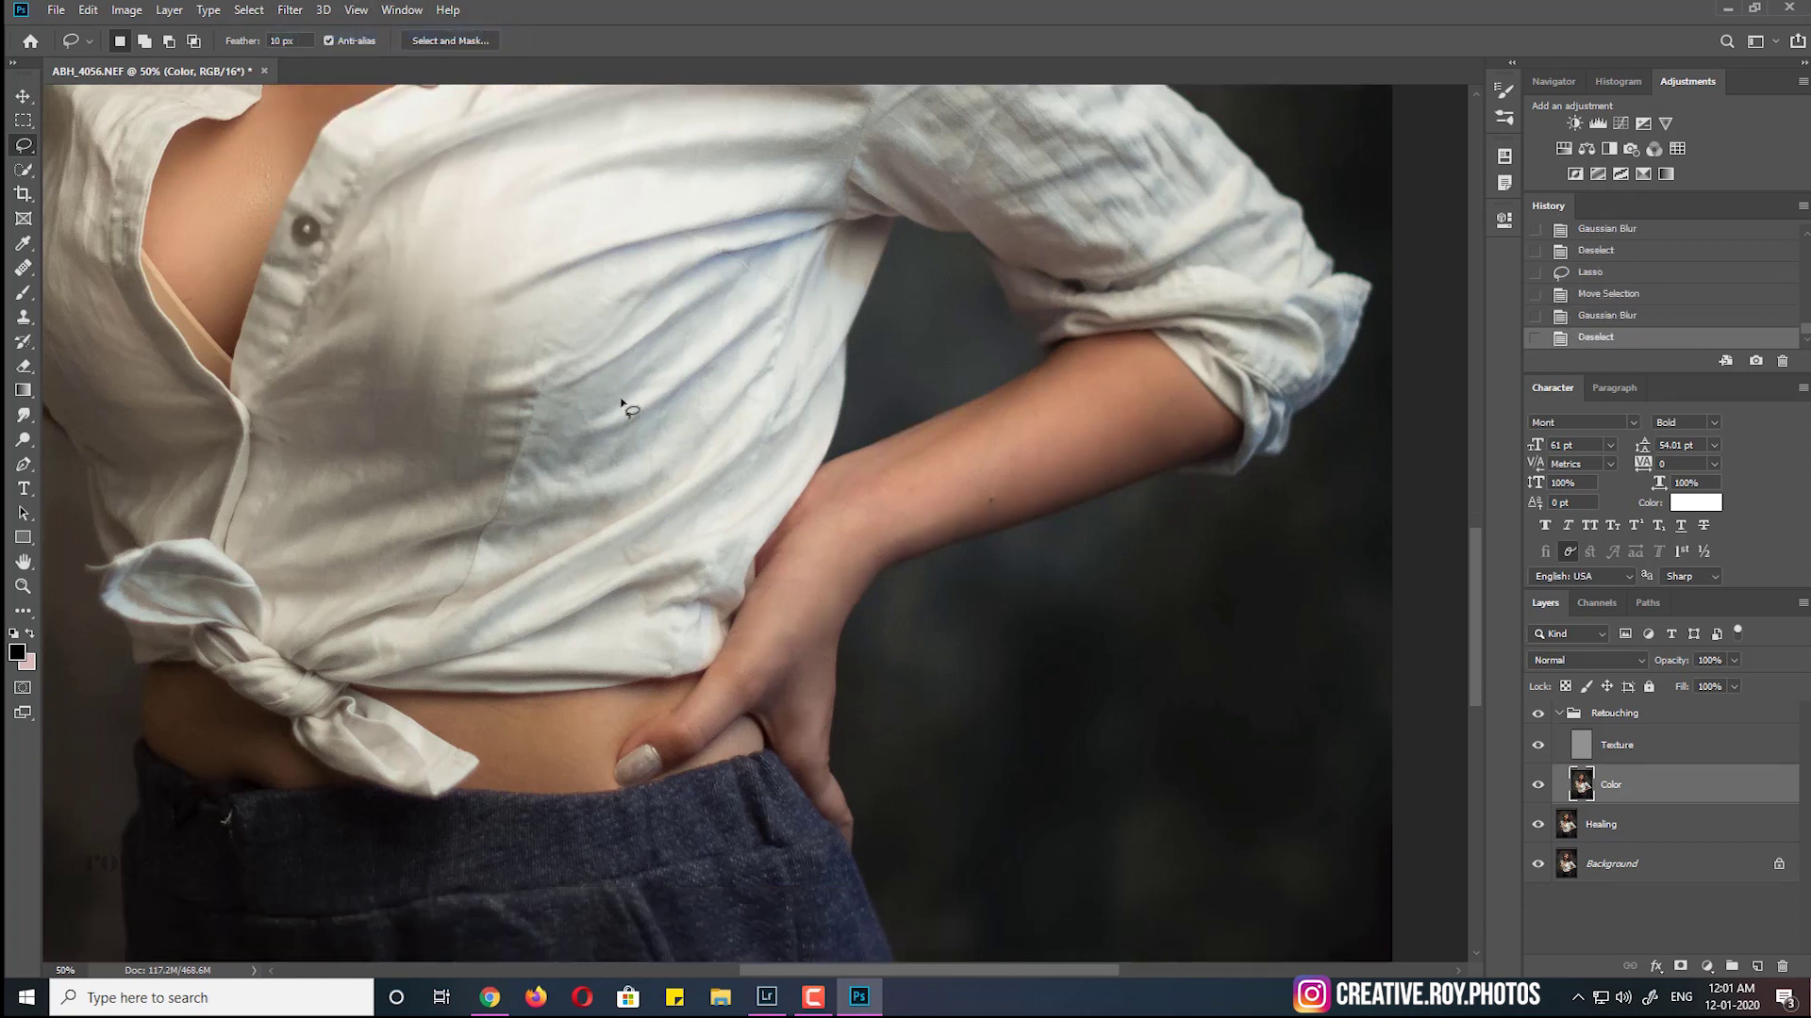
scroll(615, 554, down, 2)
mouse_move(600, 586)
mouse_down()
mouse_move(431, 591)
mouse_move(521, 665)
mouse_move(651, 580)
mouse_up()
click(291, 12)
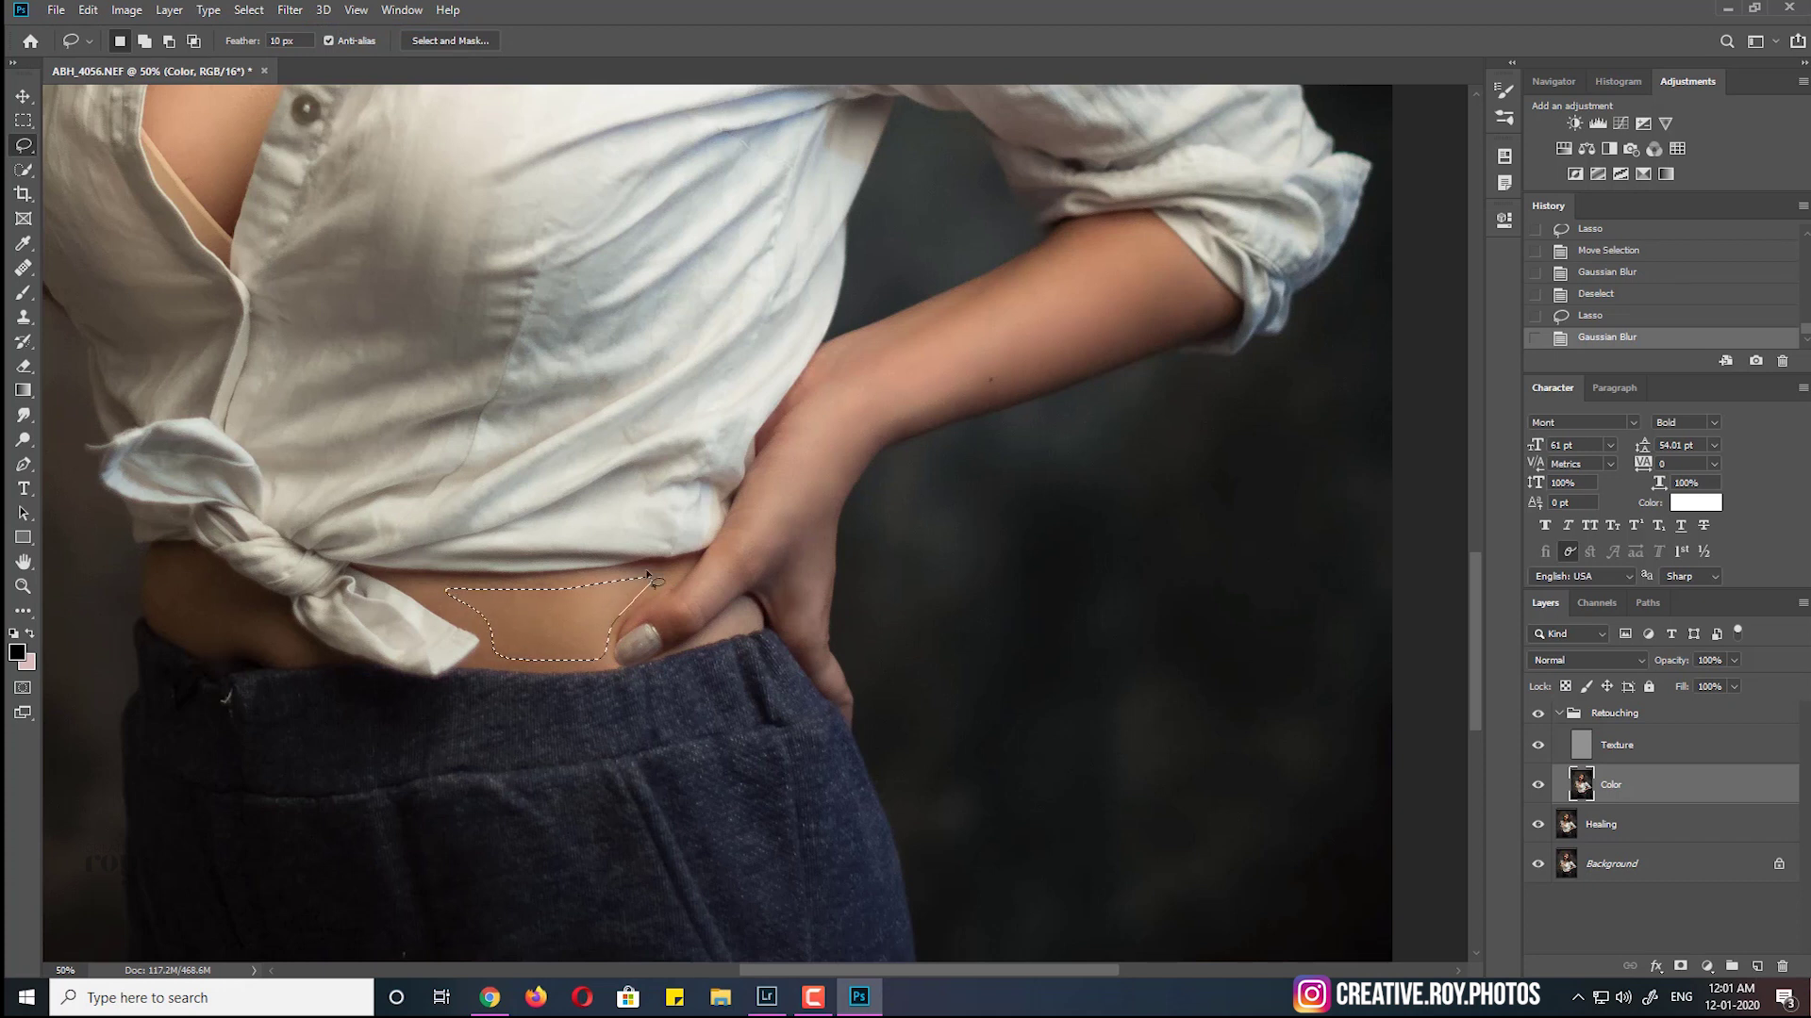
key(ctrl+minus)
key(ctrl+minus)
key(ctrl+minus)
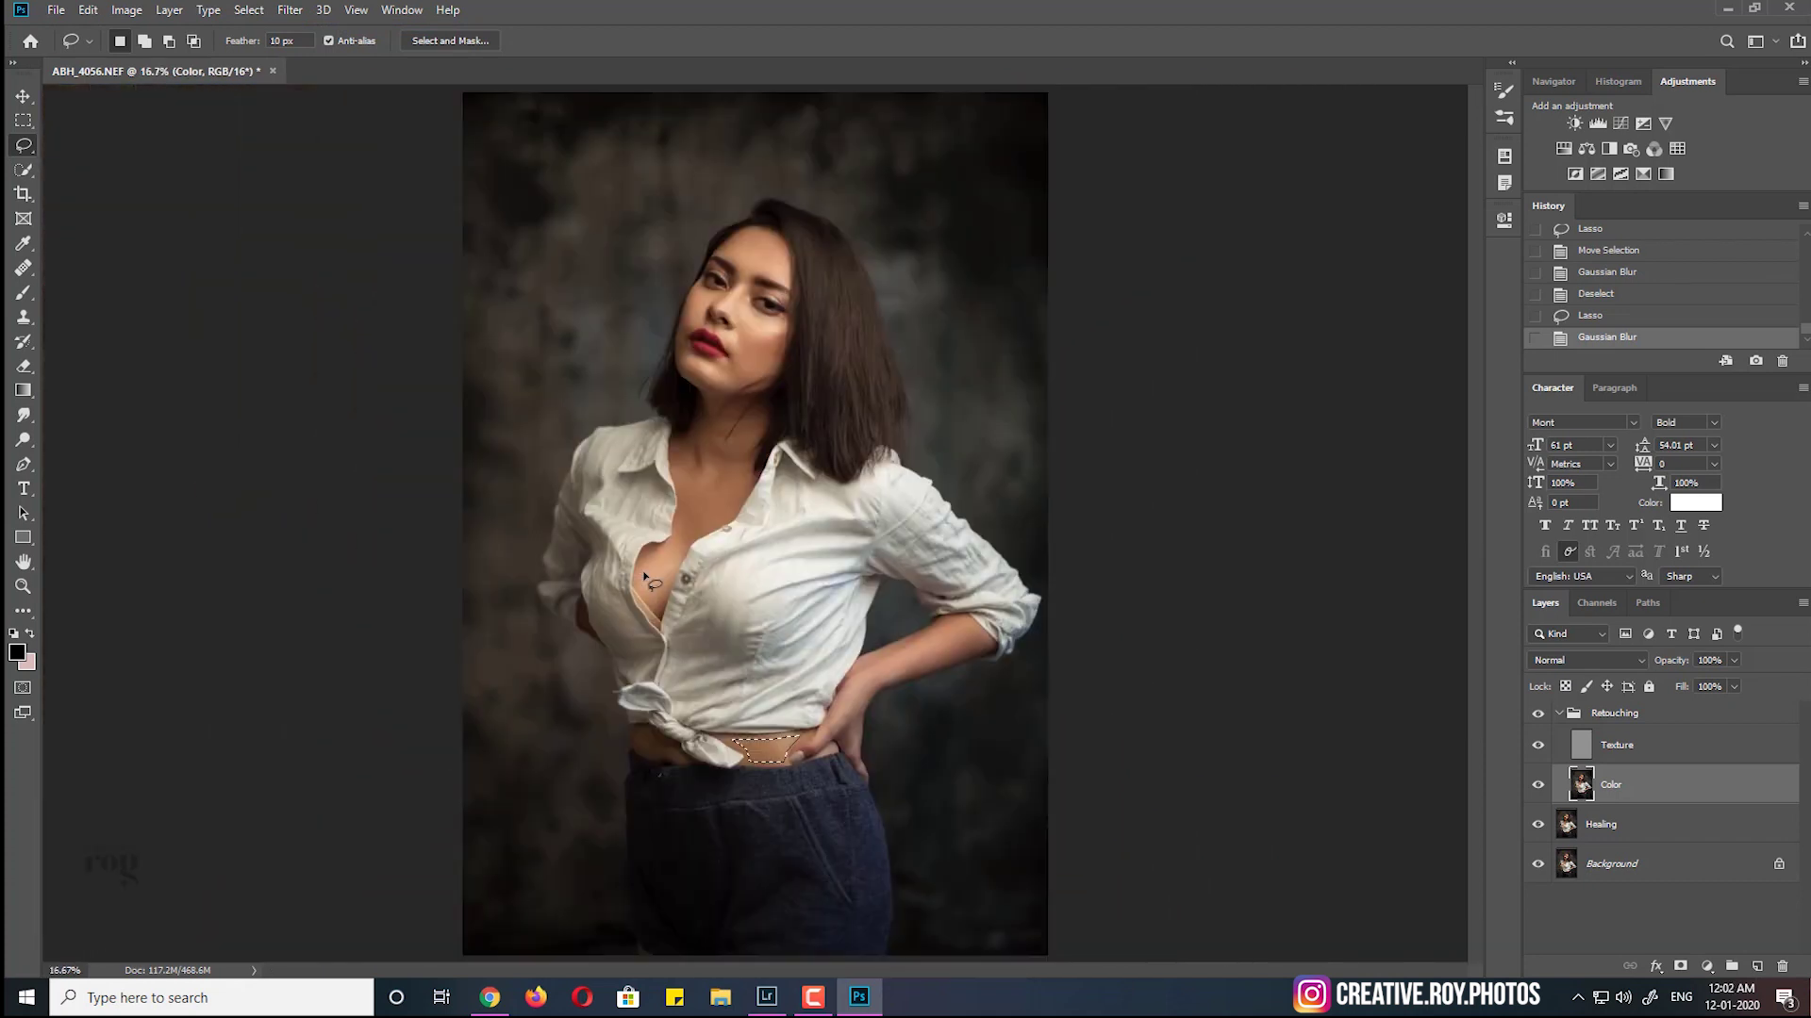
key(ctrl+d)
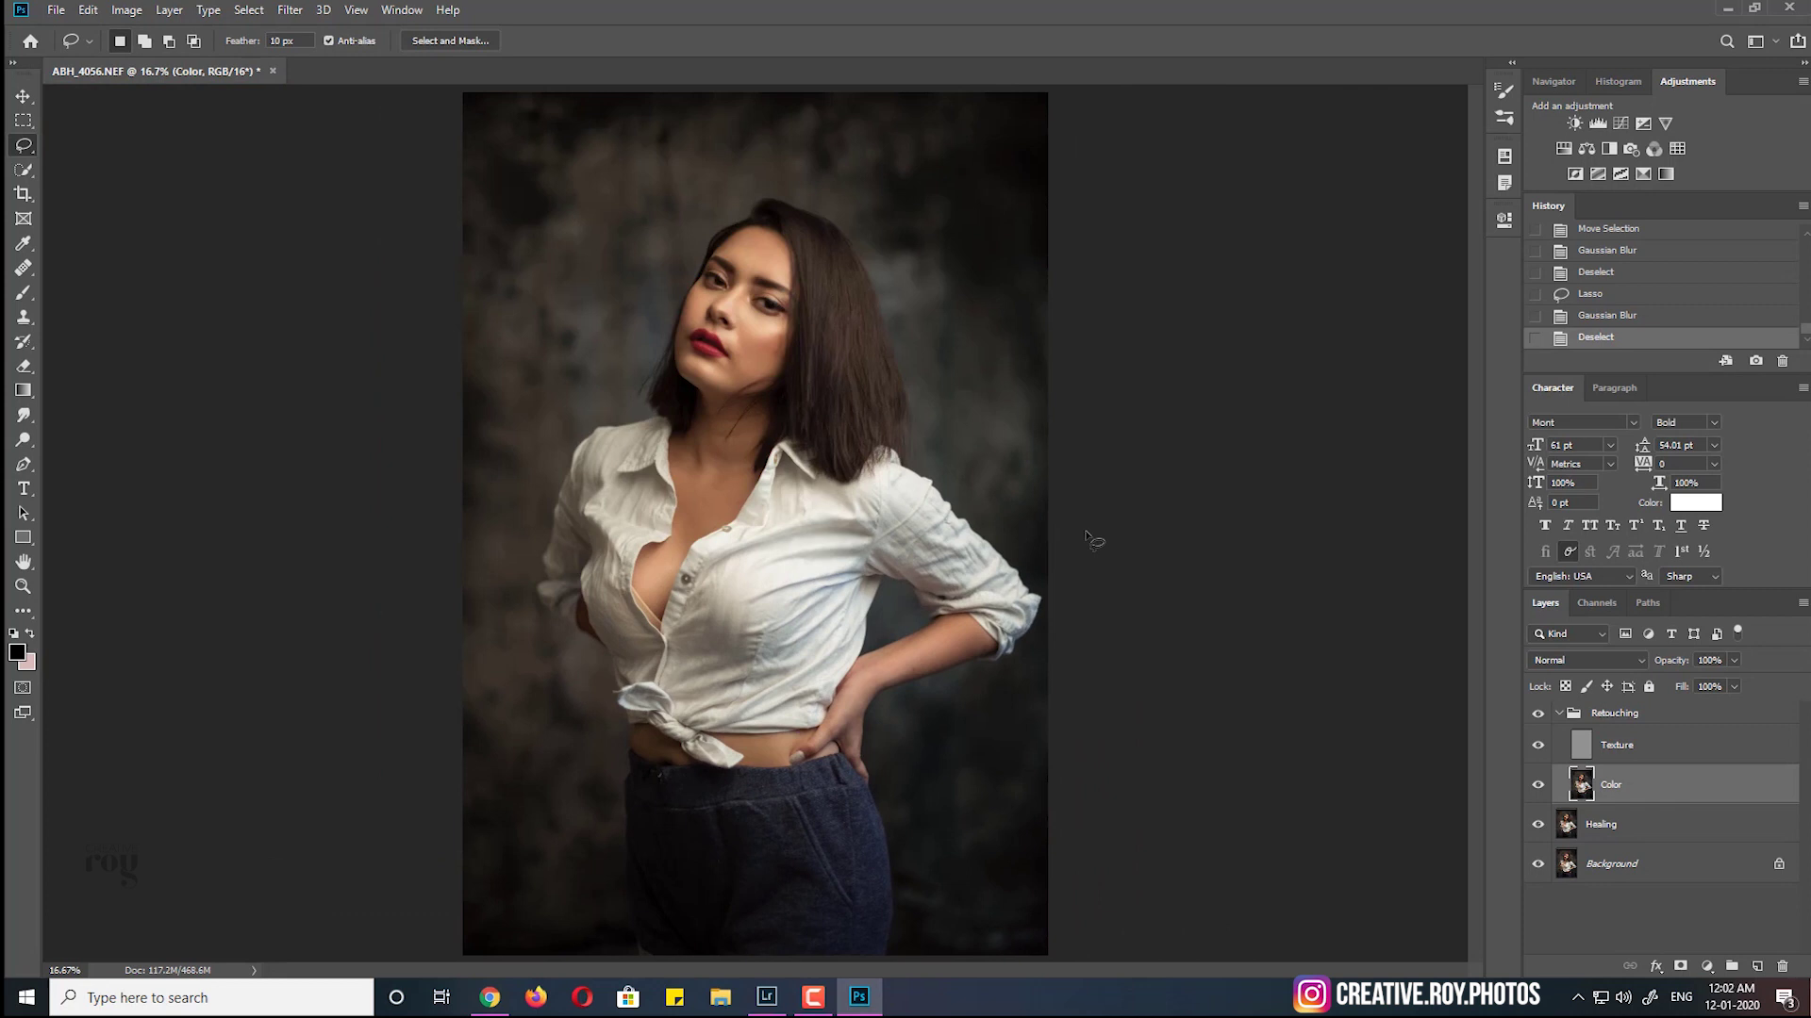
Zoom in on the face and toggle the Retouching group to compare before and after
click(1560, 714)
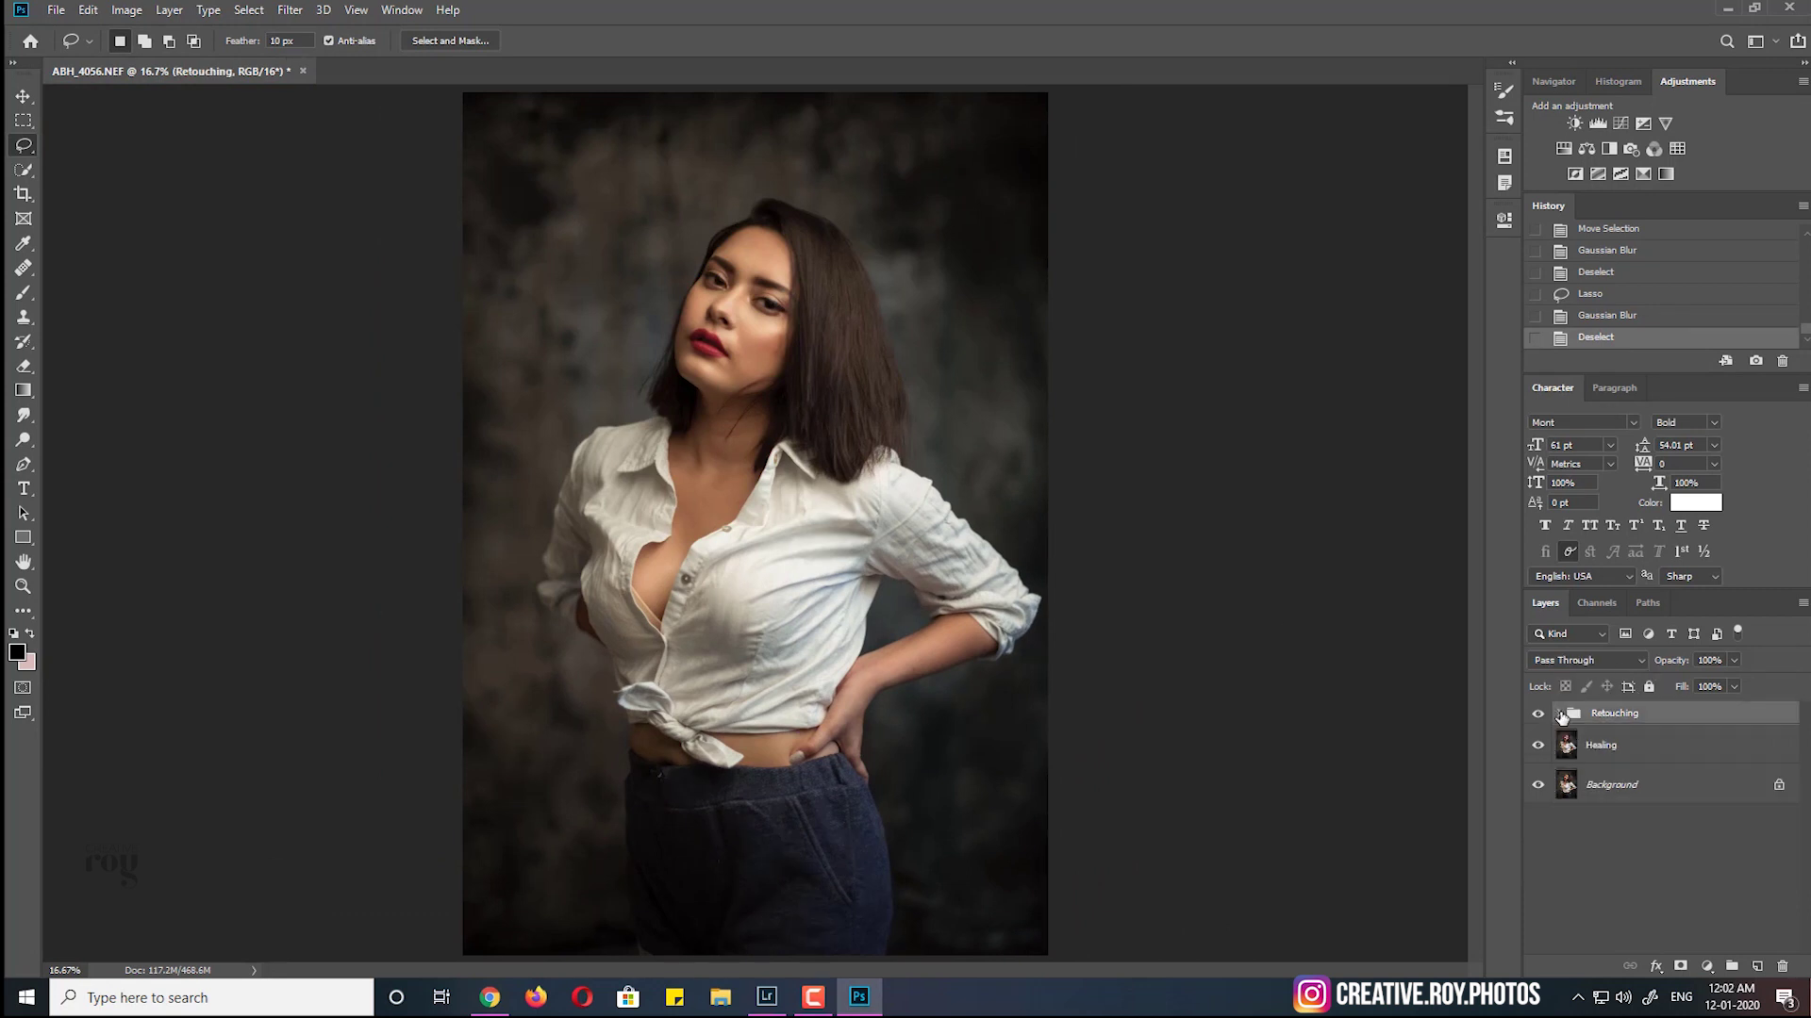
click(1536, 715)
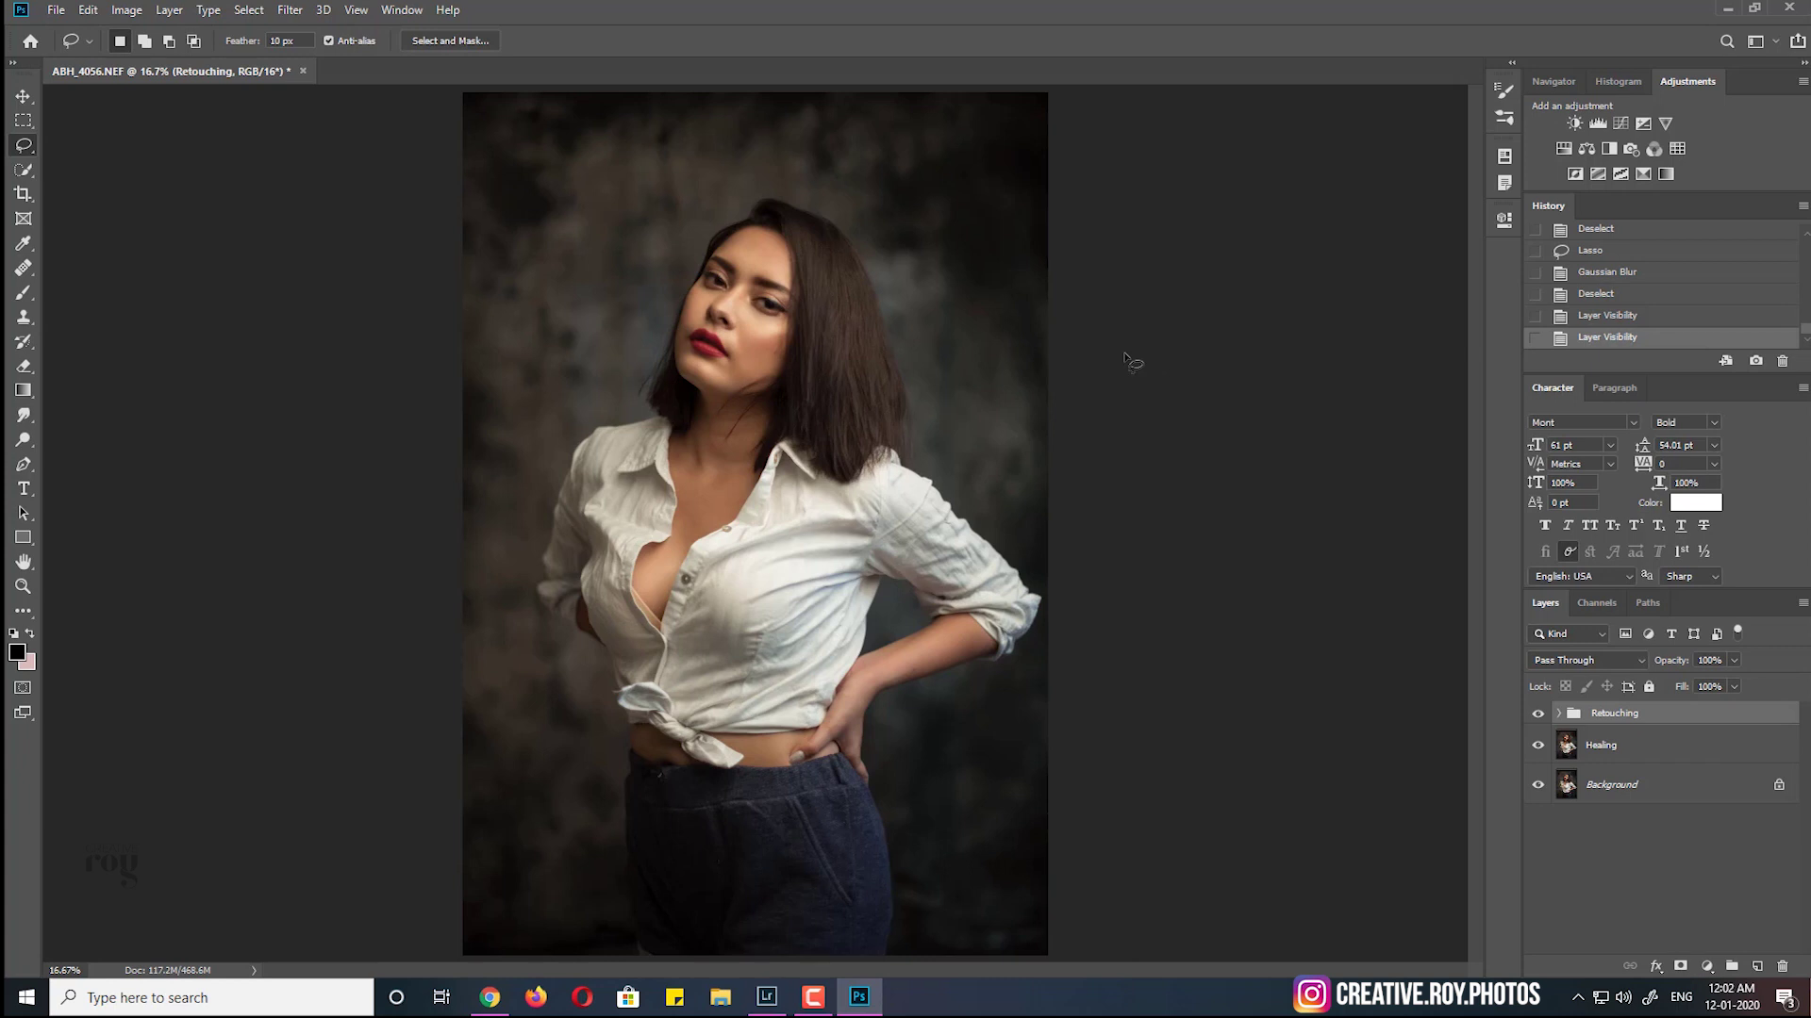
scroll(1132, 363, up, 3)
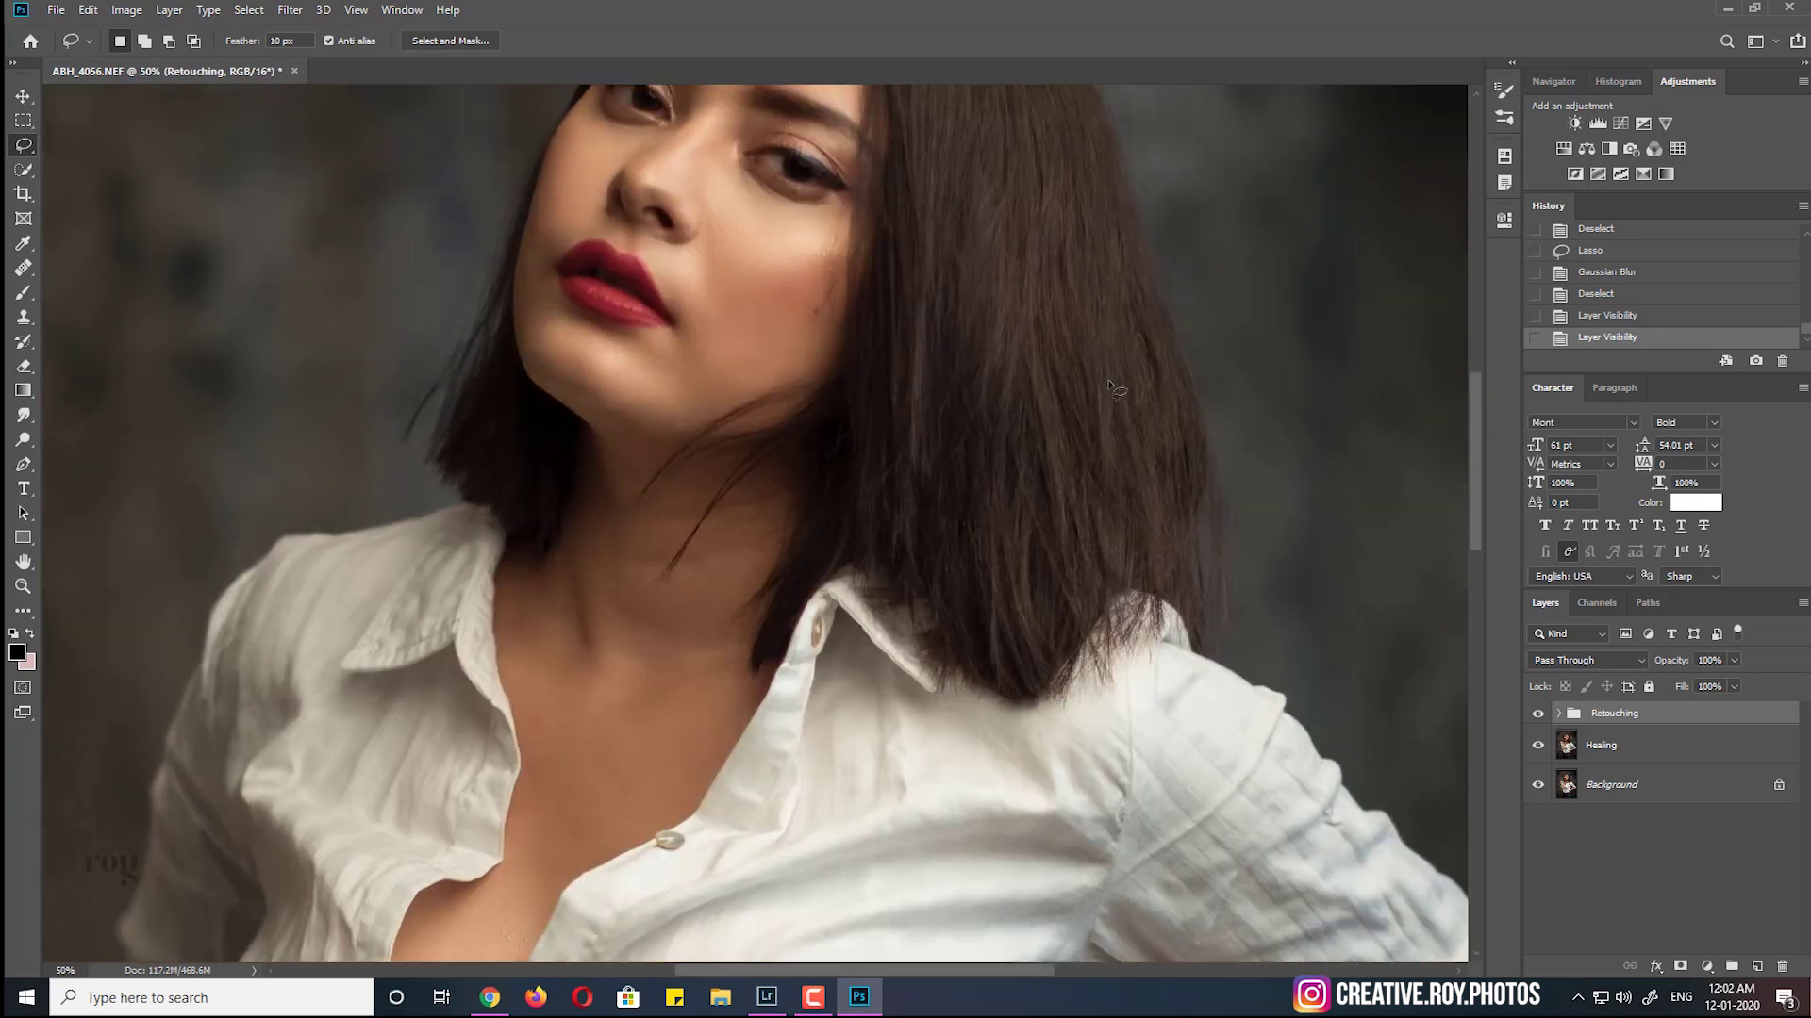
scroll(1112, 389, up, 3)
key(ctrl+plus)
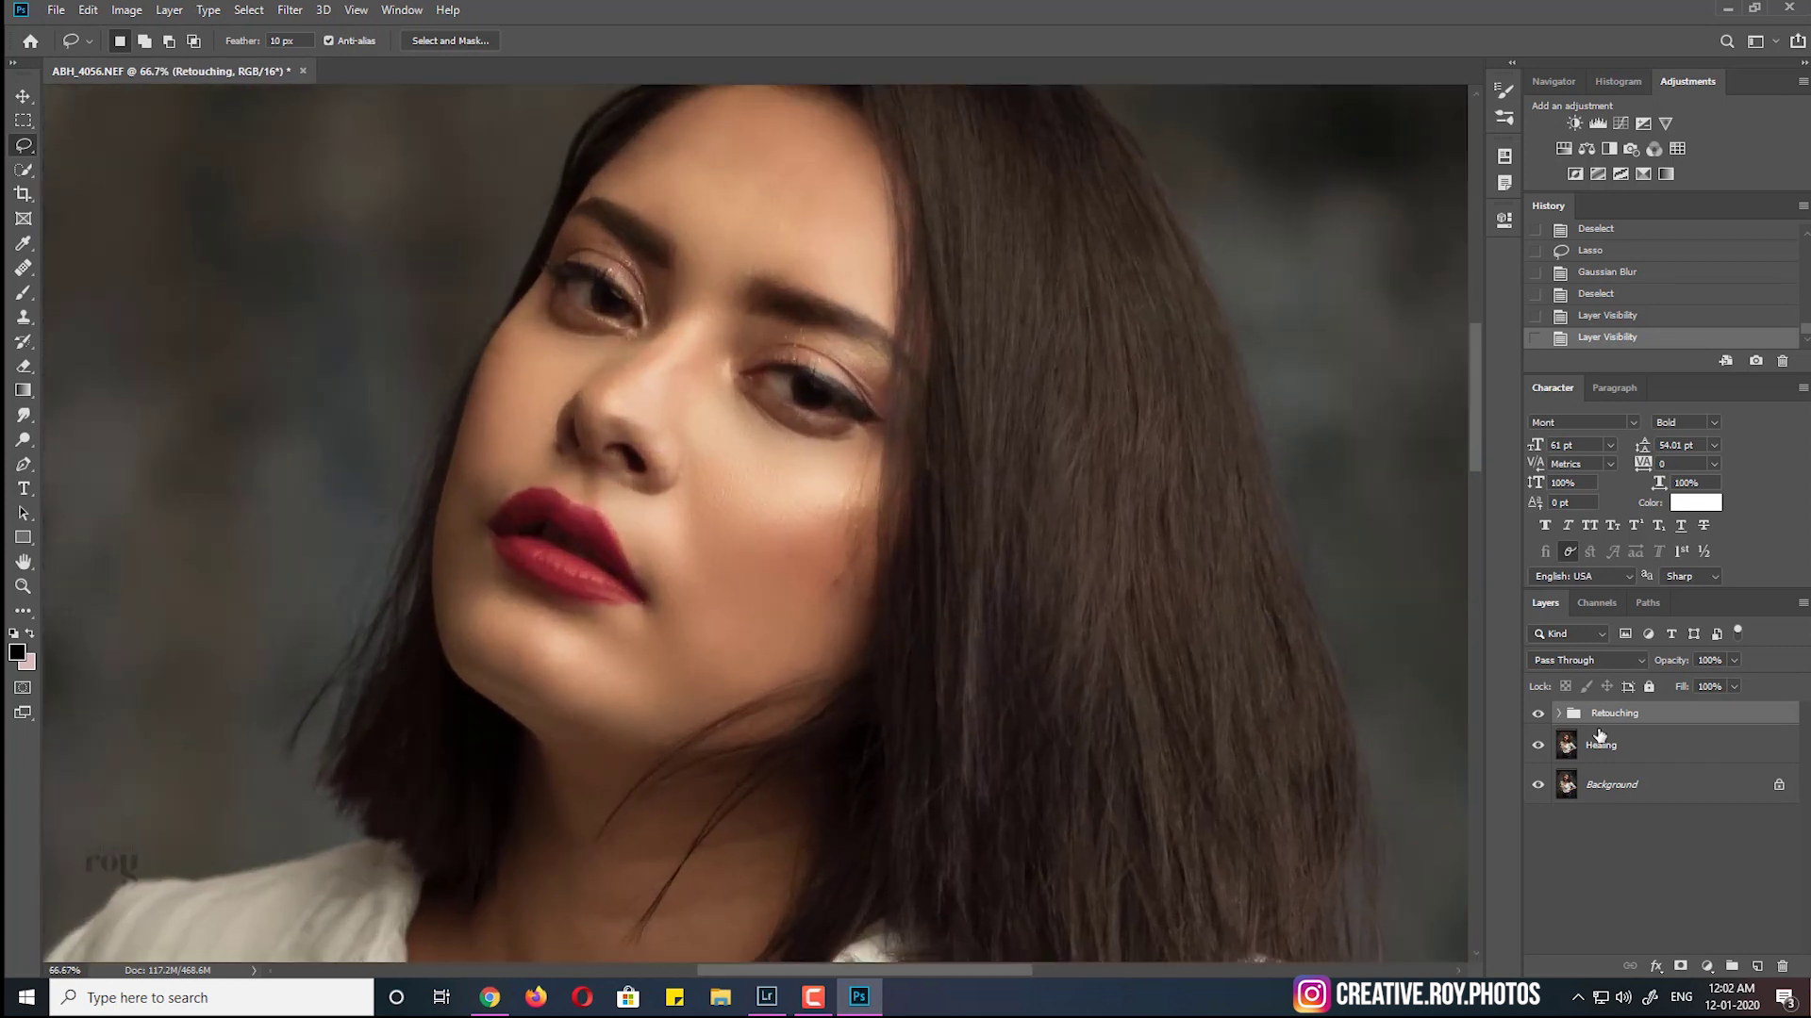
click(1537, 714)
key(ctrl+plus)
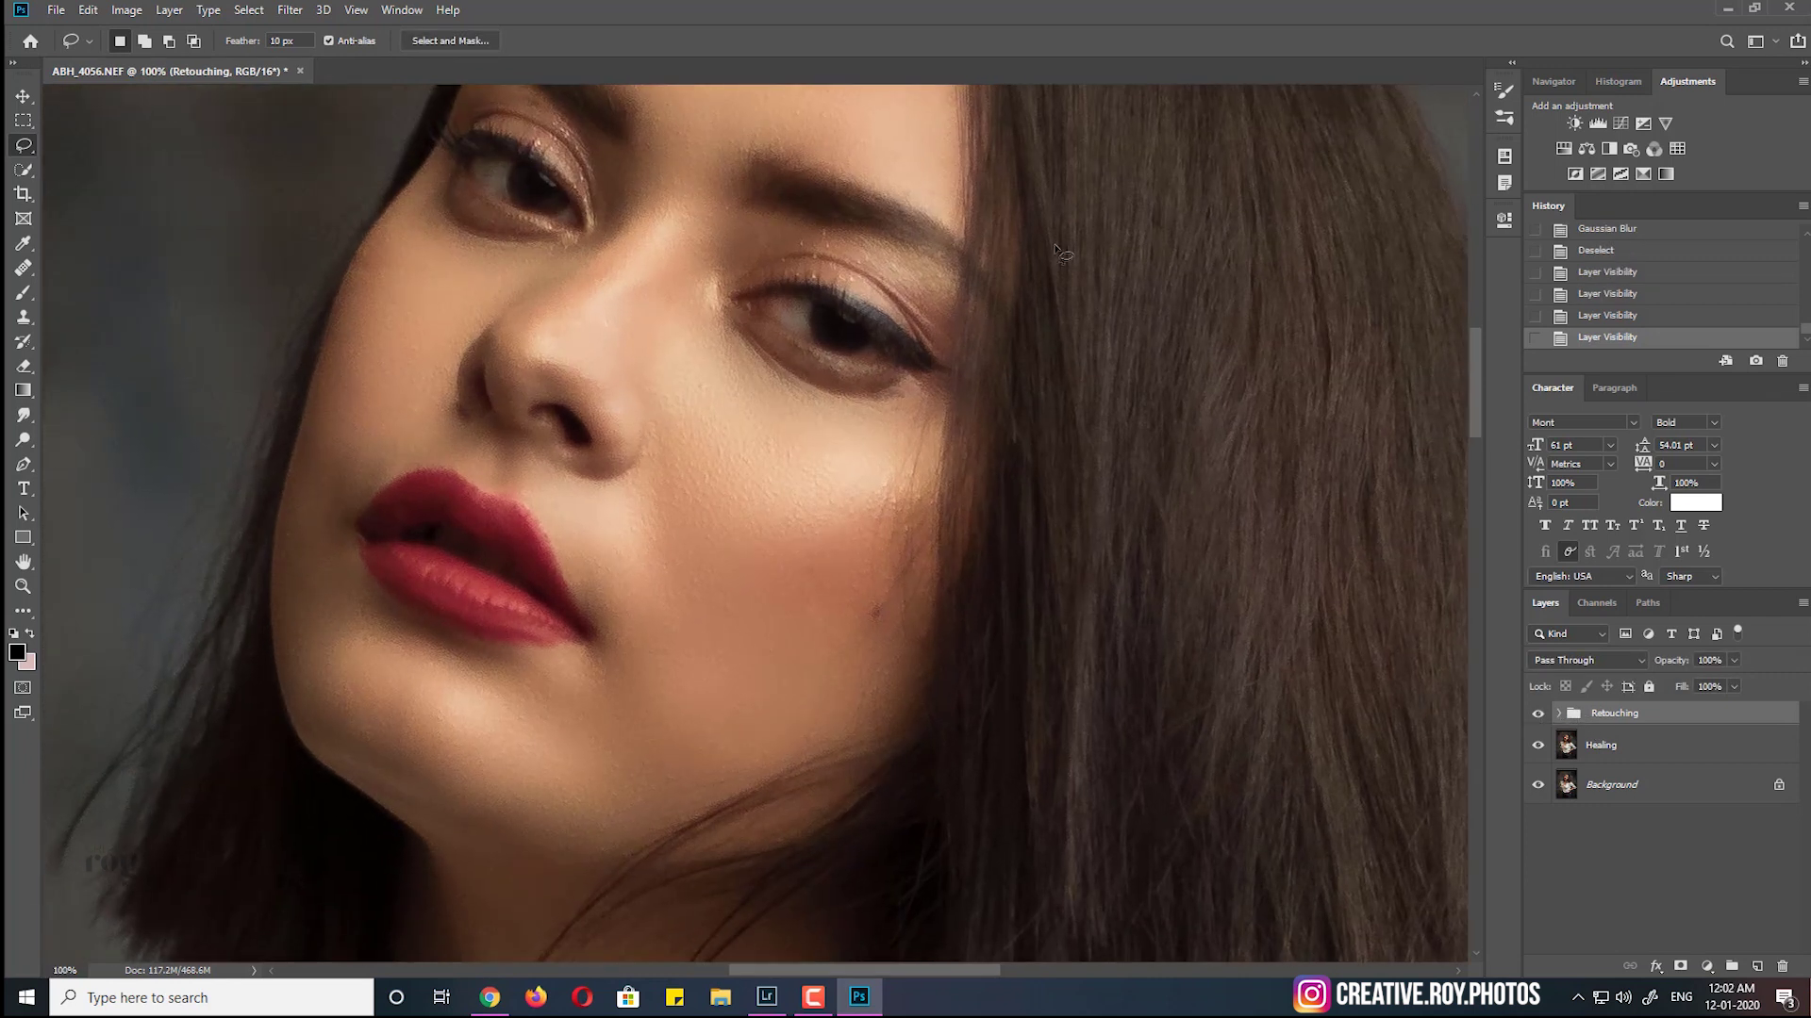
click(1537, 714)
Merge the Retouching group into one Retouching layer and toggle it to check
right_click(1610, 717)
click(1658, 830)
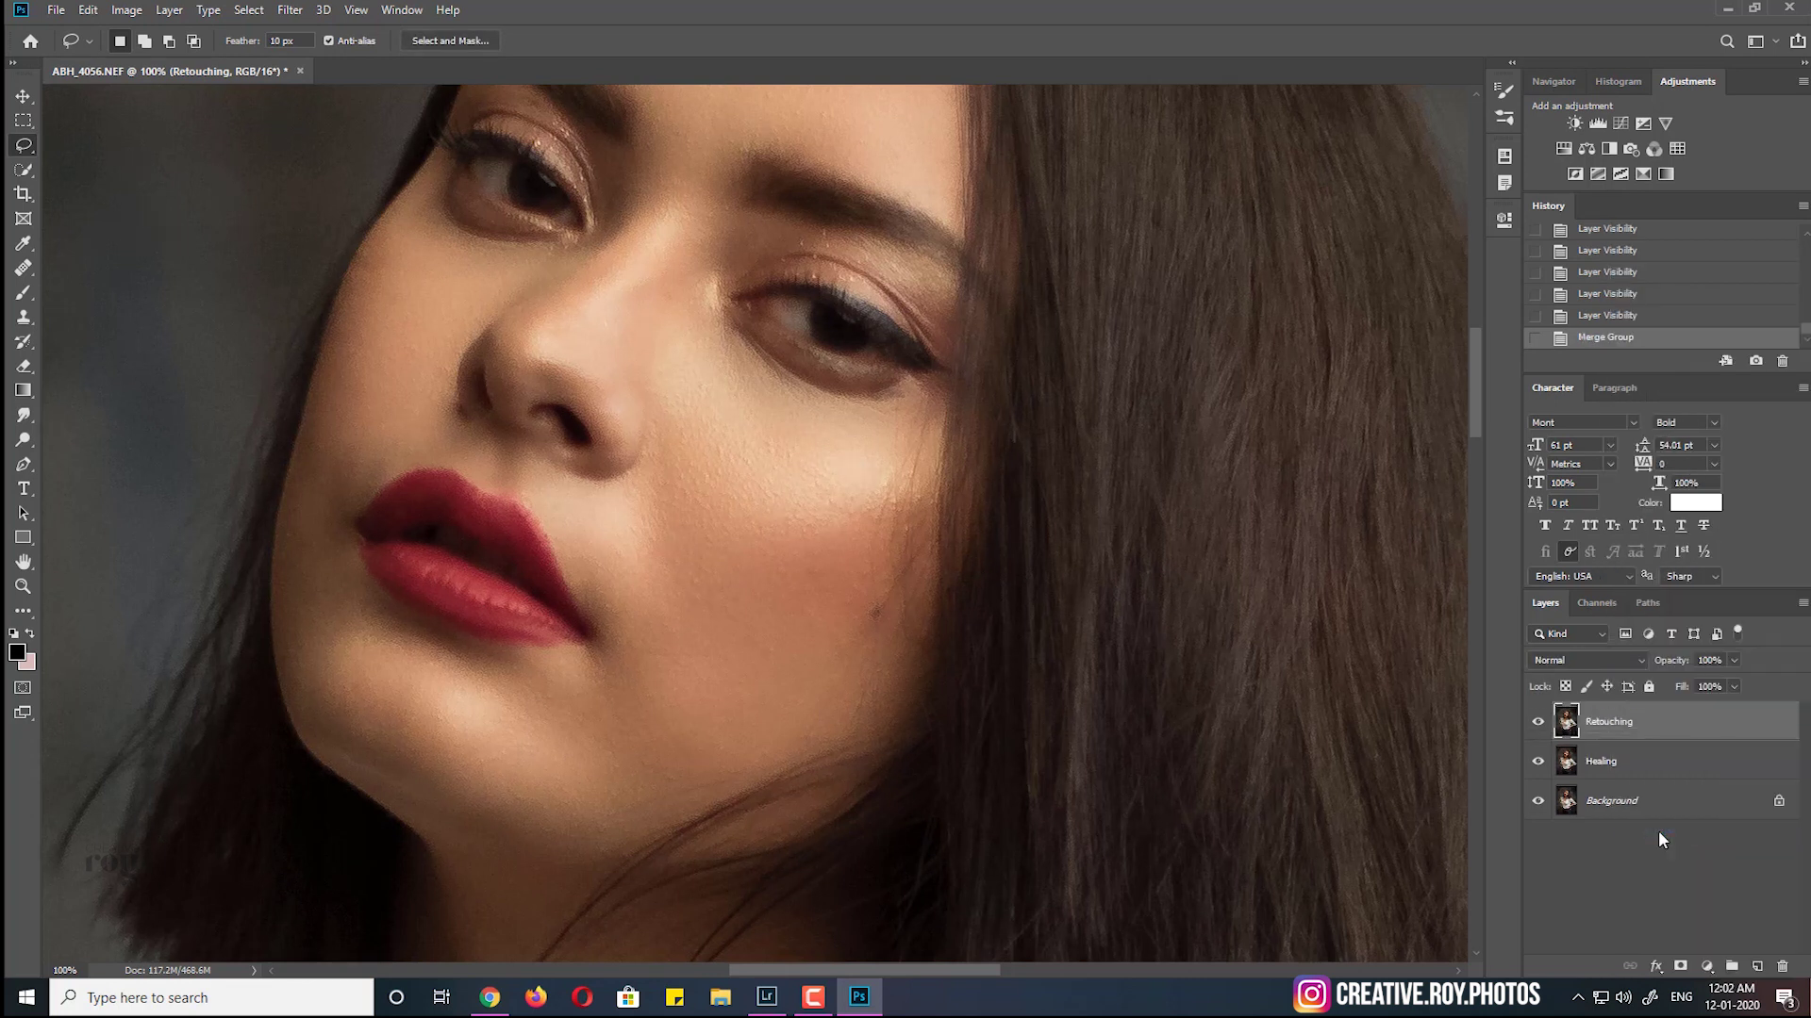
click(1538, 722)
click(1538, 722)
click(290, 10)
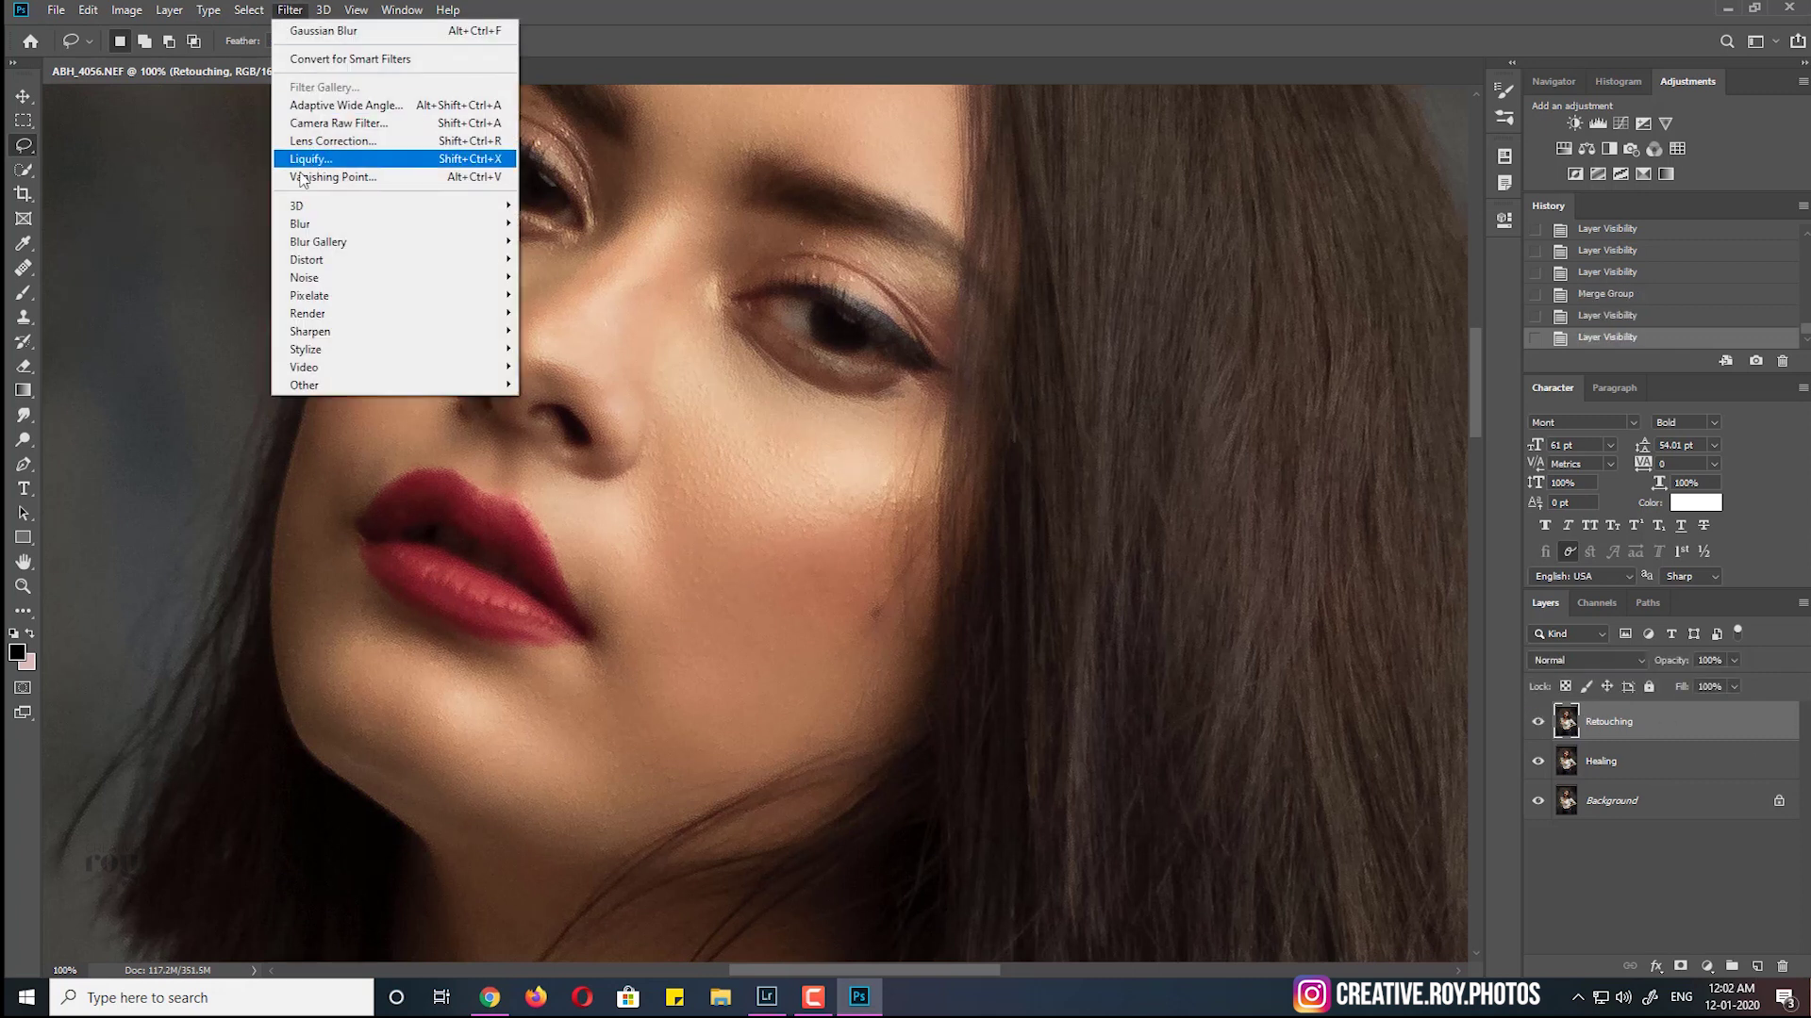
mouse_move(309, 331)
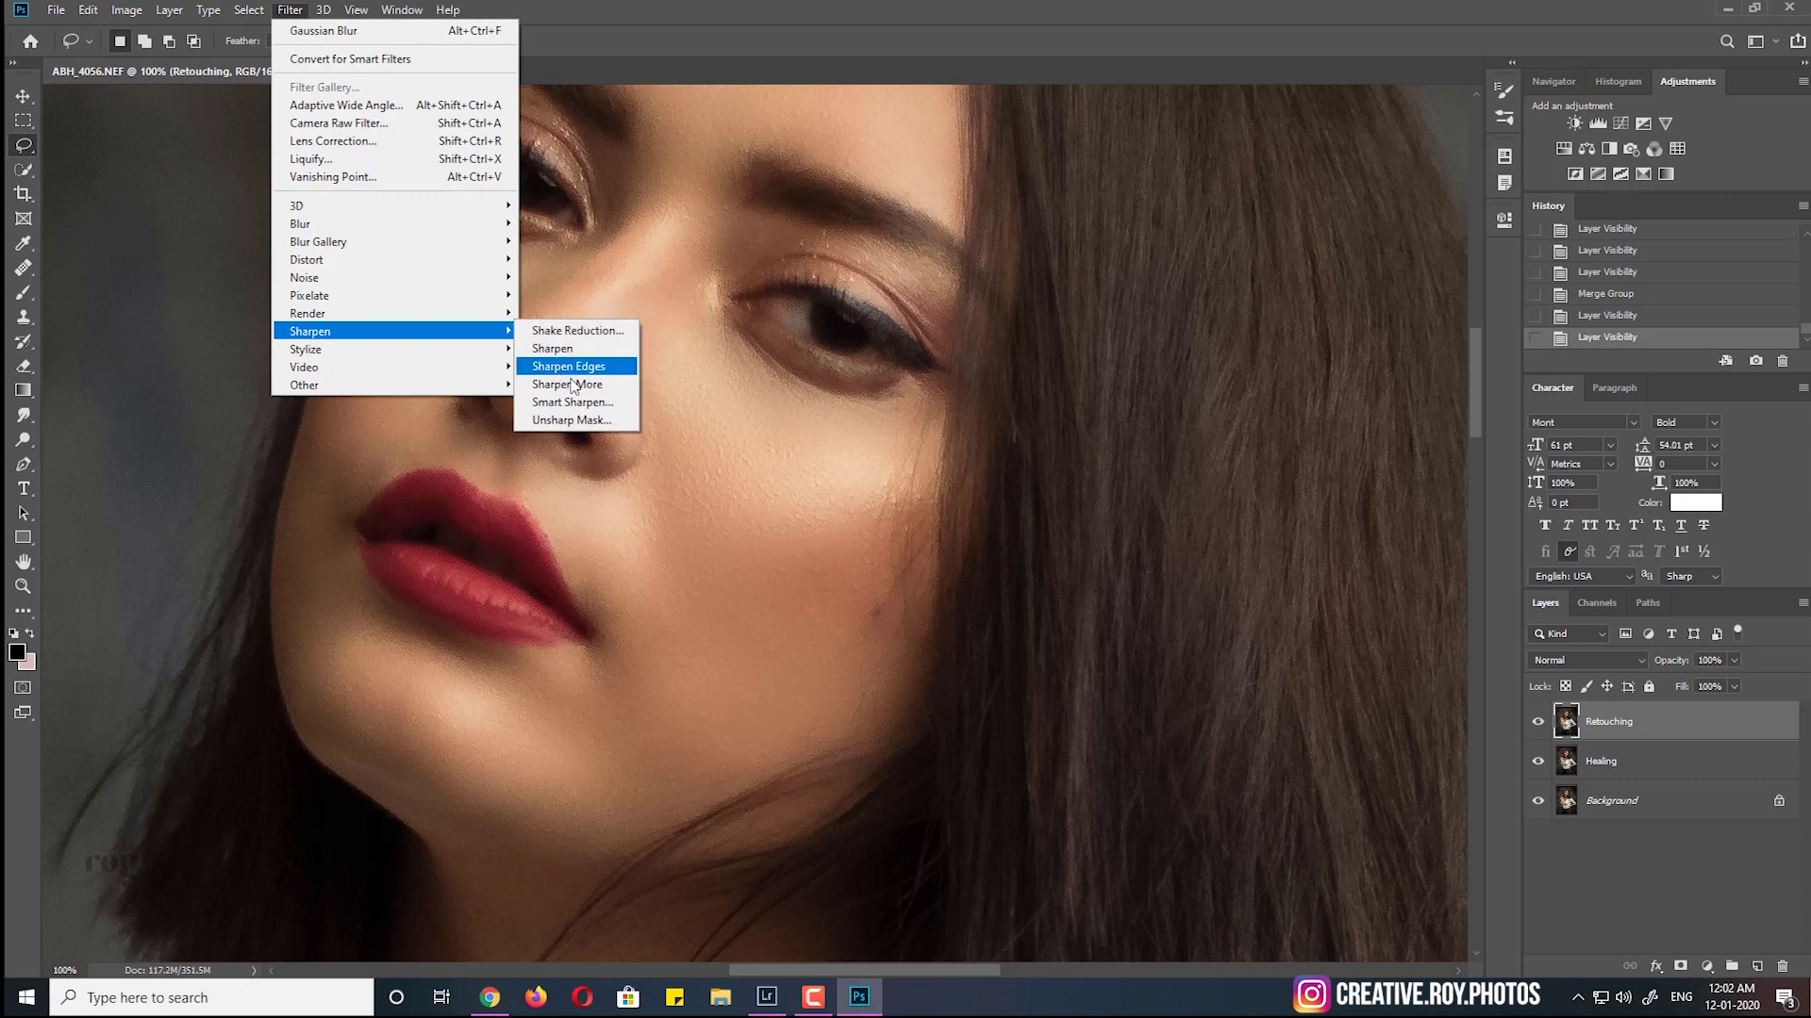
Apply an Unsharp Mask with Amount 70 to the Retouching layer
click(571, 420)
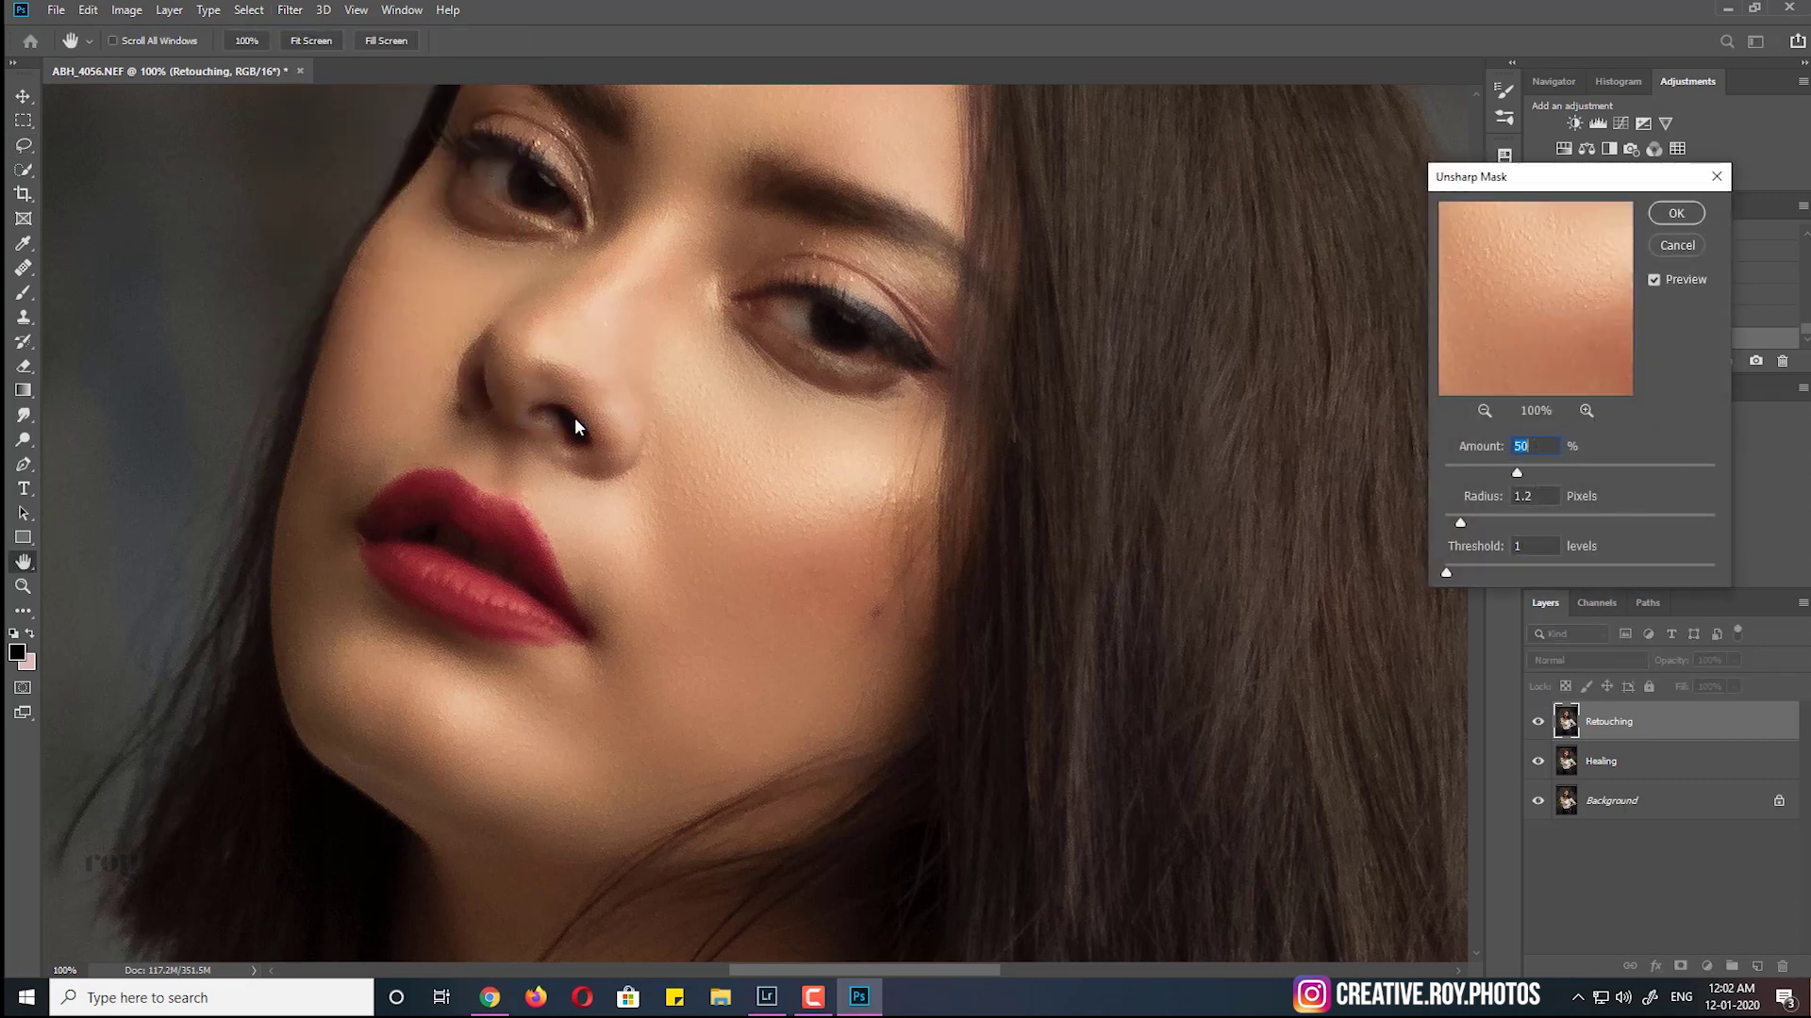
drag(1515, 474, 1544, 474)
click(1676, 213)
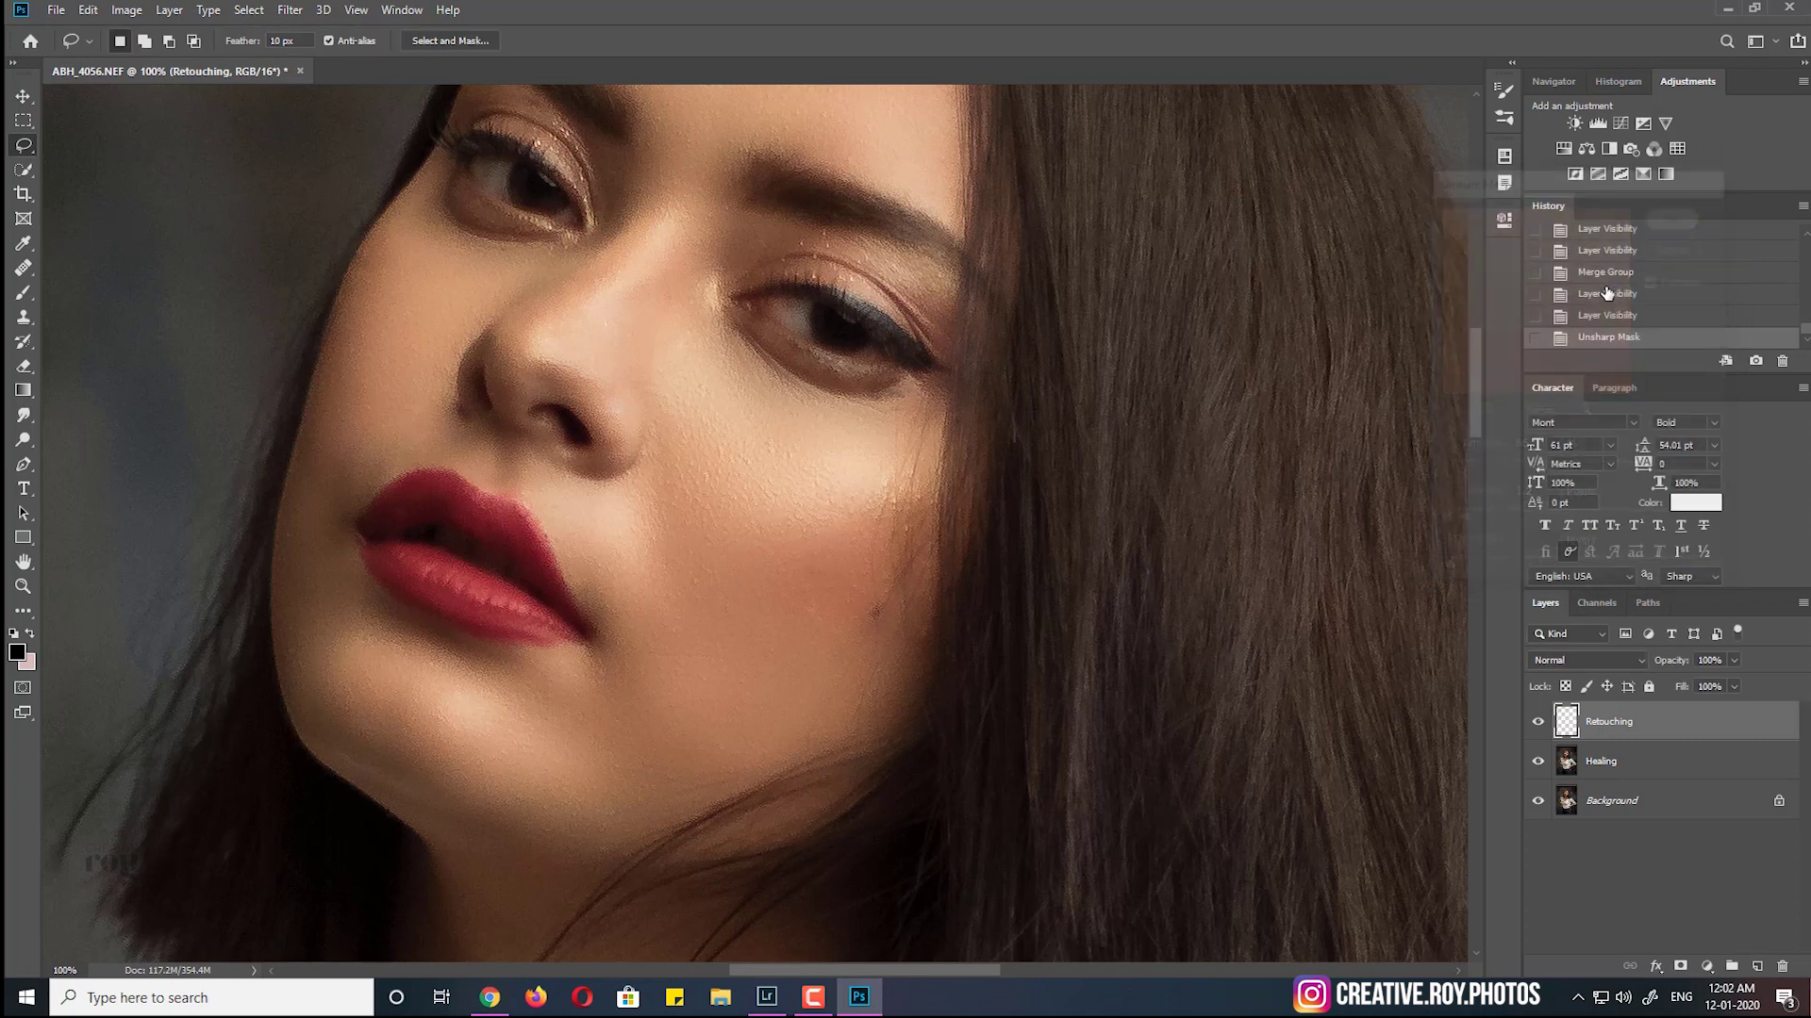
Toggle the Retouching layer to compare the sharpening, then zoom out toward the whole photo
click(1538, 723)
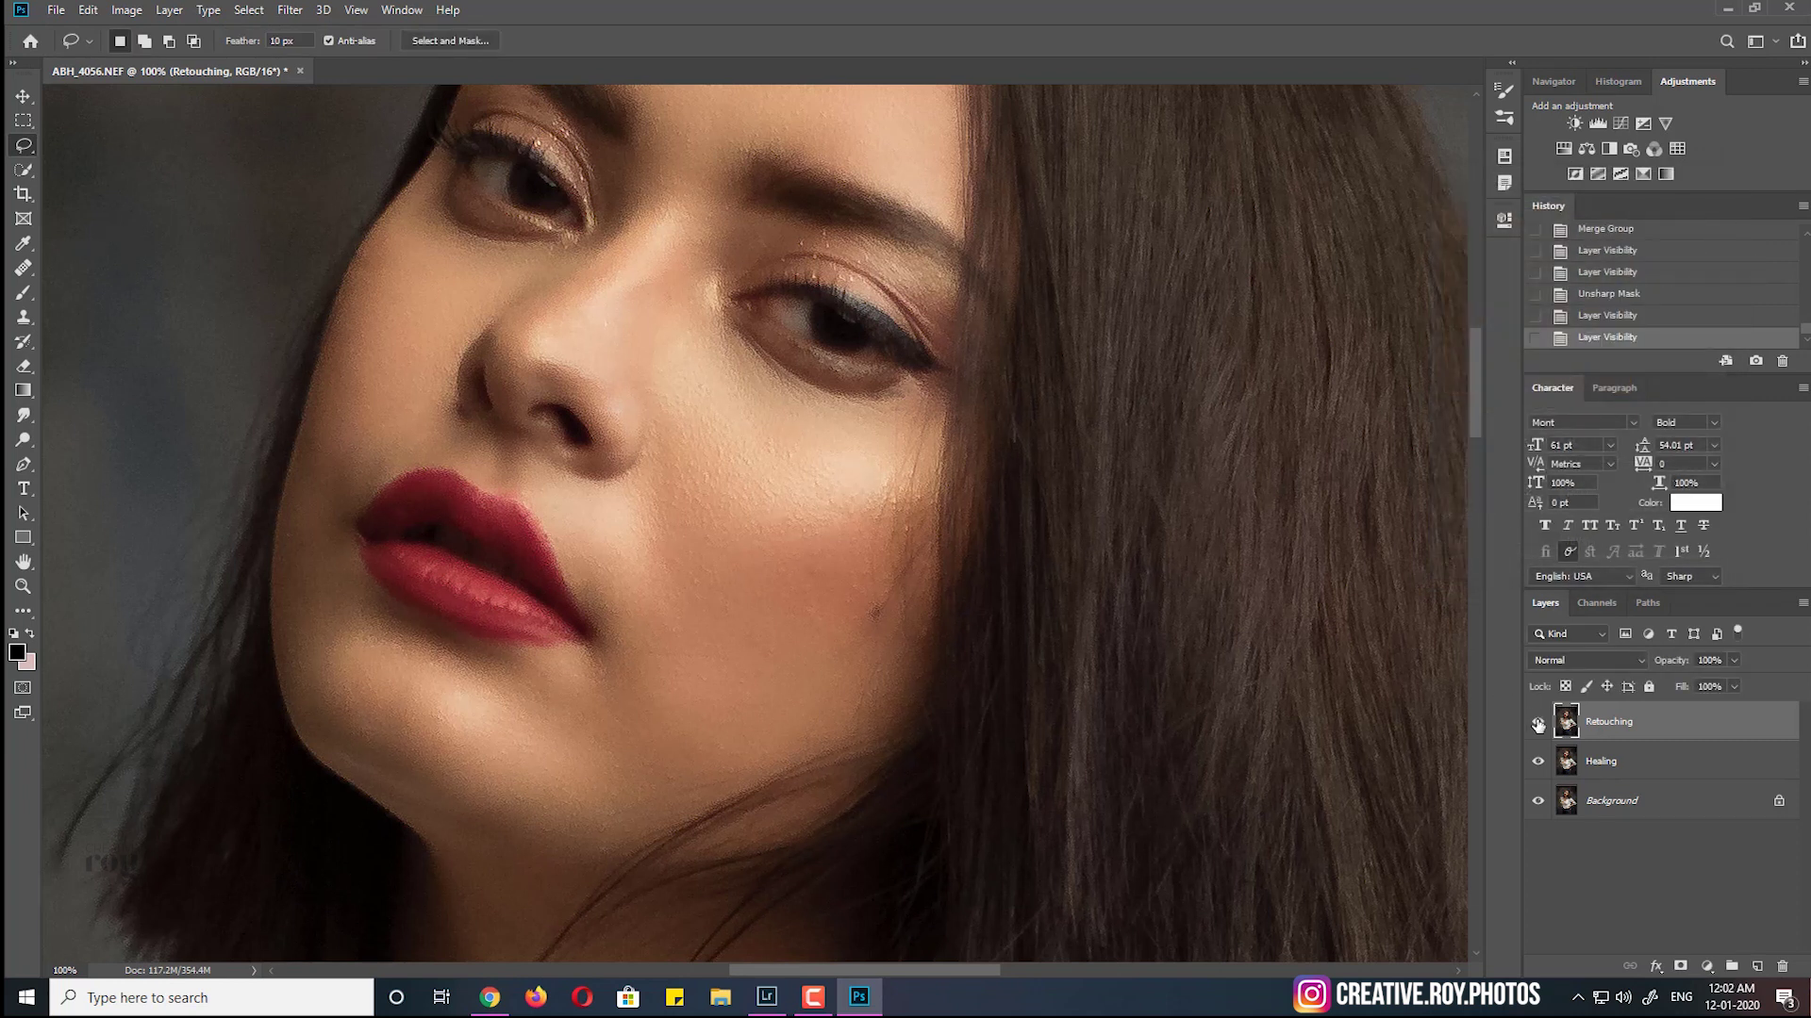
key(ctrl+minus)
key(ctrl+minus)
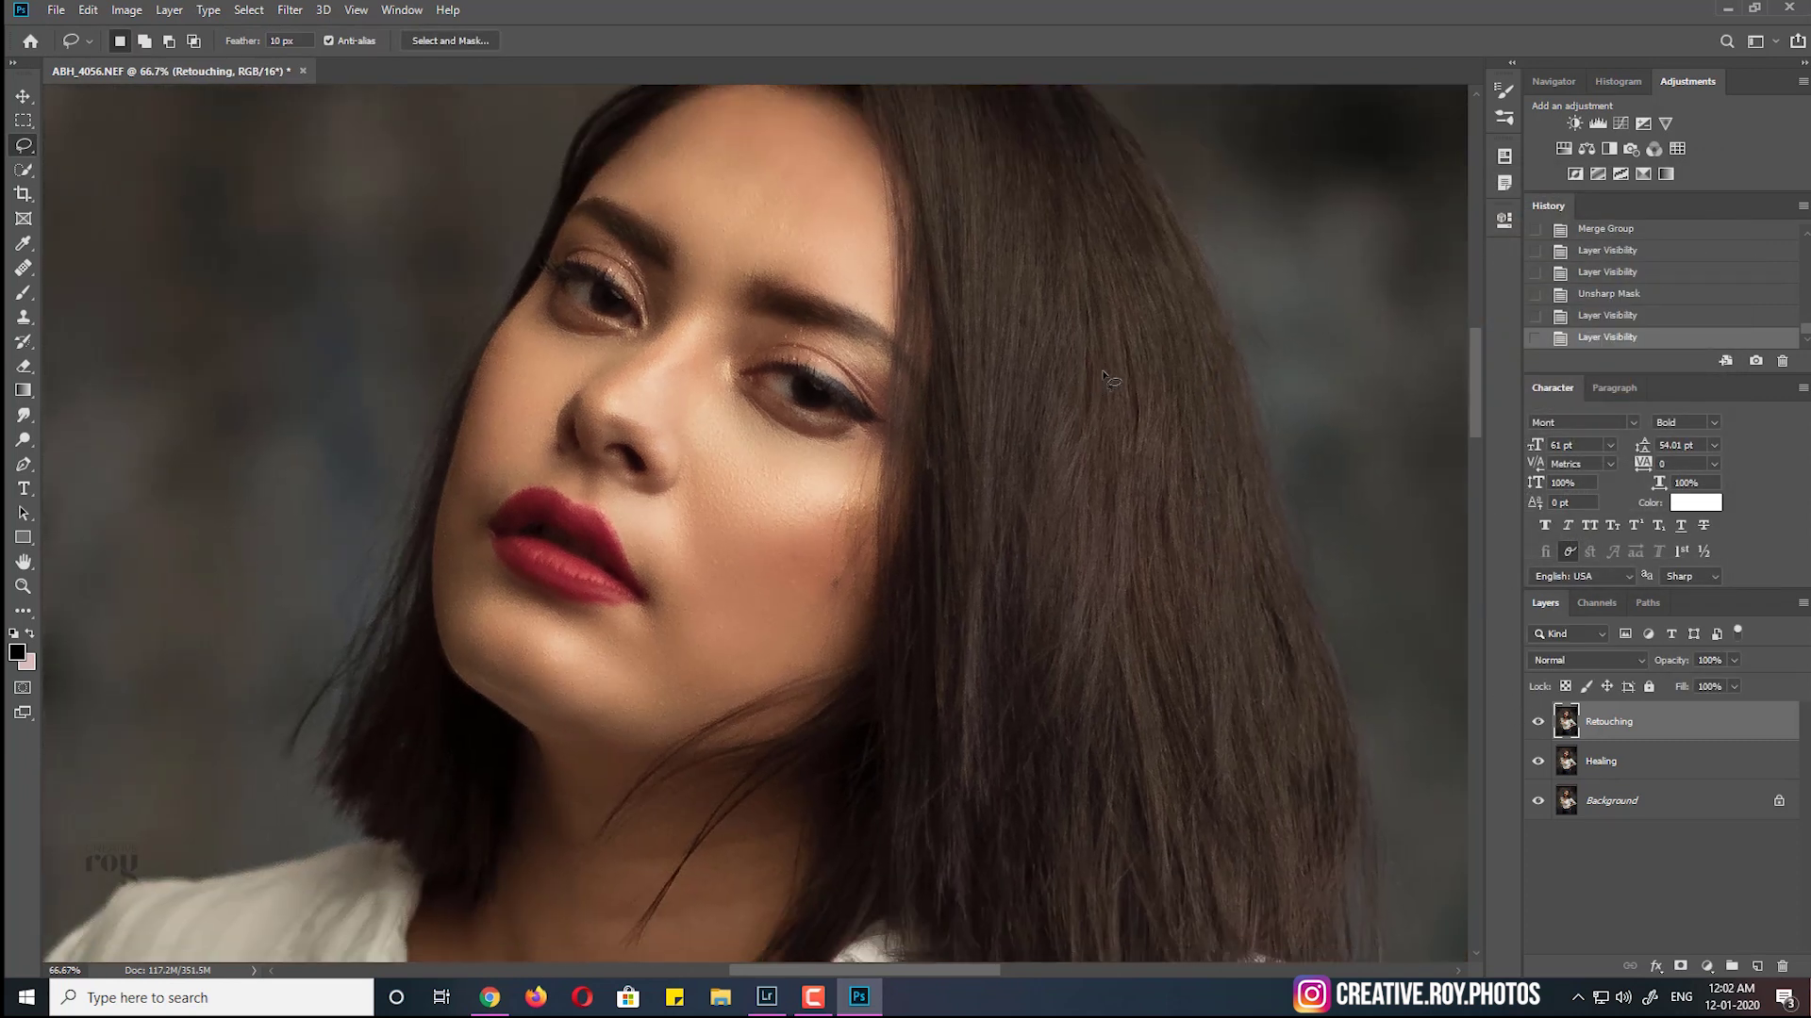
key(ctrl+minus)
key(ctrl+minus)
key(ctrl+minus)
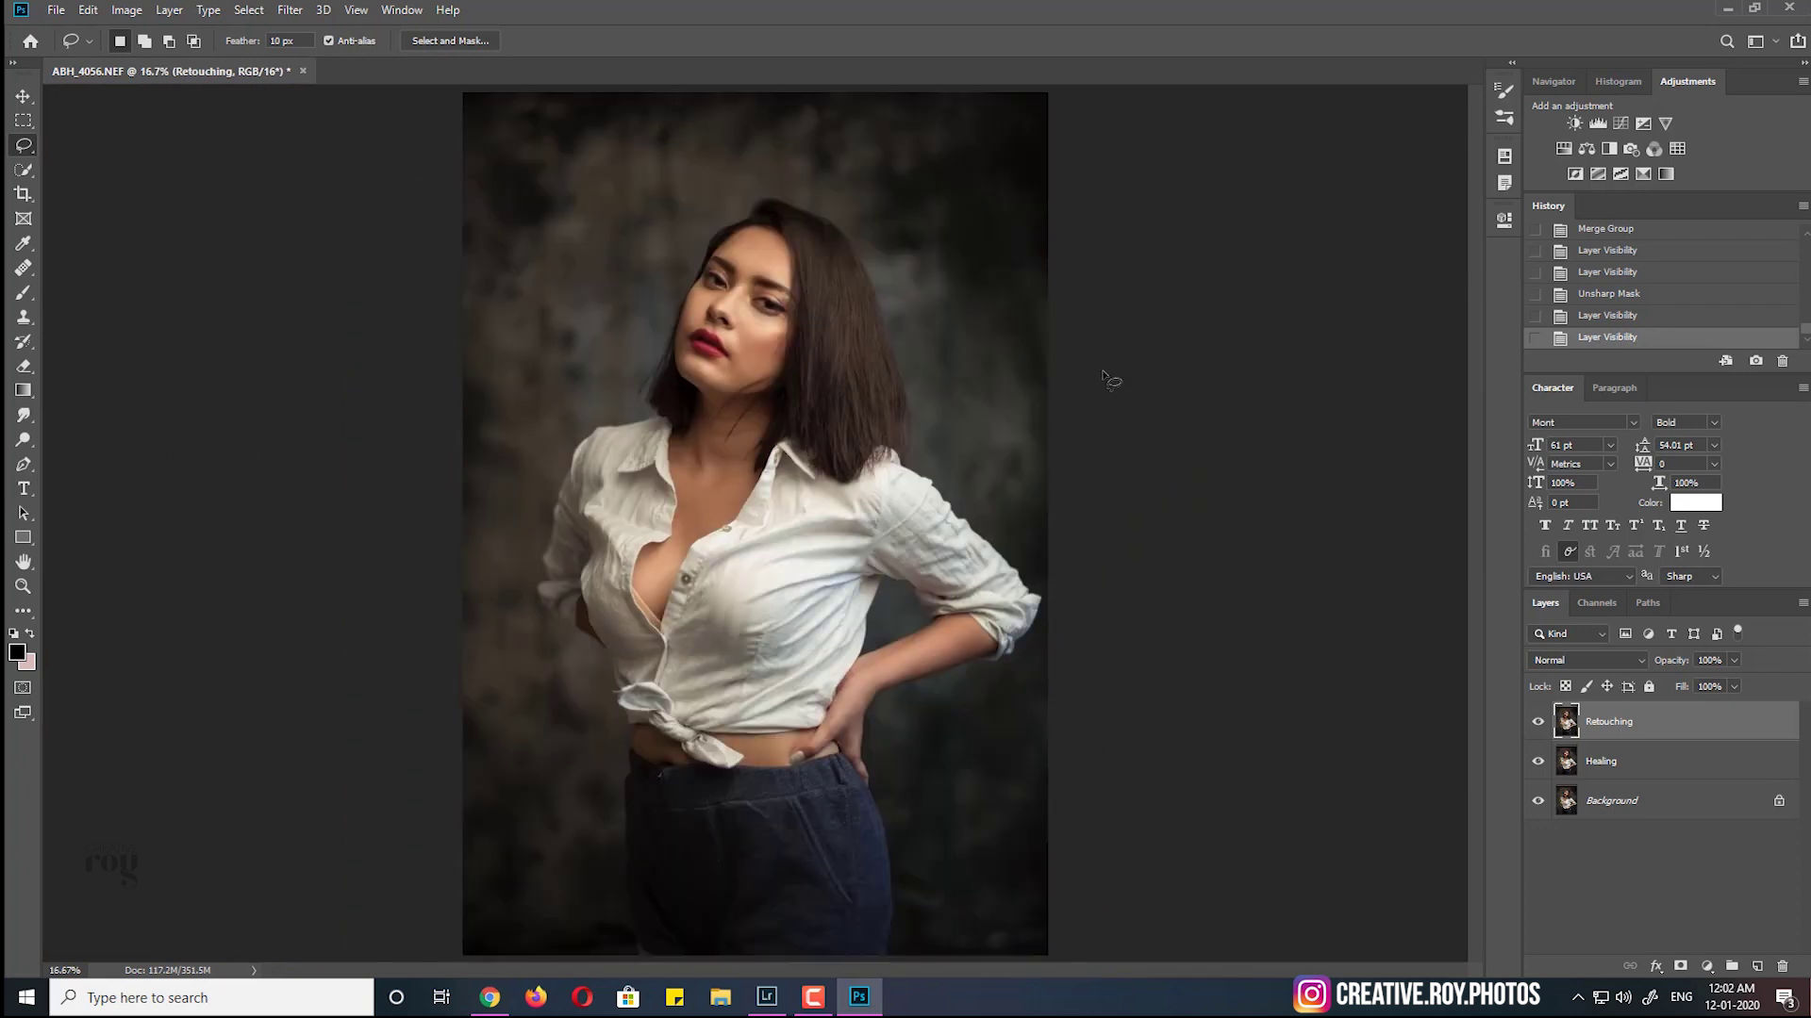
Merge the Healing and Retouching layers into one Retouching layer and check the result
shift+click(1639, 770)
right_click(1630, 768)
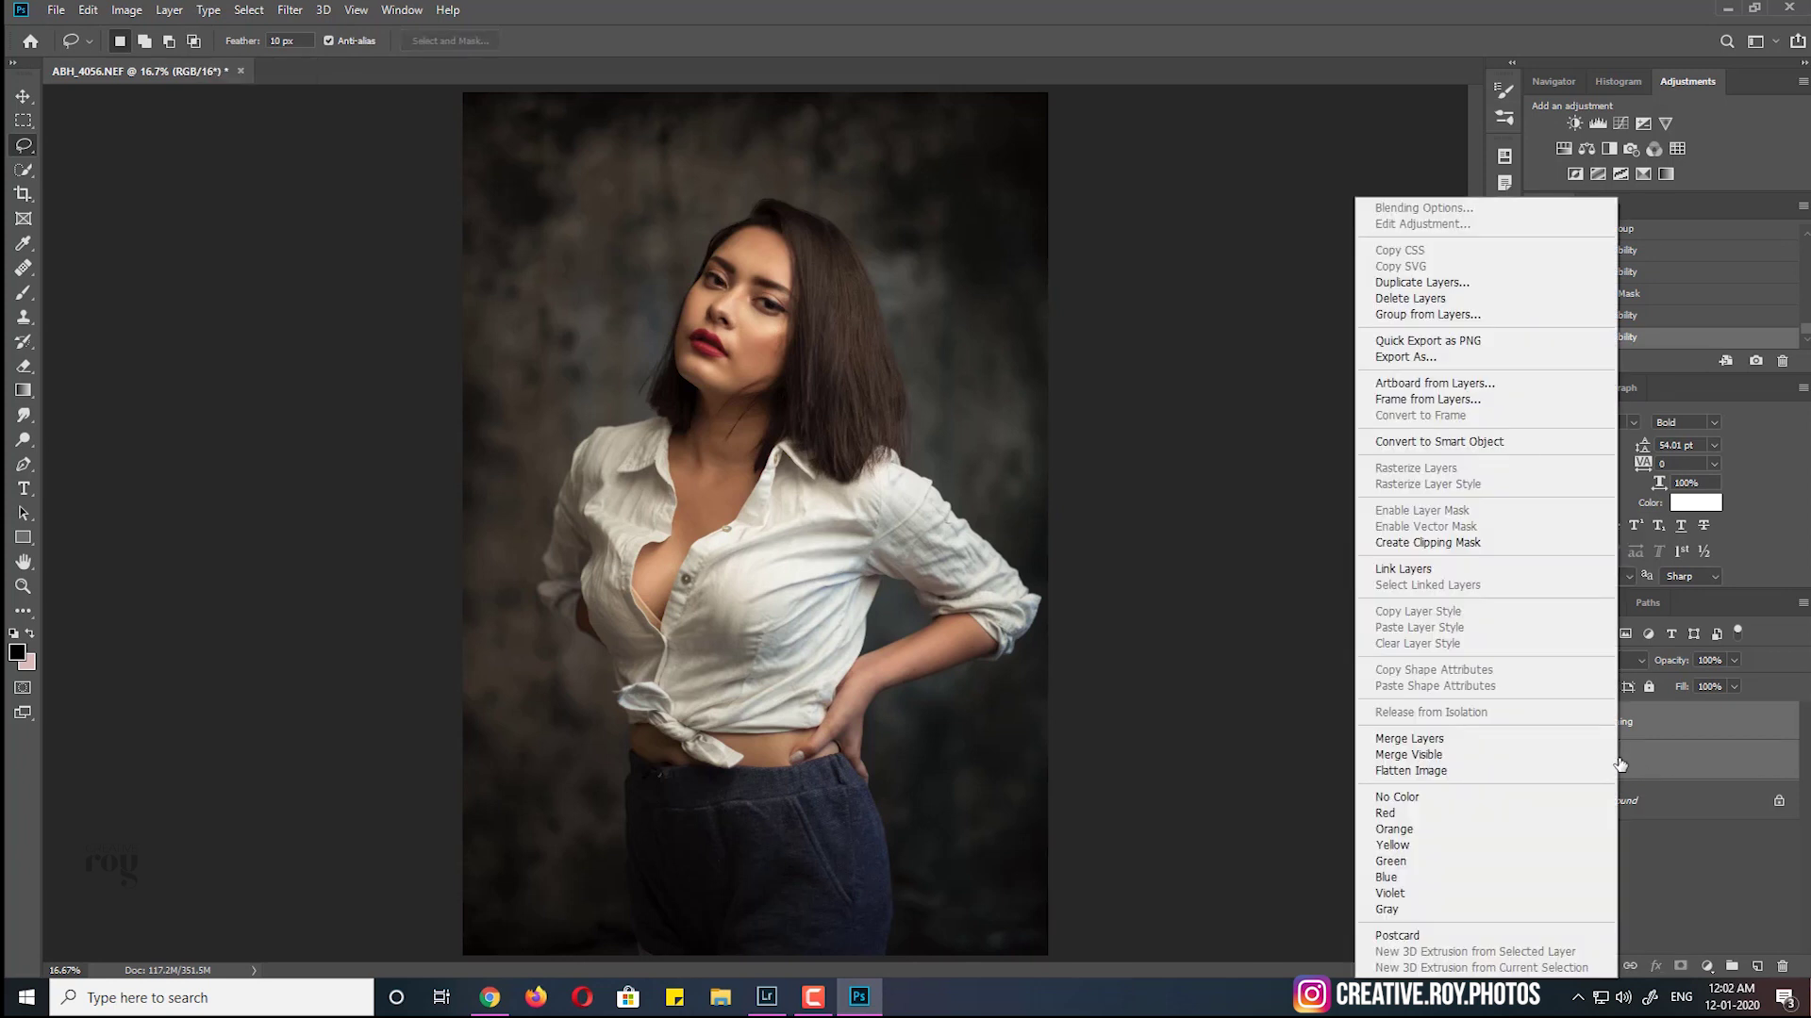
click(1454, 740)
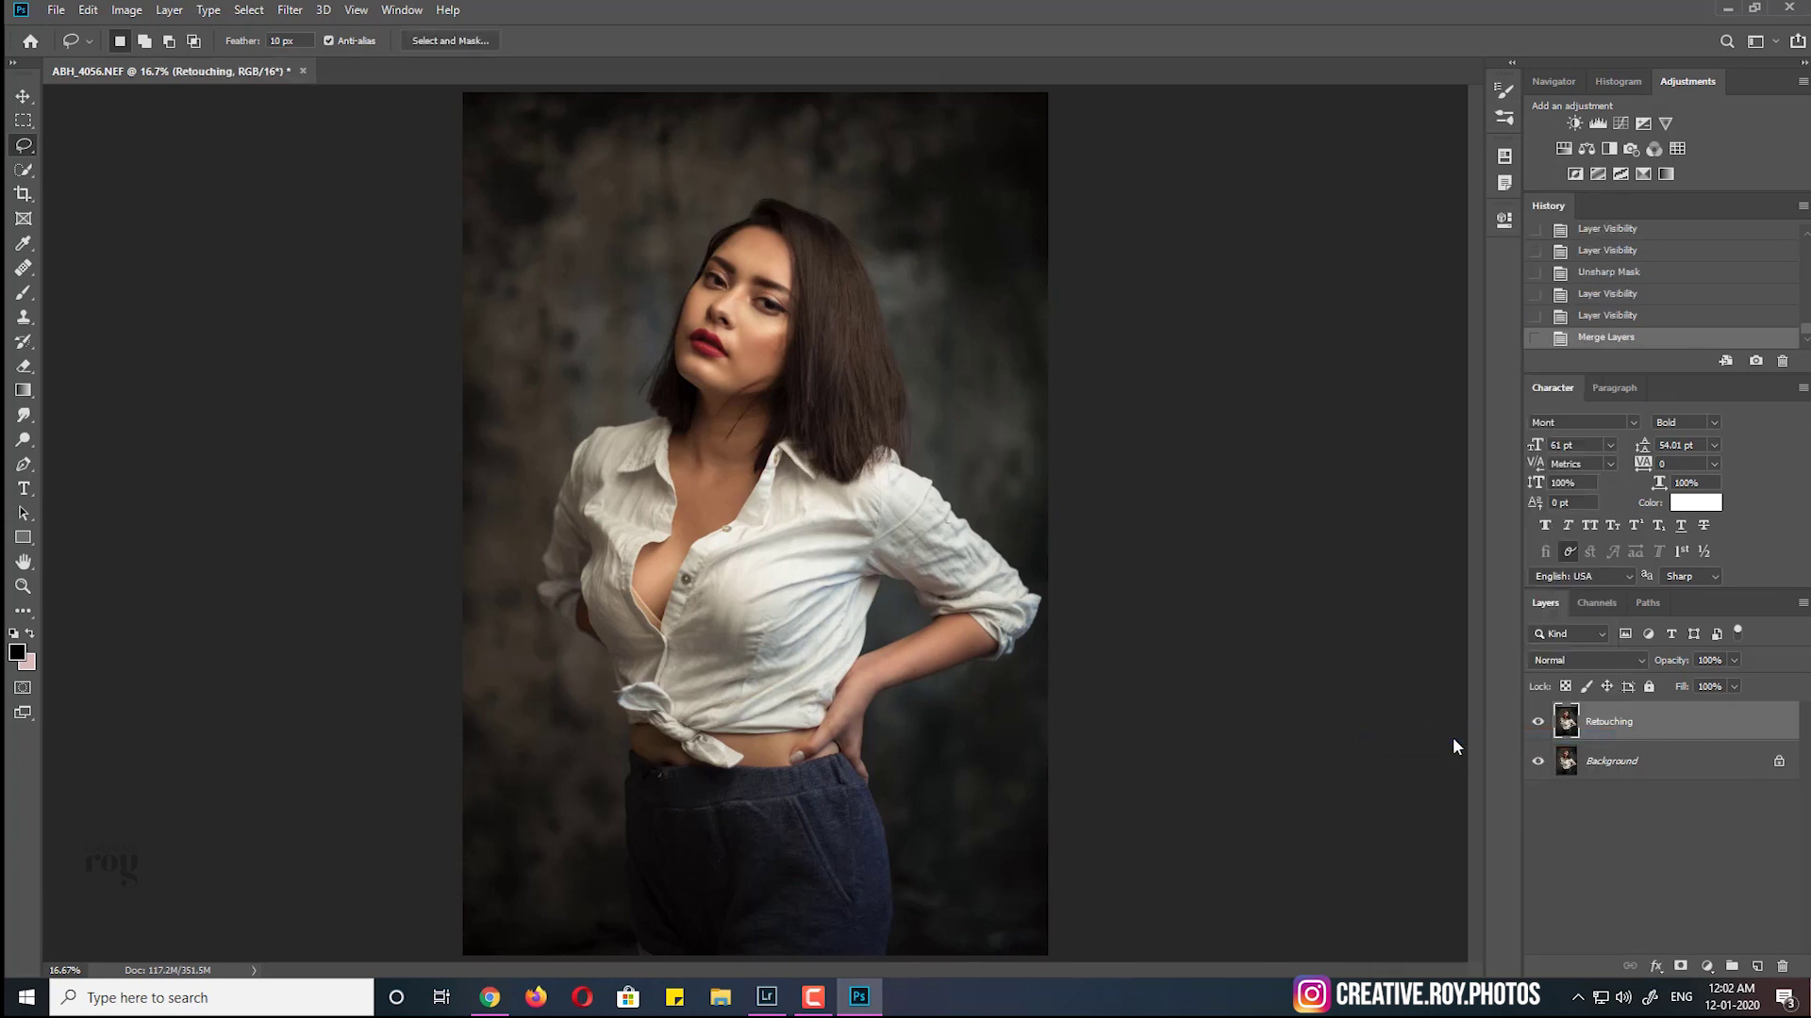
click(1540, 725)
click(1707, 967)
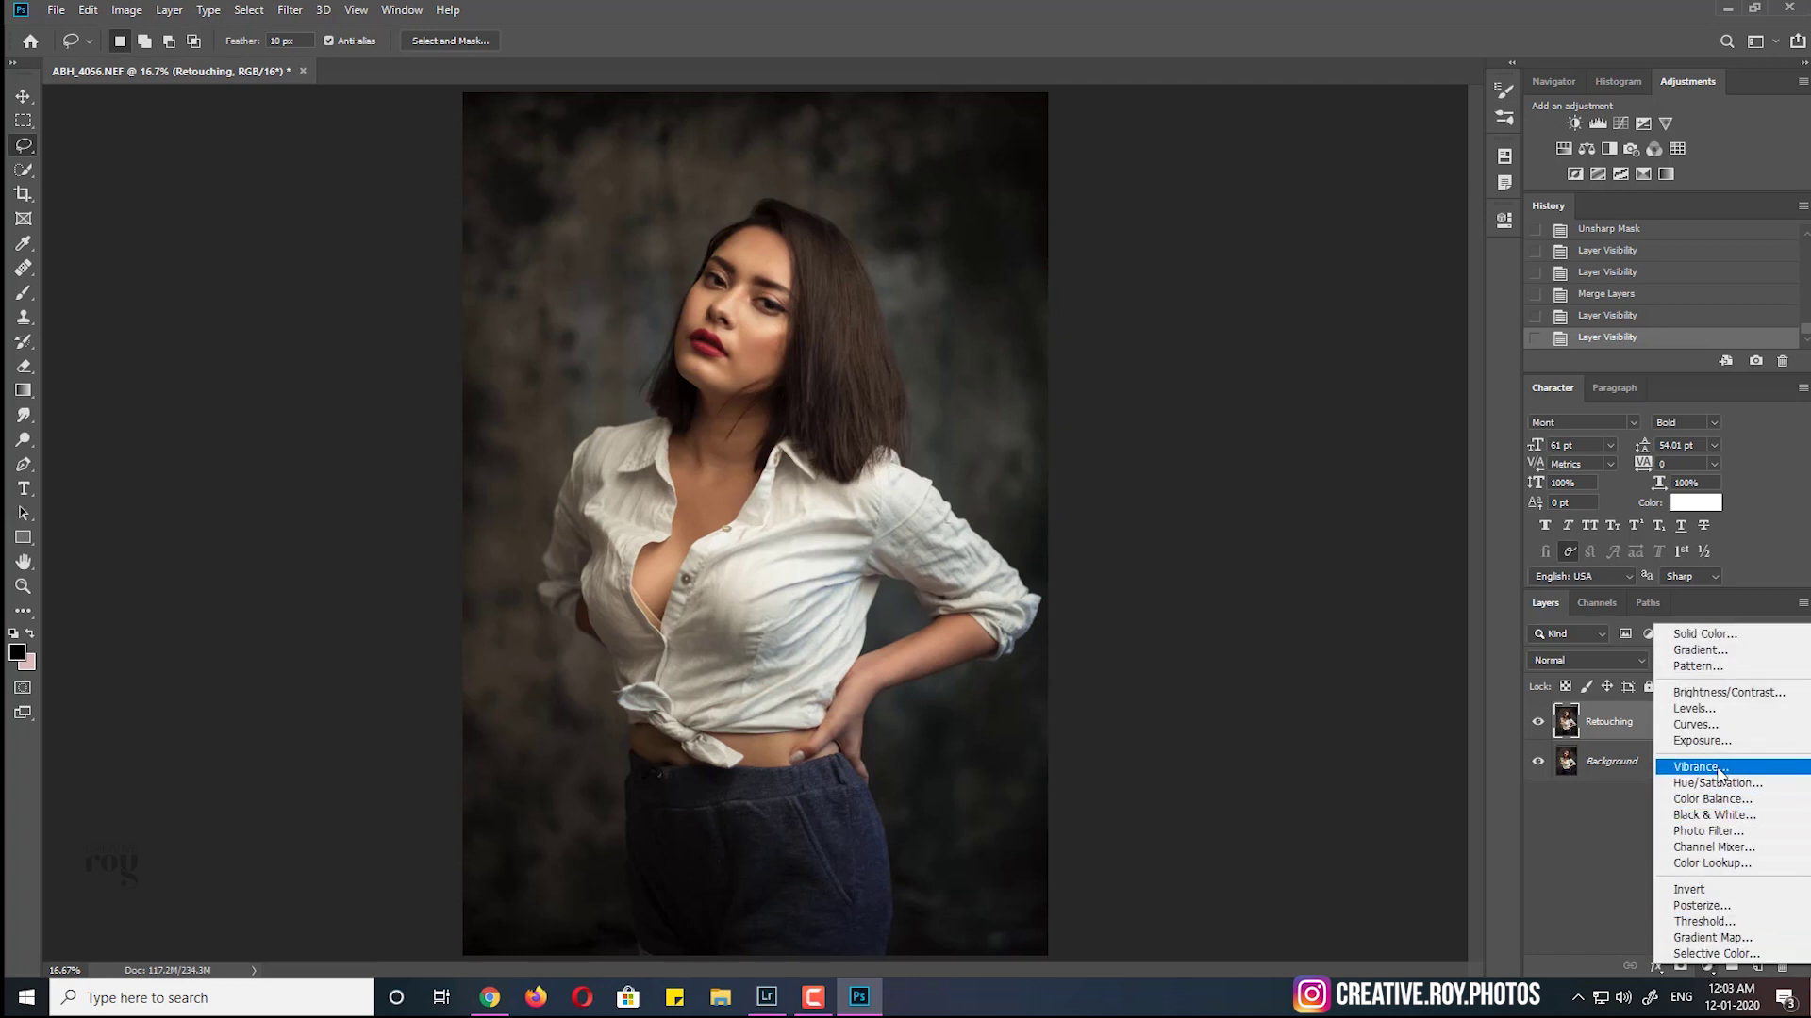
Add a Black & White adjustment layer and a Curves layer pulled down to darken
click(1716, 817)
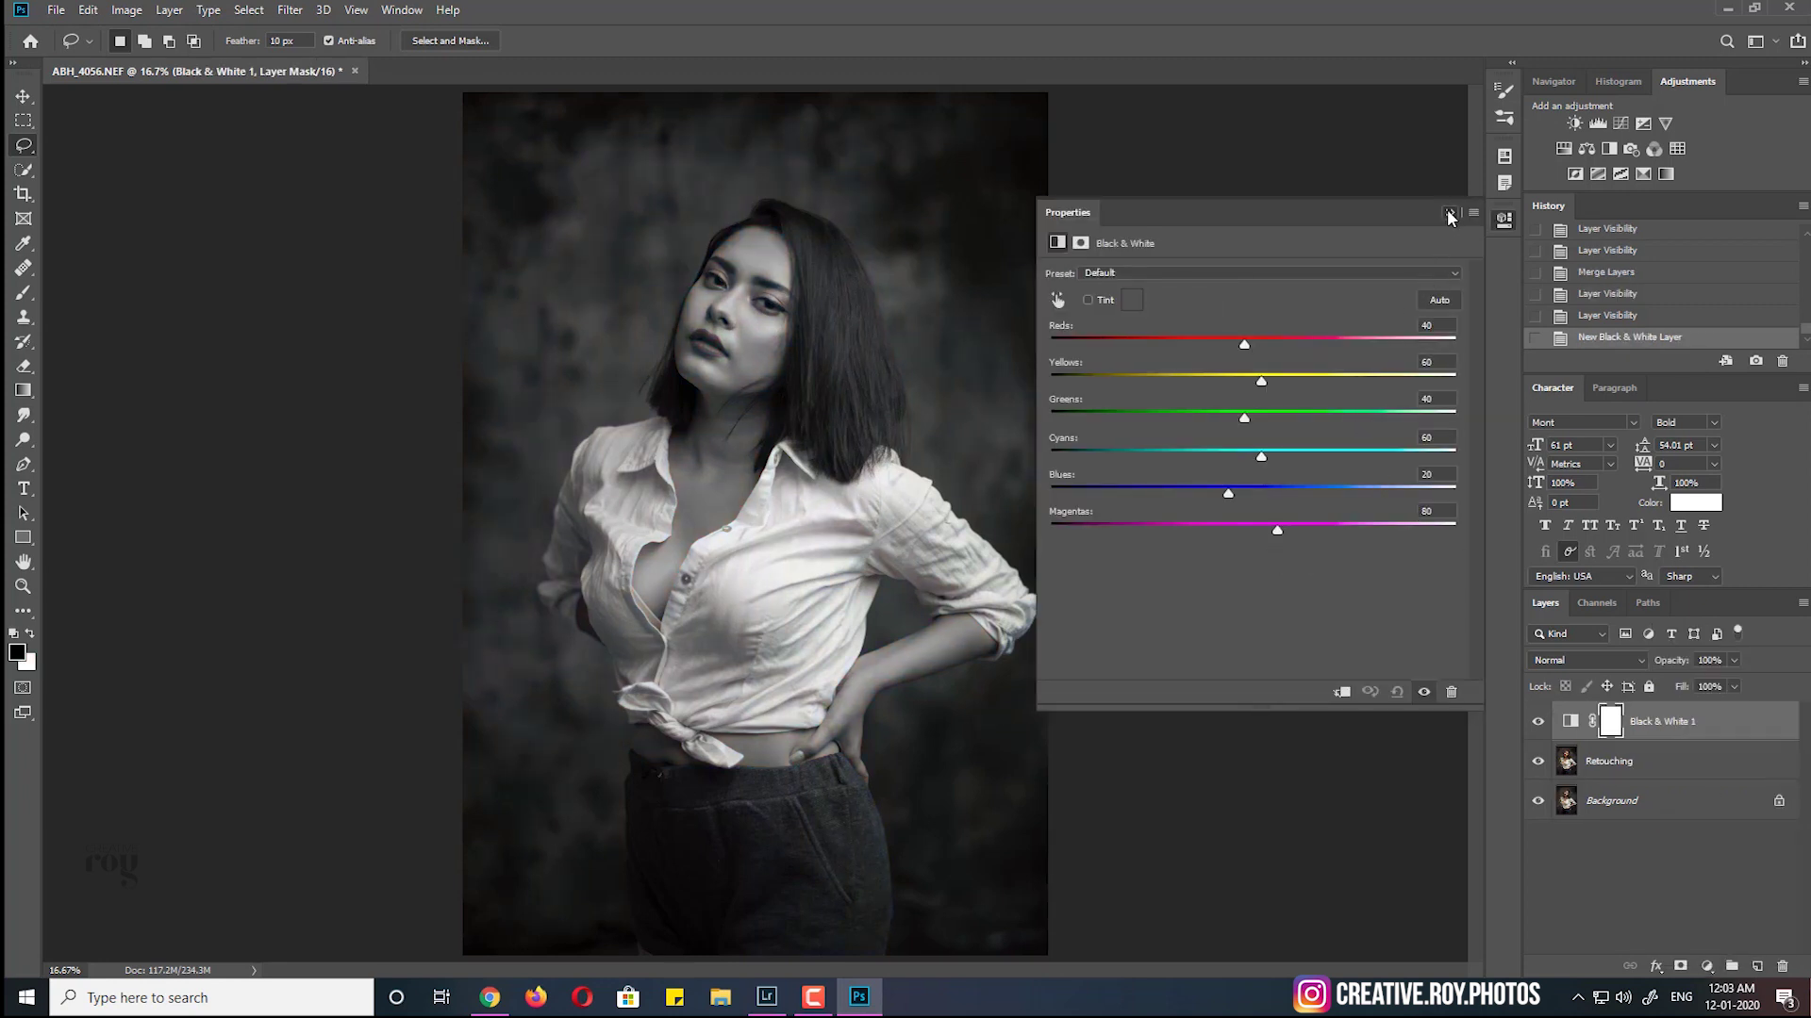
click(1450, 213)
click(1705, 967)
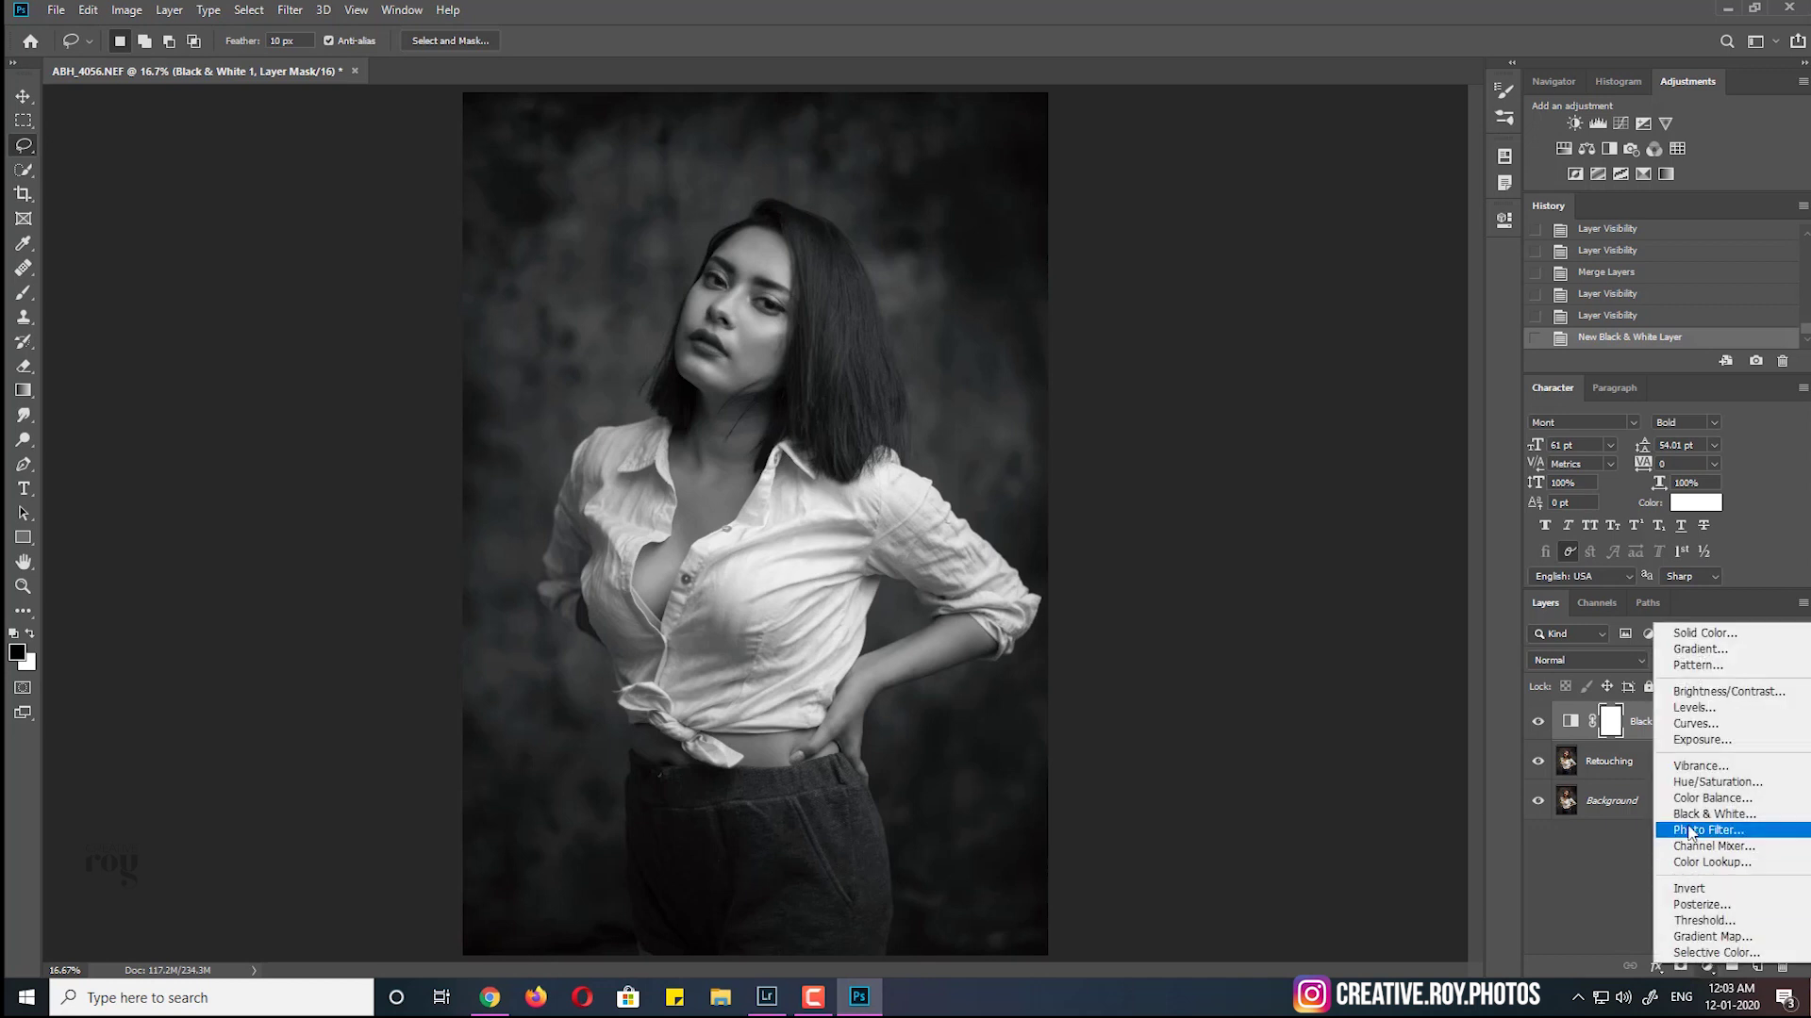
click(1697, 723)
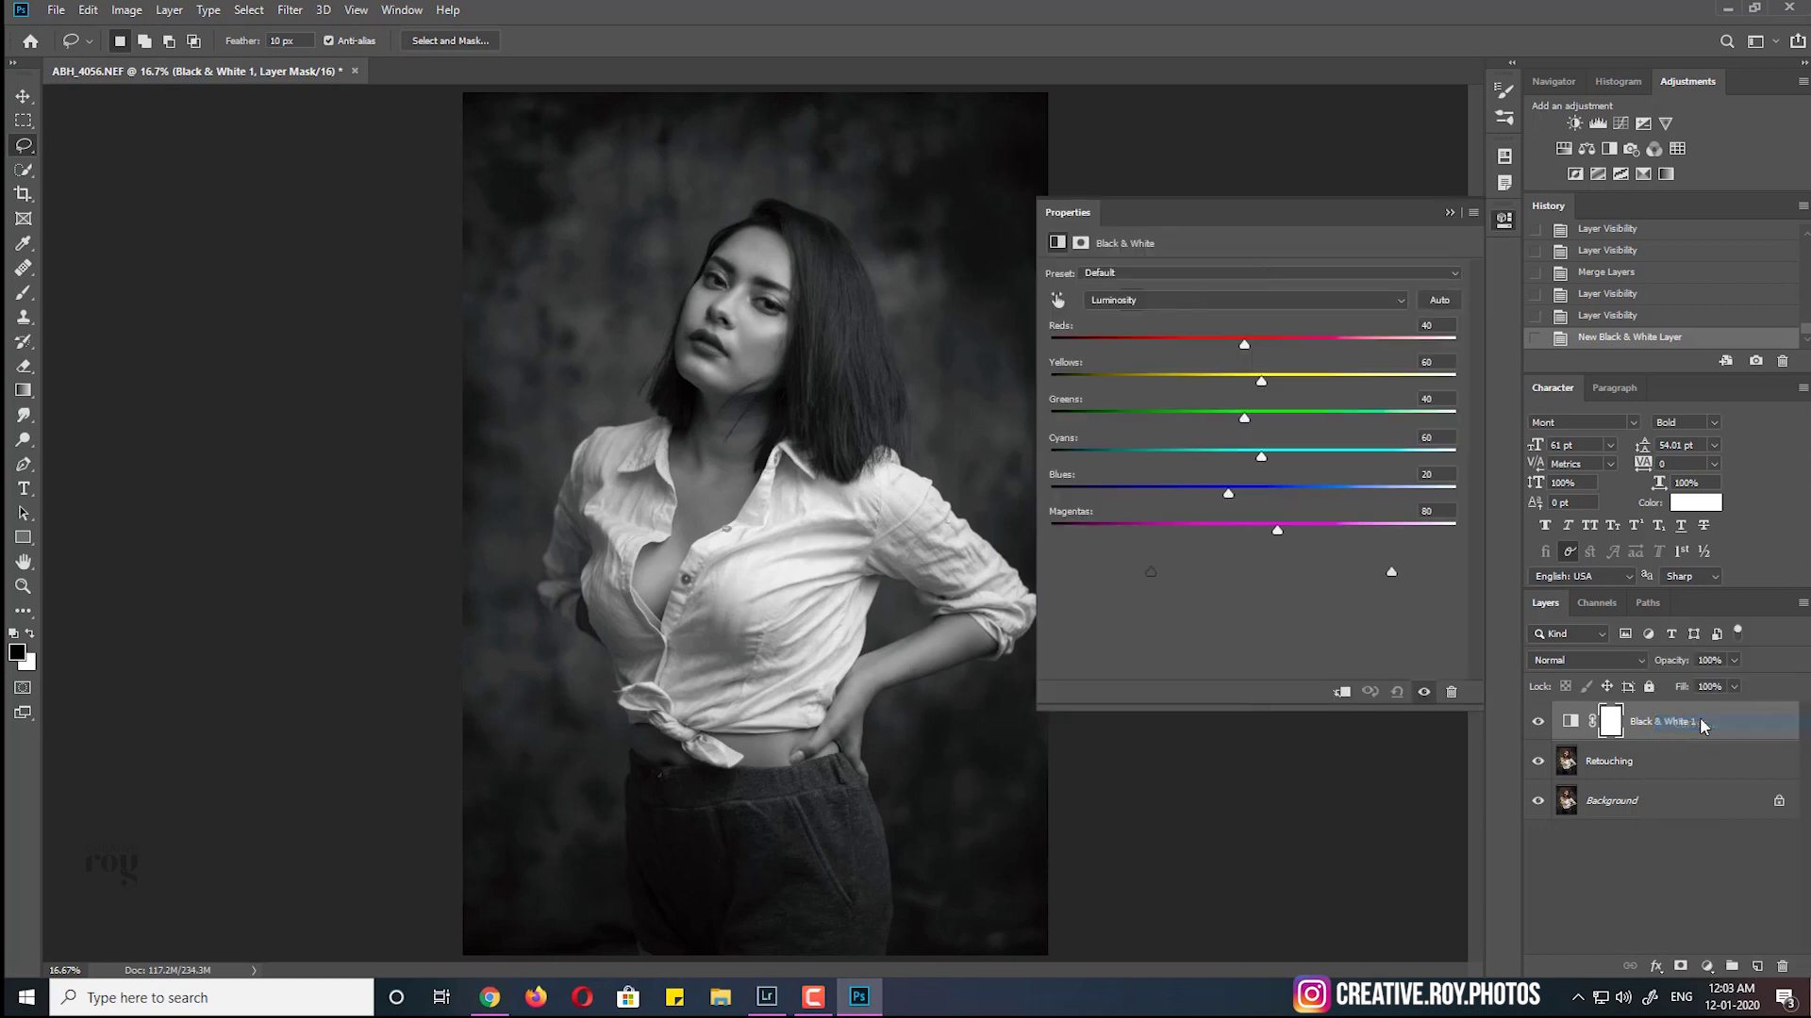
drag(1247, 465, 1252, 491)
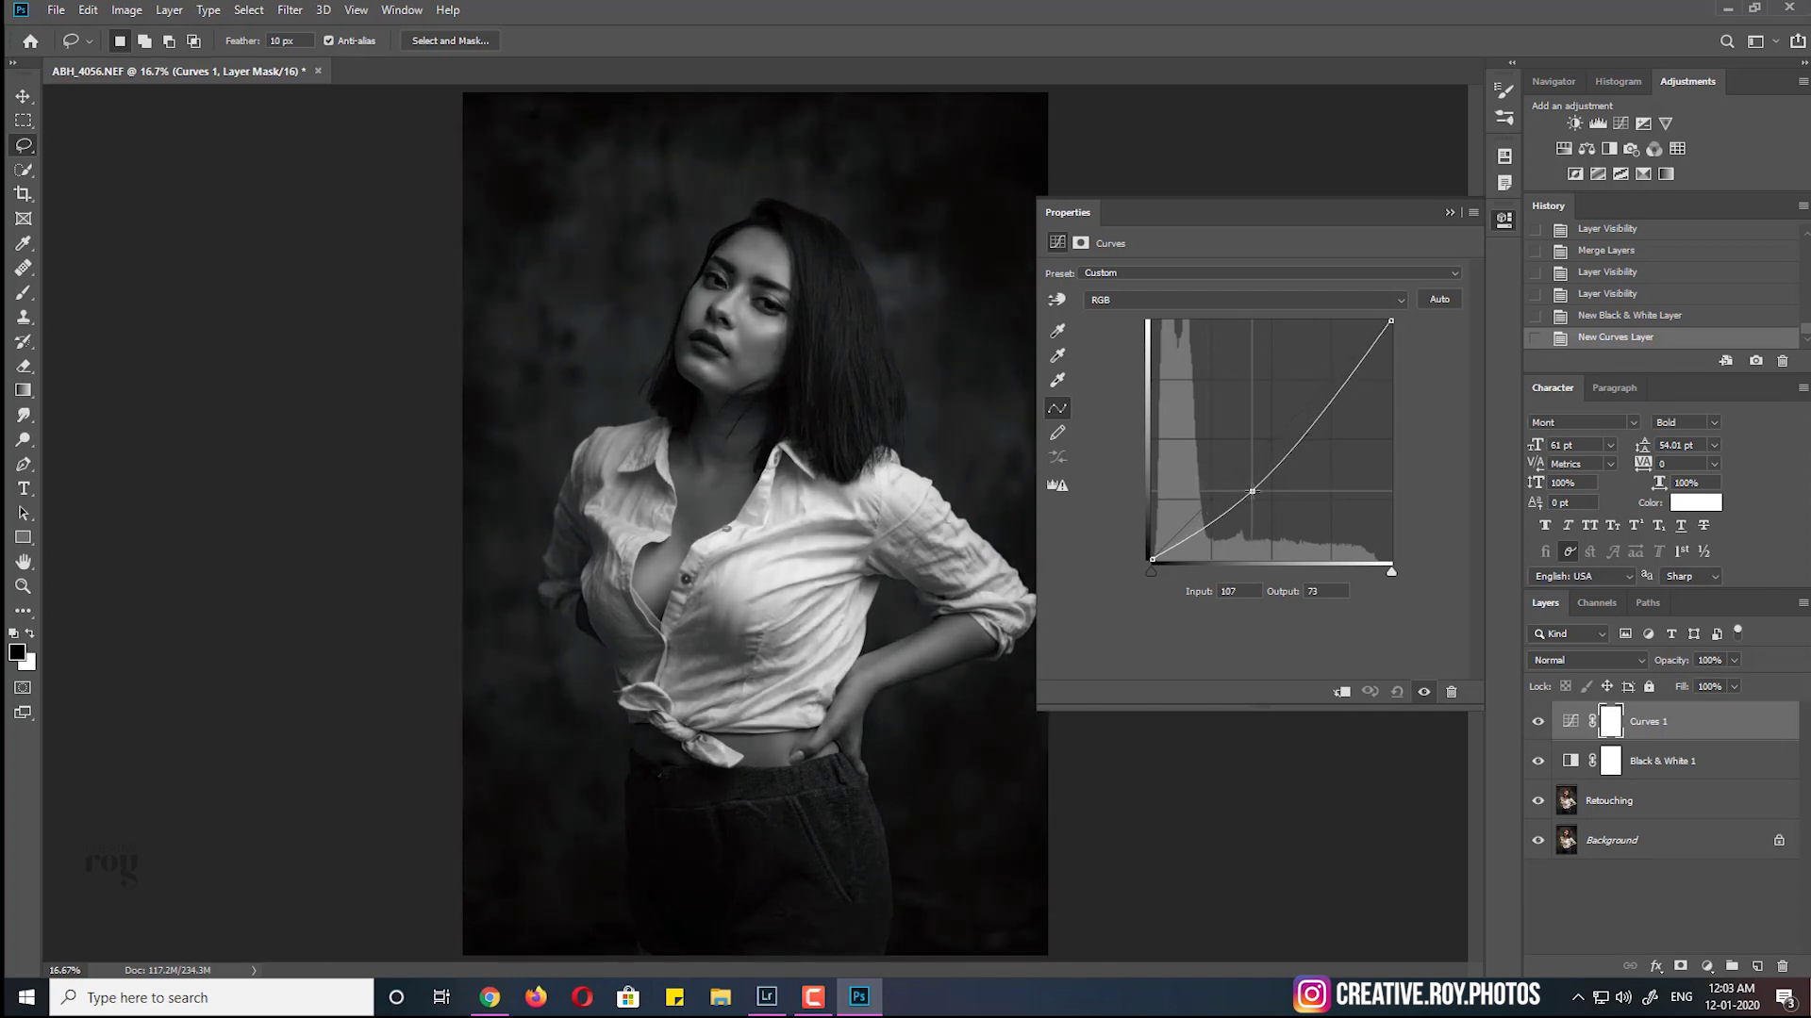
click(1452, 213)
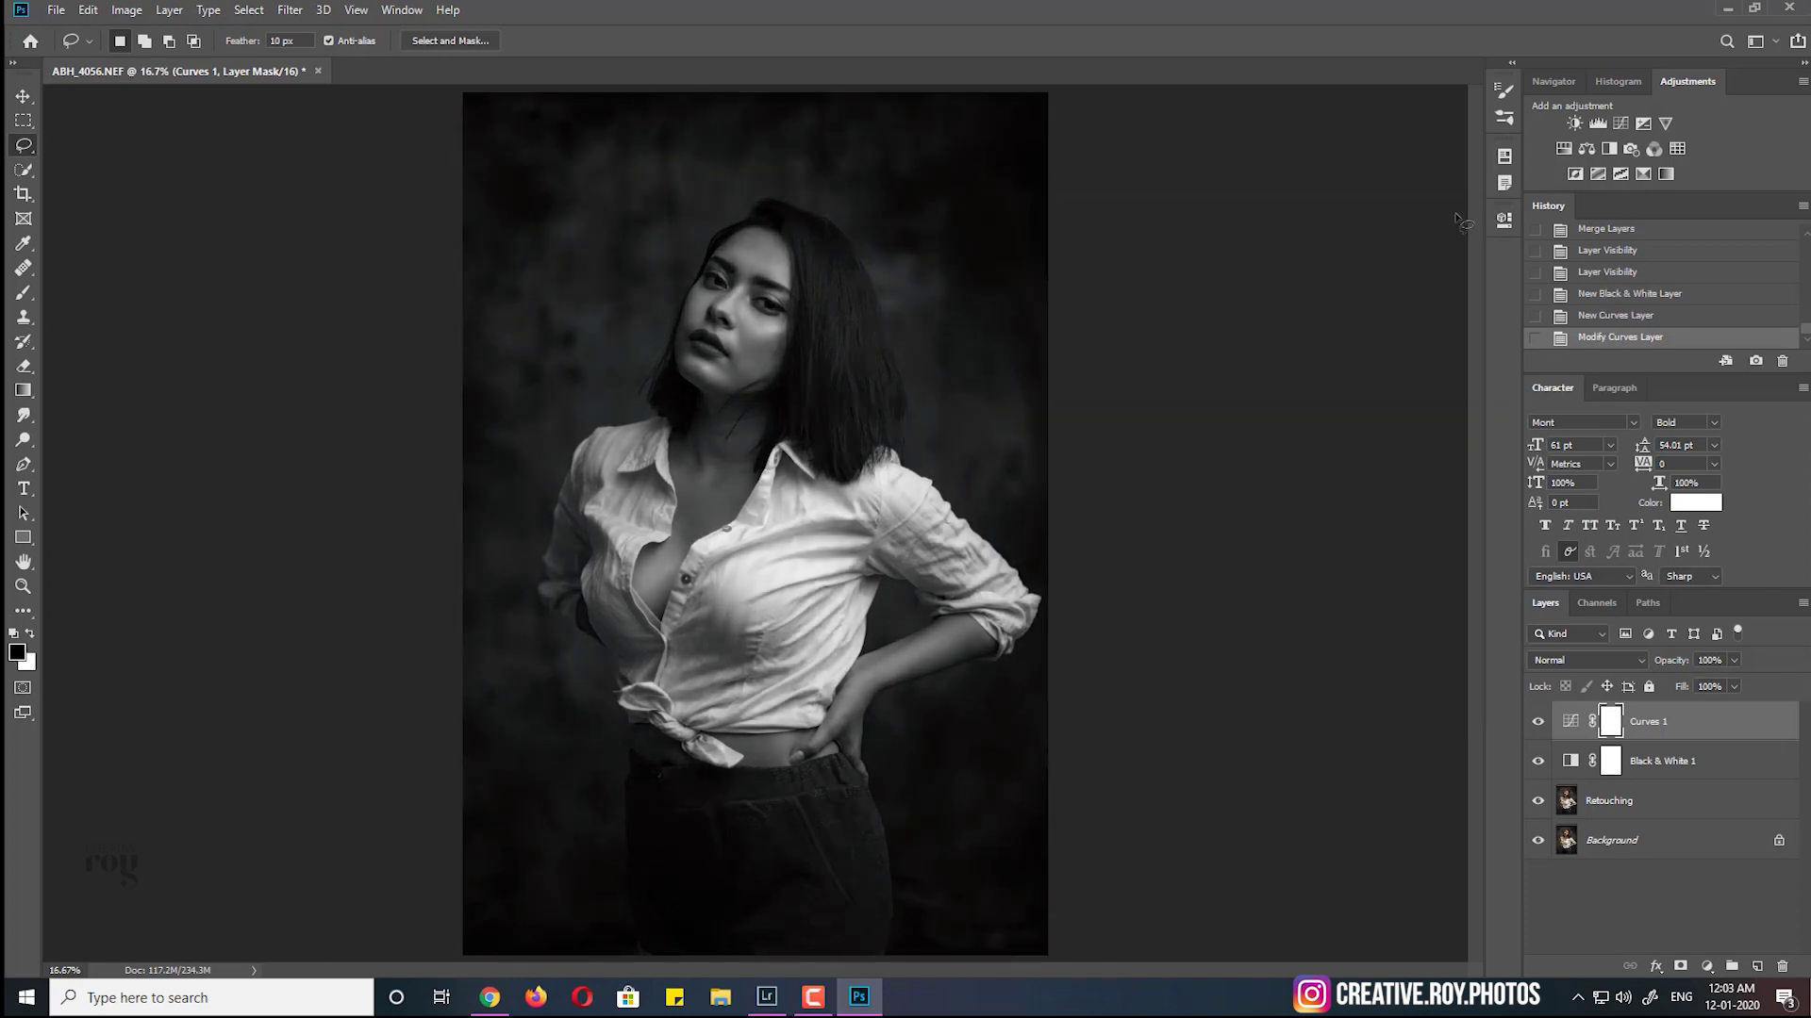
Group both adjustment layers, name the group 'DELETED LATER', and lock it
shift+click(1654, 764)
mouse_move(1654, 763)
mouse_down()
mouse_move(1738, 933)
mouse_move(1732, 966)
mouse_up()
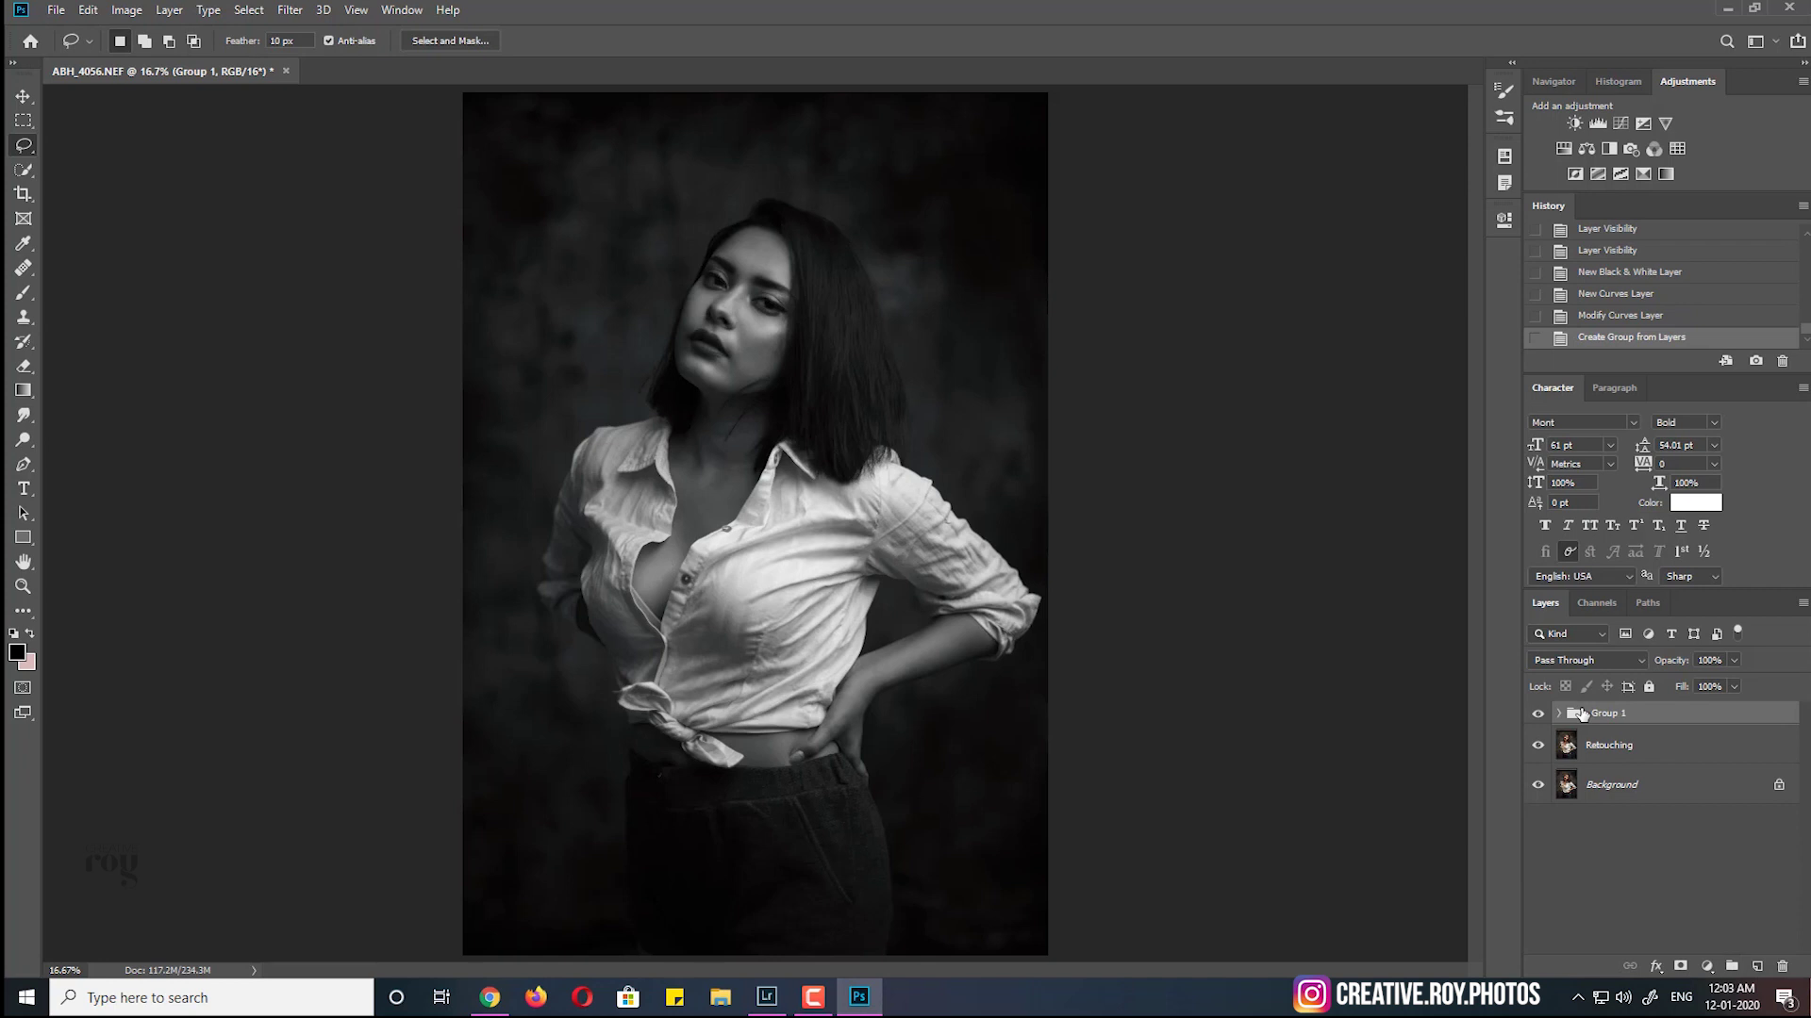
text(W)
key(BackSpace)
text(DELETE)
text(D LATER)
key(Return)
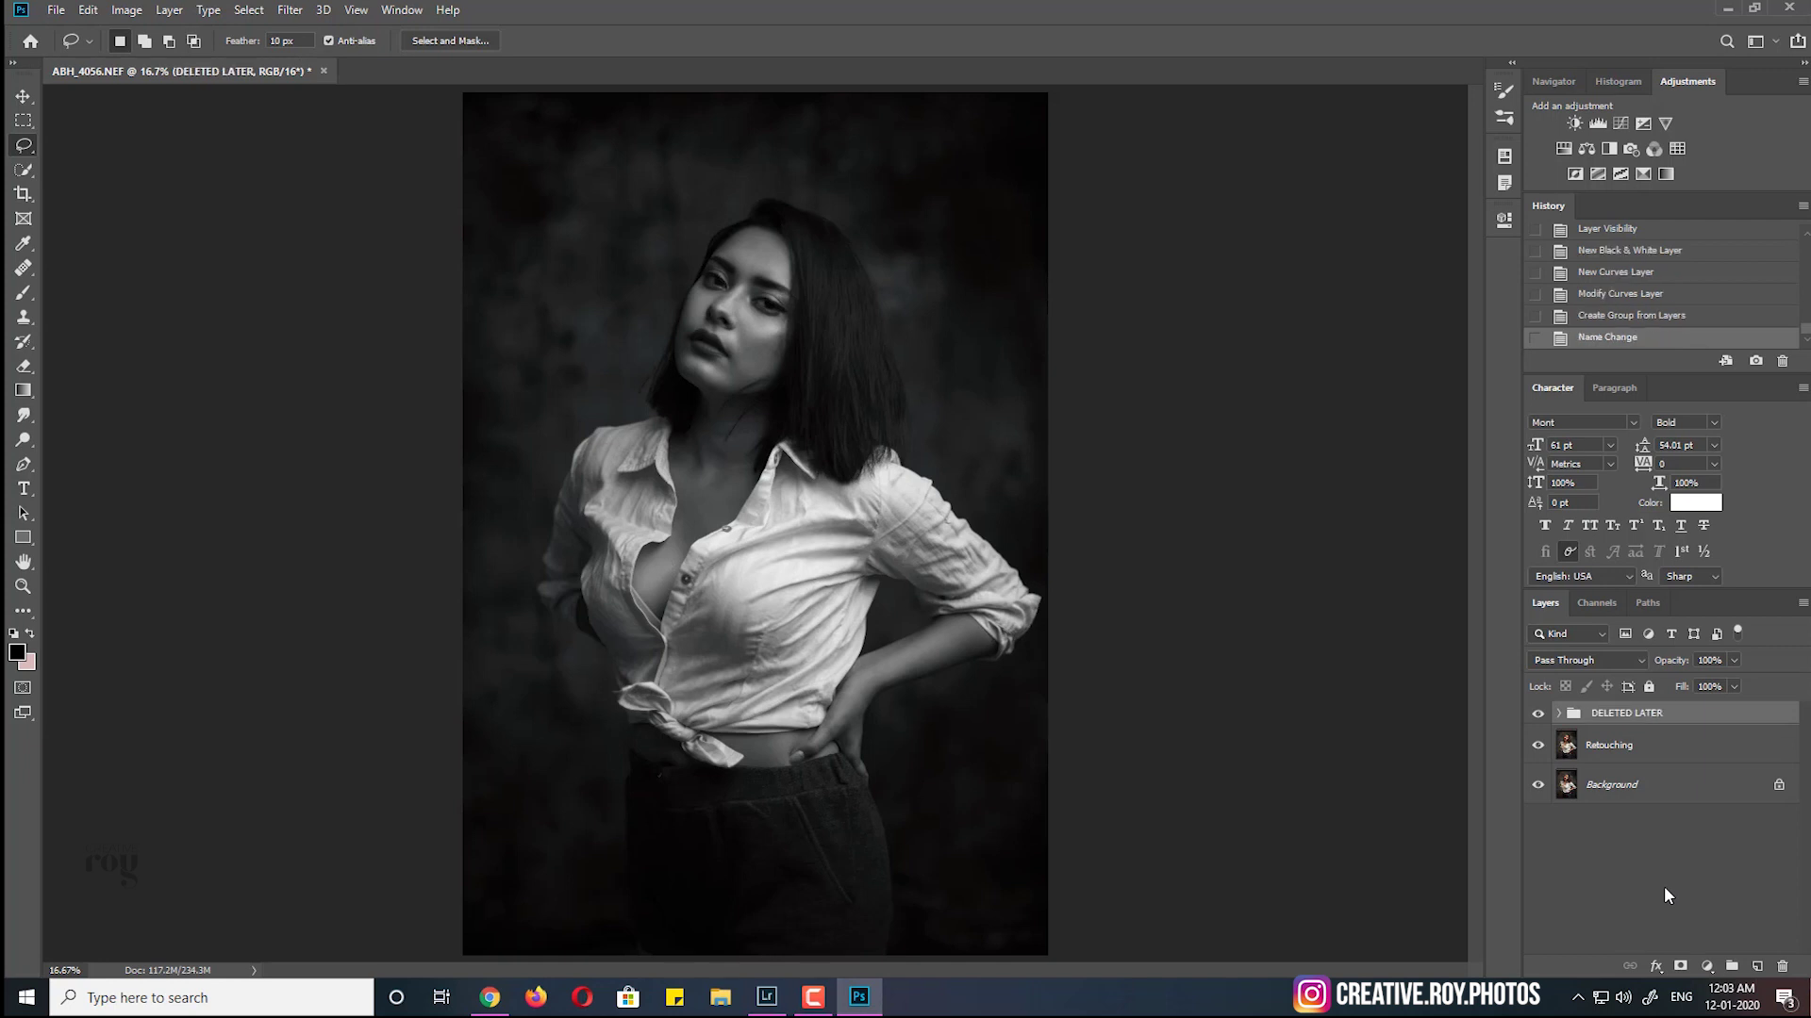
click(1650, 686)
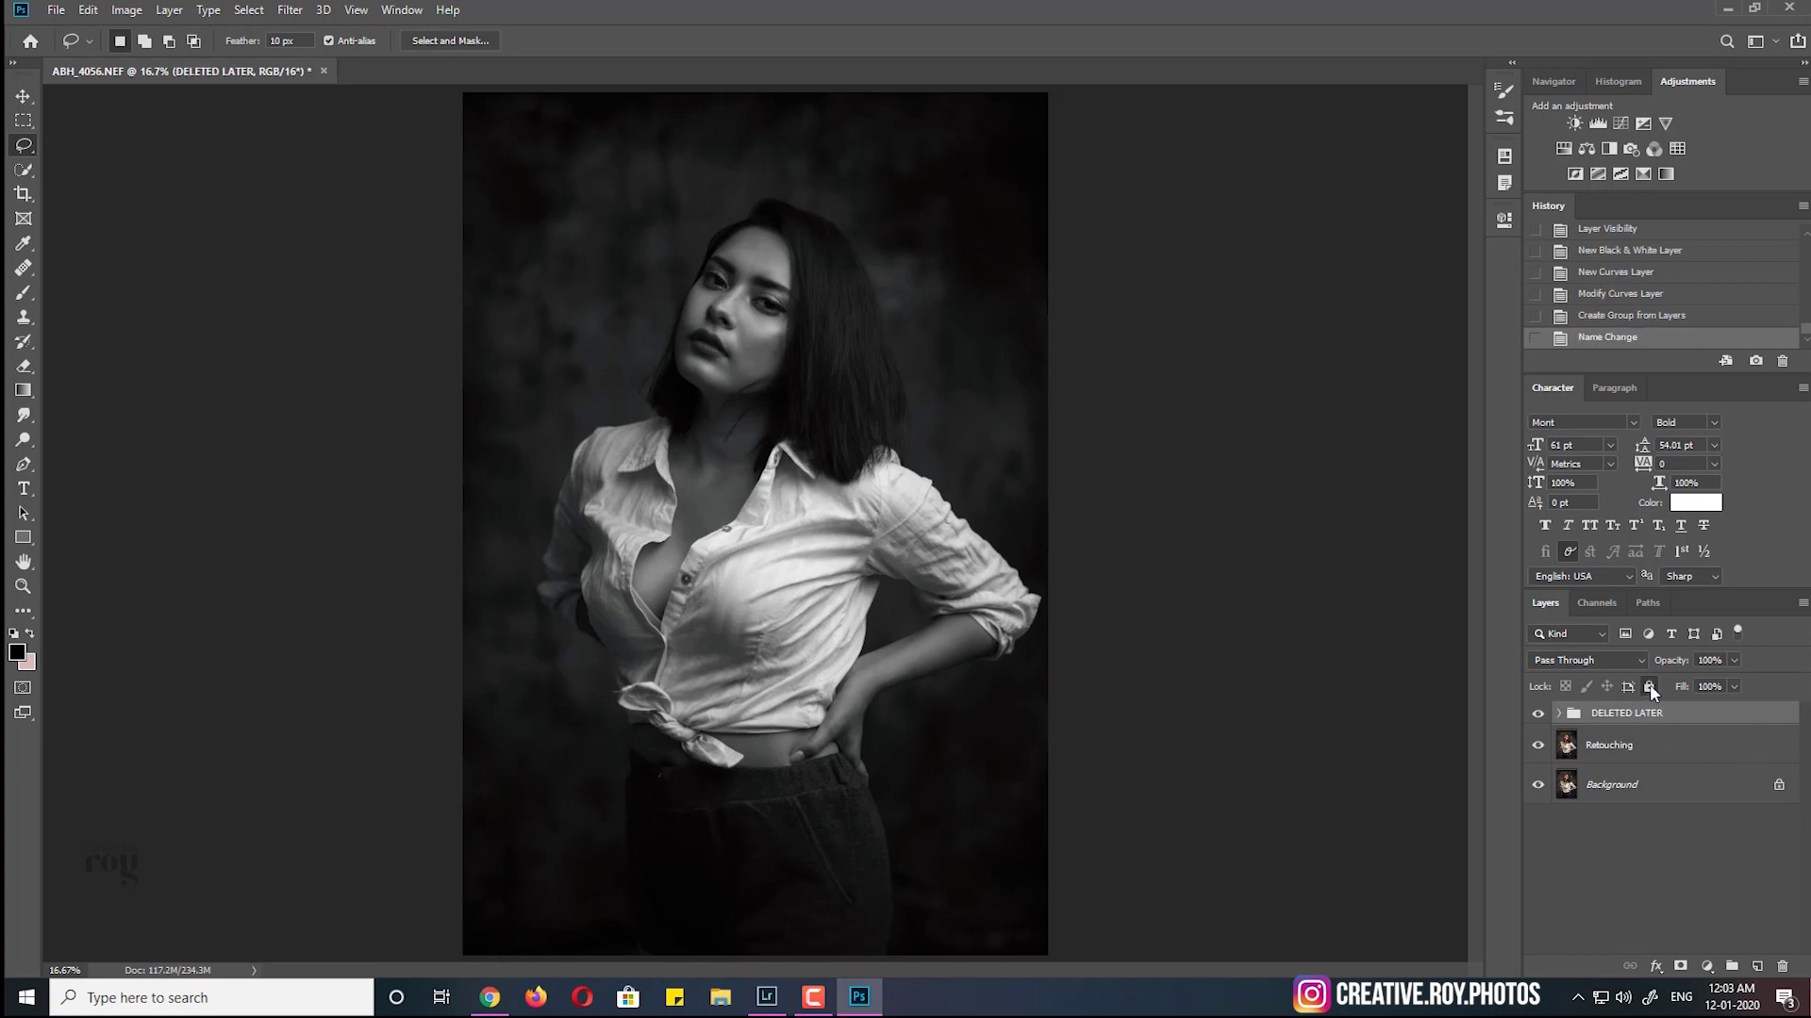
Add a brightening Curves adjustment layer directly above Retouching
click(1619, 750)
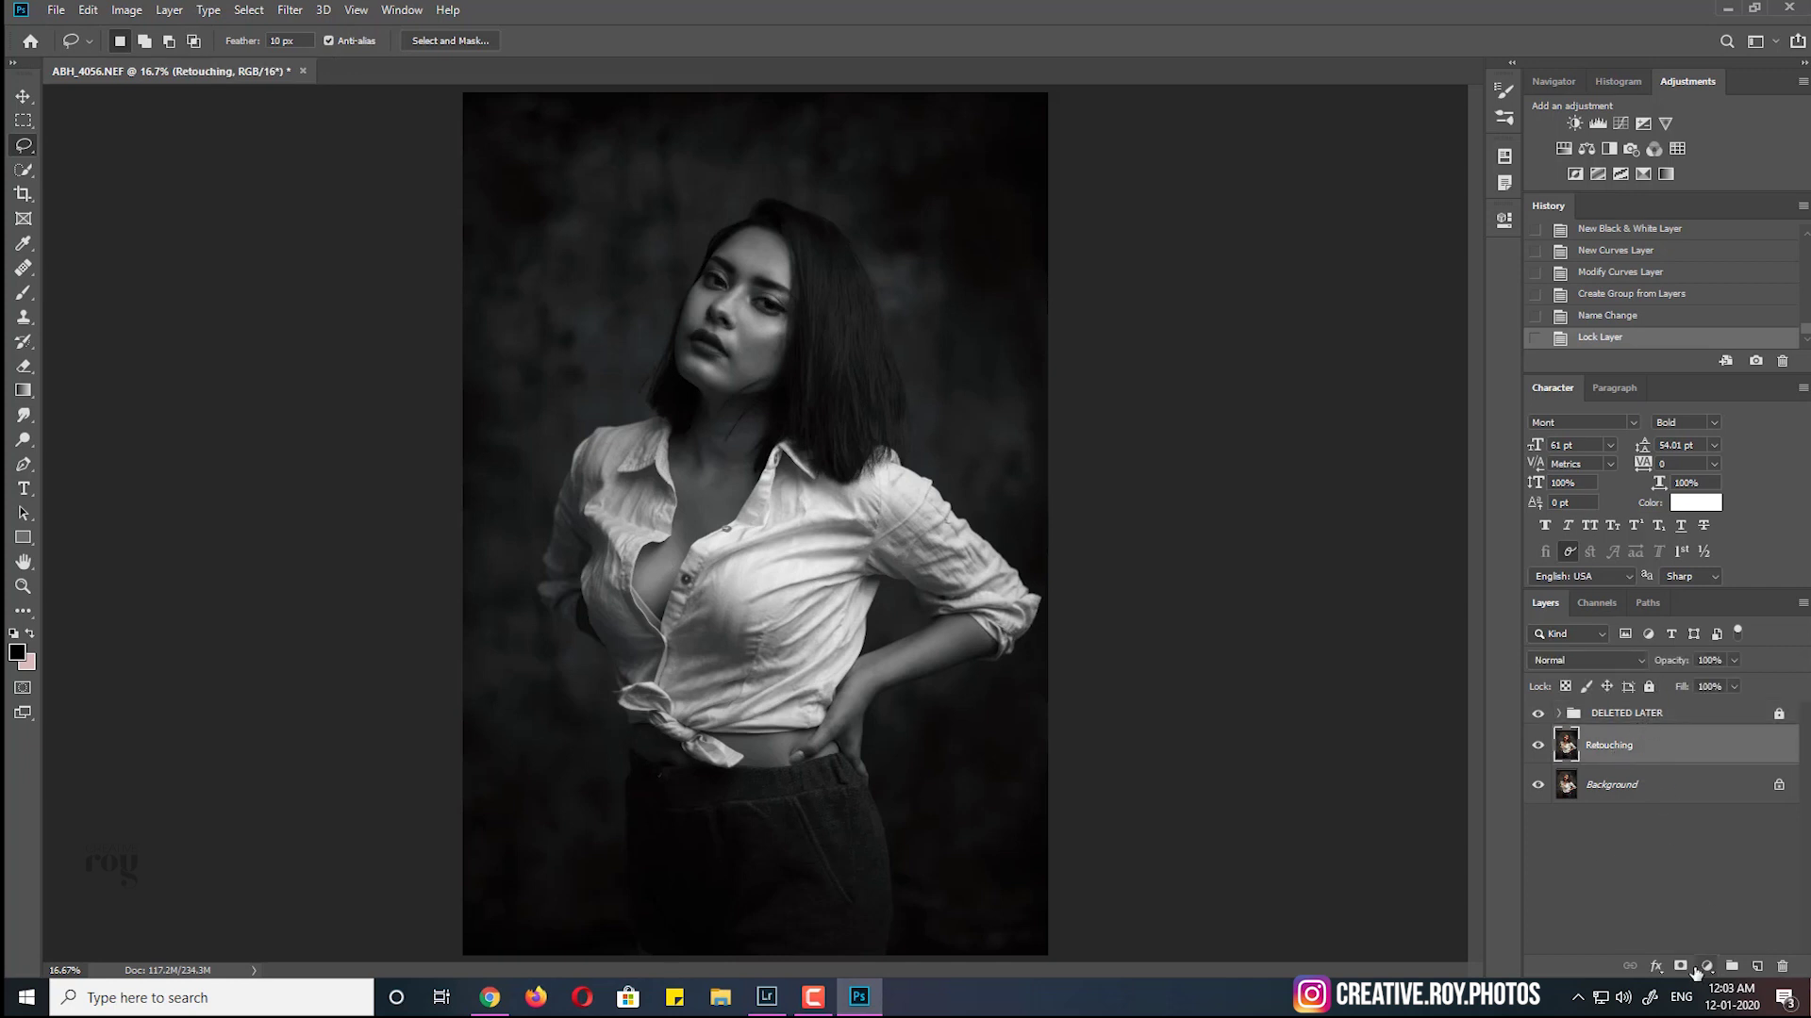
click(1707, 967)
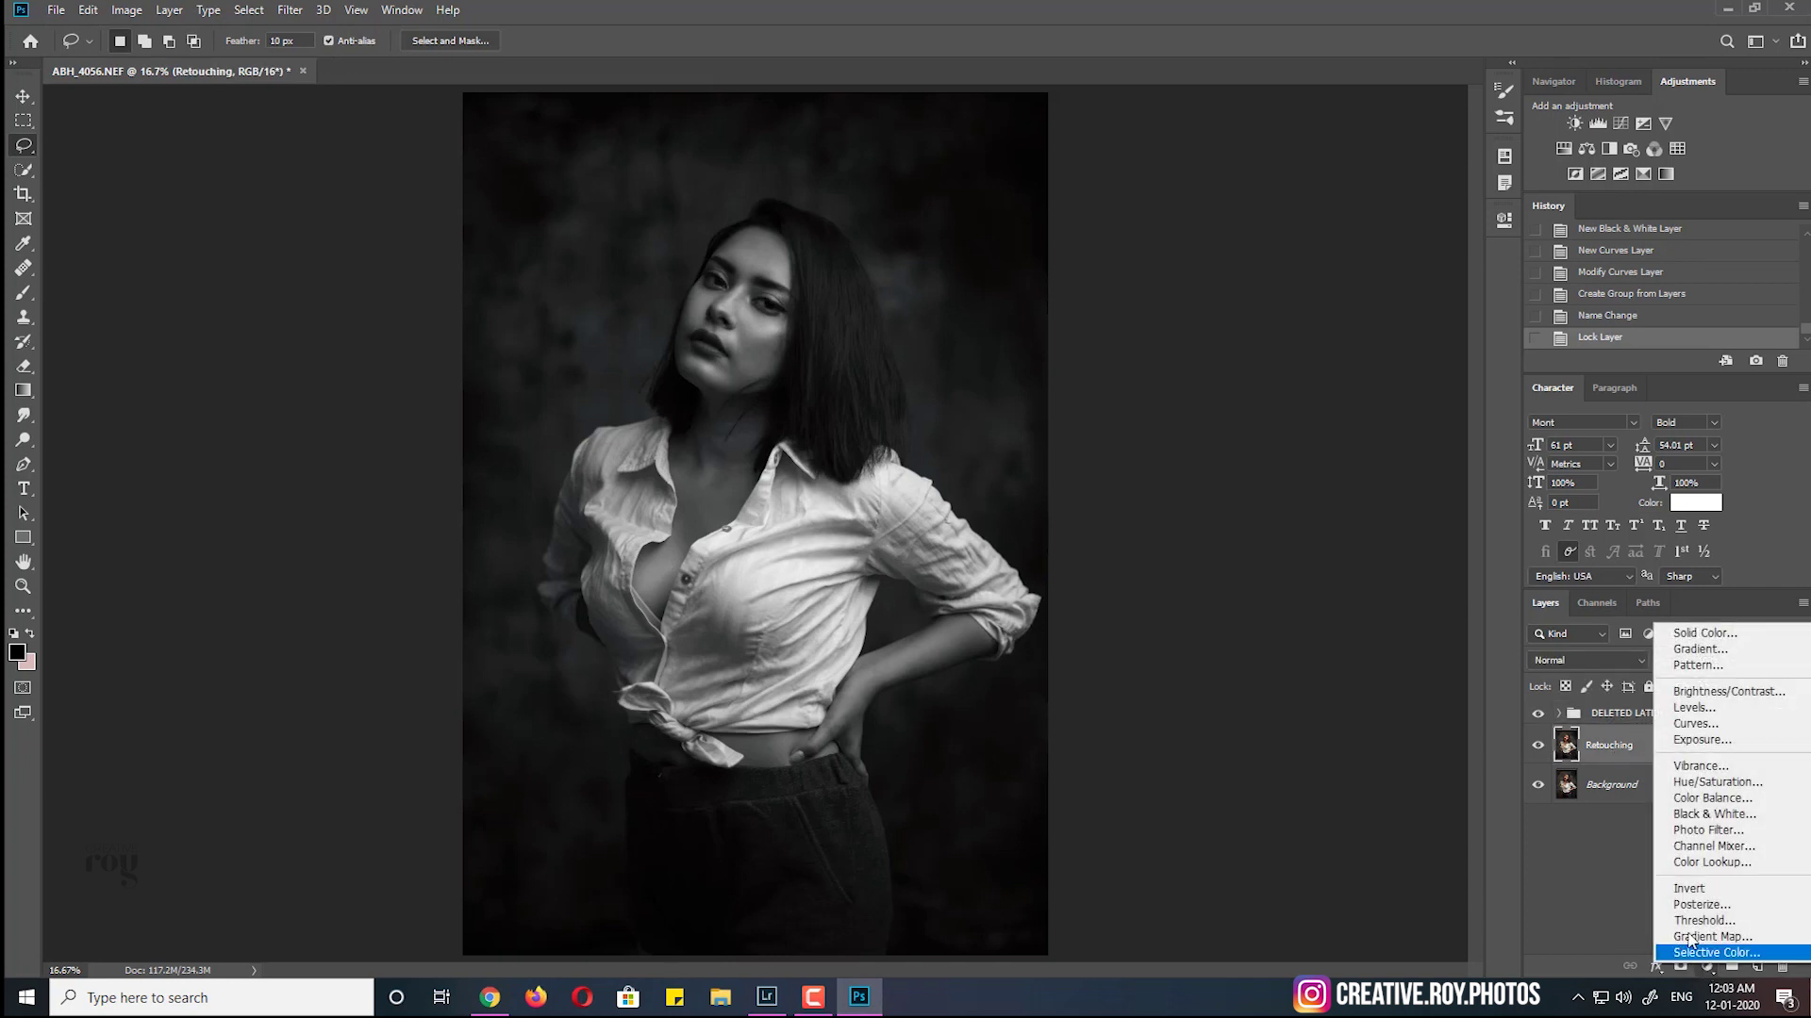
click(1692, 726)
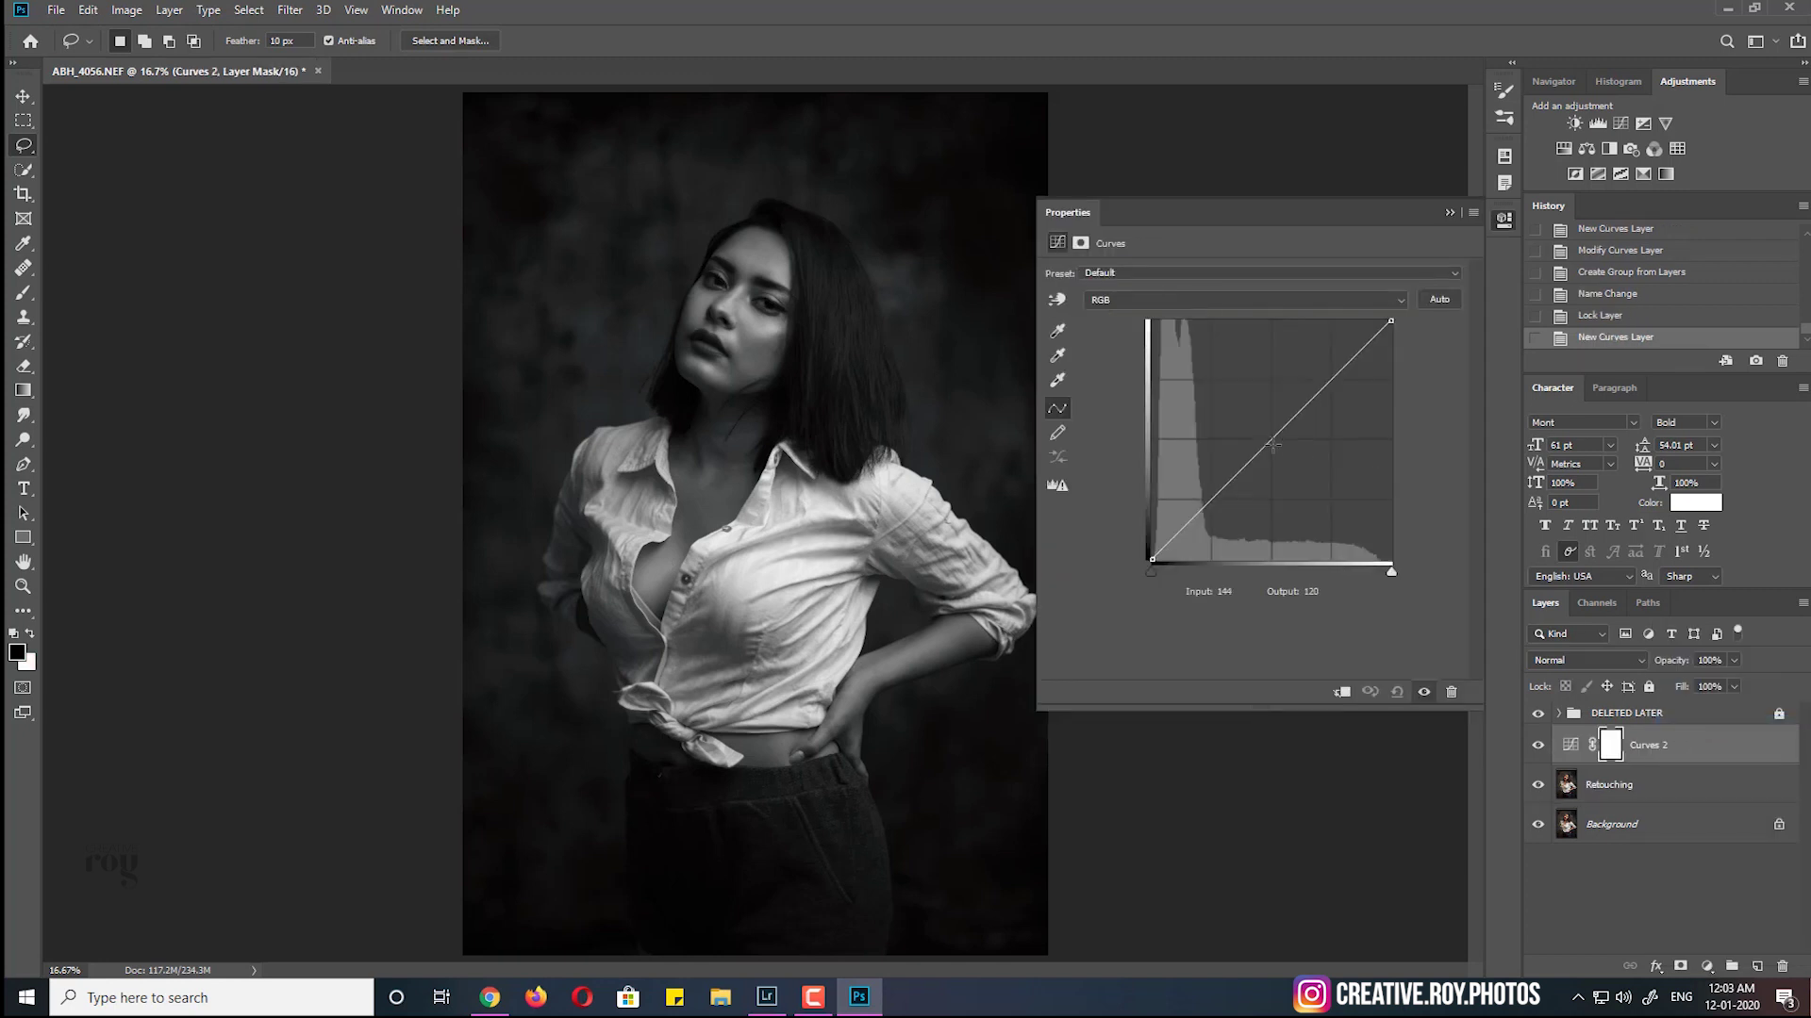
drag(1261, 443, 1260, 412)
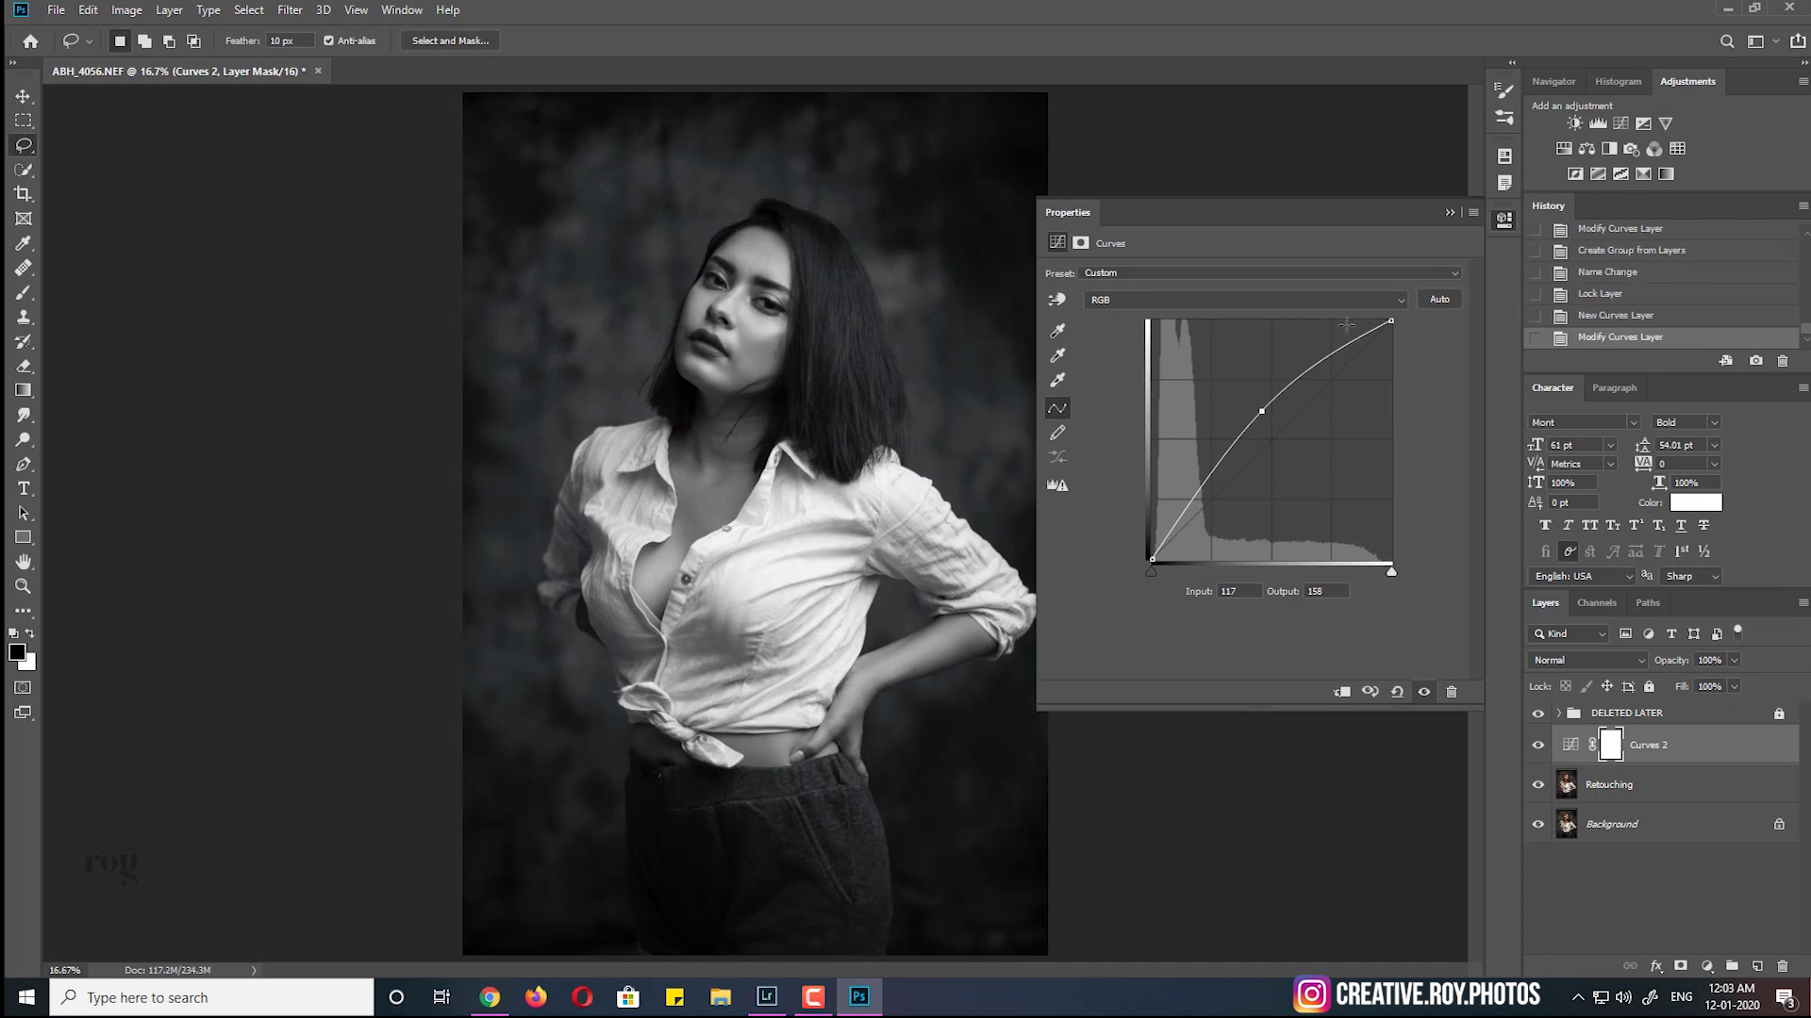
click(1448, 217)
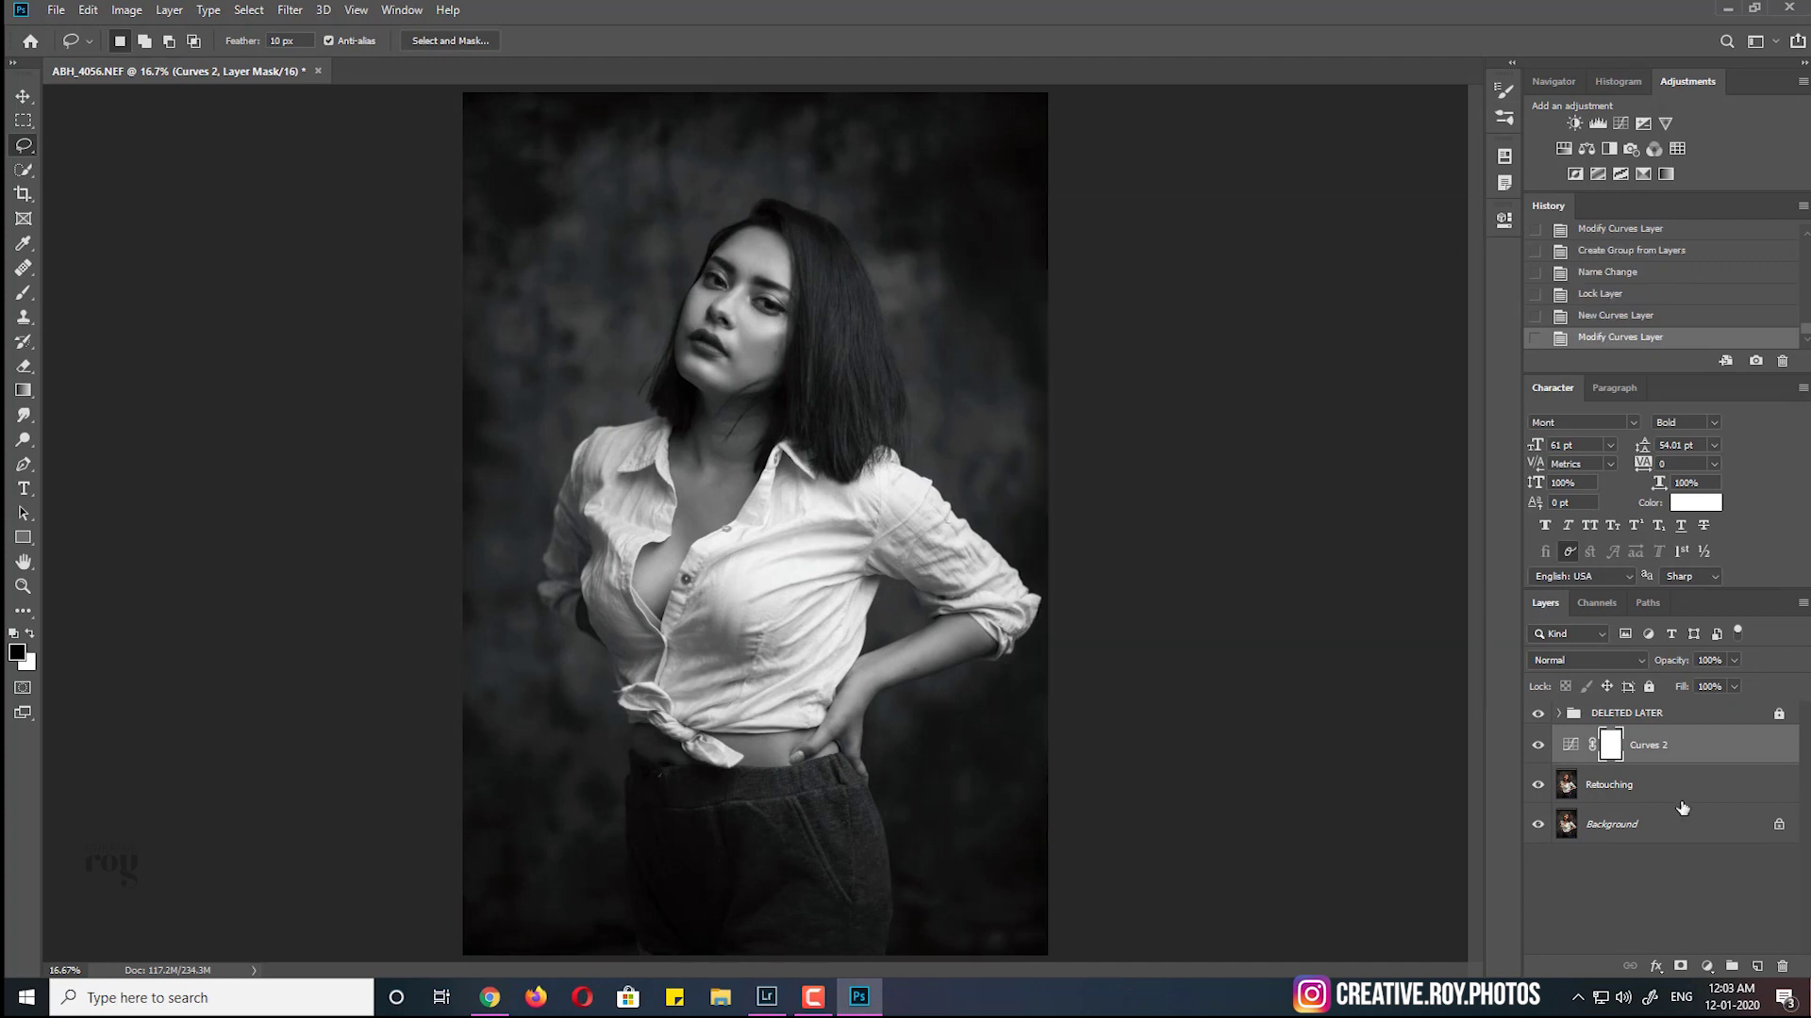
Rename the Curves 2 layer to 'Dodge'
double_click(1648, 745)
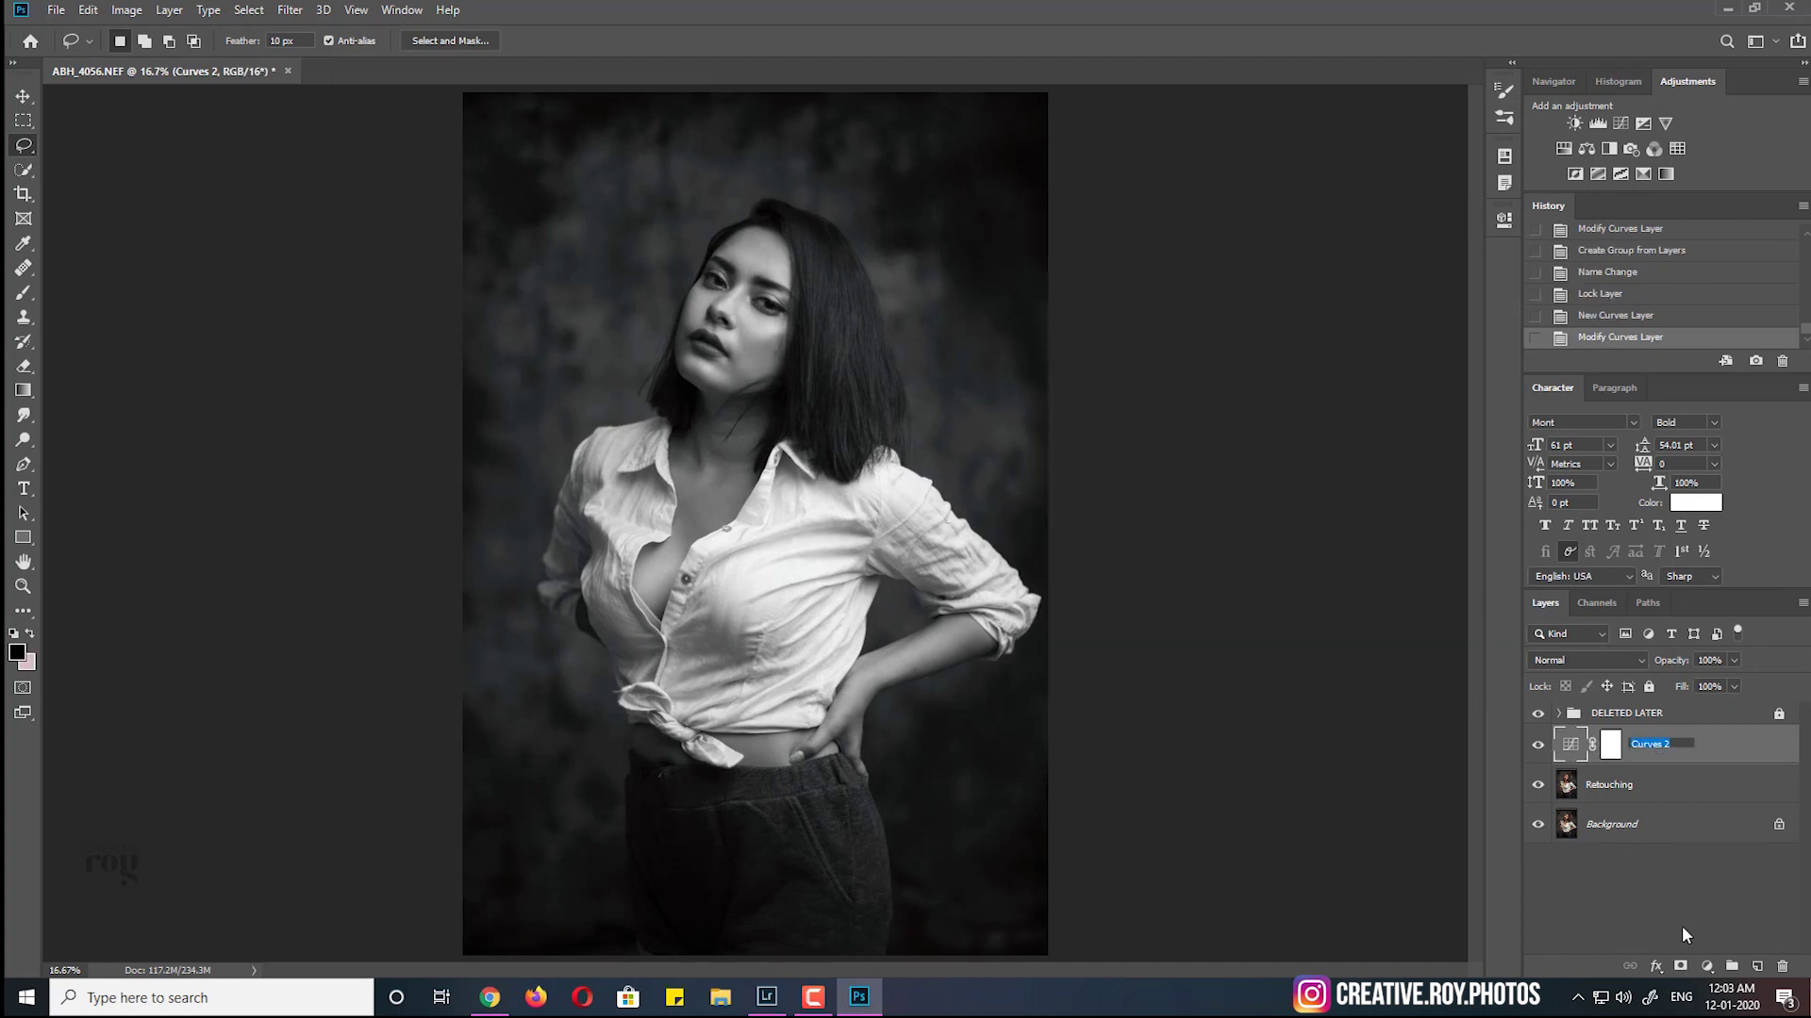
text(Dodge)
key(Return)
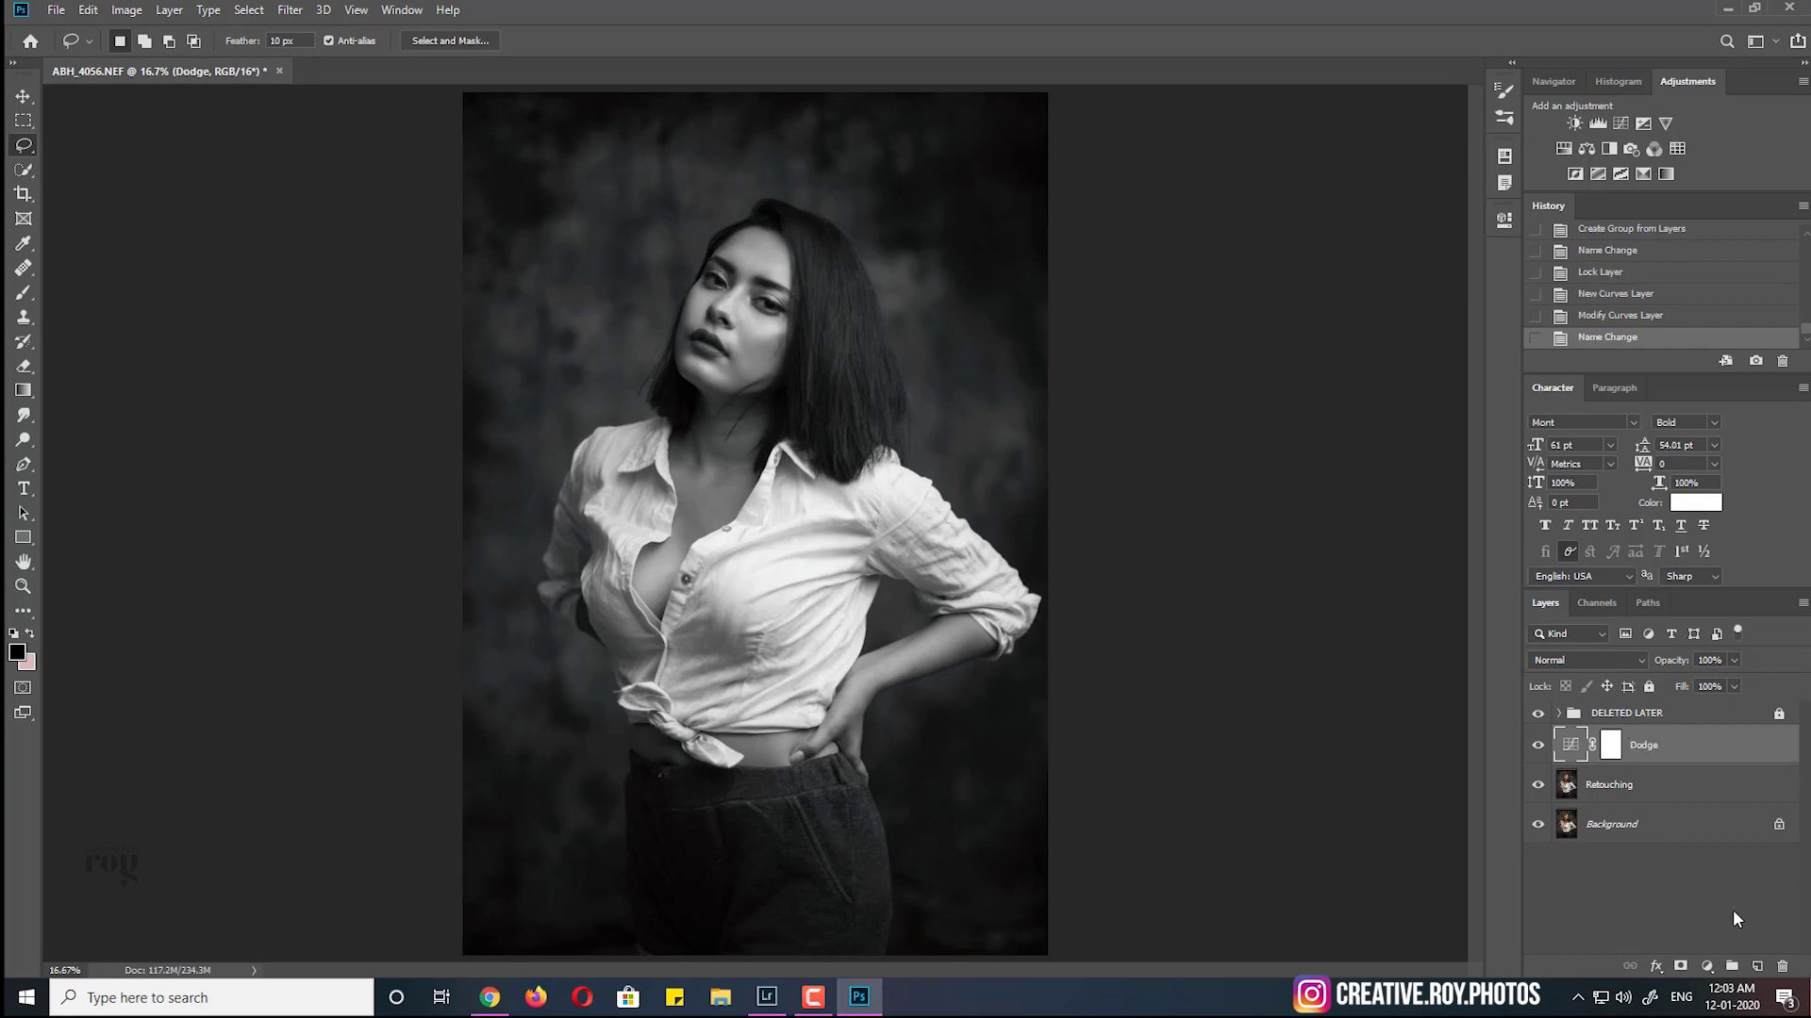
Invert the Dodge mask to black and make white the foreground colour
click(1609, 747)
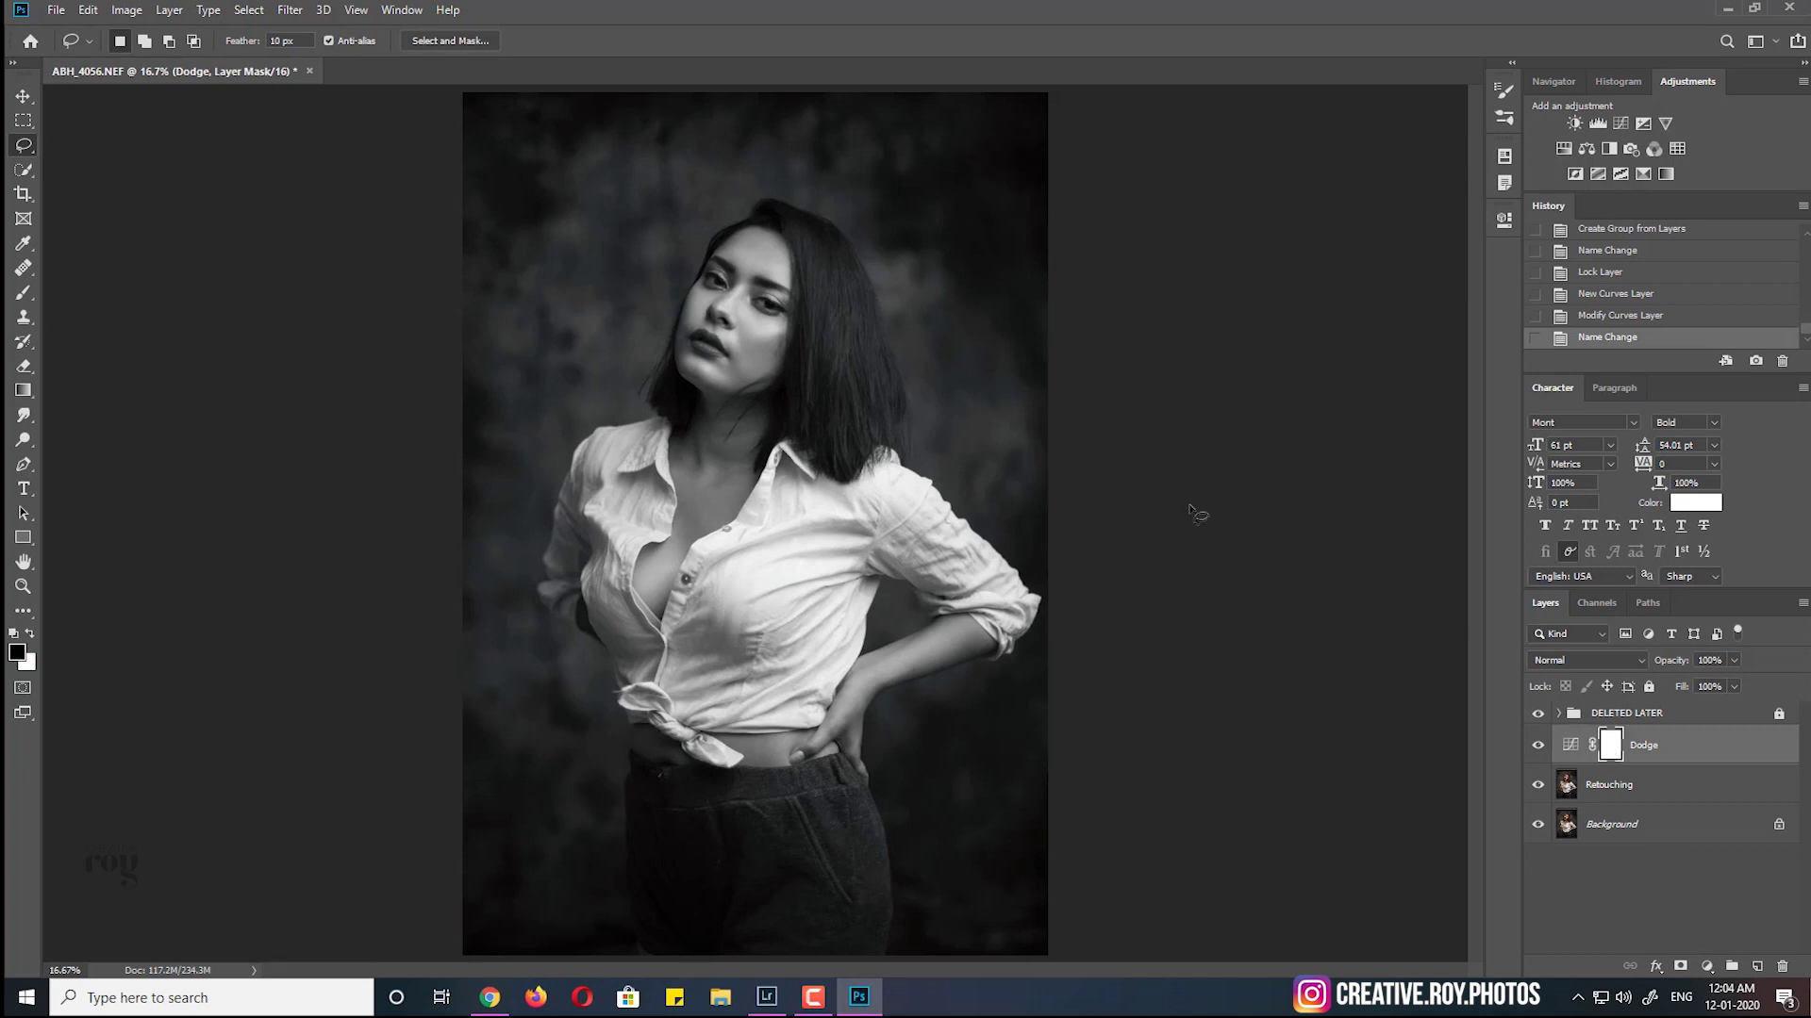
key(ctrl+i)
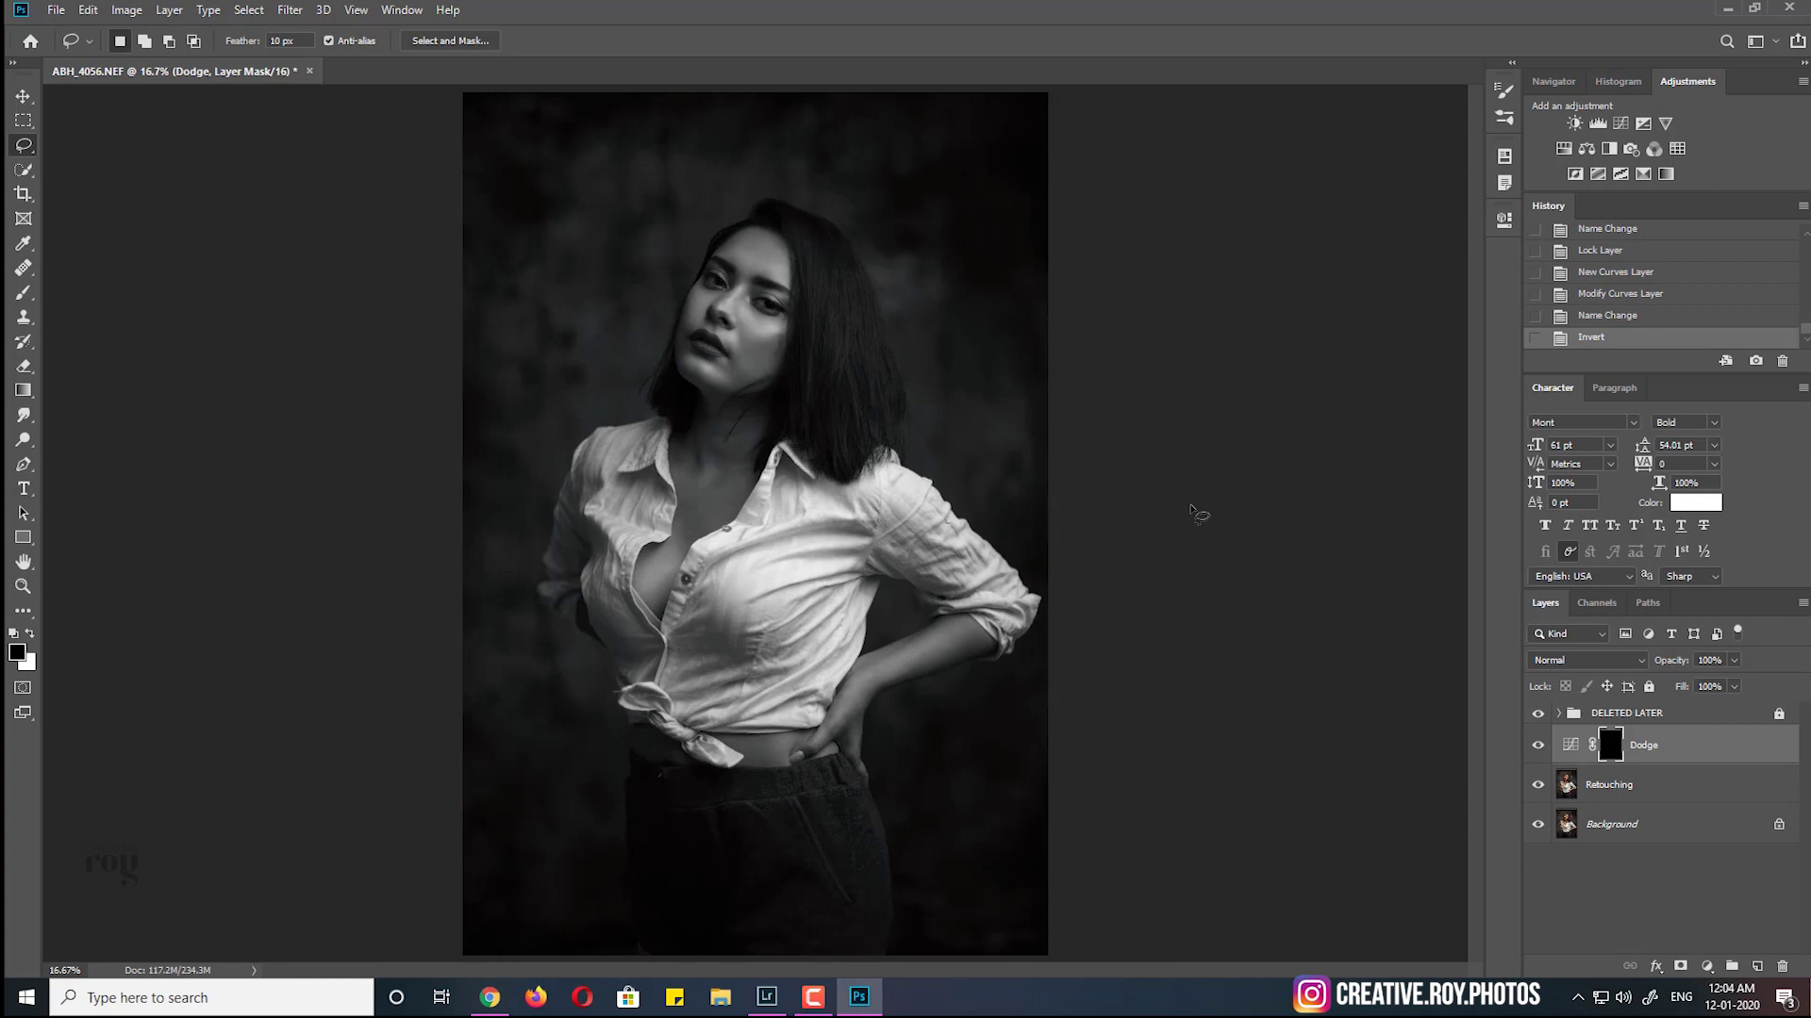
click(30, 635)
Set up the Brush tool at size 250 with 12% flow and 10% opacity
click(24, 292)
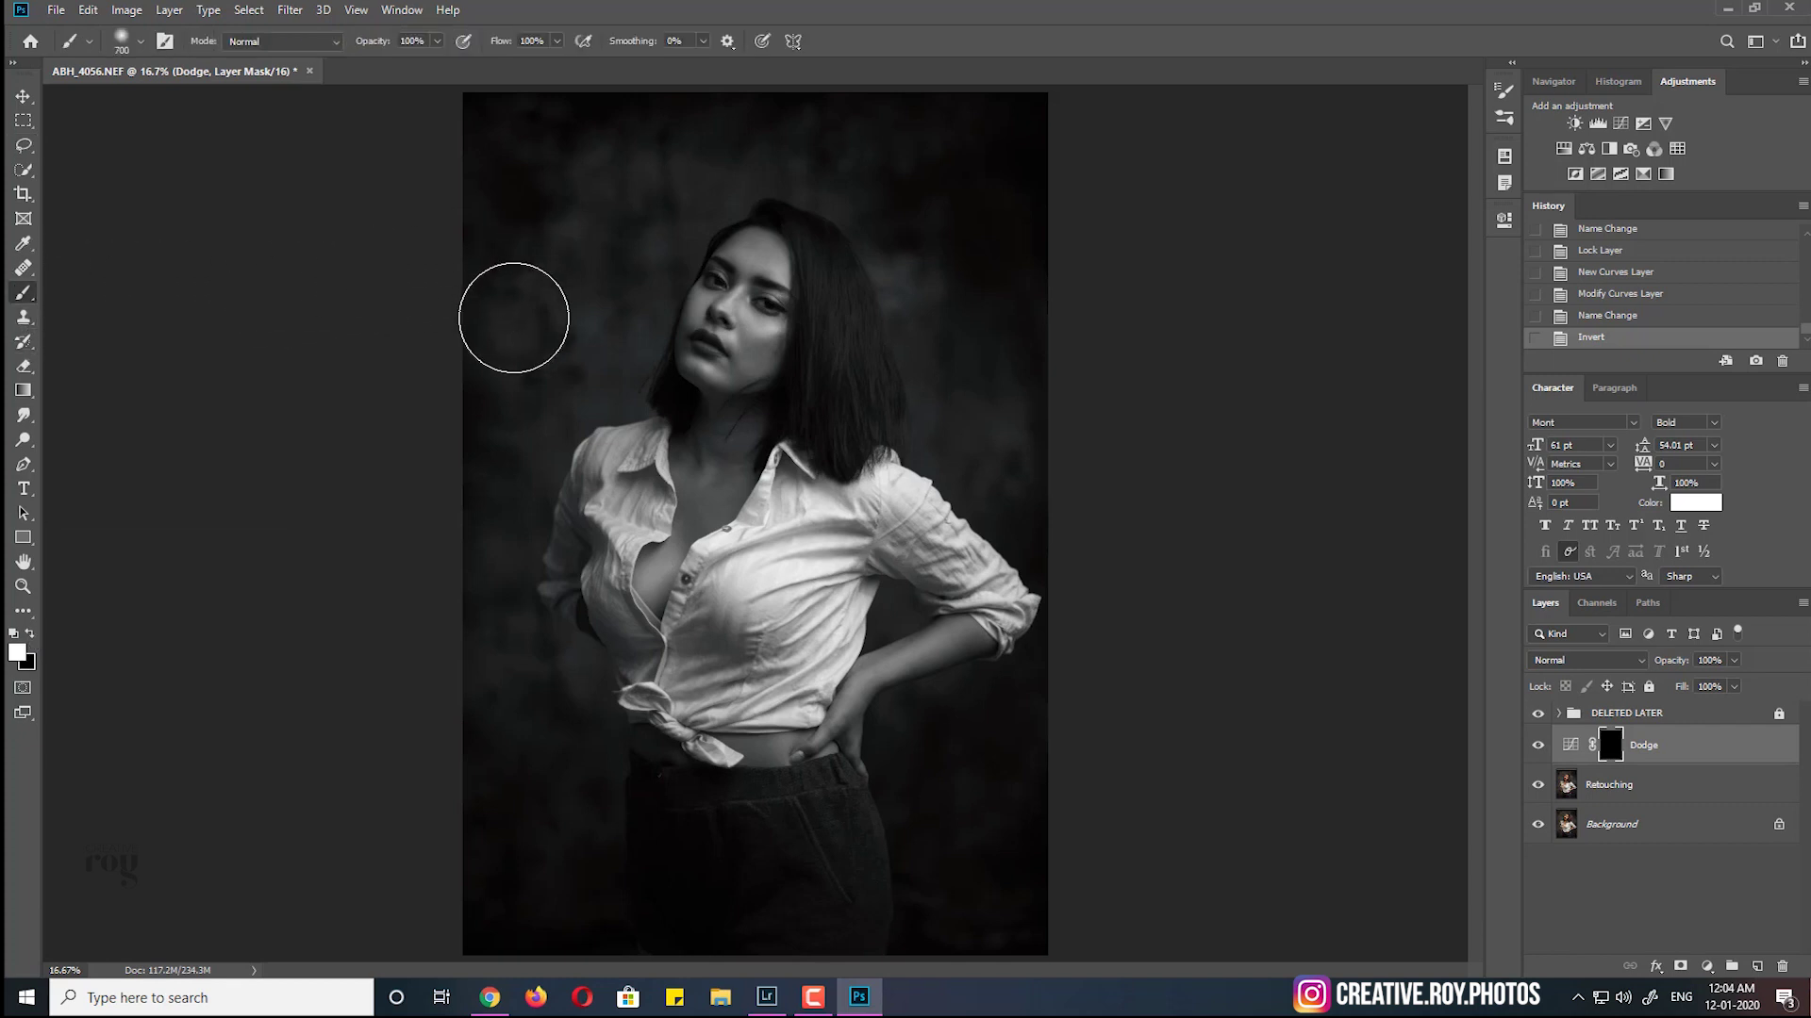
key(bracketleft)
key(bracketleft)
click(556, 40)
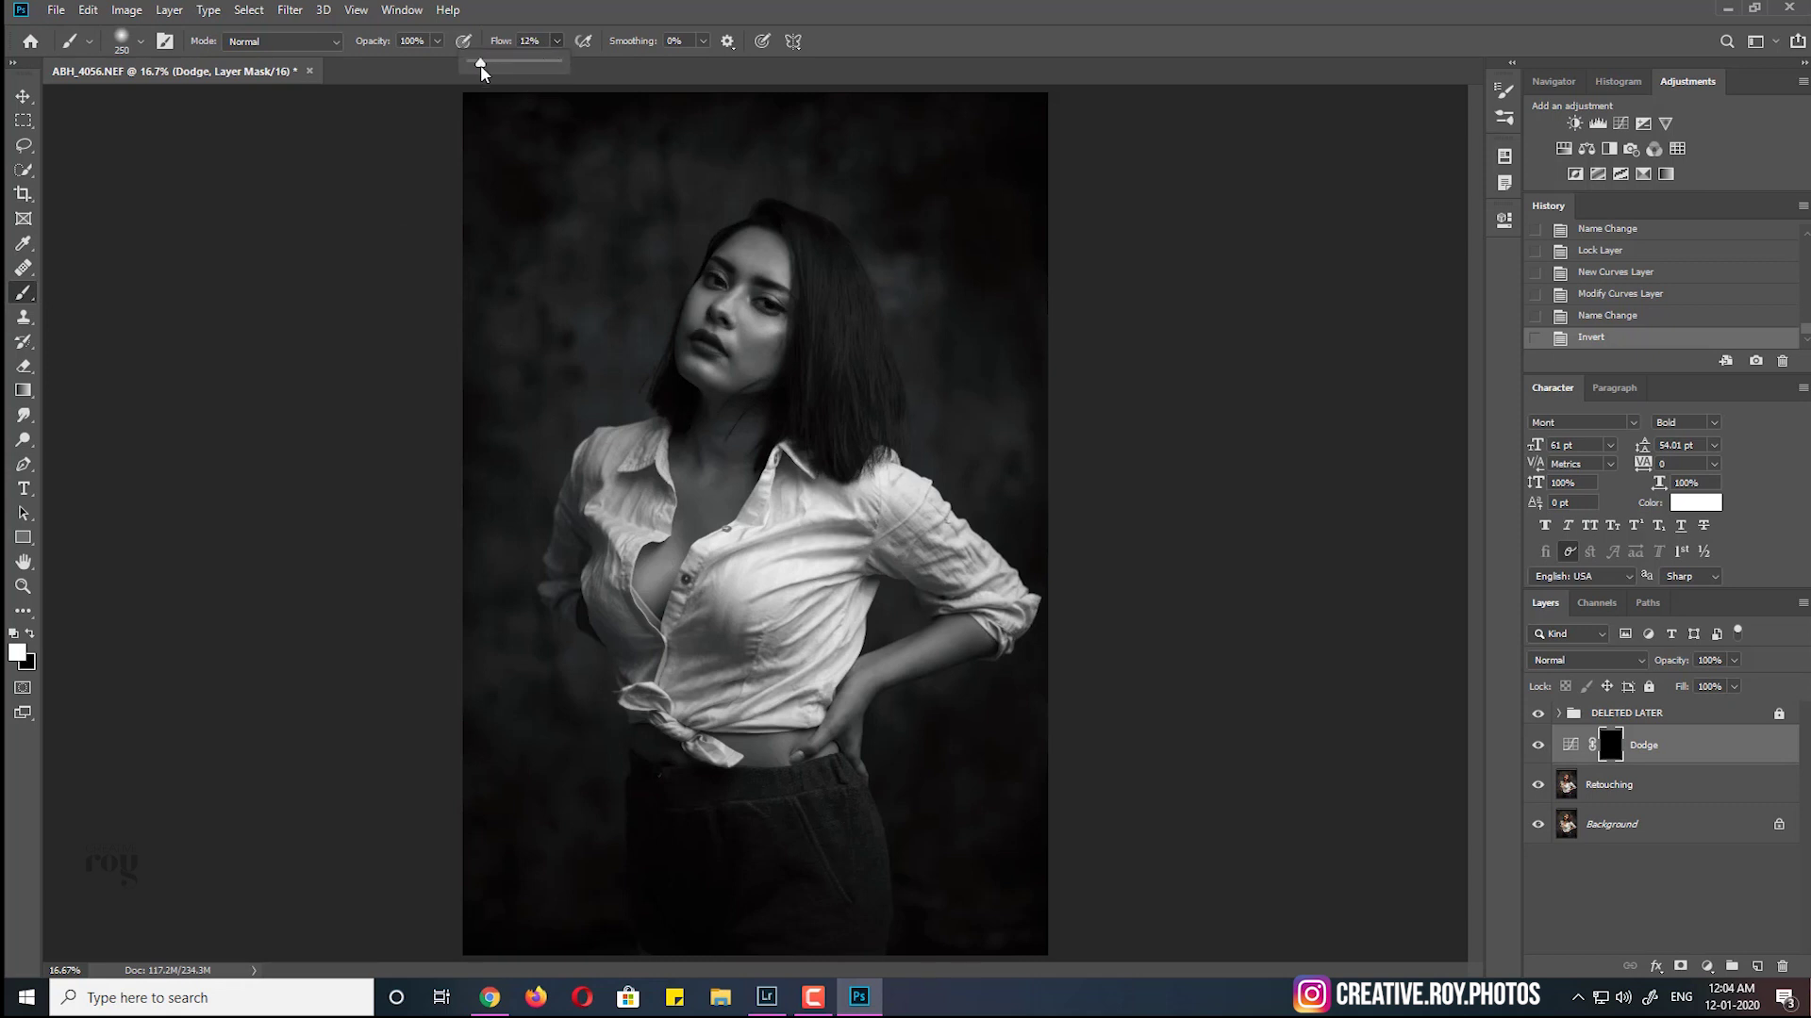
click(435, 39)
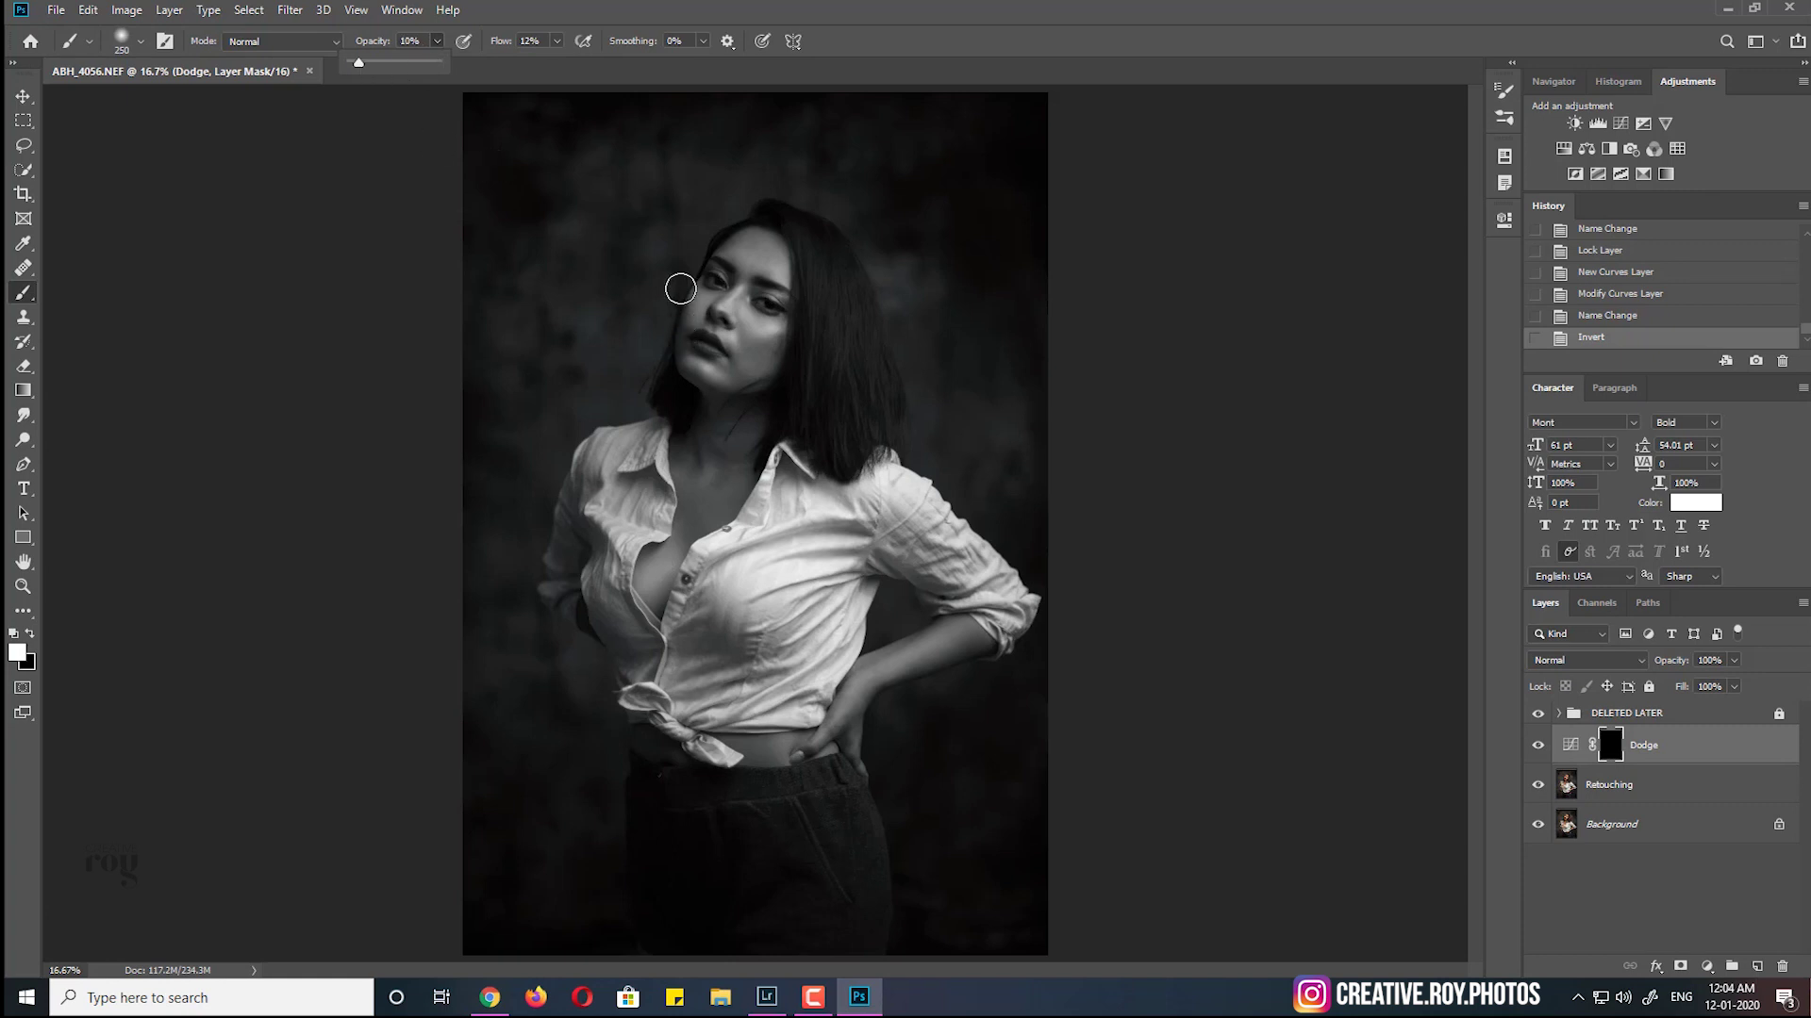
Zoom in on the face and paint white on the Dodge mask to brighten the chin
scroll(680, 289, up, 2)
scroll(647, 307, up, 2)
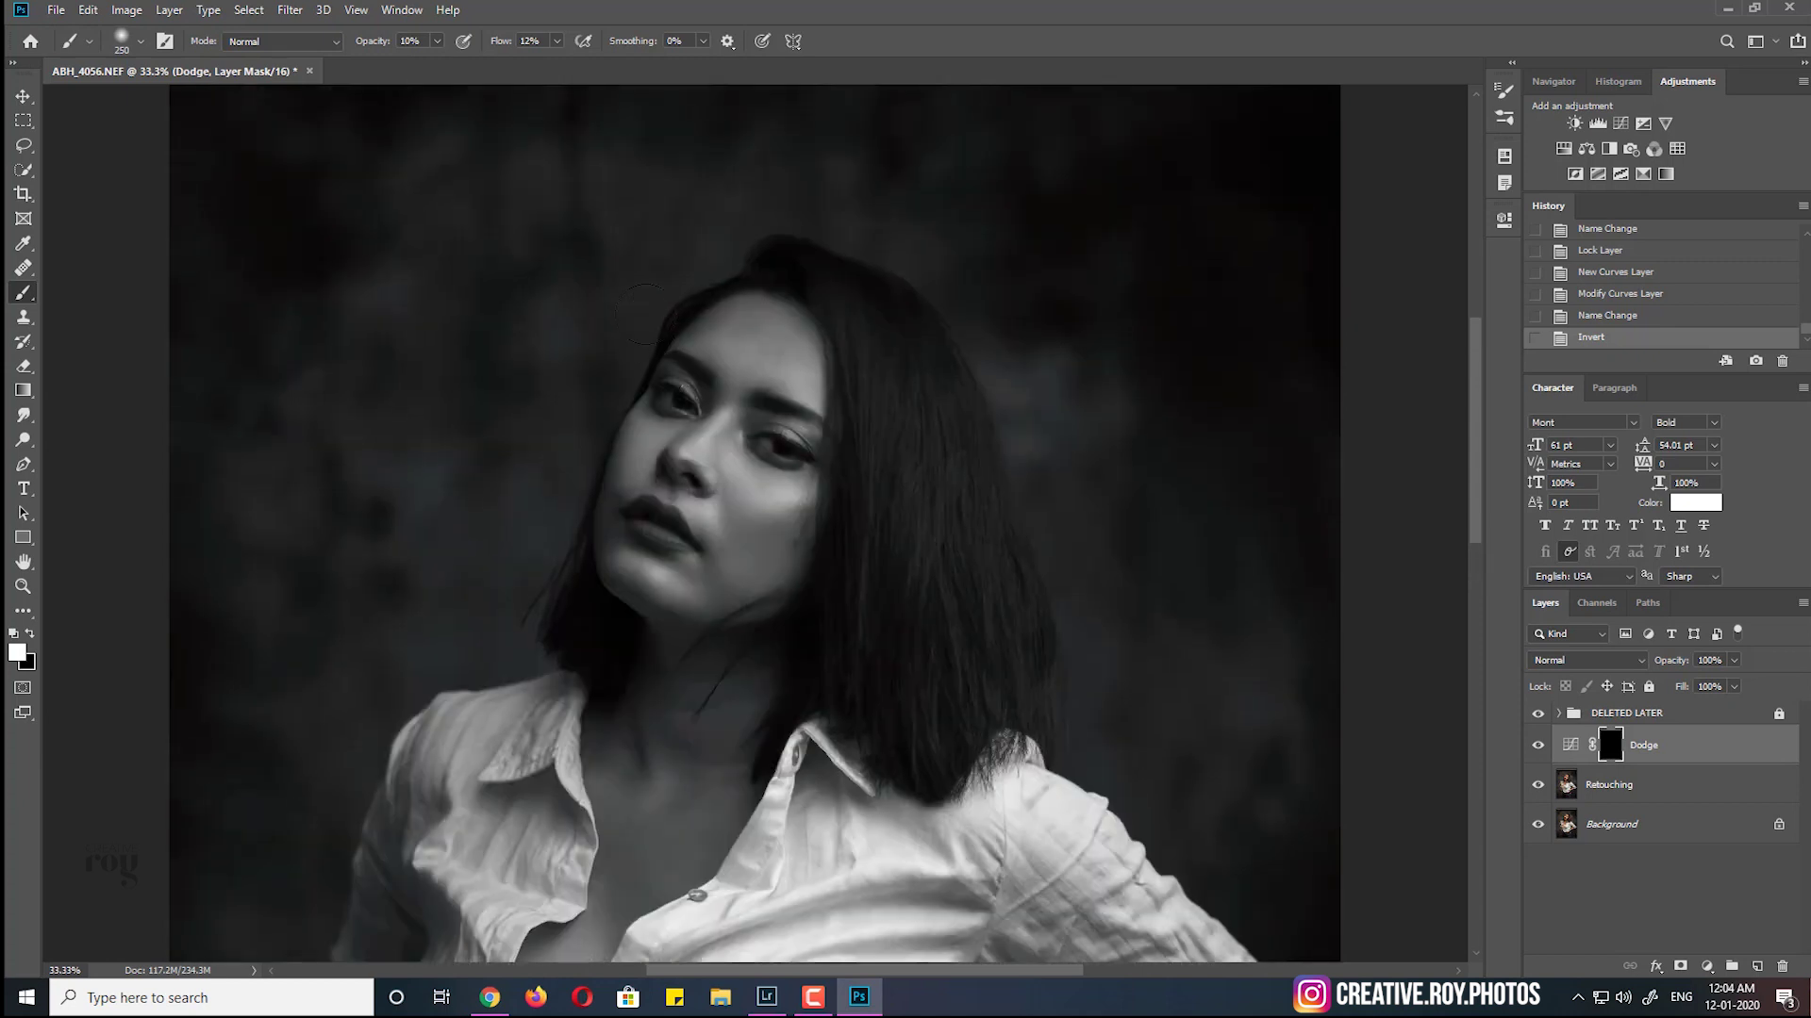
scroll(645, 314, up, 1)
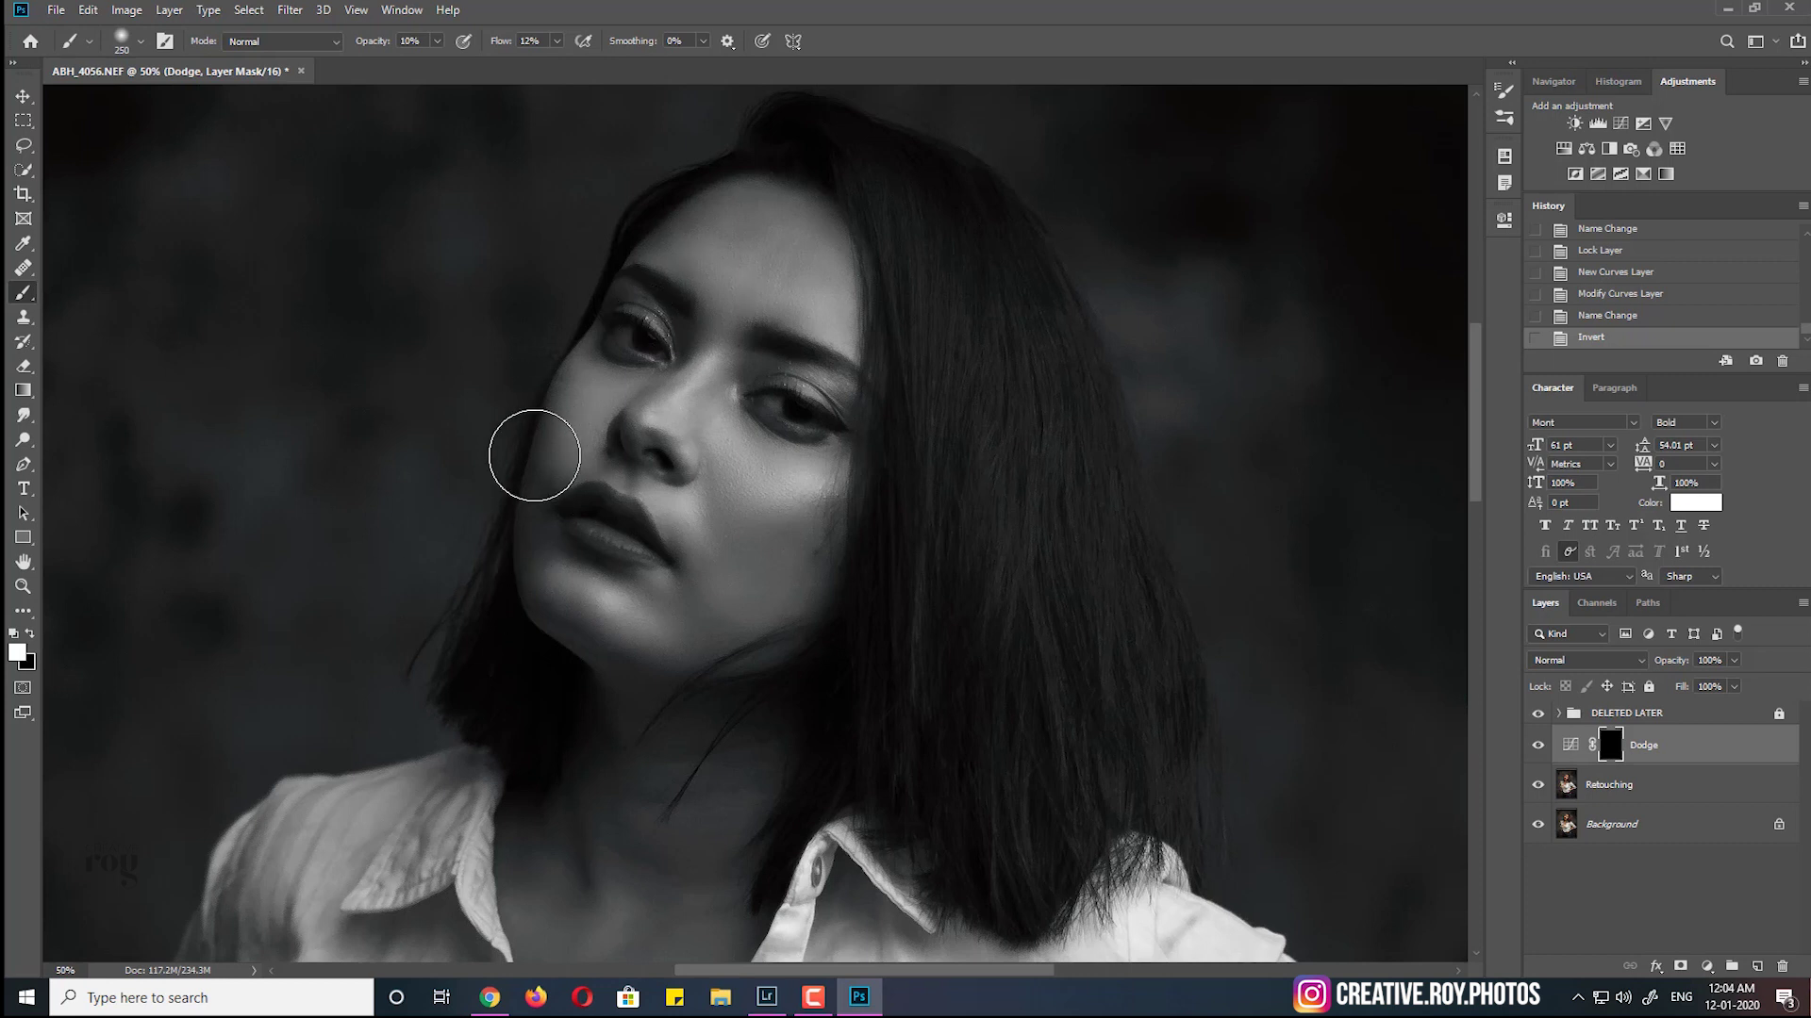
key(ctrl+plus)
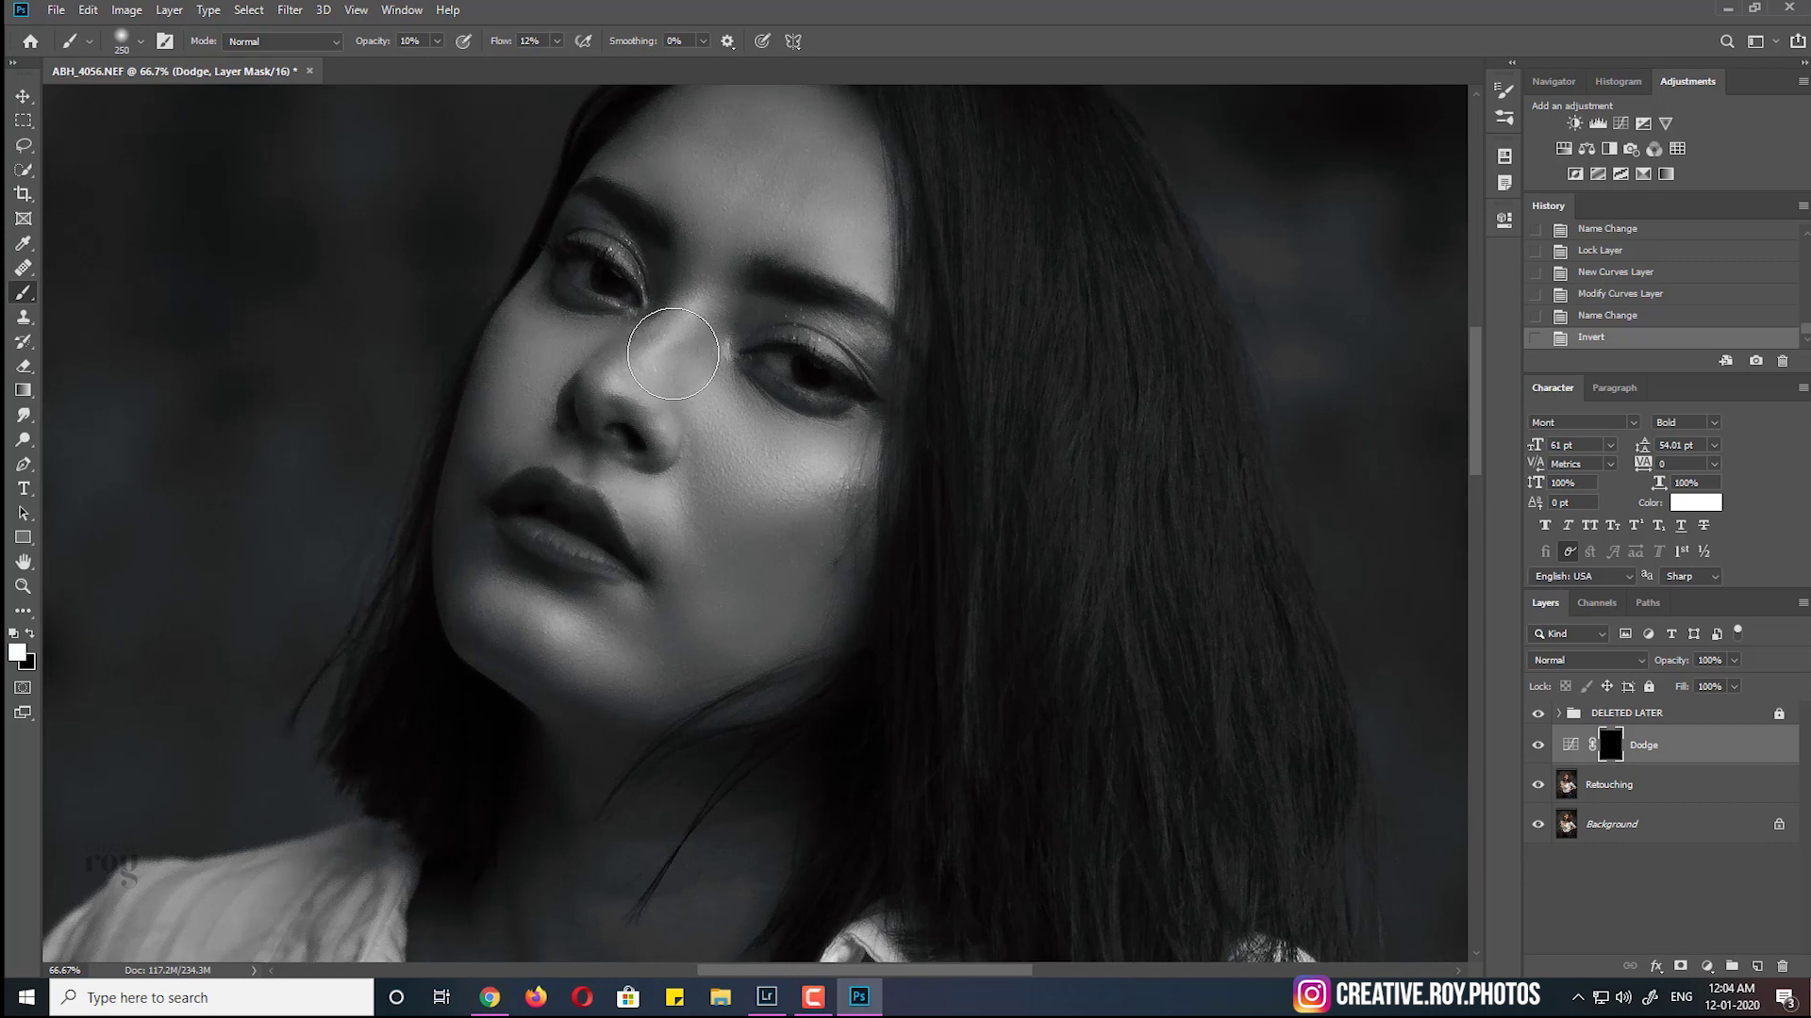
key(bracketleft)
key(bracketleft)
key(bracketleft)
key(bracketleft)
key(bracketleft)
key(bracketleft)
key(bracketleft)
key(bracketleft)
key(bracketleft)
mouse_move(497, 518)
mouse_down()
mouse_move(594, 638)
mouse_move(558, 627)
mouse_up()
click(554, 629)
click(555, 622)
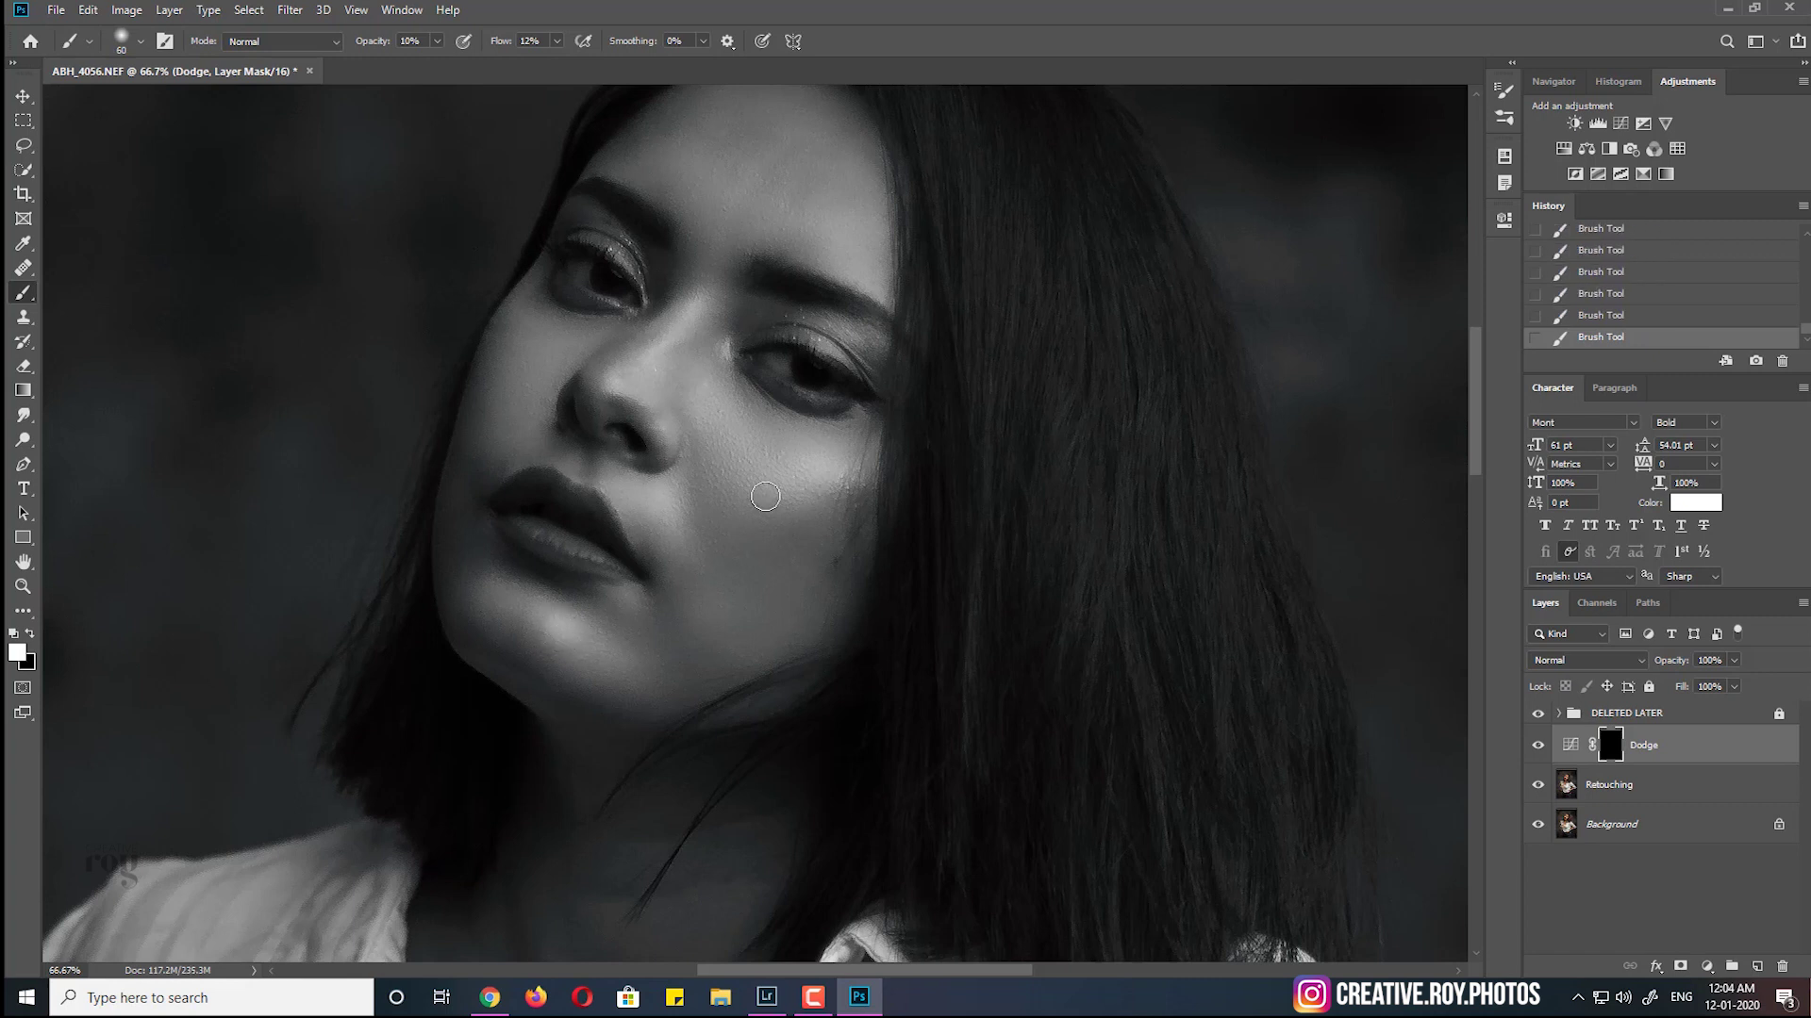
Dodge the right cheek, below the mouth corner, the chin and around the right eye
drag(837, 470, 808, 483)
click(1538, 745)
click(1539, 745)
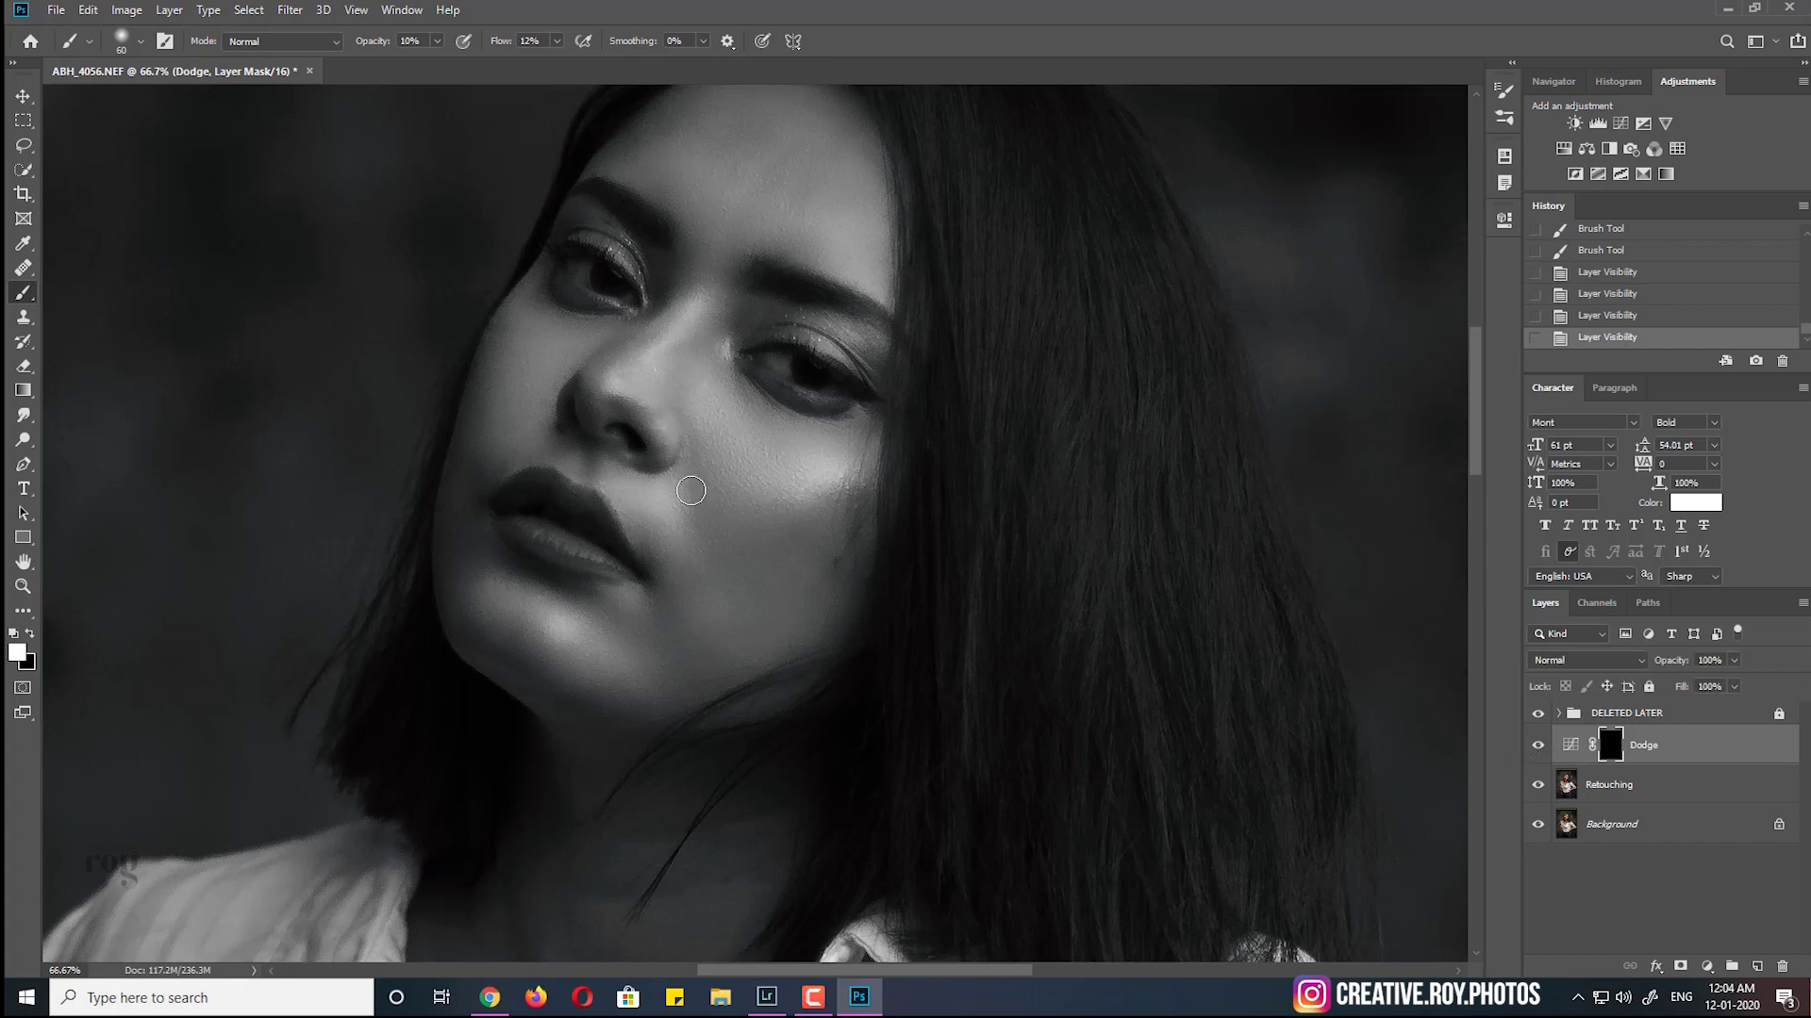
mouse_move(657, 493)
mouse_down()
mouse_move(663, 525)
mouse_move(615, 482)
mouse_move(661, 542)
mouse_move(644, 506)
mouse_up()
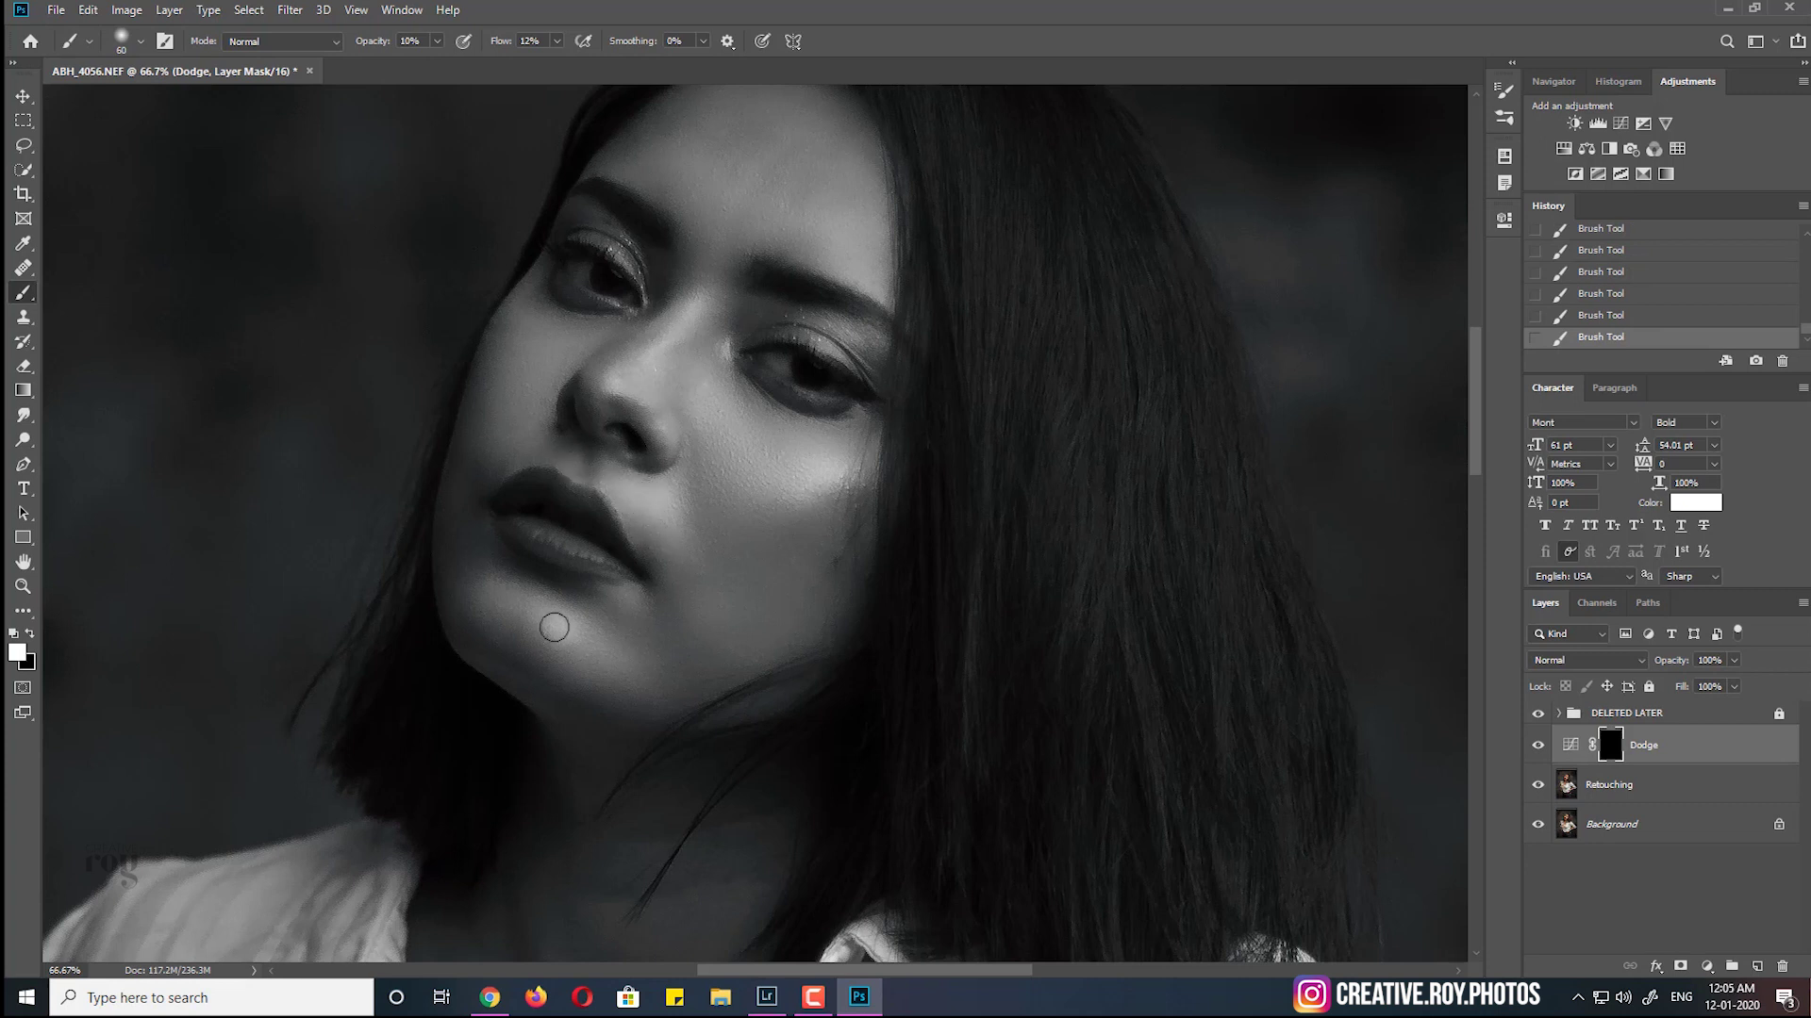
mouse_move(547, 615)
mouse_down()
mouse_move(558, 641)
mouse_move(615, 599)
mouse_up()
click(1537, 744)
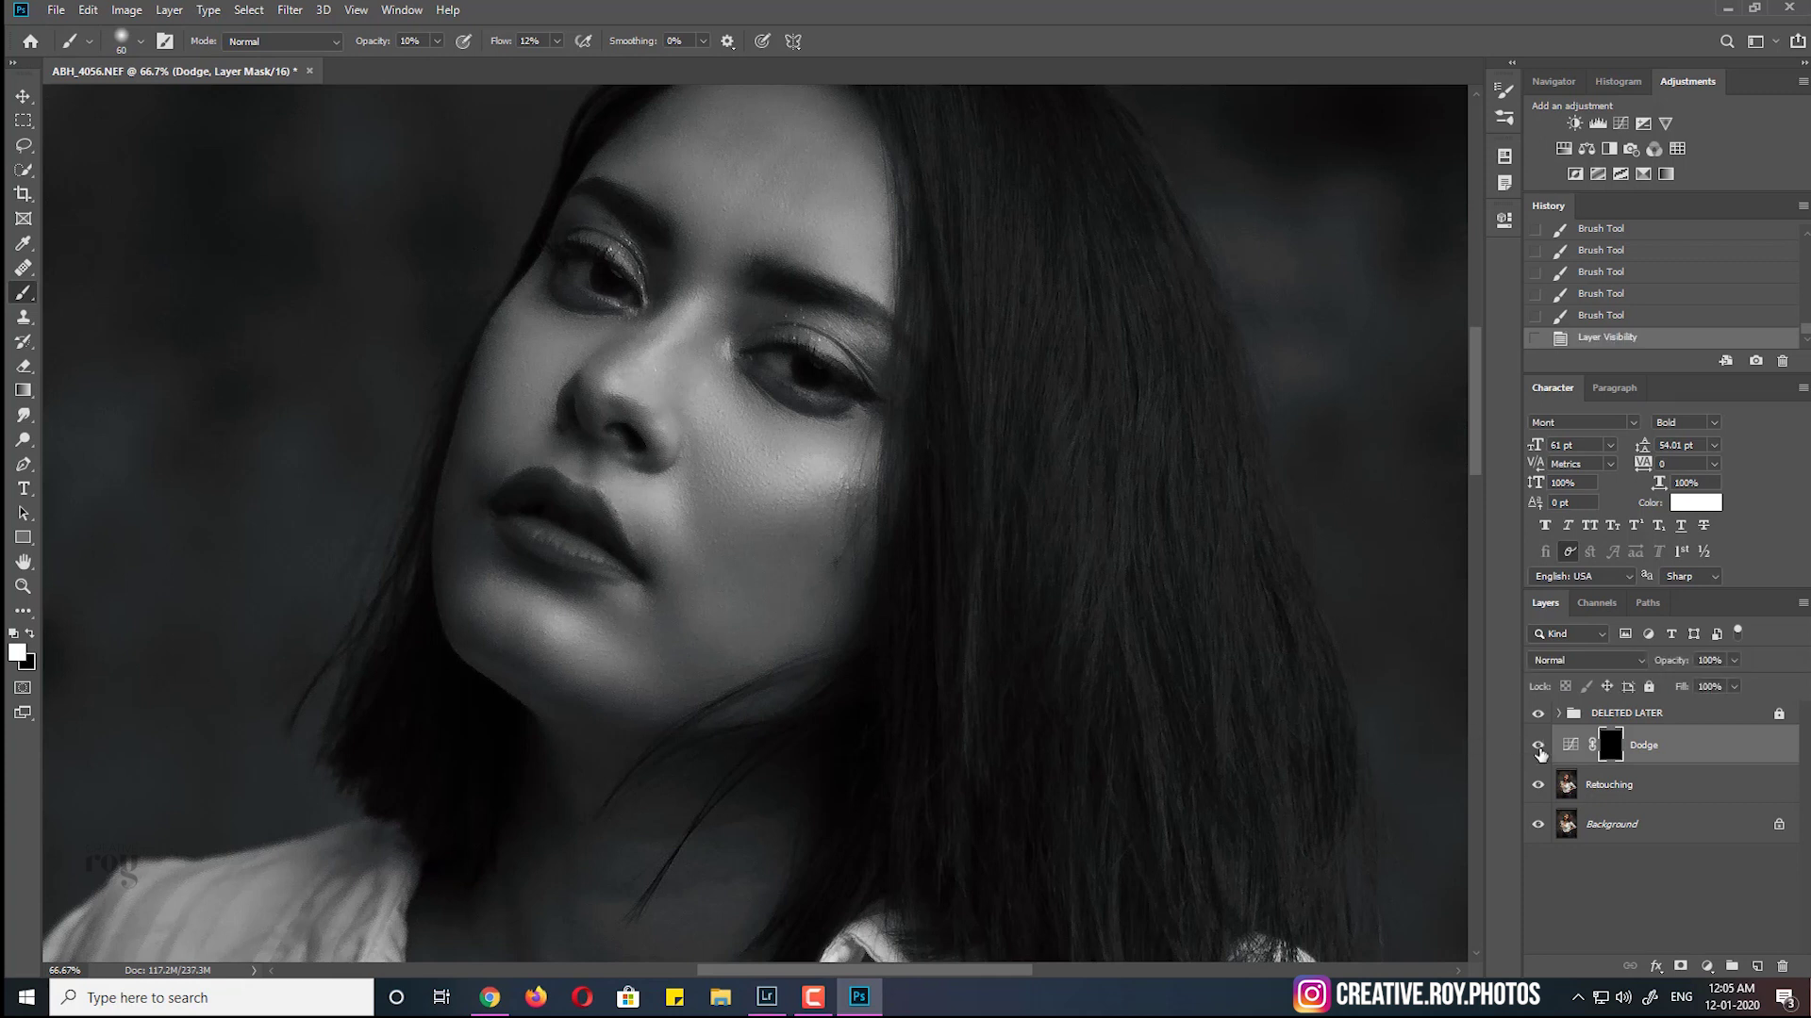
drag(830, 342, 860, 345)
mouse_move(835, 358)
mouse_down()
mouse_move(855, 353)
mouse_move(838, 341)
mouse_up()
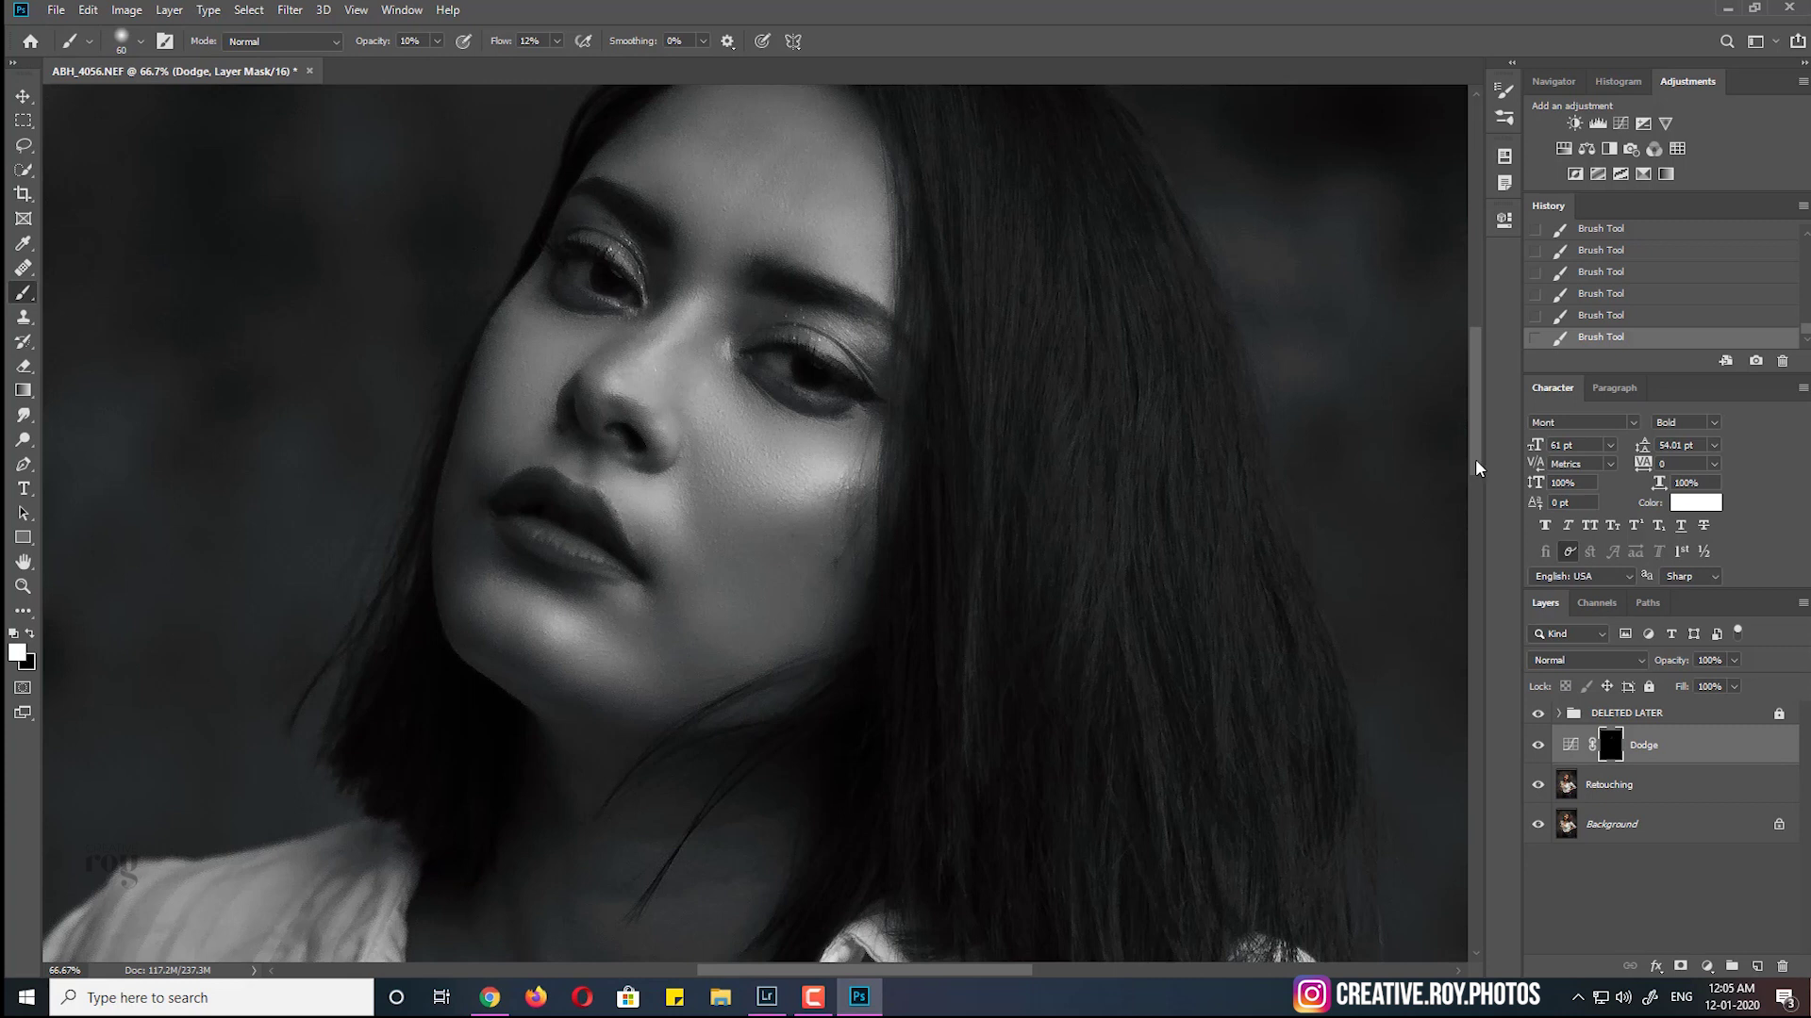
Set the brush opacity to 16% and enlarge the brush slightly
scroll(1474, 444, up, 2)
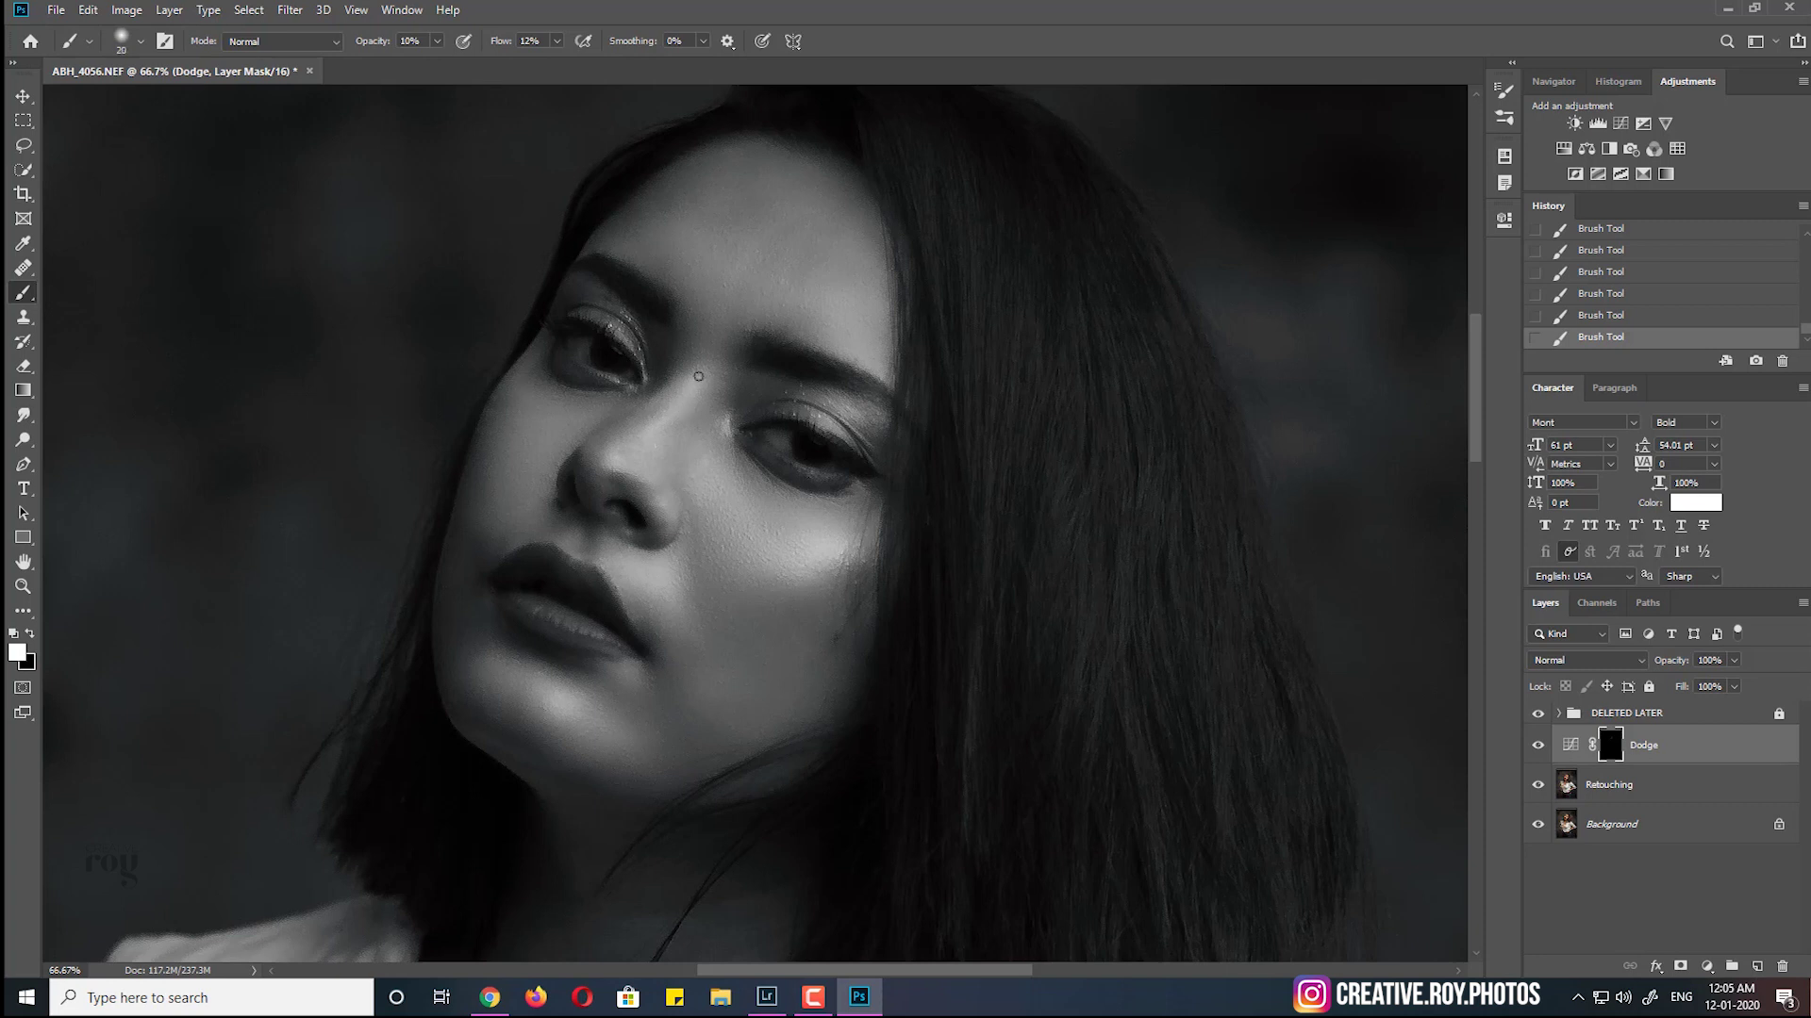
click(437, 41)
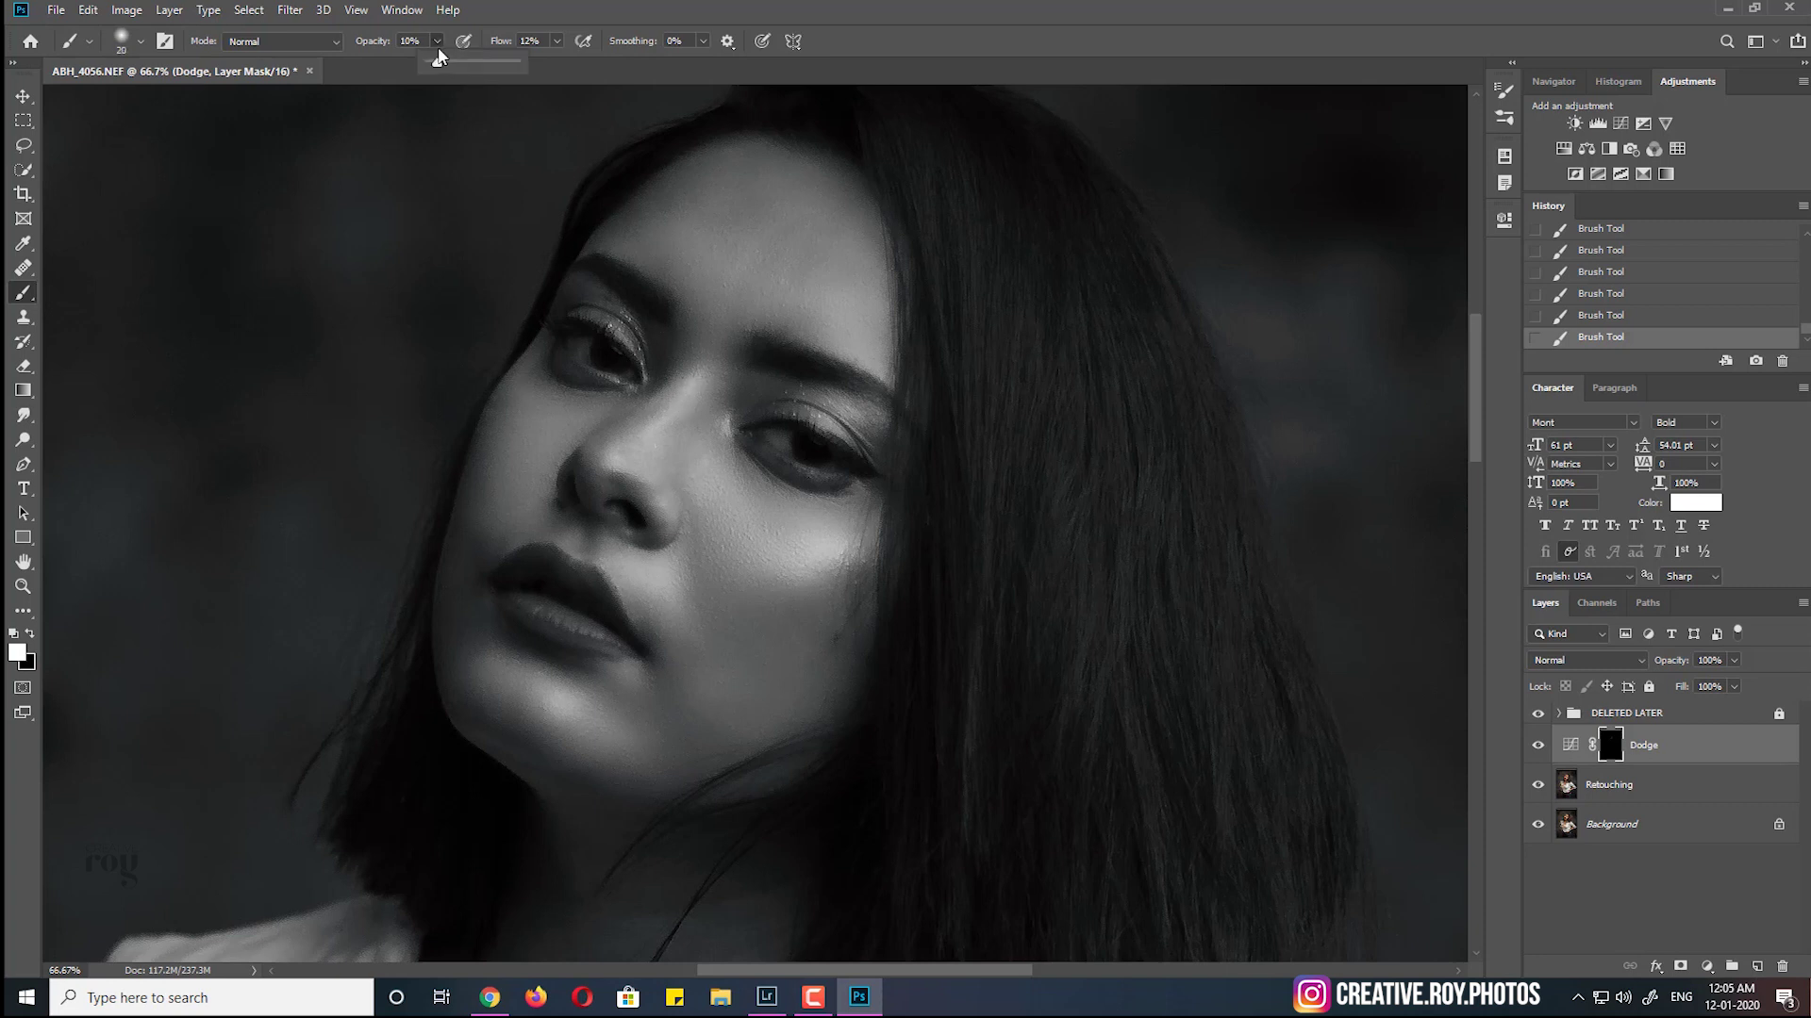
click(614, 466)
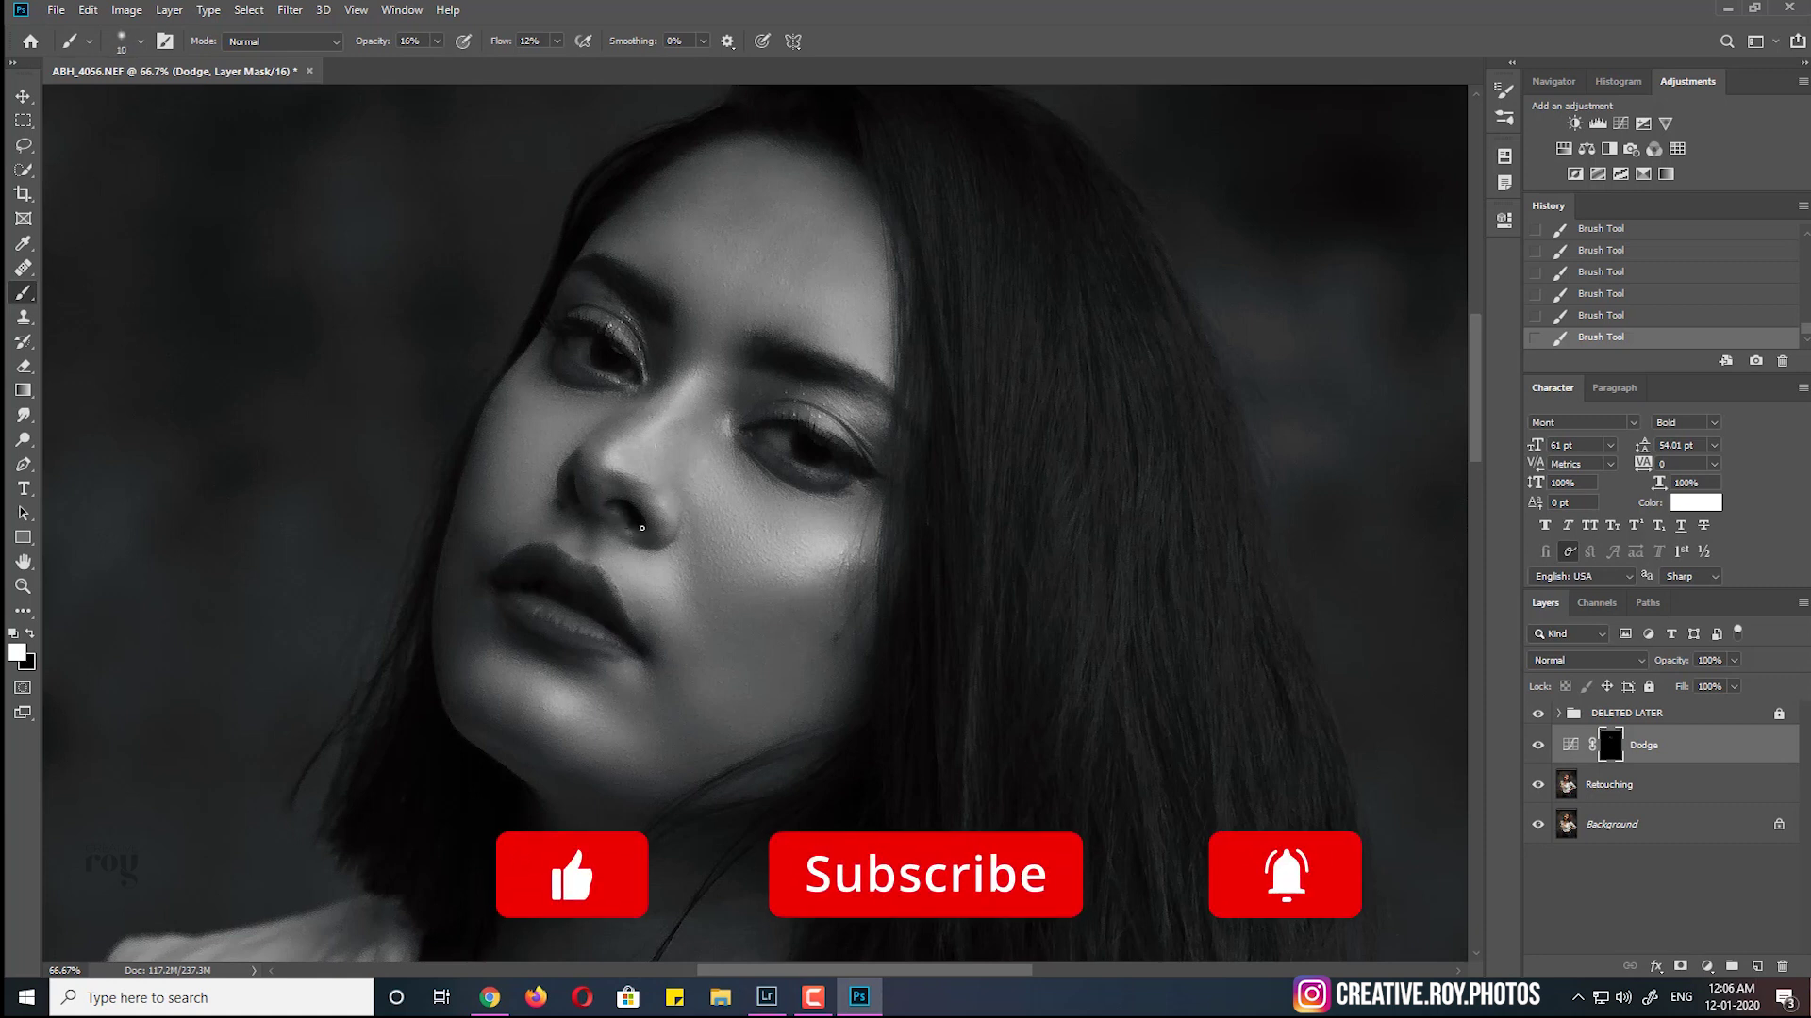
key(bracketright)
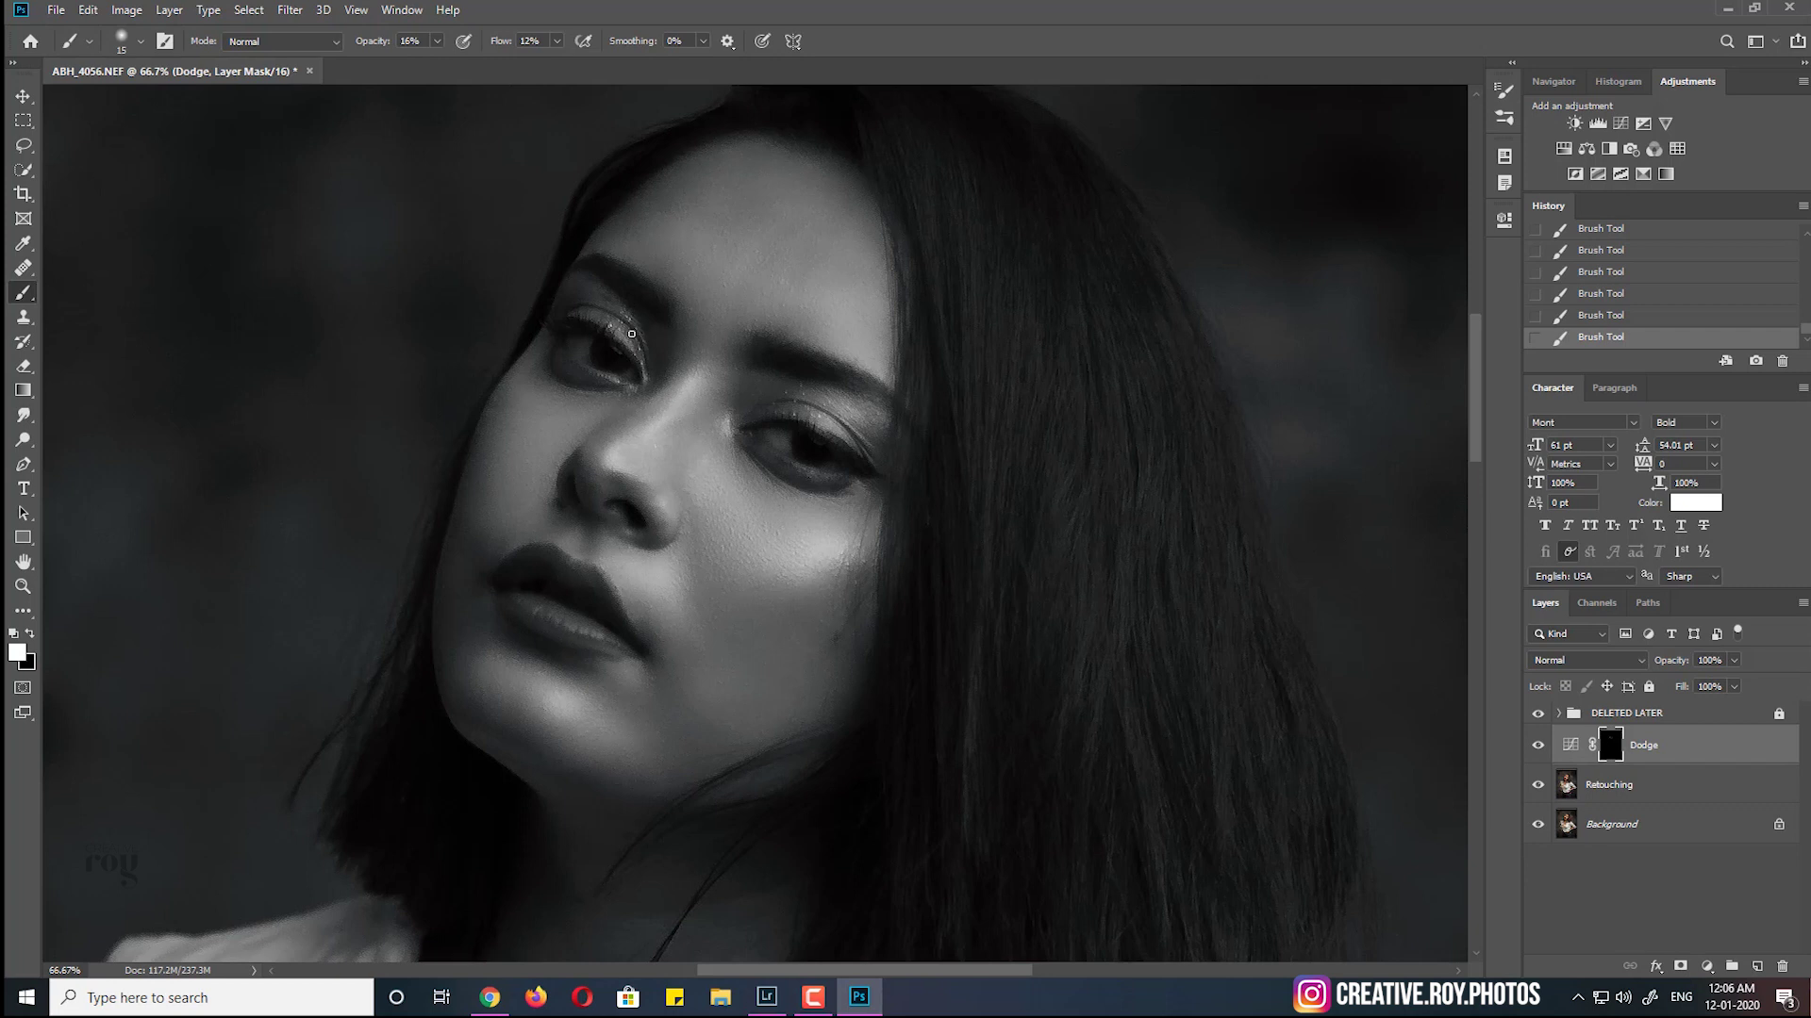
key(bracketright)
Lower the brush opacity and dodge the area under the eye, comparing Dodge on and off
click(437, 40)
drag(436, 62, 444, 62)
key(bracketright)
key(bracketright)
key(bracketright)
key(bracketright)
key(bracketright)
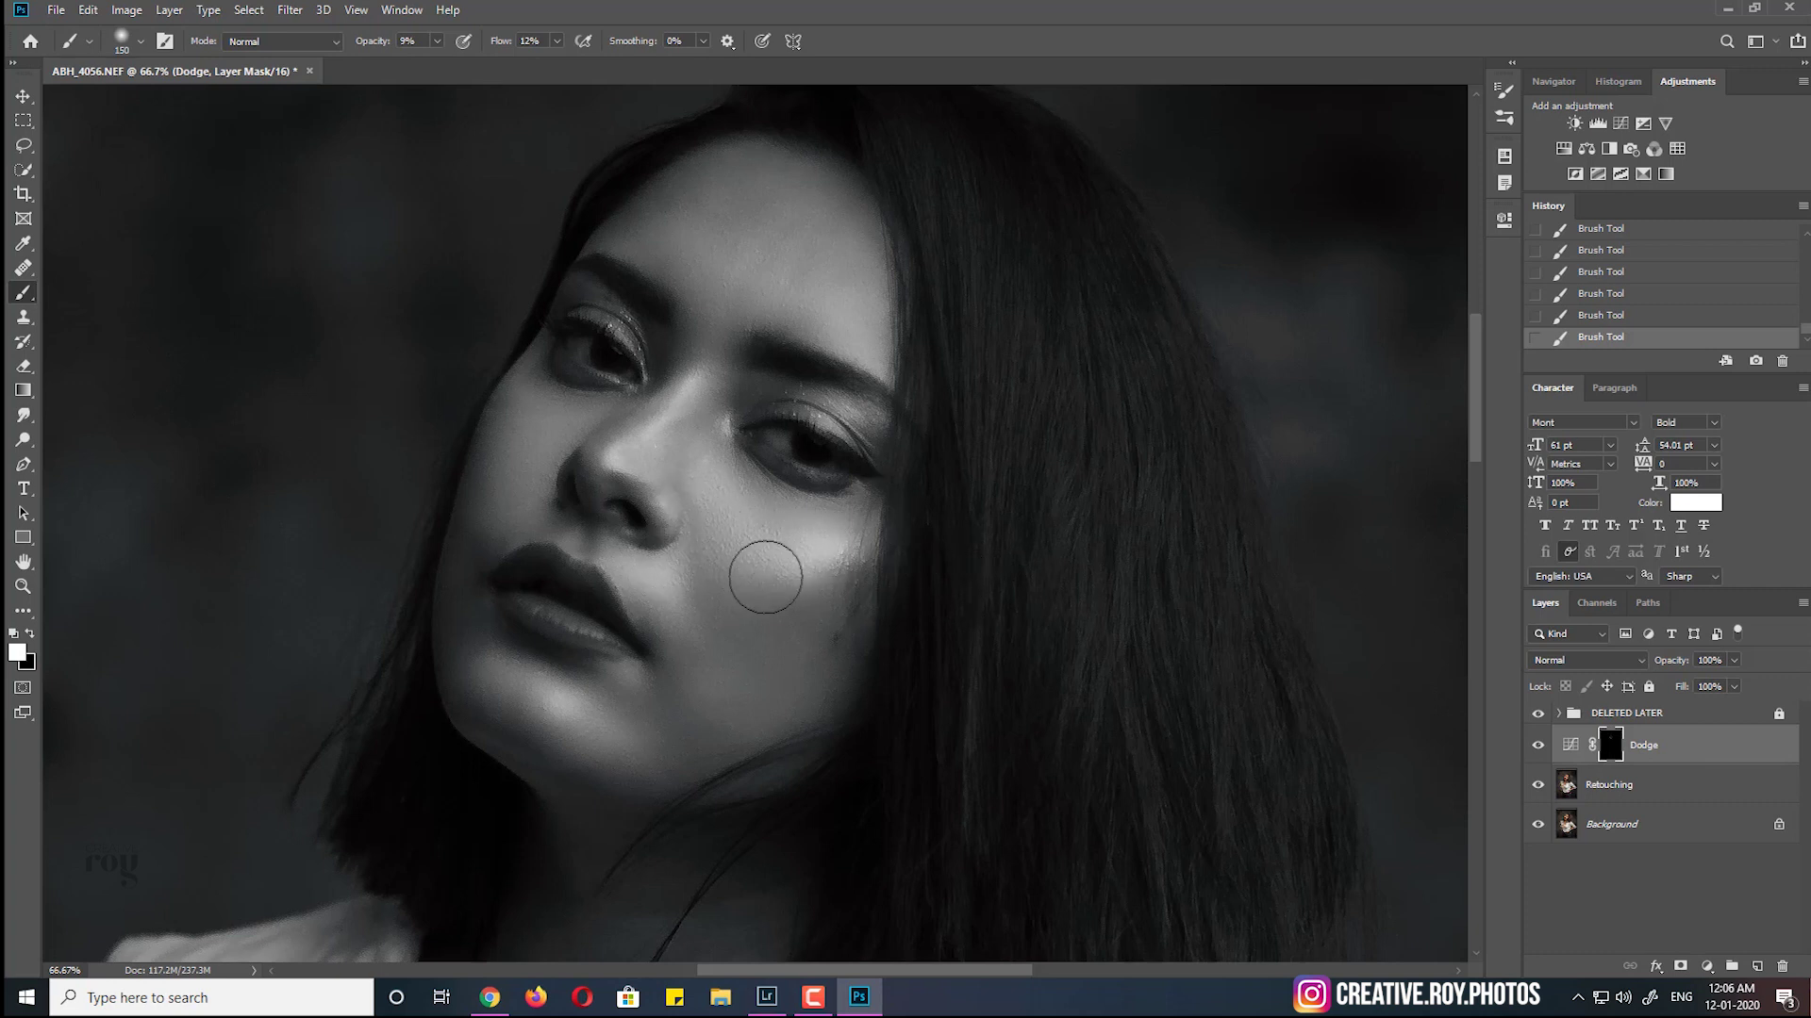
click(1537, 745)
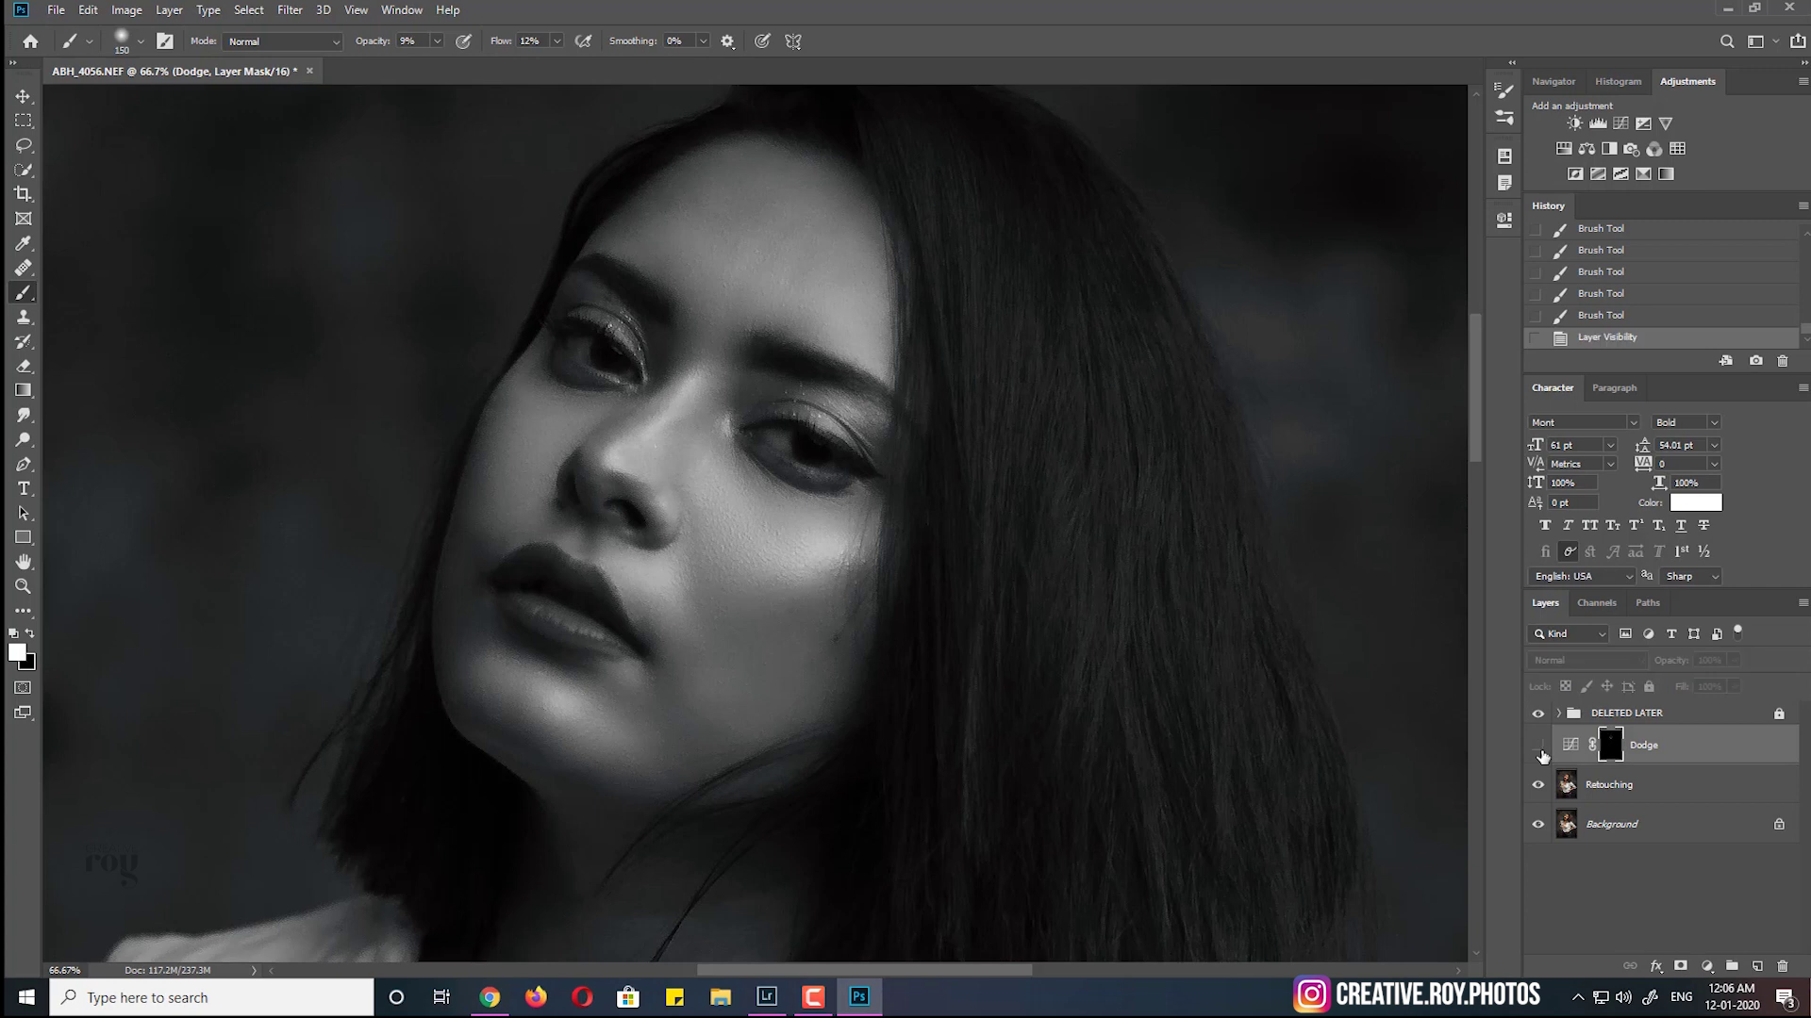
mouse_move(561, 410)
mouse_down()
mouse_move(586, 416)
mouse_move(570, 403)
mouse_up()
key(bracketleft)
key(bracketleft)
key(bracketleft)
drag(571, 403, 589, 415)
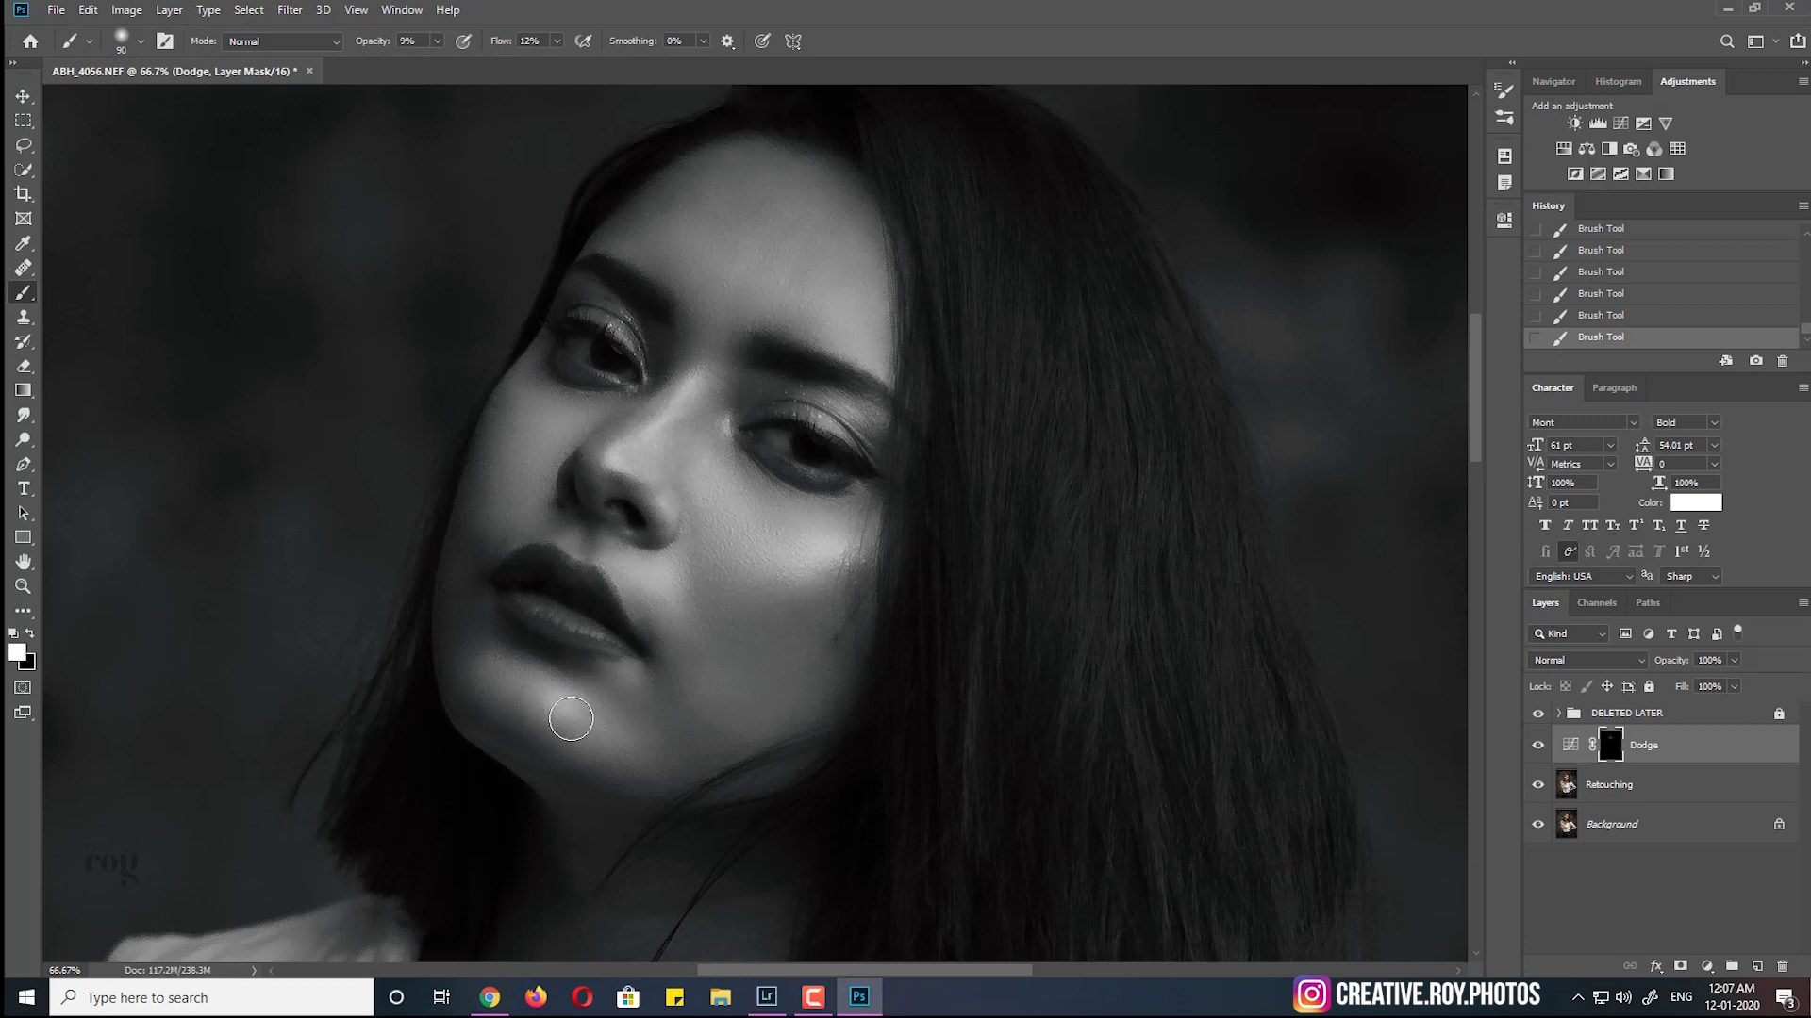
click(1538, 746)
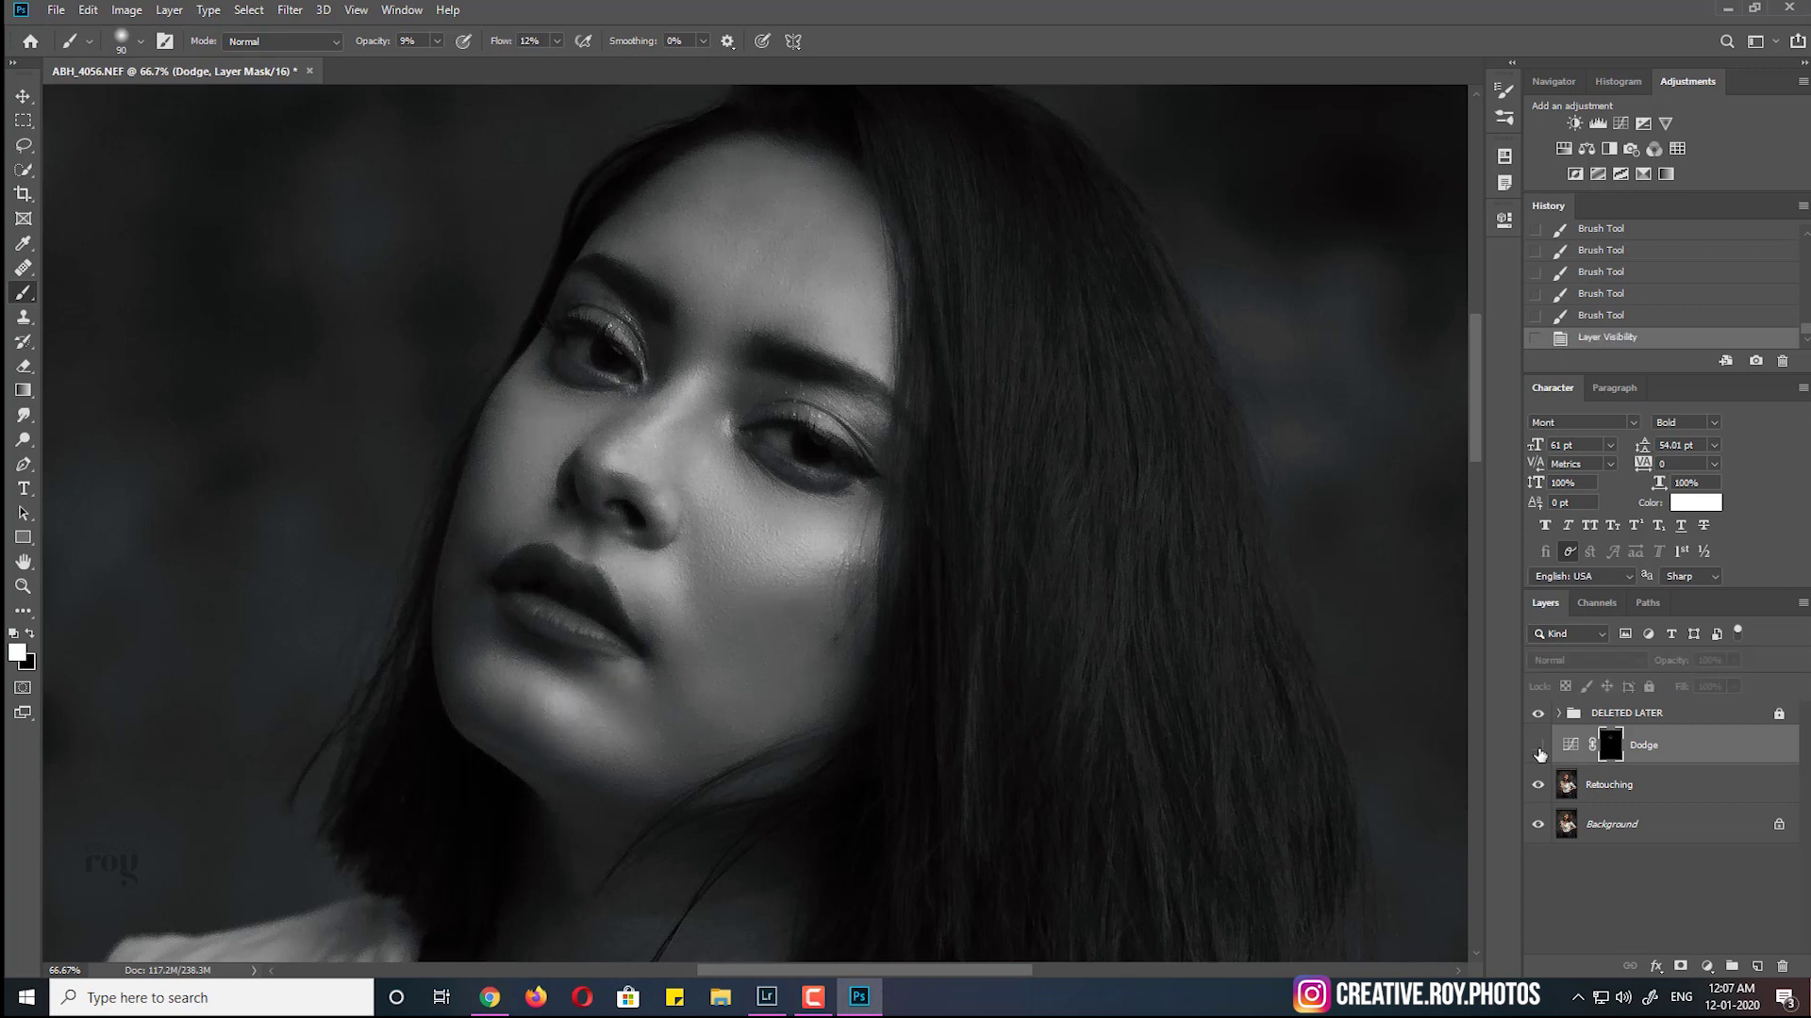
click(1540, 747)
Hide the DELETED LATER group and compare the colour portrait with and without Dodge
click(1538, 715)
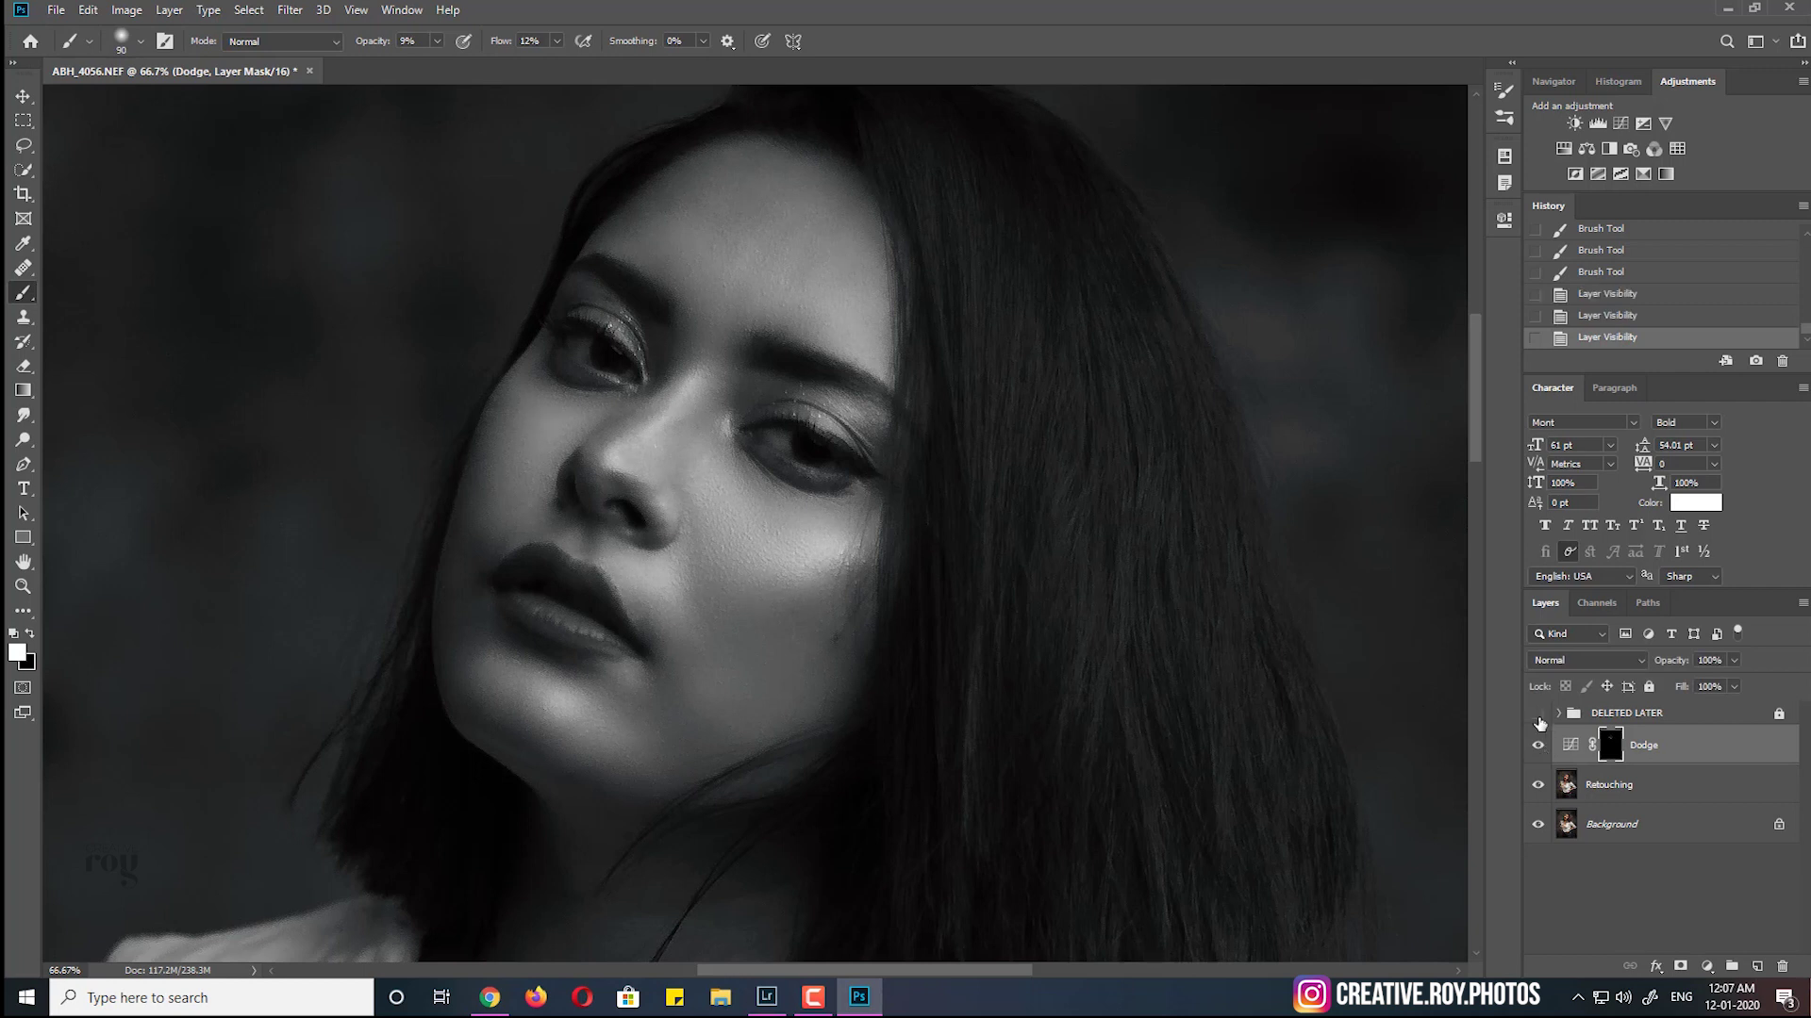
click(1538, 746)
click(1540, 747)
key(ctrl+minus)
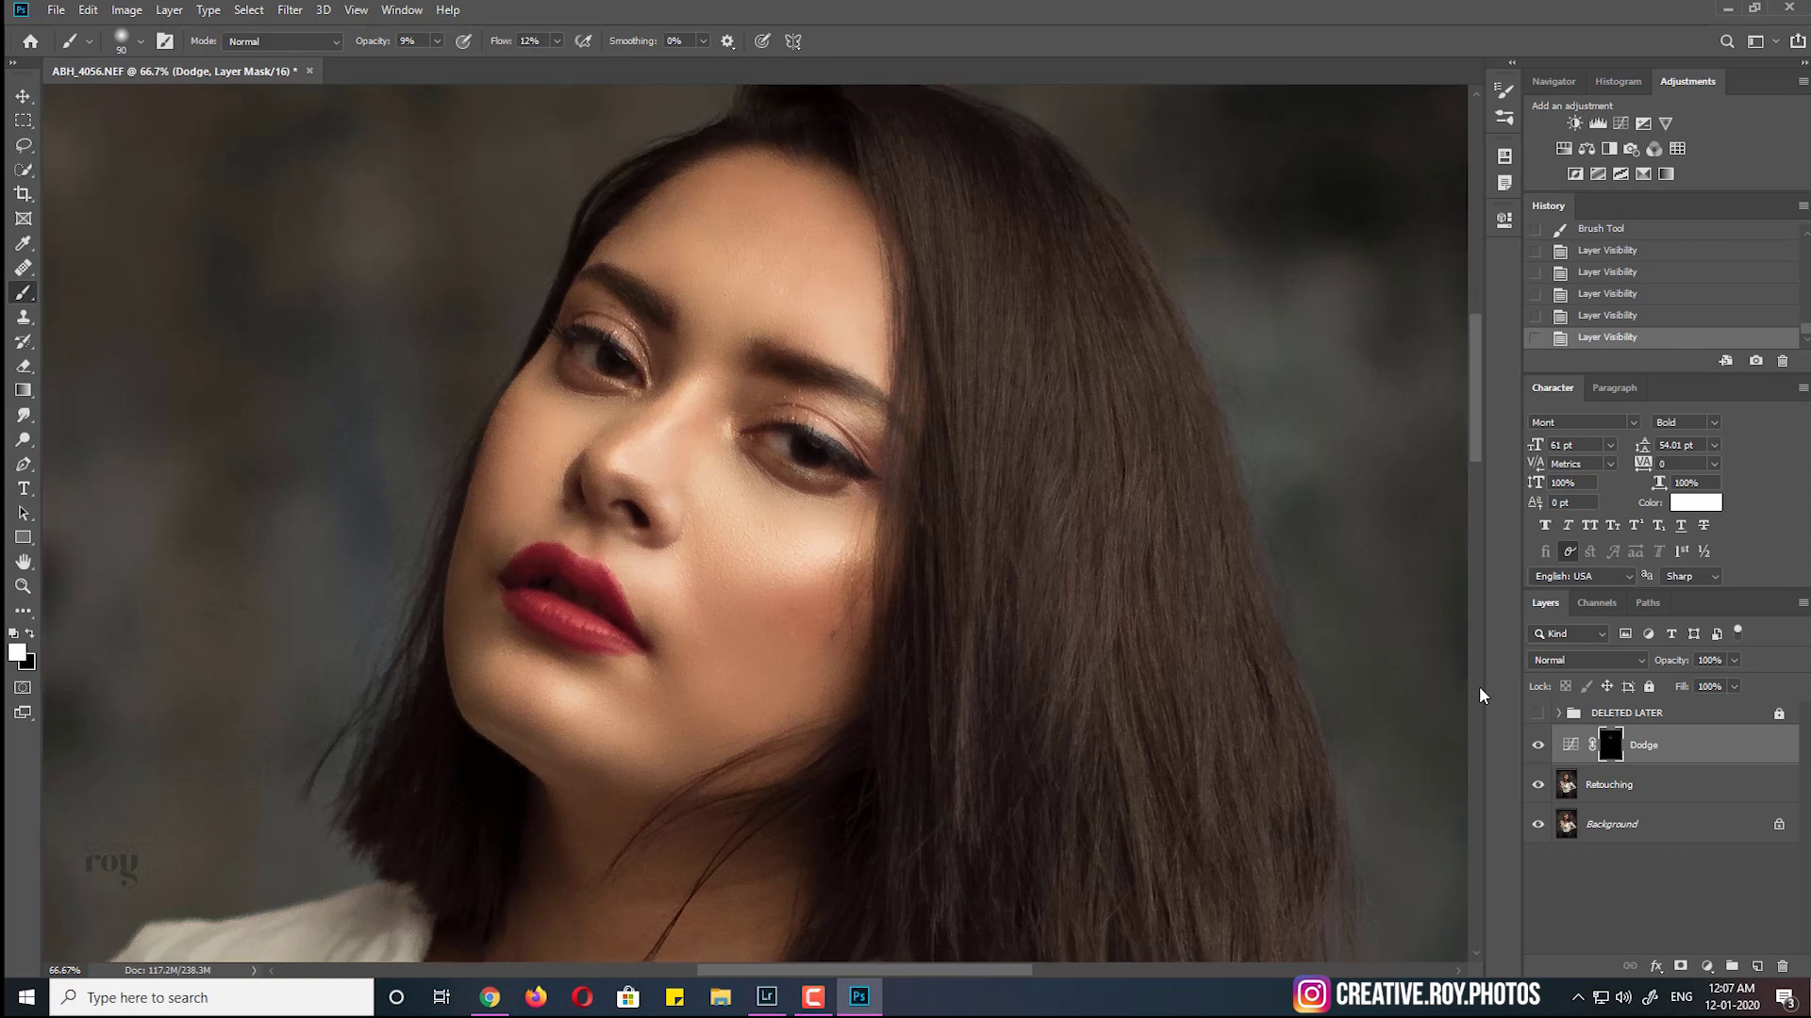
key(ctrl+minus)
key(ctrl+minus)
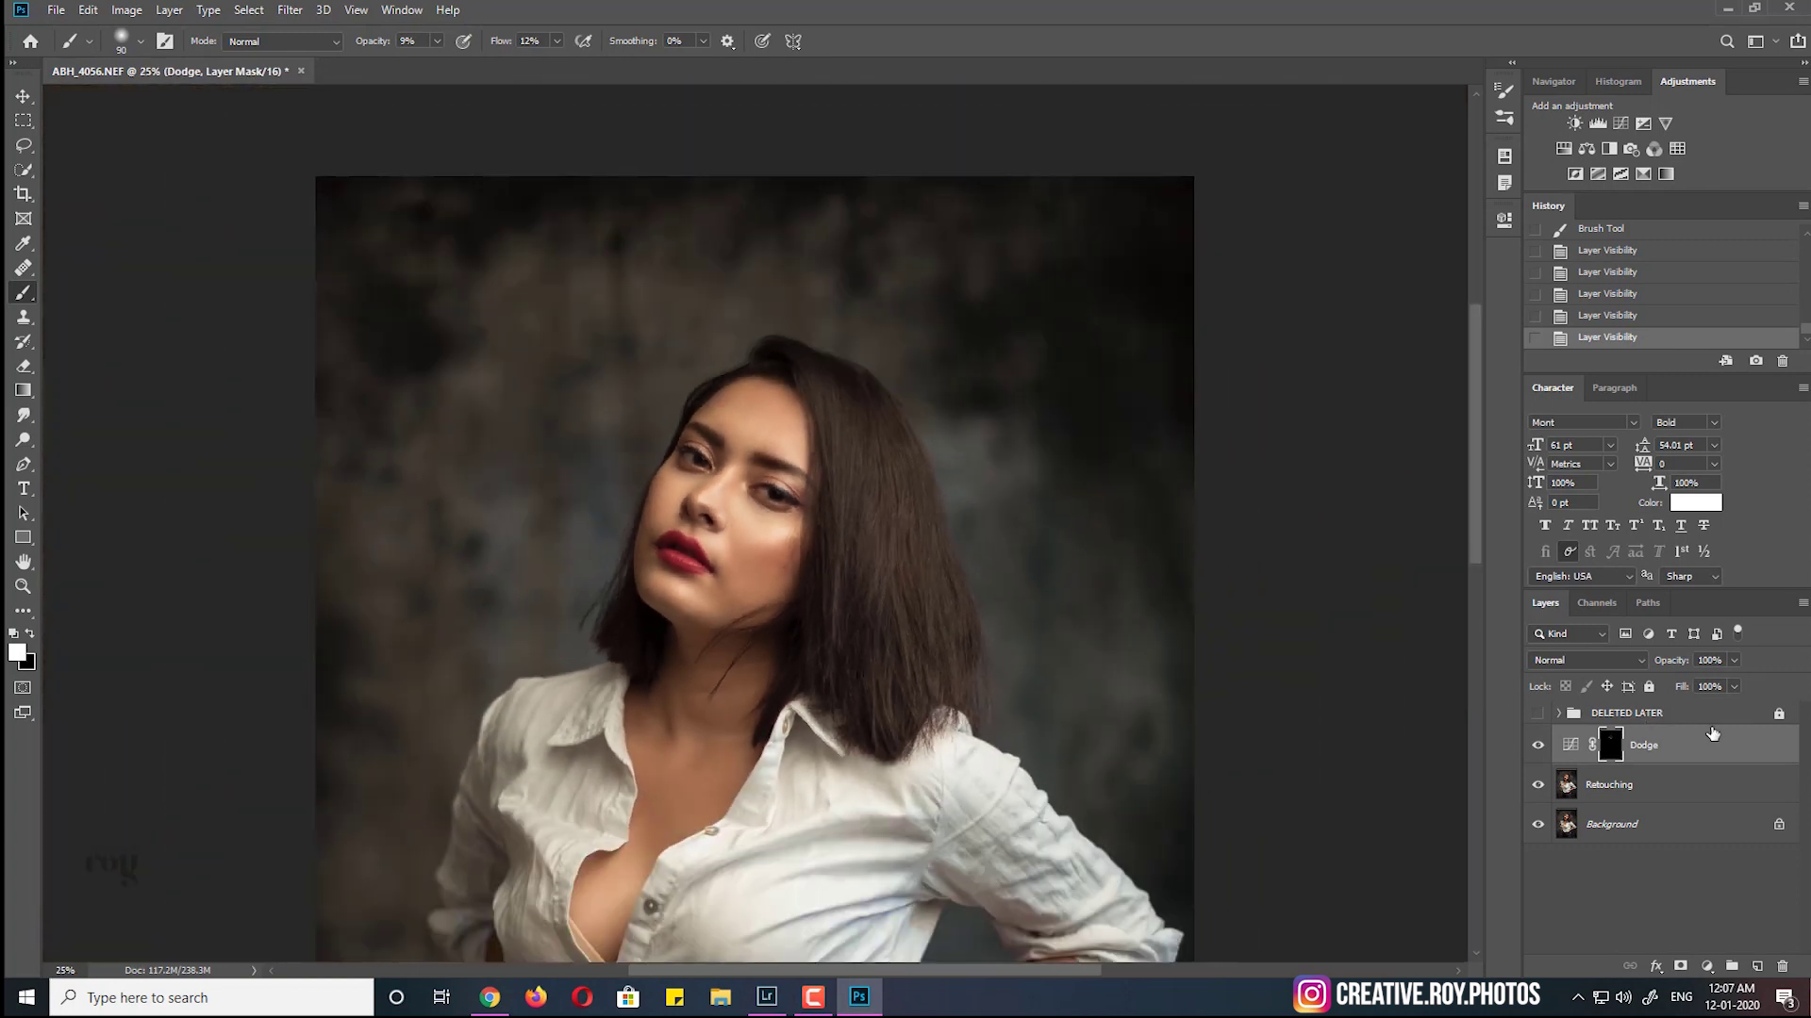
click(1538, 747)
double_click(1570, 746)
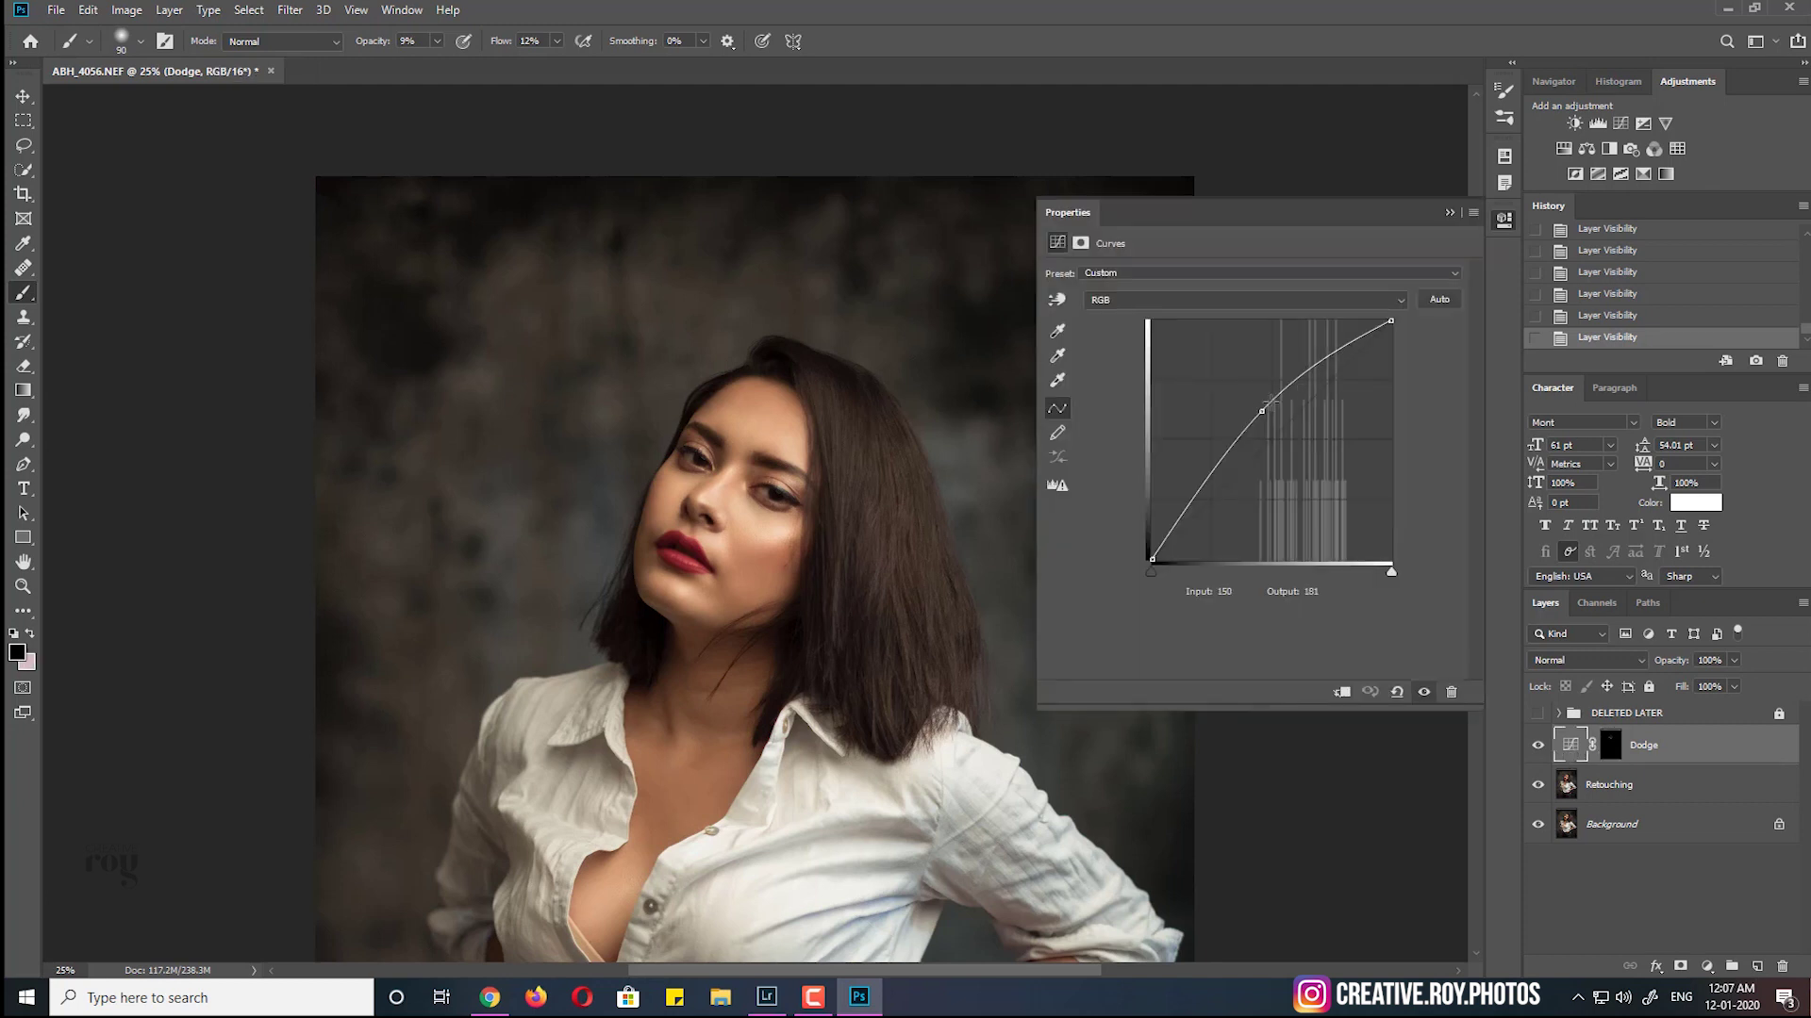
mouse_move(1261, 411)
mouse_down()
mouse_move(1247, 350)
mouse_move(1262, 380)
mouse_up()
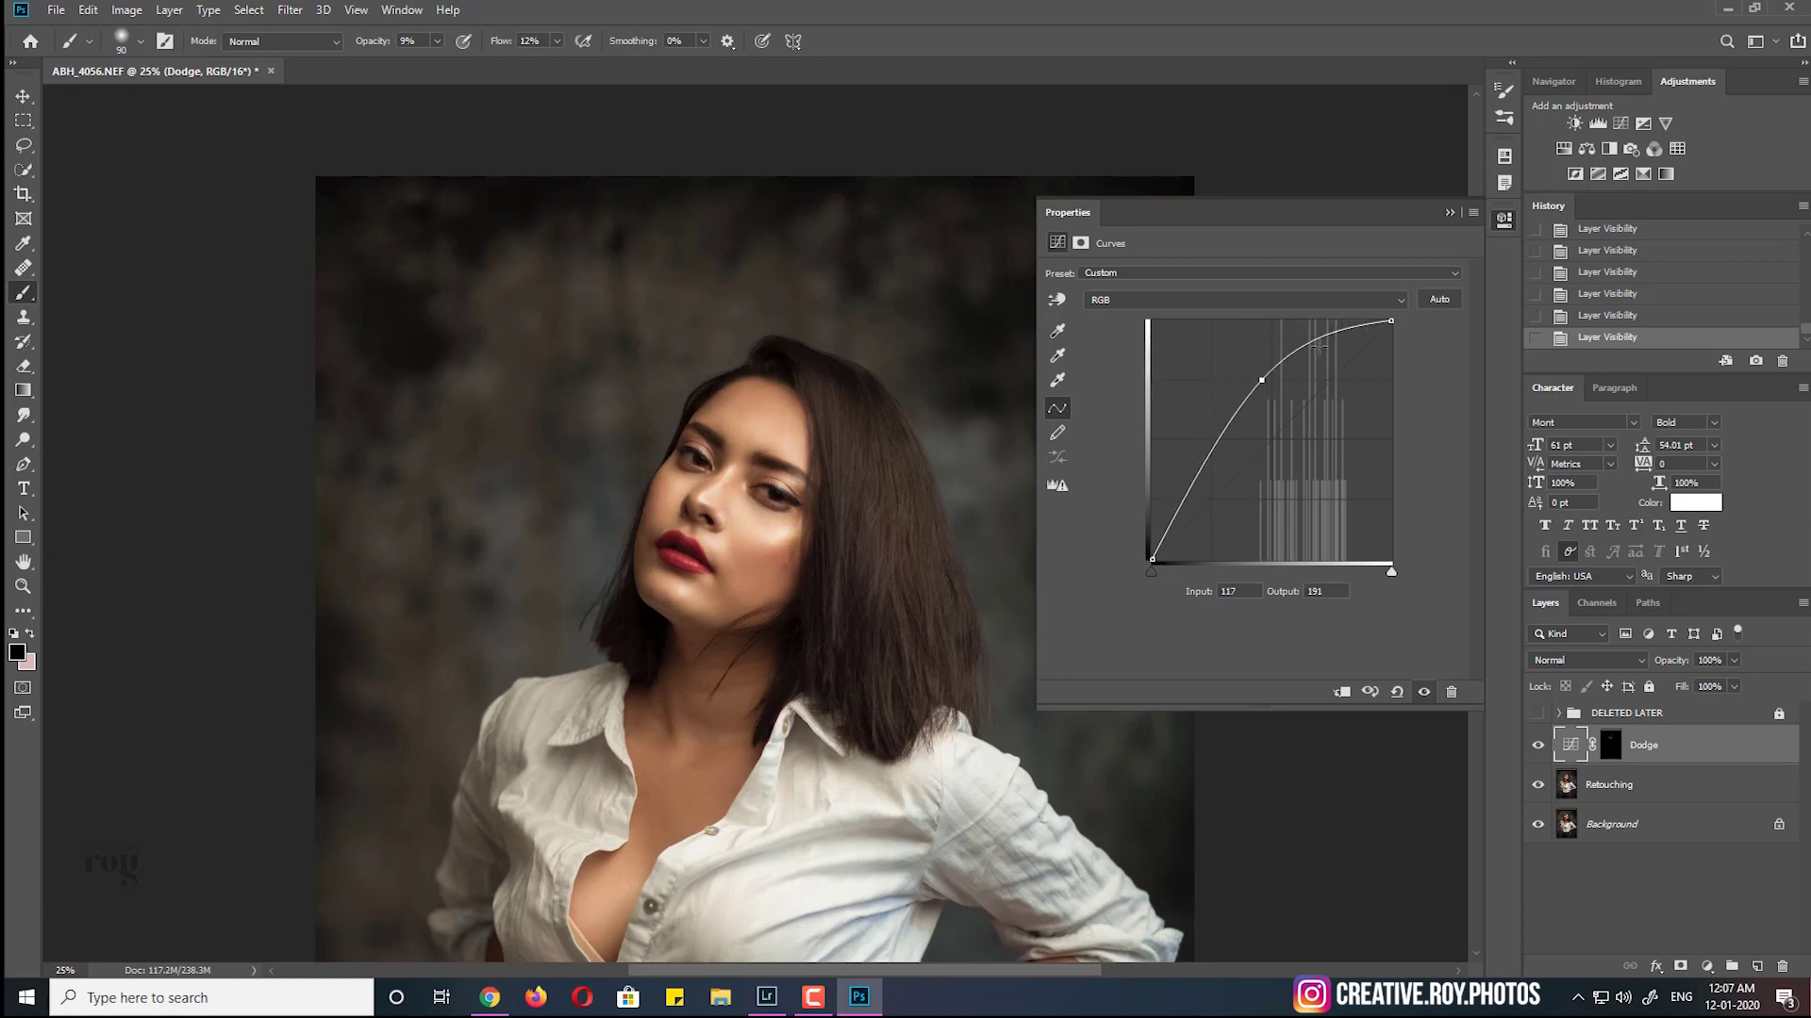
click(1450, 212)
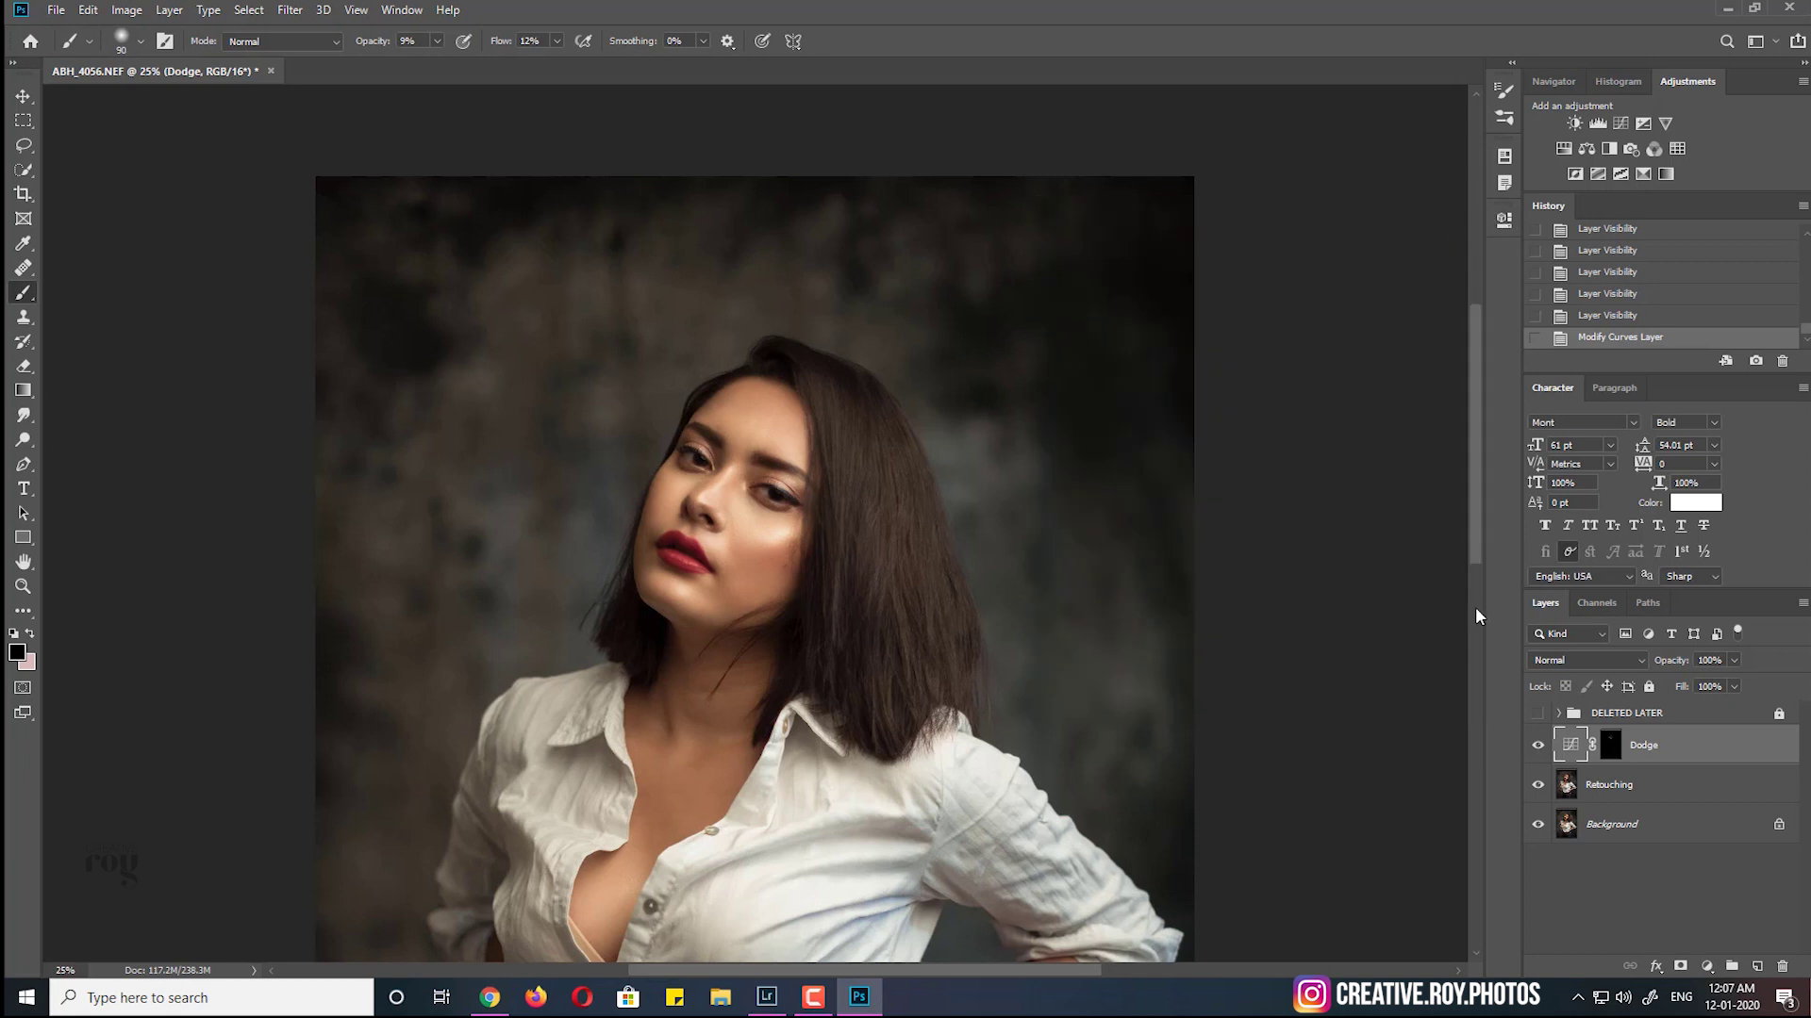
click(1538, 754)
click(1538, 753)
click(1610, 746)
click(1536, 715)
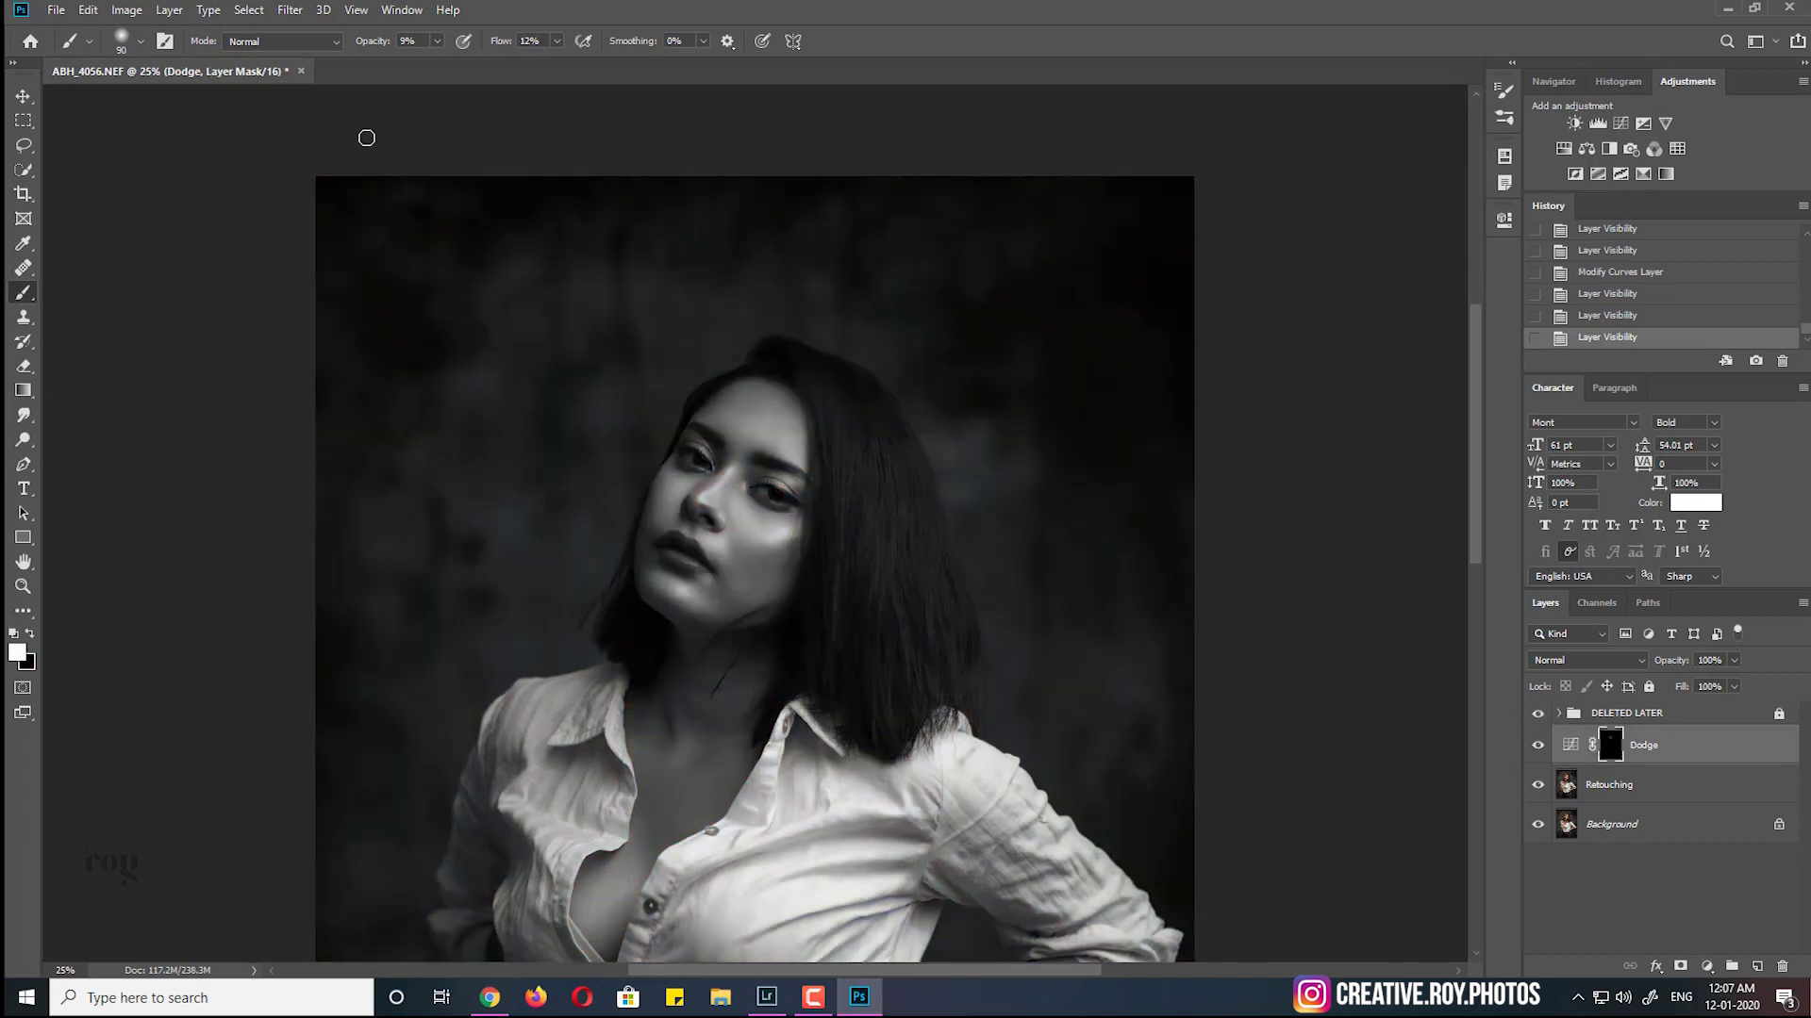
Set the brush opacity to 8% and enlarge the brush for the chest
click(436, 42)
drag(436, 63, 437, 66)
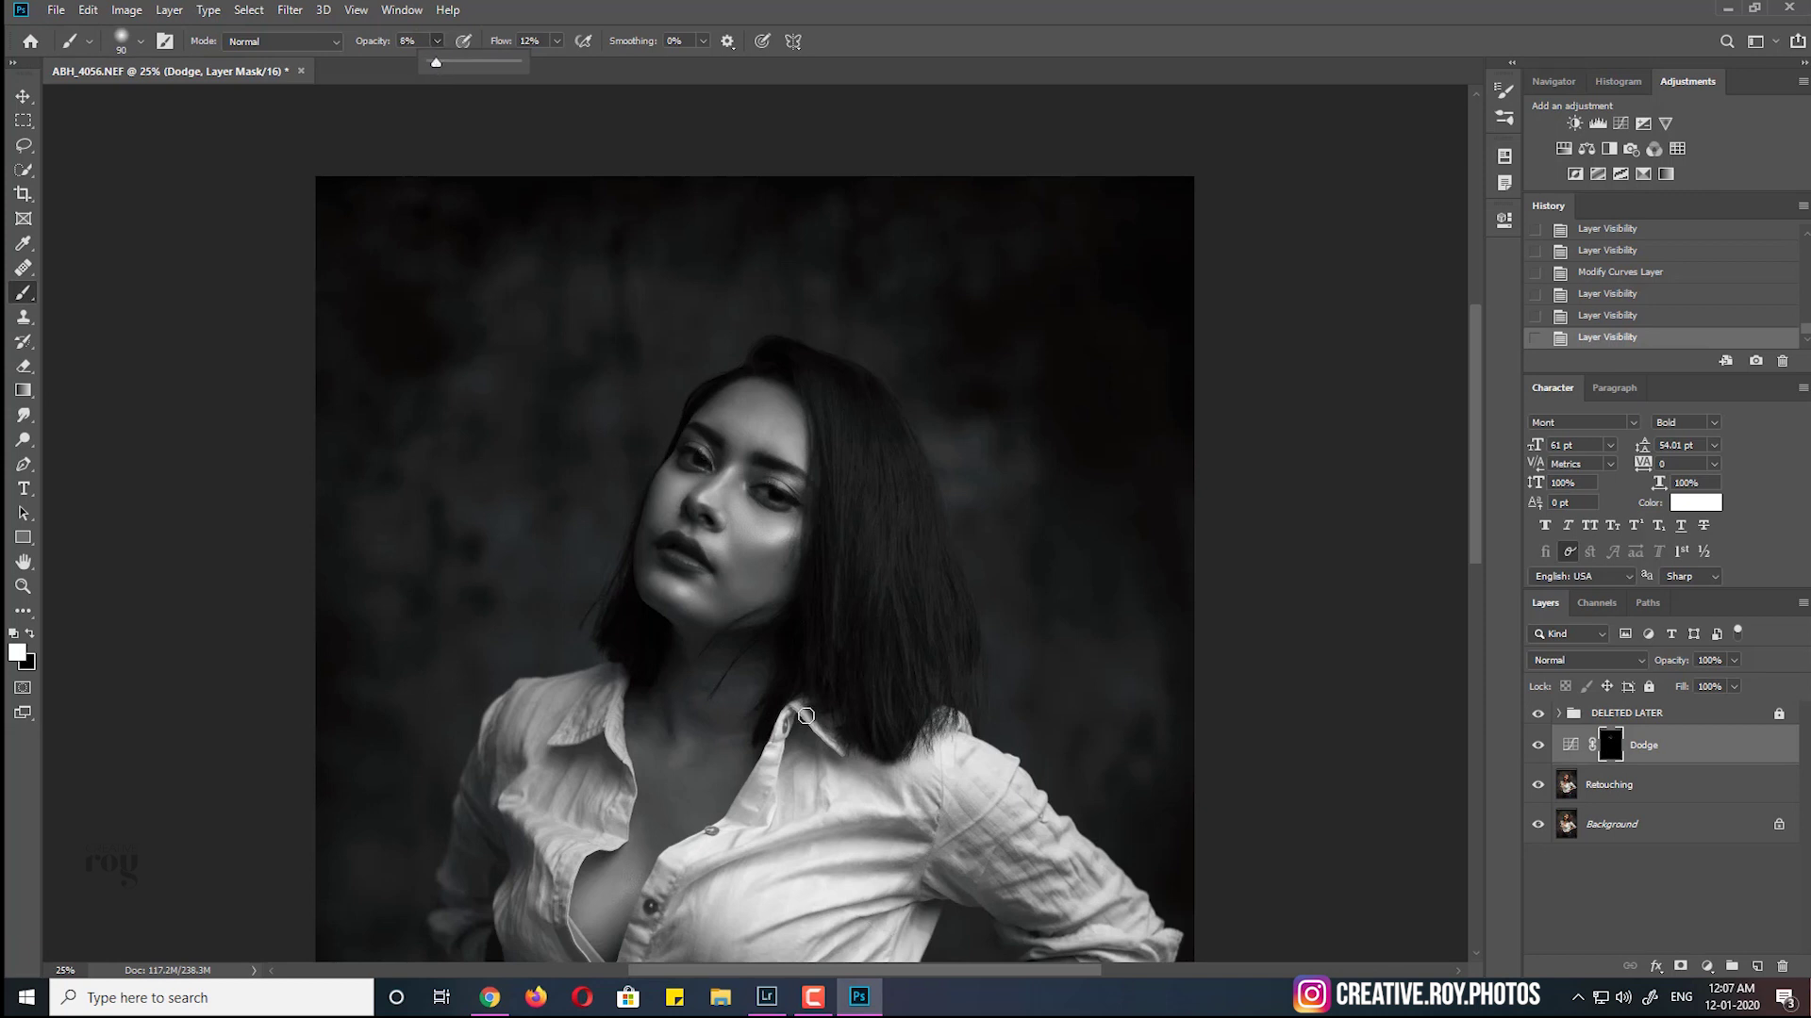
scroll(806, 717, down, 2)
scroll(801, 709, down, 2)
key(bracketright)
key(bracketright)
key(bracketright)
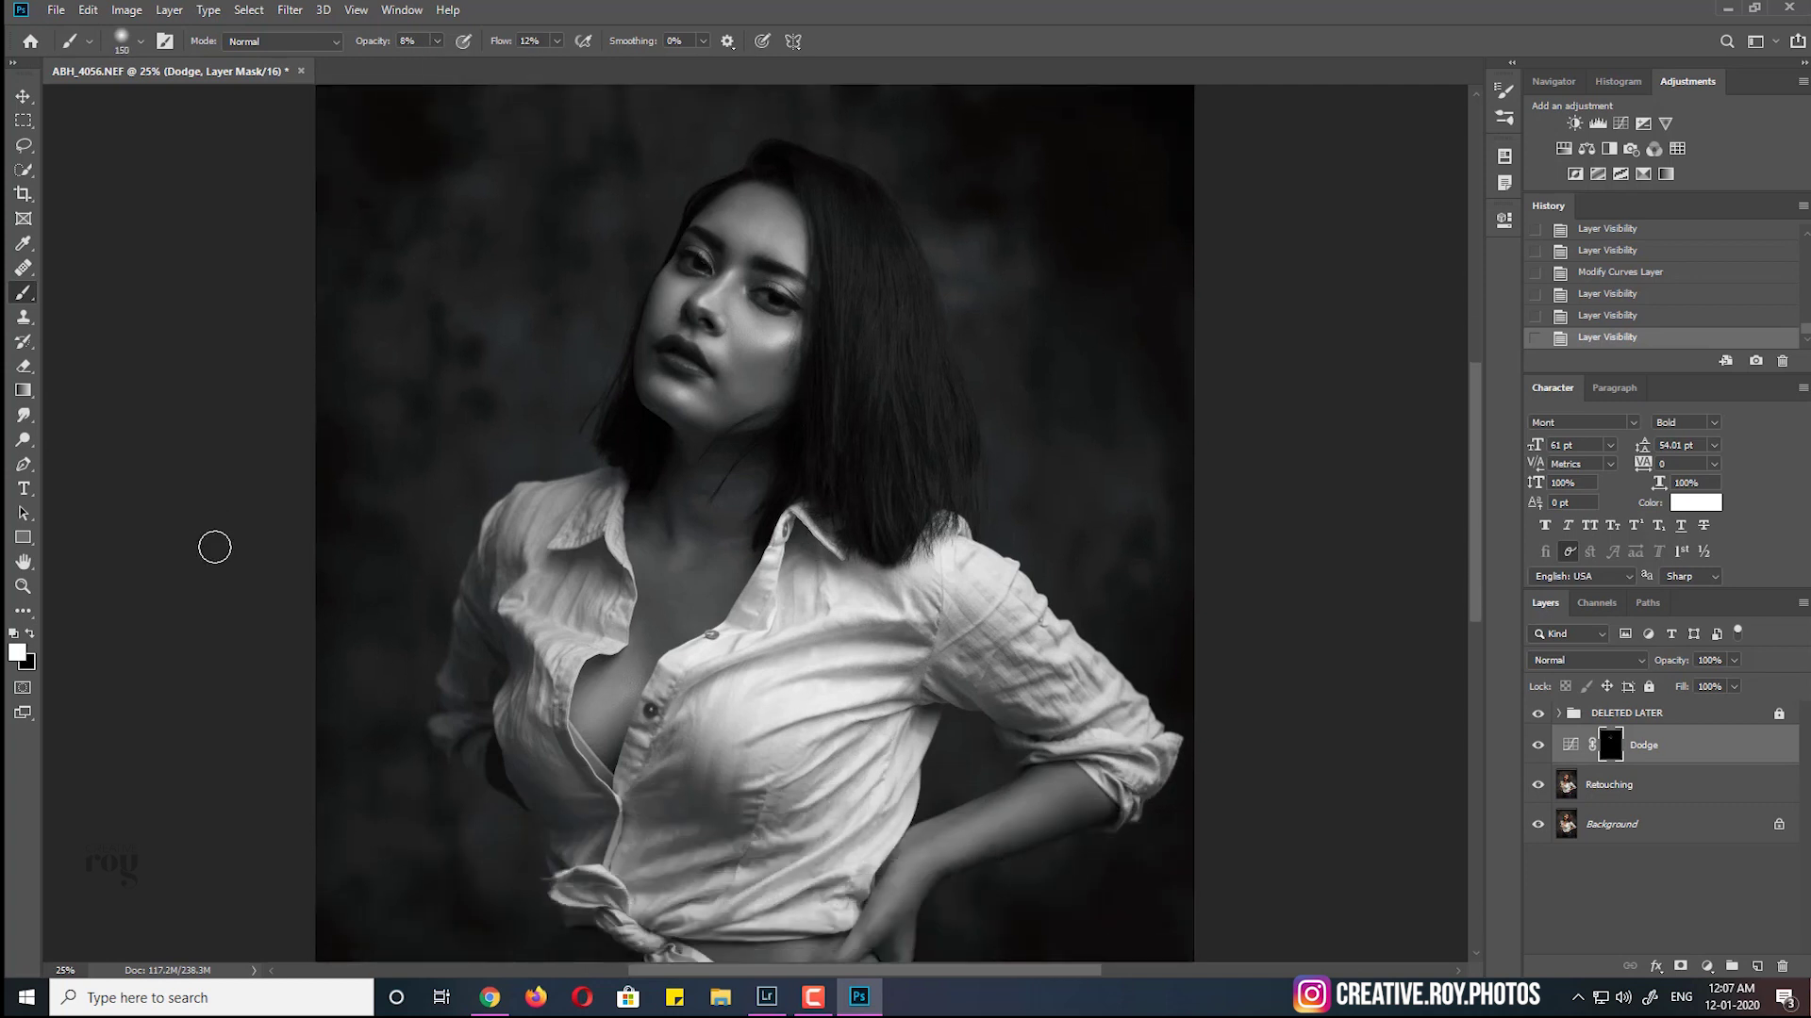
key(bracketright)
Paint soft white strokes on the Dodge mask over the chest and neck
drag(594, 696, 609, 706)
drag(600, 694, 599, 707)
drag(608, 696, 604, 703)
drag(608, 698, 599, 706)
key(bracketleft)
key(bracketleft)
key(bracketleft)
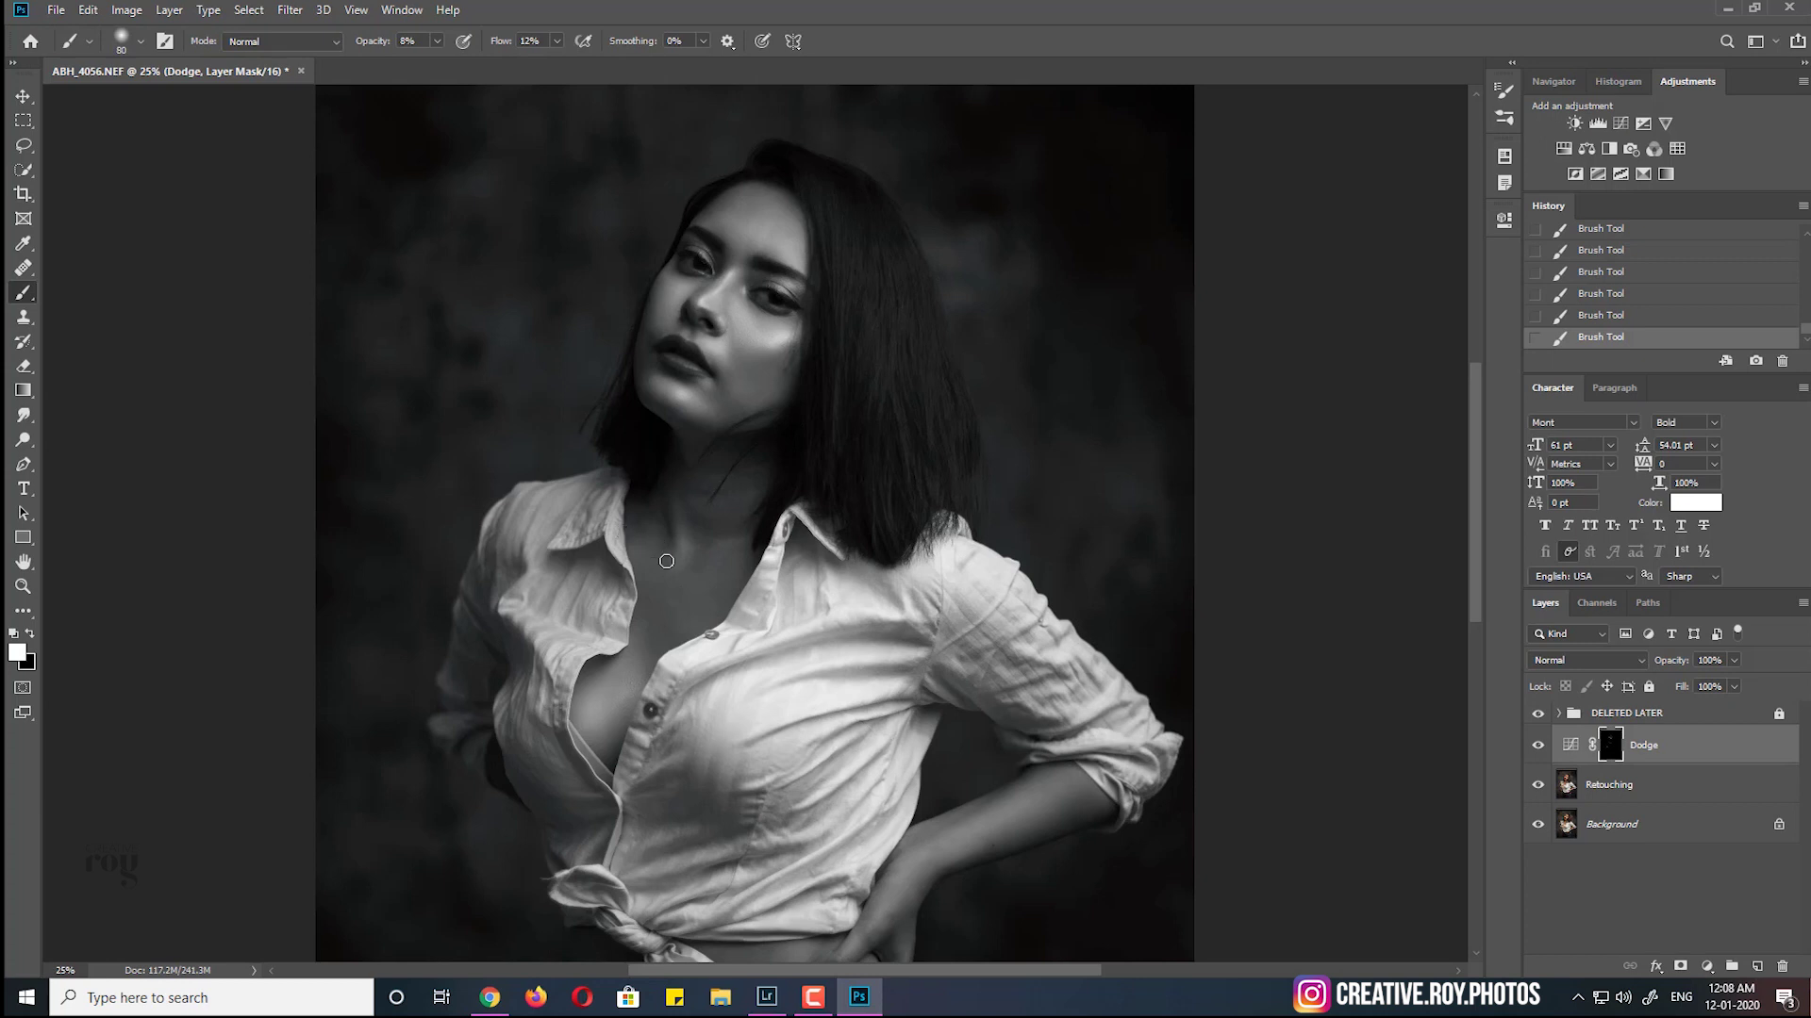
key(bracketright)
key(bracketright)
key(bracketright)
Compare the portrait in colour with Dodge off and on, then restore the black-and-white view
click(1539, 746)
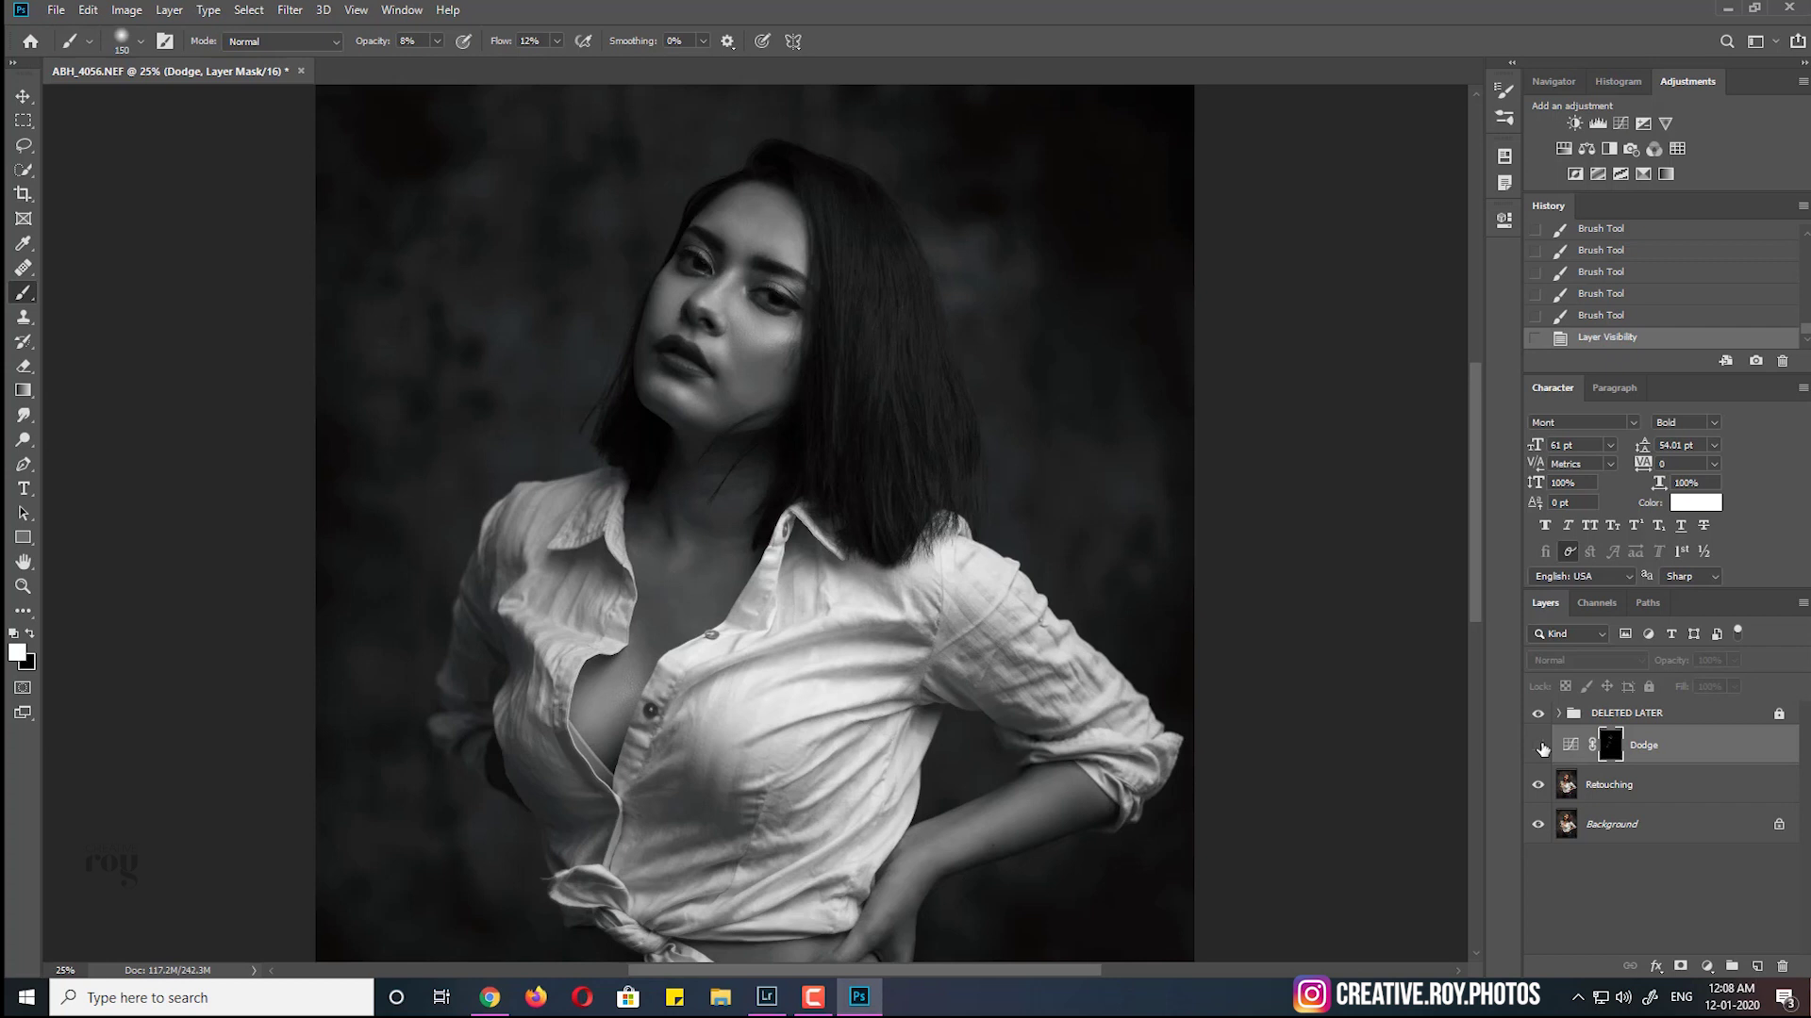
click(1539, 713)
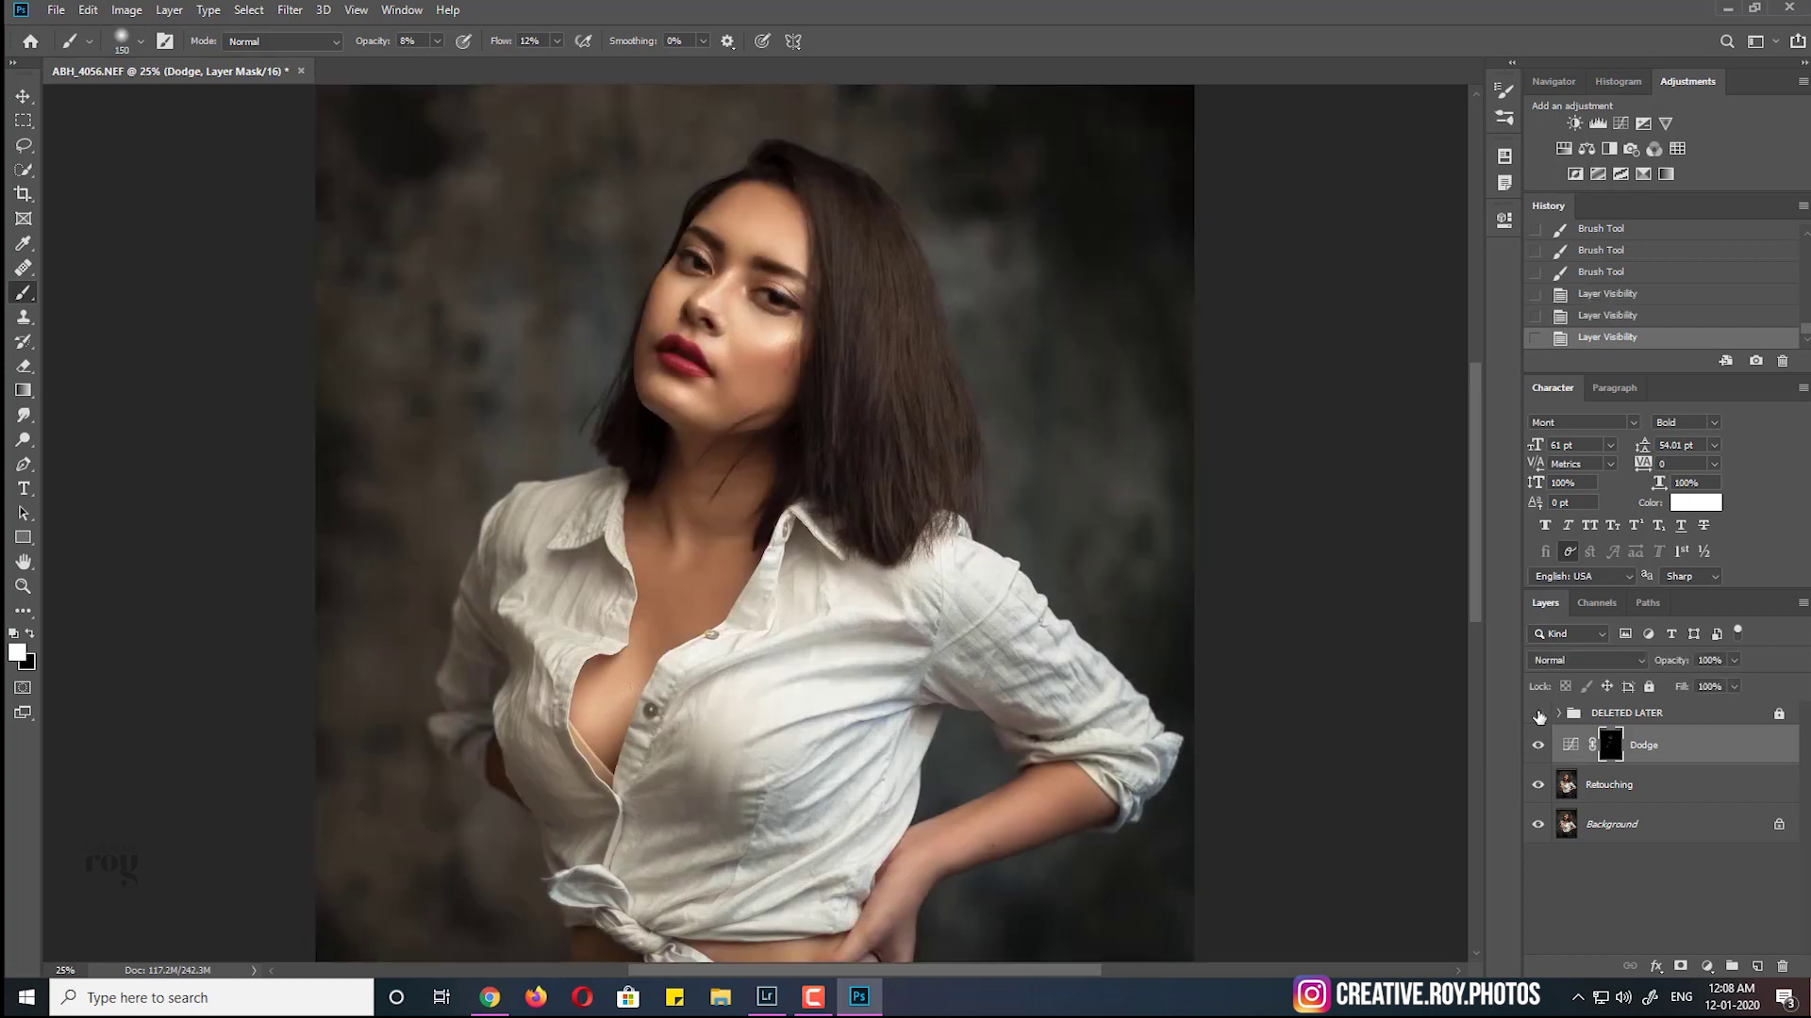
click(1539, 746)
click(1538, 714)
Paint white on the Dodge mask along the forearm and near the hand and waist
scroll(1479, 630, down, 5)
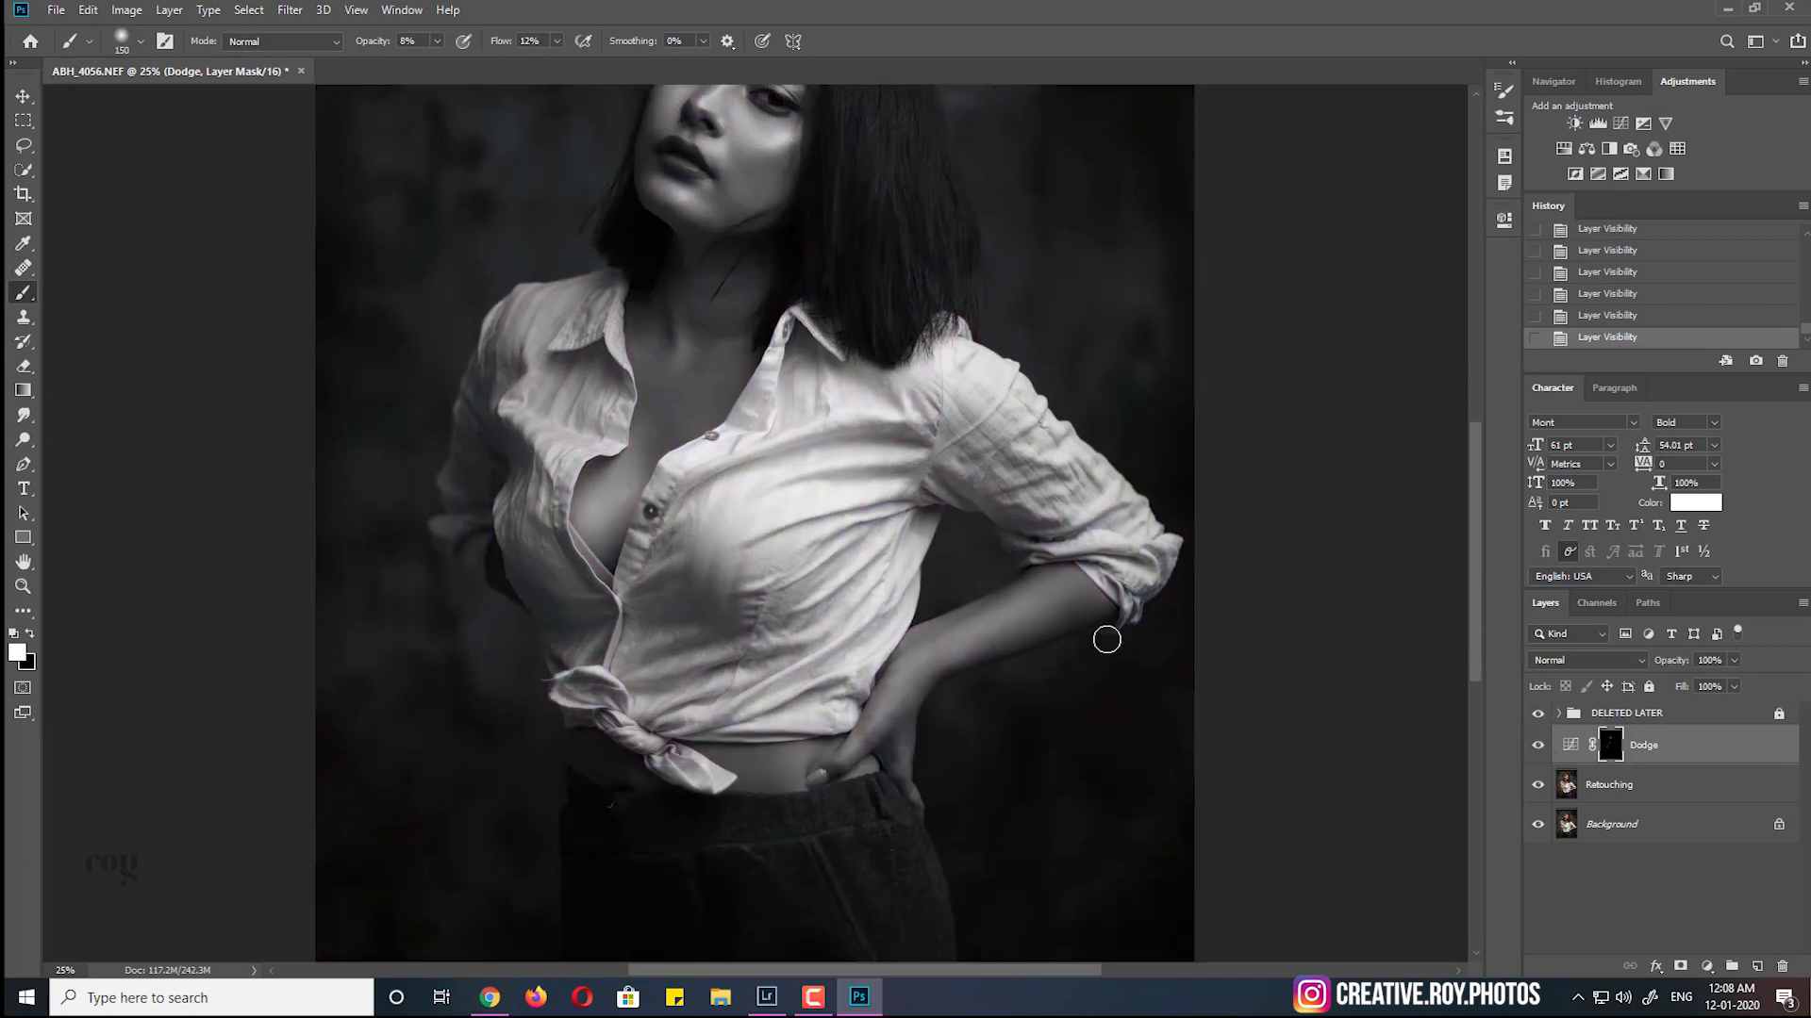
key(bracketleft)
key(bracketleft)
key(bracketleft)
mouse_move(979, 617)
mouse_down()
mouse_move(1030, 595)
mouse_move(947, 641)
mouse_up()
mouse_move(947, 641)
mouse_down()
mouse_move(1030, 595)
mouse_move(943, 646)
mouse_up()
mouse_move(1036, 592)
mouse_down()
mouse_move(946, 640)
mouse_move(1059, 585)
mouse_move(982, 619)
mouse_move(1038, 595)
mouse_up()
mouse_move(1038, 595)
mouse_down()
mouse_move(885, 703)
mouse_move(1071, 575)
mouse_up()
drag(823, 752, 804, 781)
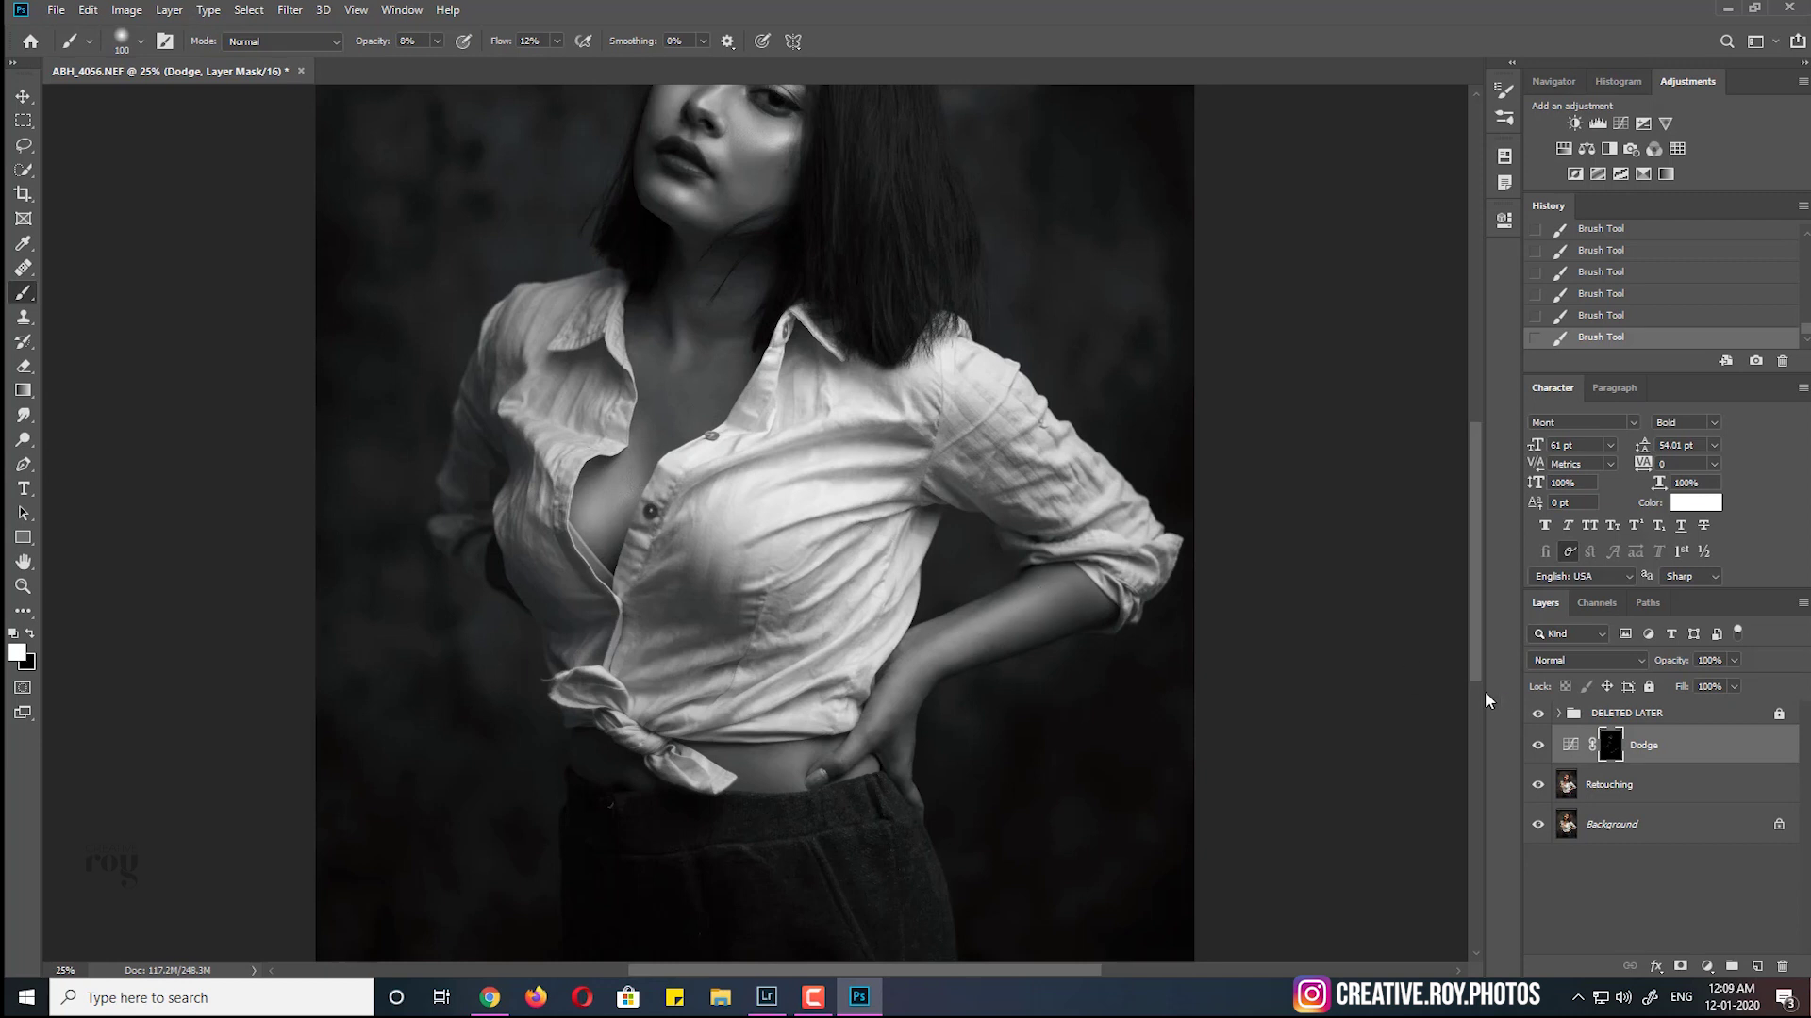
Check the dodging in colour with Dodge toggled, then turn the black-and-white group back on
click(1537, 713)
click(1539, 745)
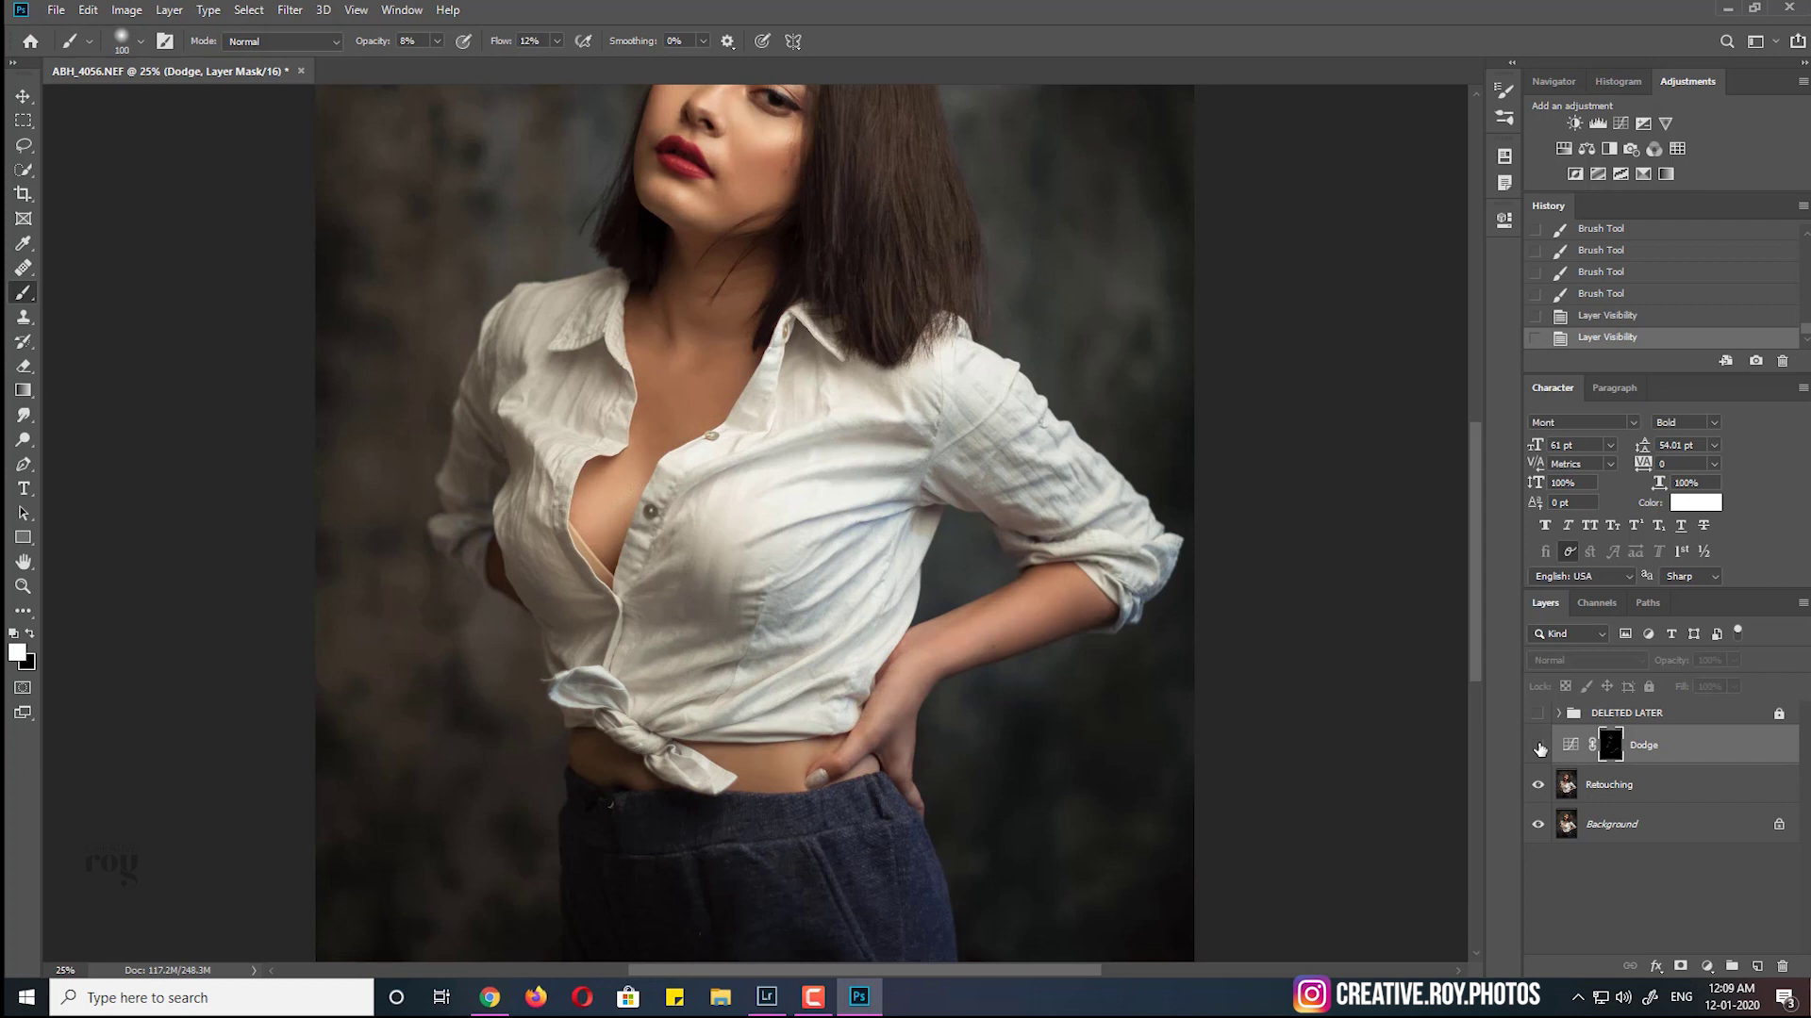
drag(1471, 581, 1477, 515)
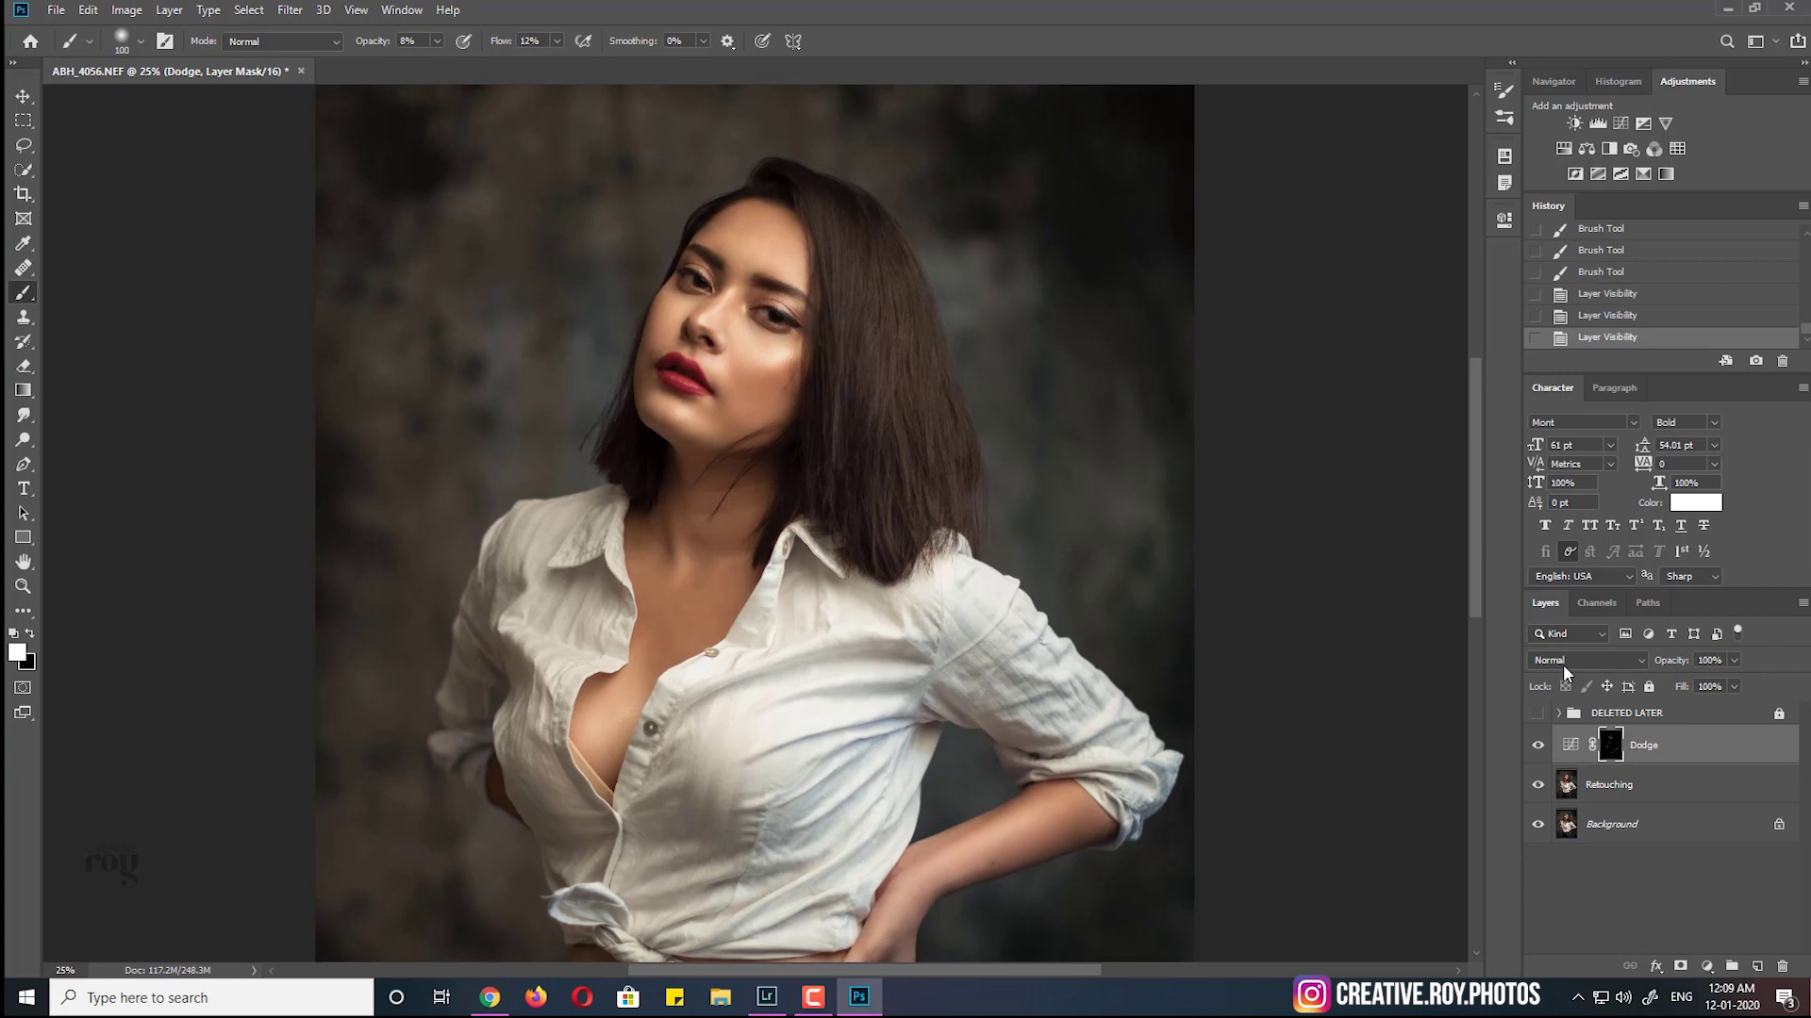
click(1538, 714)
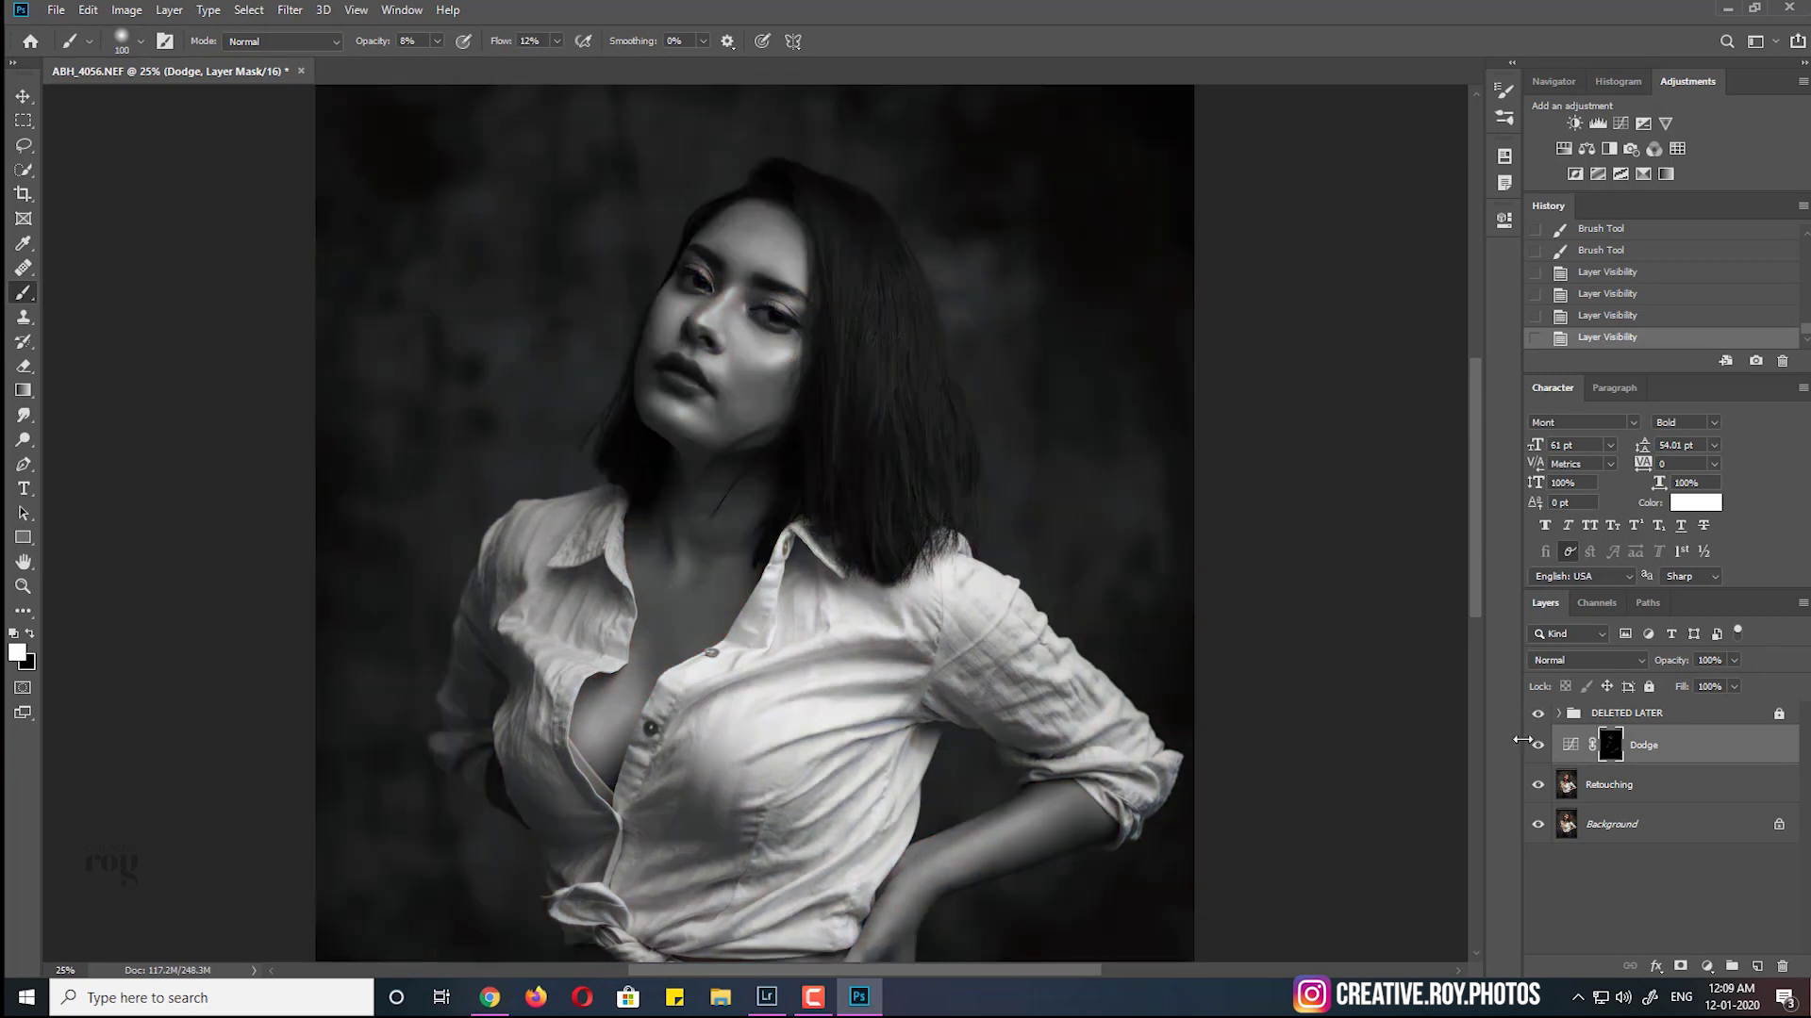
click(1538, 746)
Add a new Curves adjustment layer pulled down to darken the image
click(1707, 965)
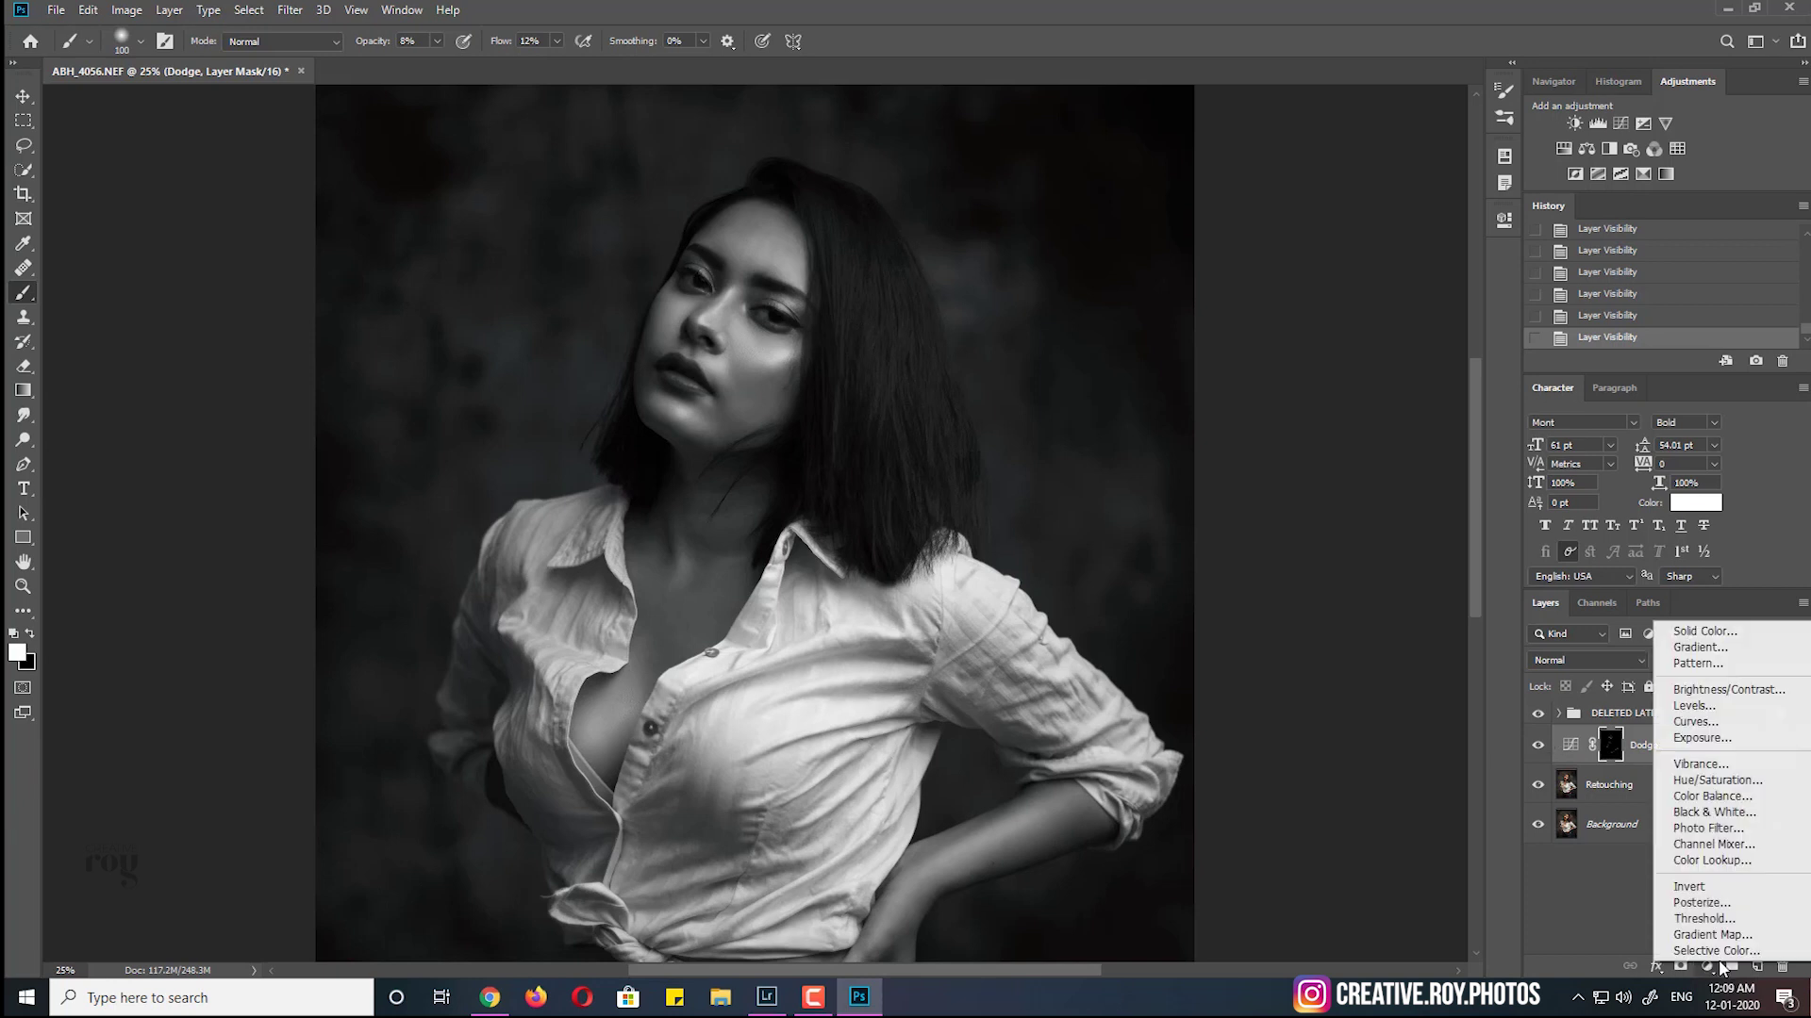
click(1692, 723)
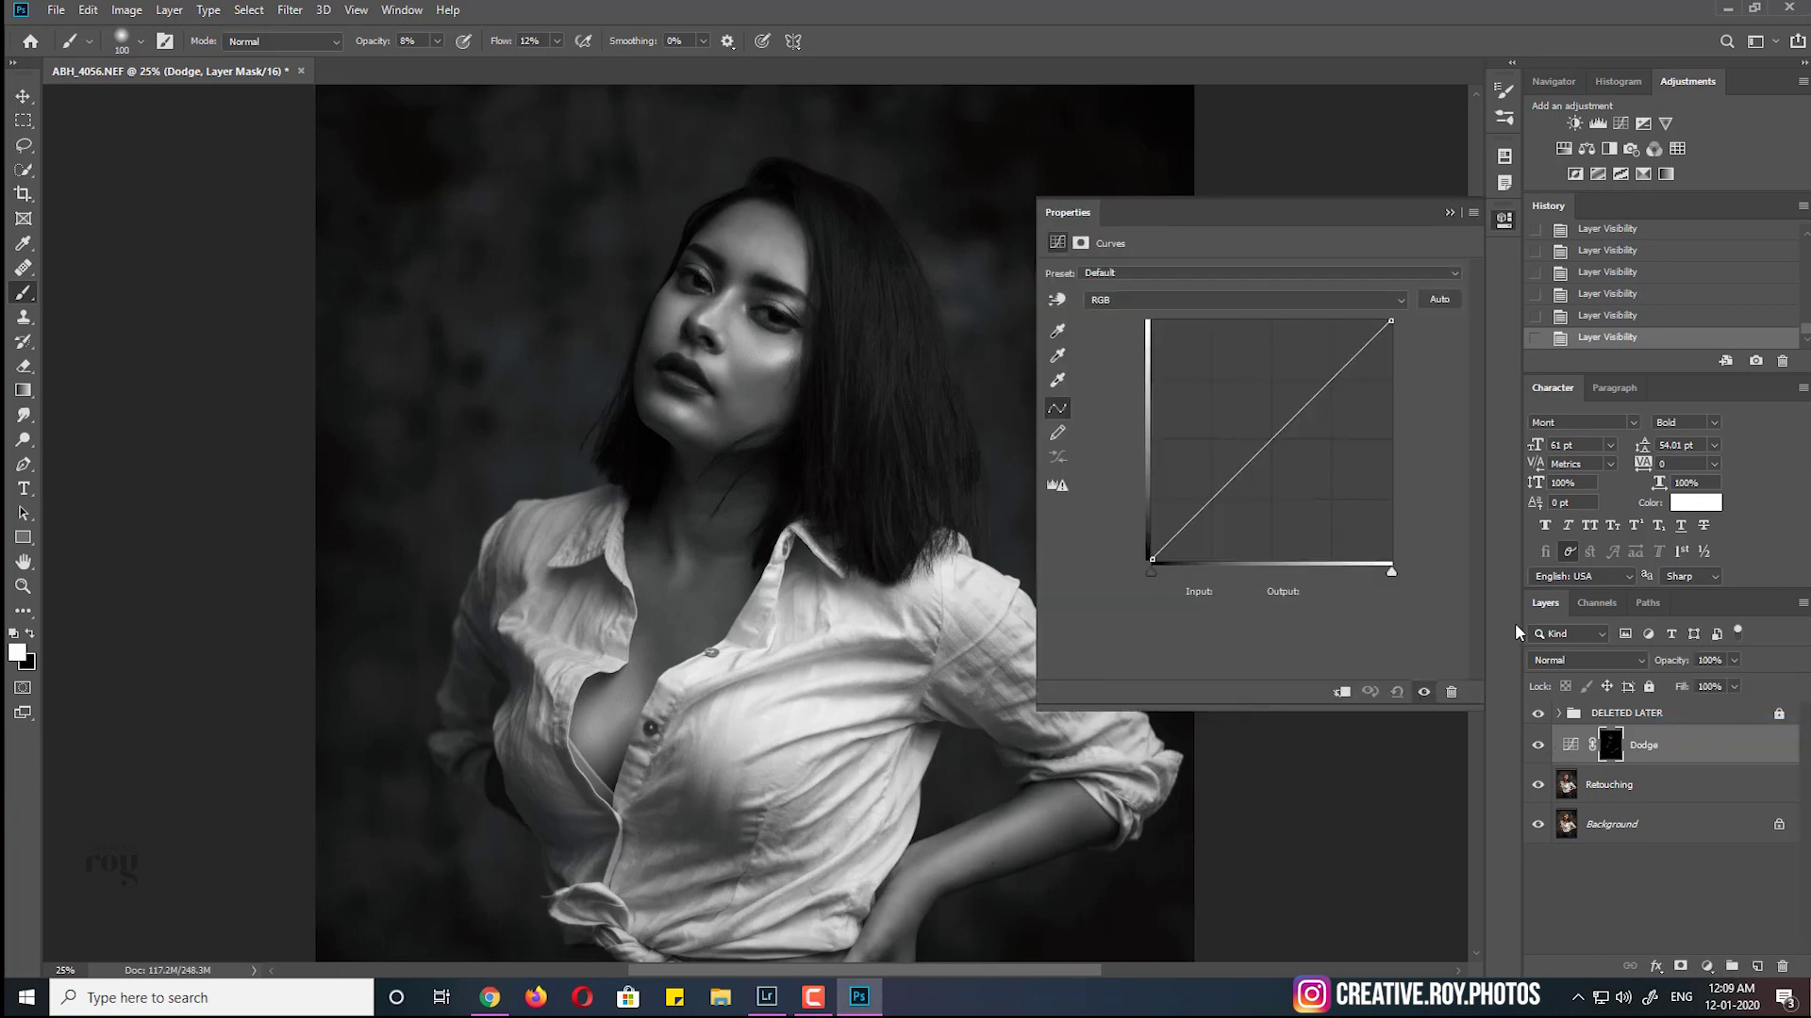
drag(1279, 431, 1274, 469)
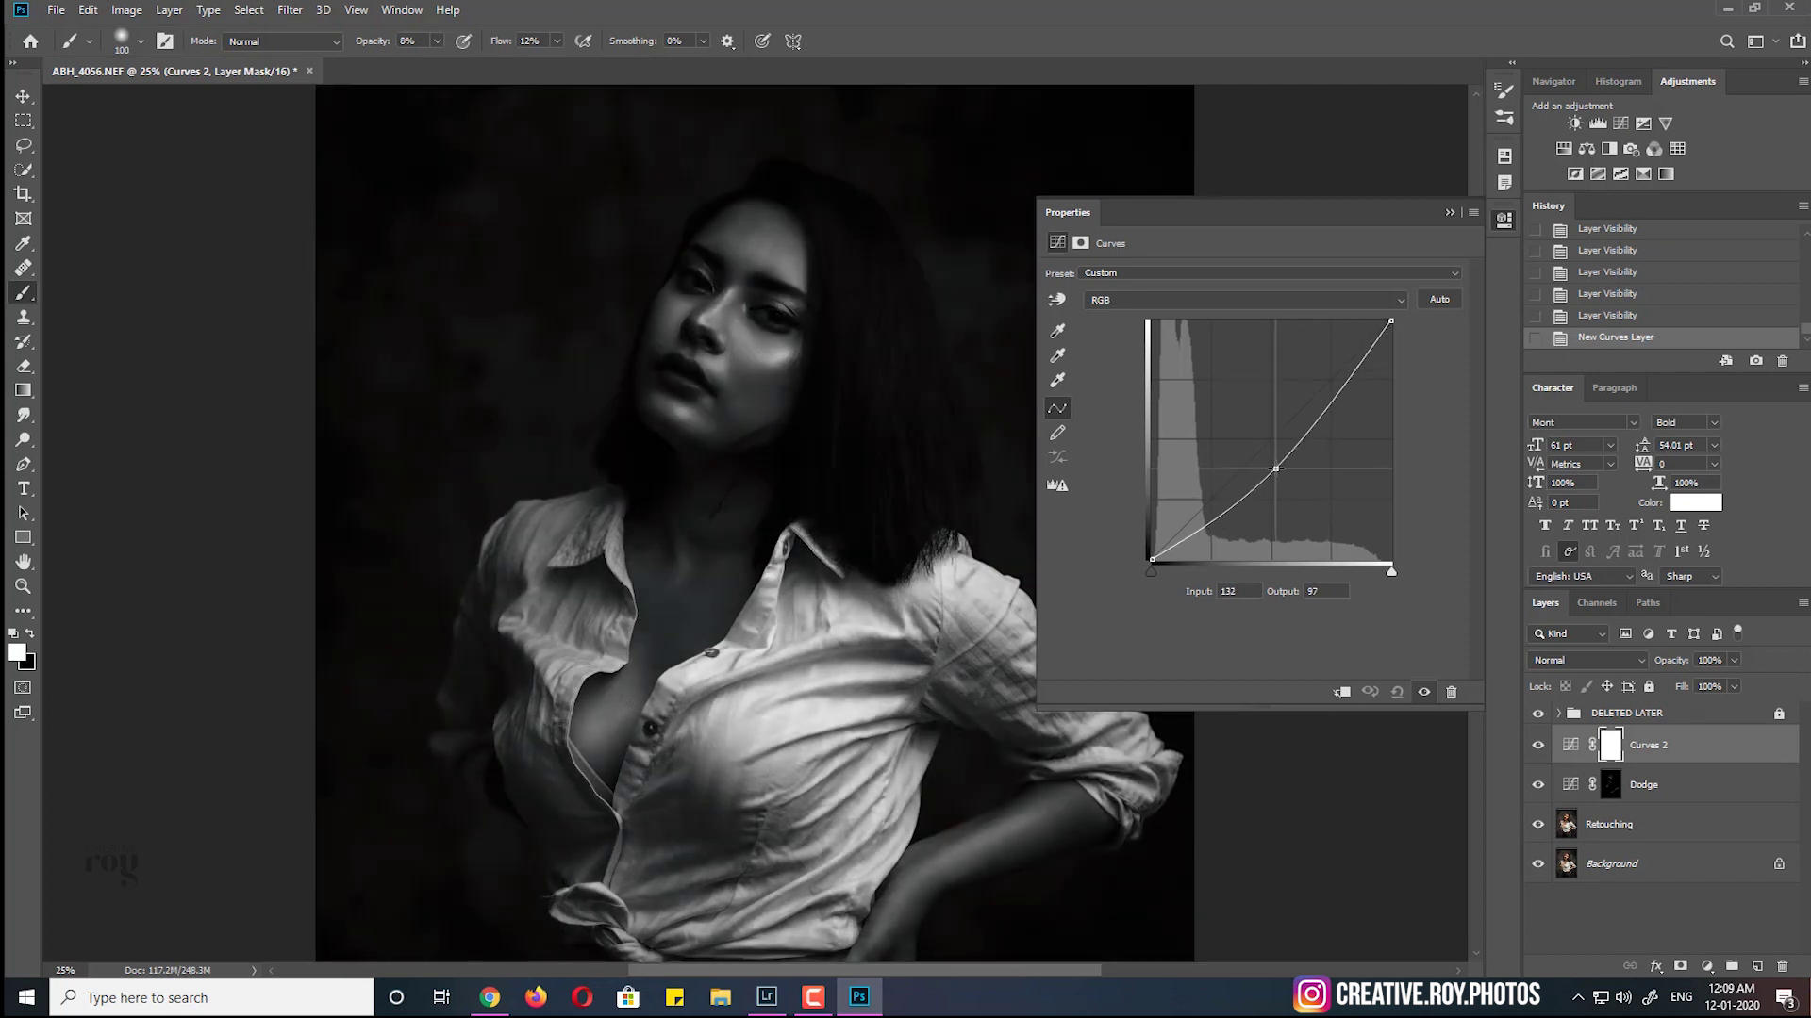
click(1449, 213)
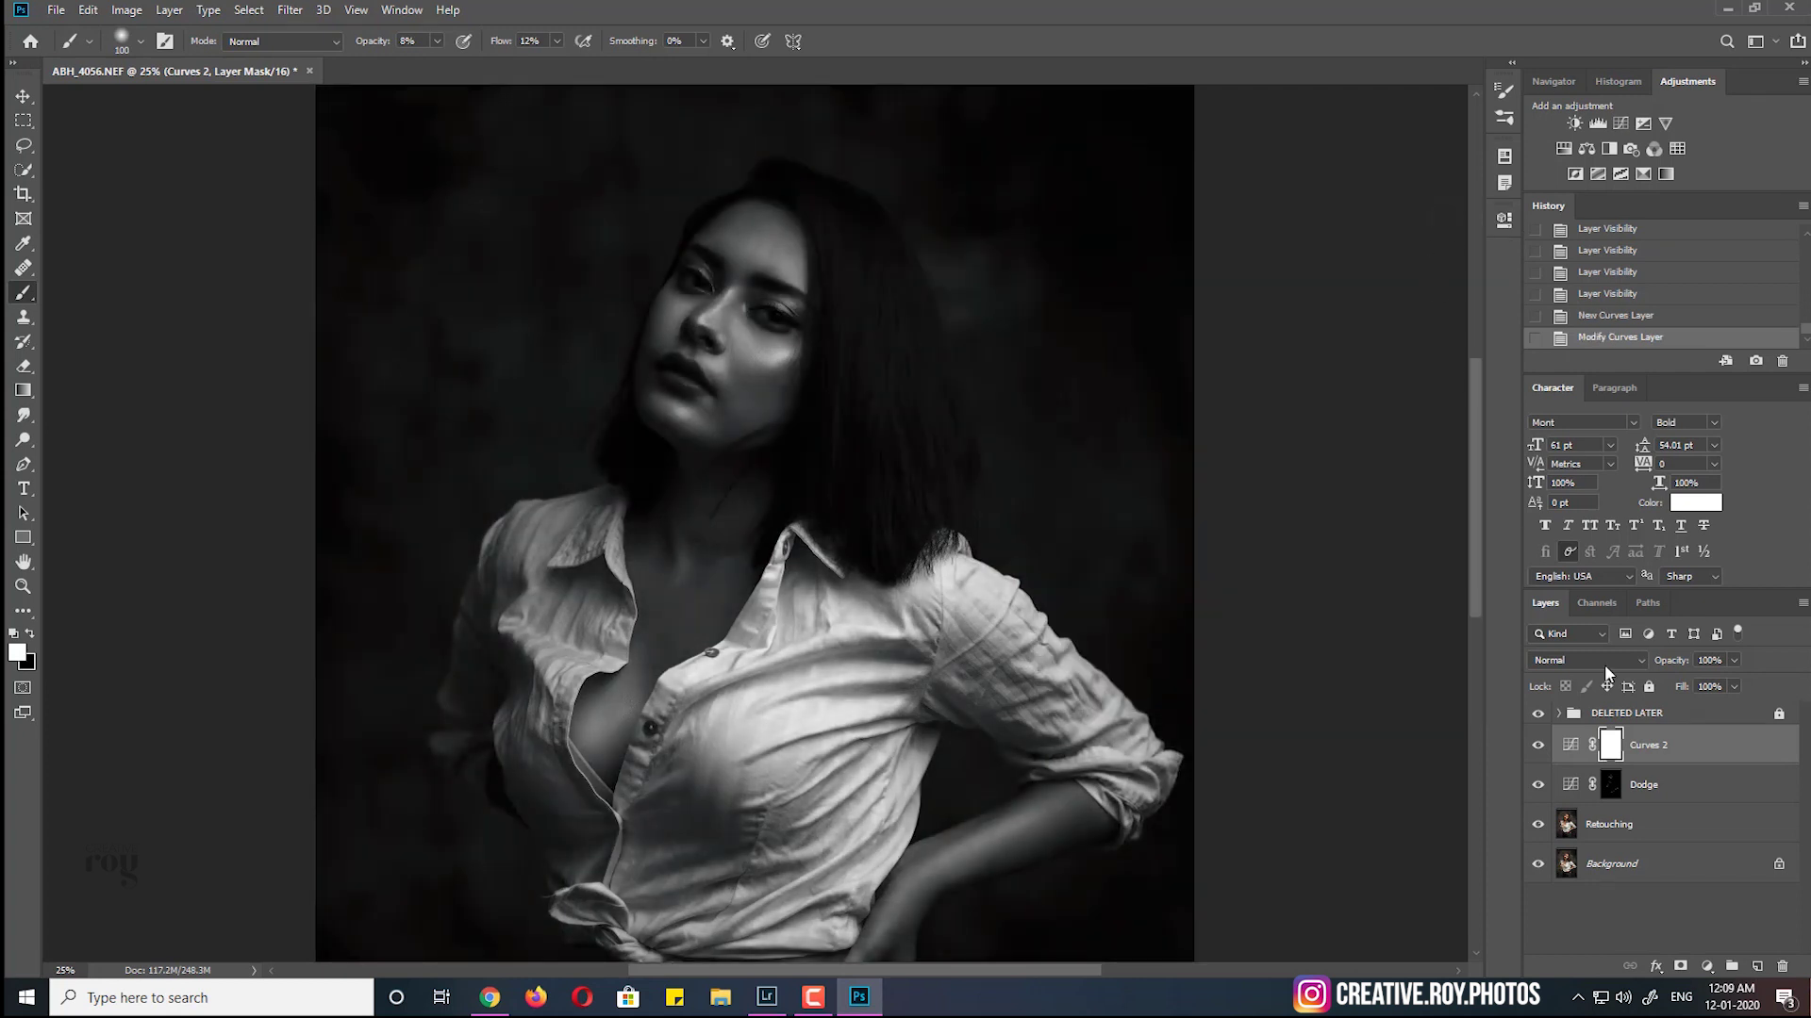
Rename the darkening curve 'Burn' and invert its mask to black
double_click(1650, 744)
text(Burn)
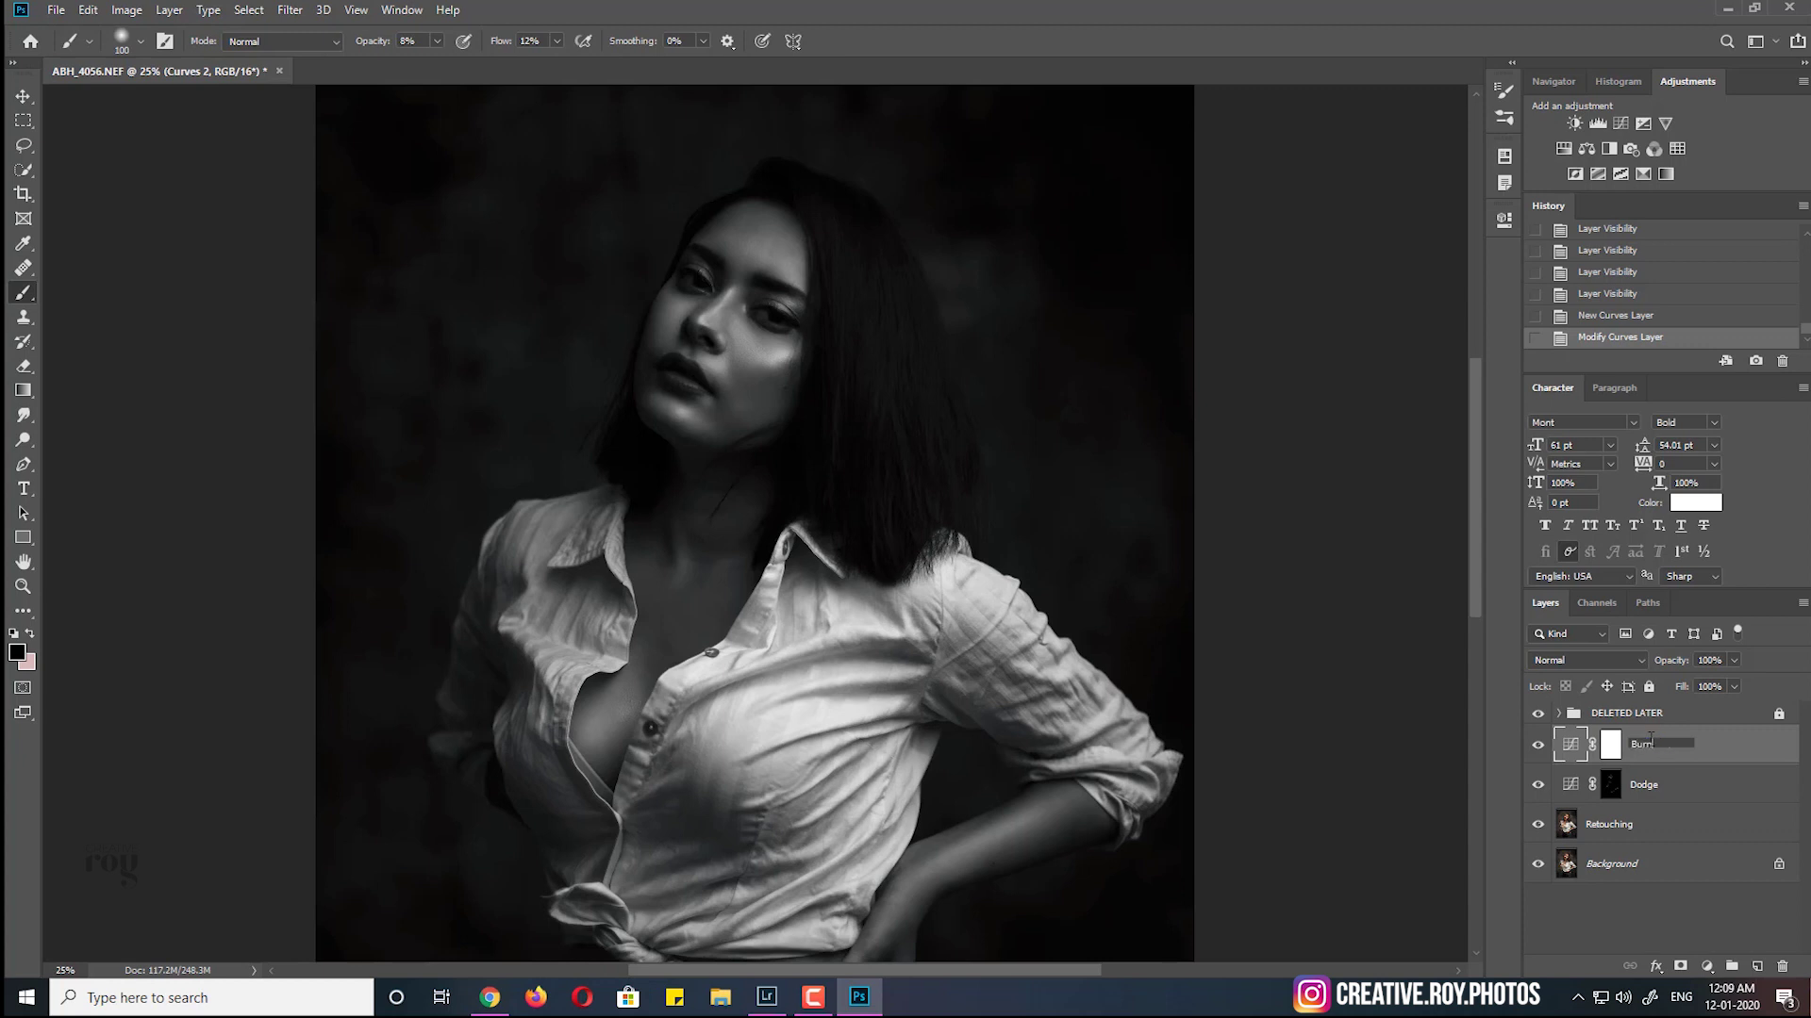
key(Return)
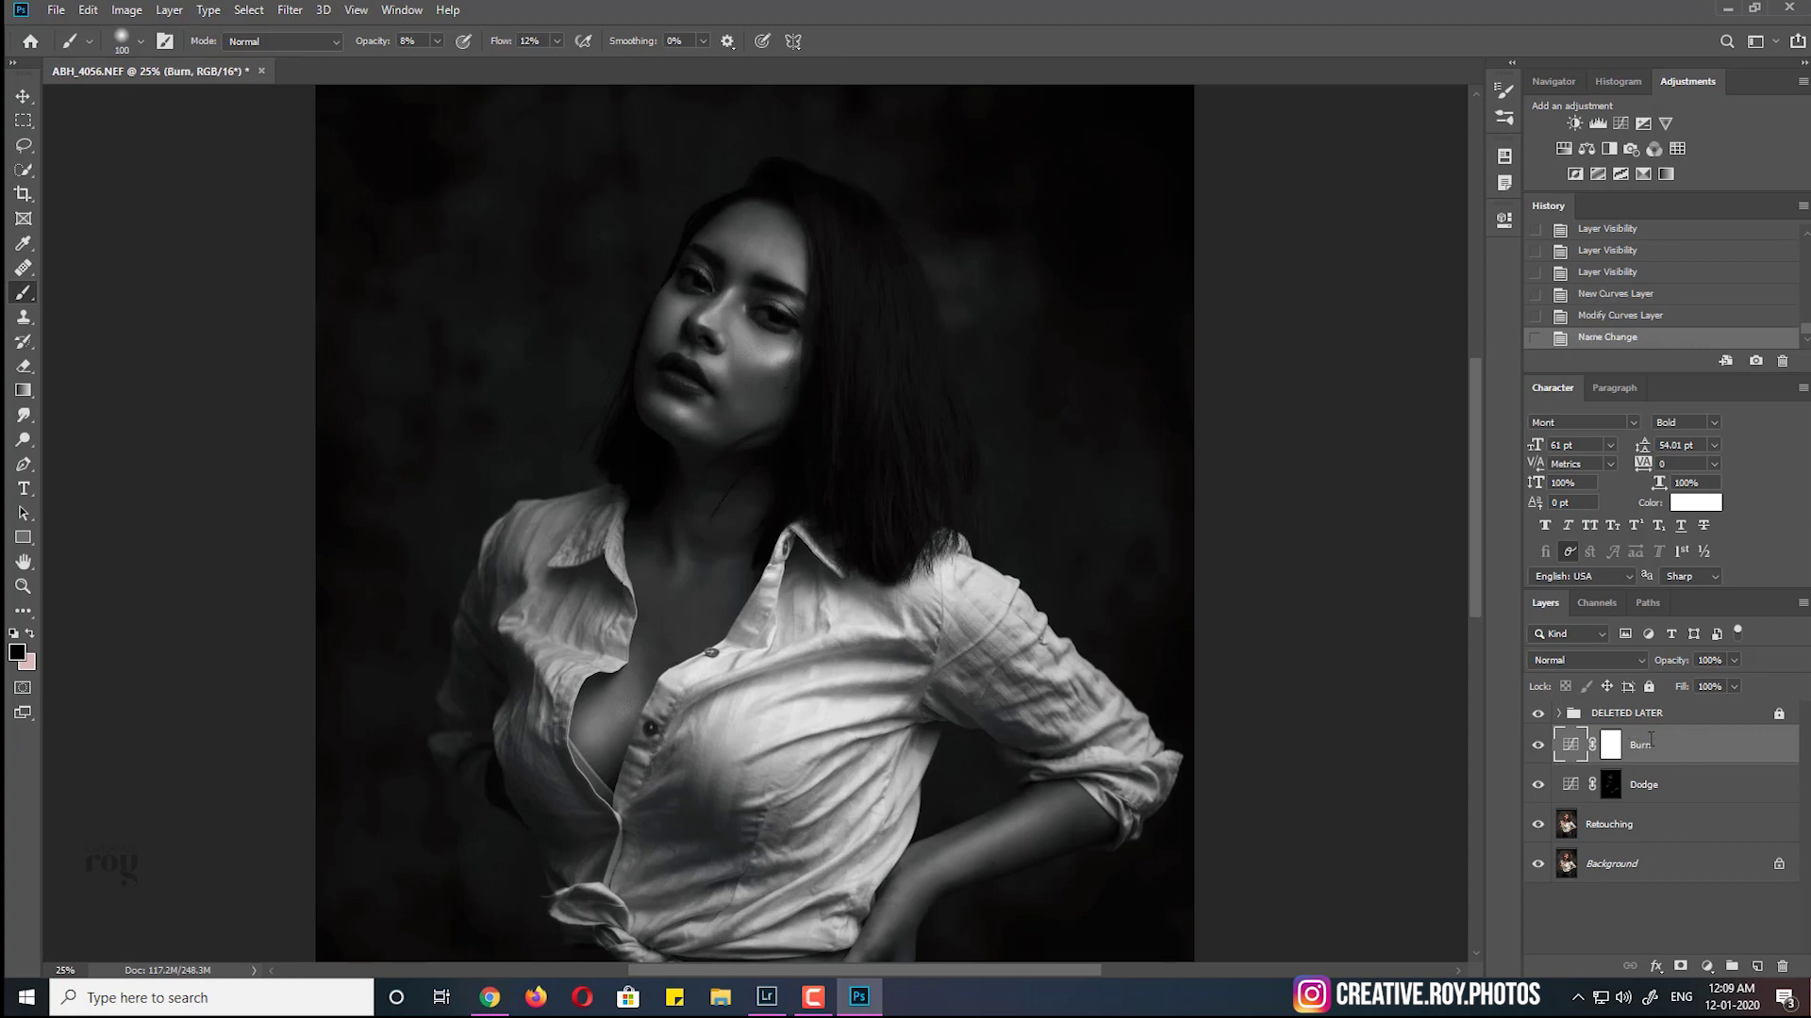
click(1610, 745)
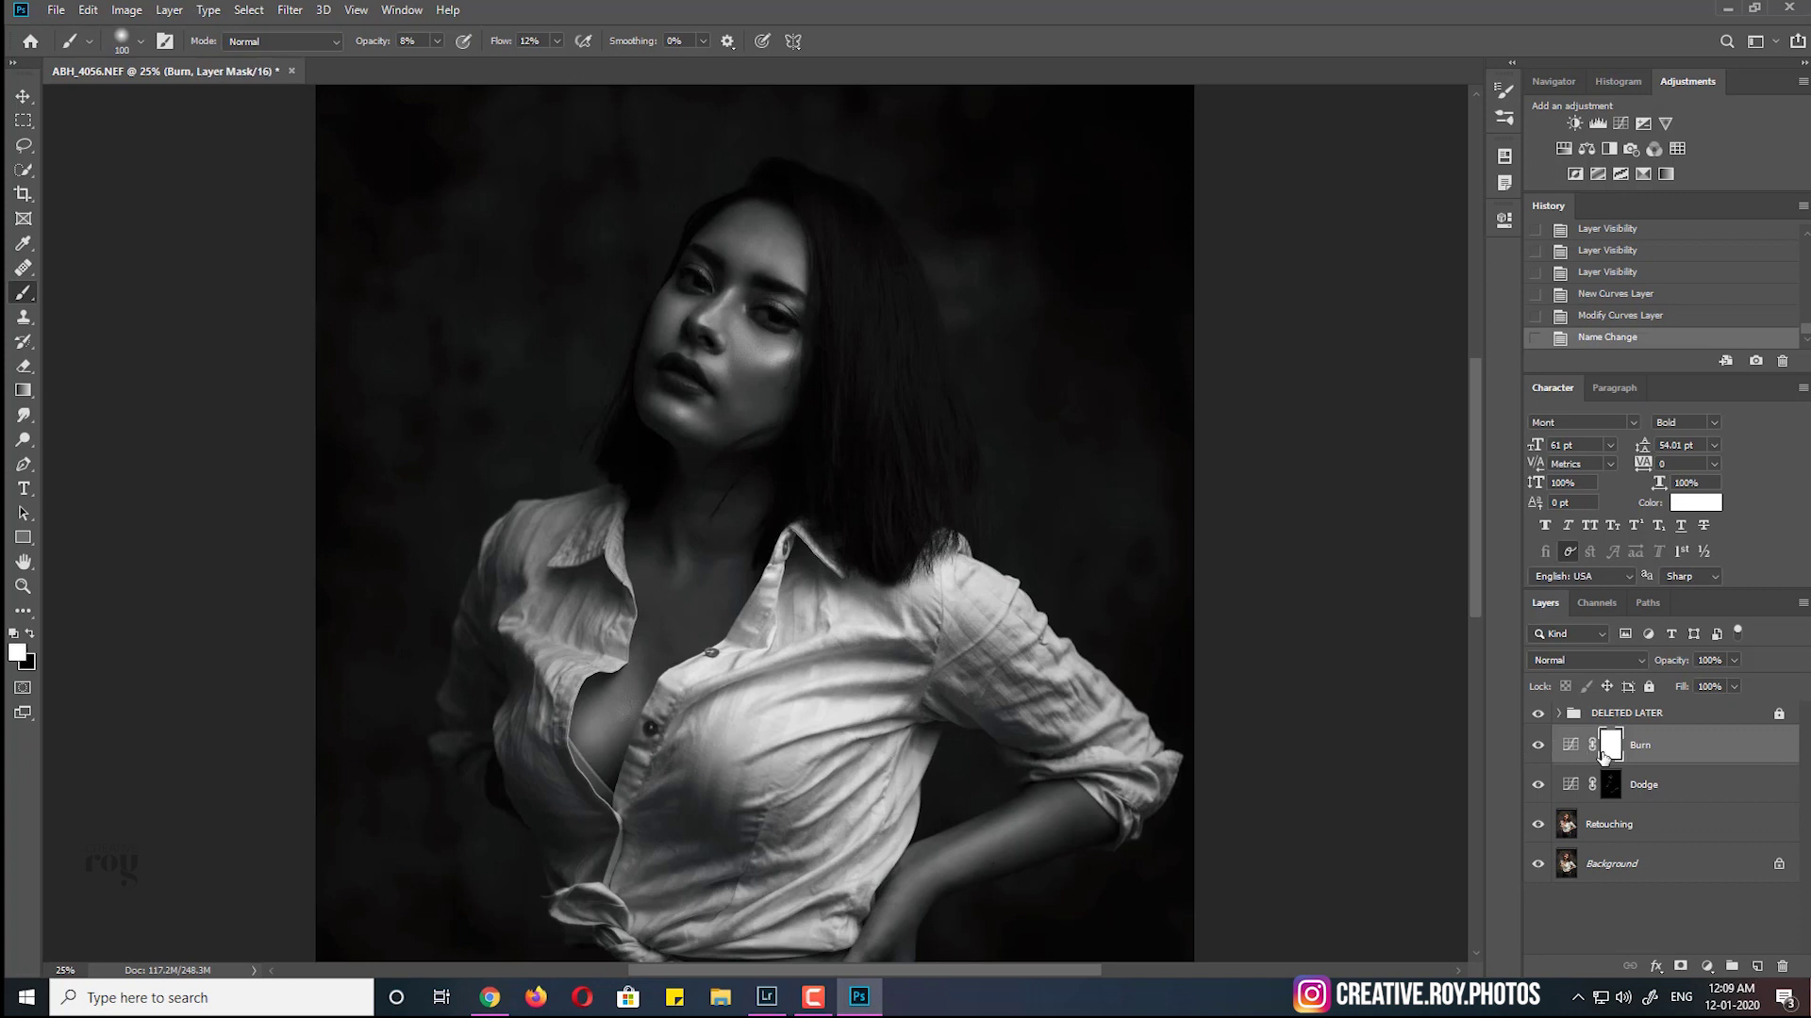
key(ctrl+i)
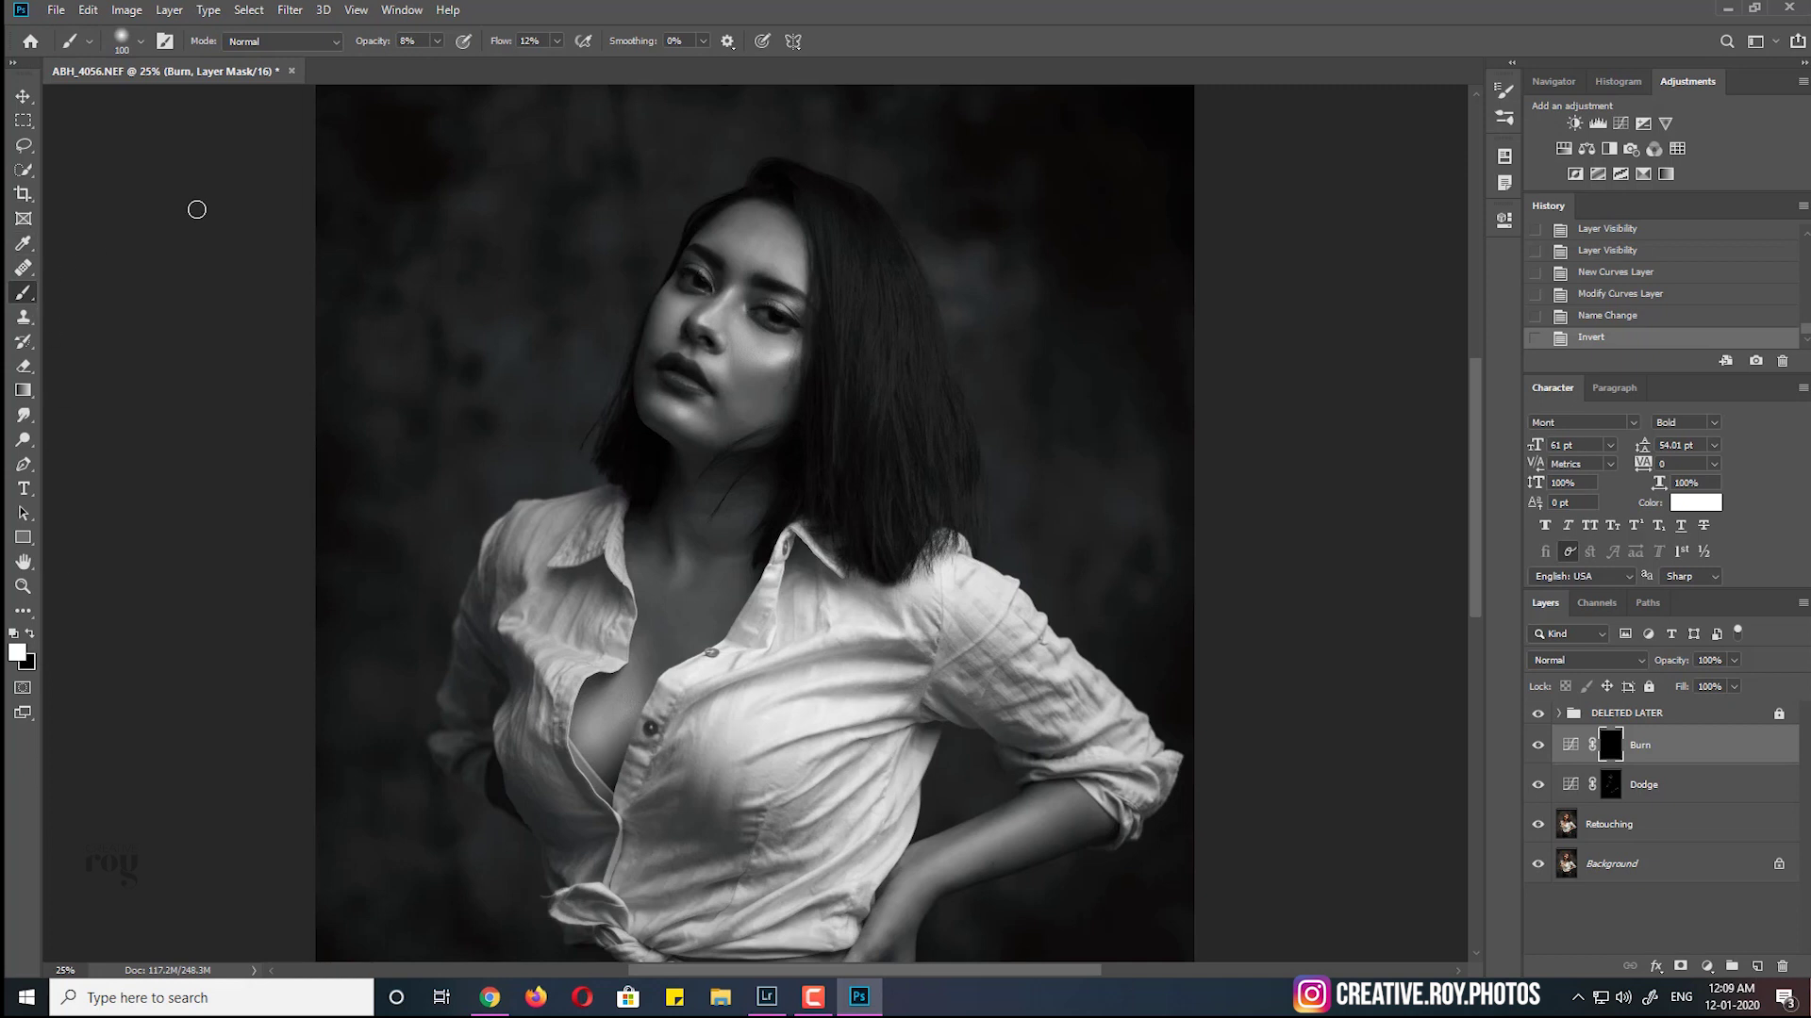
Zoom in and paint white at 8% brush opacity on the Burn mask over the cheek
click(436, 40)
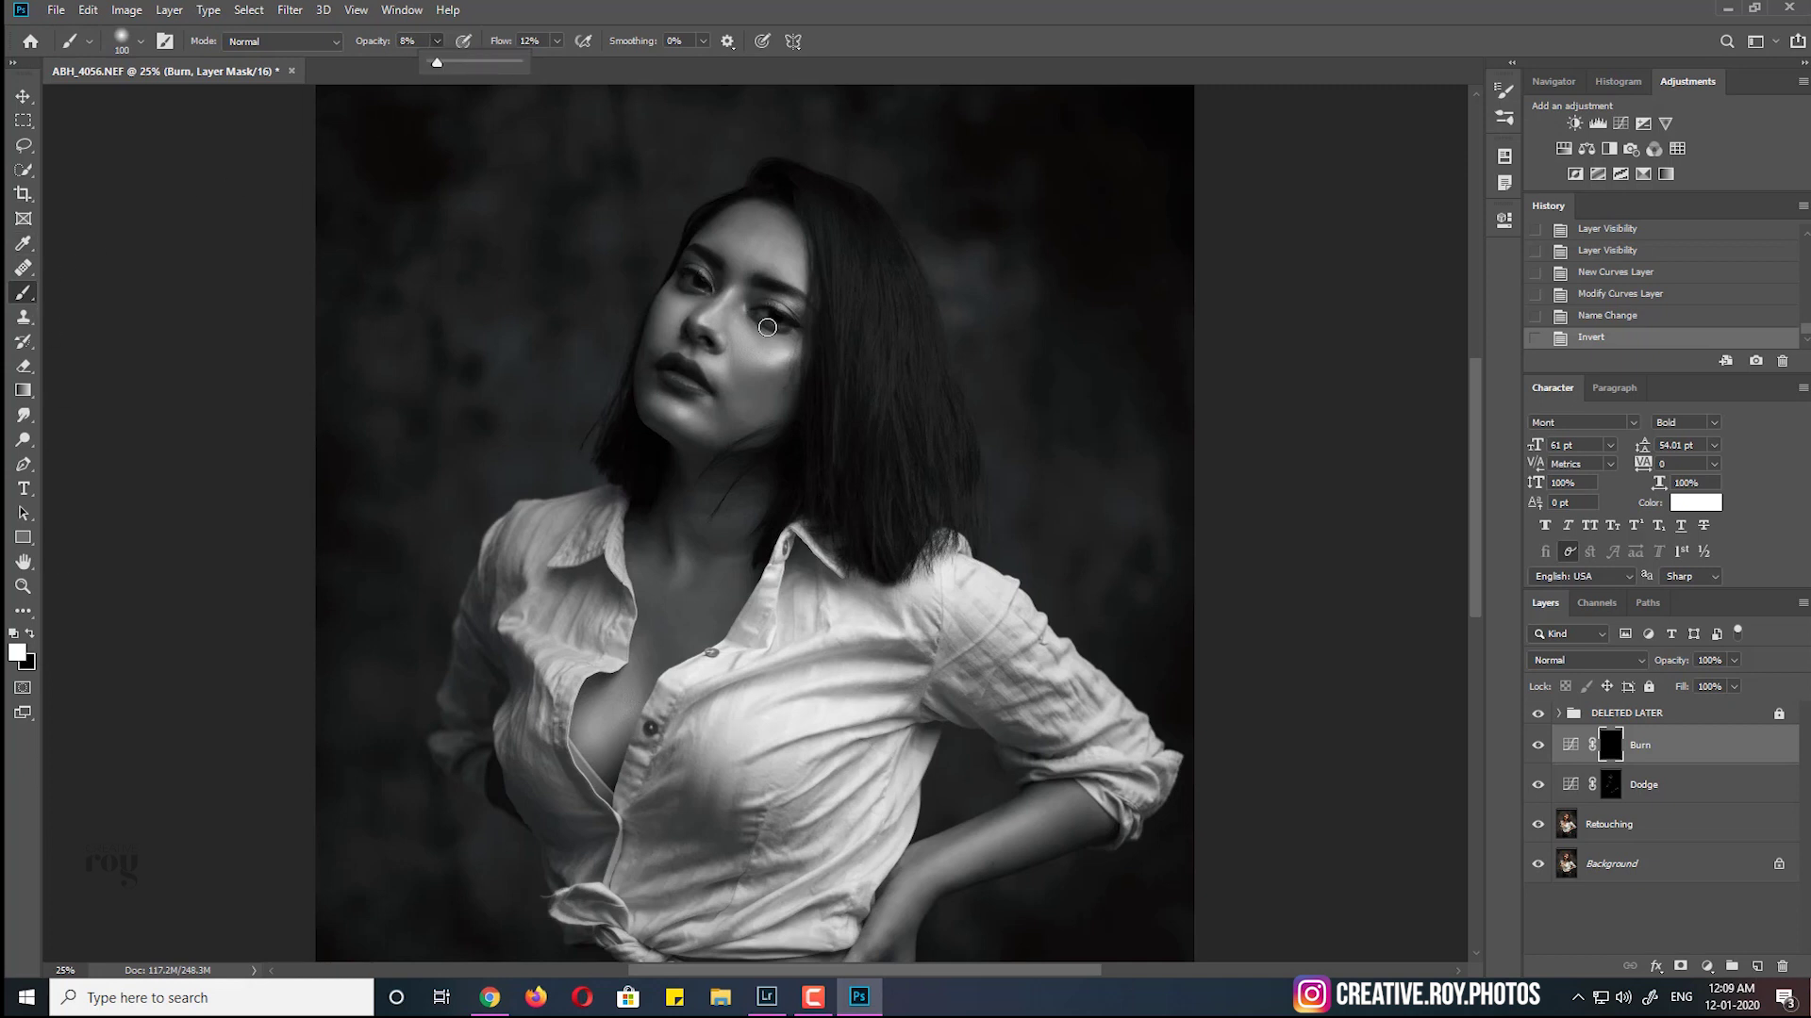
click(1475, 524)
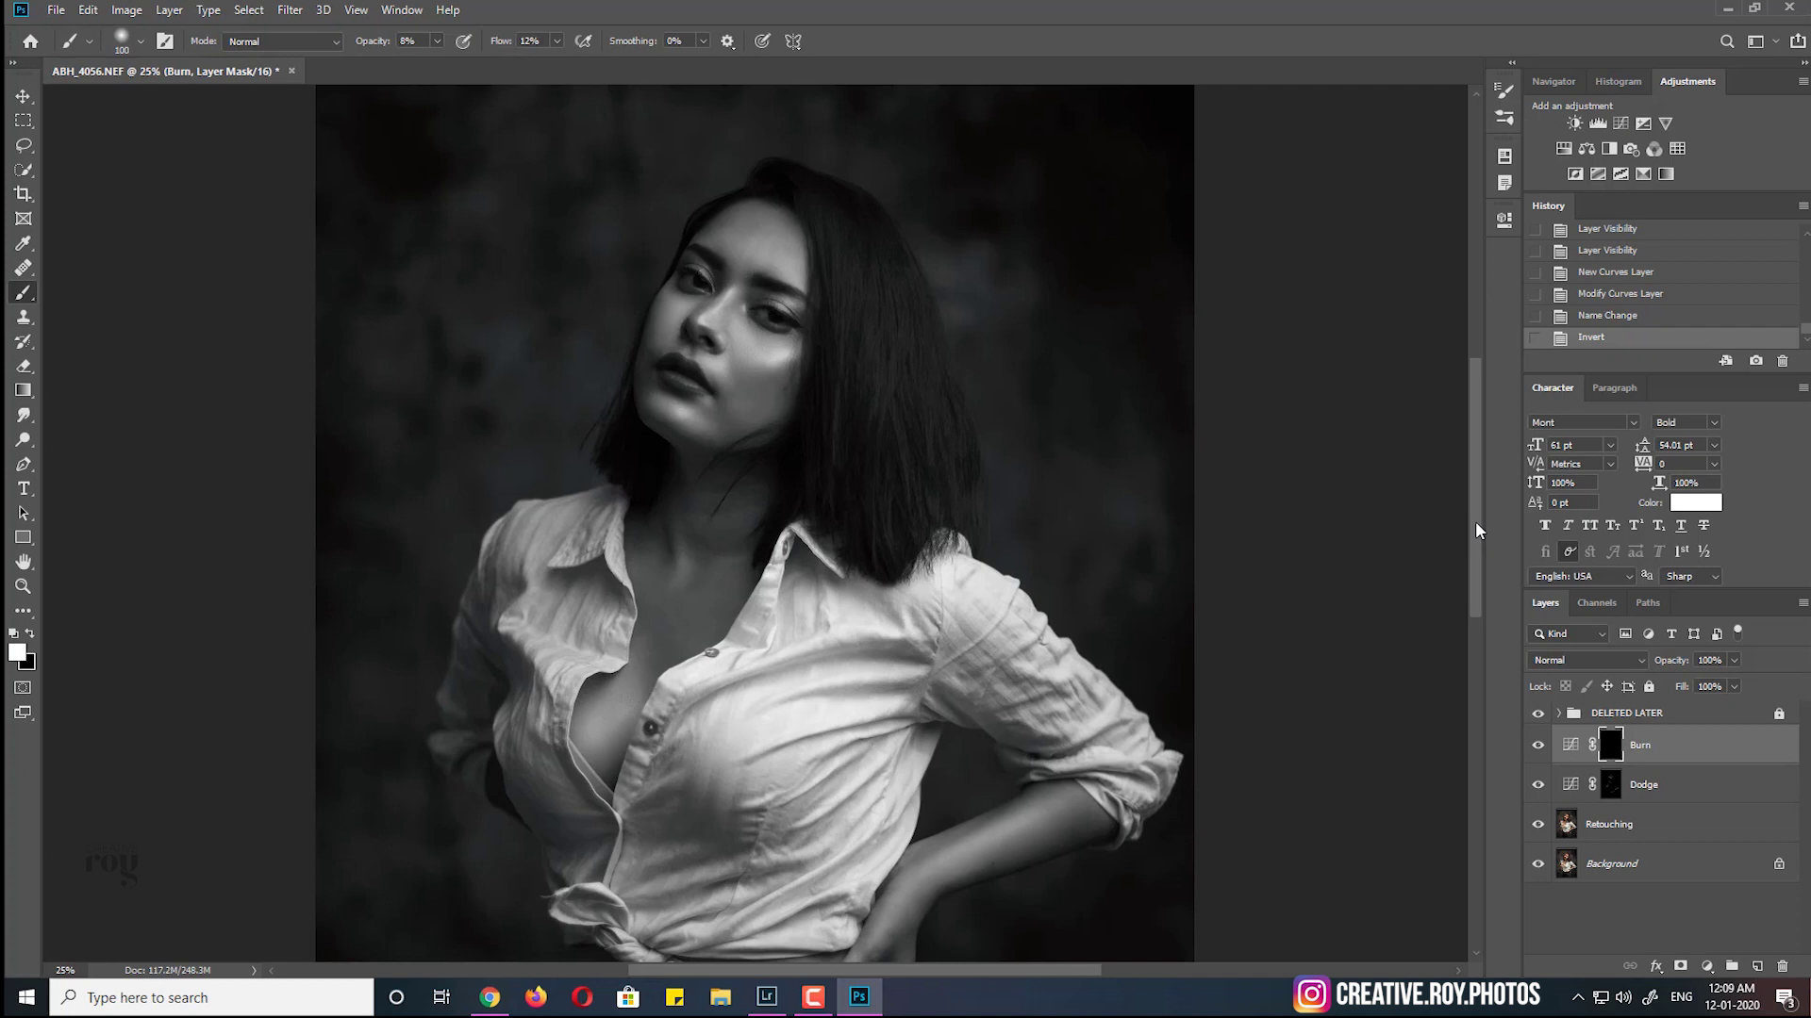
key(ctrl+plus)
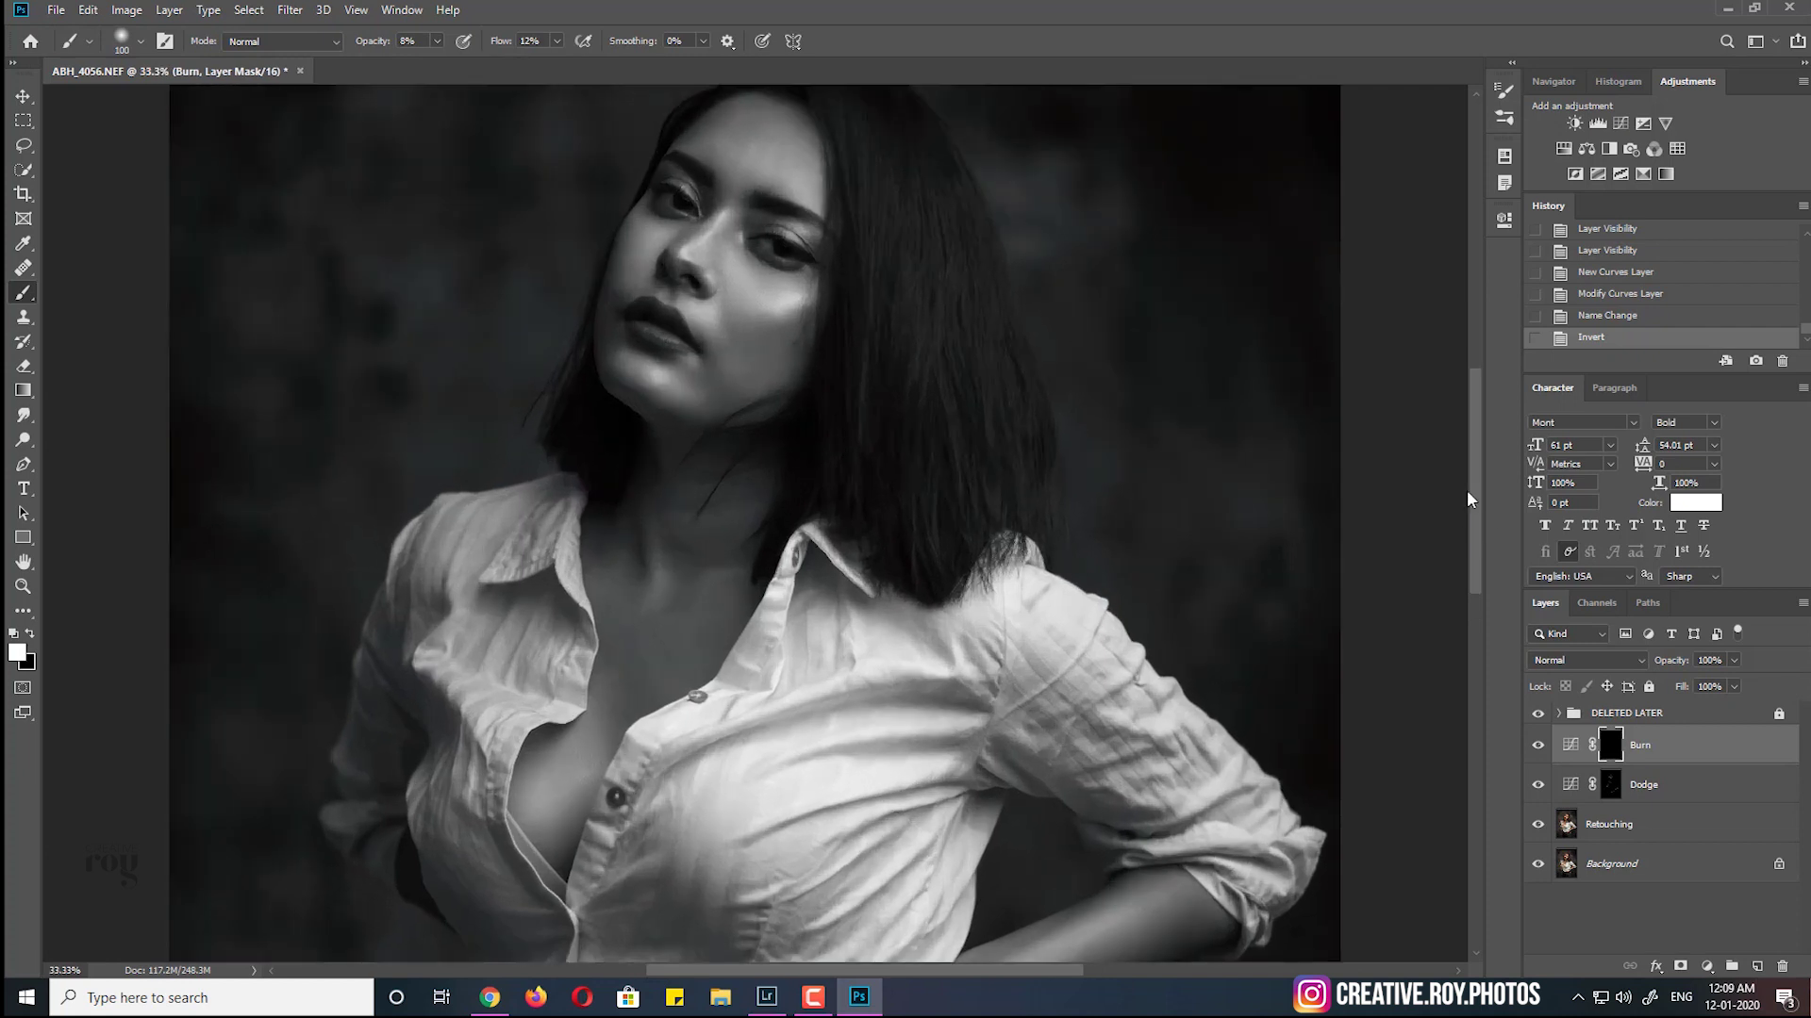
scroll(983, 283, up, 2)
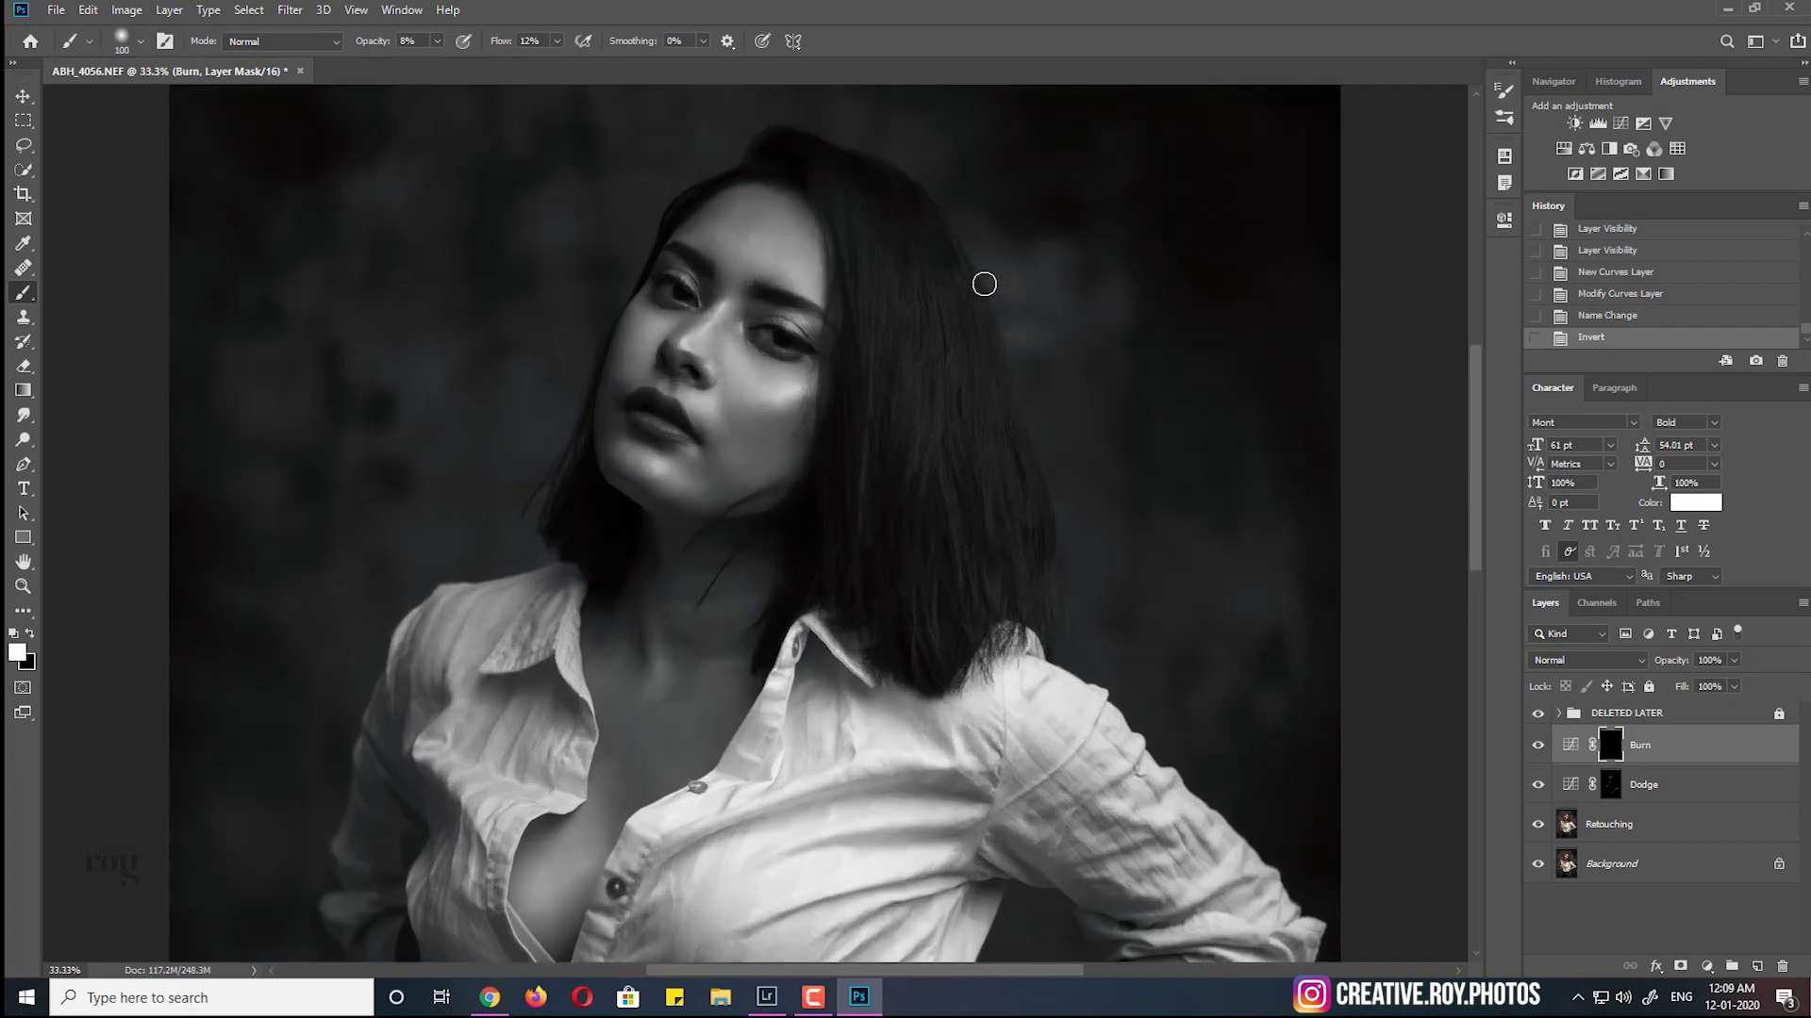
drag(821, 412, 820, 406)
mouse_move(820, 405)
mouse_down()
mouse_move(780, 421)
mouse_move(820, 404)
mouse_up()
mouse_move(821, 404)
mouse_down()
mouse_move(738, 468)
mouse_move(724, 462)
mouse_move(796, 420)
mouse_move(752, 456)
mouse_move(687, 469)
mouse_move(748, 453)
mouse_up()
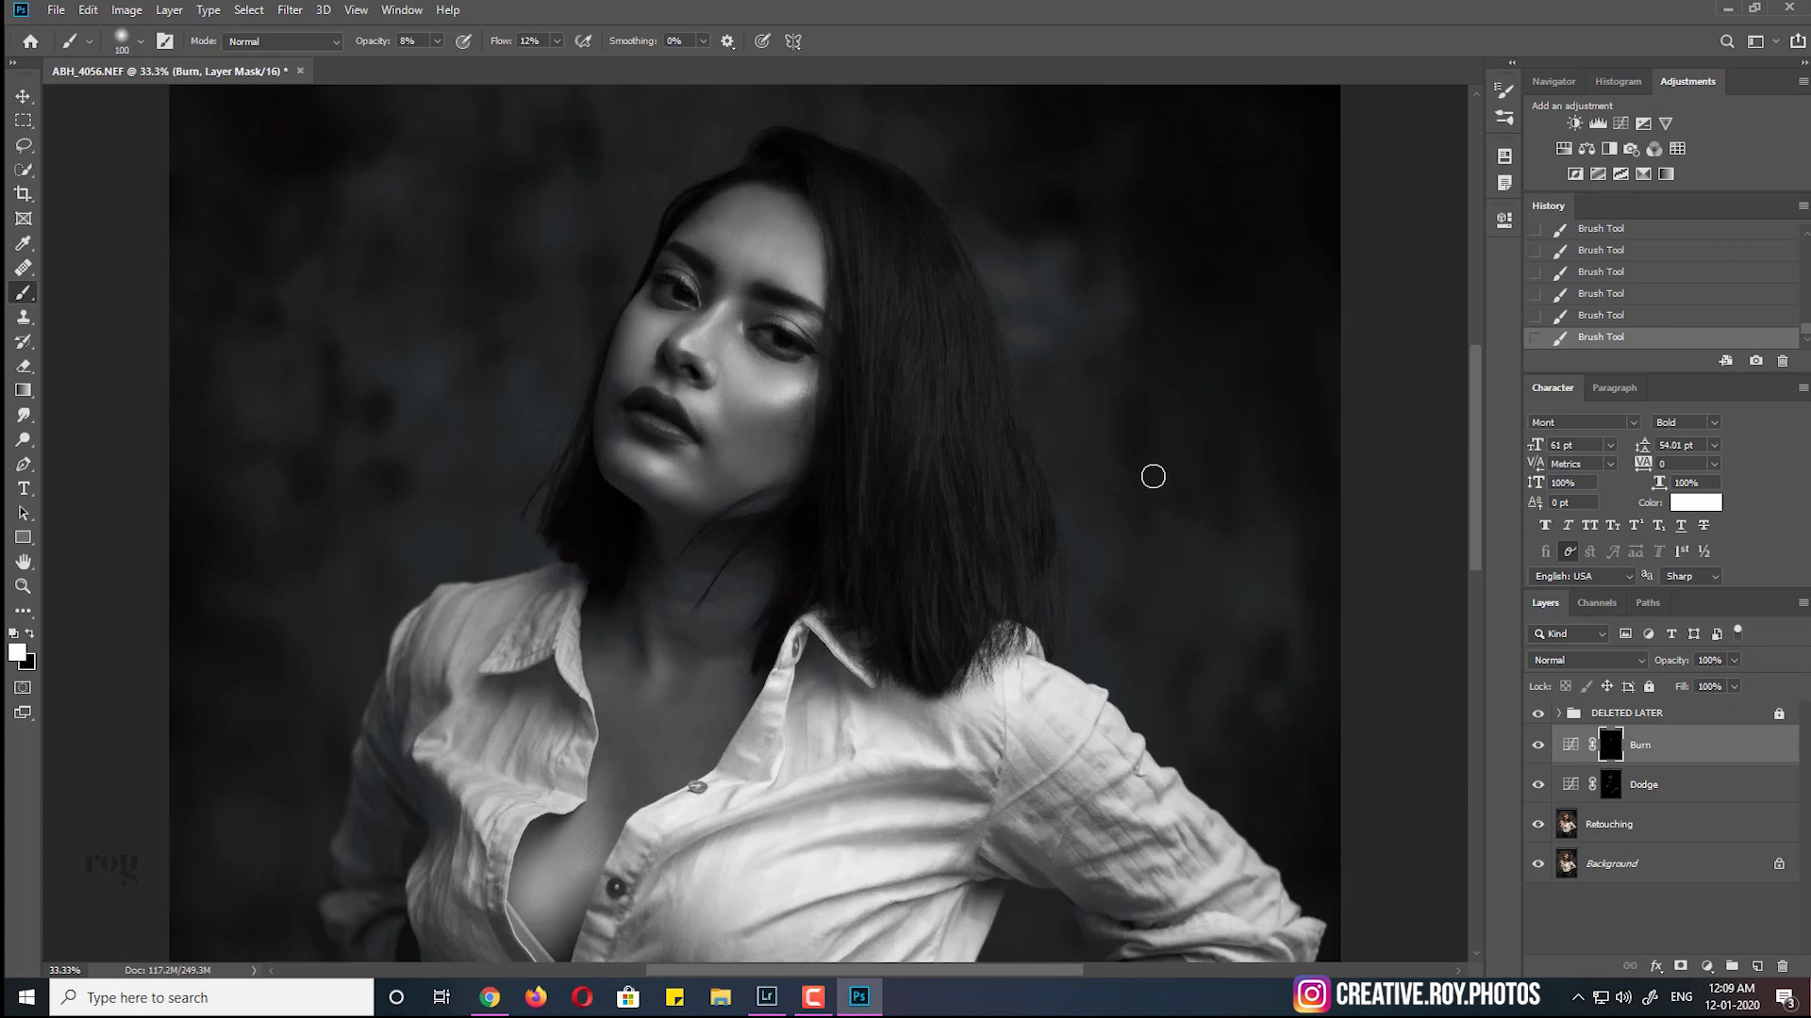
With a smaller brush, toggle the Burn layer to compare, then darken under the eye
key(bracketleft)
key(bracketleft)
key(bracketleft)
click(1538, 746)
drag(699, 319, 710, 310)
drag(710, 311, 685, 301)
drag(685, 301, 658, 272)
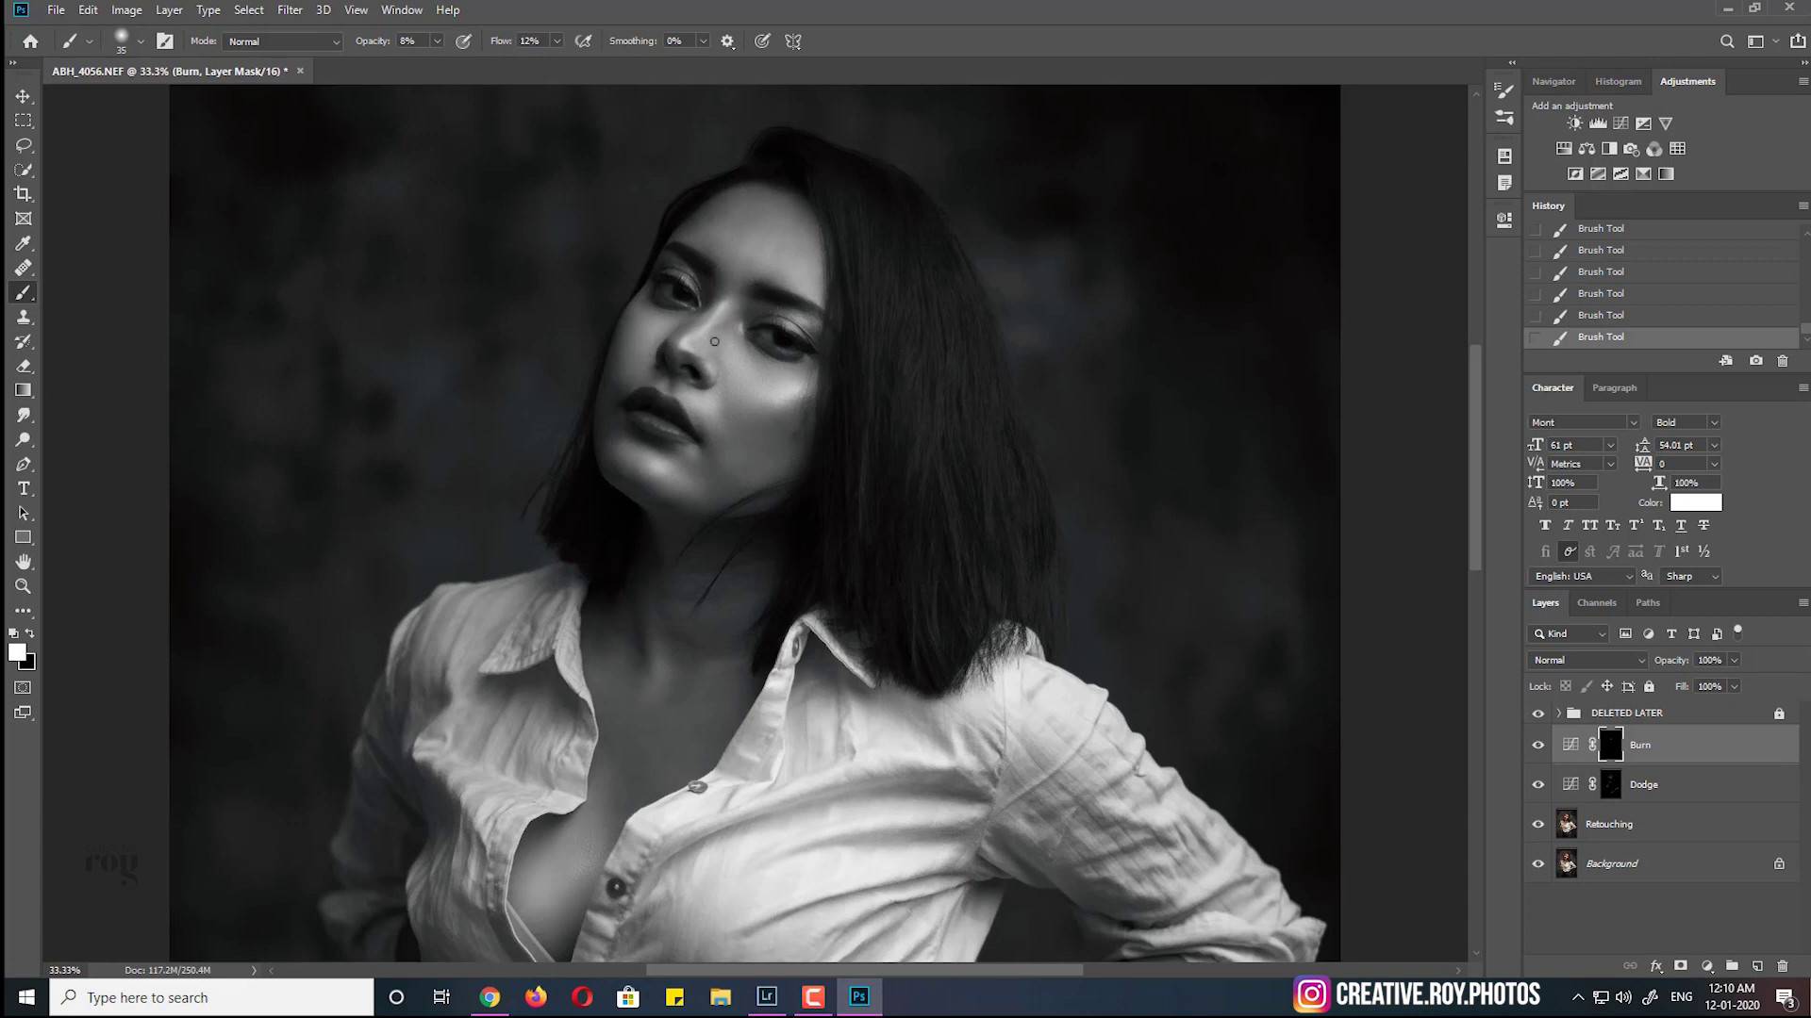
Burn along the shirt edge and neck on the Burn mask with a progressively larger brush
click(1537, 745)
drag(640, 412, 645, 432)
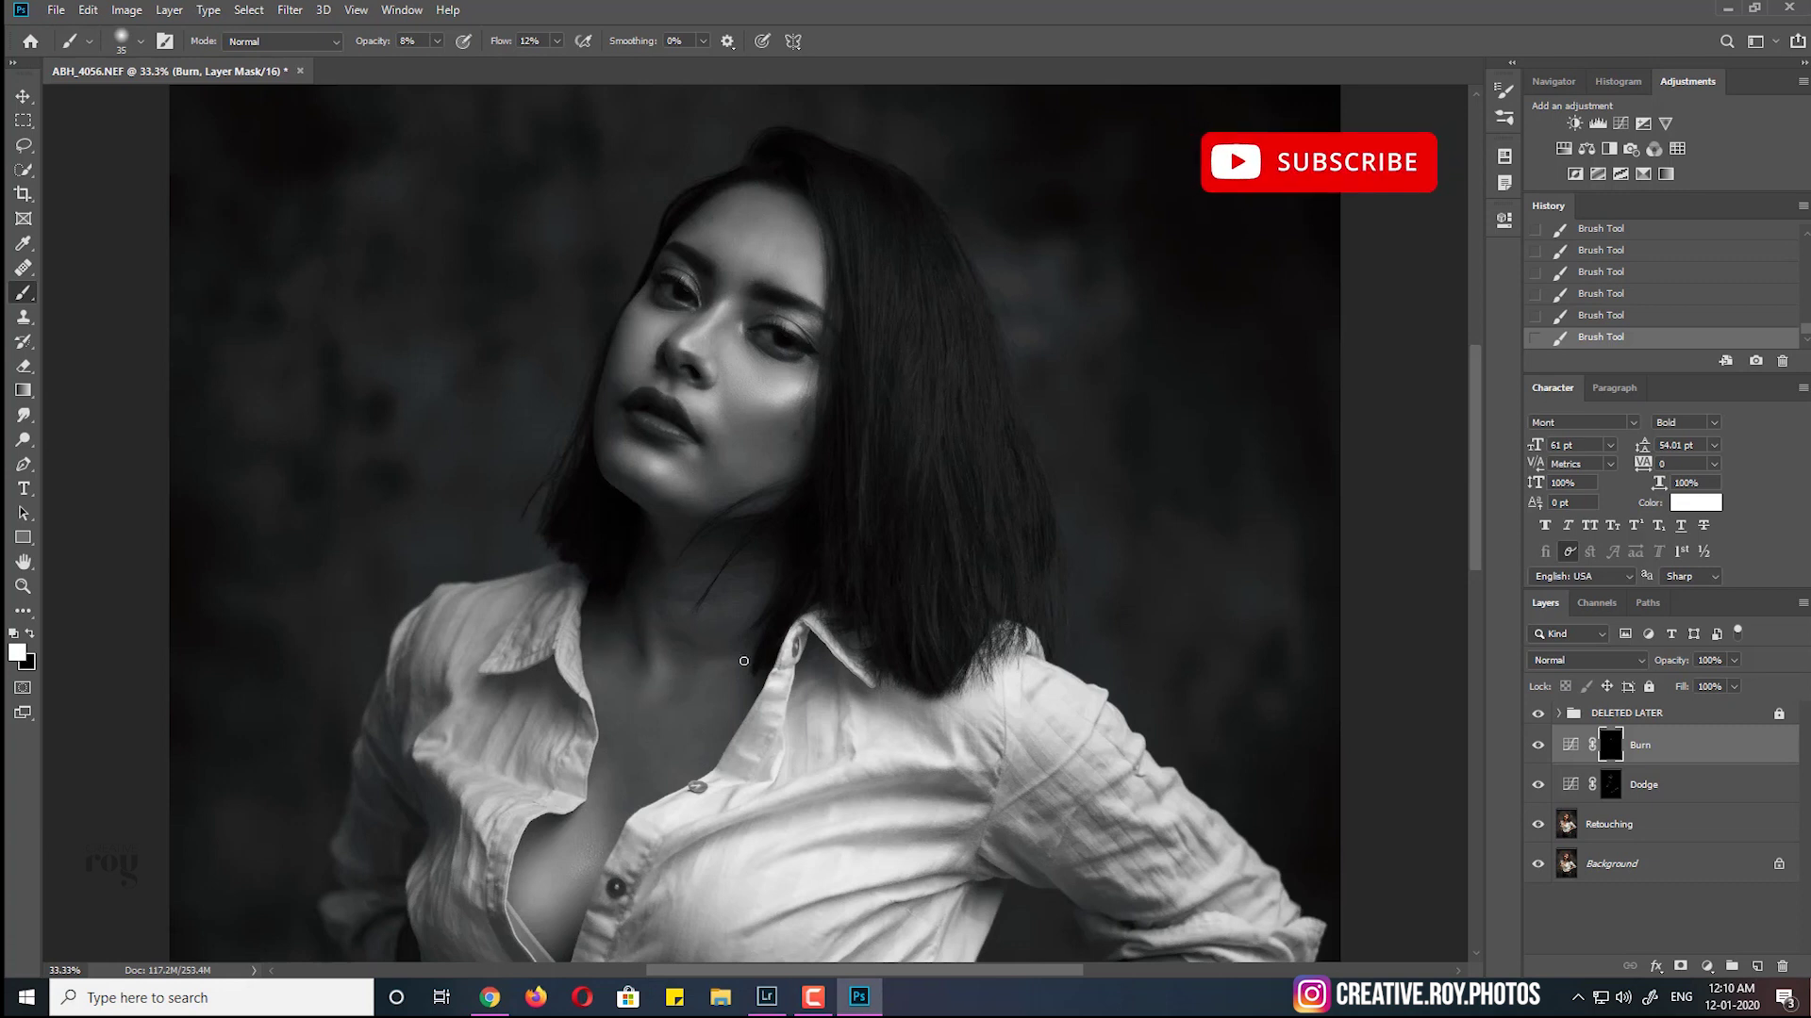
key(bracketright)
key(bracketright)
key(bracketright)
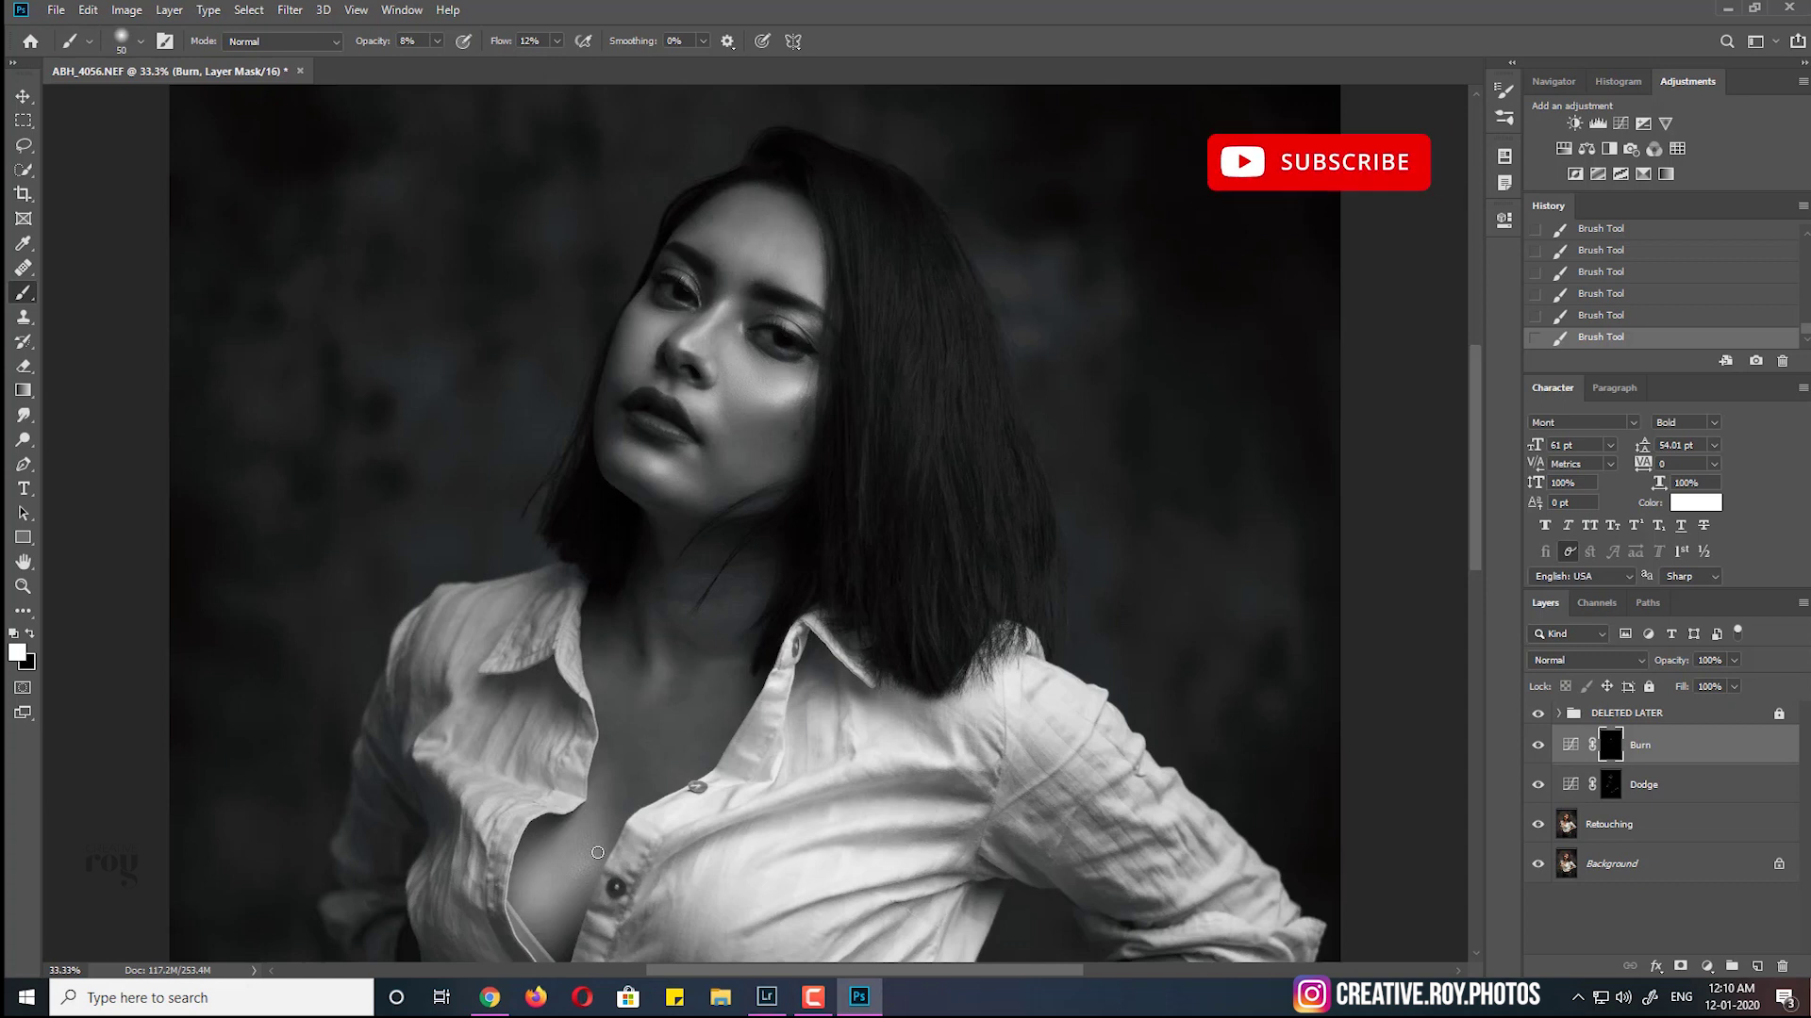
scroll(1447, 580, down, 5)
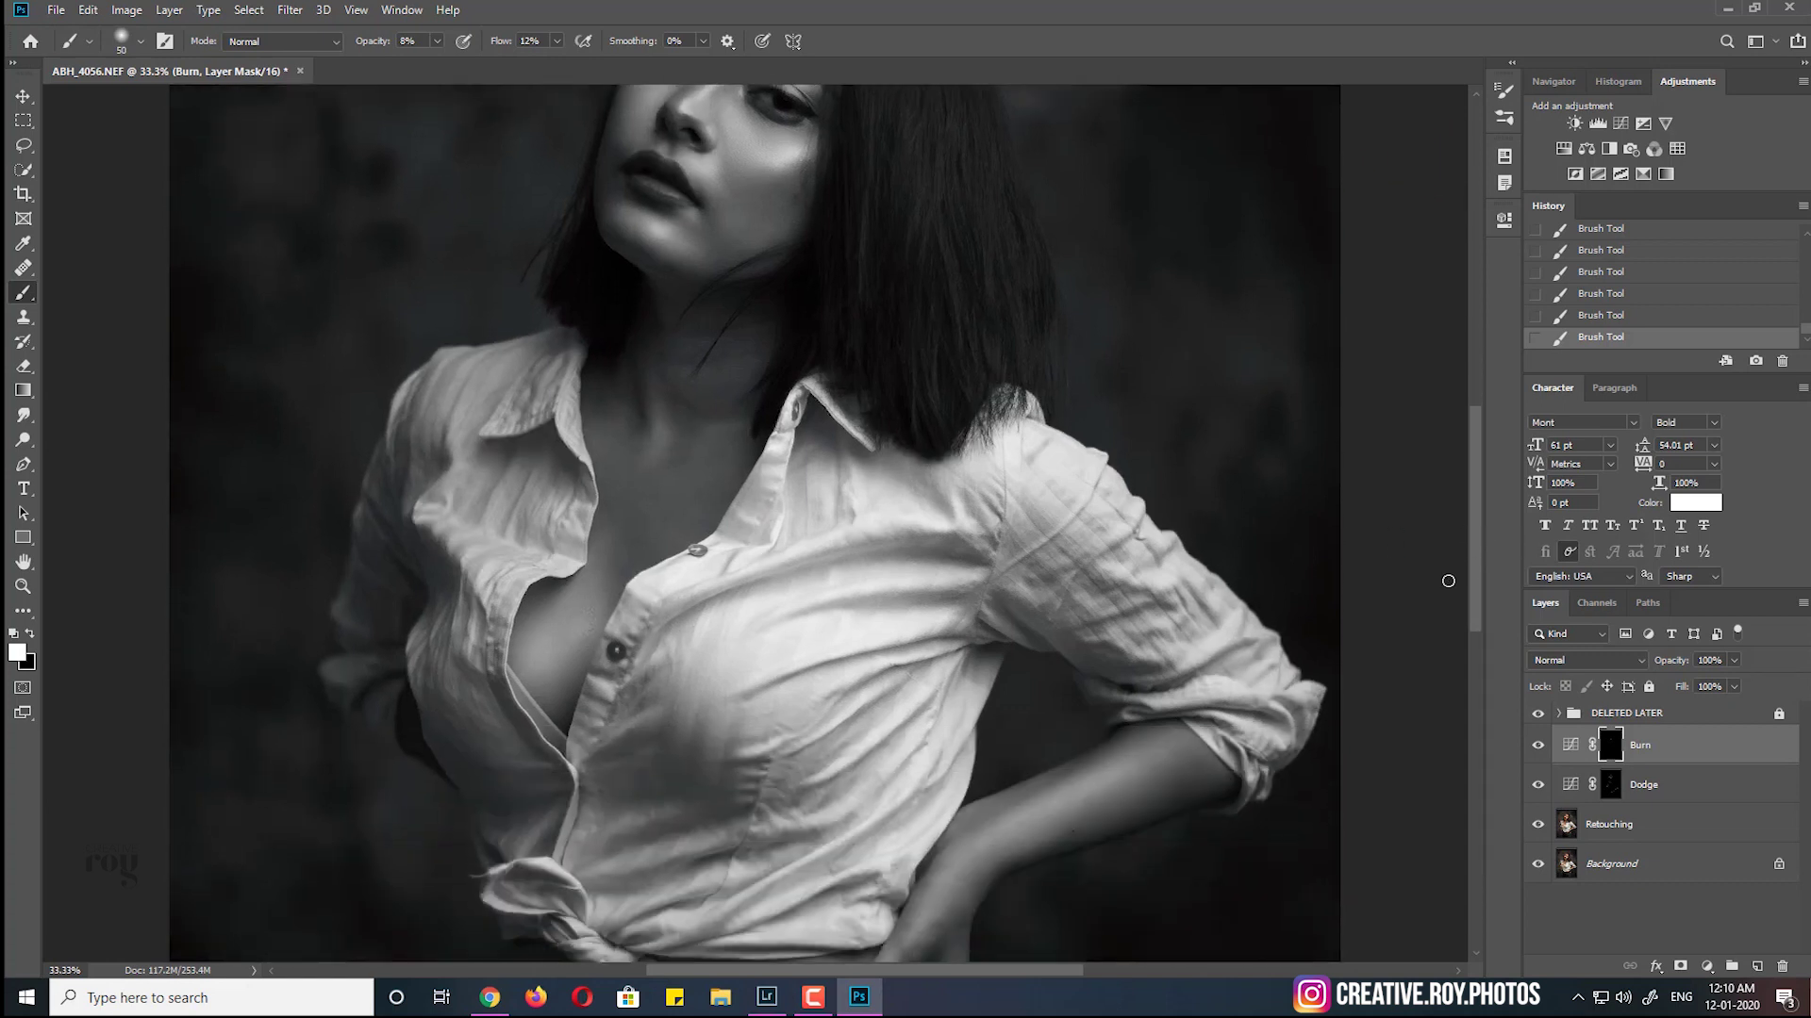
key(bracketright)
key(bracketright)
key(bracketright)
drag(527, 699, 561, 726)
drag(657, 434, 573, 397)
alt+scroll(1114, 697, down, 1)
alt+scroll(1114, 697, down, 1)
alt+scroll(1113, 697, down, 1)
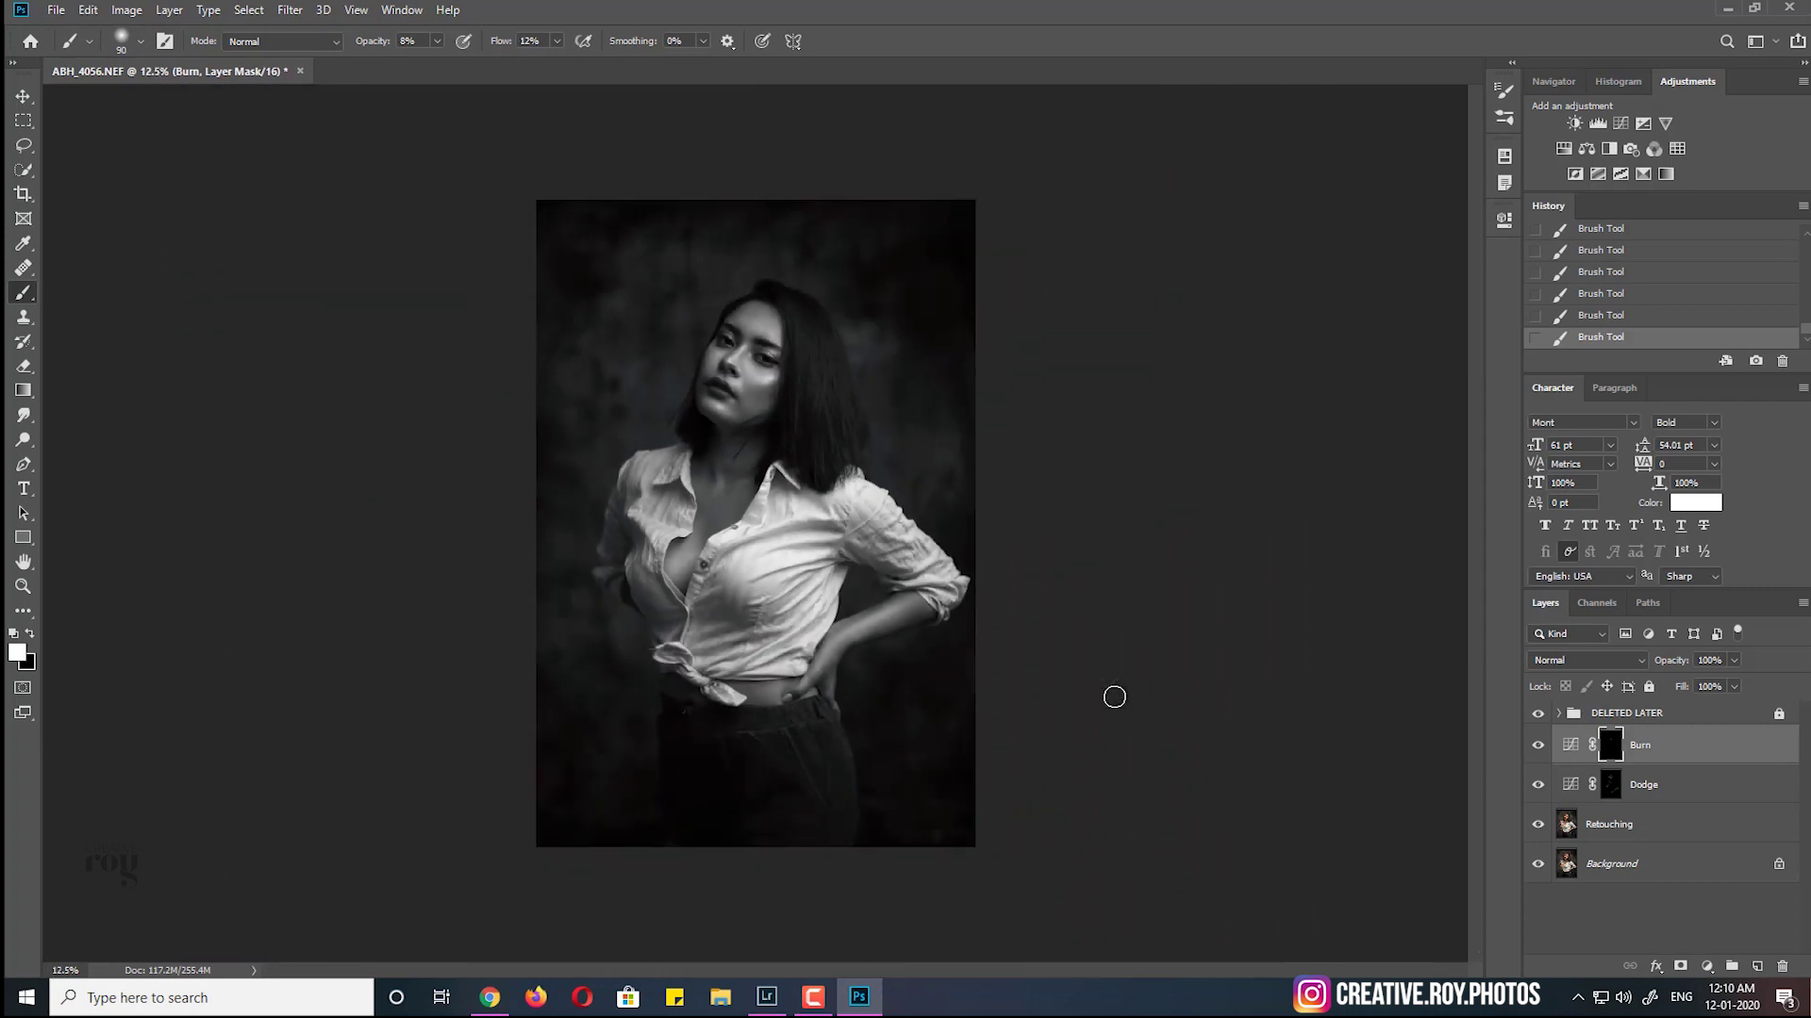
Hide the DELETED LATER group to show colour, then toggle the Burn layer to compare
click(1538, 745)
click(1538, 713)
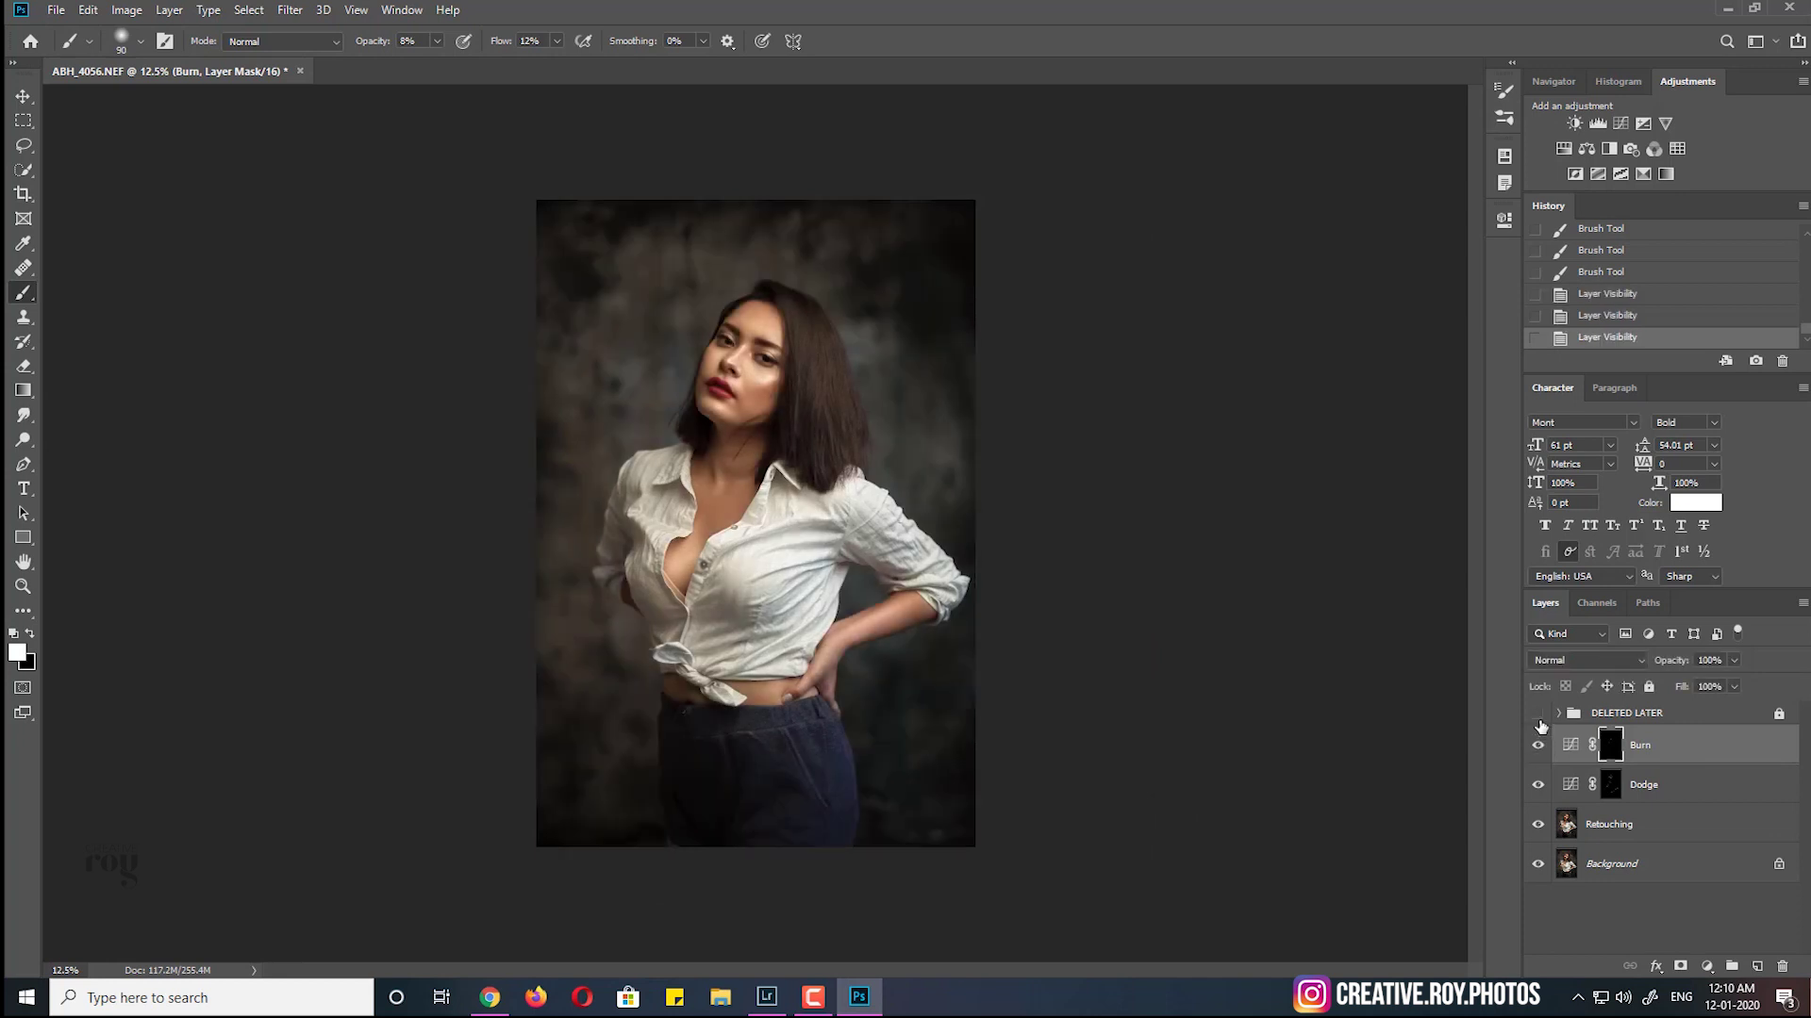
click(1538, 746)
click(1538, 746)
click(1538, 746)
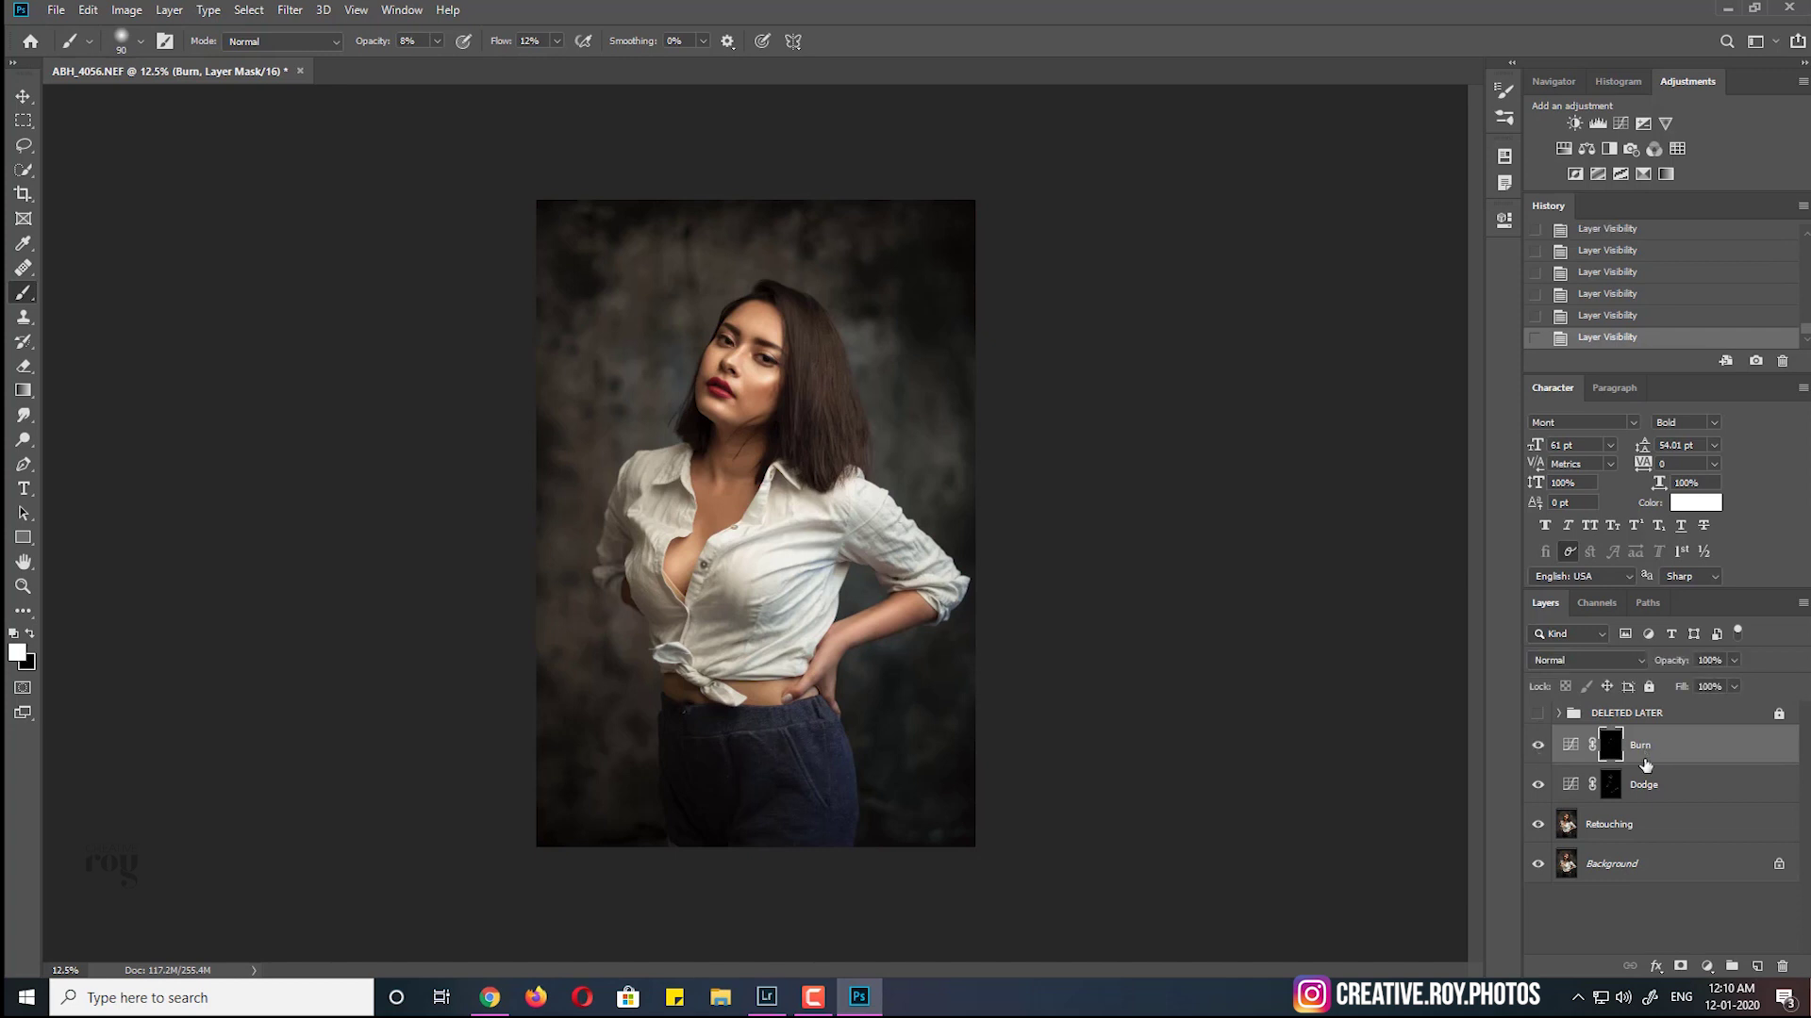
Reshape the Burn layer's curve midpoint and group the Dodge and Burn layers together
double_click(1570, 746)
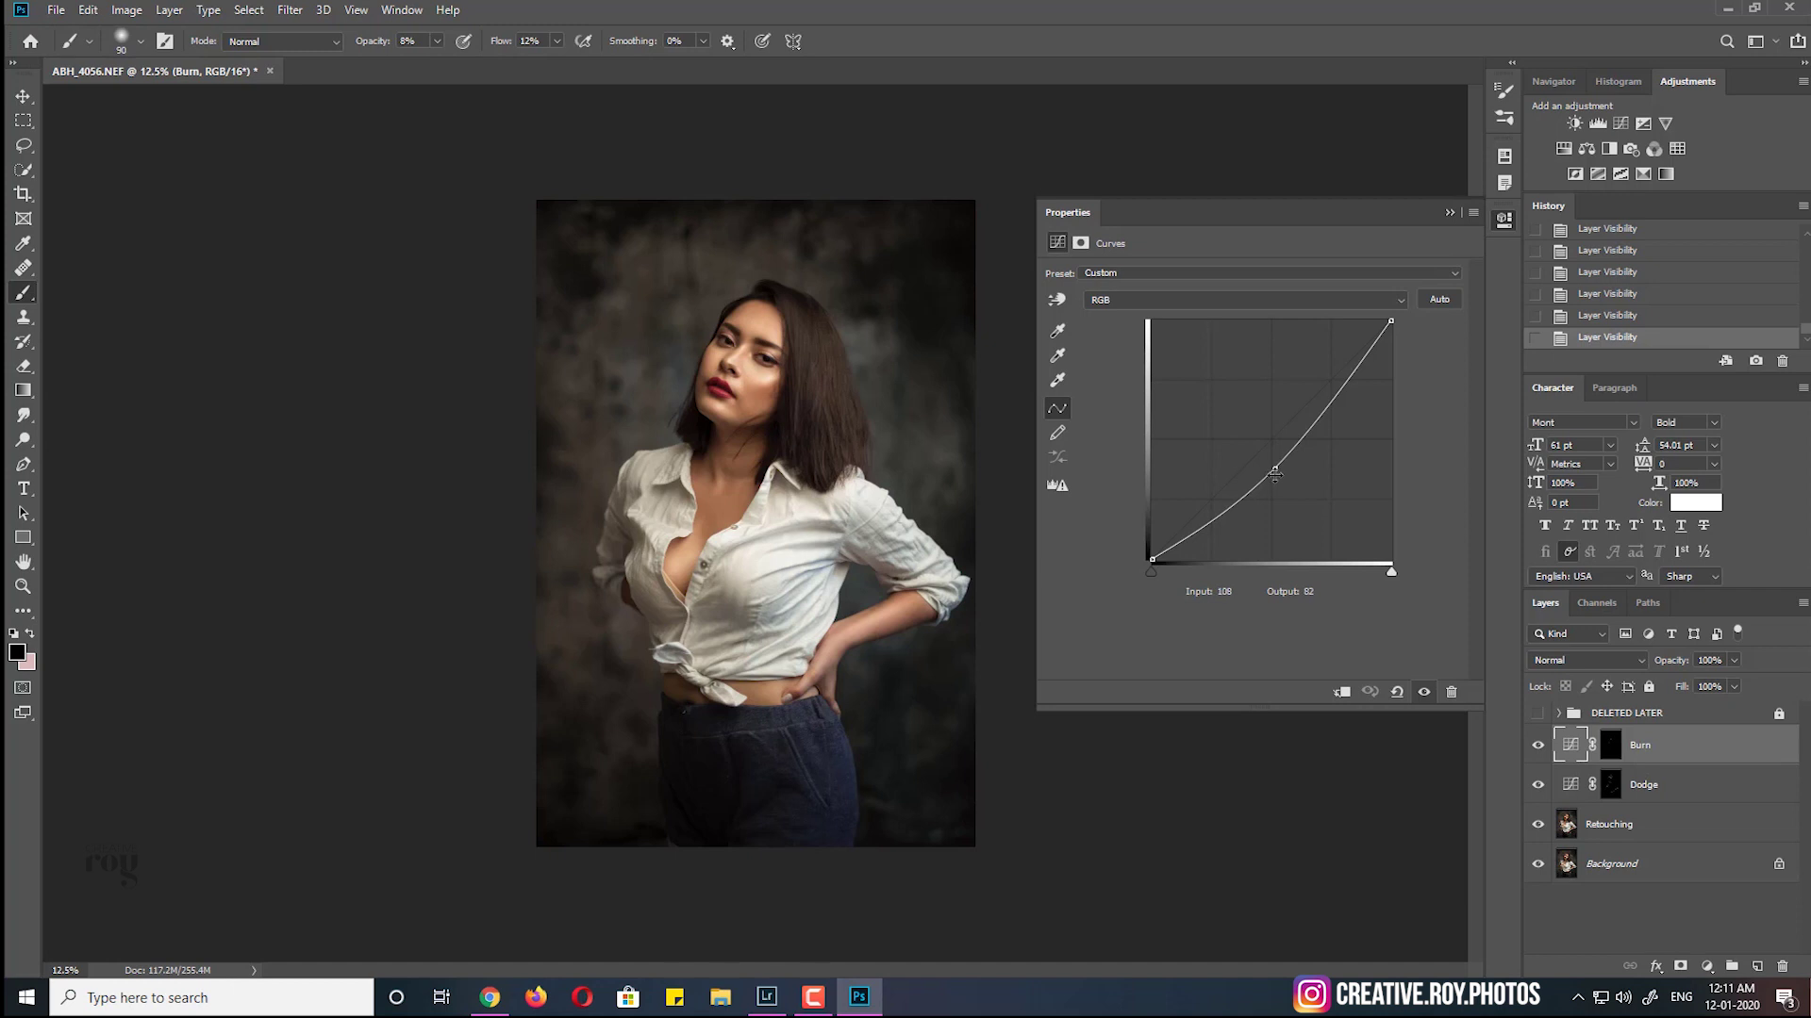
drag(1277, 471, 1275, 496)
mouse_move(1279, 518)
mouse_down()
mouse_move(1268, 508)
mouse_move(1277, 544)
mouse_move(1281, 472)
mouse_up()
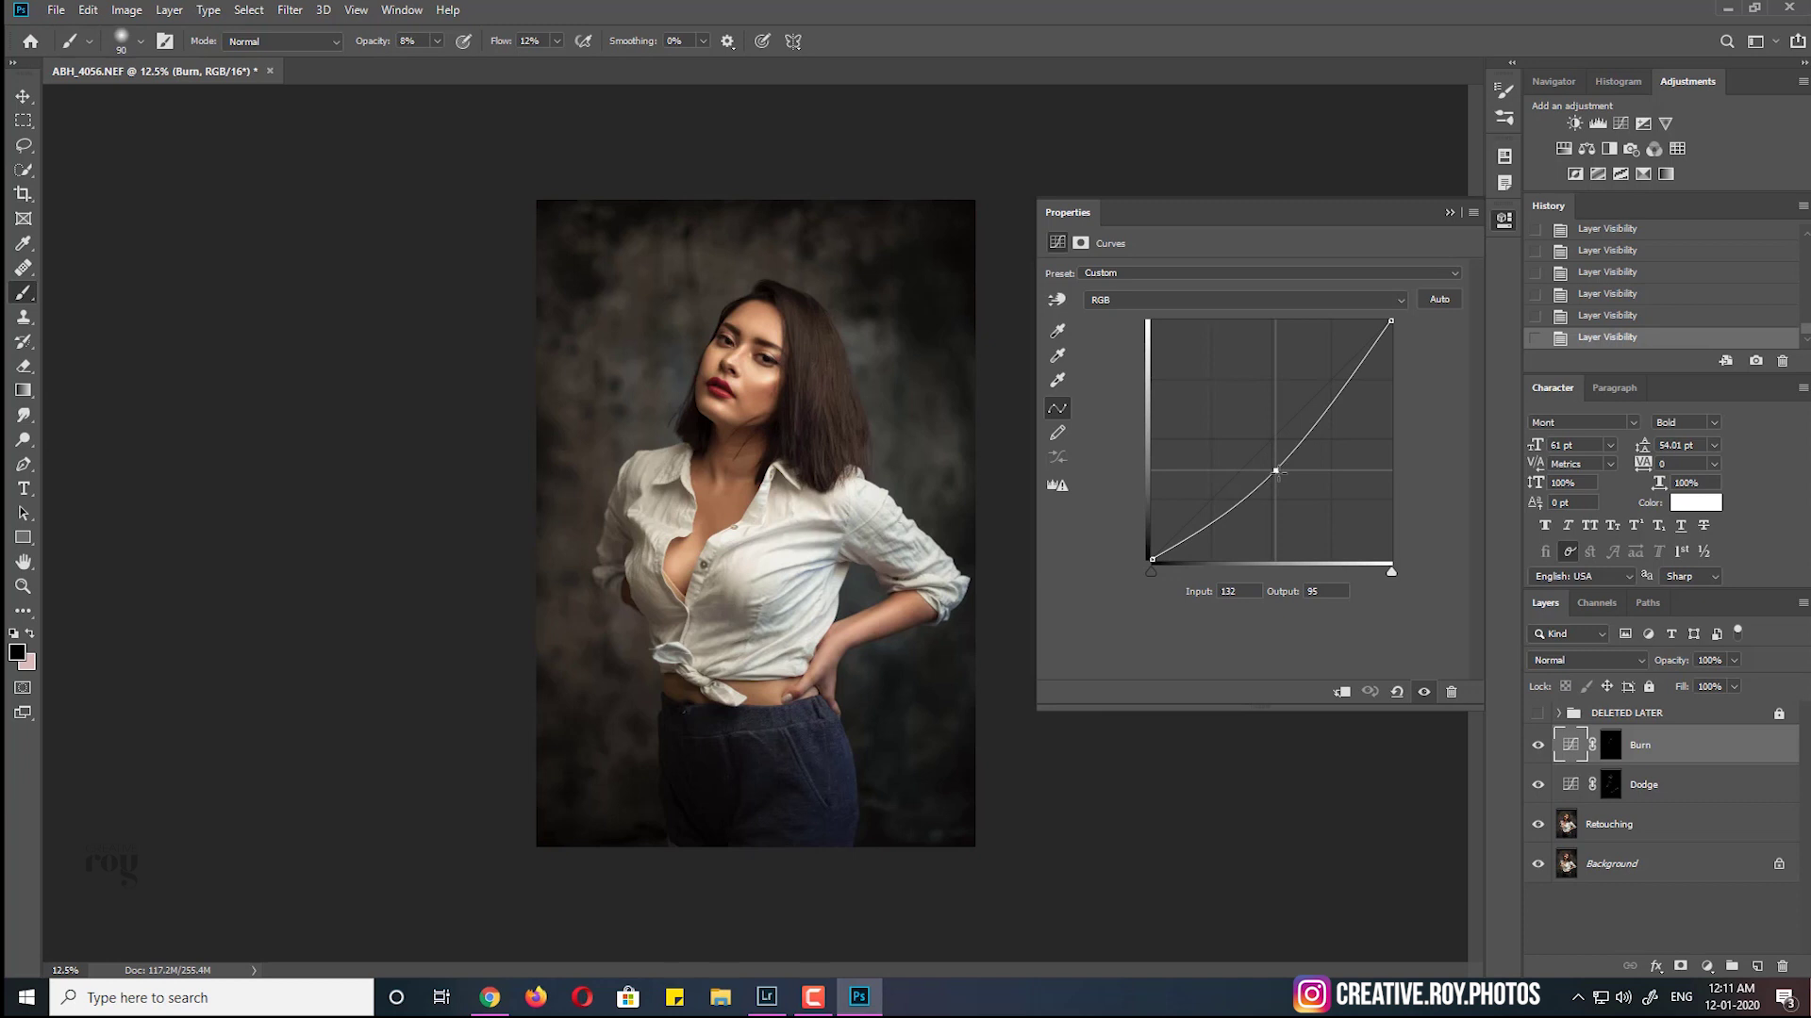
click(1450, 212)
shift+click(1651, 795)
drag(1650, 795, 1733, 967)
Name the new group 'Dodge n Burn' and toggle it to compare before and after
double_click(1609, 737)
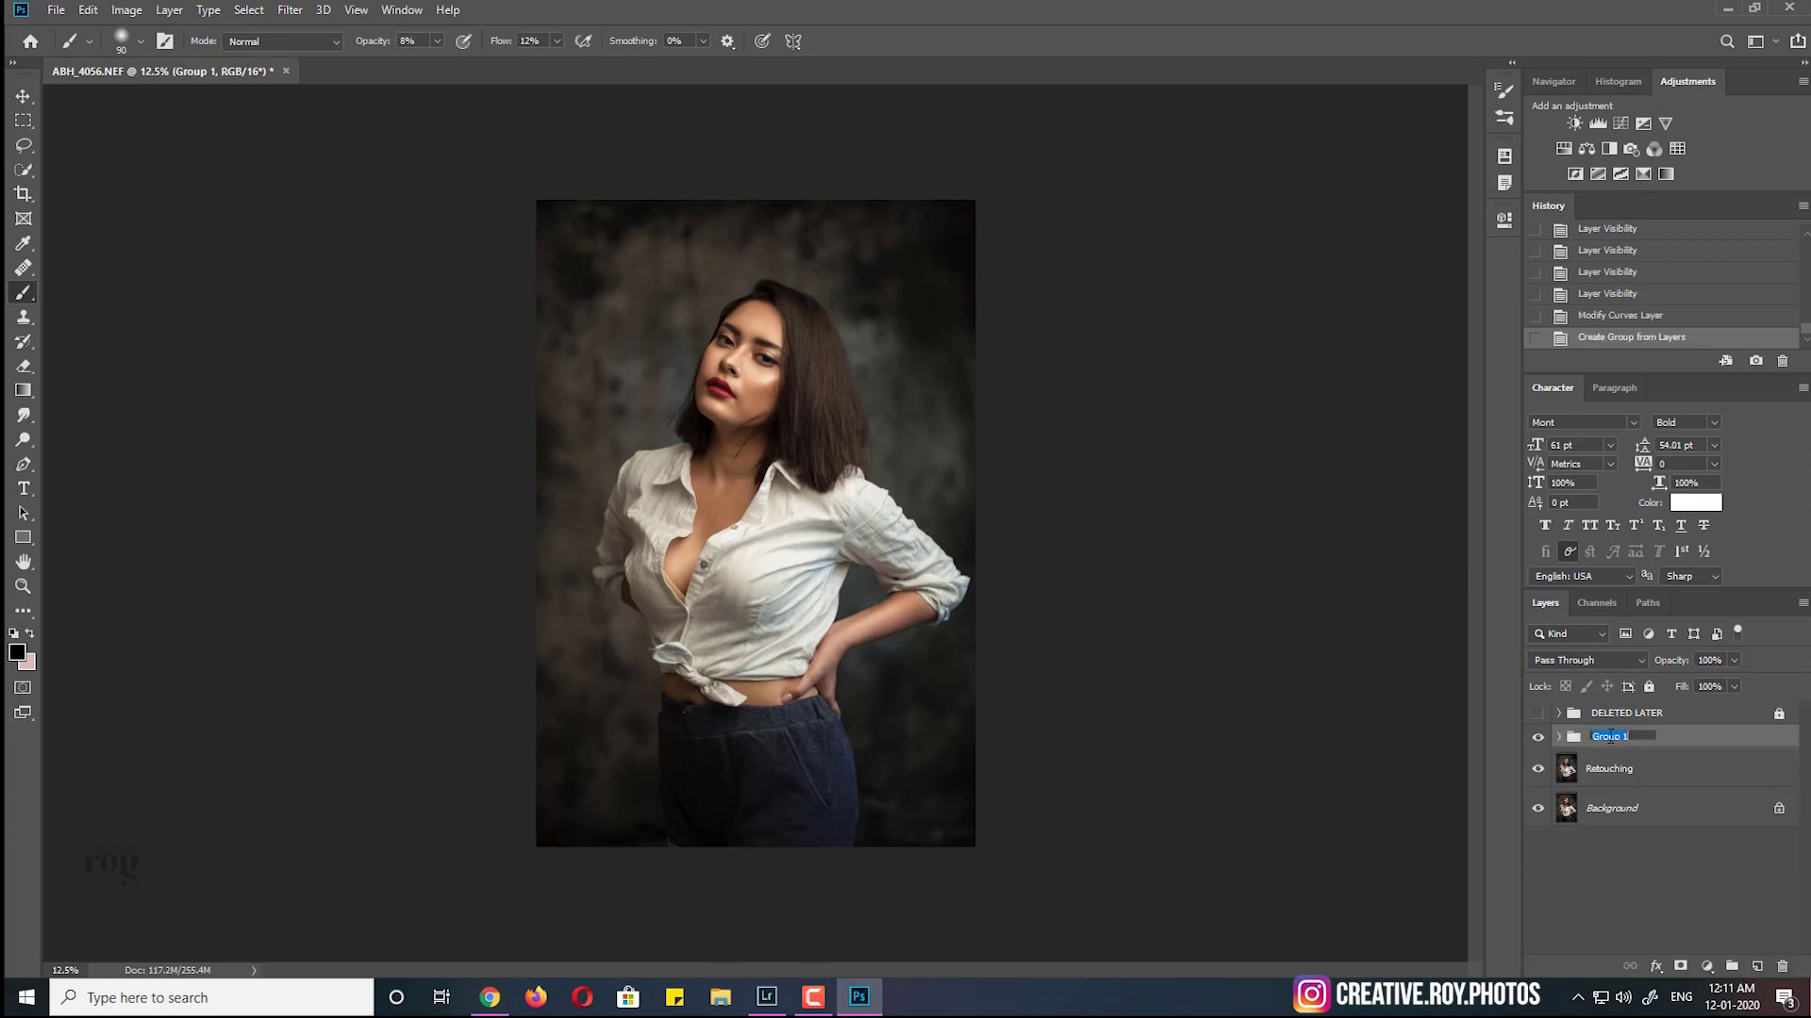
text(Dodge n Burn)
key(Return)
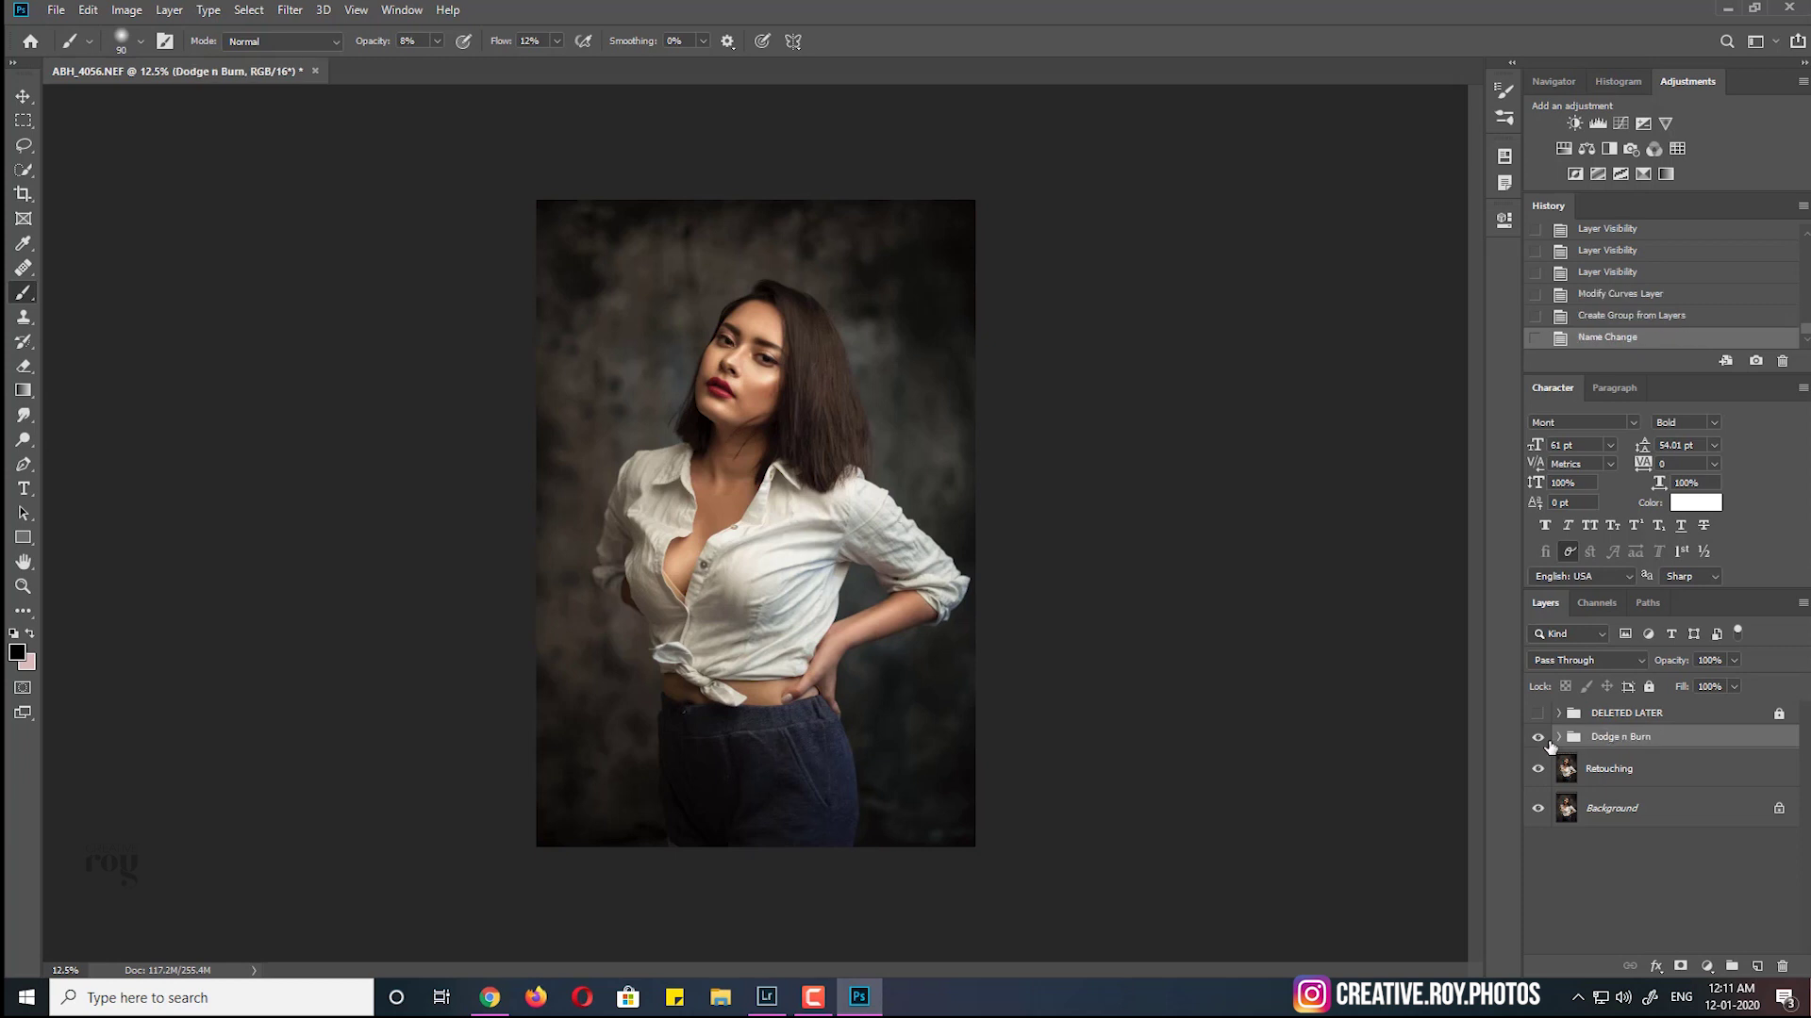
click(1538, 737)
click(1539, 739)
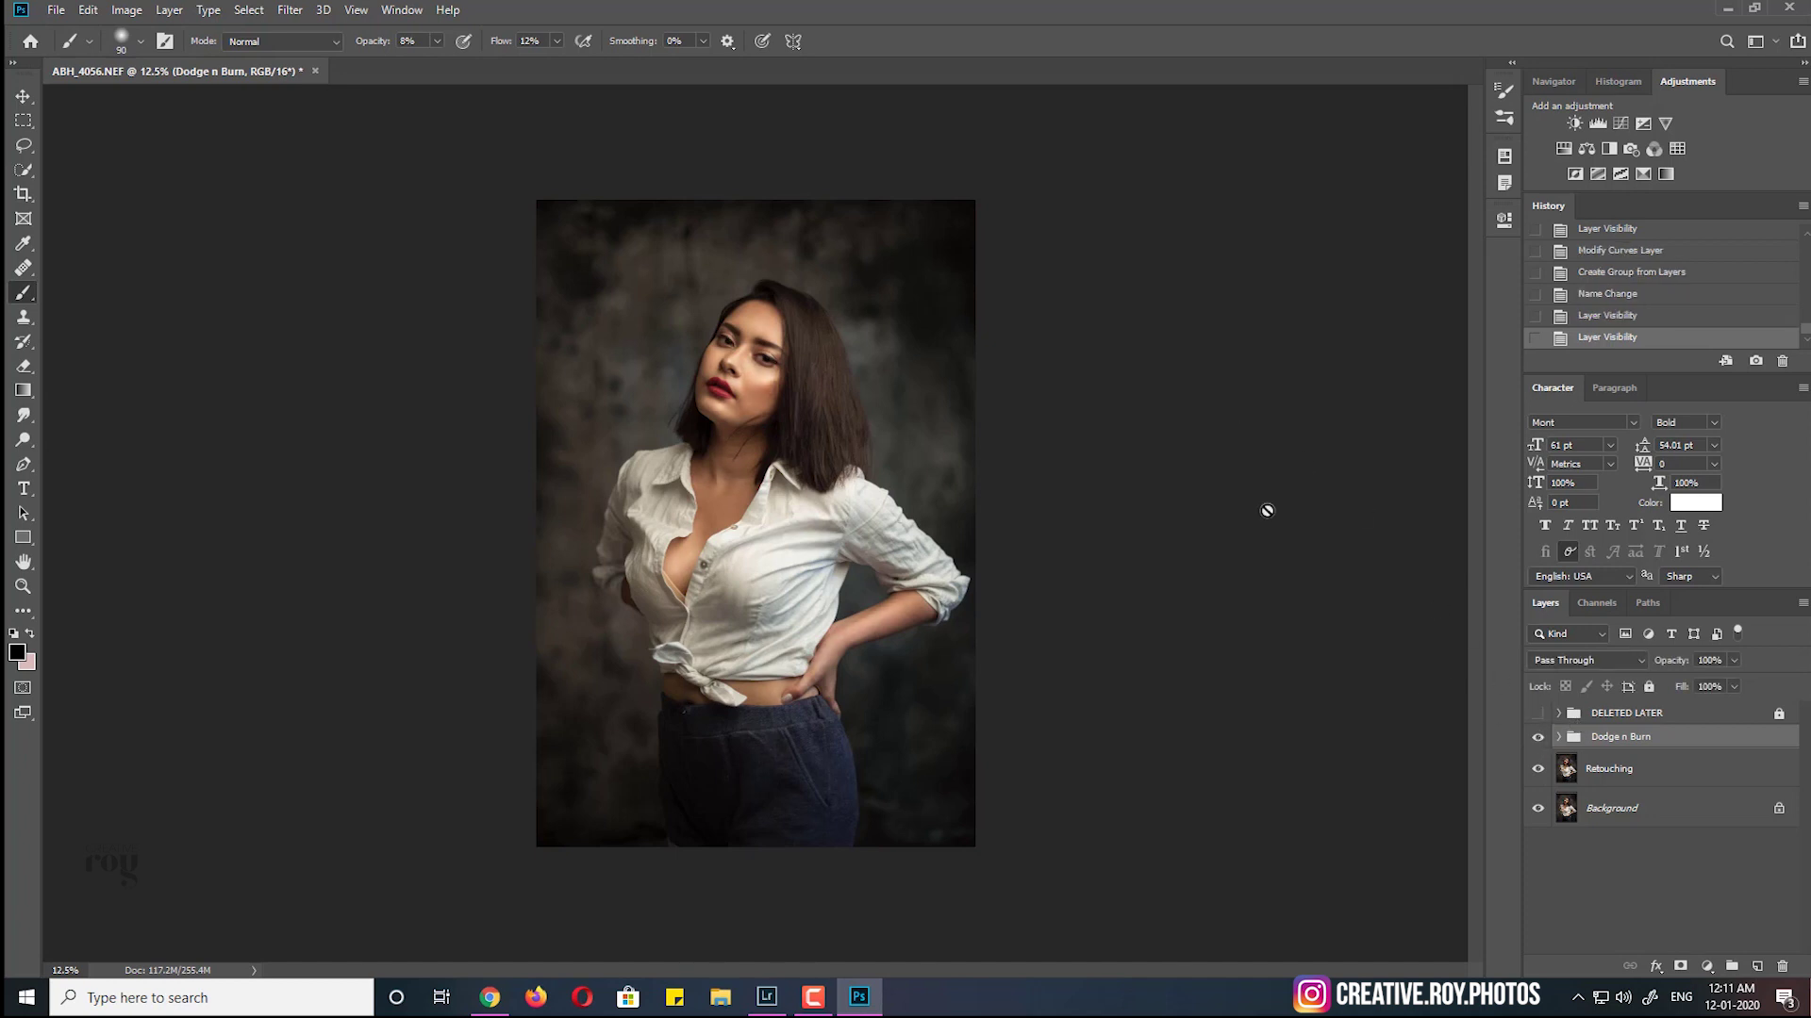
key(ctrl+plus)
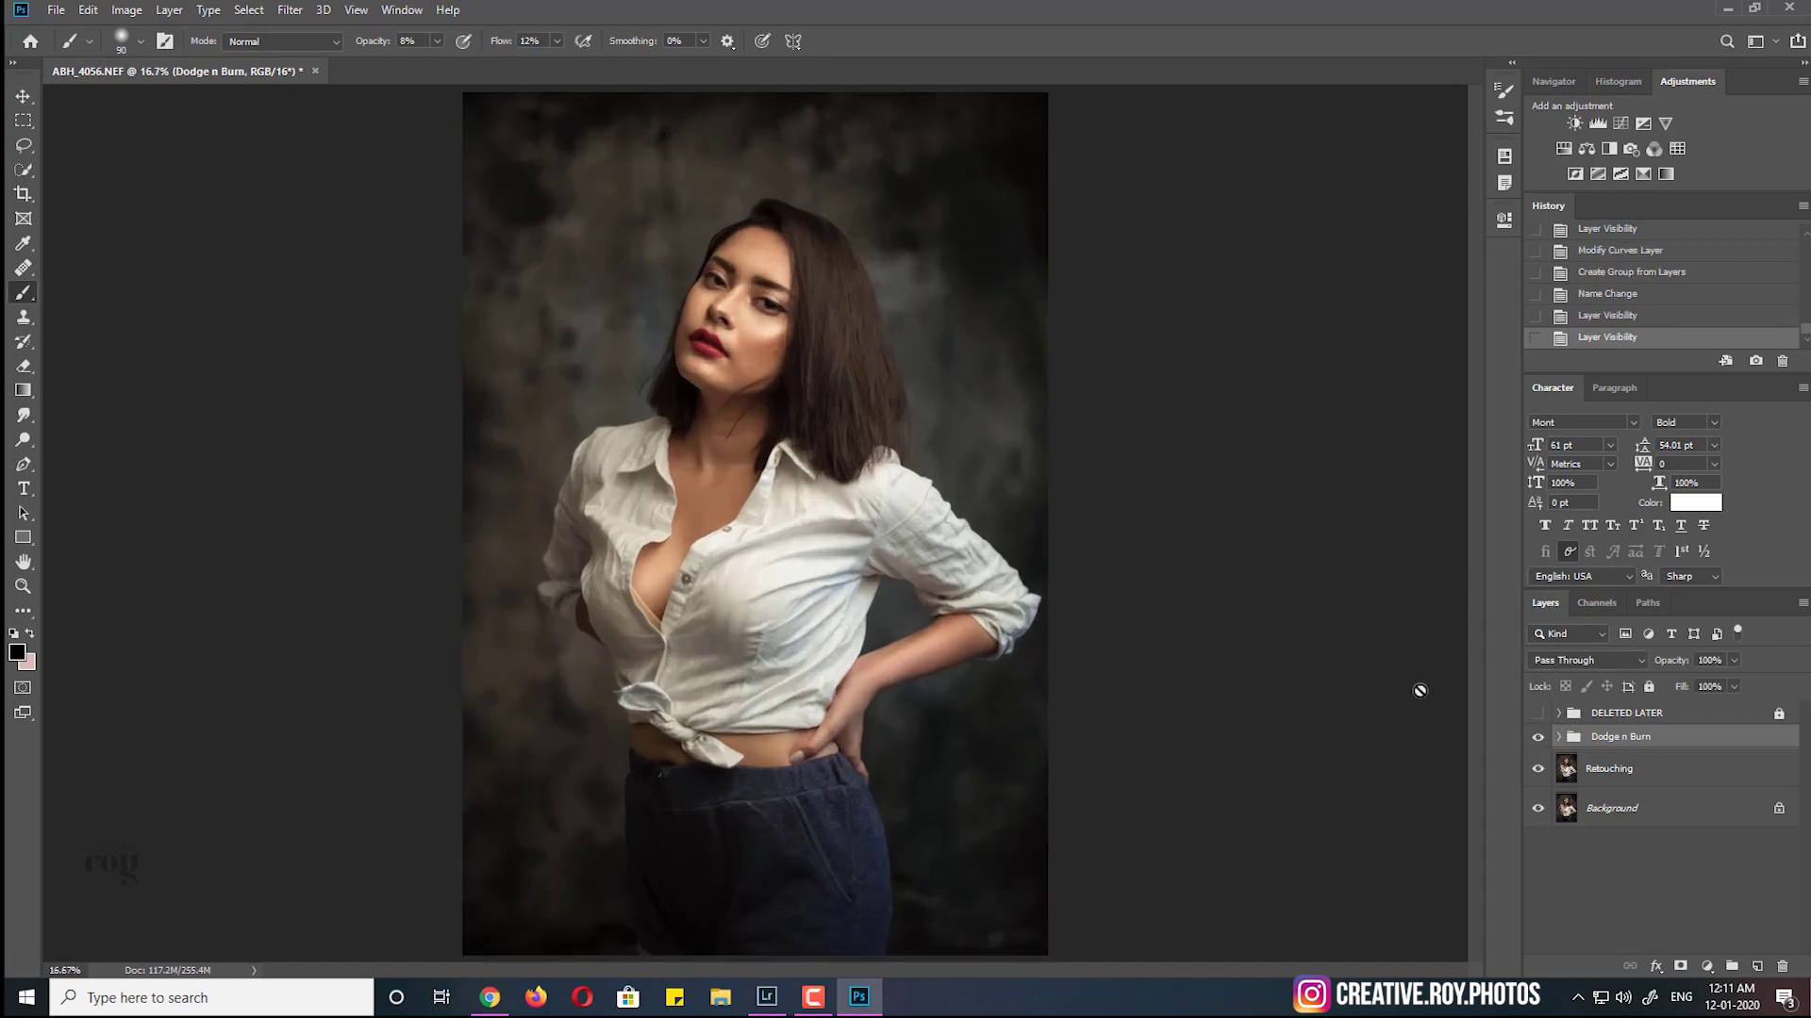
click(1538, 740)
click(1538, 740)
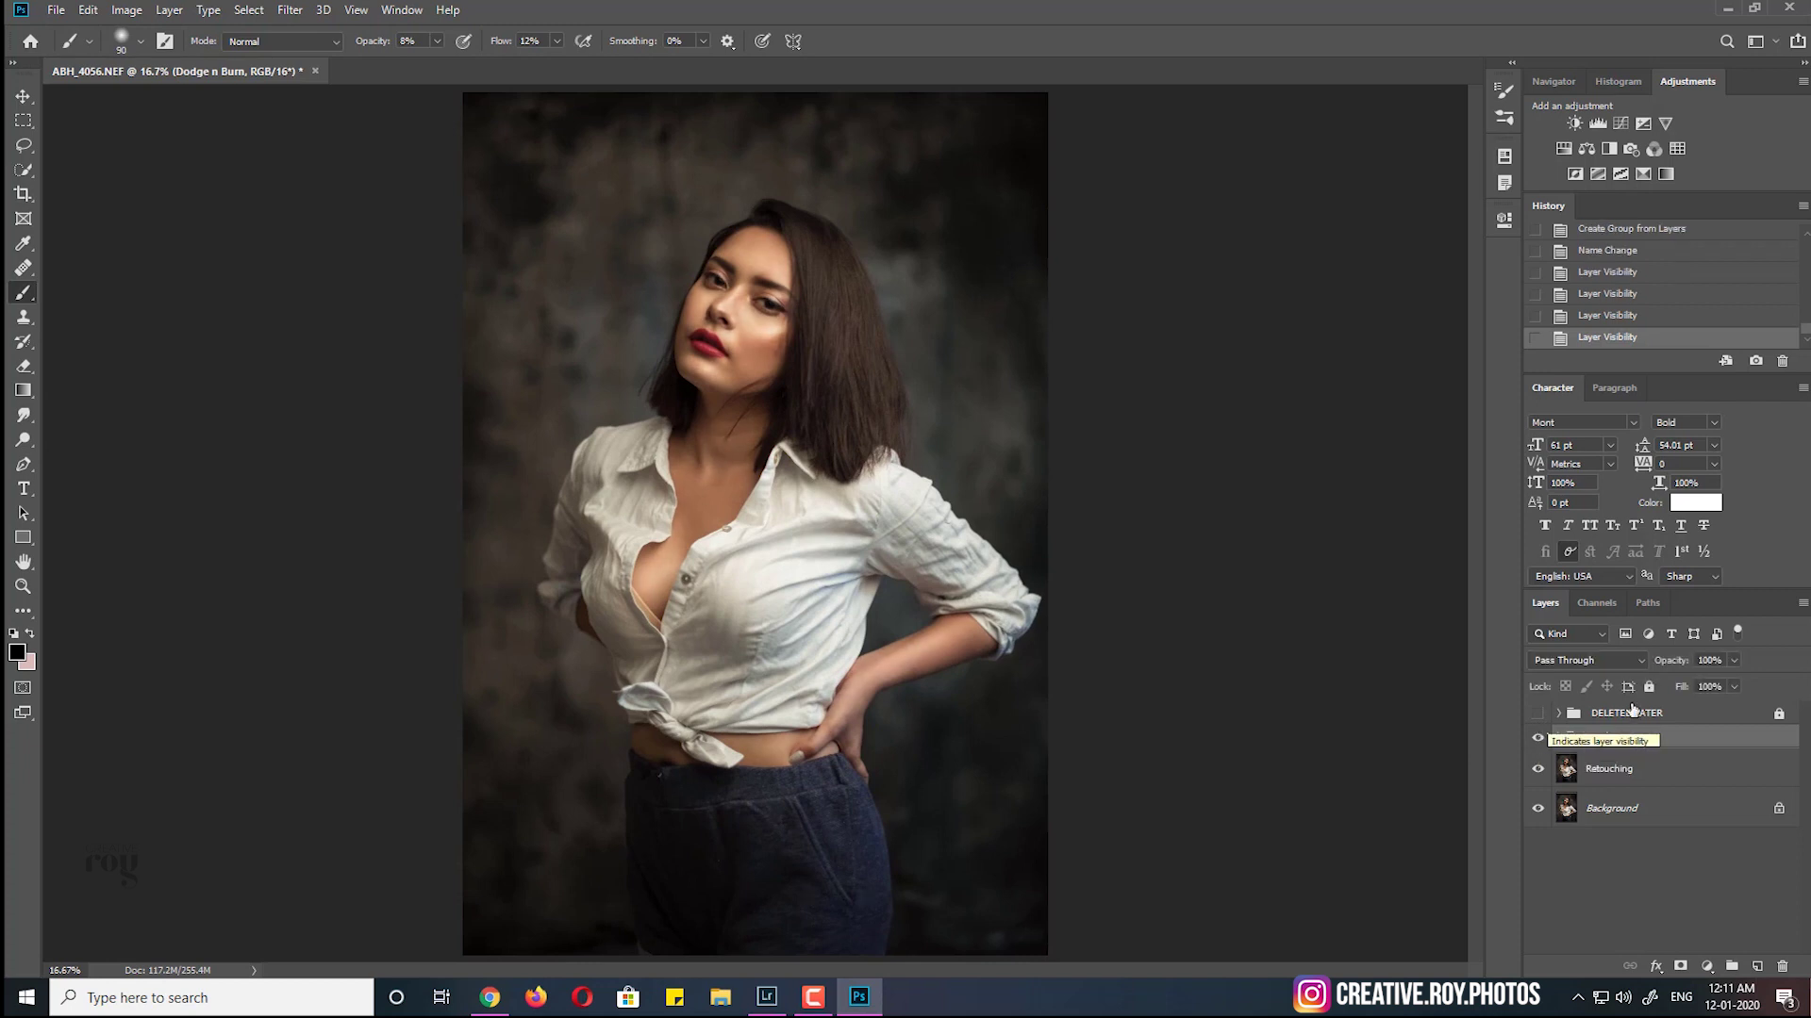
Unlock the DELETED LATER group and delete it
click(1634, 714)
click(1779, 718)
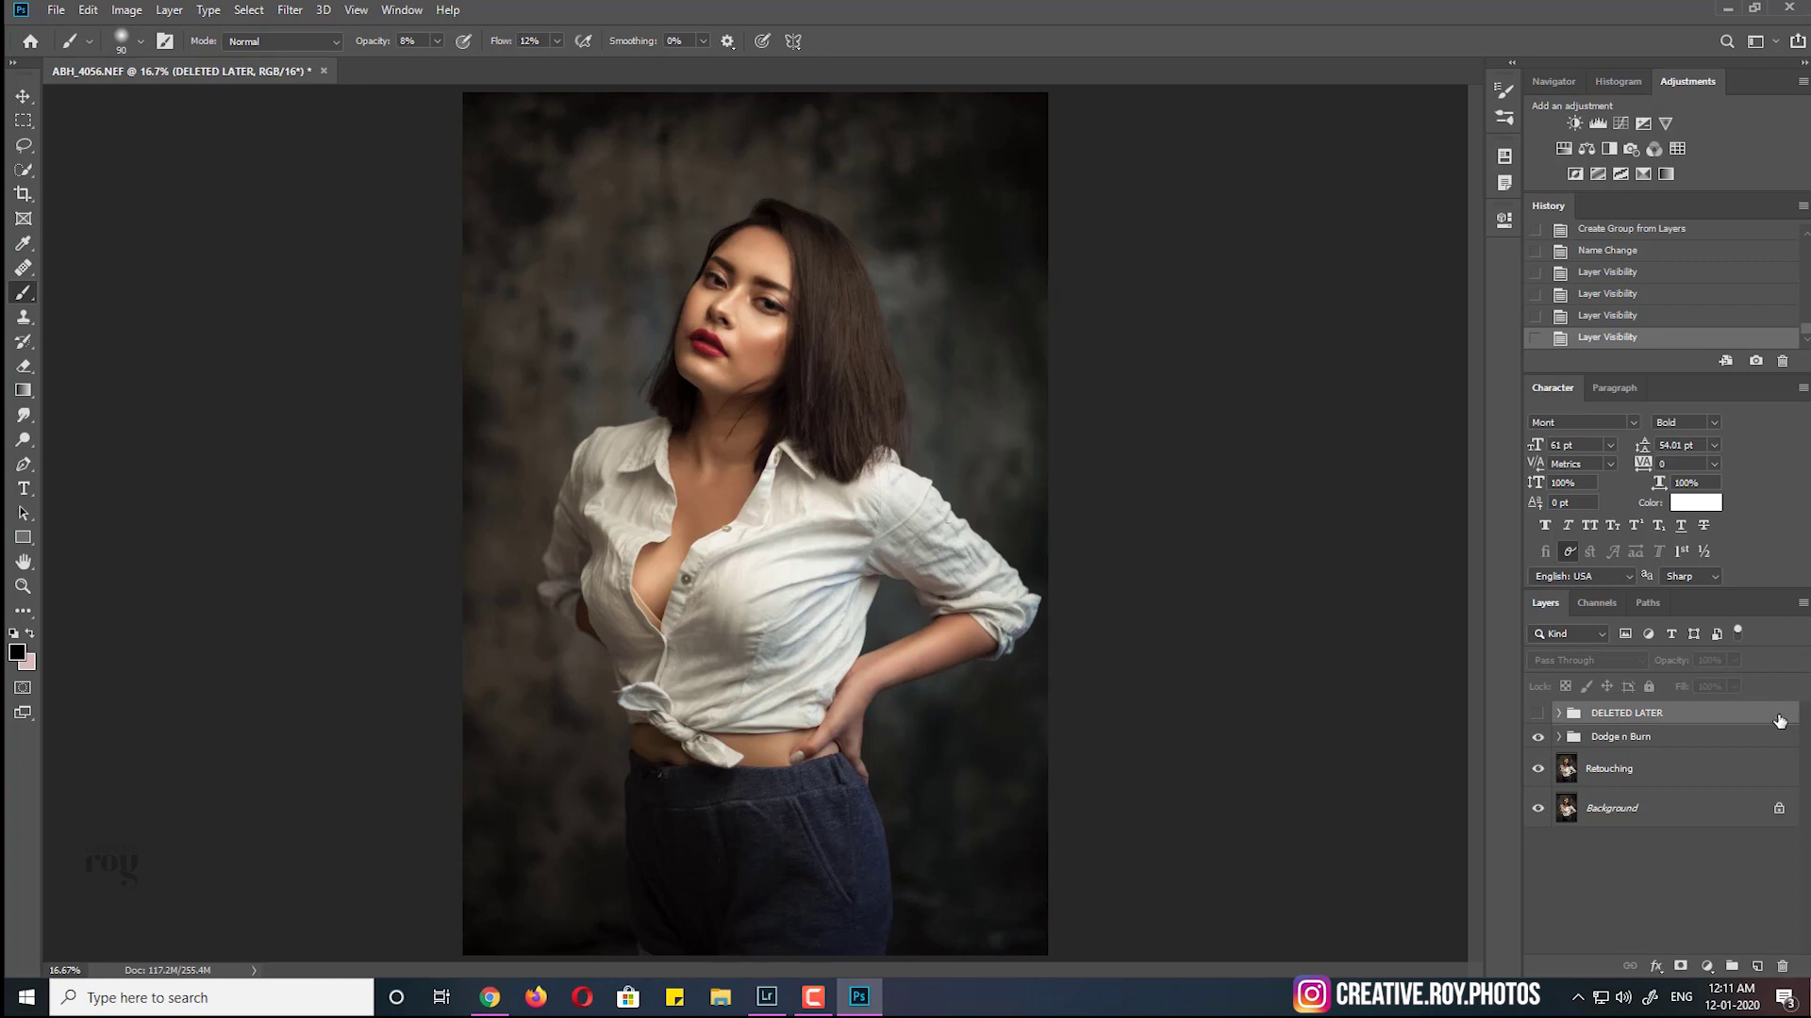
mouse_move(1622, 722)
mouse_down()
mouse_move(1657, 737)
mouse_move(1781, 967)
mouse_up()
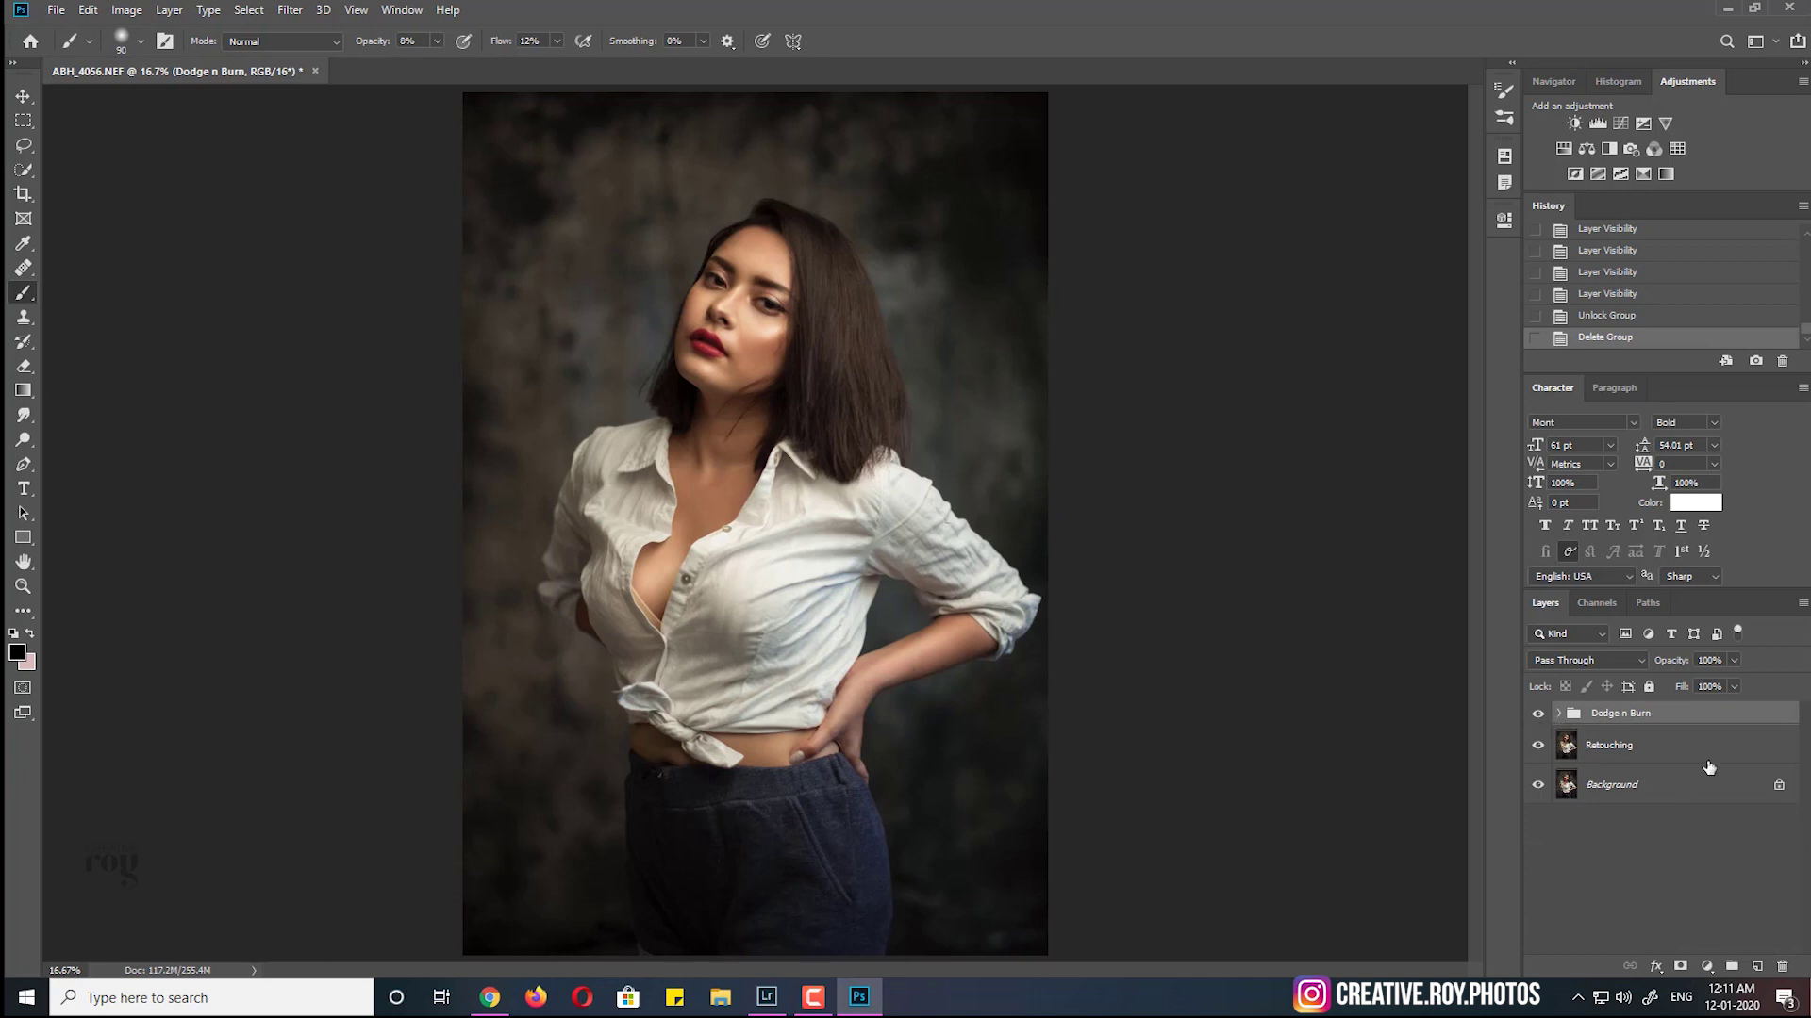
Add a Black & White adjustment layer with the reds darkened
click(1707, 967)
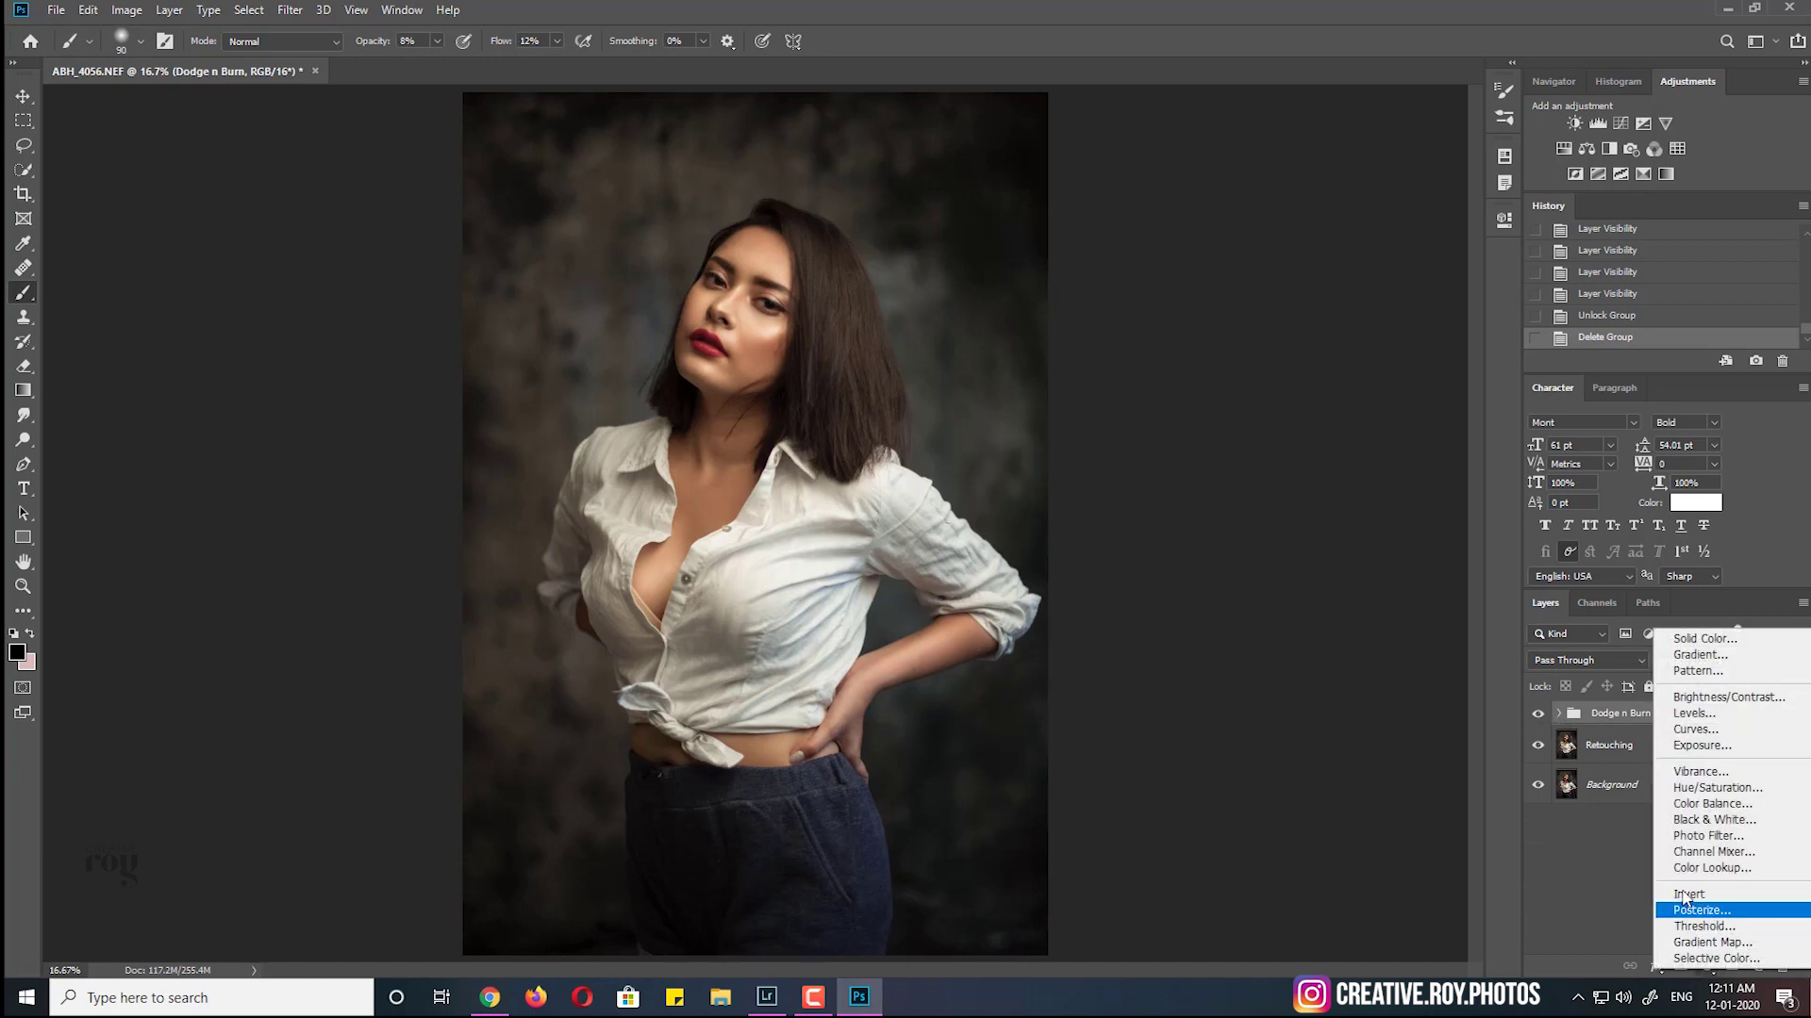
click(1714, 819)
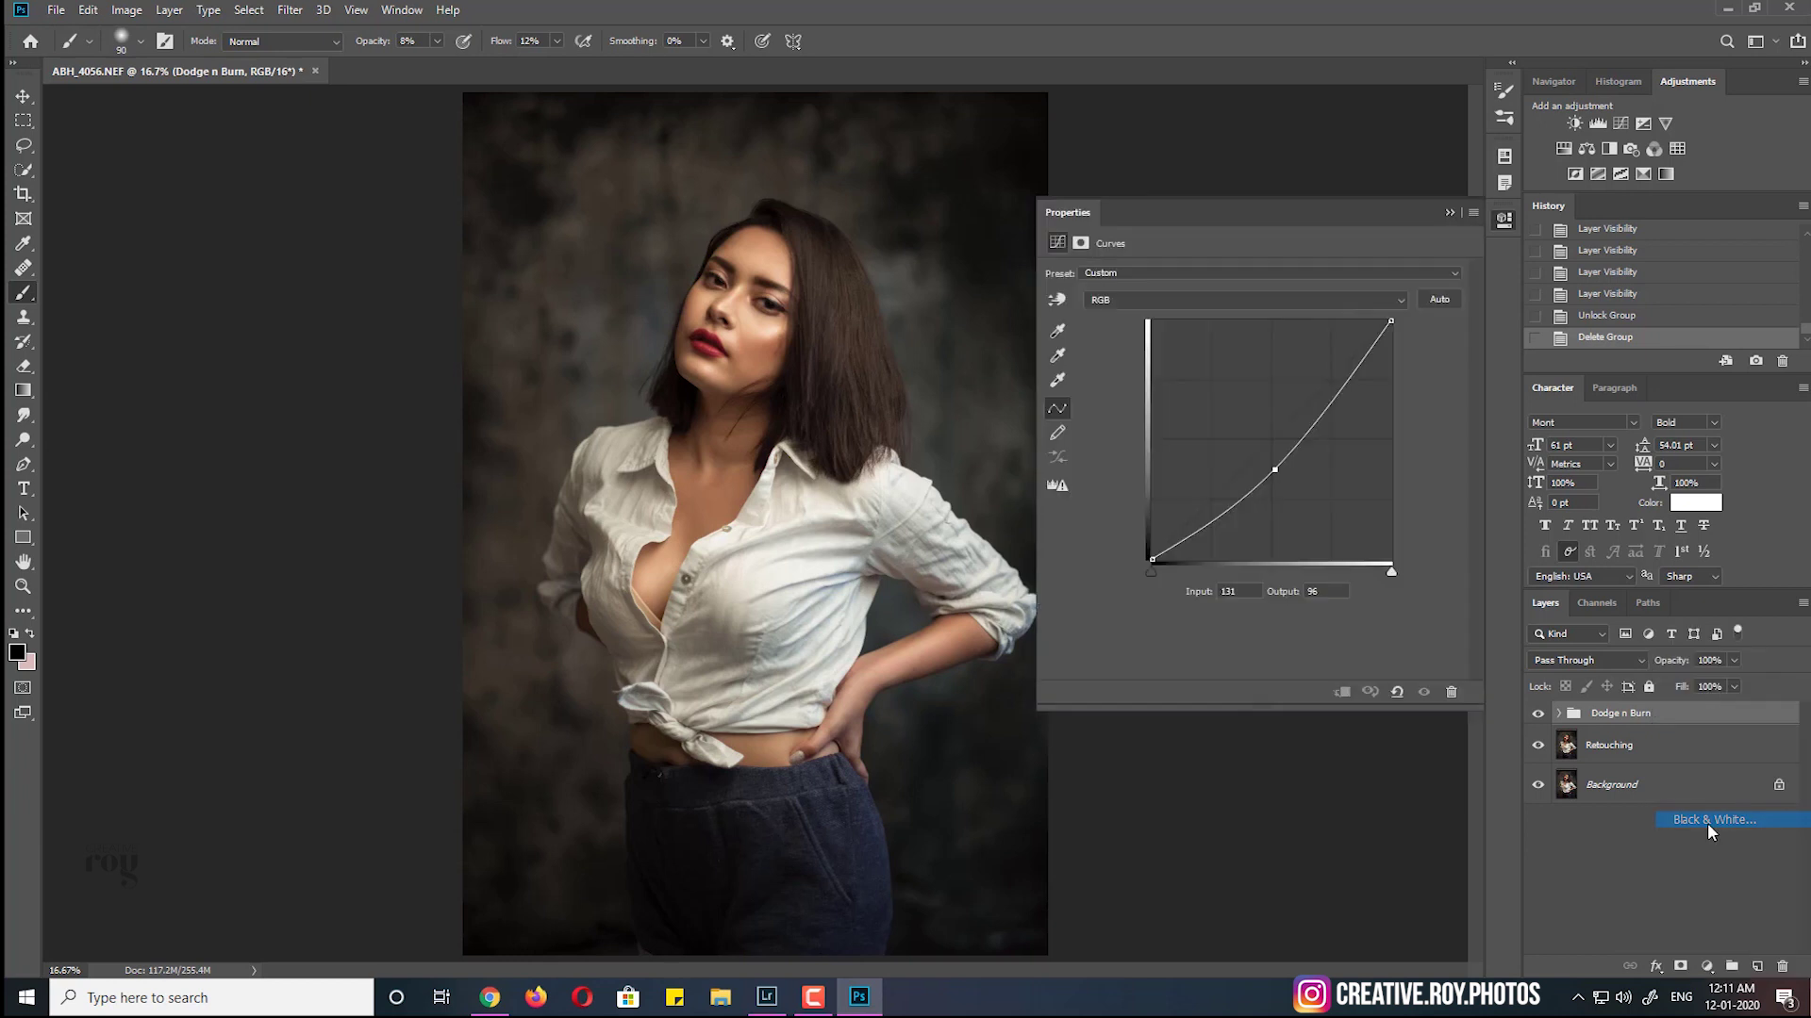
mouse_move(1245, 344)
mouse_down()
mouse_move(1211, 343)
mouse_move(1270, 384)
mouse_up()
click(1450, 213)
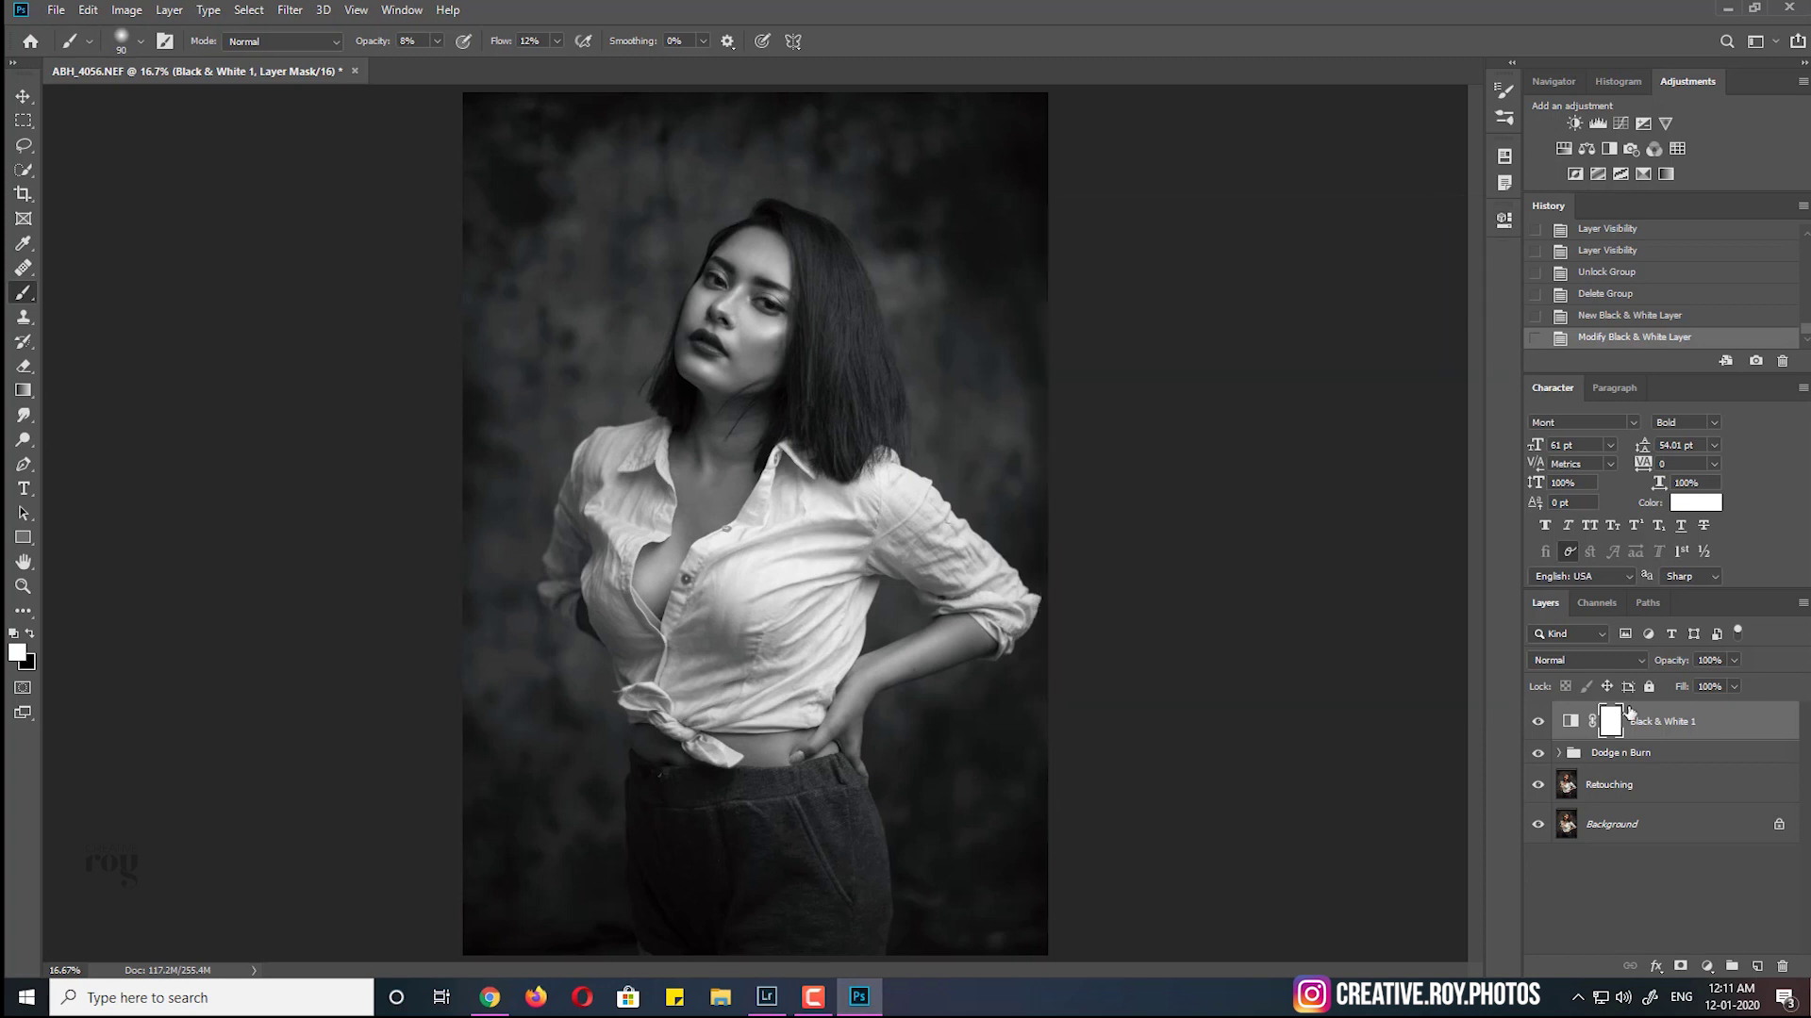
Lower the Black & White 1 layer's opacity to 34%
key(ctrl+2)
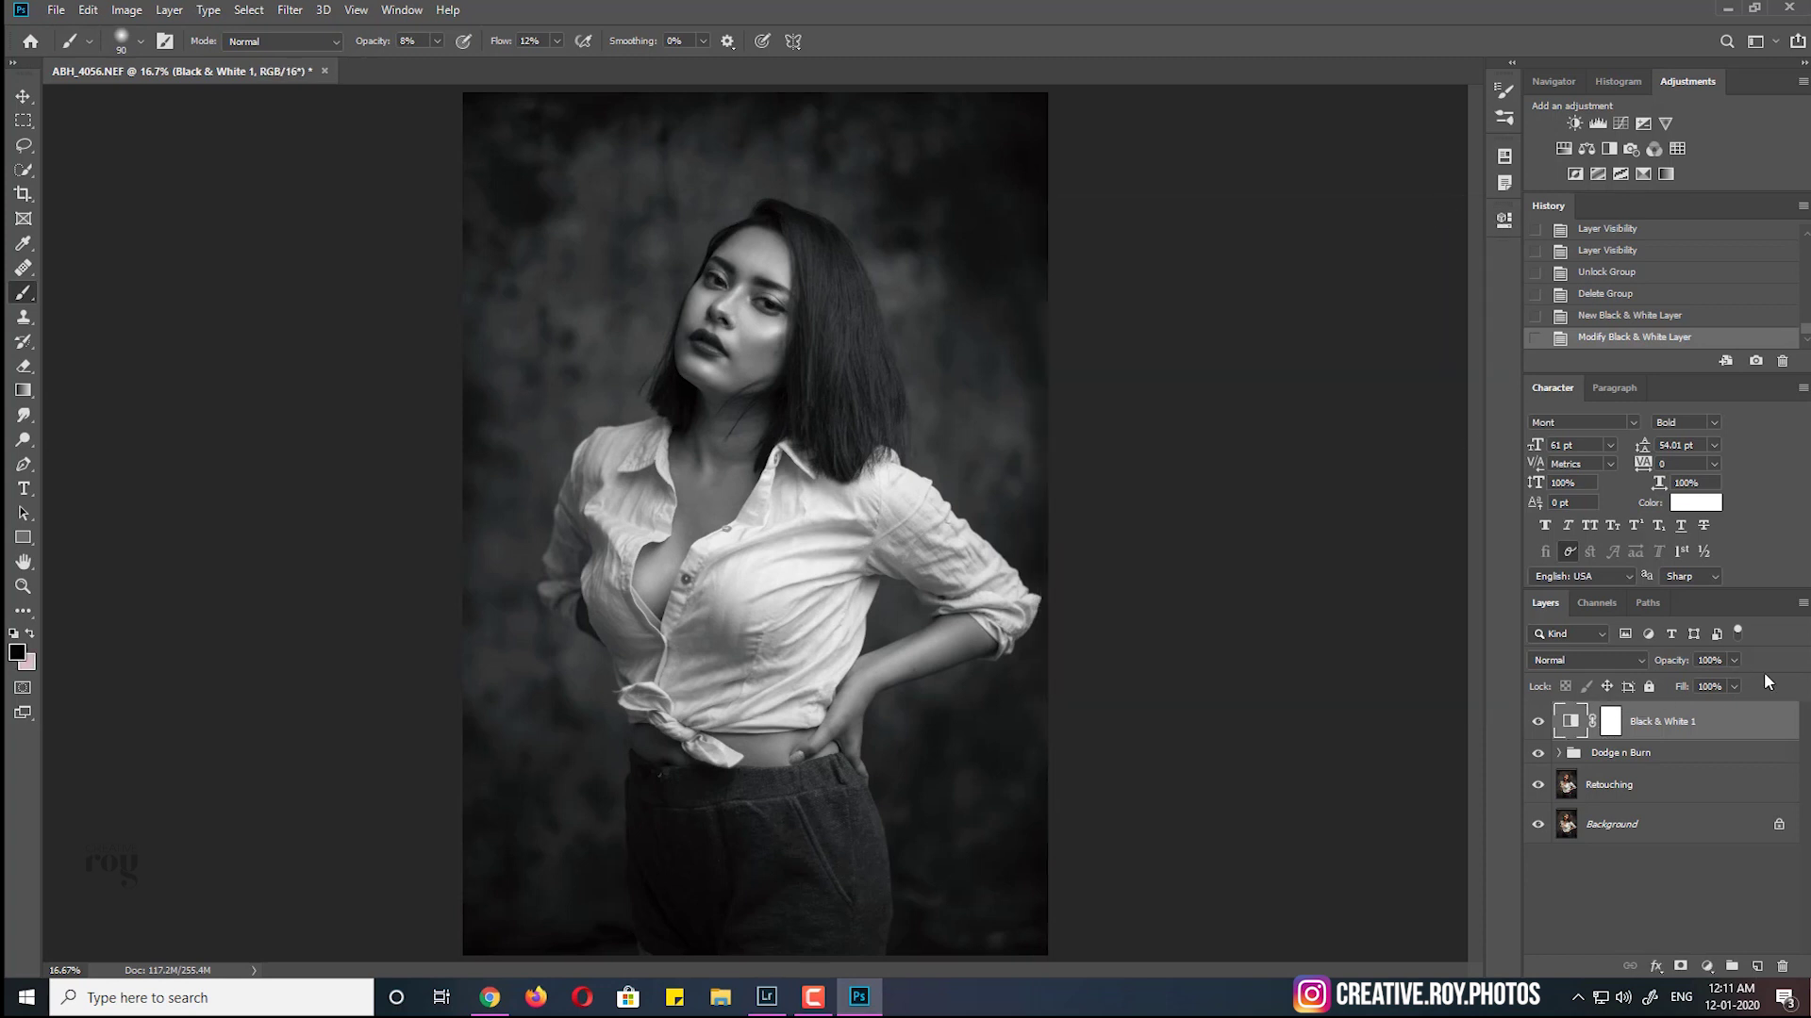
click(1734, 661)
drag(1692, 682, 1679, 691)
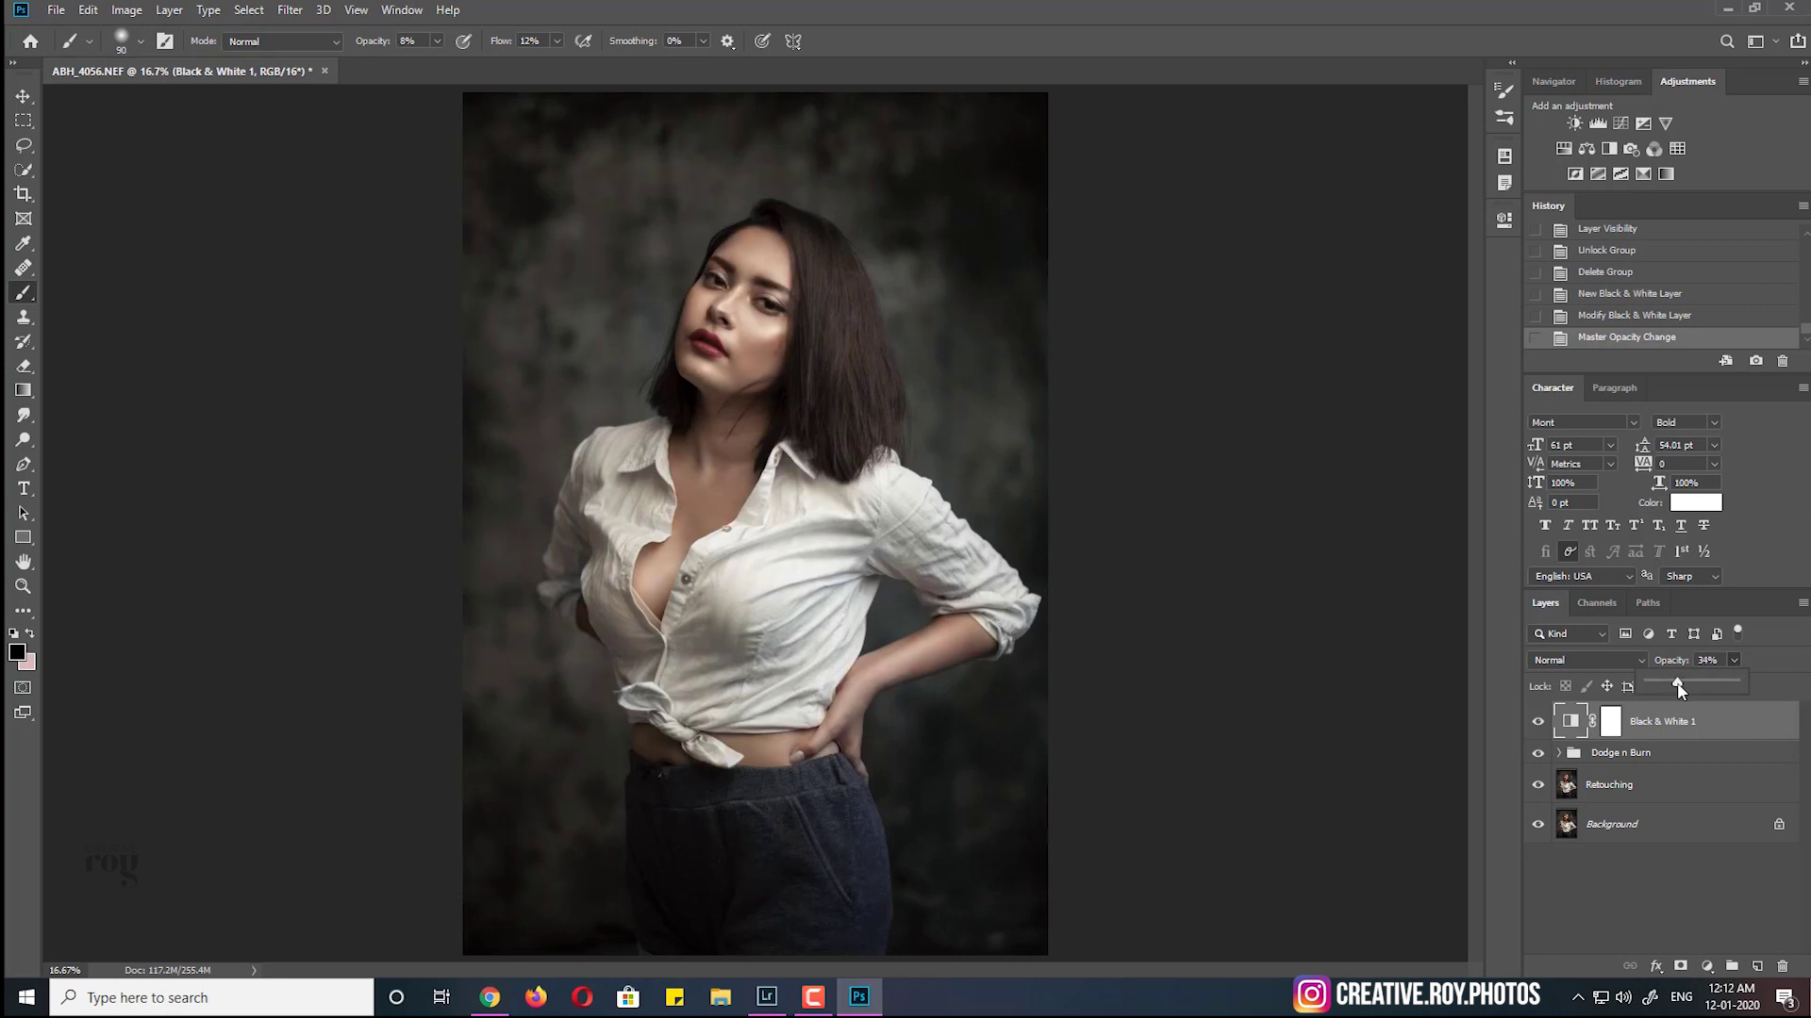
click(1735, 660)
key(ctrl+minus)
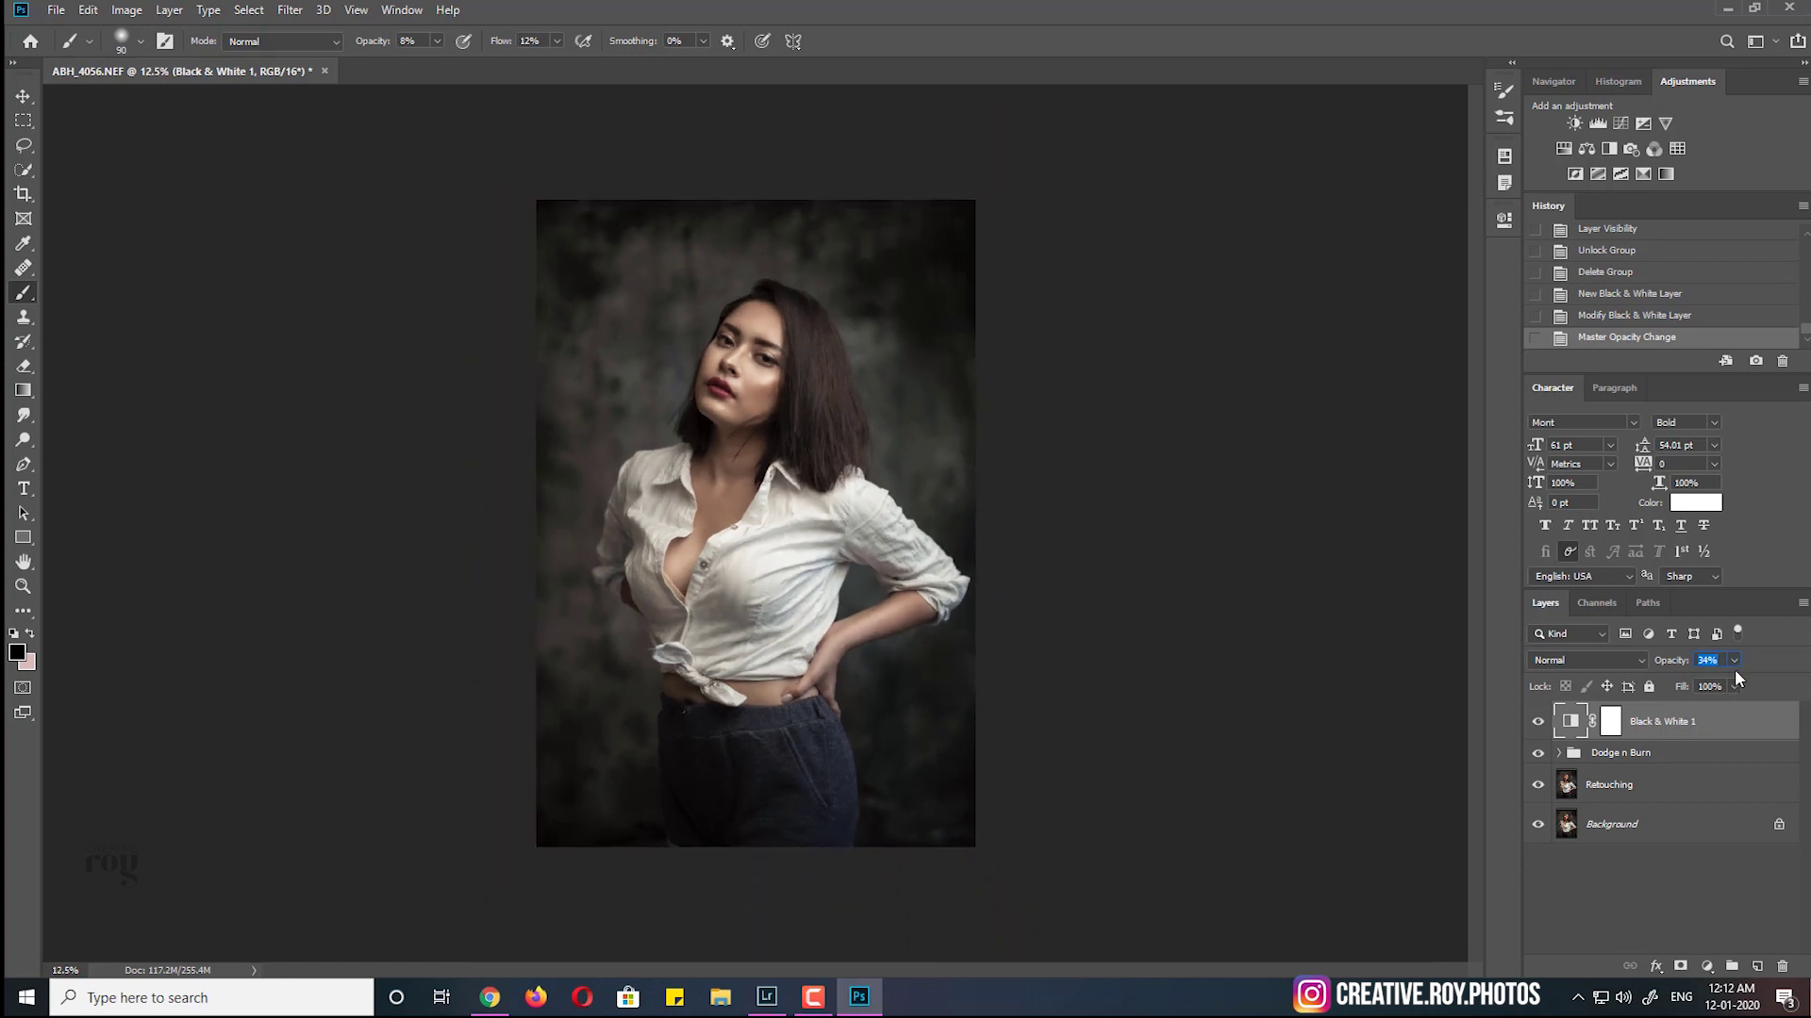
Add a Curves layer with shadow, midtone and highlight points and a slightly lifted black point
click(1707, 966)
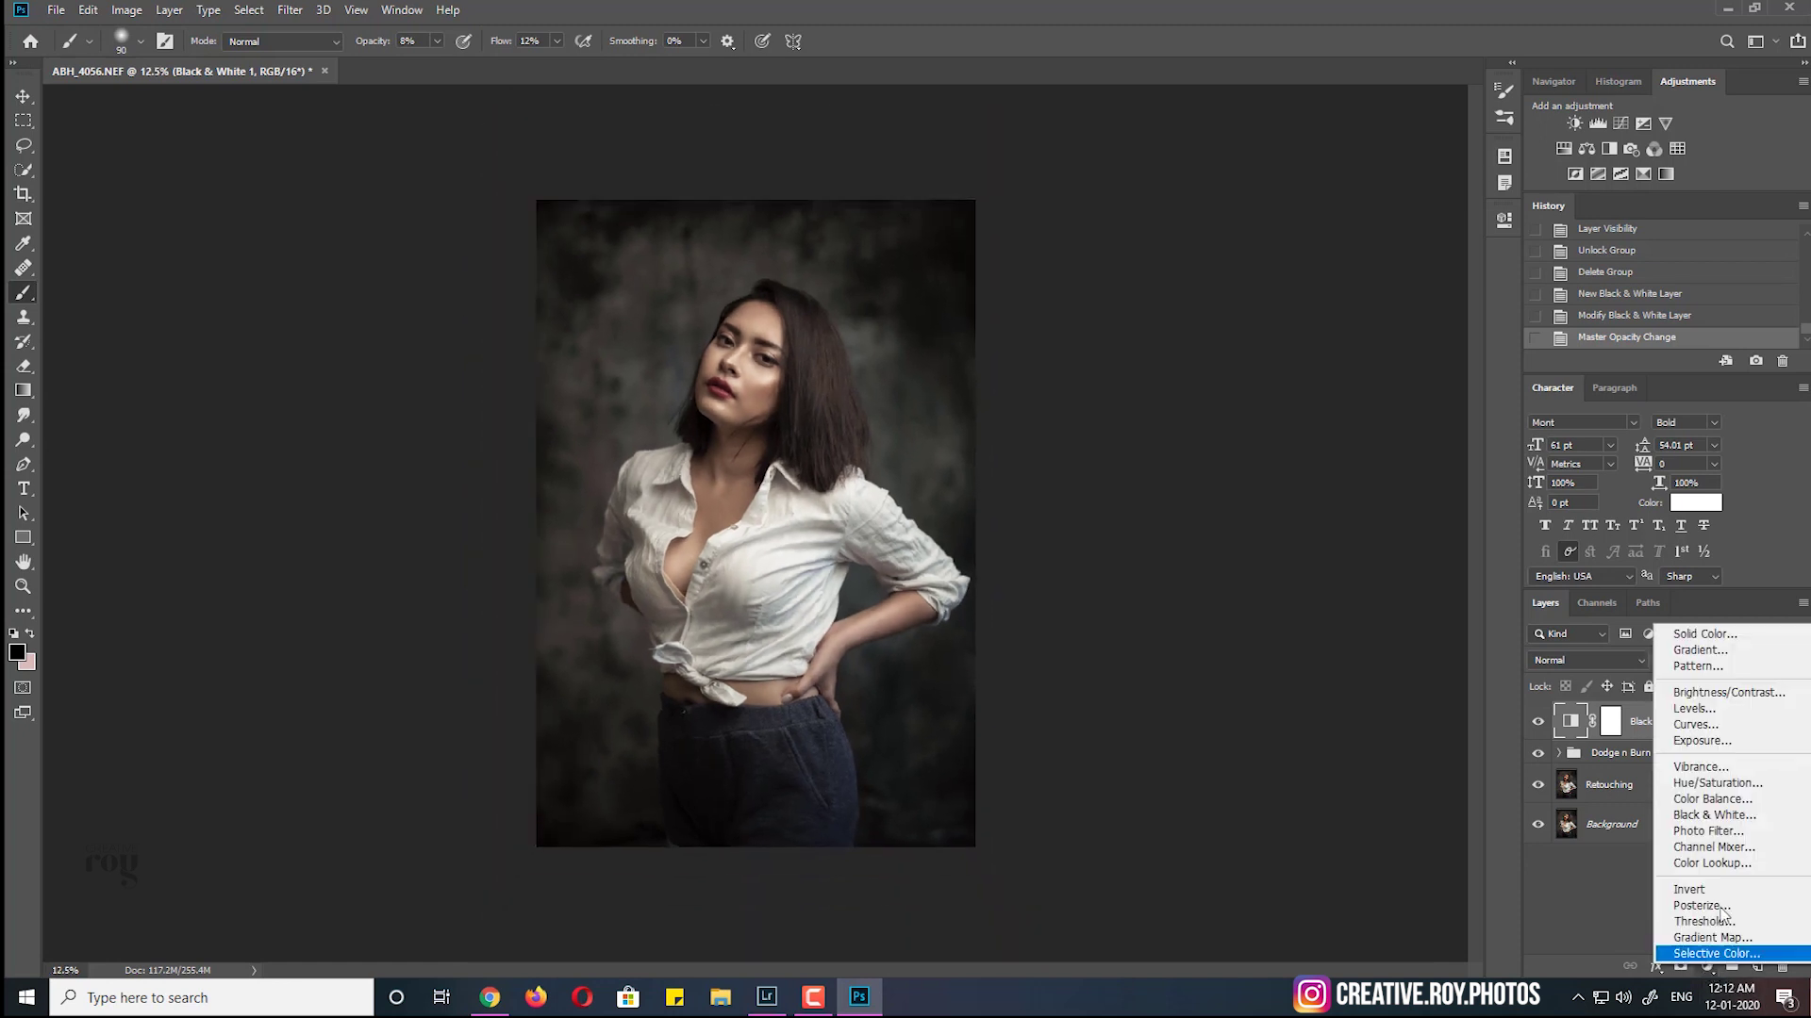
click(1693, 725)
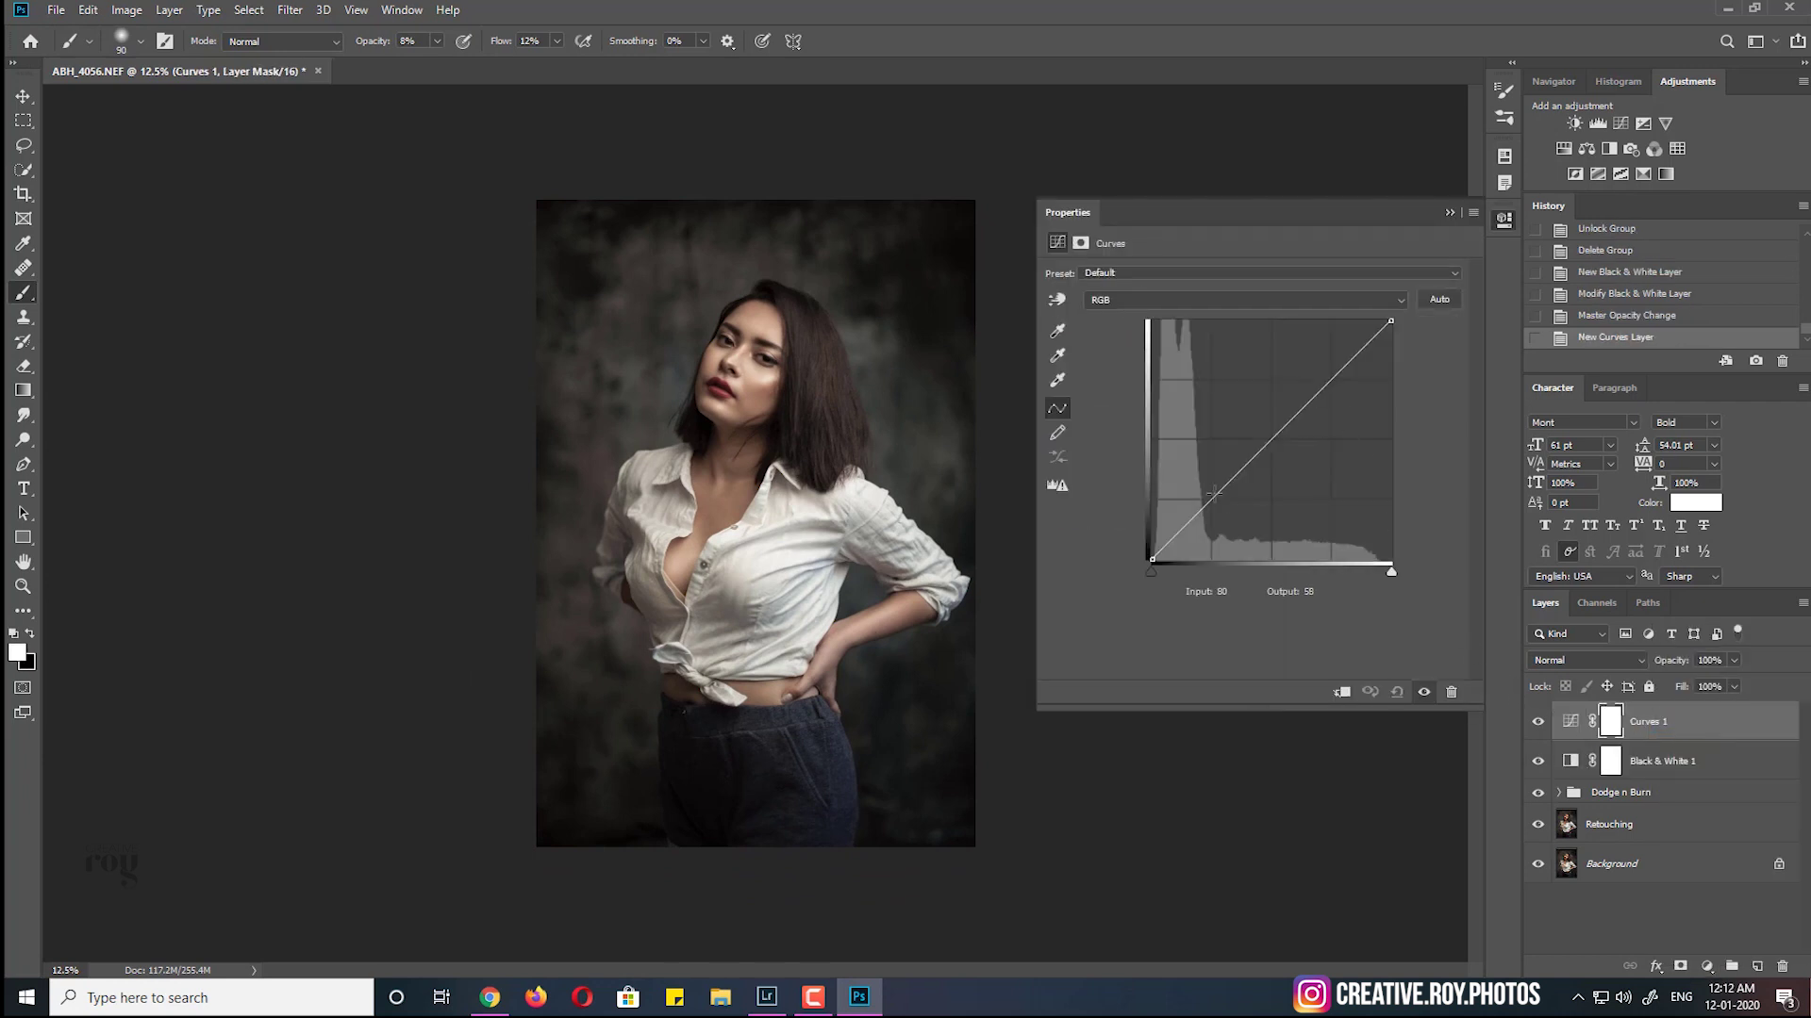
click(1213, 498)
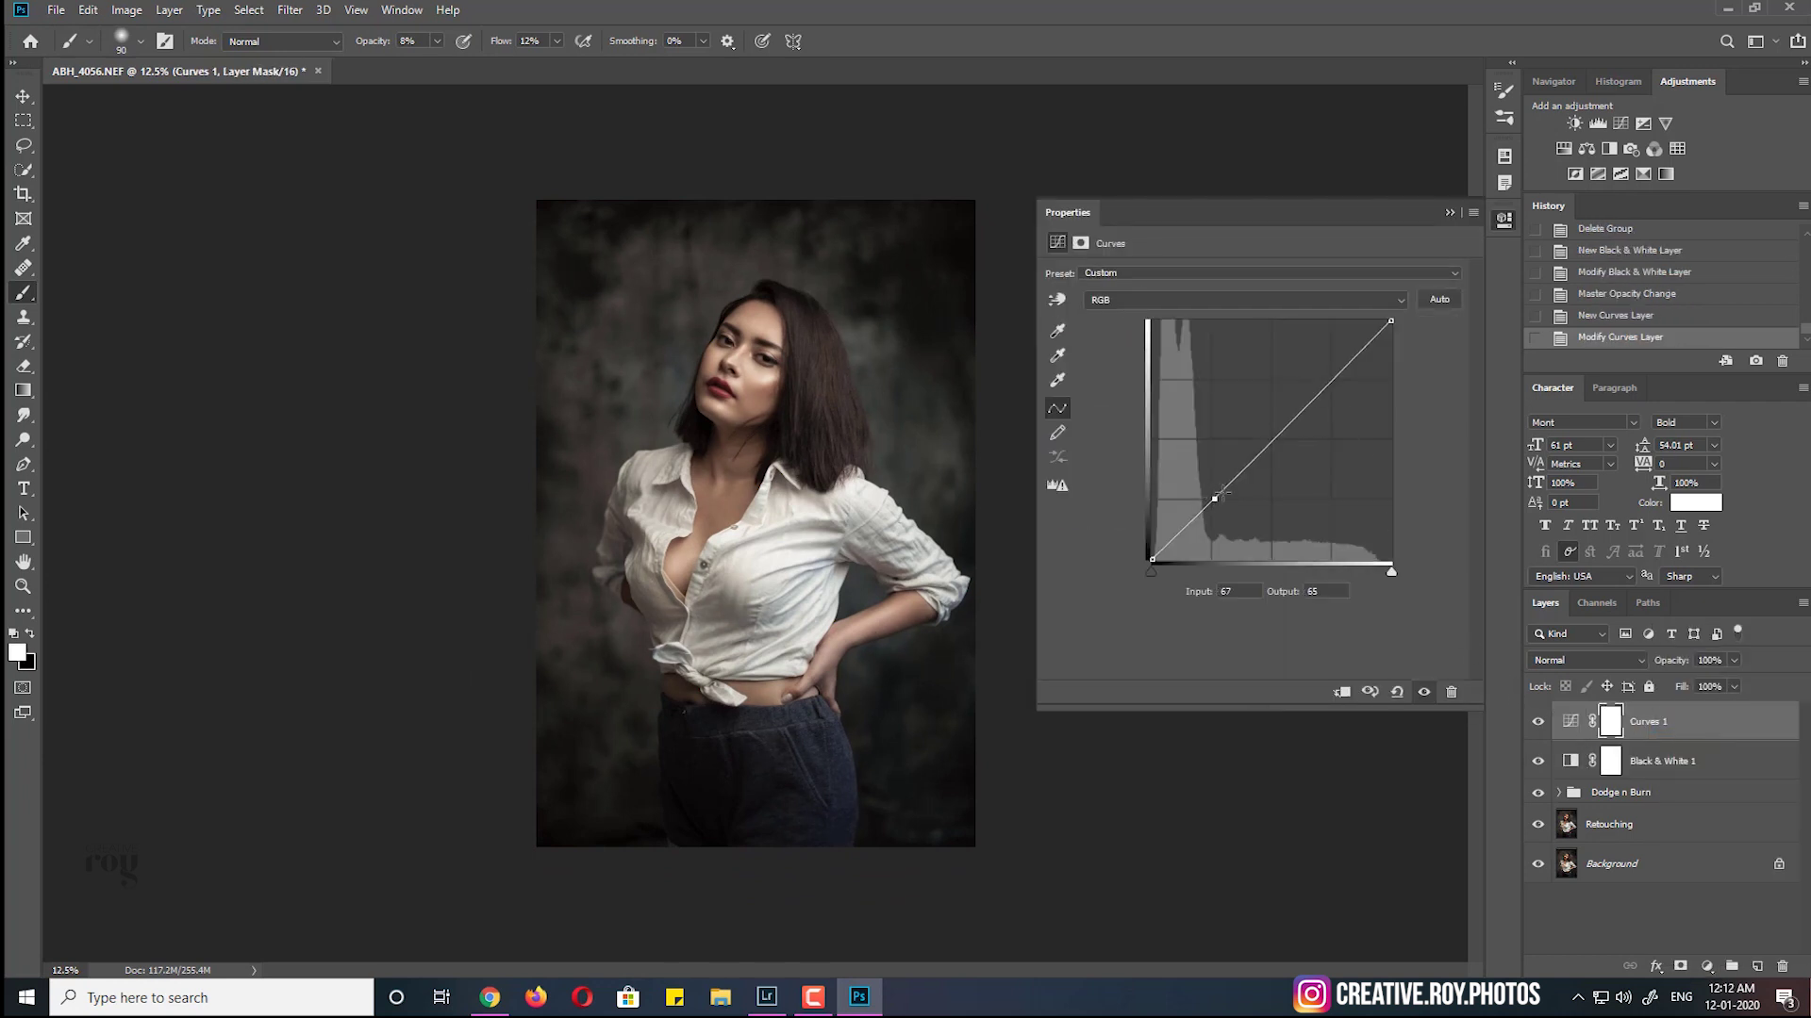
click(1270, 441)
drag(1331, 378, 1334, 373)
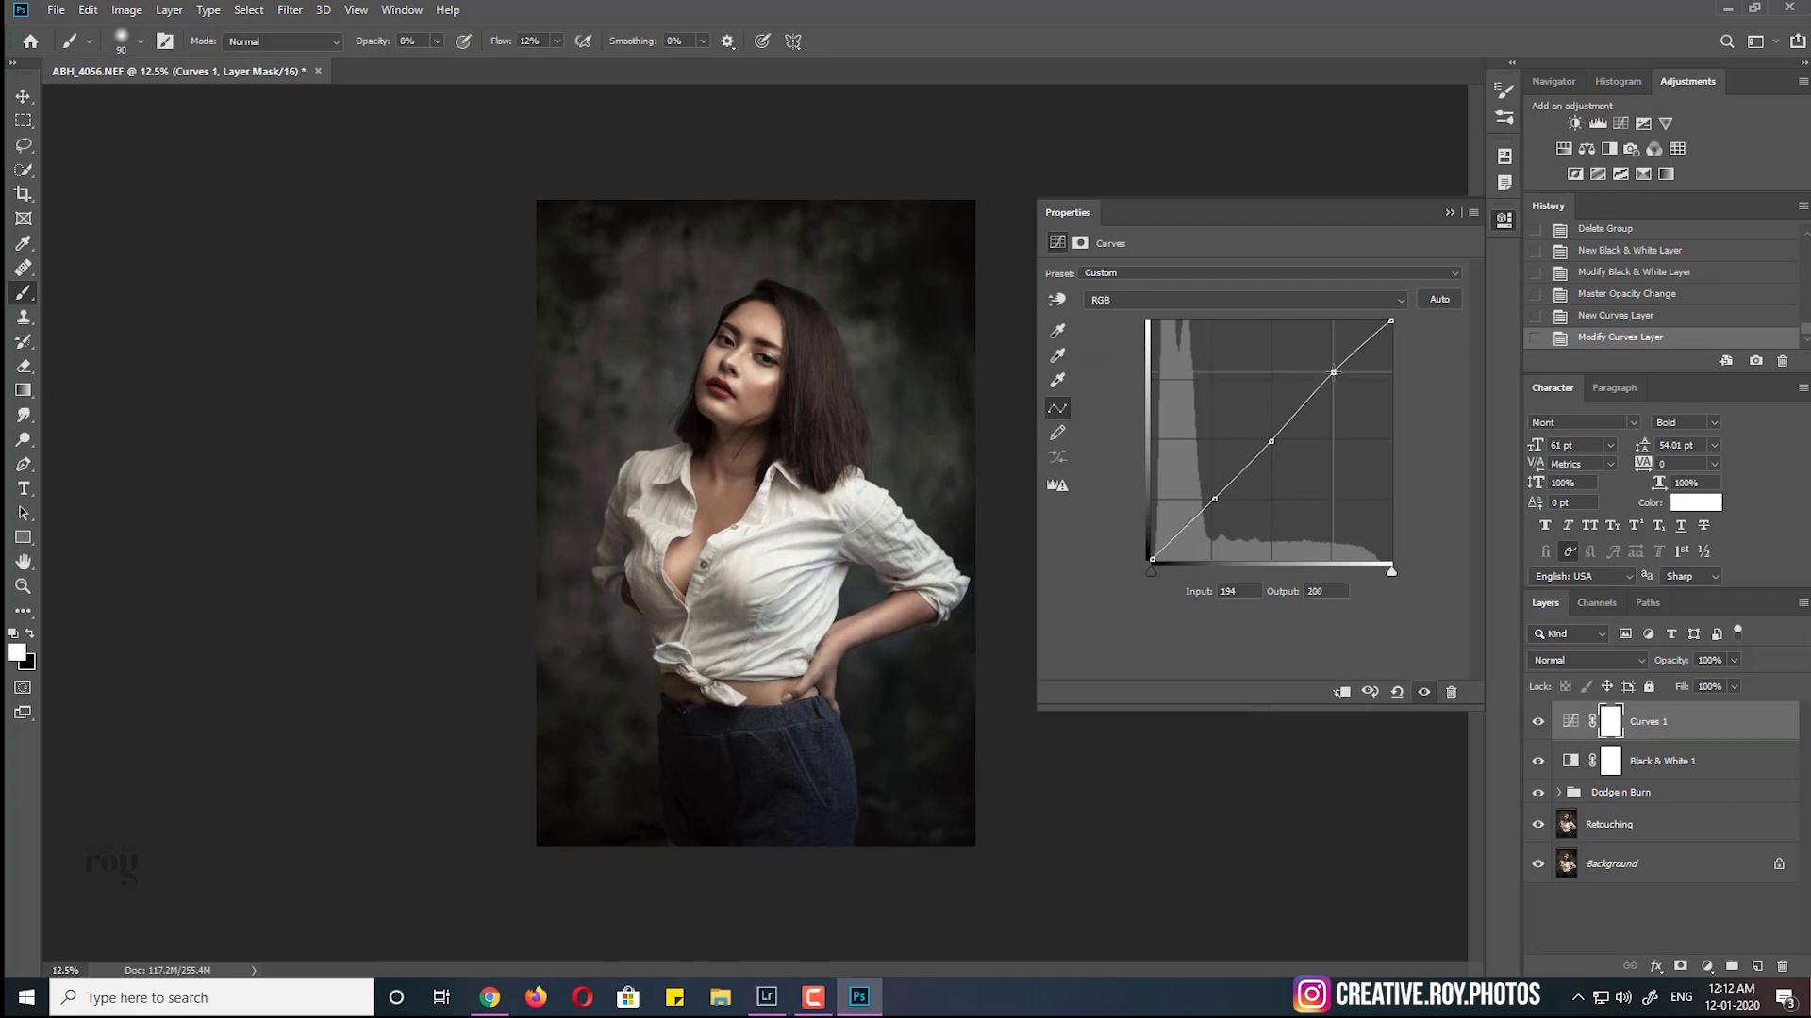
drag(1151, 560, 1145, 554)
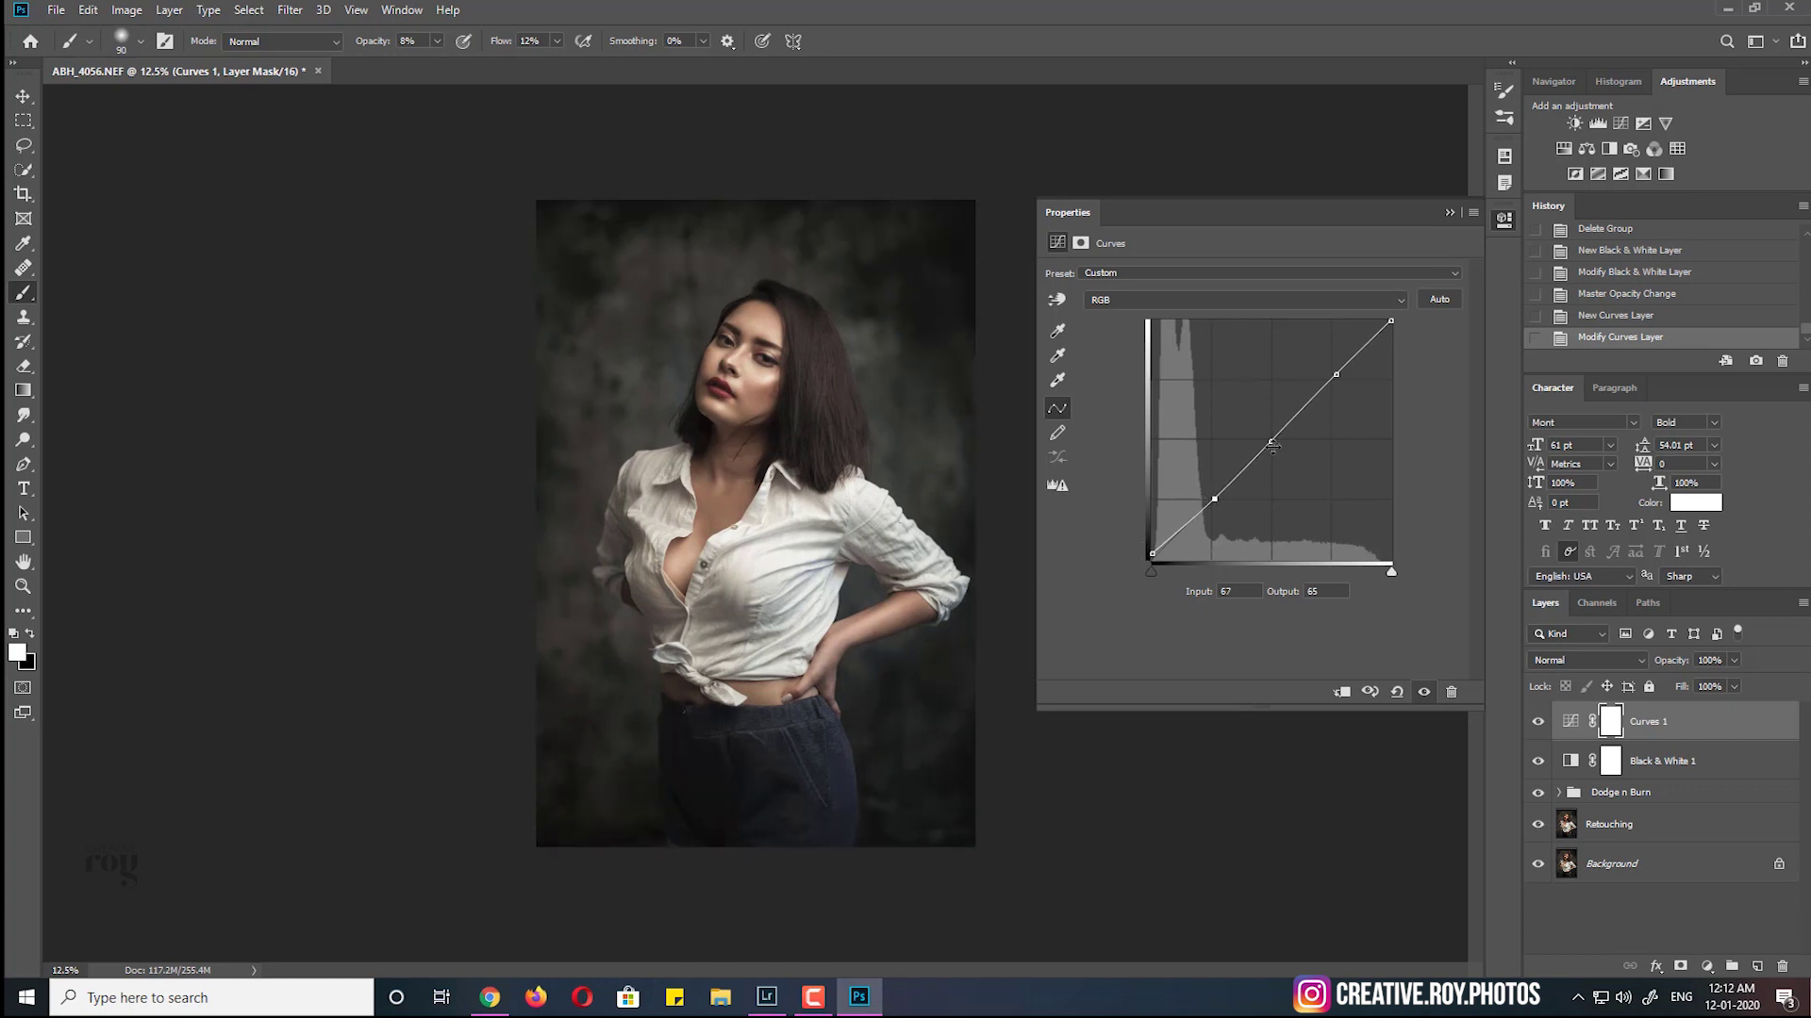
drag(1271, 442, 1276, 445)
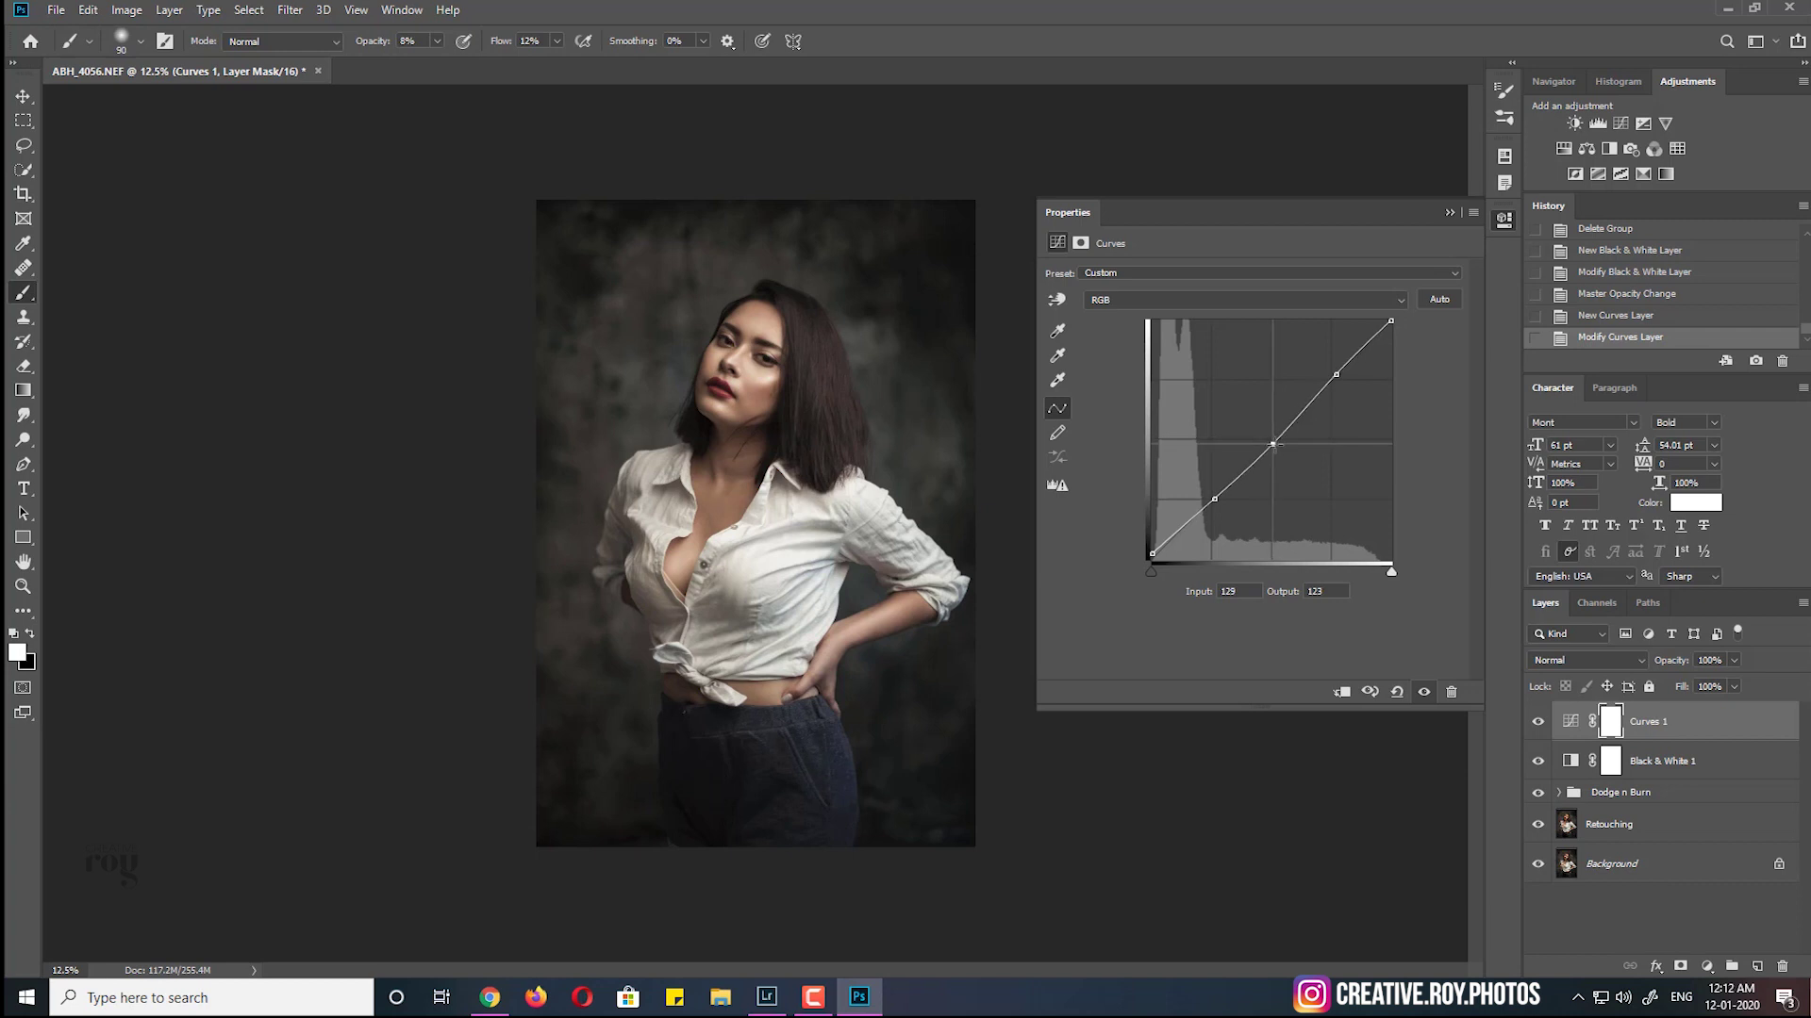
click(1451, 212)
click(1538, 724)
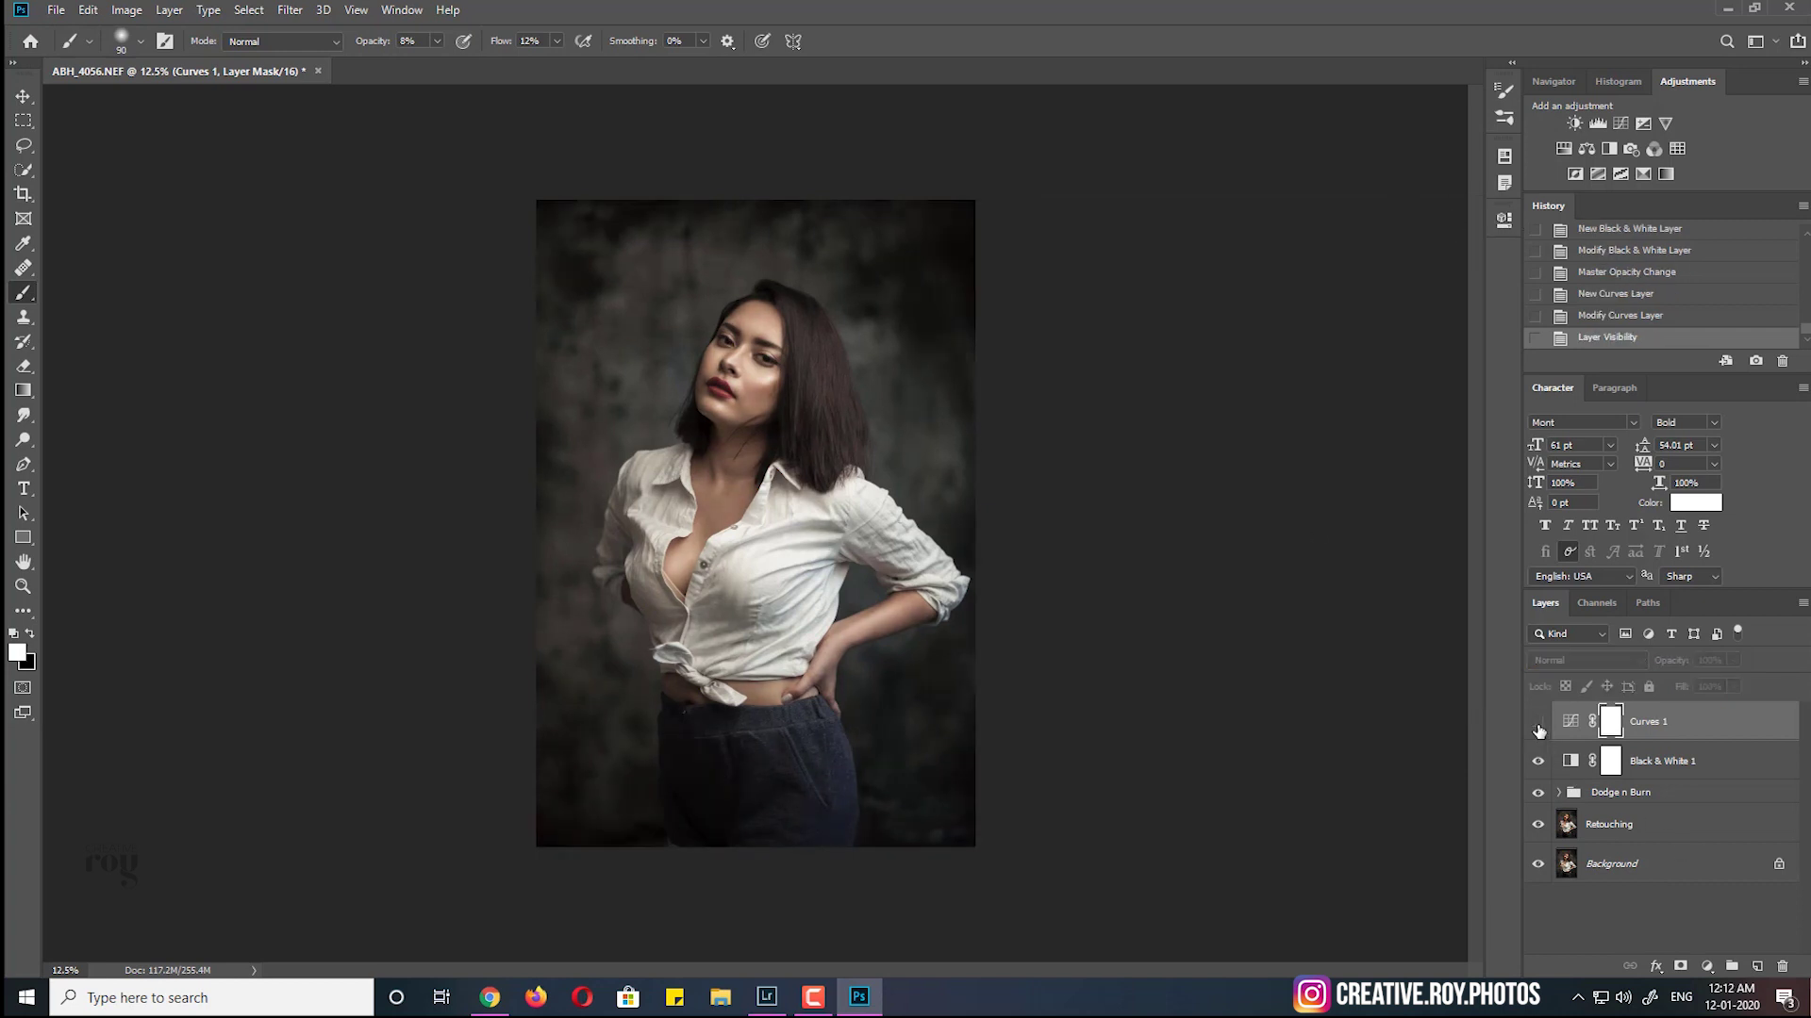
Fine-tune the Curves 1 black point to adjust the shadow fade, then compare
double_click(1570, 722)
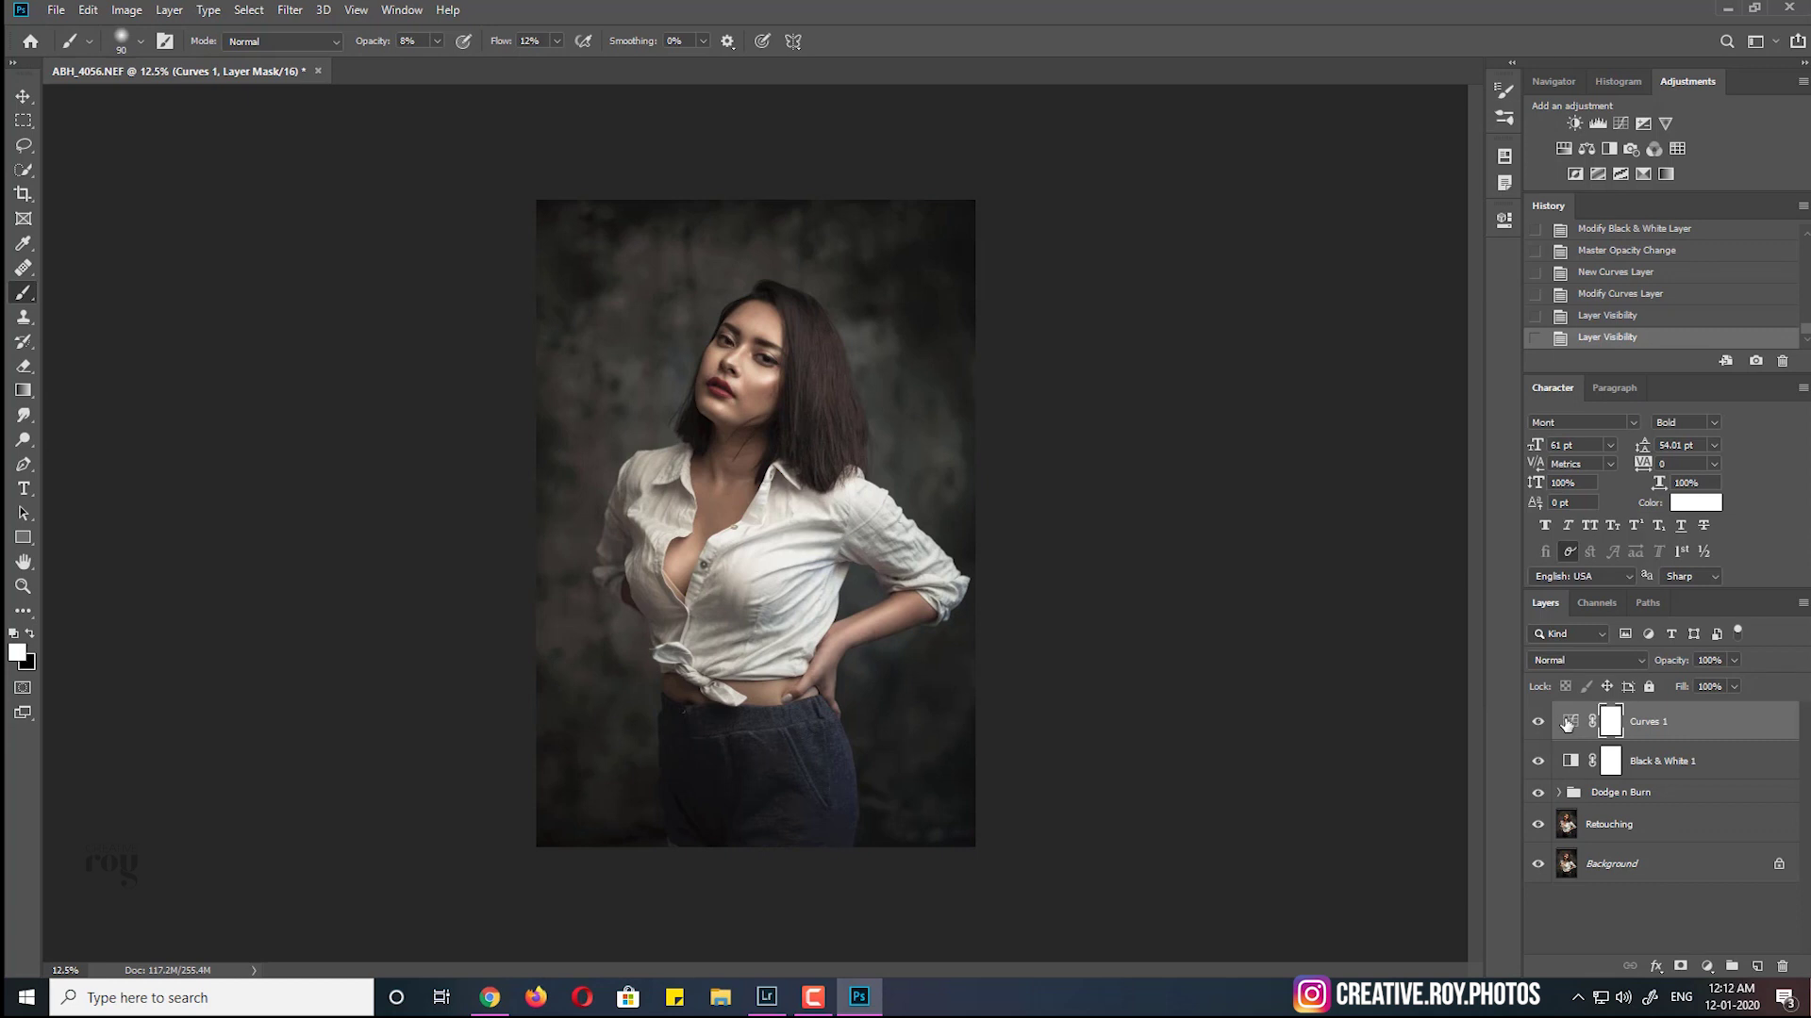
drag(1150, 555, 1140, 554)
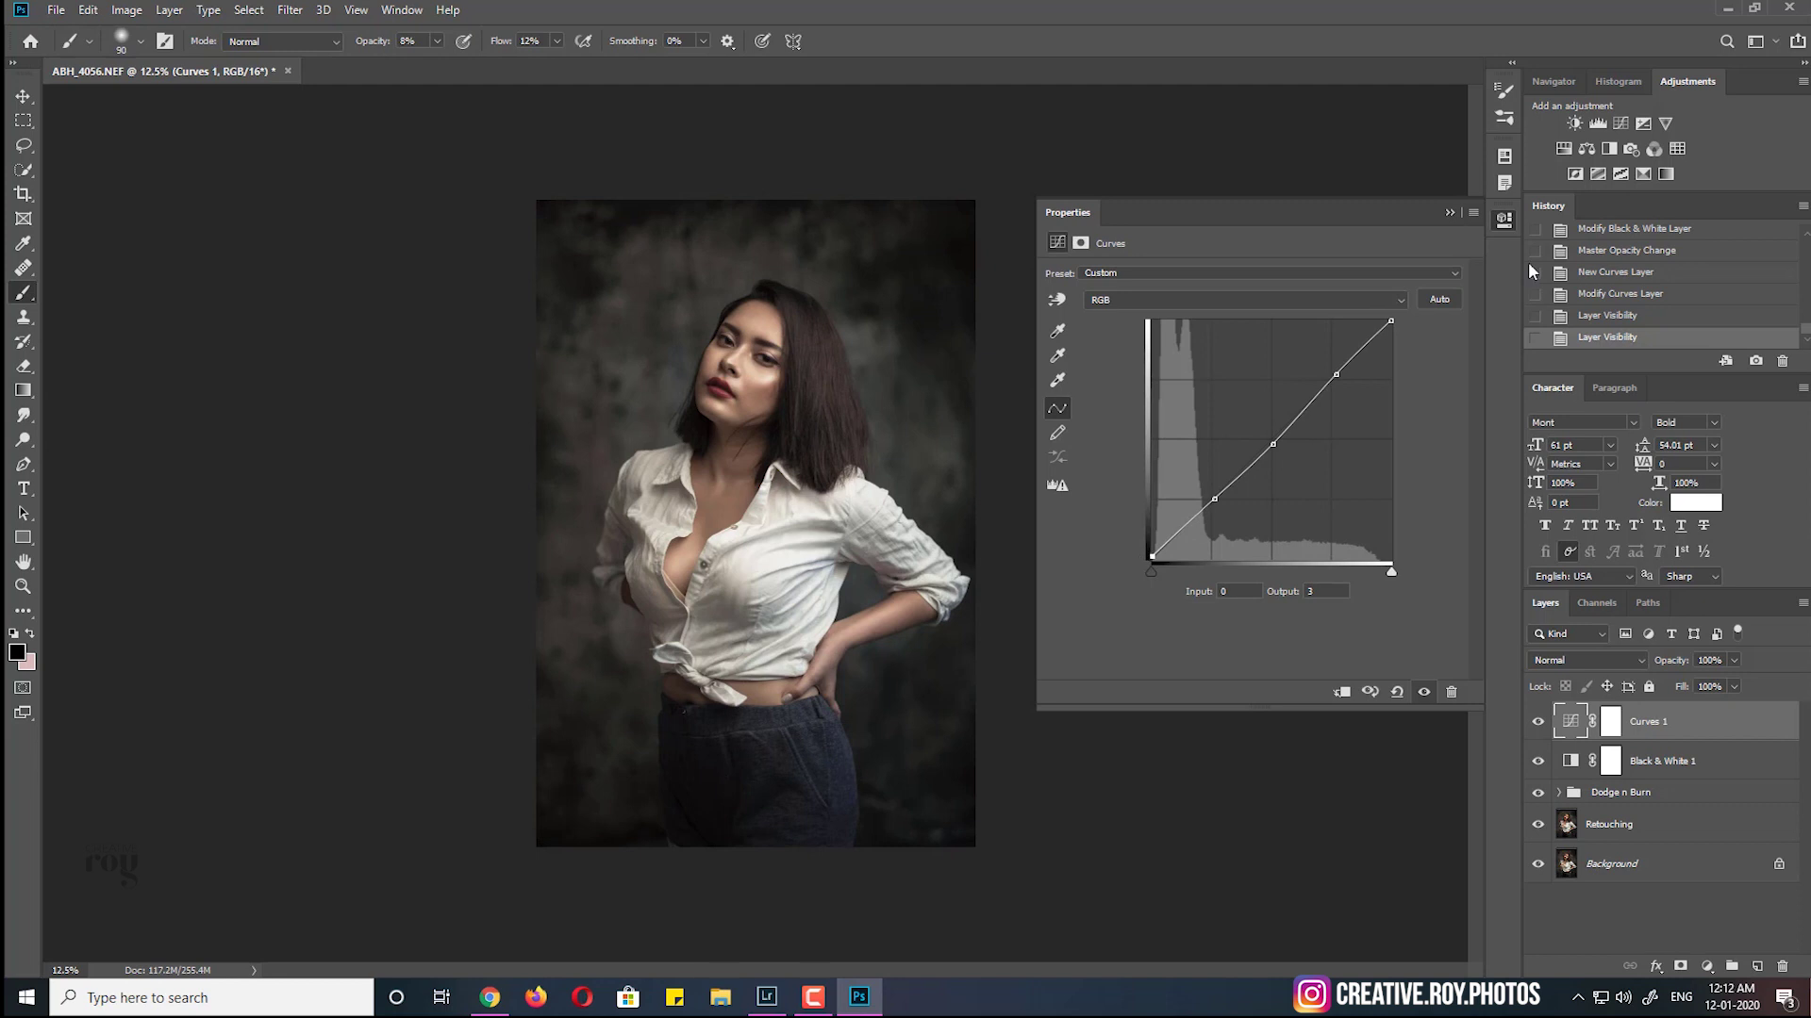
click(1449, 213)
click(1536, 721)
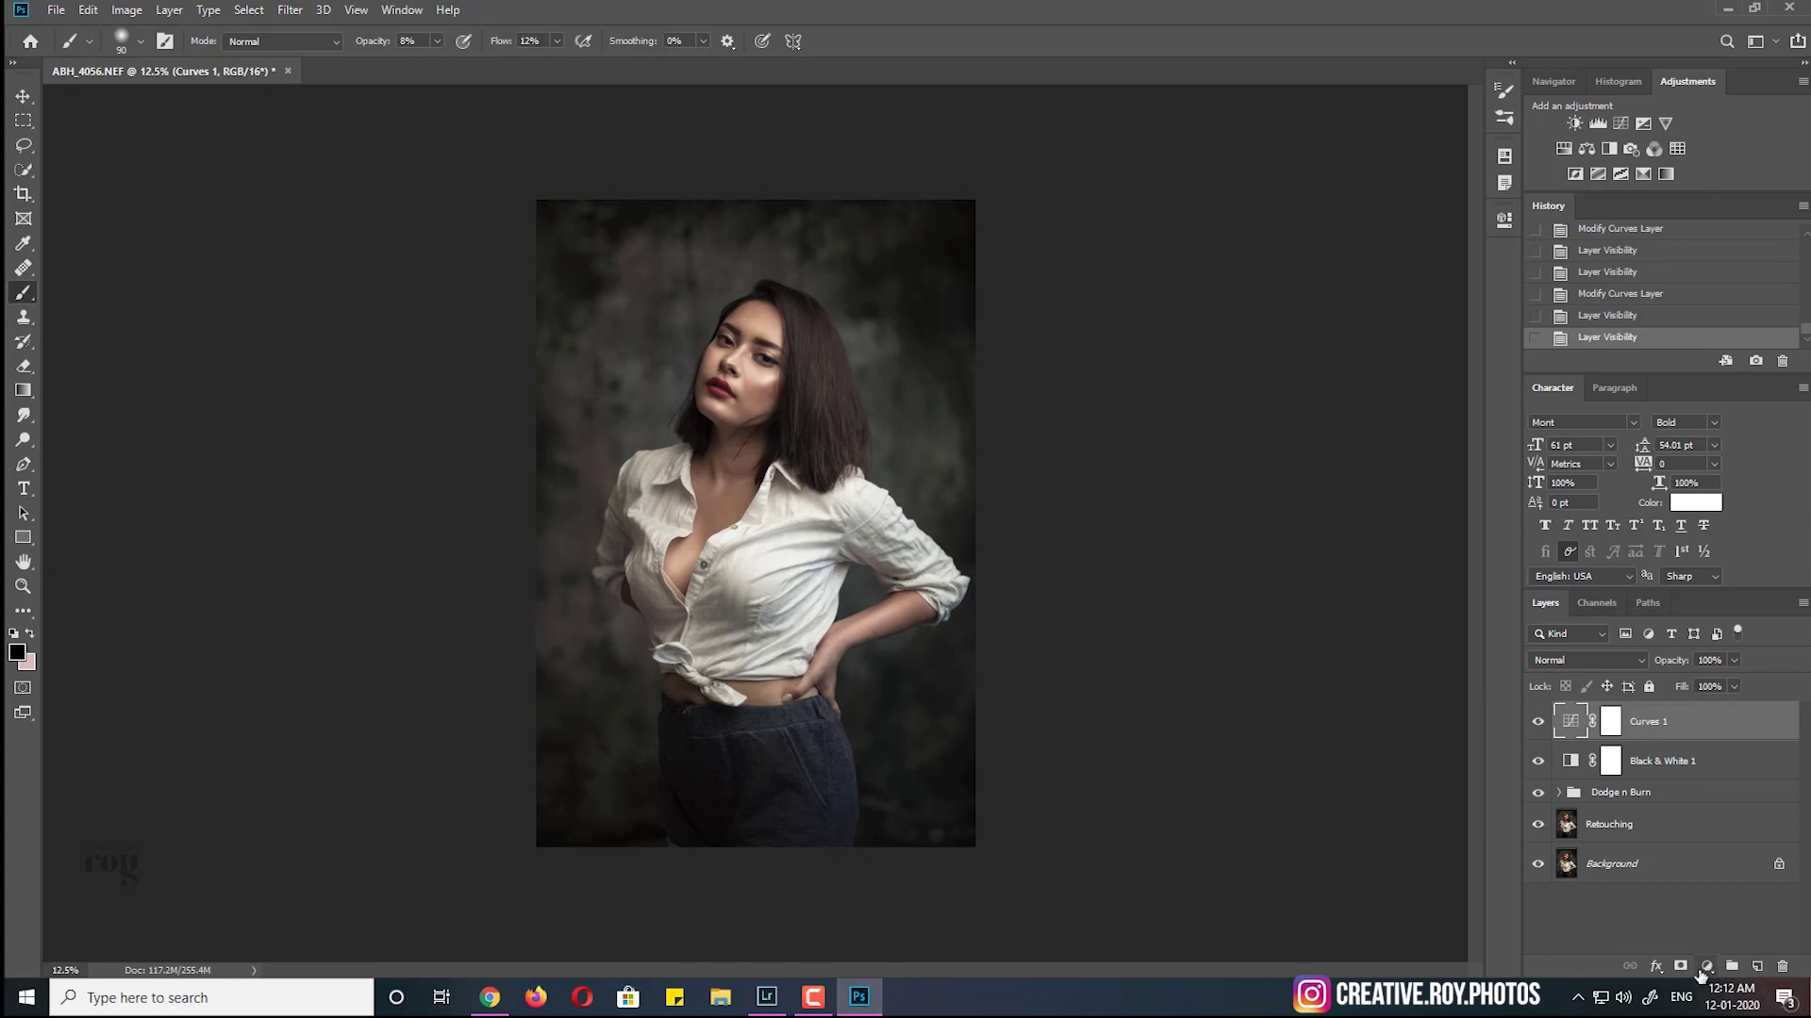
Add a Color Balance adjustment layer with Tone set to Shadows
click(1706, 966)
click(1712, 804)
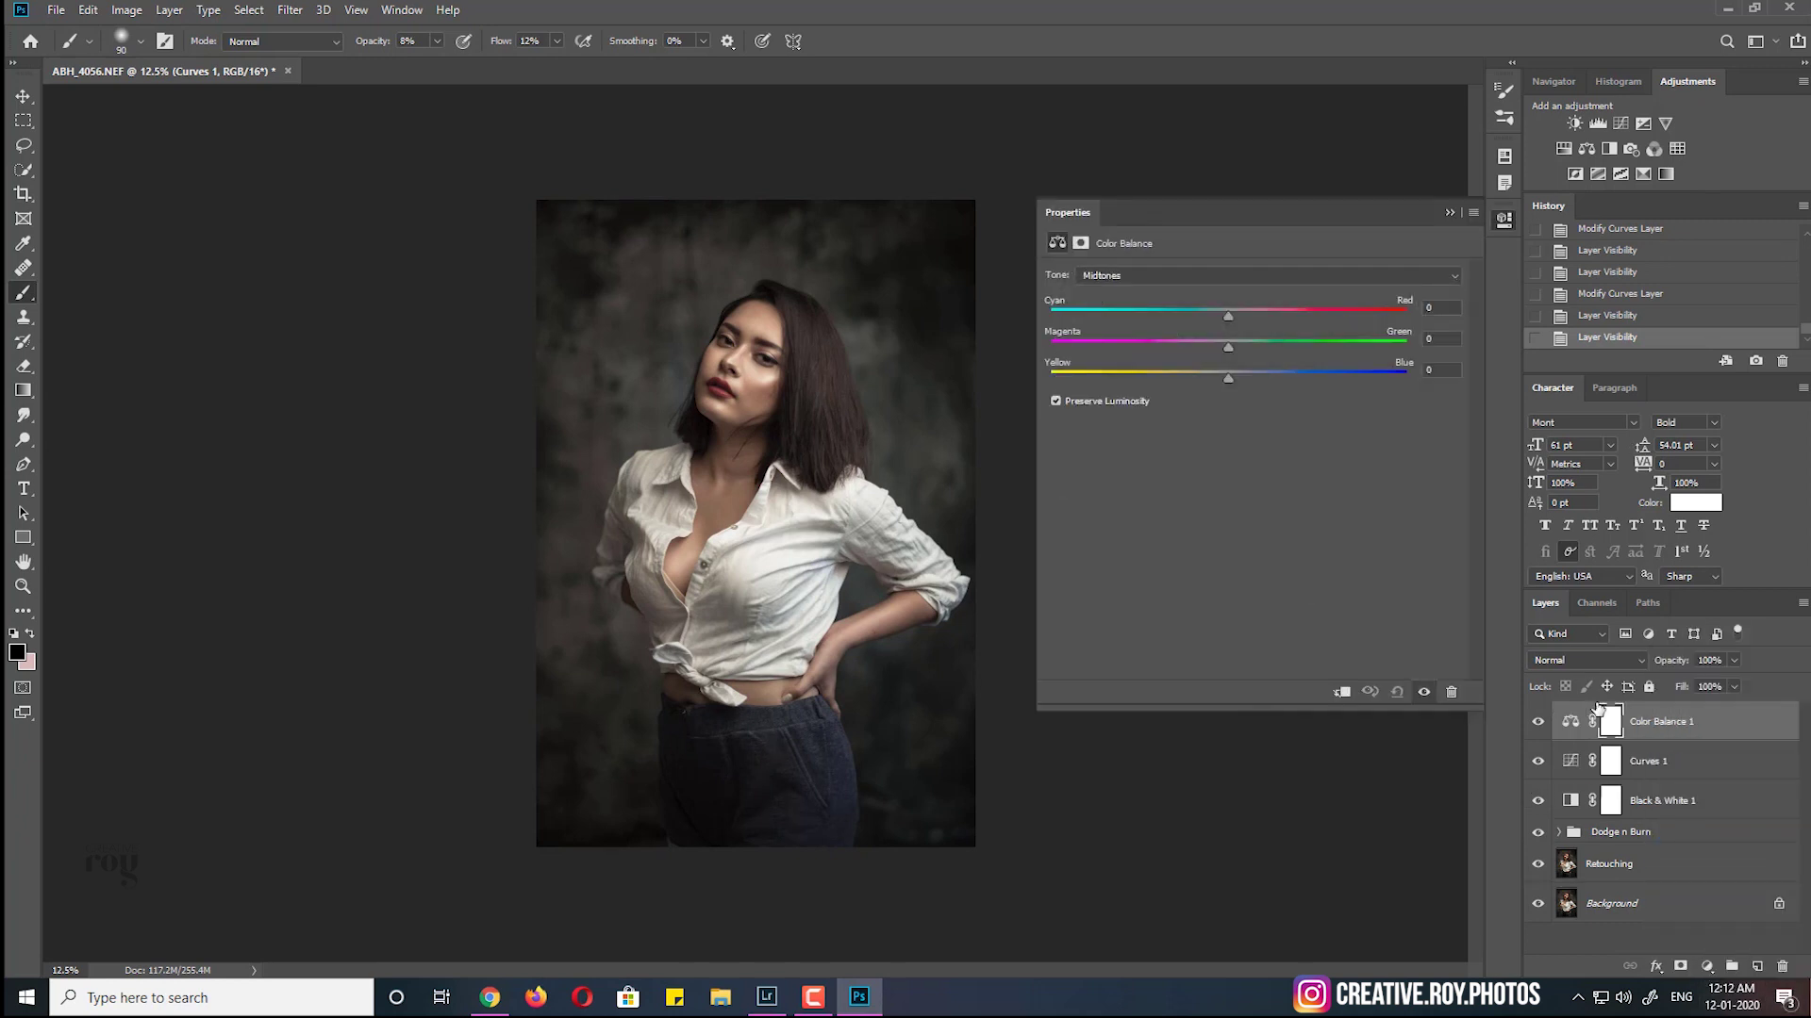
click(1252, 274)
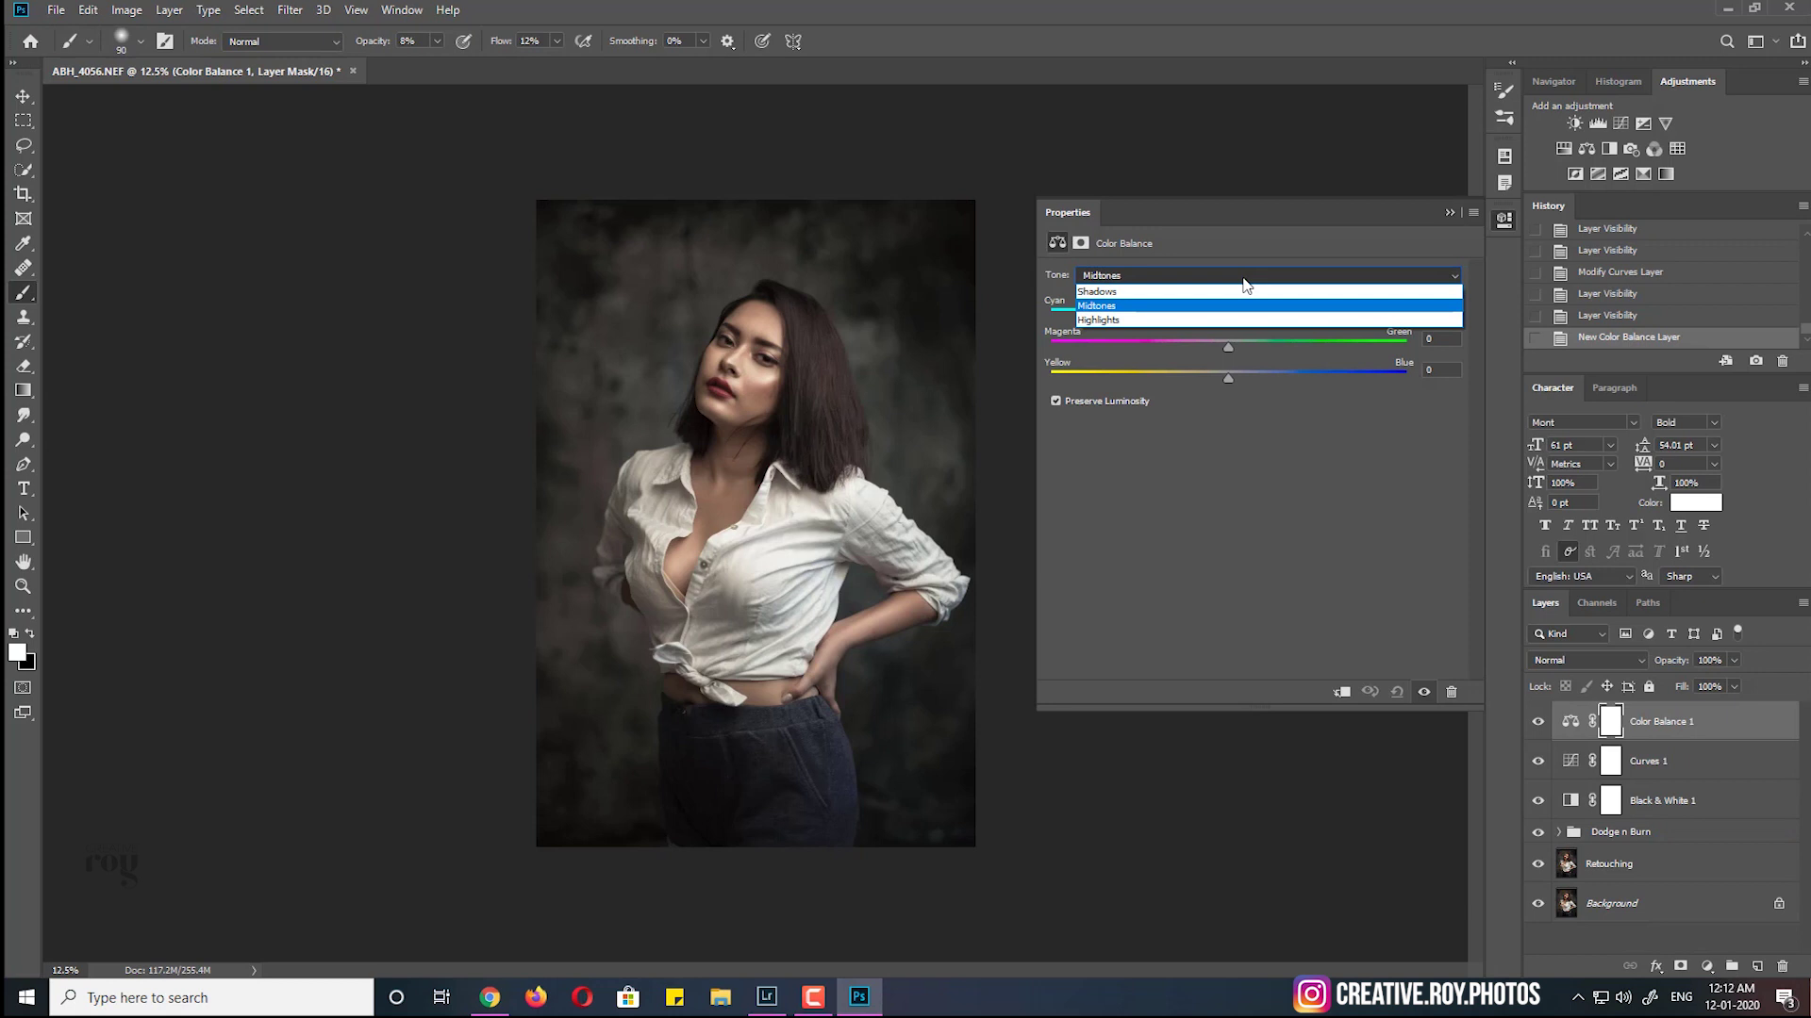
click(1216, 294)
Adjust the shadows' Cyan-Red and Yellow-Blue sliders, ending slightly toward red, and compare
drag(1218, 313, 1231, 314)
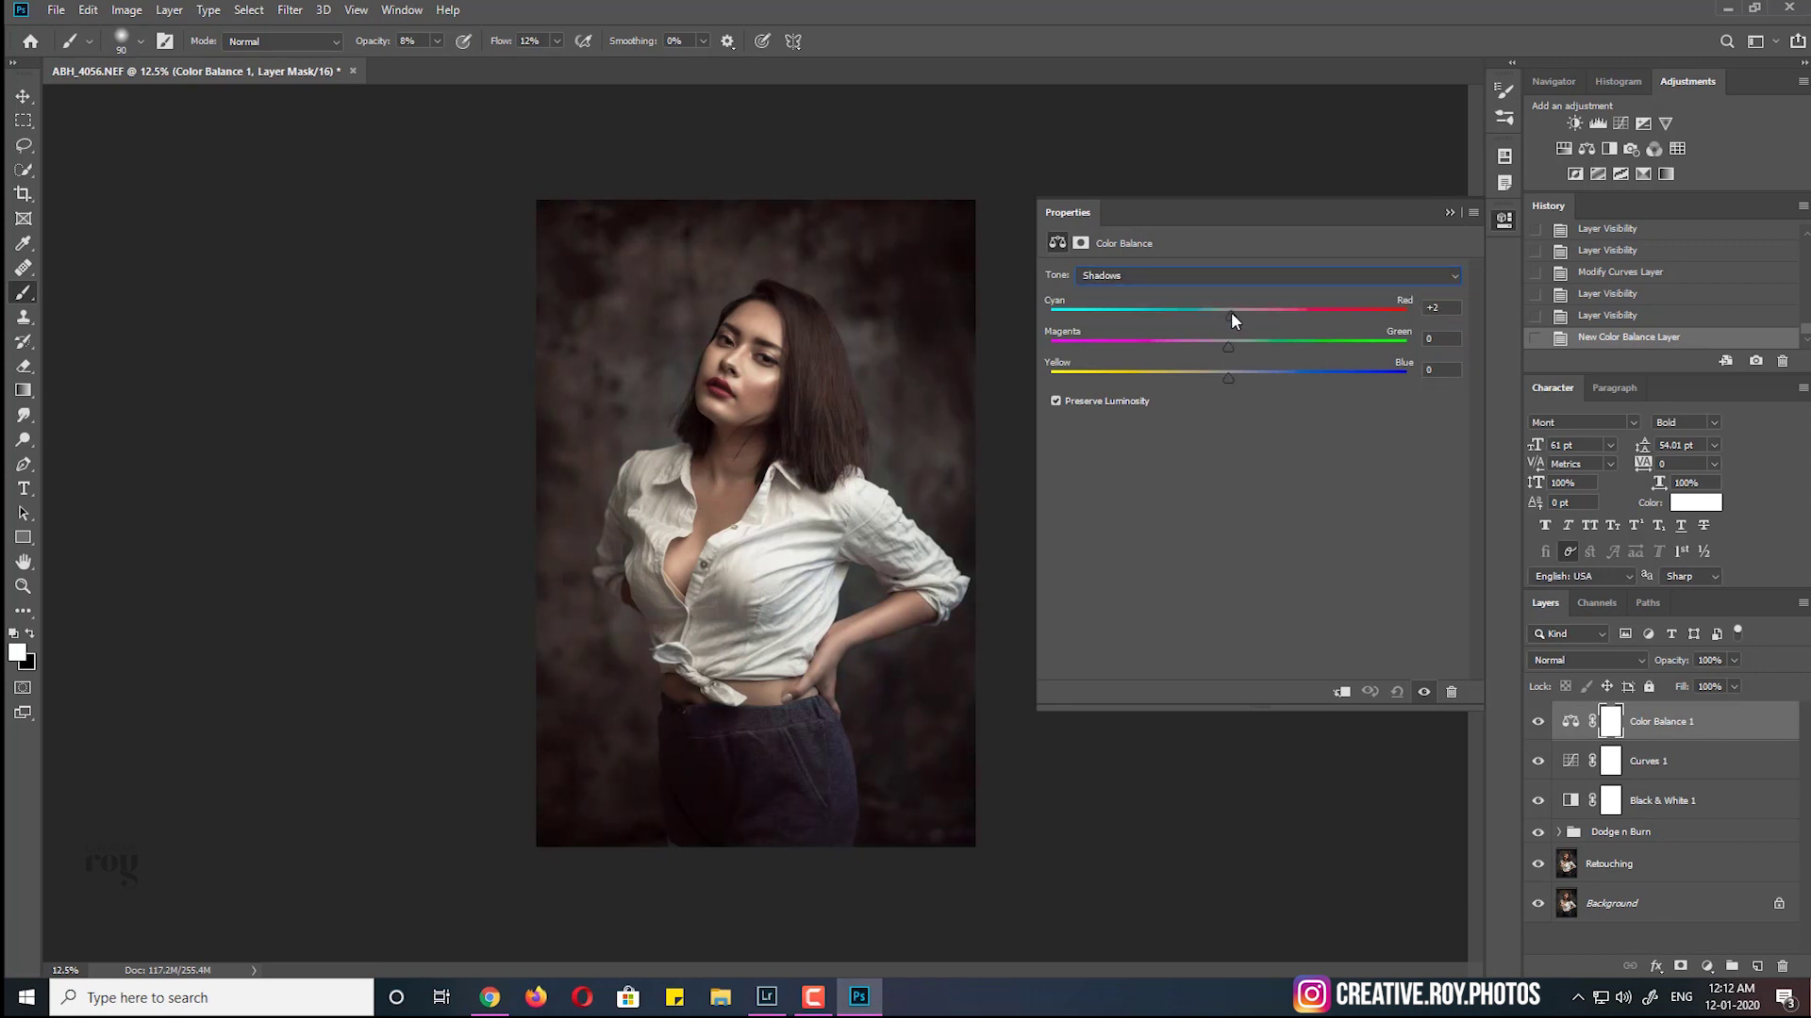
drag(1236, 377, 1228, 379)
drag(1228, 315, 1223, 316)
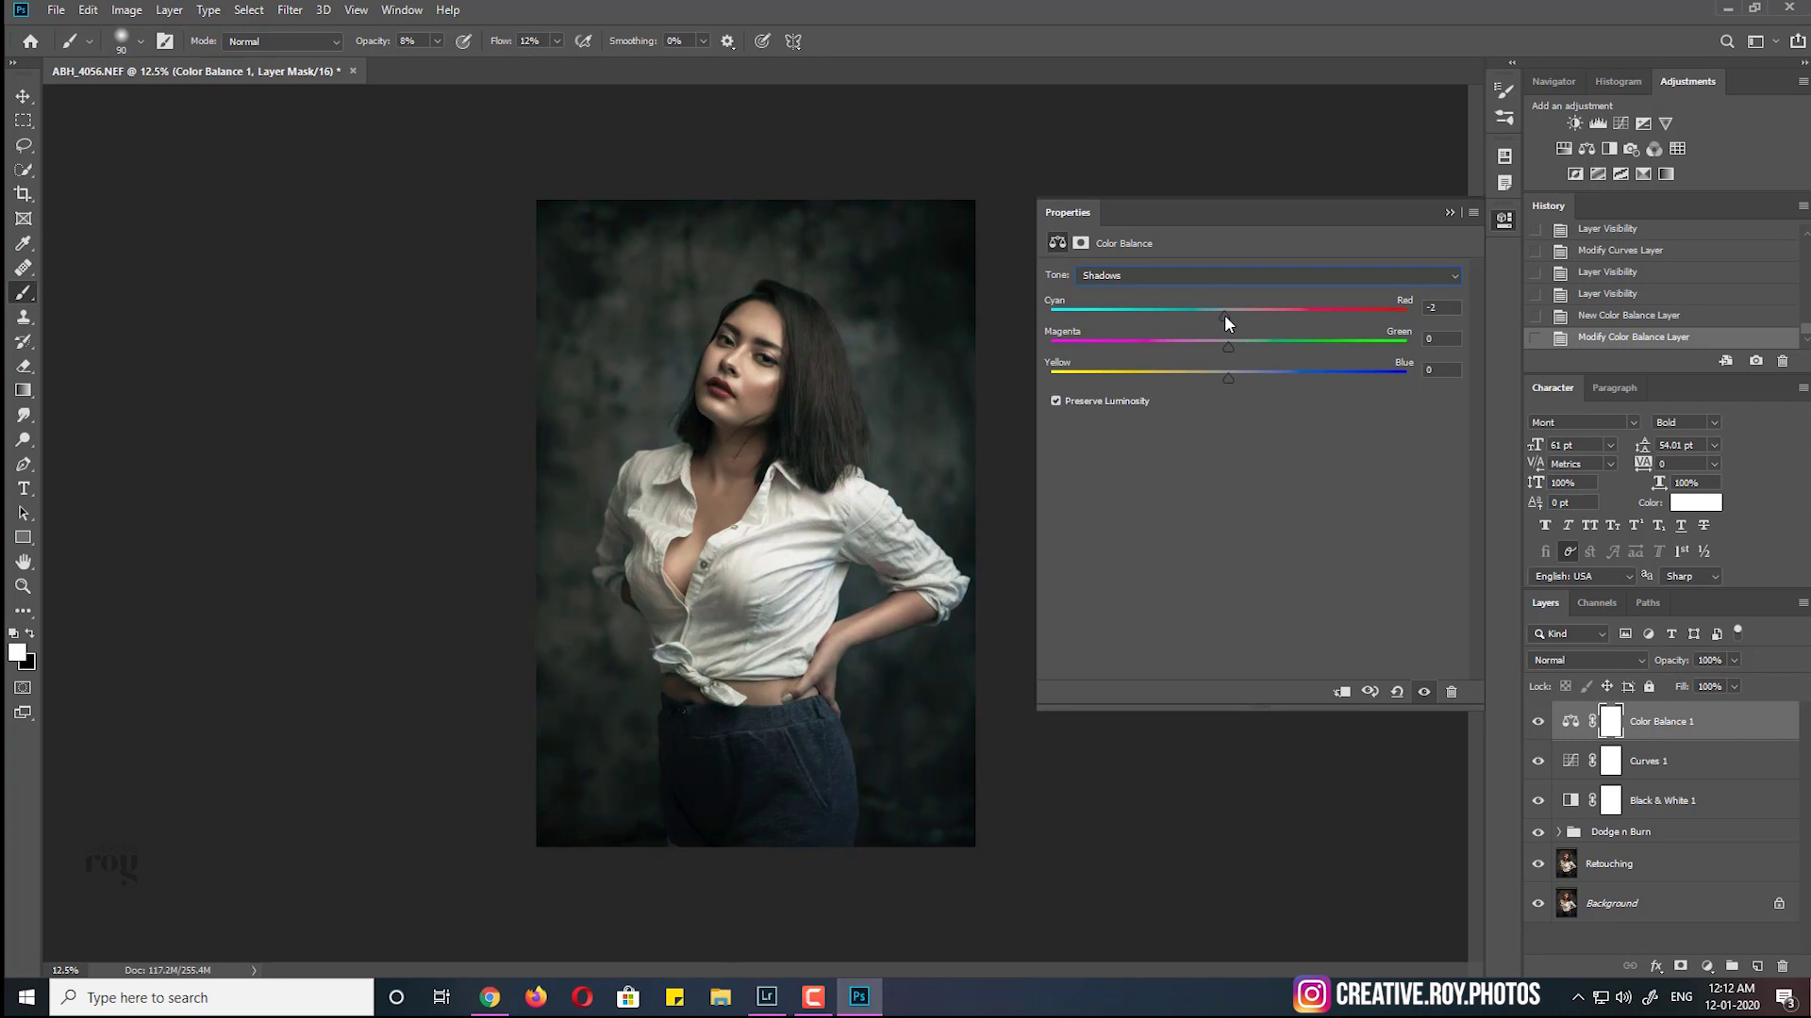
drag(1228, 317, 1231, 319)
click(1450, 213)
click(1538, 722)
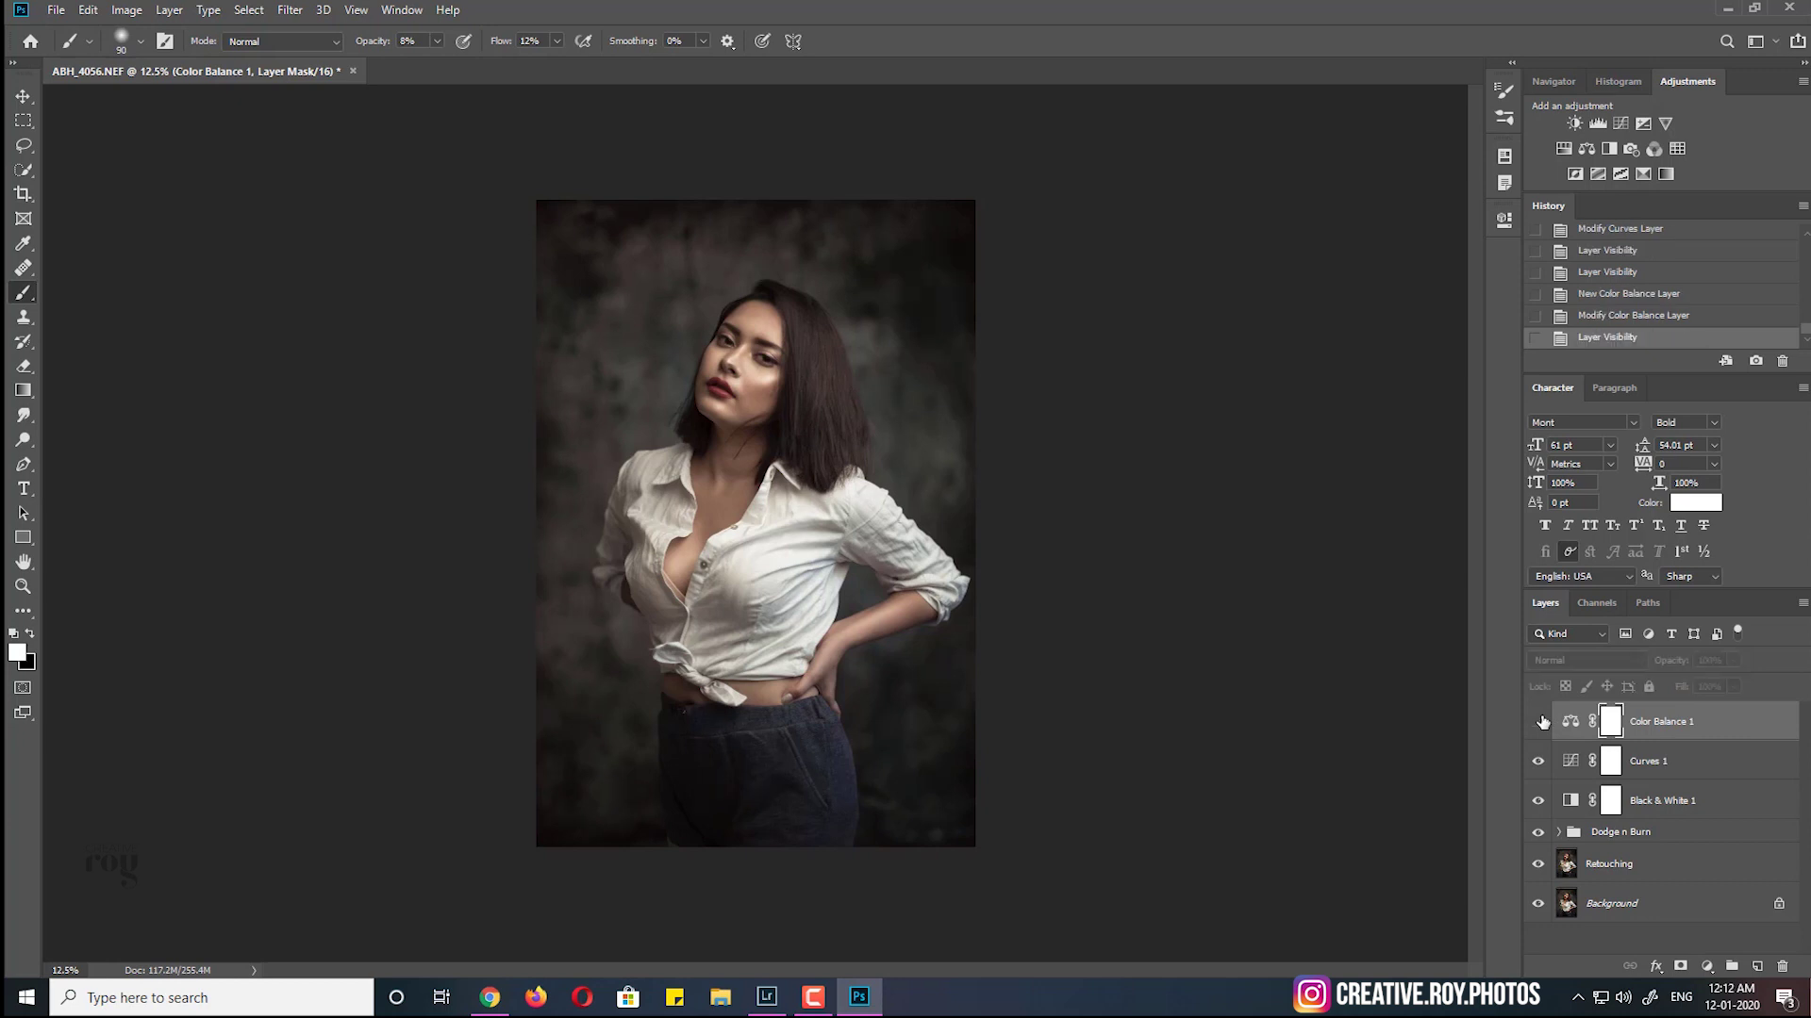
click(1538, 721)
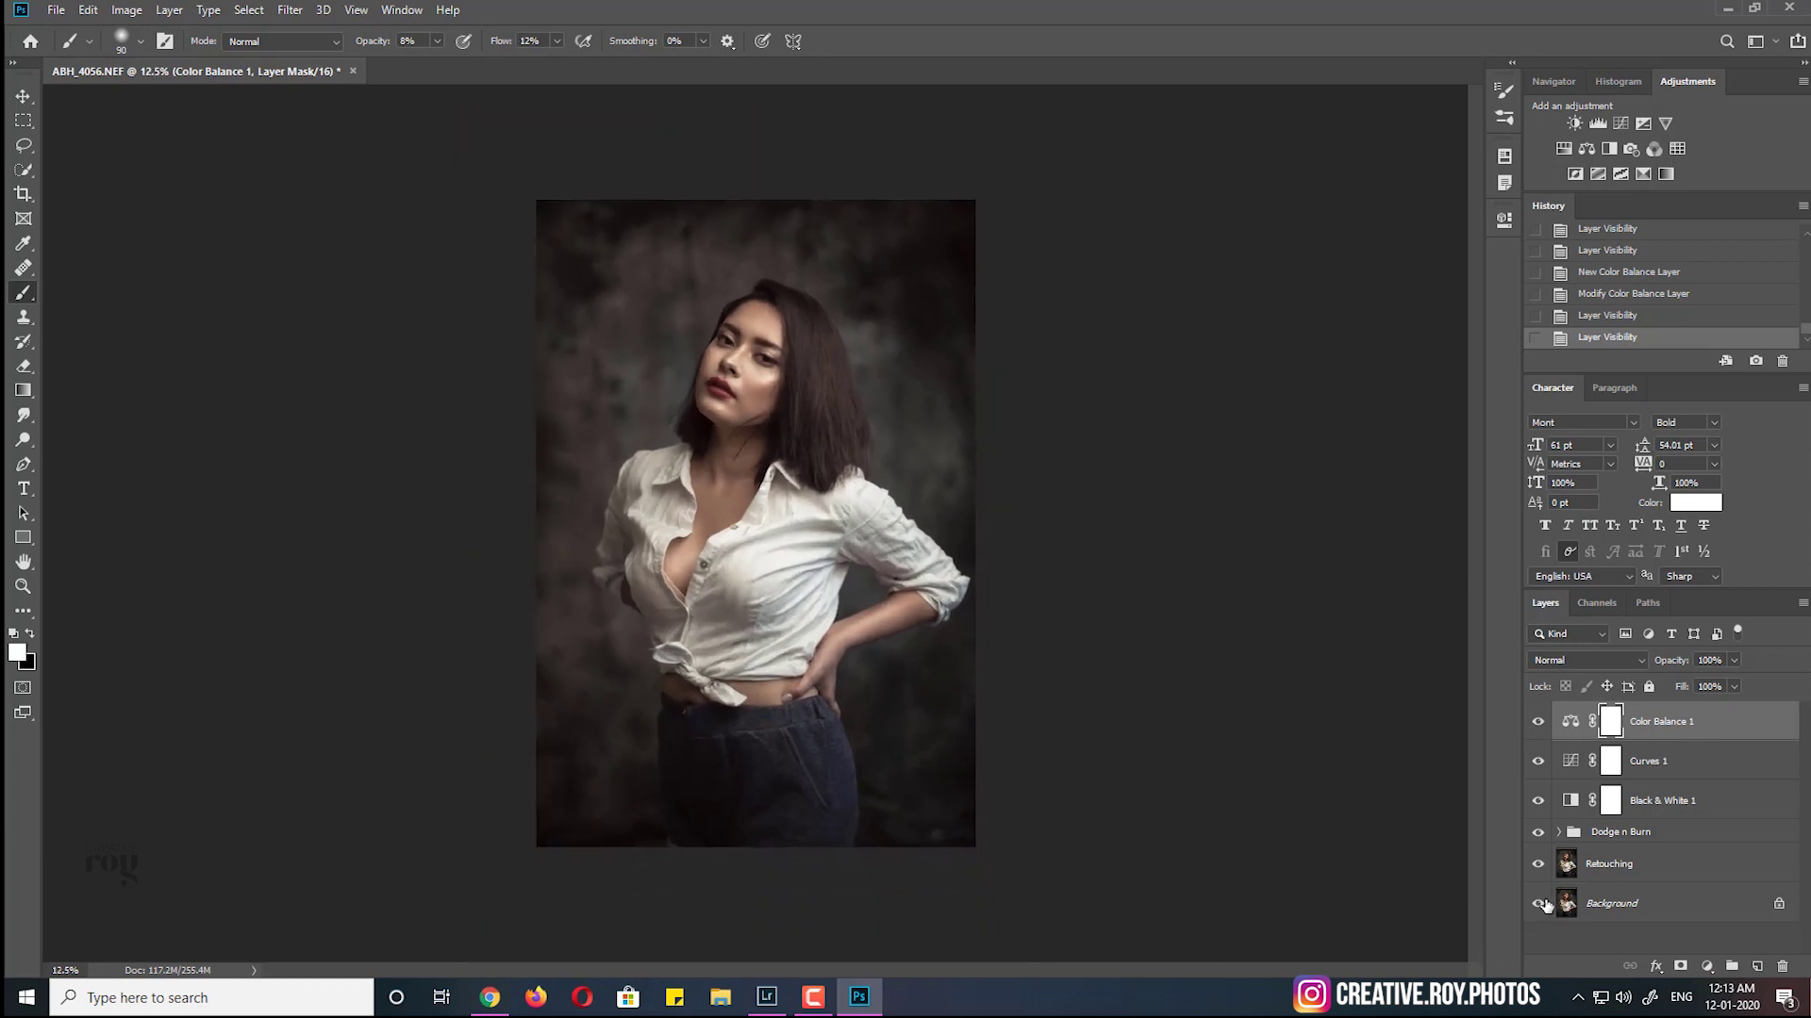
alt+click(1539, 904)
alt+click(1539, 904)
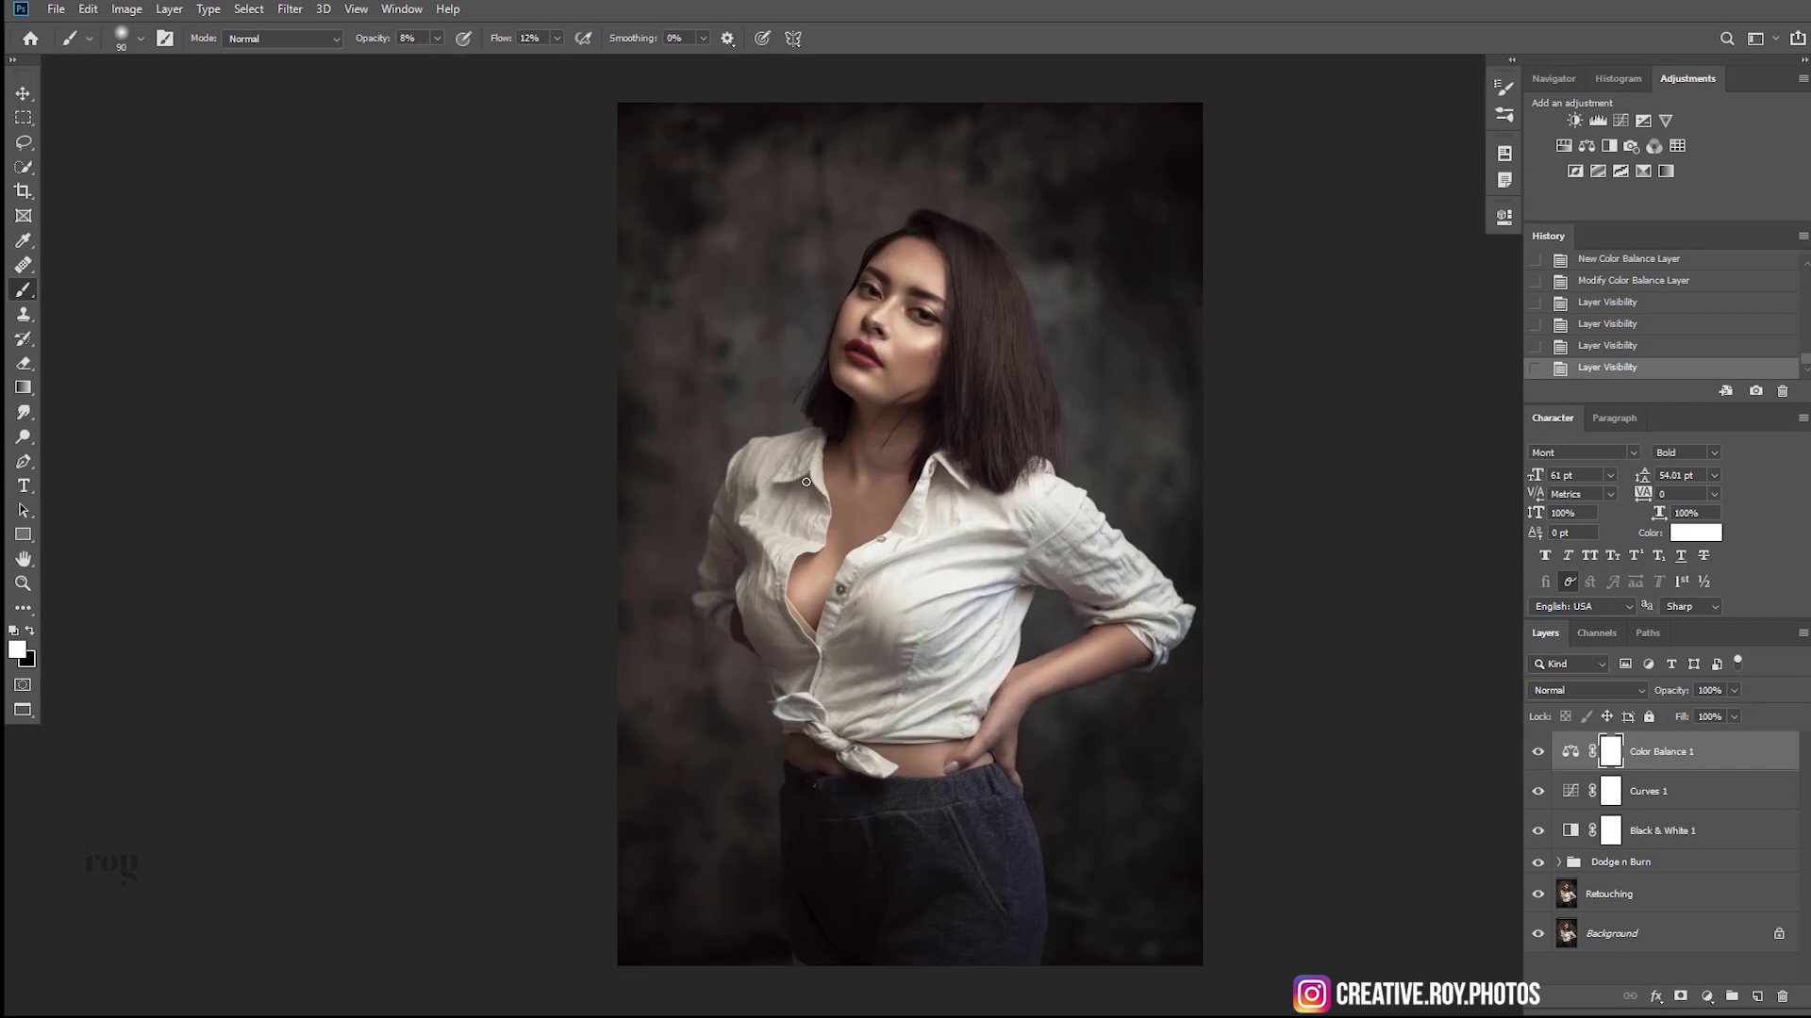
key(f)
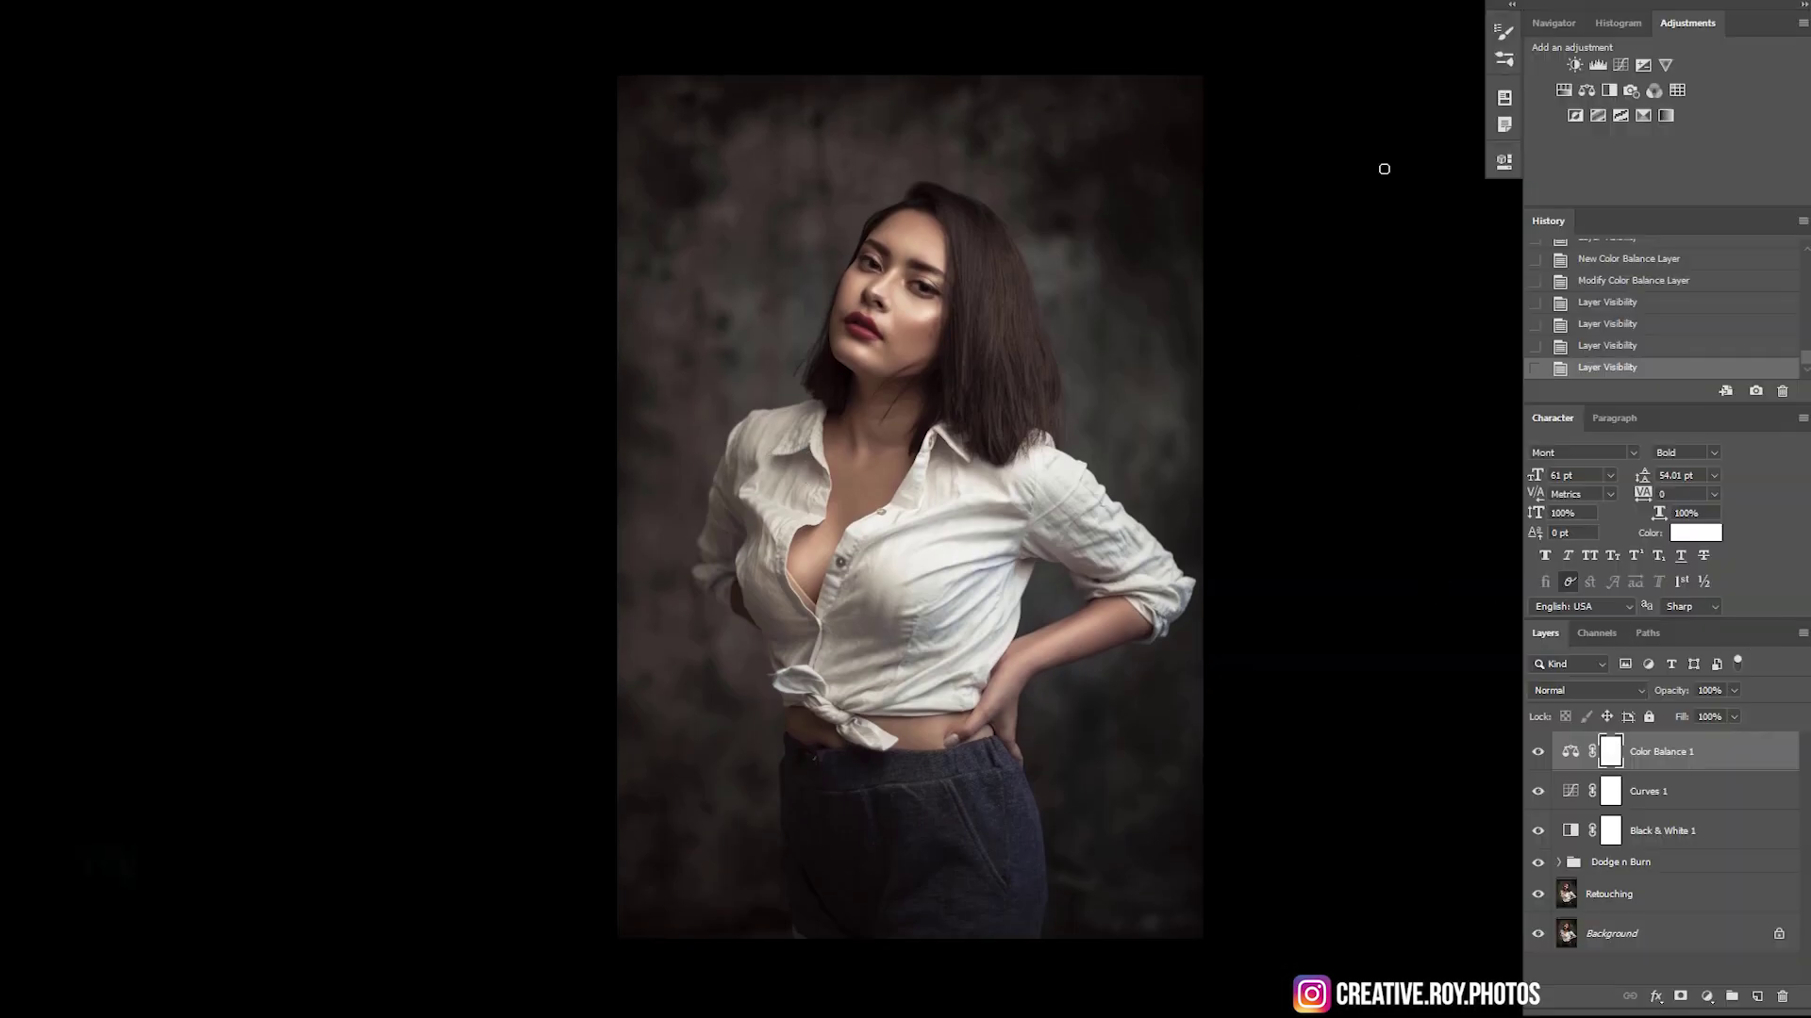
key(f)
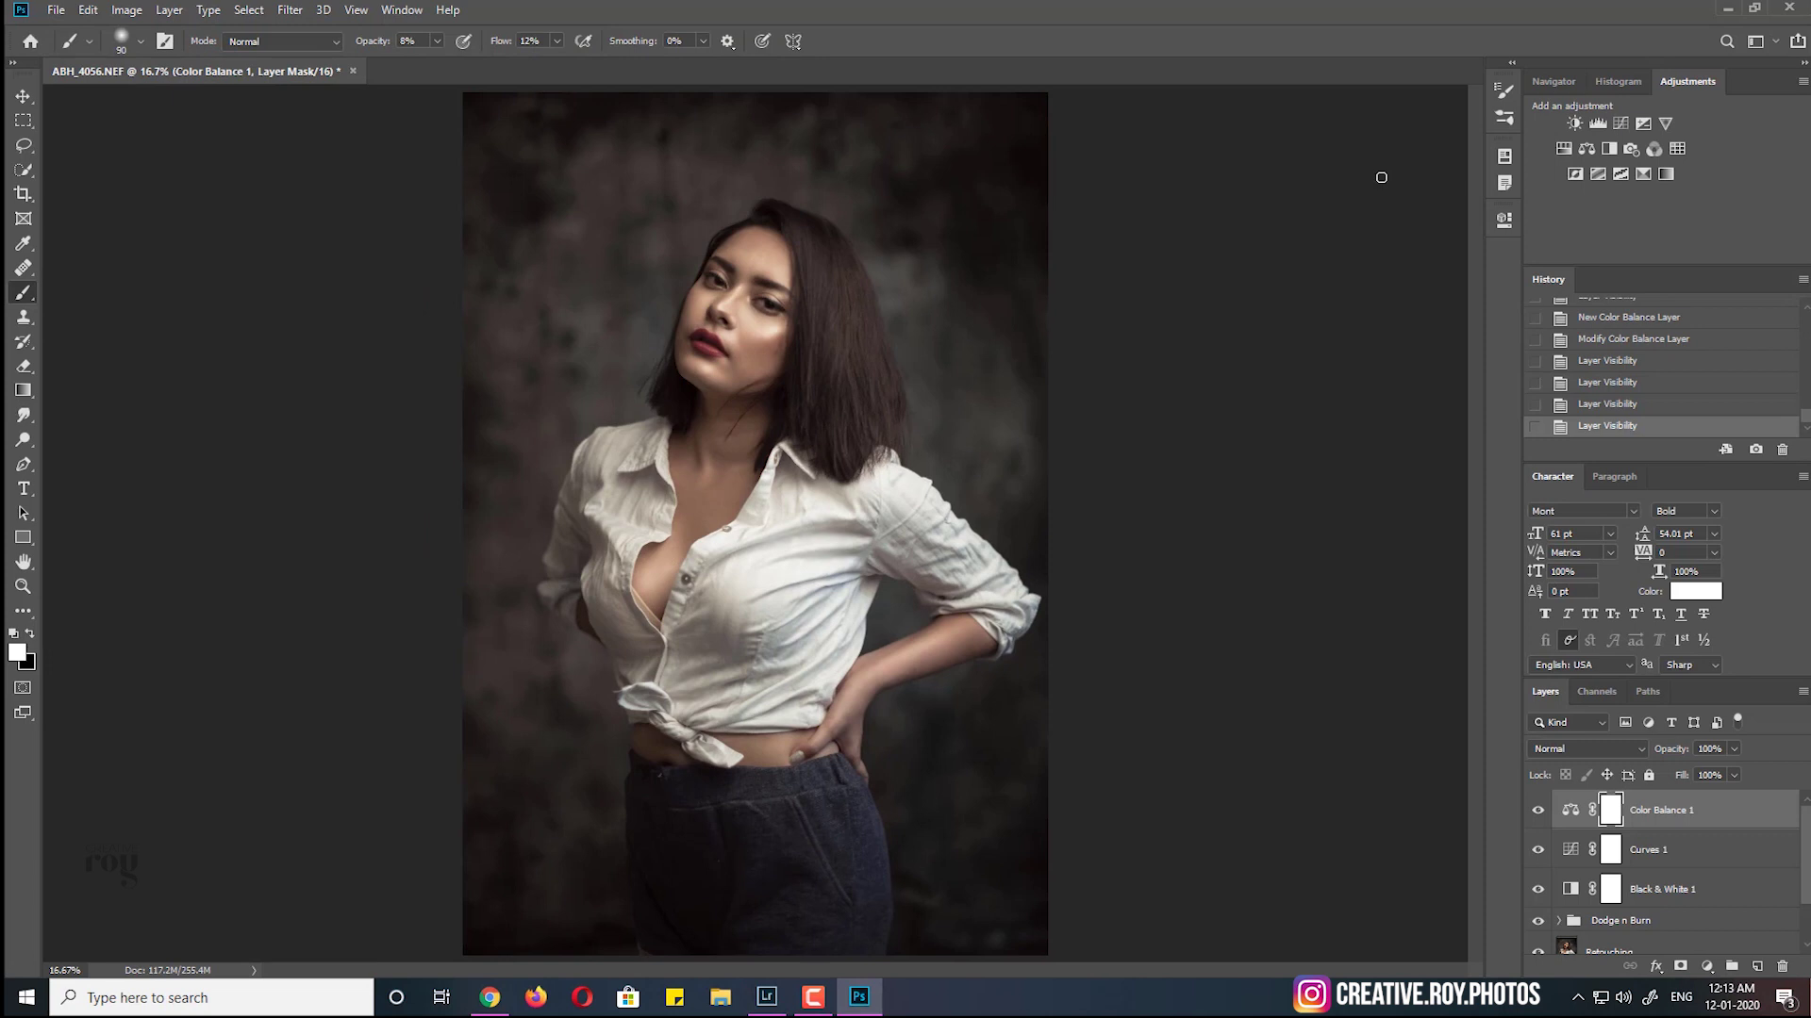